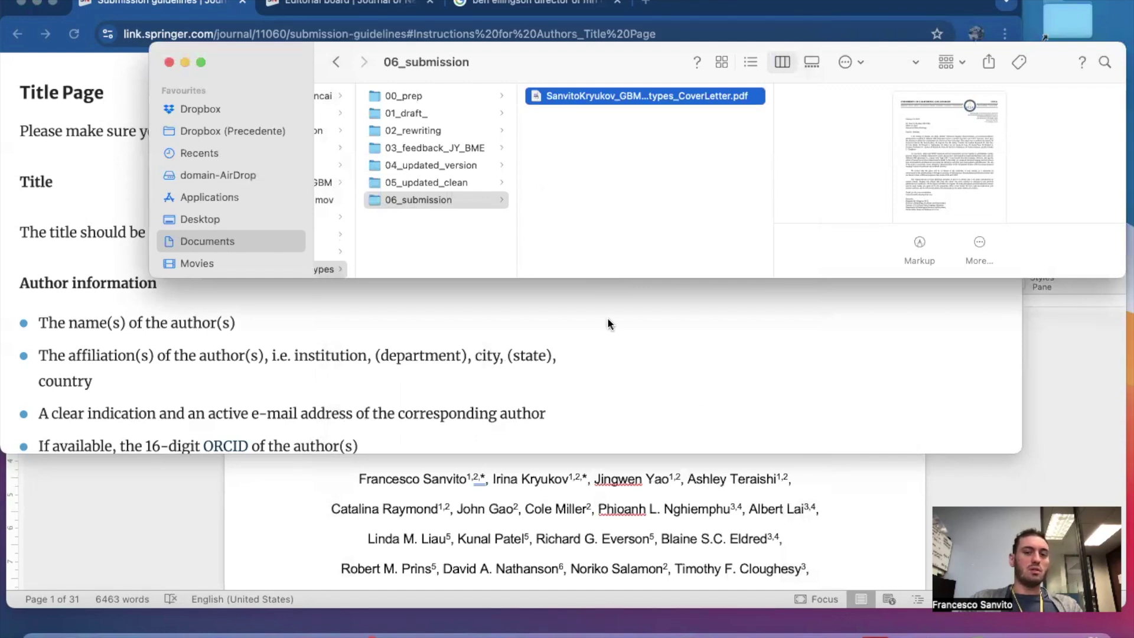
Open the Figures_PDF folder inside 05_updated_clean, widening the column to show full file names.
{"action": "left_click", "coordinate": [433, 185]}
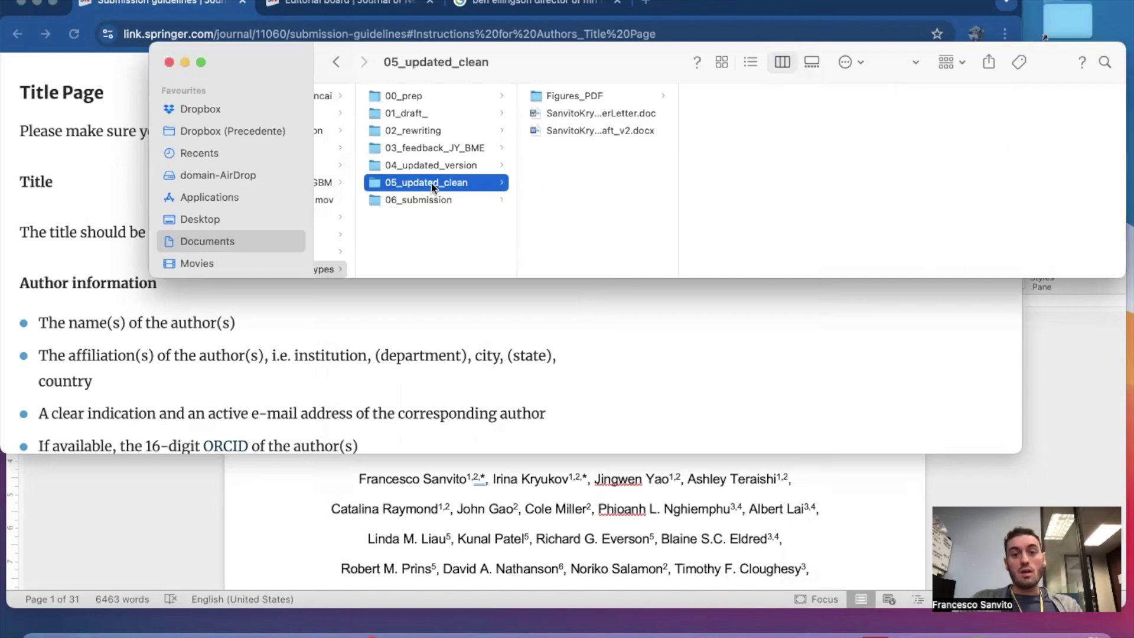
{"action": "left_click_drag", "start_coordinate": [677, 136], "coordinate": [855, 147]}
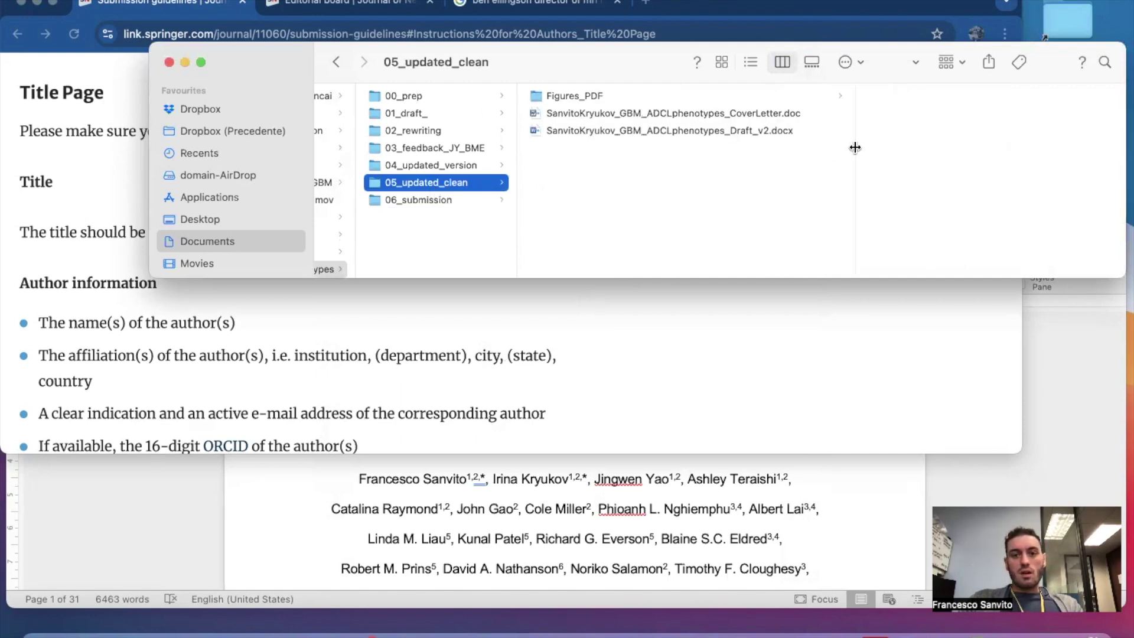
{"action": "left_click", "coordinate": [589, 96]}
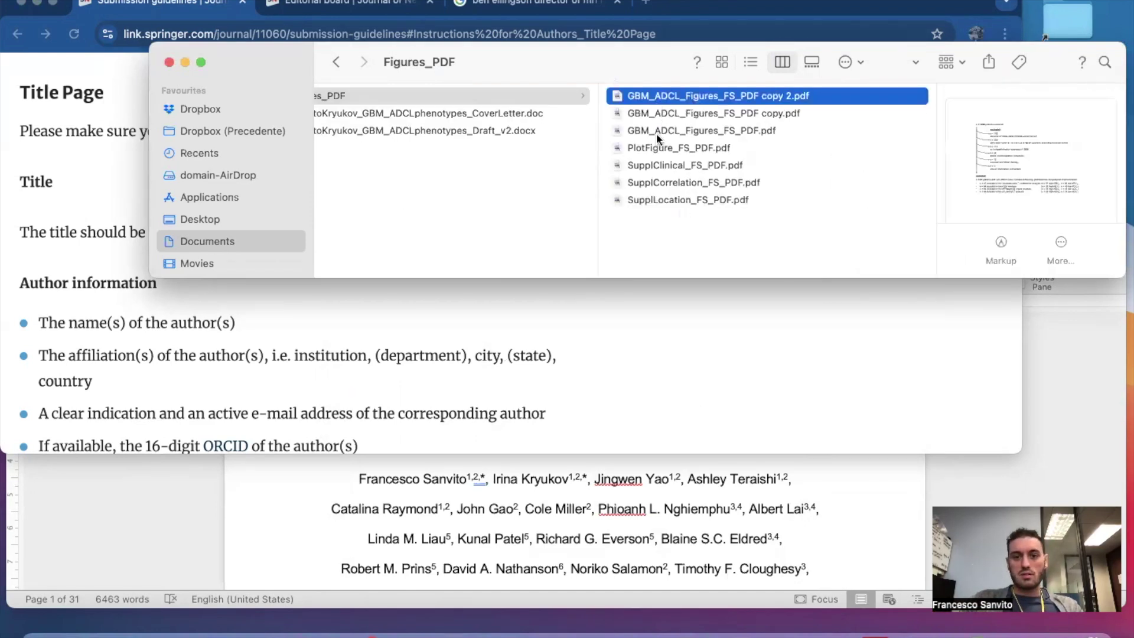
Rename GBM_ADCL_Figures_FS_PDF.pdf to Figure1.pdf and open it.
{"action": "left_click", "coordinate": [656, 133]}
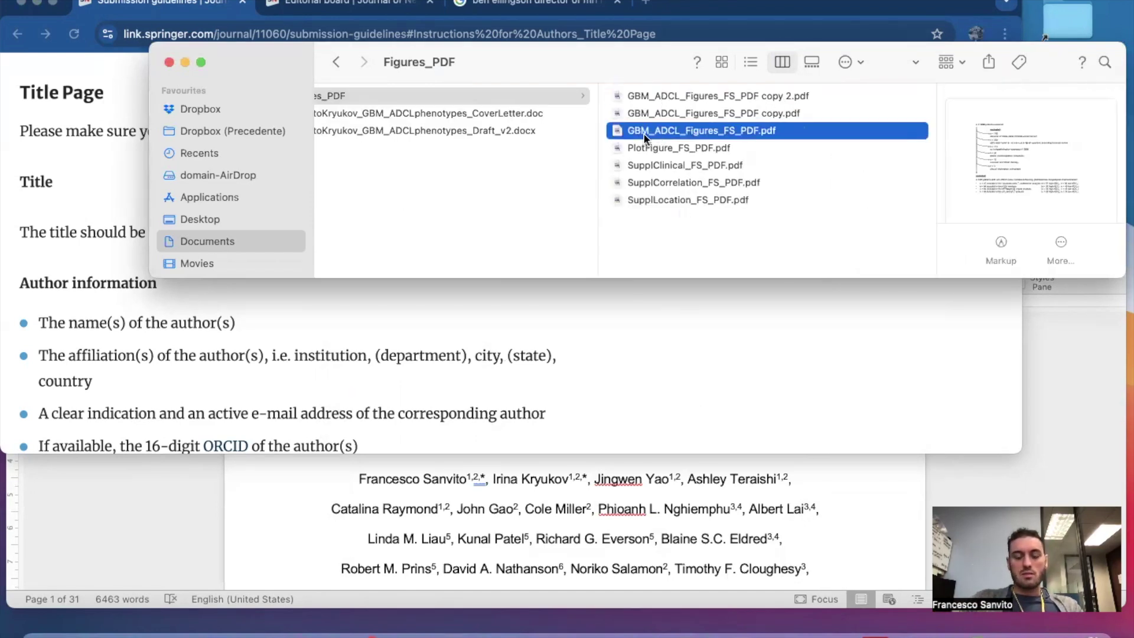
{"action": "key", "text": "Return"}
{"action": "type", "text": "Figure1"}
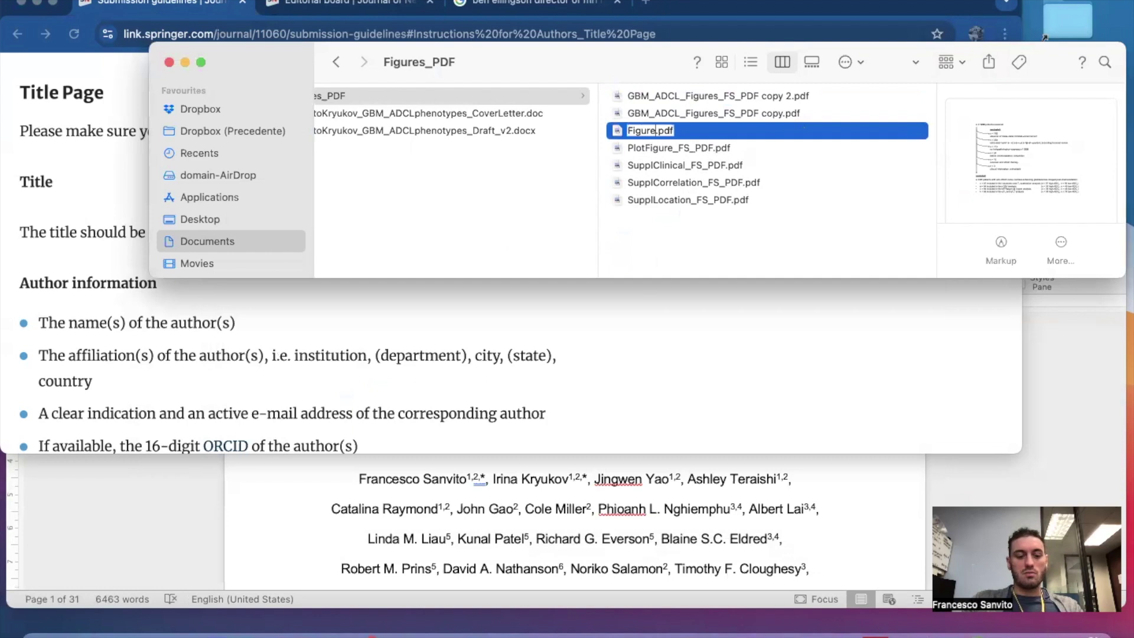
{"action": "left_click", "coordinate": [653, 229]}
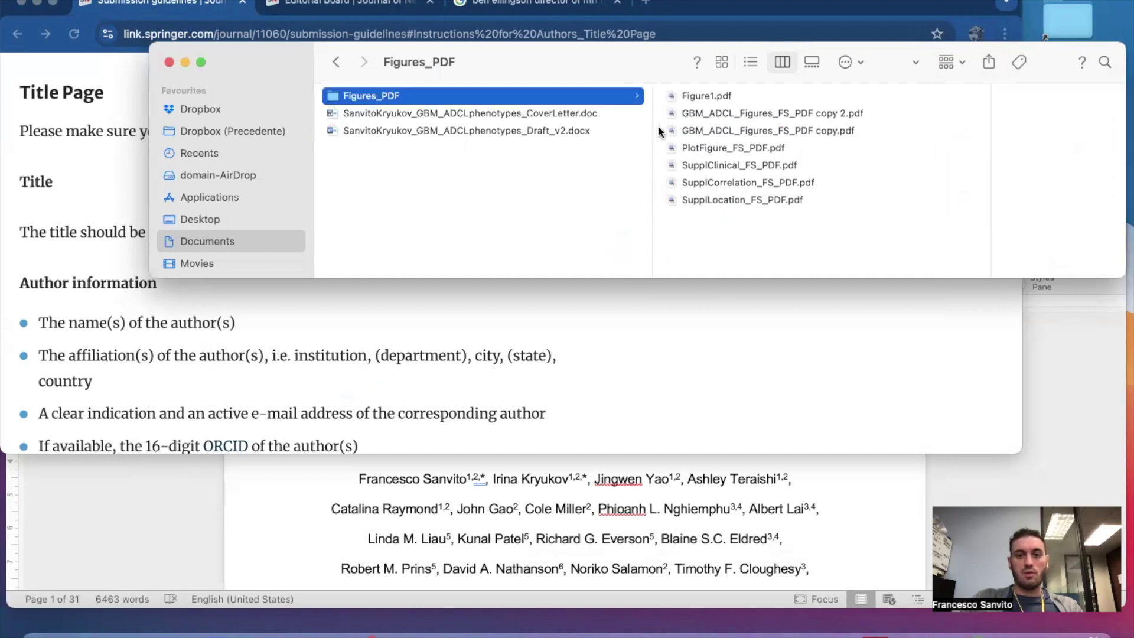
{"action": "left_click", "coordinate": [689, 96]}
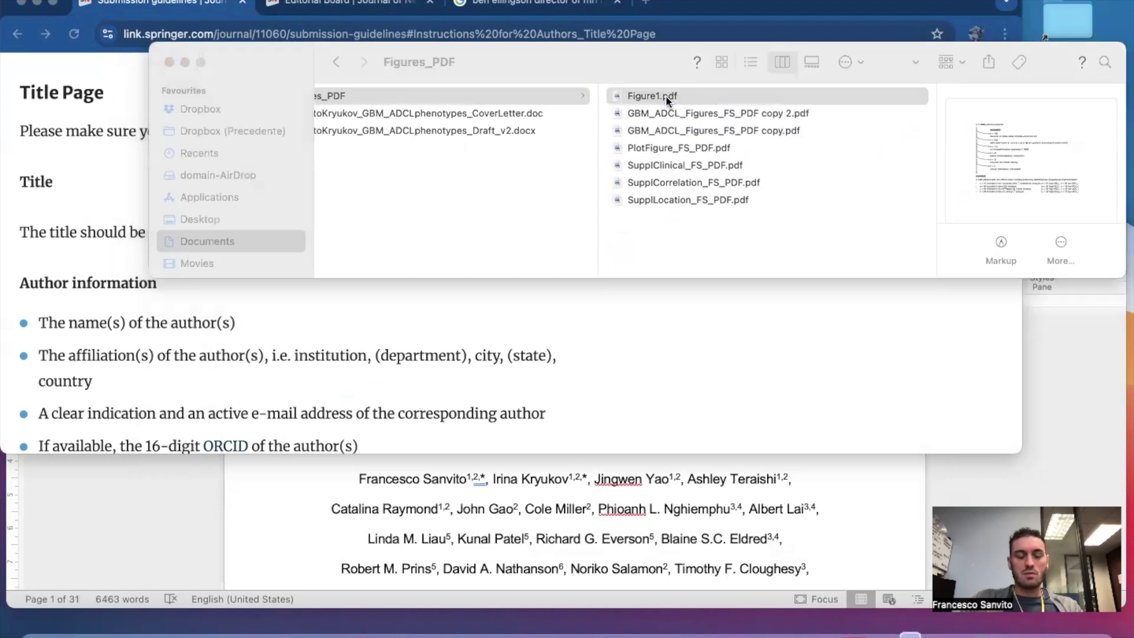
{"action": "double_click", "coordinate": [668, 99]}
Delete pages 2–4 so only the first page of Figure1.pdf remains.
{"action": "left_click", "coordinate": [95, 248]}
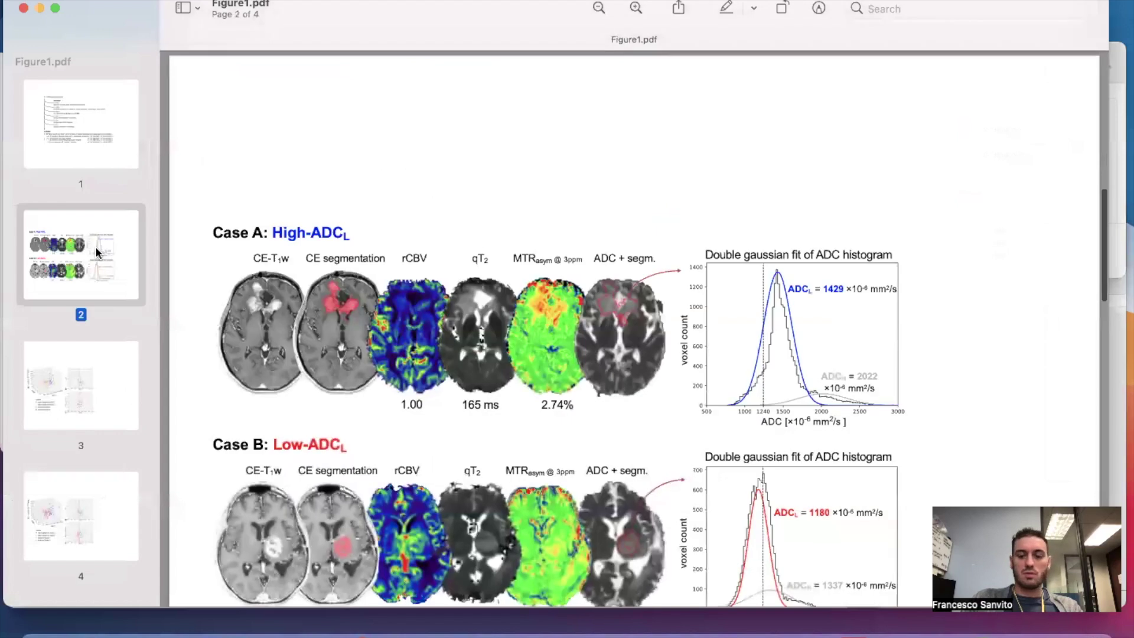
{"action": "key", "text": "Delete"}
{"action": "key", "text": "Delete"}
{"action": "left_click", "coordinate": [87, 268]}
{"action": "key", "text": "Delete"}
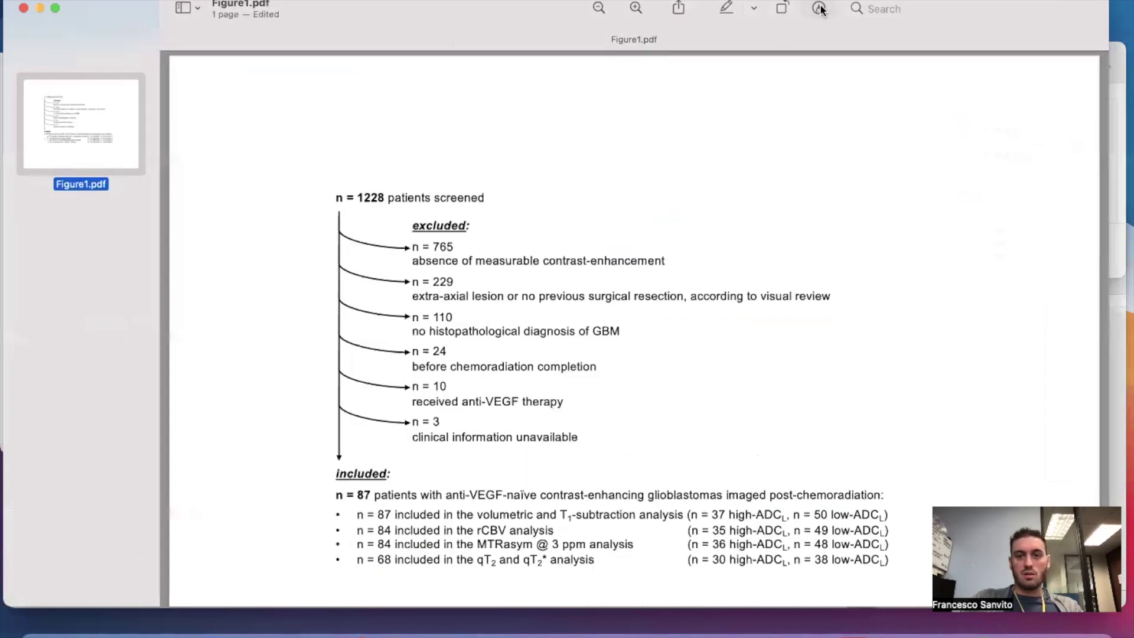
{"action": "scroll", "coordinate": [744, 89], "scroll_direction": "down", "scroll_amount": 3}
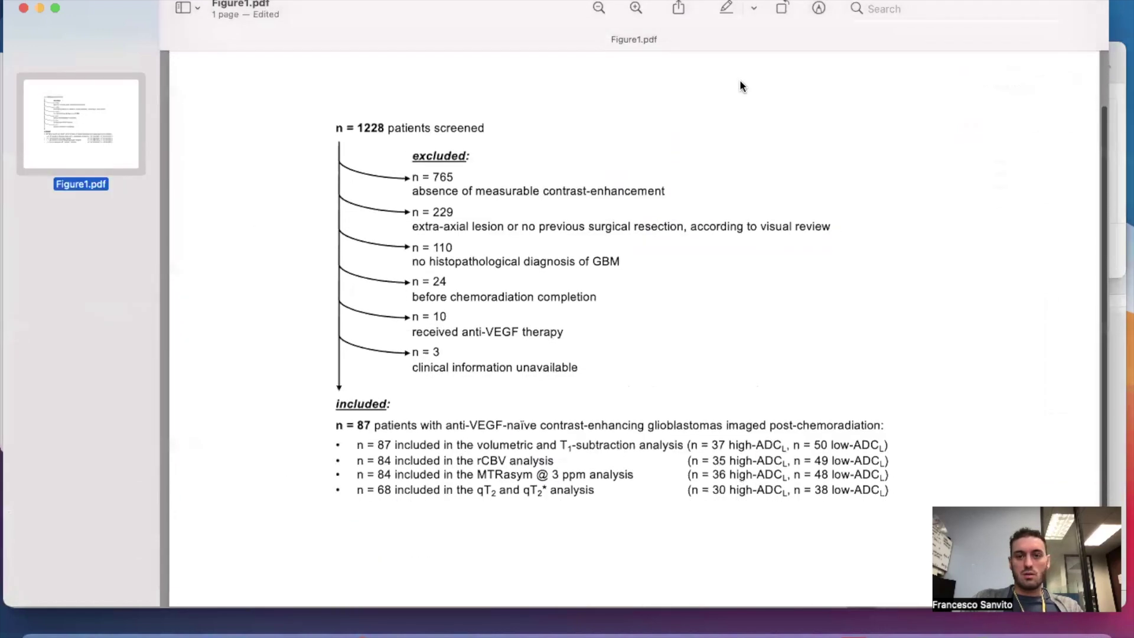
Fit a rectangular selection tightly around the patient-screening flowchart.
{"action": "left_click", "coordinate": [818, 8]}
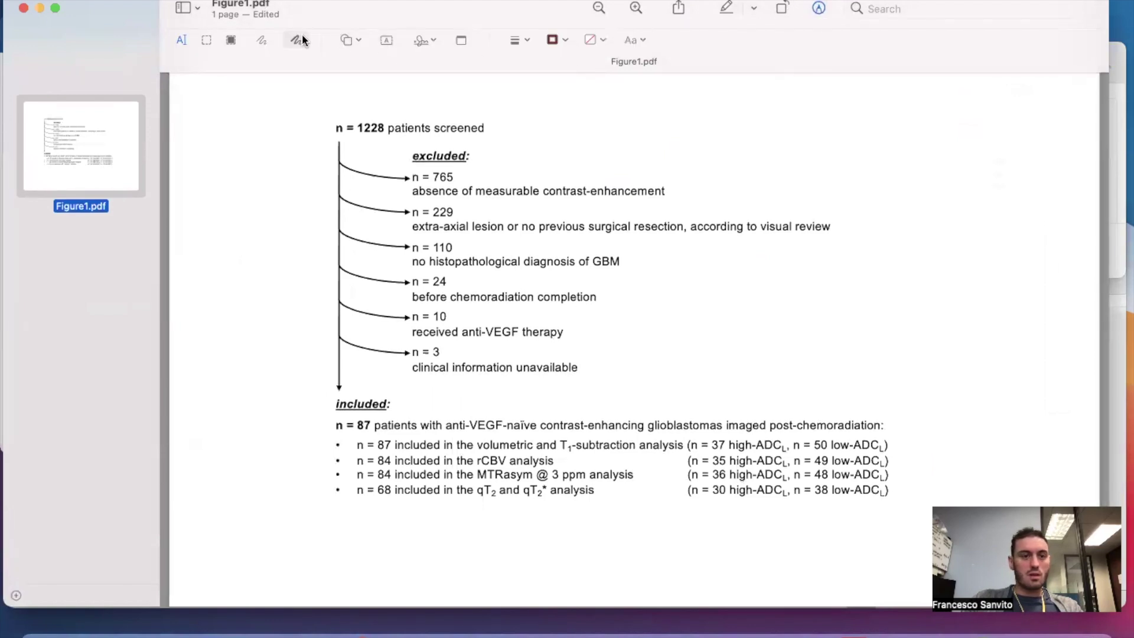
{"action": "left_click", "coordinate": [206, 40]}
{"action": "left_click_drag", "start_coordinate": [321, 113], "coordinate": [894, 502]}
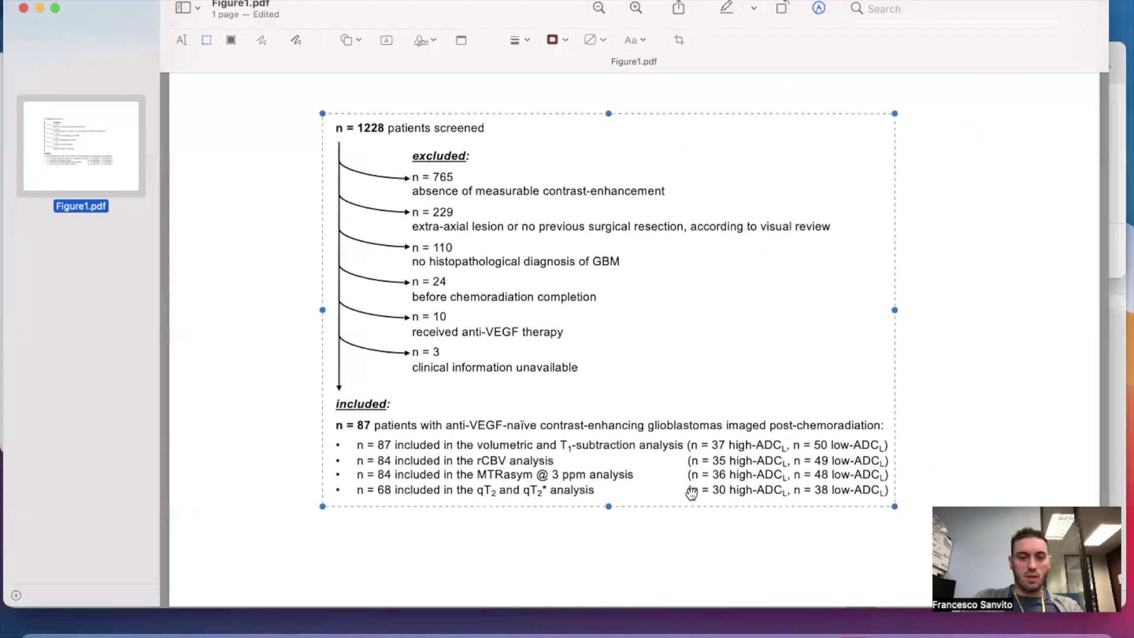
{"action": "left_click_drag", "start_coordinate": [609, 502], "coordinate": [608, 501]}
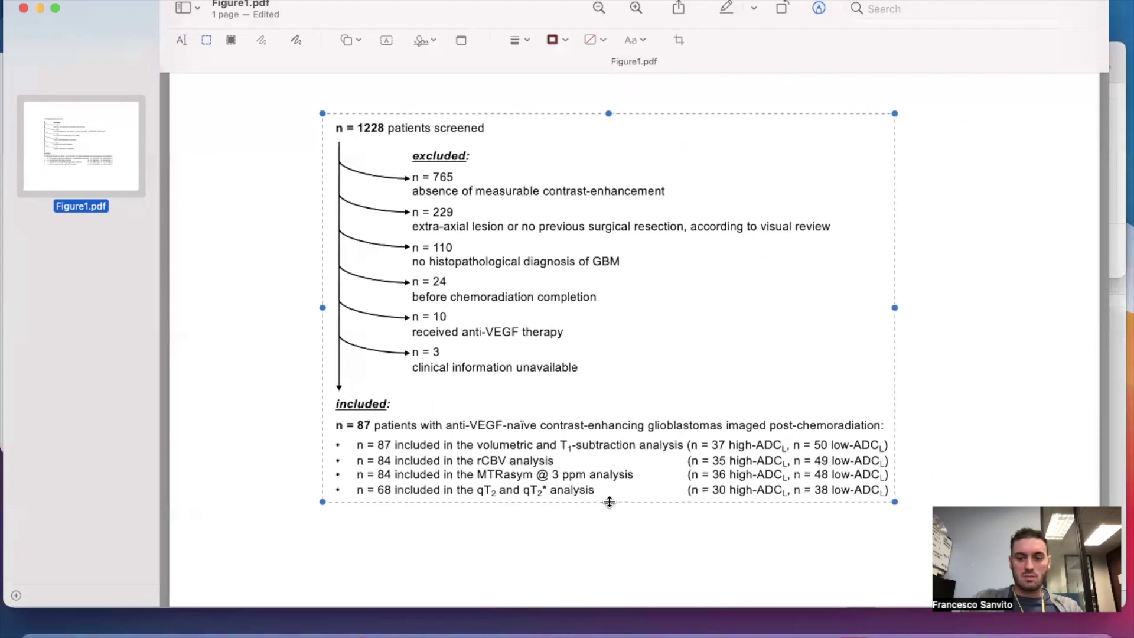
{"action": "left_click_drag", "start_coordinate": [322, 308], "coordinate": [329, 307]}
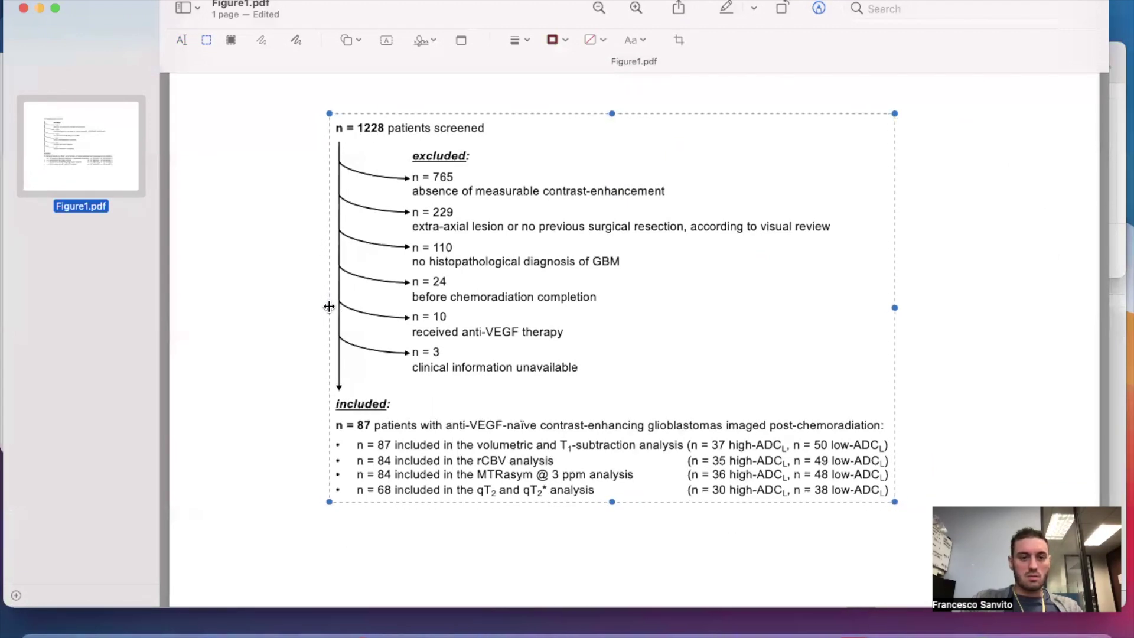
{"action": "left_click_drag", "start_coordinate": [610, 113], "coordinate": [612, 118]}
Crop the page to the flowchart selection and save Figure1.pdf.
{"action": "left_click", "coordinate": [679, 40]}
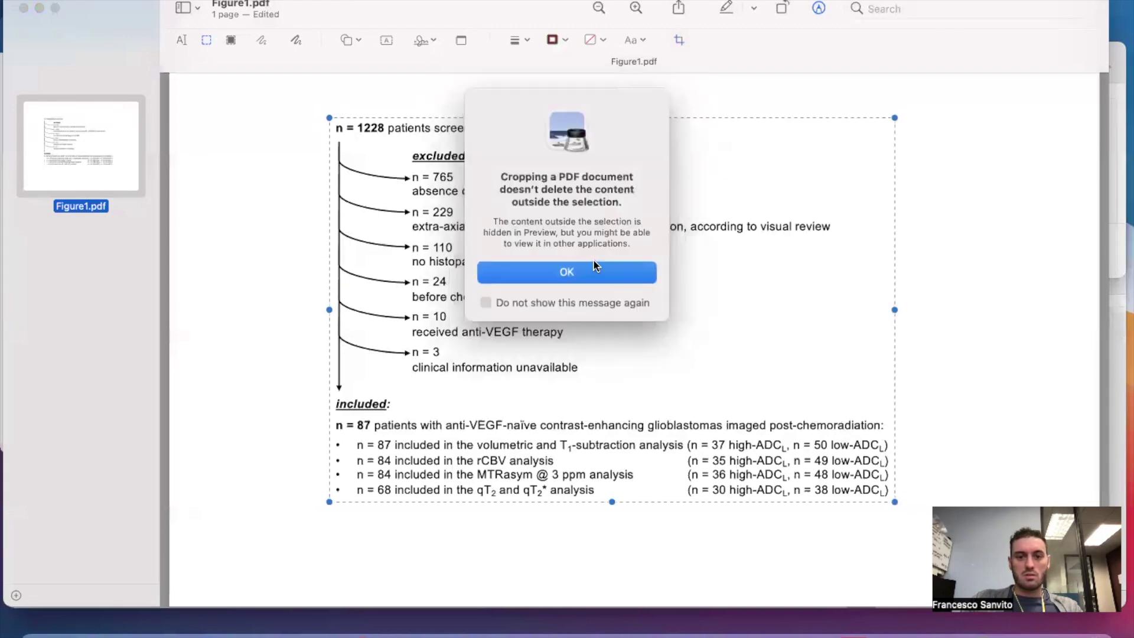
{"action": "left_click", "coordinate": [519, 269]}
{"action": "key", "text": "super+s"}
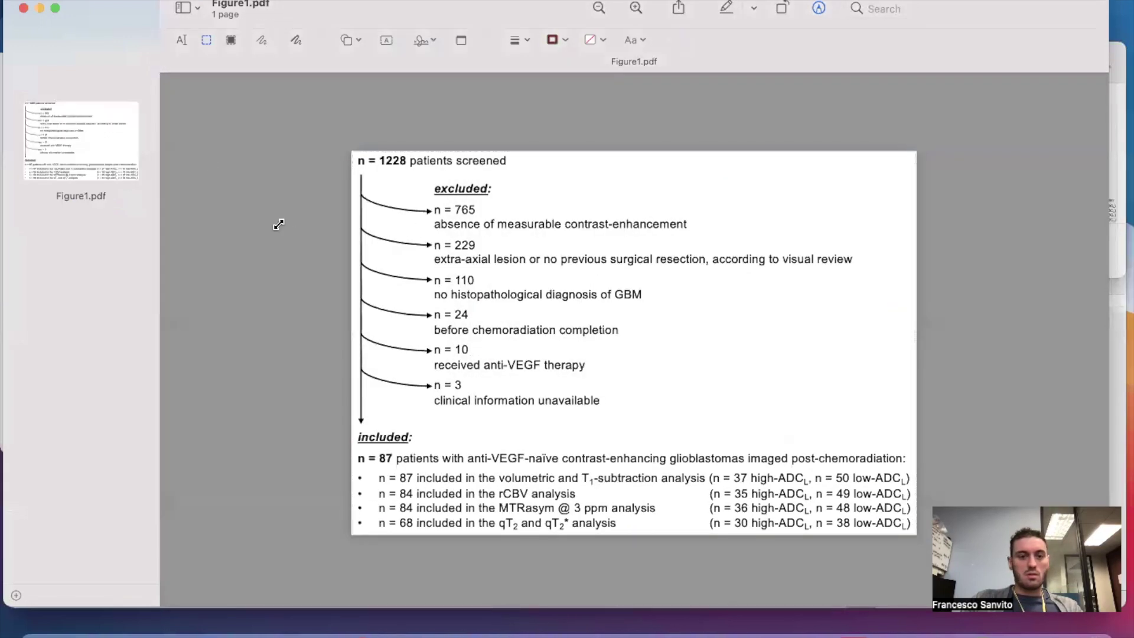
{"action": "key", "text": "ctrl+super+f"}
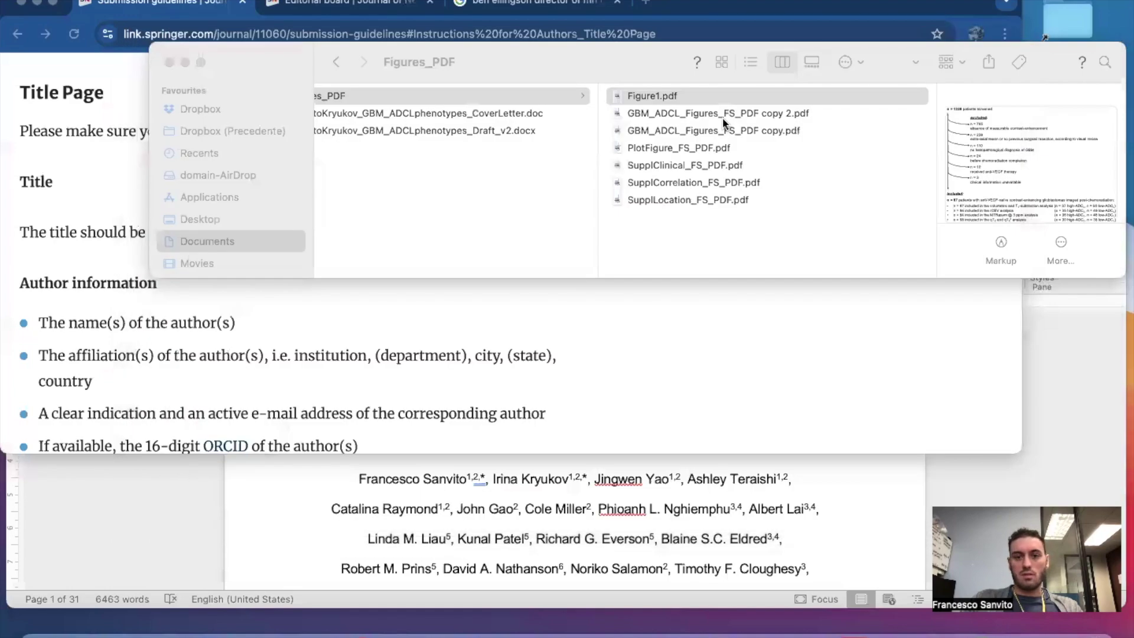
{"action": "left_click", "coordinate": [722, 114]}
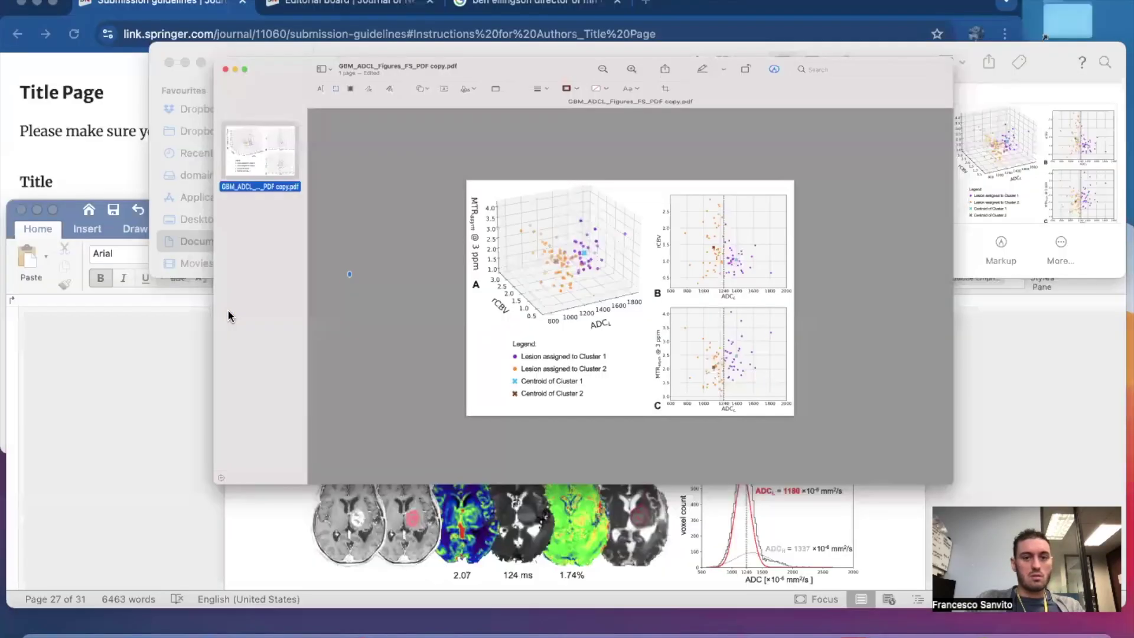
Close Preview and rename GBM_ADCL_Figures_FS_PDF copy.pdf to Figure4.pdf.
{"action": "key", "text": "super+w"}
{"action": "left_click", "coordinate": [727, 147]}
{"action": "key", "text": "space"}
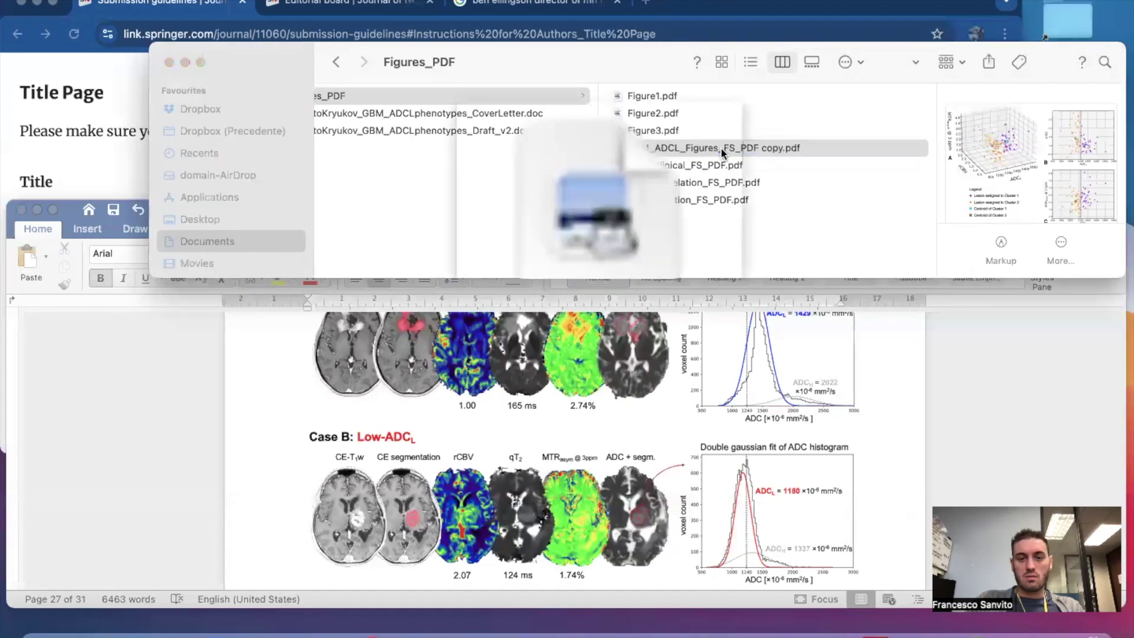
{"action": "key", "text": "space"}
{"action": "key", "text": "Return"}
{"action": "type", "text": "Figure"}
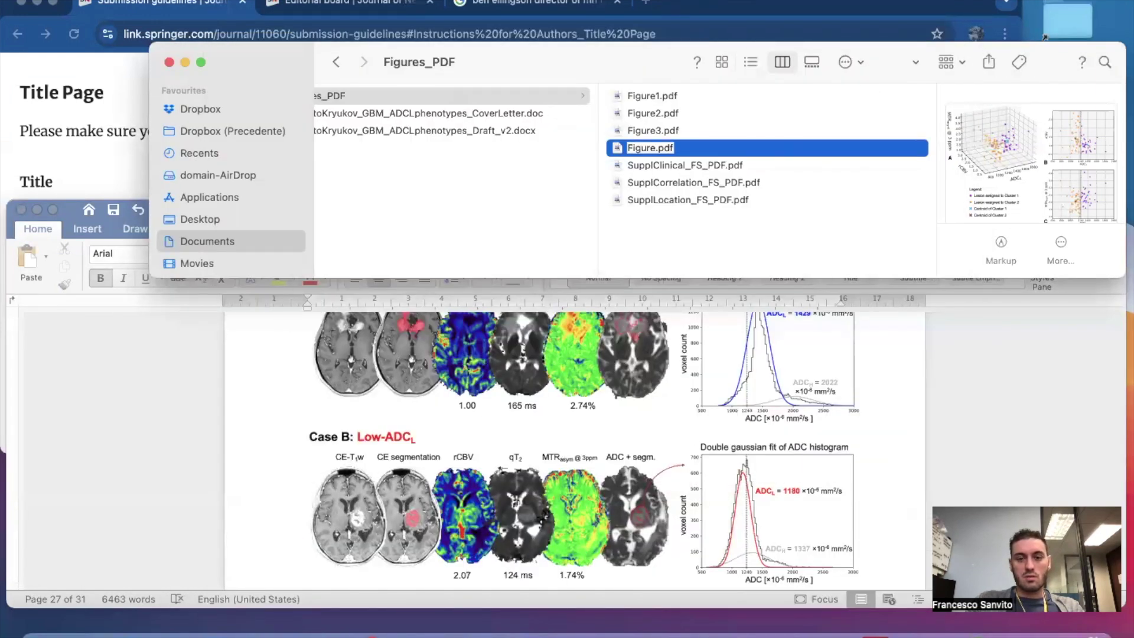
{"action": "type", "text": "4"}
{"action": "left_click", "coordinate": [734, 233]}
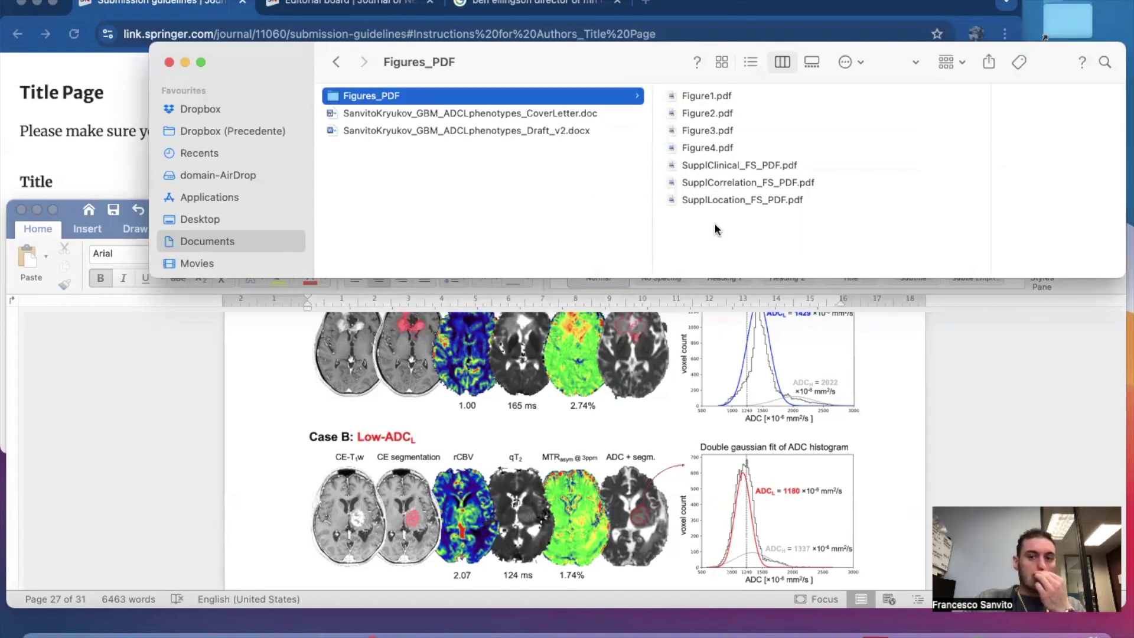
{"action": "scroll", "coordinate": [715, 229], "scroll_direction": "left", "scroll_amount": 1}
{"action": "scroll", "coordinate": [714, 229], "scroll_direction": "right", "scroll_amount": 1}
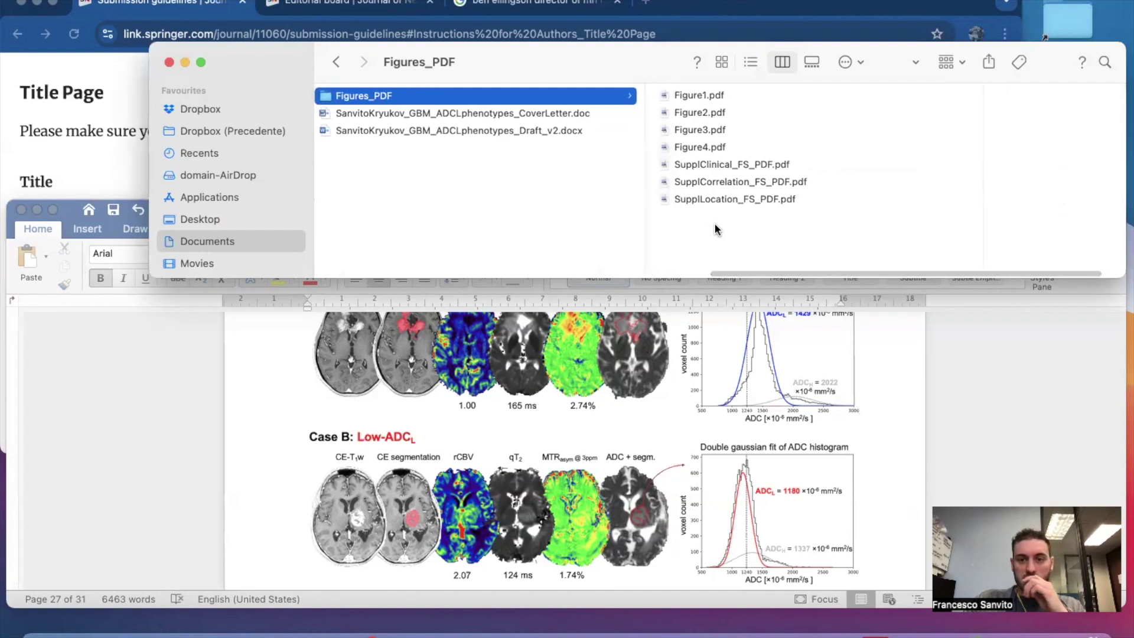
Launch GIMP from Spotlight search.
{"action": "key", "text": "super+space"}
{"action": "type", "text": "gimp"}
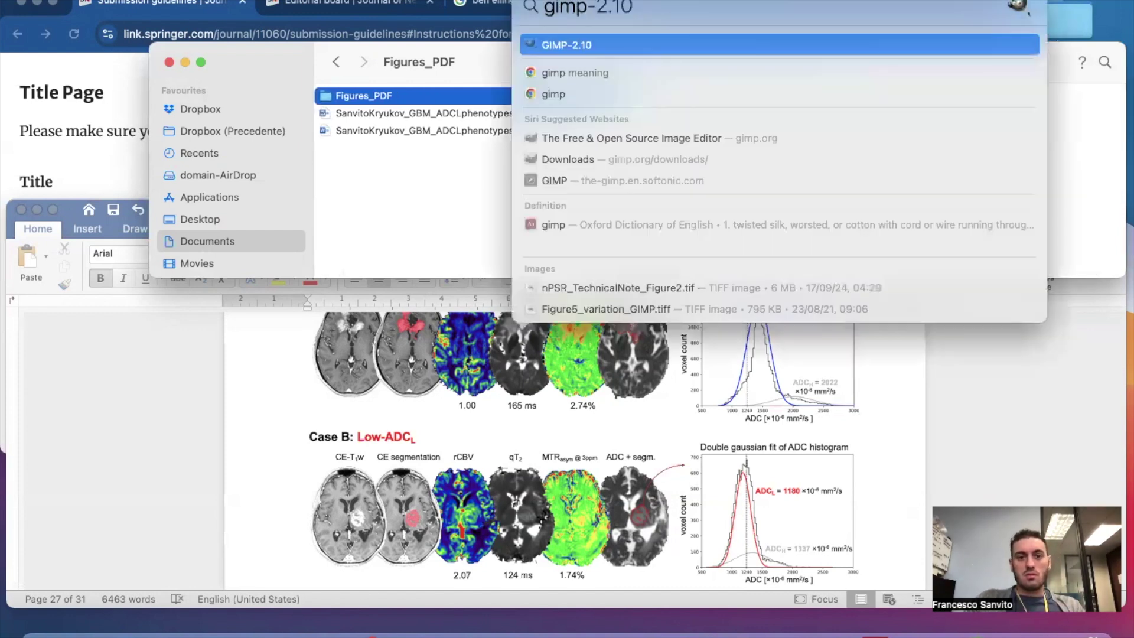
{"action": "key", "text": "Return"}
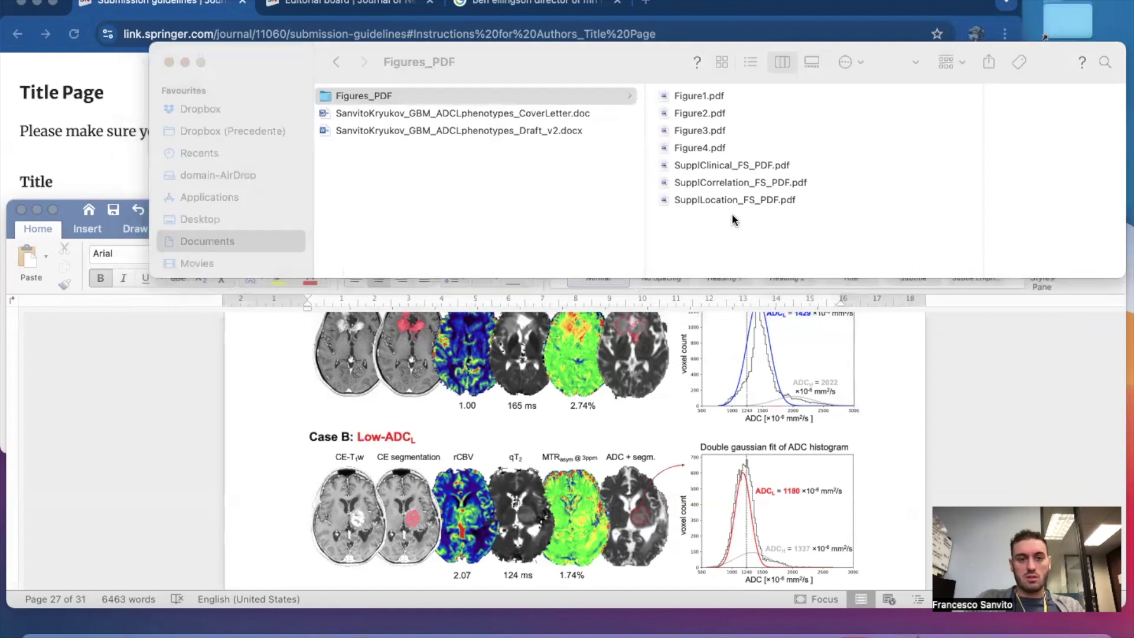
{"action": "left_click", "coordinate": [604, 54]}
{"action": "left_click", "coordinate": [696, 97]}
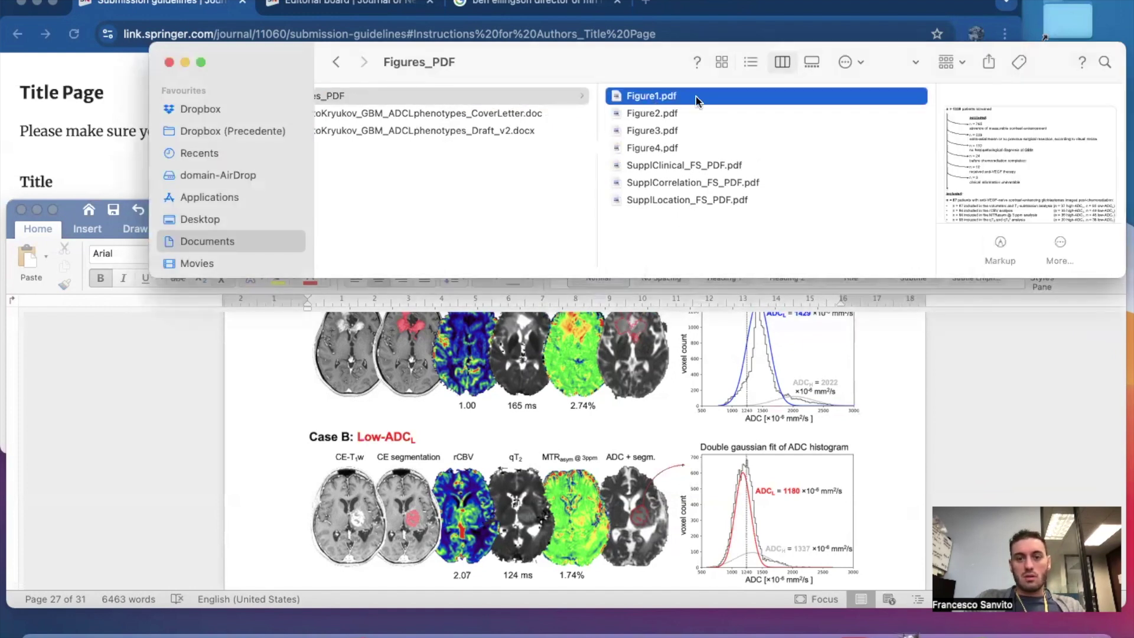
{"action": "key", "text": "space"}
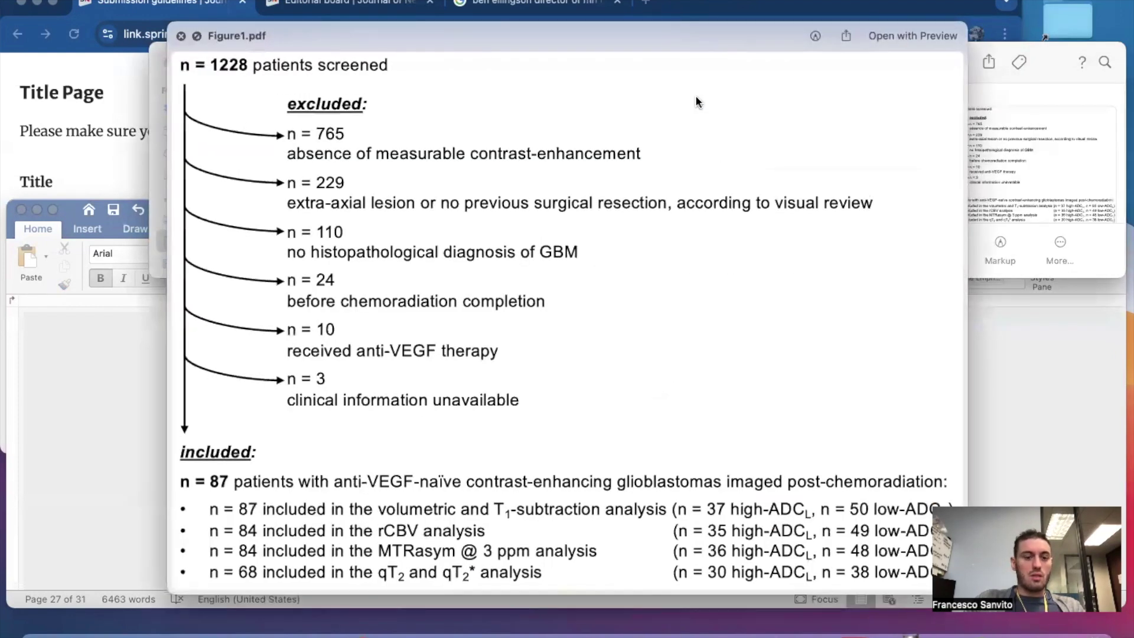
{"action": "key", "text": "space"}
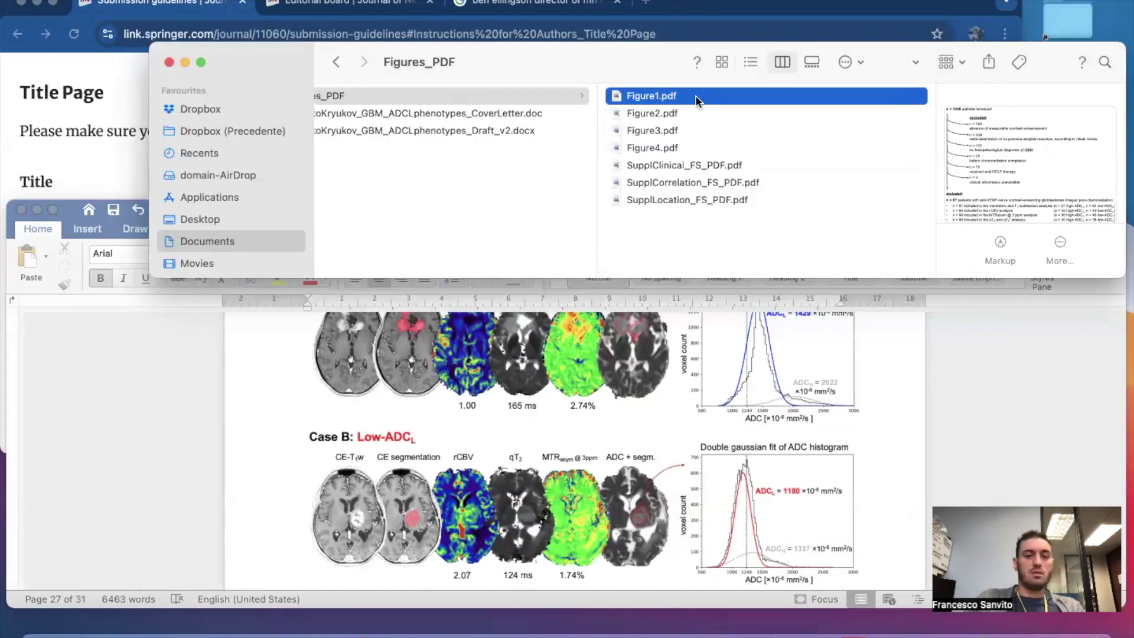
{"action": "key", "text": "Down"}
{"action": "key", "text": "space"}
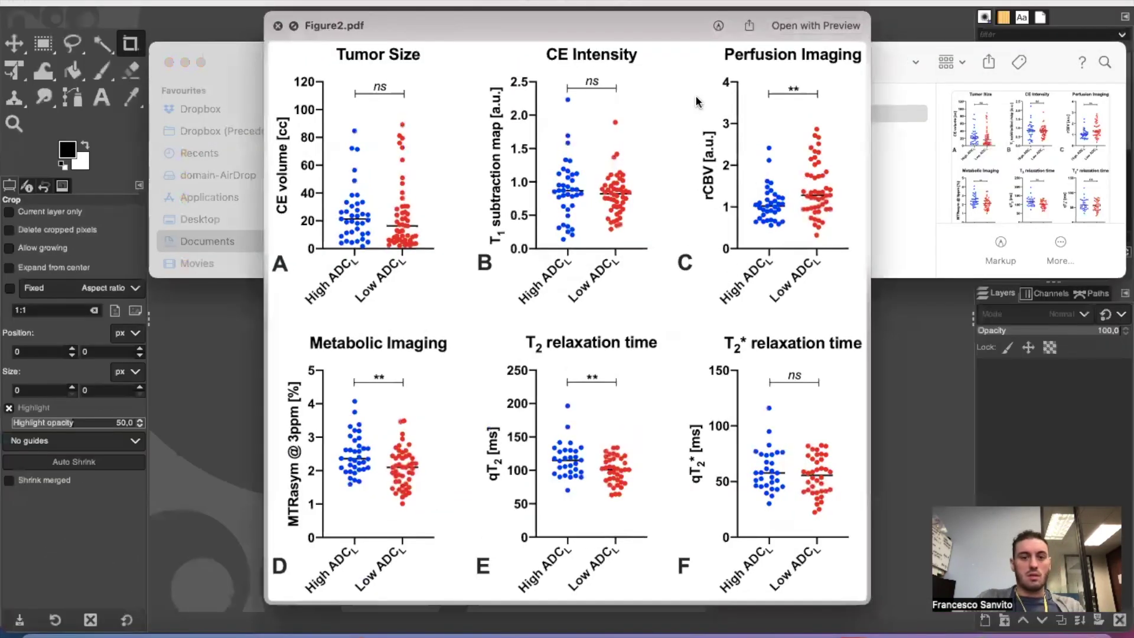
{"action": "key", "text": "space"}
{"action": "key", "text": "Down"}
{"action": "key", "text": "space"}
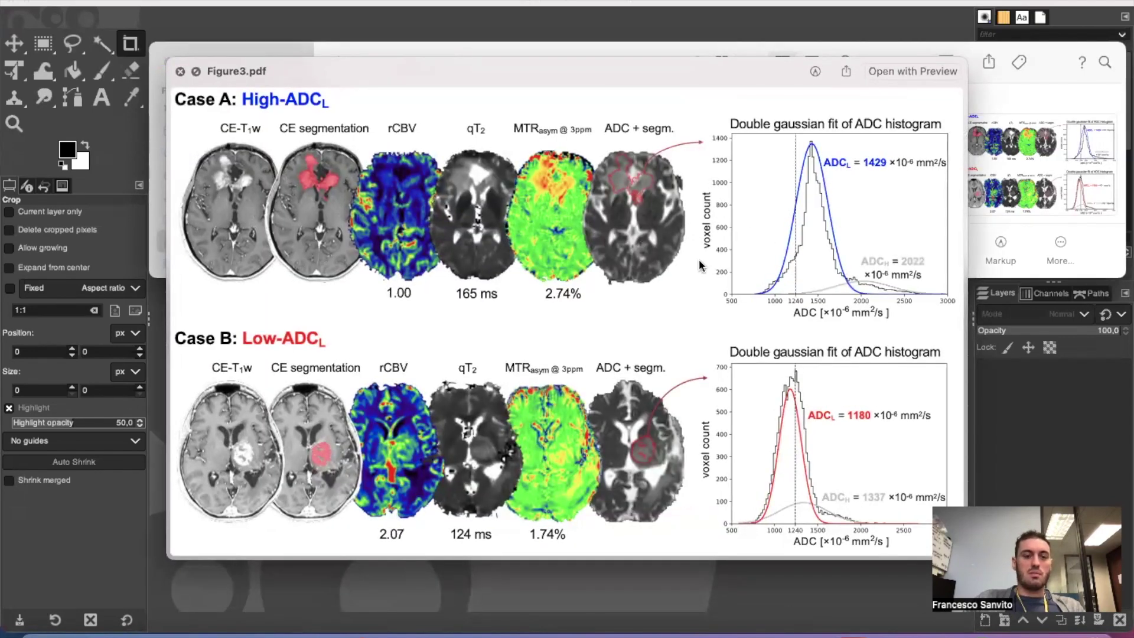
{"action": "key", "text": "space"}
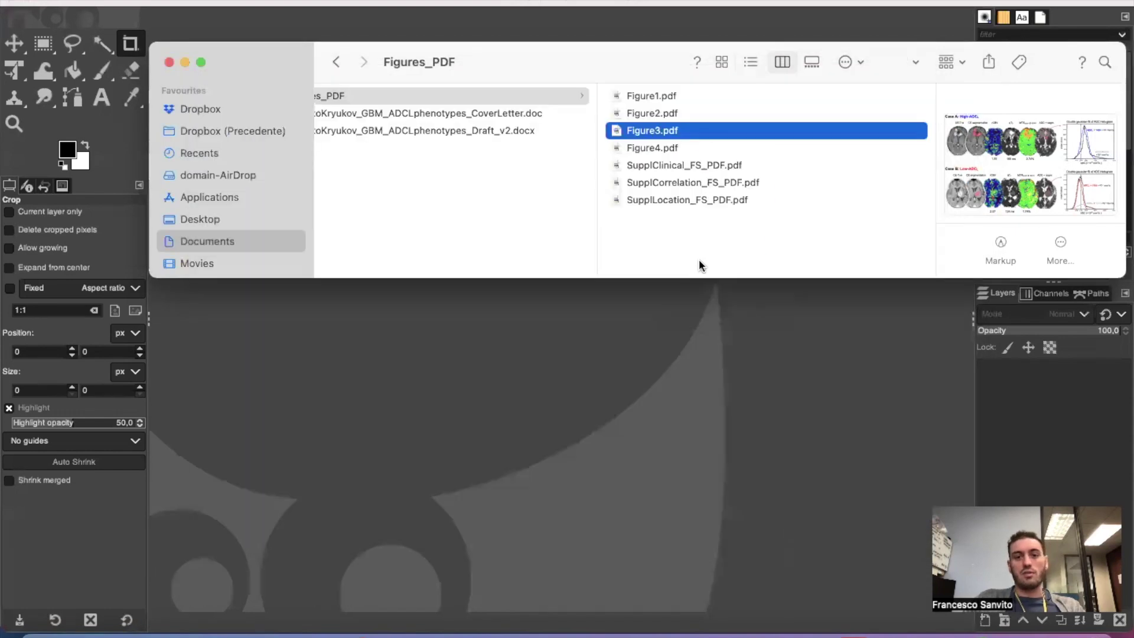
{"action": "key", "text": "Down"}
{"action": "key", "text": "space"}
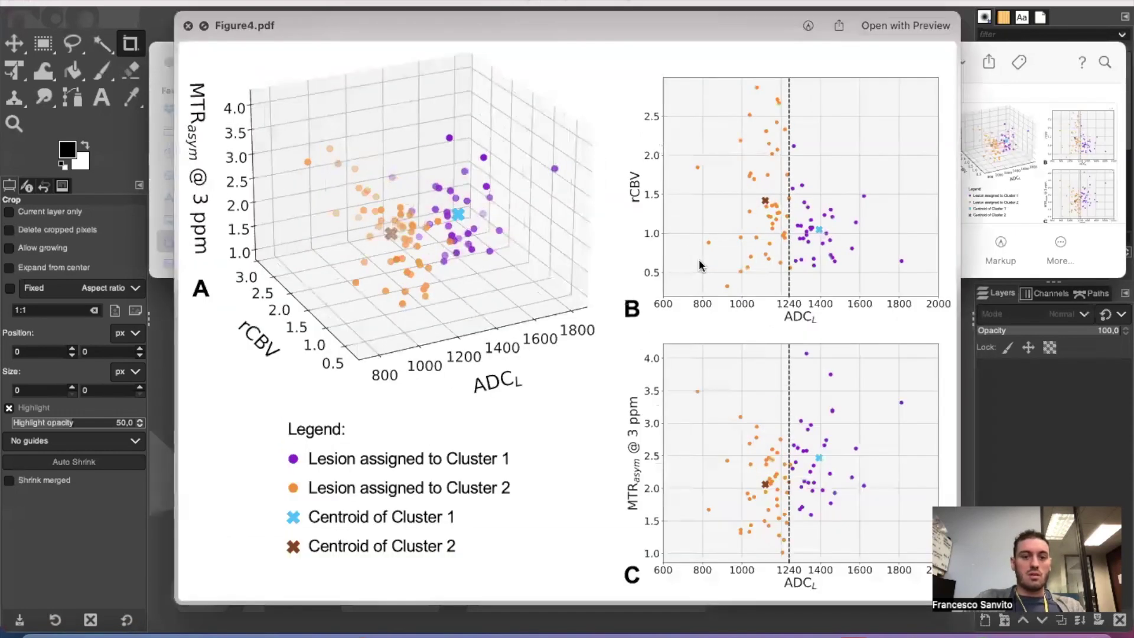
{"action": "key", "text": "space"}
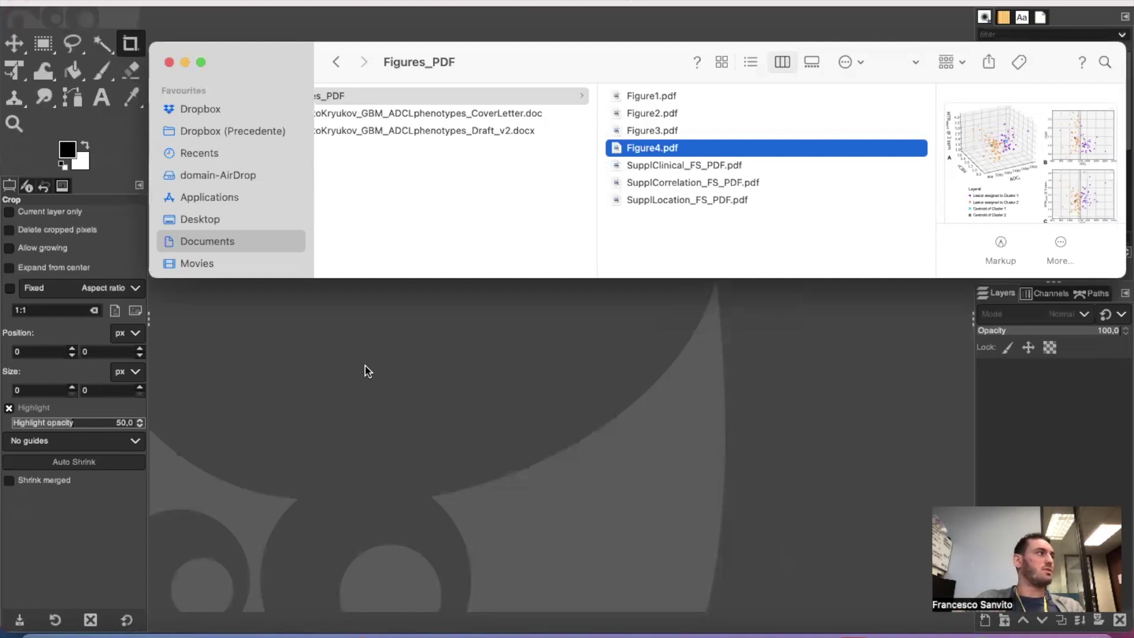
{"action": "key", "text": "Up"}
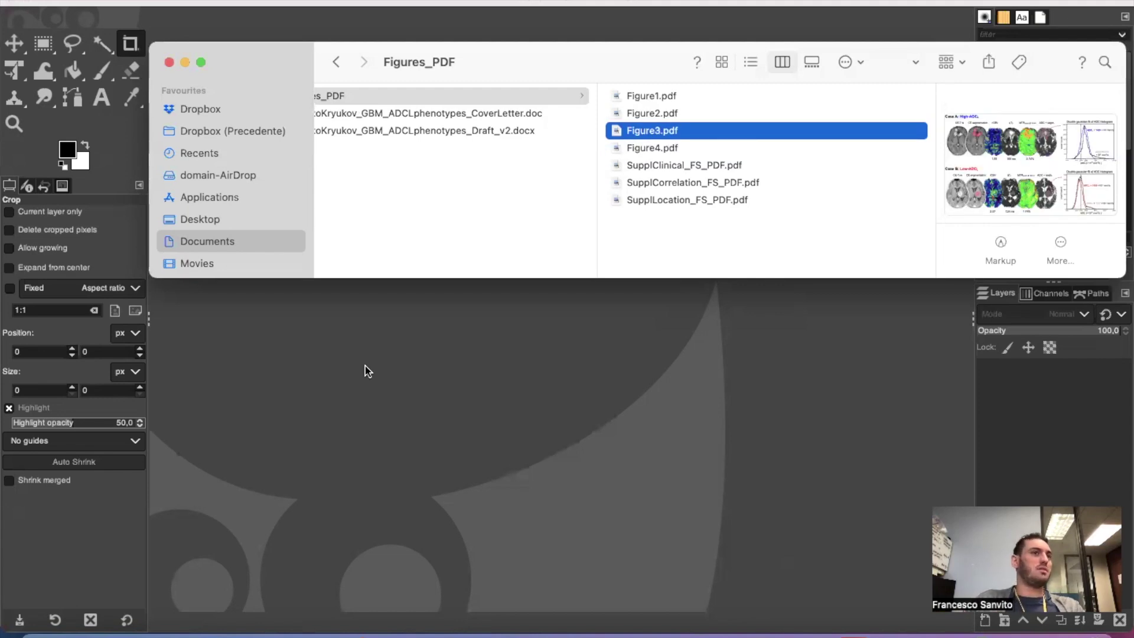
{"action": "key", "text": "space"}
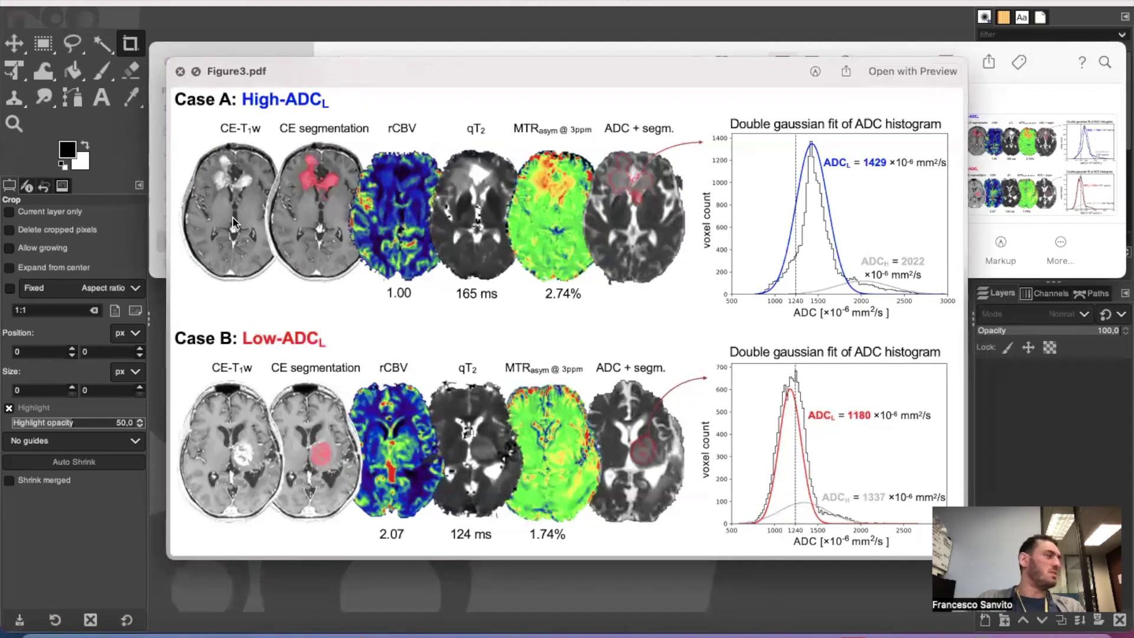
{"action": "key", "text": "space"}
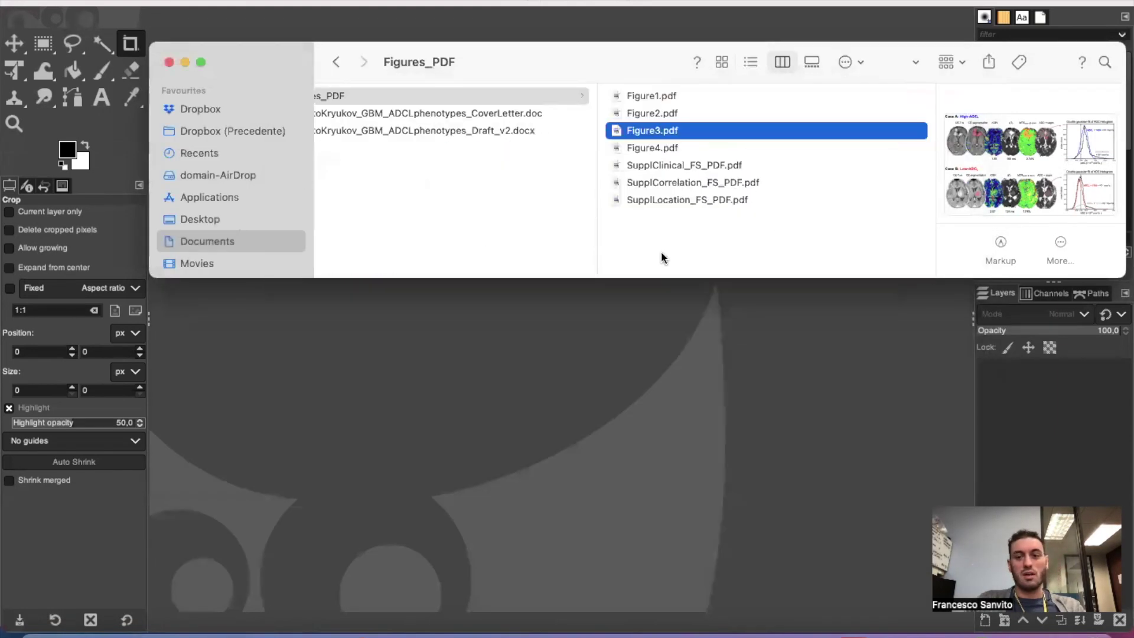
{"action": "left_click", "coordinate": [644, 146]}
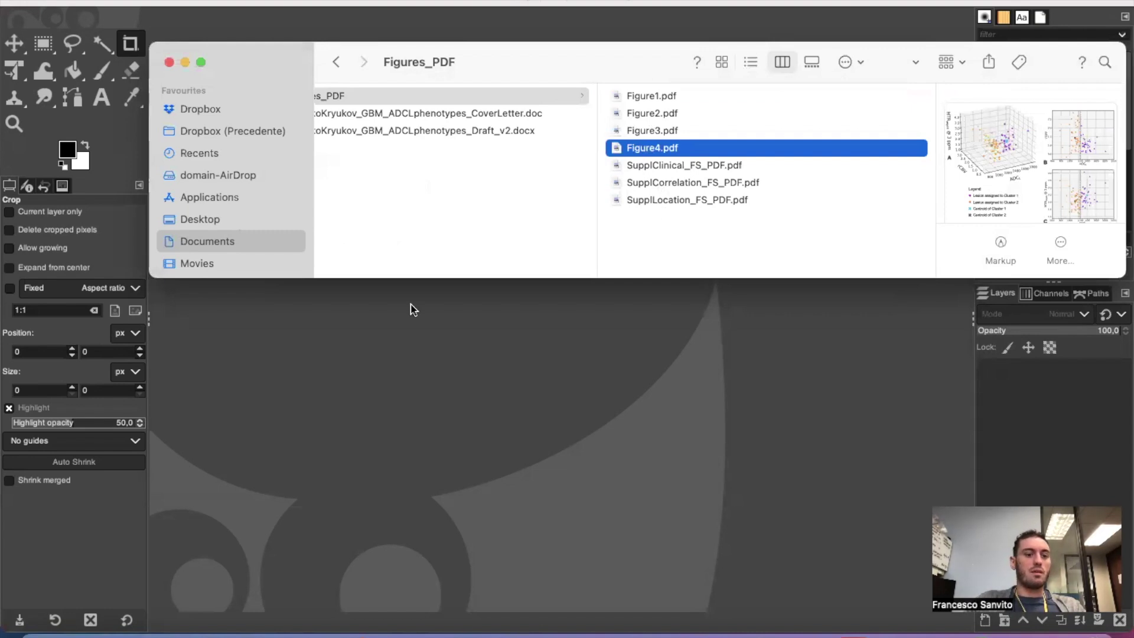
{"action": "left_click", "coordinate": [667, 99]}
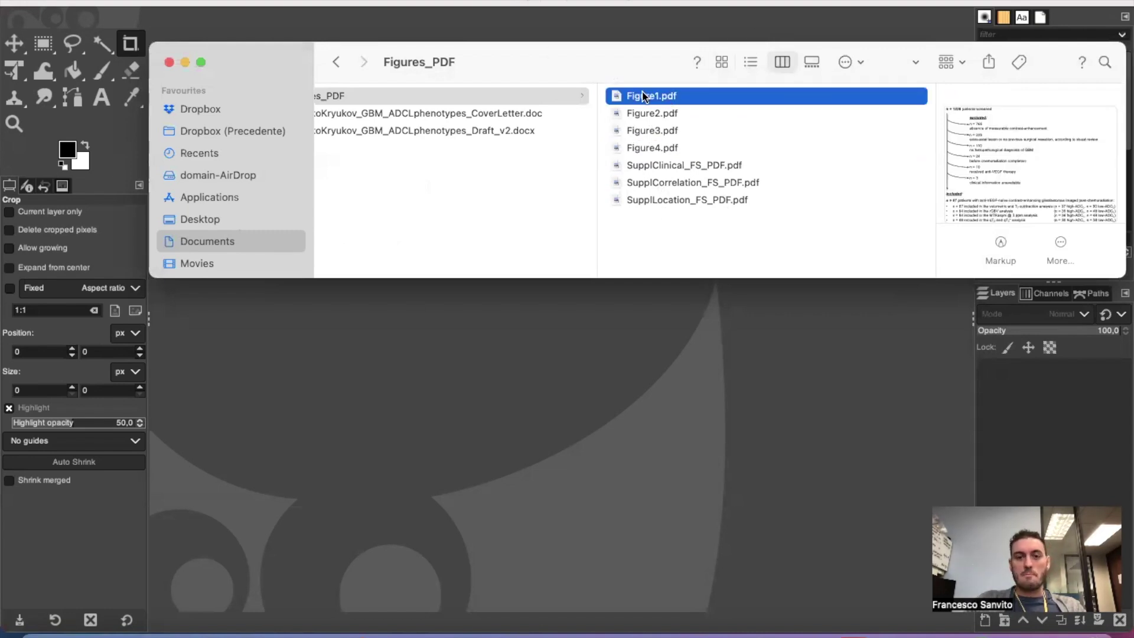
Import Figure1.pdf into GIMP at a resolution of 1200 pixels/in.
{"action": "left_click_drag", "start_coordinate": [631, 140], "coordinate": [514, 379]}
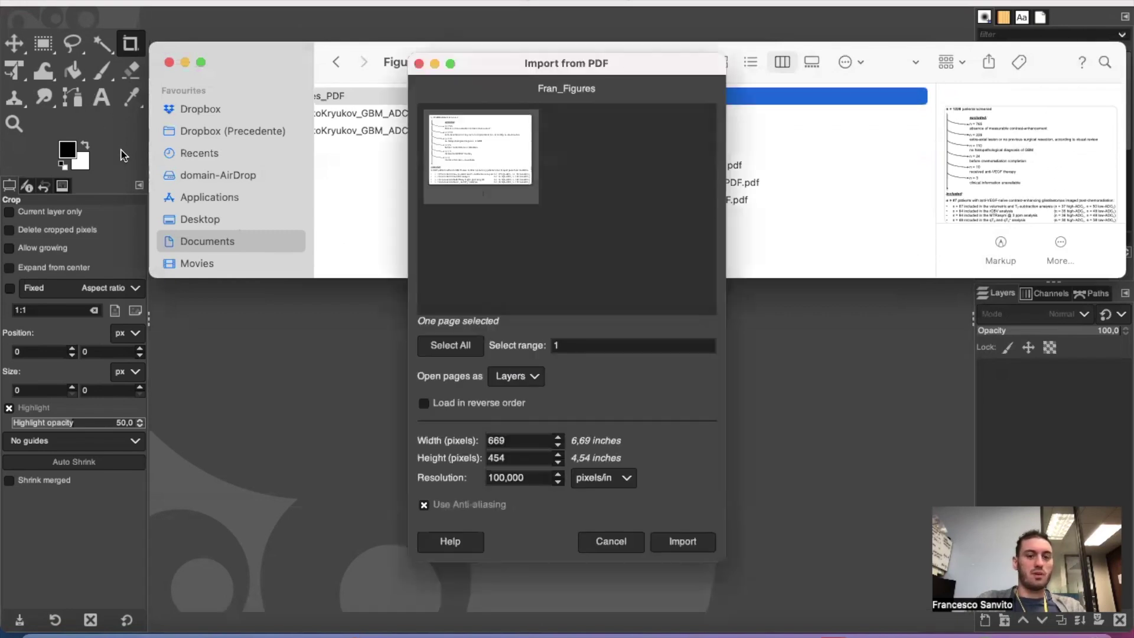
{"action": "left_click", "coordinate": [493, 478]}
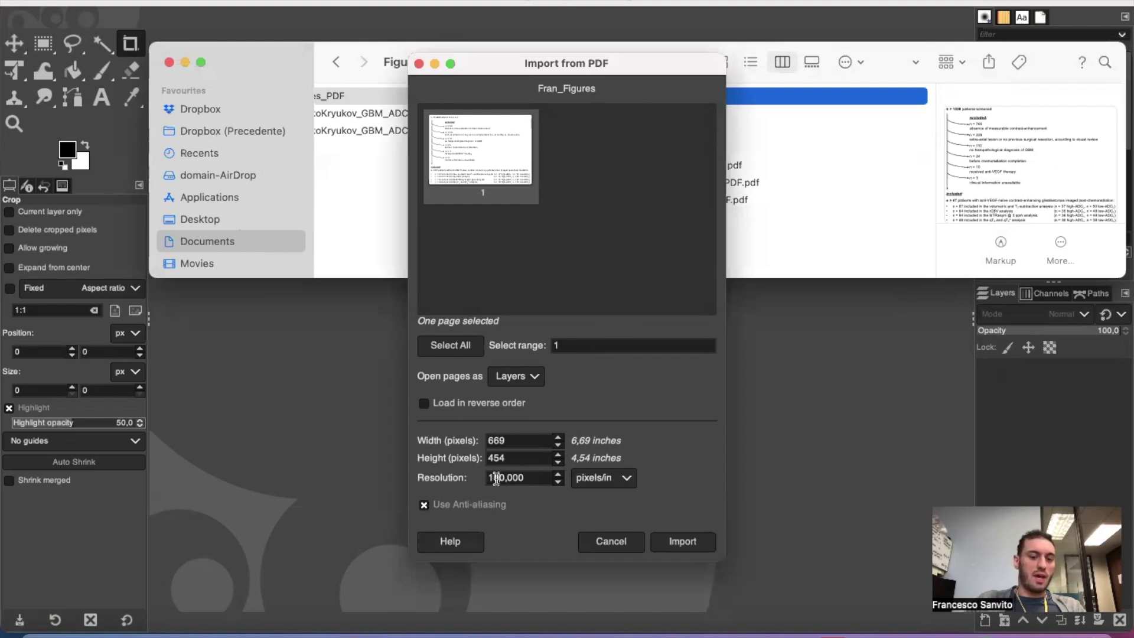
{"action": "type", "text": "2"}
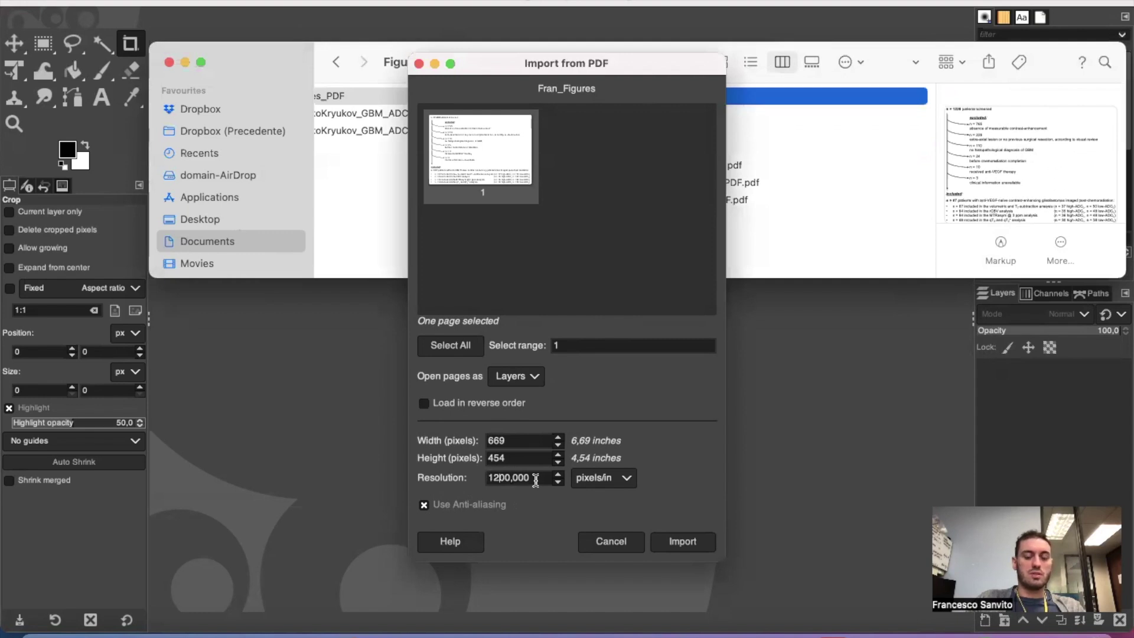
{"action": "left_click", "coordinate": [682, 542]}
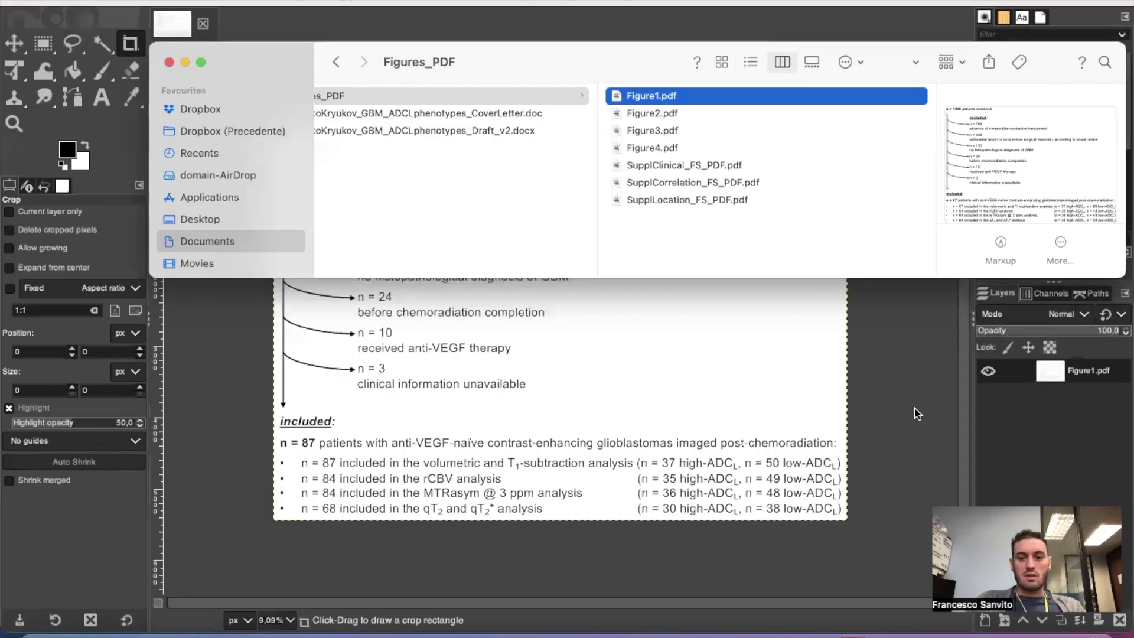
Export the Figure1 image as a TIFF named Figure1.tif into Figures_PDF.
{"action": "left_click", "coordinate": [915, 412]}
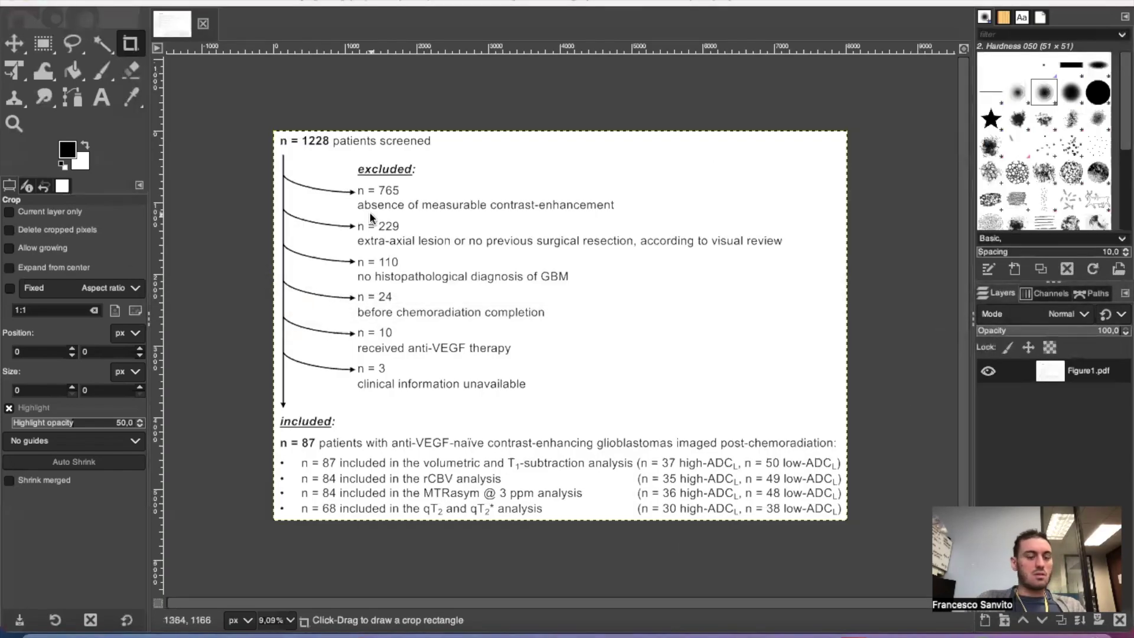
{"action": "left_click", "coordinate": [116, 0]}
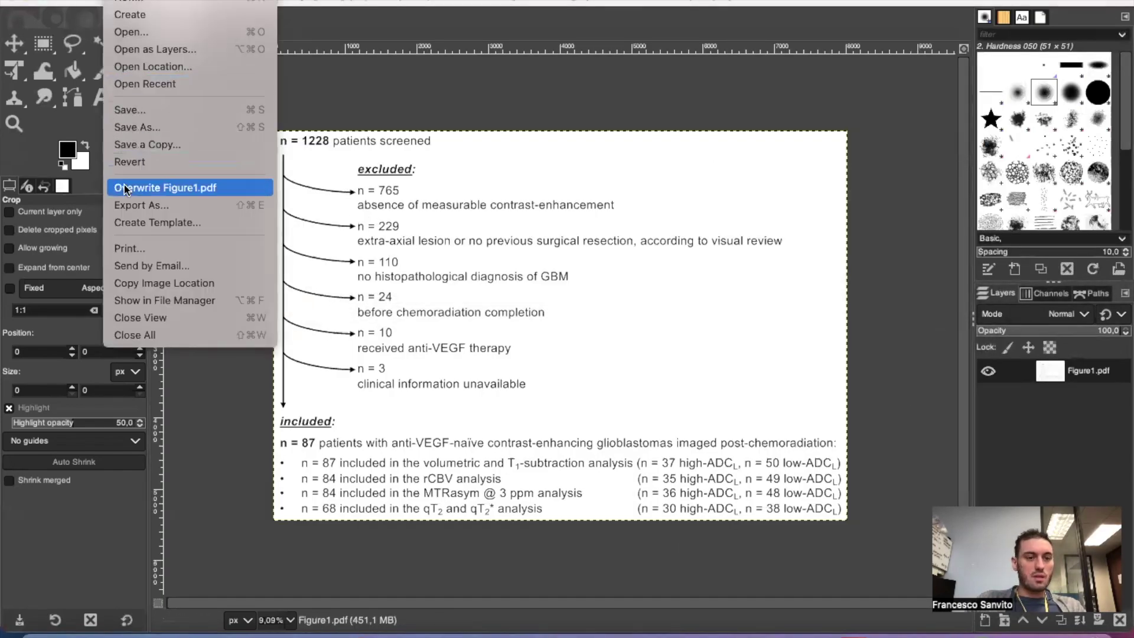
{"action": "left_click", "coordinate": [130, 206]}
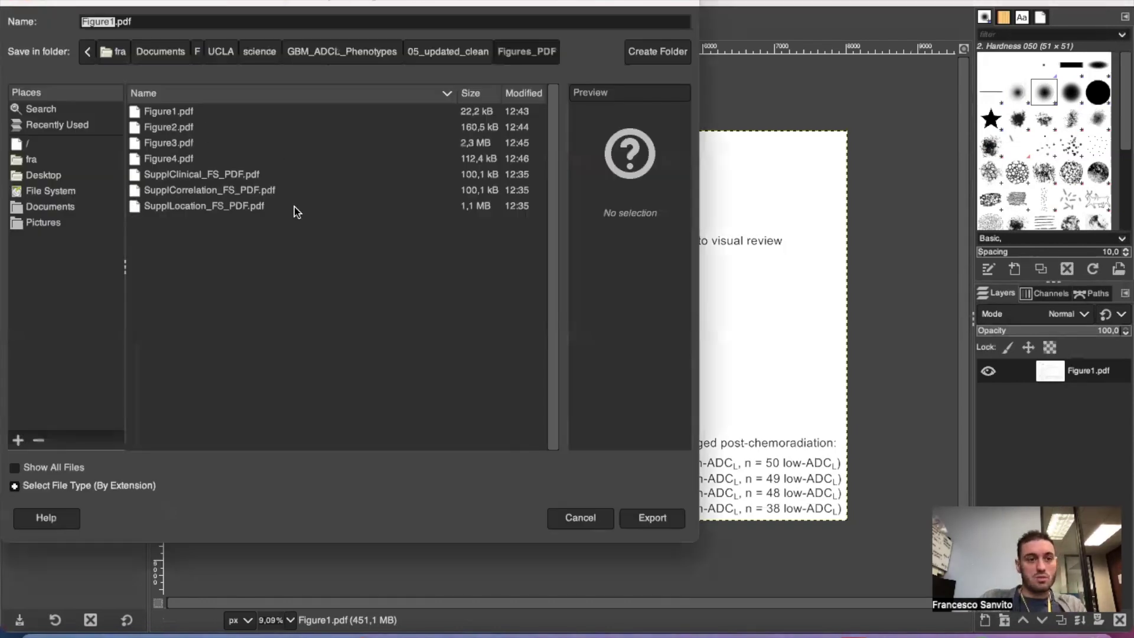
{"action": "left_click", "coordinate": [16, 485]}
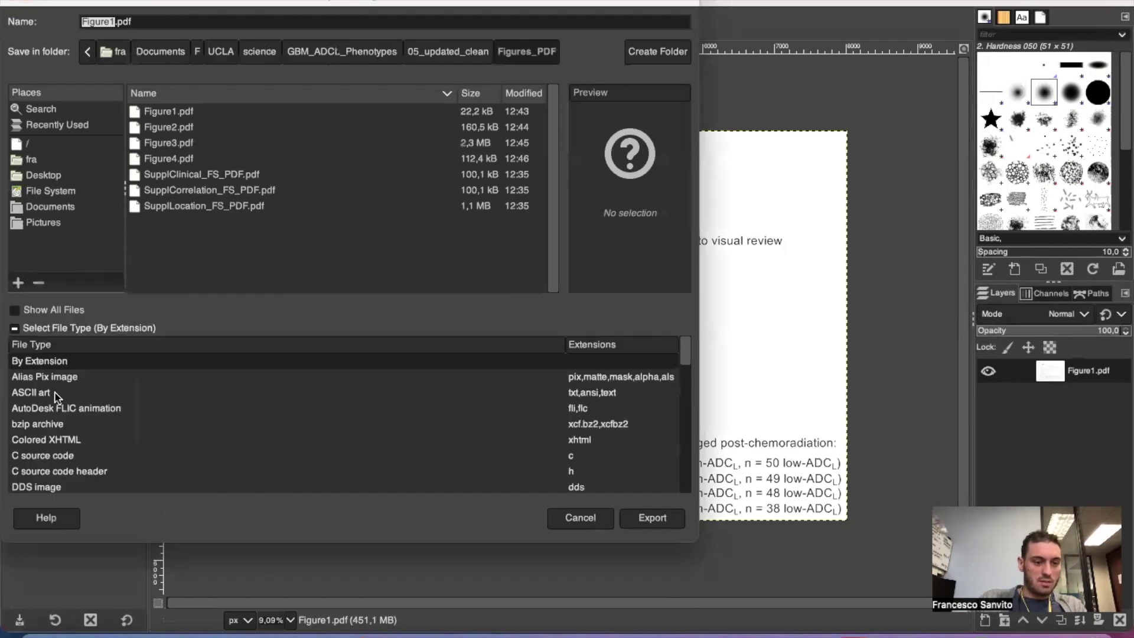
{"action": "scroll", "coordinate": [56, 397], "scroll_direction": "down", "scroll_amount": 5}
{"action": "scroll", "coordinate": [56, 397], "scroll_direction": "down", "scroll_amount": 6}
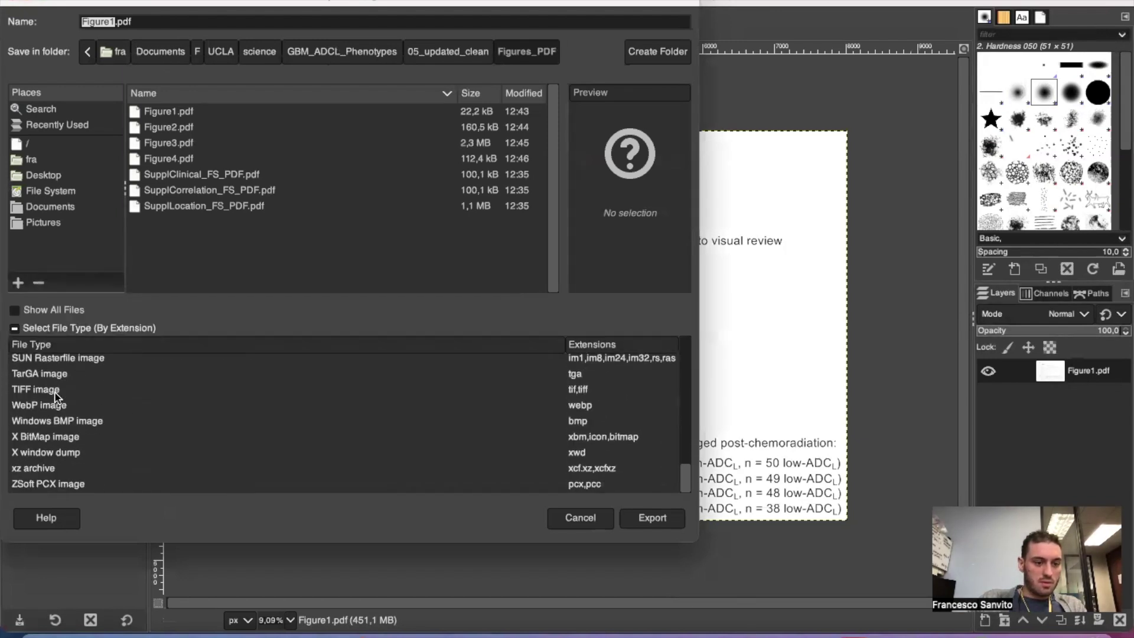
{"action": "scroll", "coordinate": [56, 397], "scroll_direction": "up", "scroll_amount": 1}
{"action": "left_click", "coordinate": [46, 414]}
{"action": "left_click", "coordinate": [647, 518]}
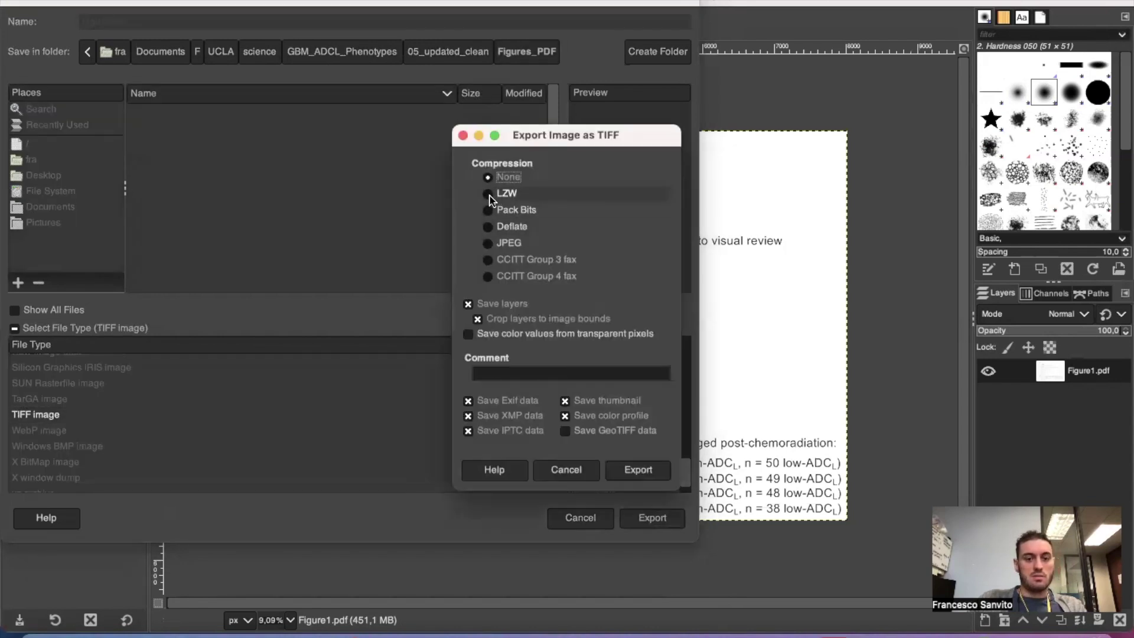
{"action": "left_click", "coordinate": [638, 472]}
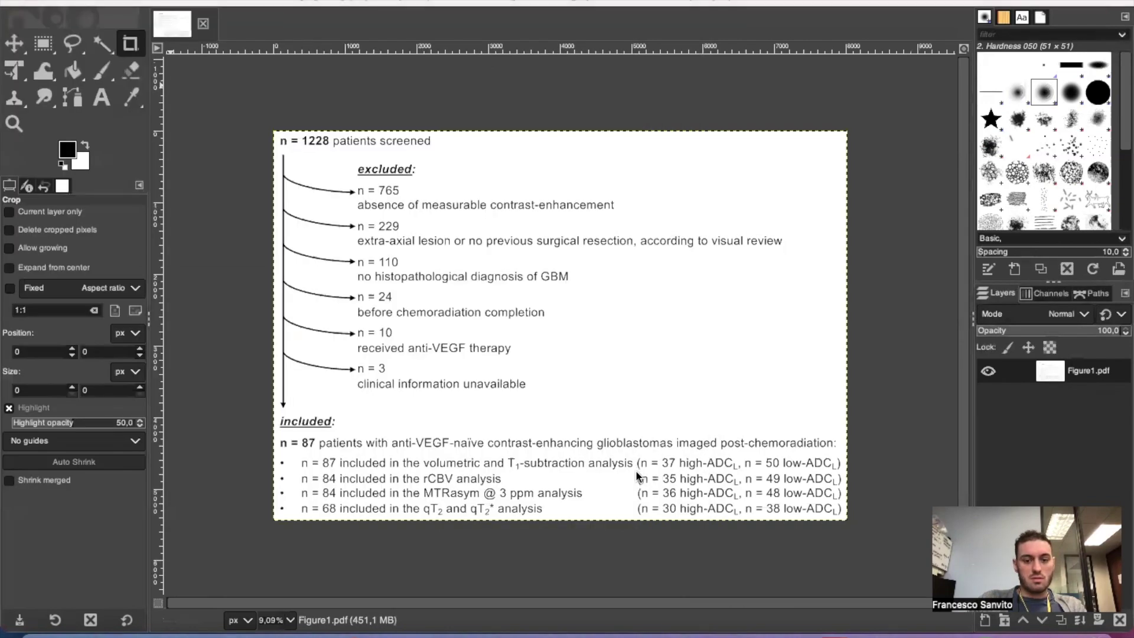
{"action": "left_click", "coordinate": [34, 635]}
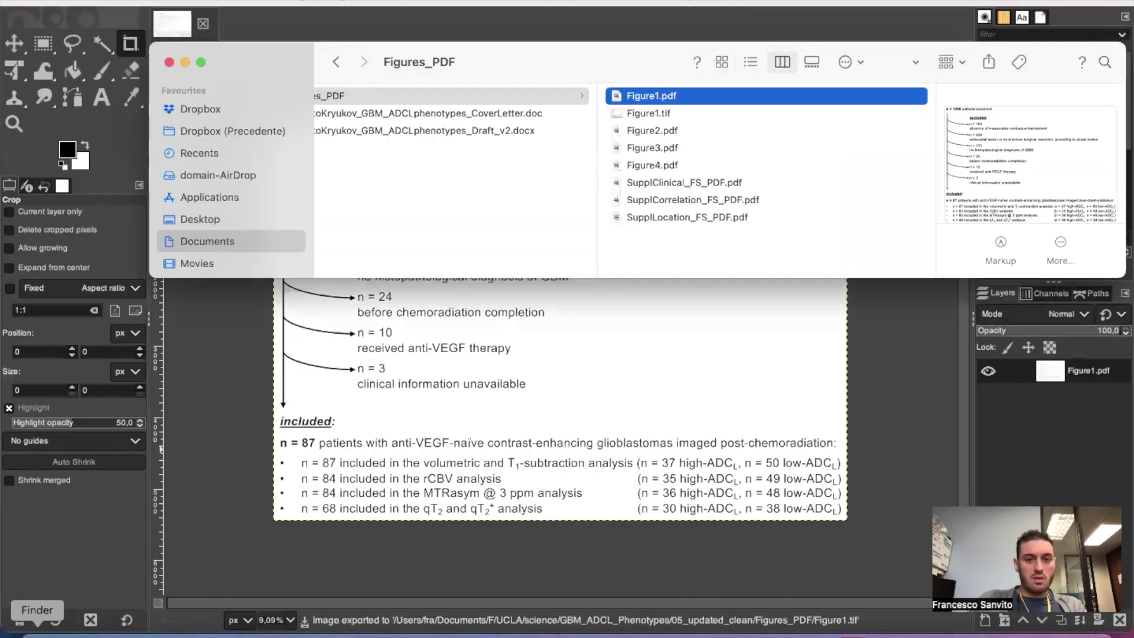
Check Figure1.tif's details: 8022×5449 pixels at 1200×1200 resolution.
{"action": "left_click", "coordinate": [662, 113]}
{"action": "scroll", "coordinate": [758, 191], "scroll_direction": "right", "scroll_amount": 2}
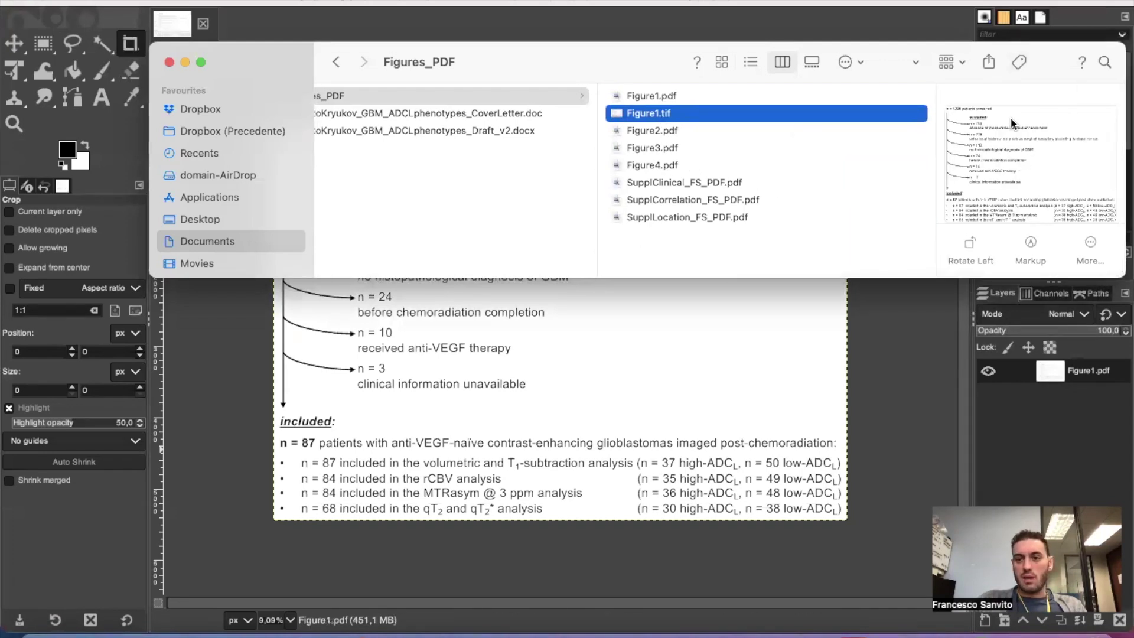
{"action": "left_click_drag", "start_coordinate": [937, 277], "coordinate": [937, 405]}
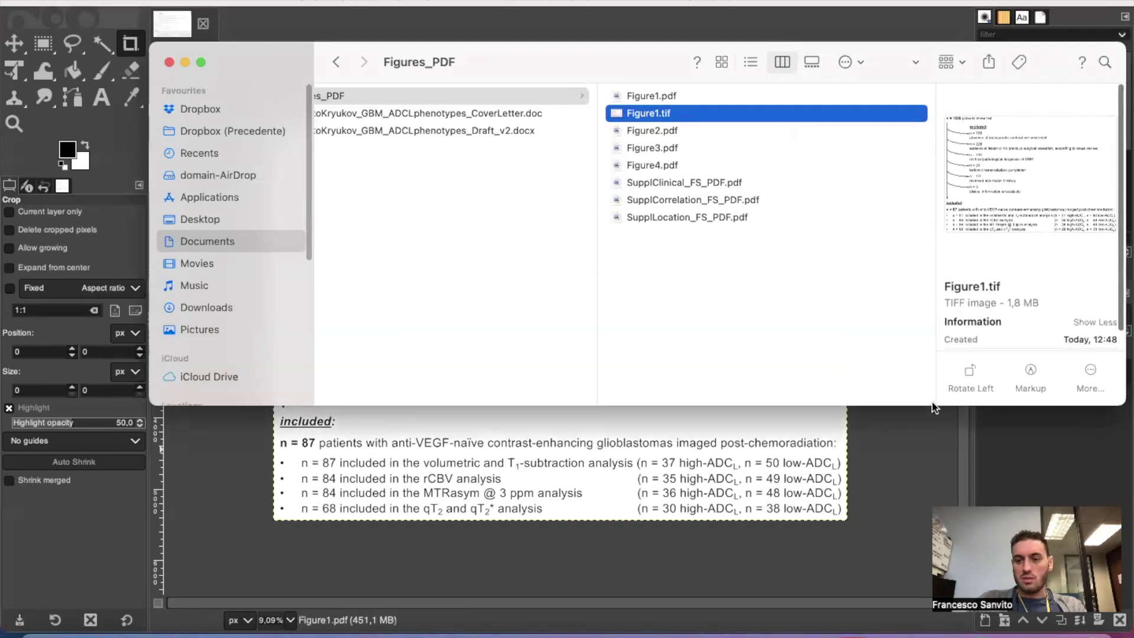
{"action": "scroll", "coordinate": [1025, 248], "scroll_direction": "down", "scroll_amount": 3}
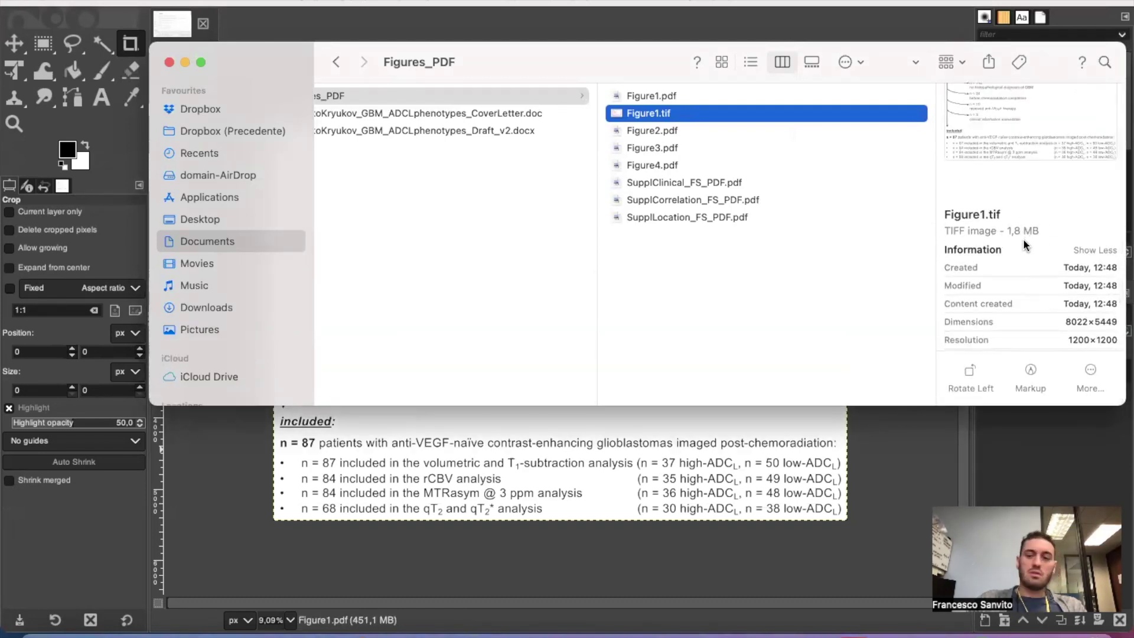
{"action": "scroll", "coordinate": [1027, 245], "scroll_direction": "down", "scroll_amount": 2}
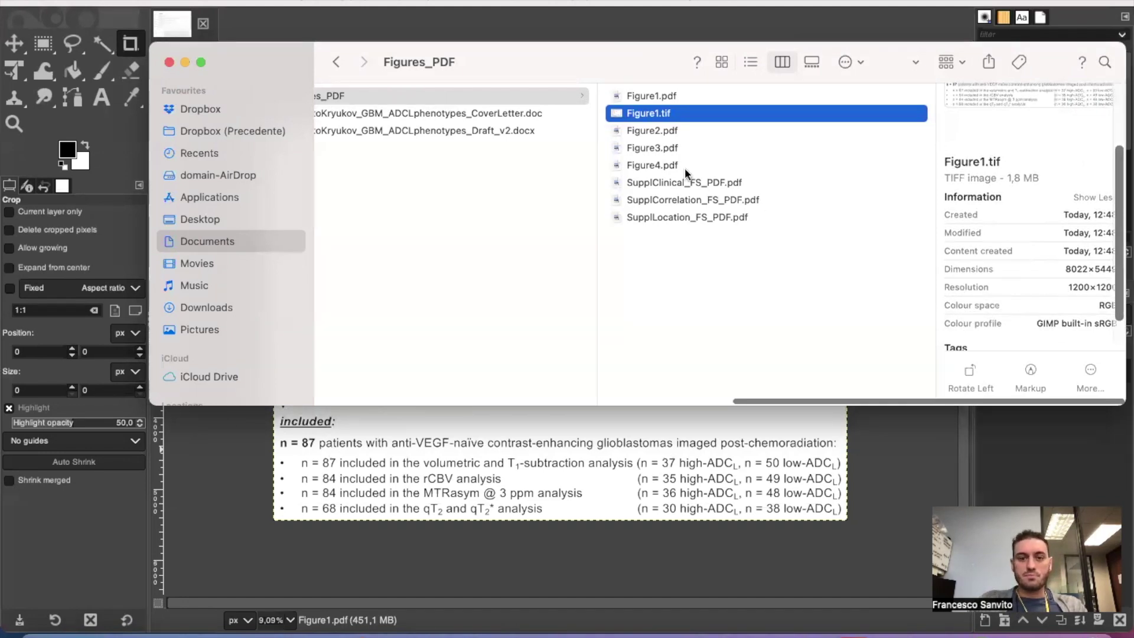
{"action": "scroll", "coordinate": [653, 268], "scroll_direction": "left", "scroll_amount": 3}
{"action": "scroll", "coordinate": [653, 271], "scroll_direction": "left", "scroll_amount": 2}
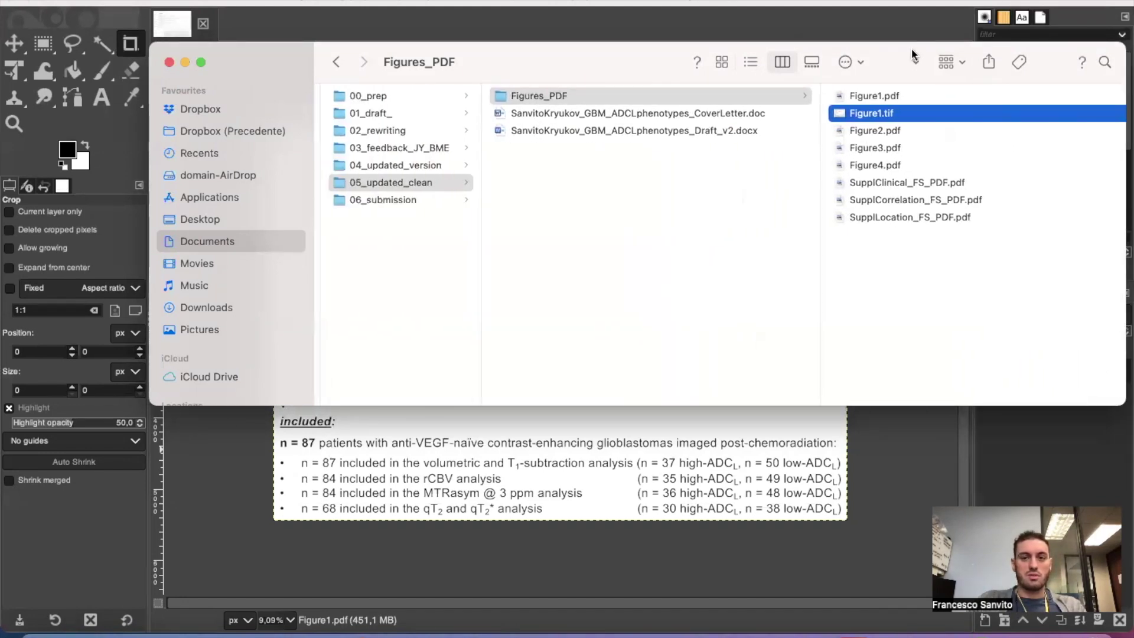
Move Figure1.tif into the 06_submission folder and return to Figures_PDF.
{"action": "left_click_drag", "start_coordinate": [398, 183], "coordinate": [385, 200]}
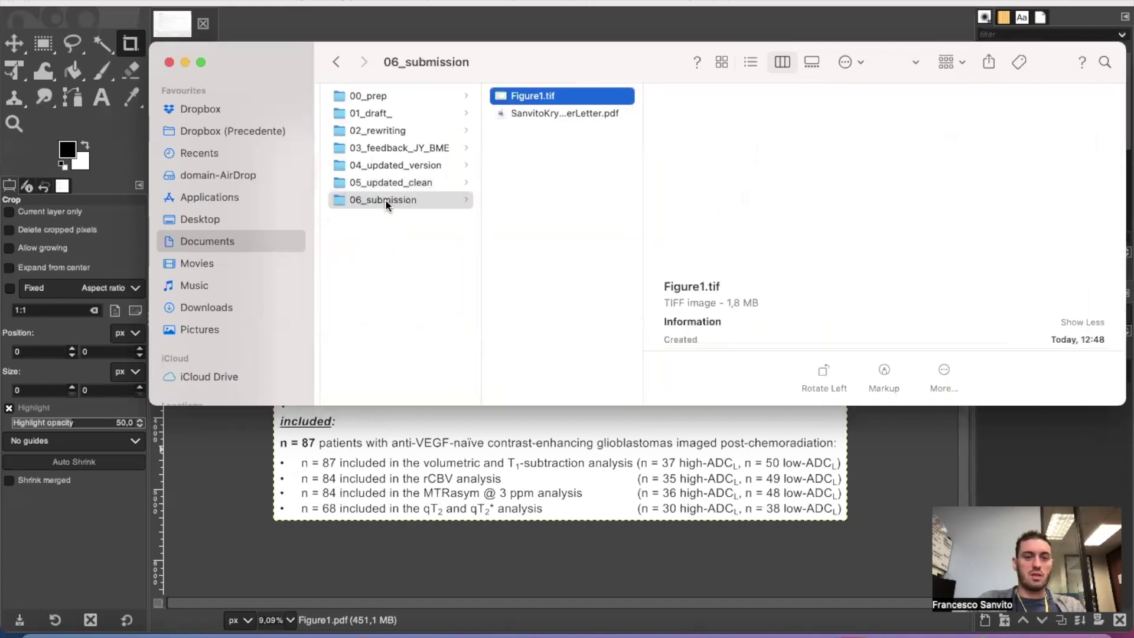
{"action": "left_click", "coordinate": [389, 183]}
{"action": "left_click", "coordinate": [530, 94]}
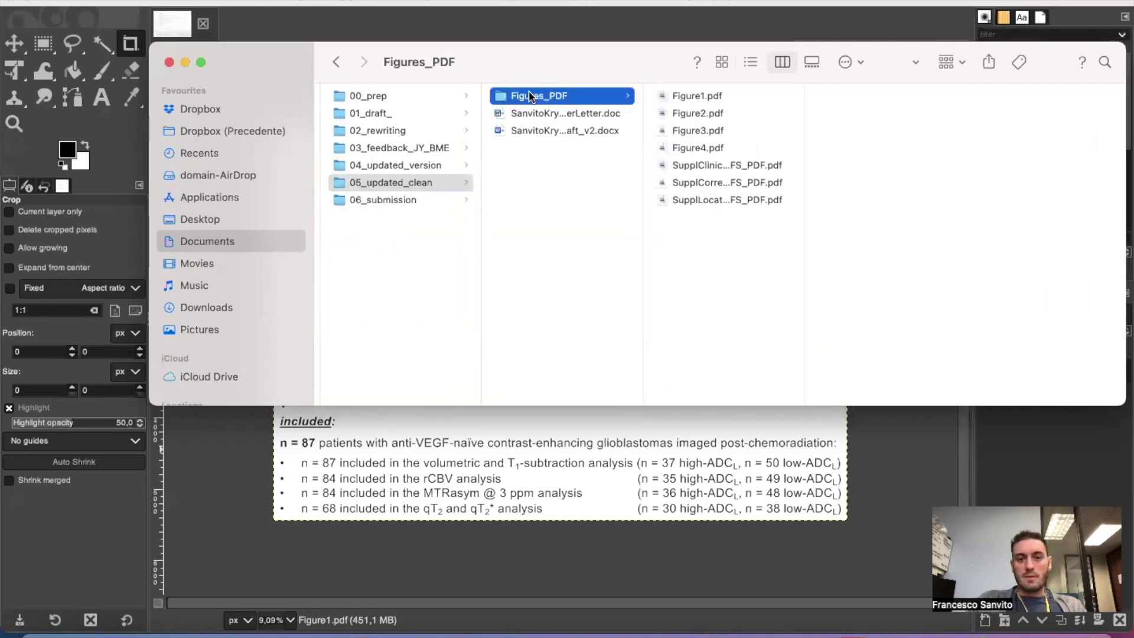
Close the Figure1 image in GIMP and preview Figure2.pdf in Finder.
{"action": "left_click", "coordinate": [635, 543]}
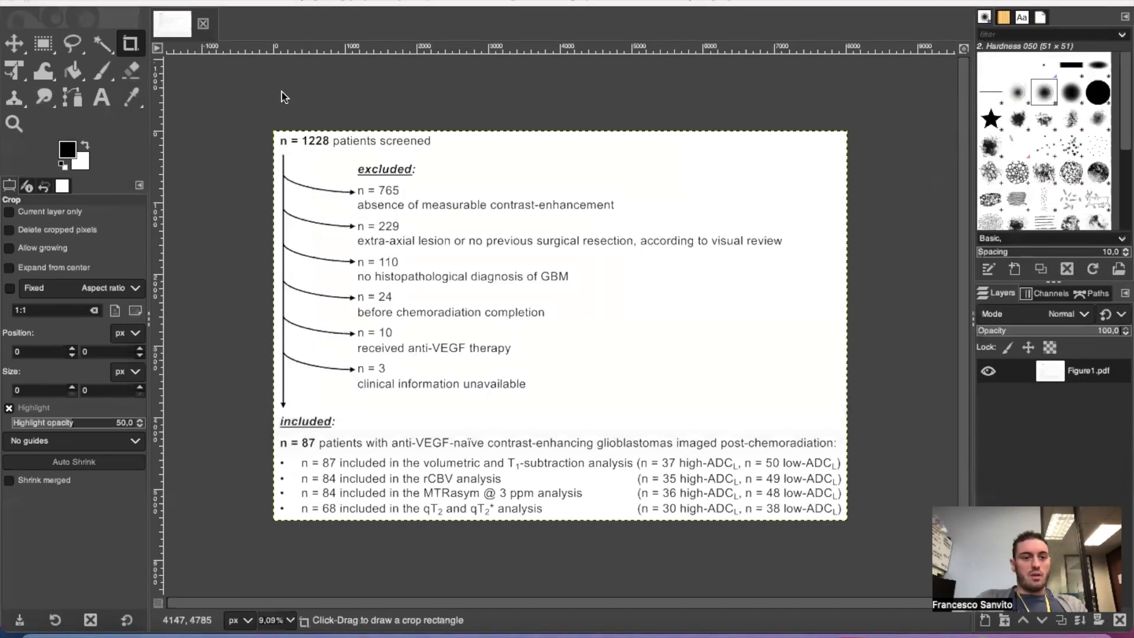
{"action": "left_click", "coordinate": [203, 23]}
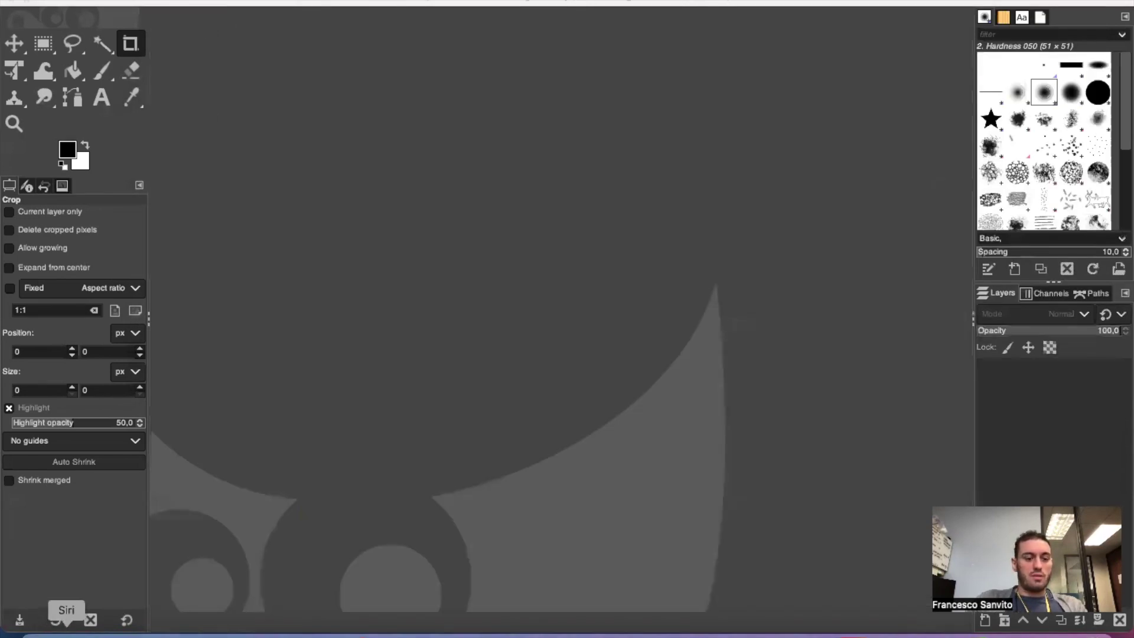
{"action": "left_click", "coordinate": [35, 628]}
{"action": "left_click", "coordinate": [716, 112]}
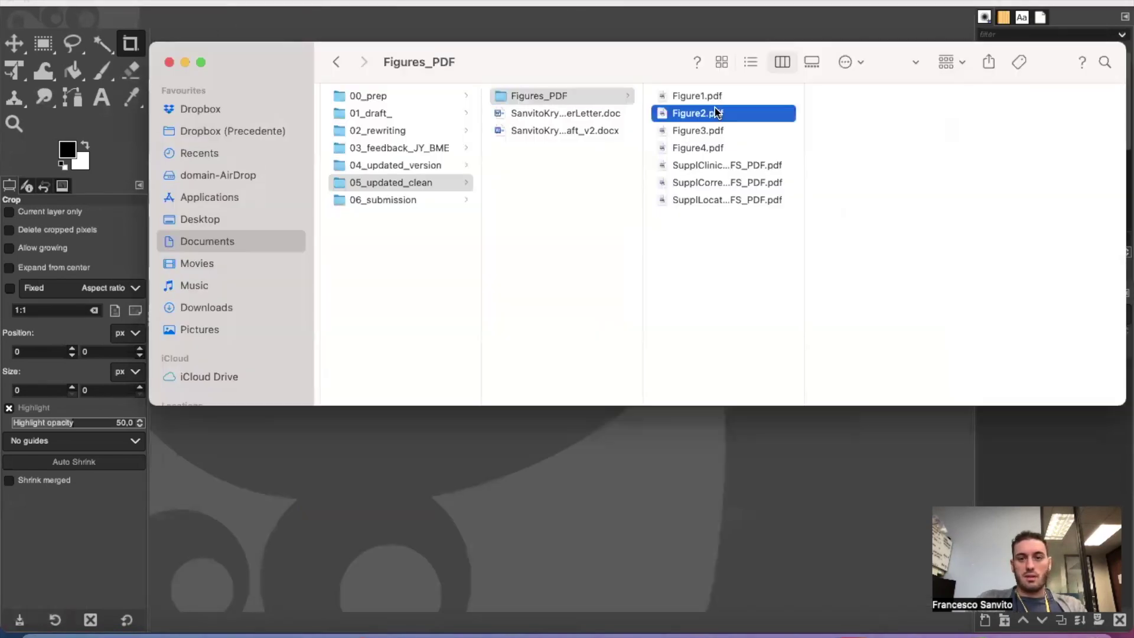
{"action": "key", "text": "space"}
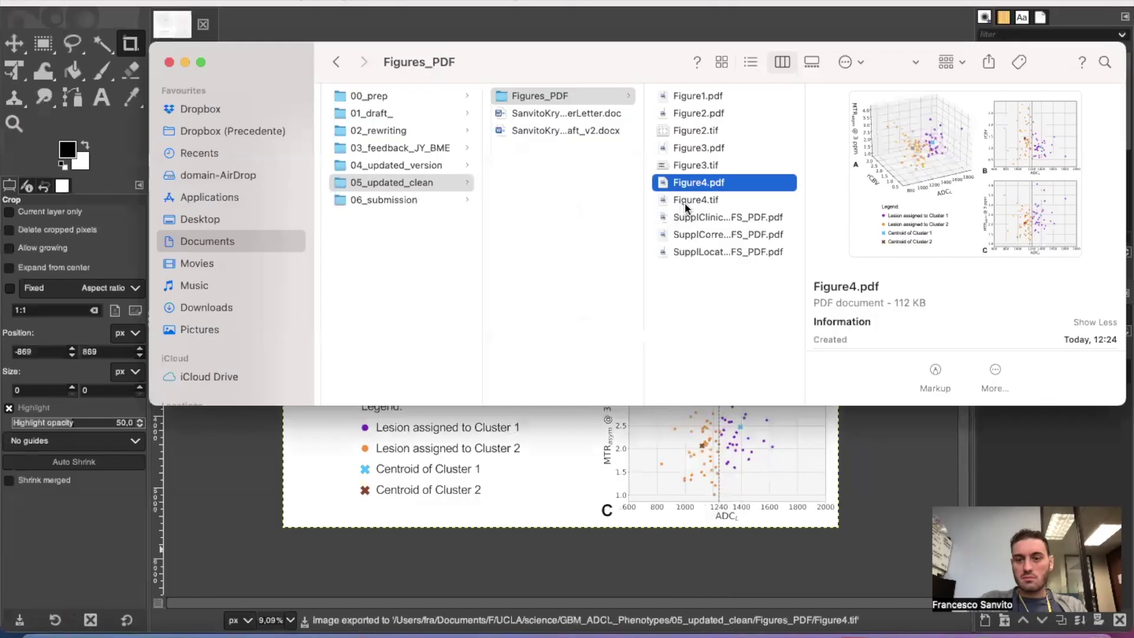
Move Figure2.tif, Figure3.tif and Figure4.tif together into 06_submission and check its contents.
{"action": "left_click", "coordinate": [685, 201]}
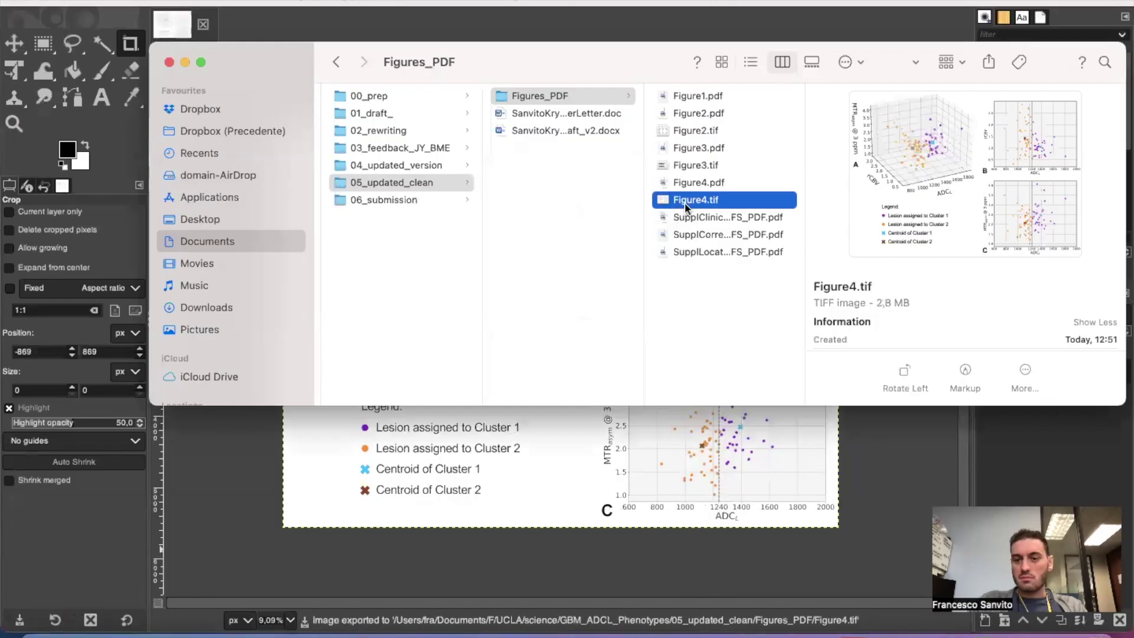
{"action": "left_click", "coordinate": [704, 164], "text": "super"}
{"action": "left_click", "coordinate": [701, 128], "text": "super"}
{"action": "left_click_drag", "start_coordinate": [676, 133], "coordinate": [385, 201]}
{"action": "left_click", "coordinate": [385, 201]}
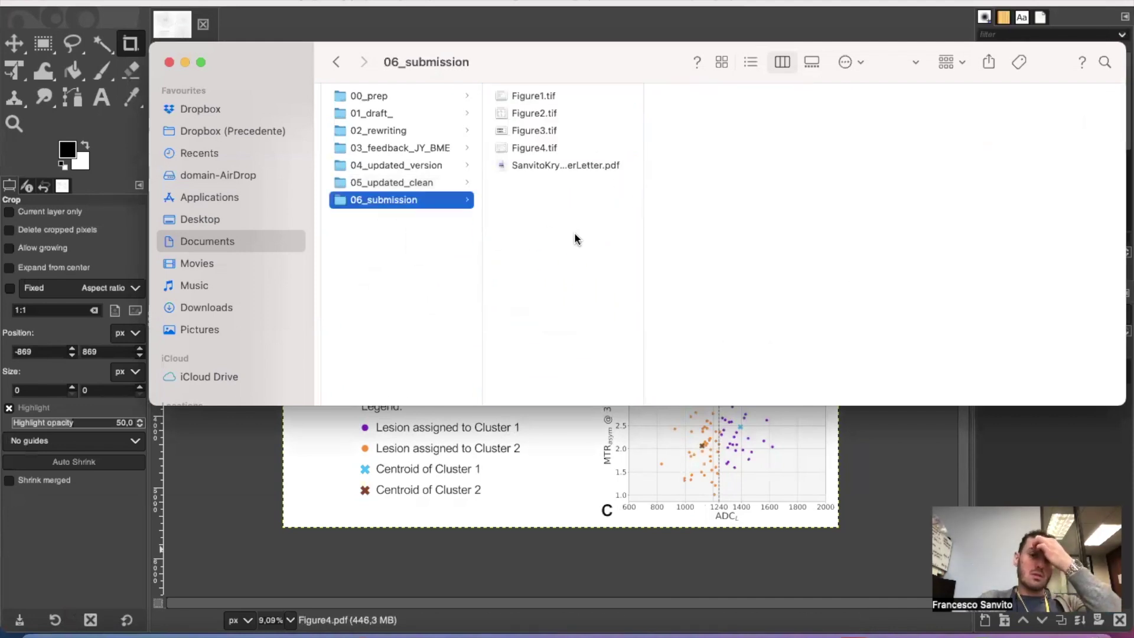
{"action": "left_click", "coordinate": [556, 582]}
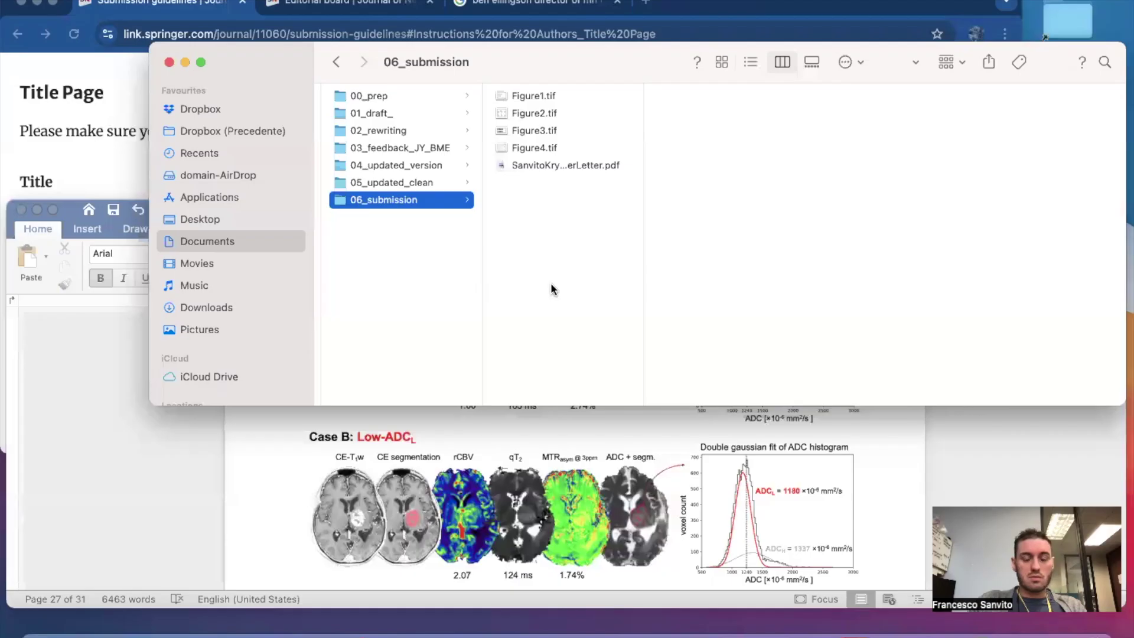
Browse 05_updated_clean and preview the cover letter and Draft_v2 documents.
{"action": "left_click", "coordinate": [430, 185]}
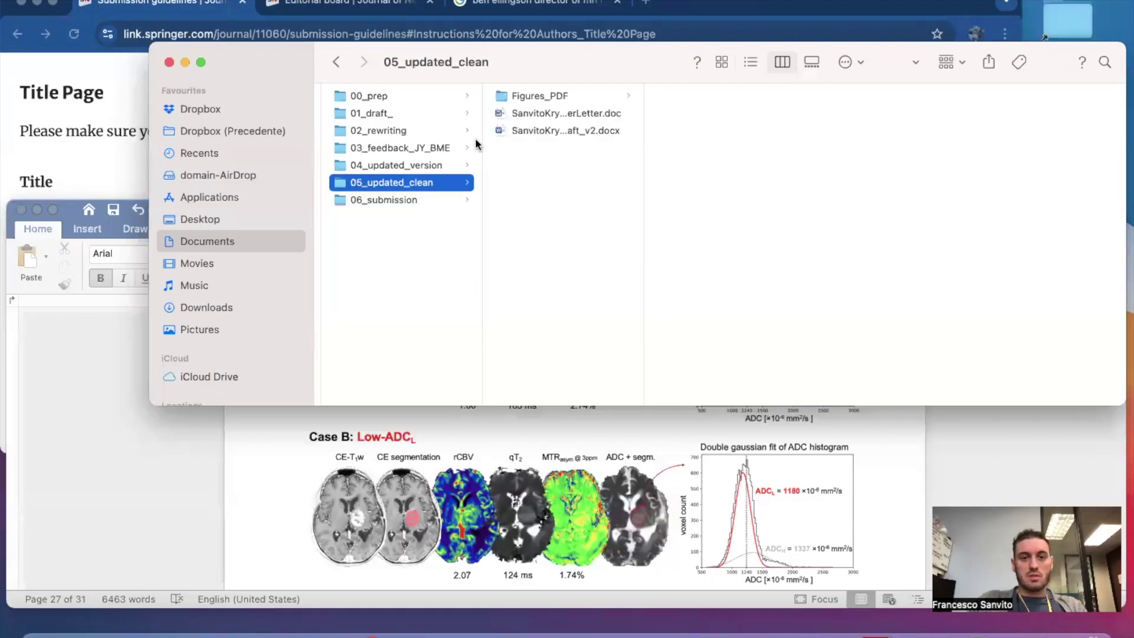
{"action": "left_click", "coordinate": [559, 98]}
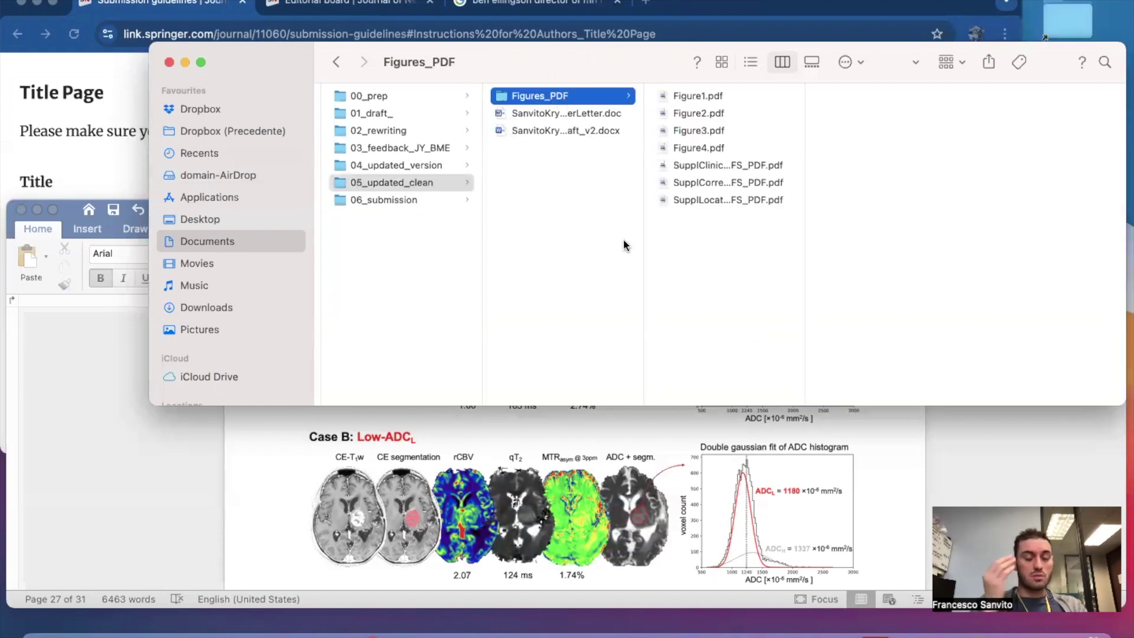
{"action": "left_click", "coordinate": [574, 132]}
{"action": "left_click", "coordinate": [575, 110]}
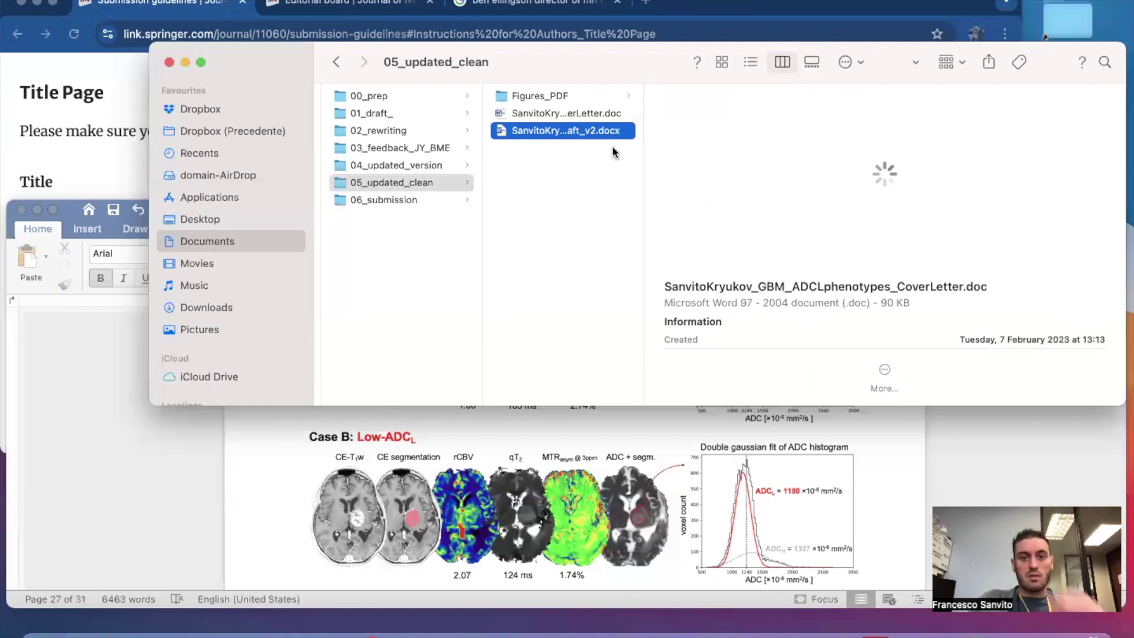
{"action": "left_click", "coordinate": [641, 205]}
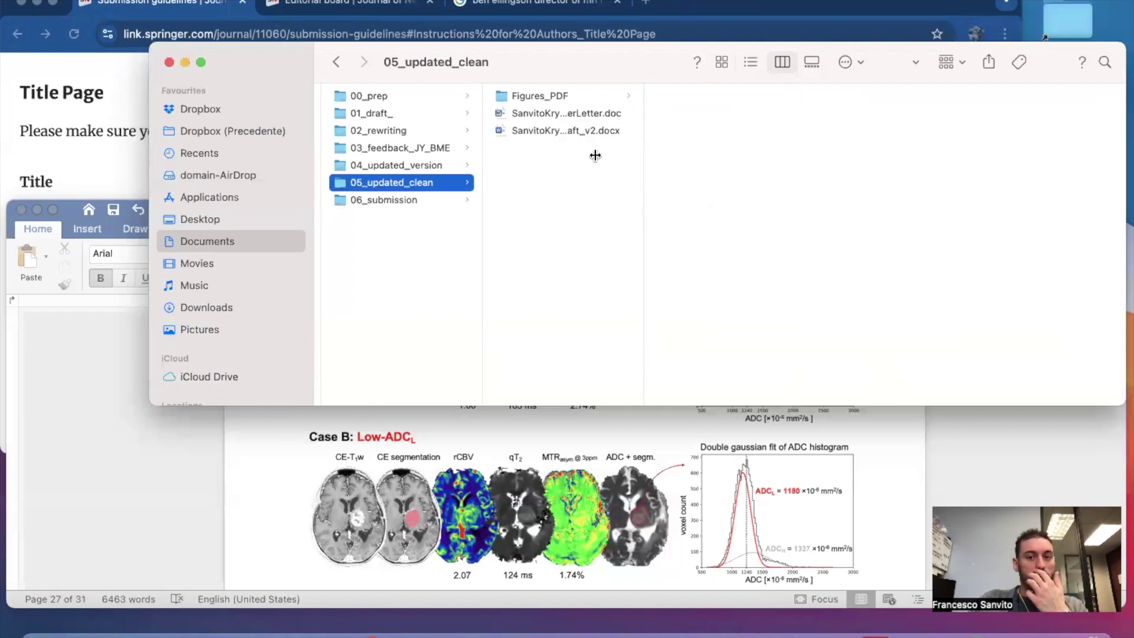
{"action": "left_click", "coordinate": [586, 134]}
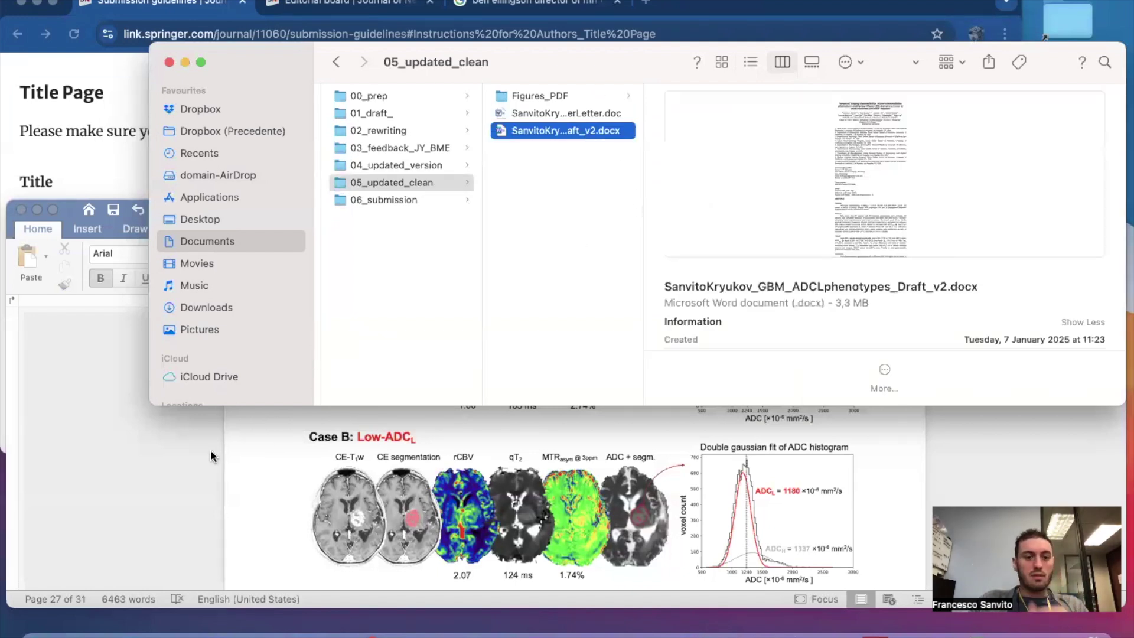
Close the Word draft window and widen Finder's column to show full file names.
{"action": "left_click", "coordinate": [199, 460]}
{"action": "scroll", "coordinate": [218, 437], "scroll_direction": "up", "scroll_amount": 20}
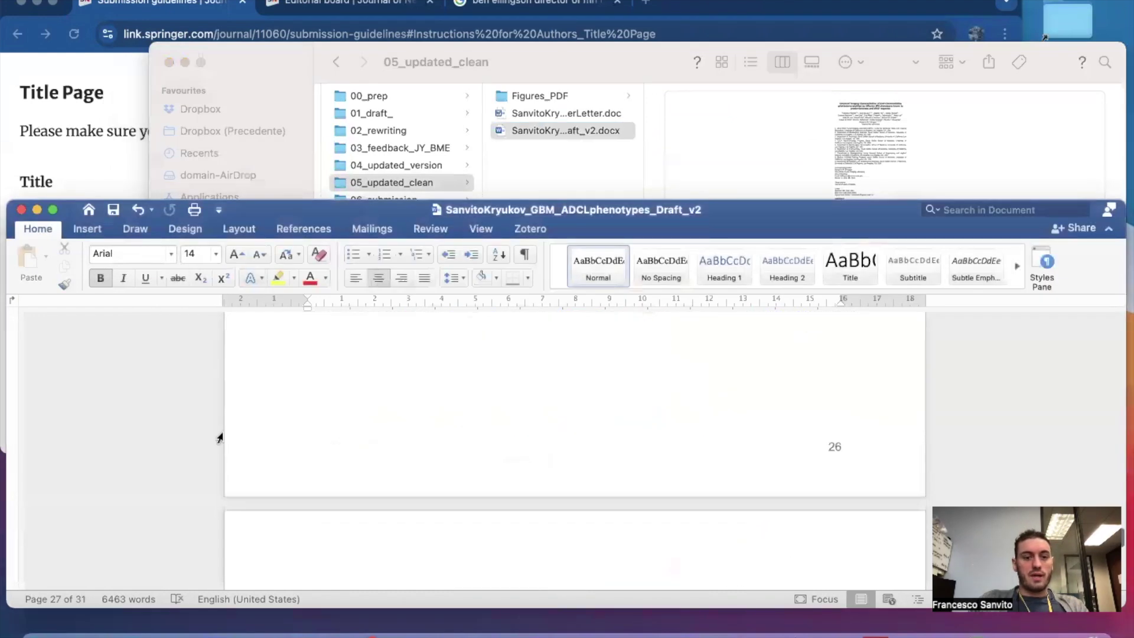
{"action": "left_click", "coordinate": [22, 209]}
{"action": "left_click", "coordinate": [699, 235]}
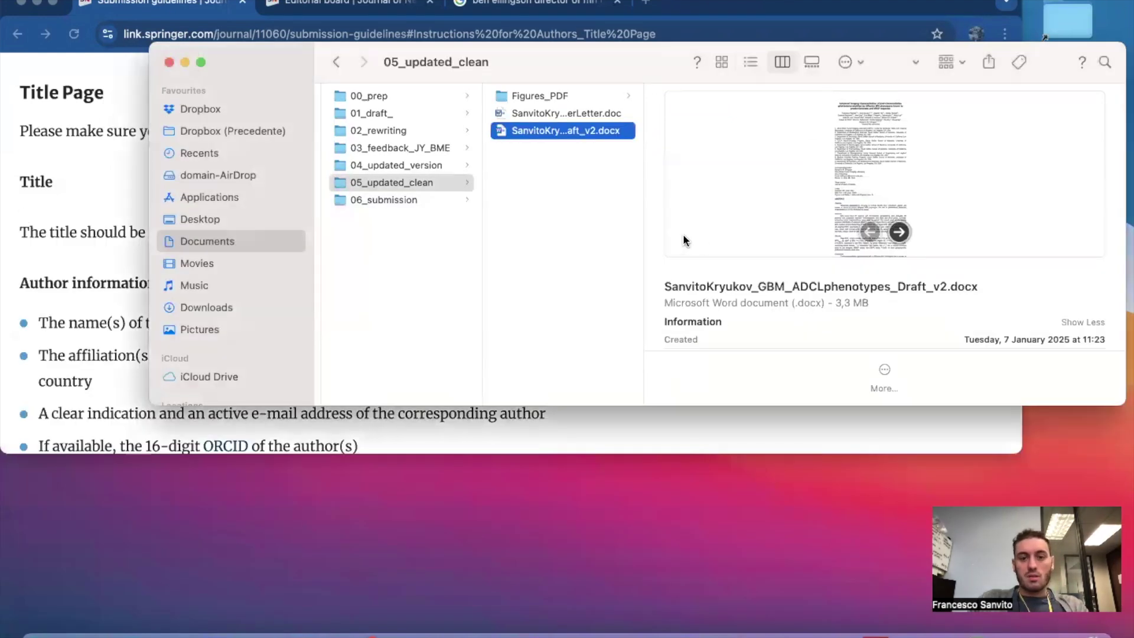
{"action": "double_click", "coordinate": [641, 232]}
{"action": "left_click", "coordinate": [770, 234]}
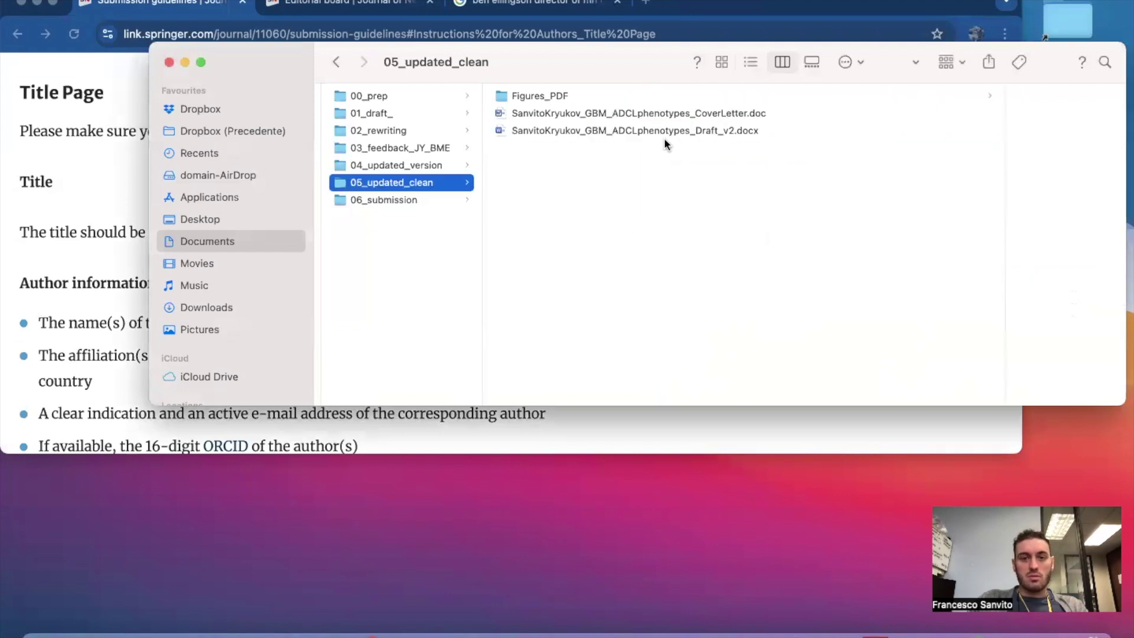
{"action": "left_click", "coordinate": [663, 132]}
Duplicate Draft_v2.docx and rename the copy to MainText.
{"action": "key", "text": "super+d"}
{"action": "key", "text": "super+d"}
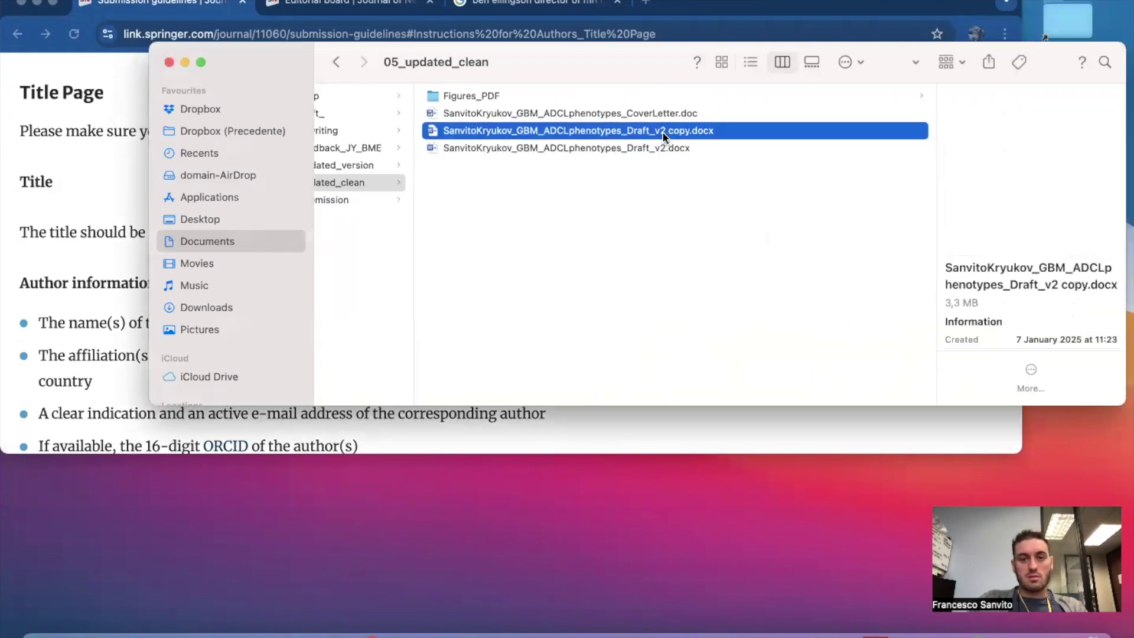
{"action": "key", "text": "Return"}
{"action": "left_click", "coordinate": [585, 131]}
{"action": "left_click_drag", "start_coordinate": [627, 131], "coordinate": [699, 131]}
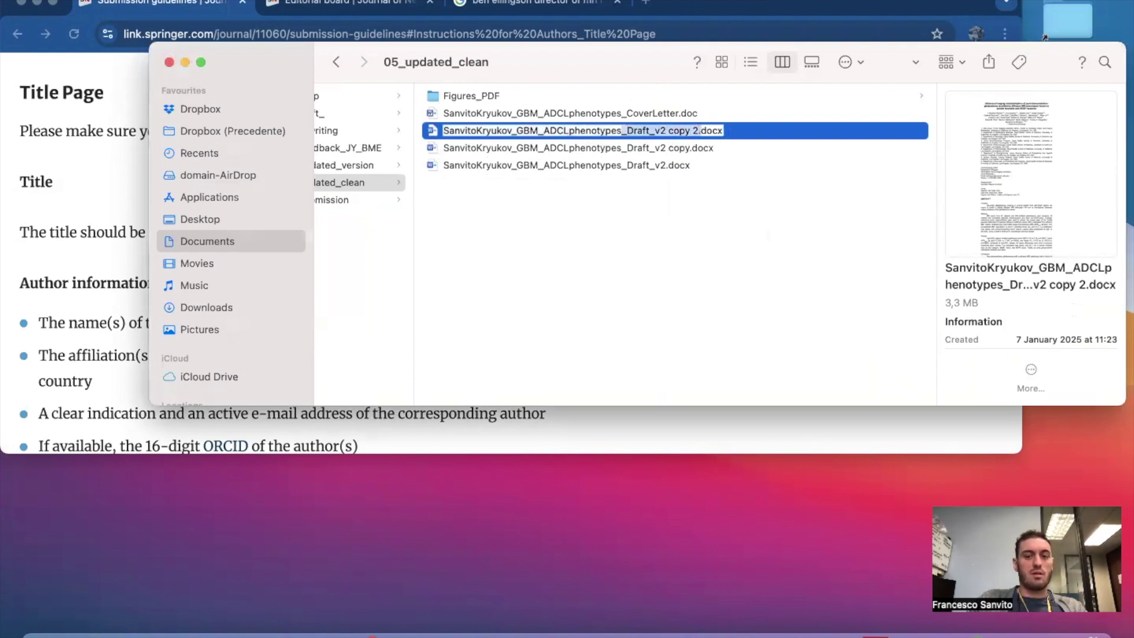
{"action": "left_click", "coordinate": [695, 132]}
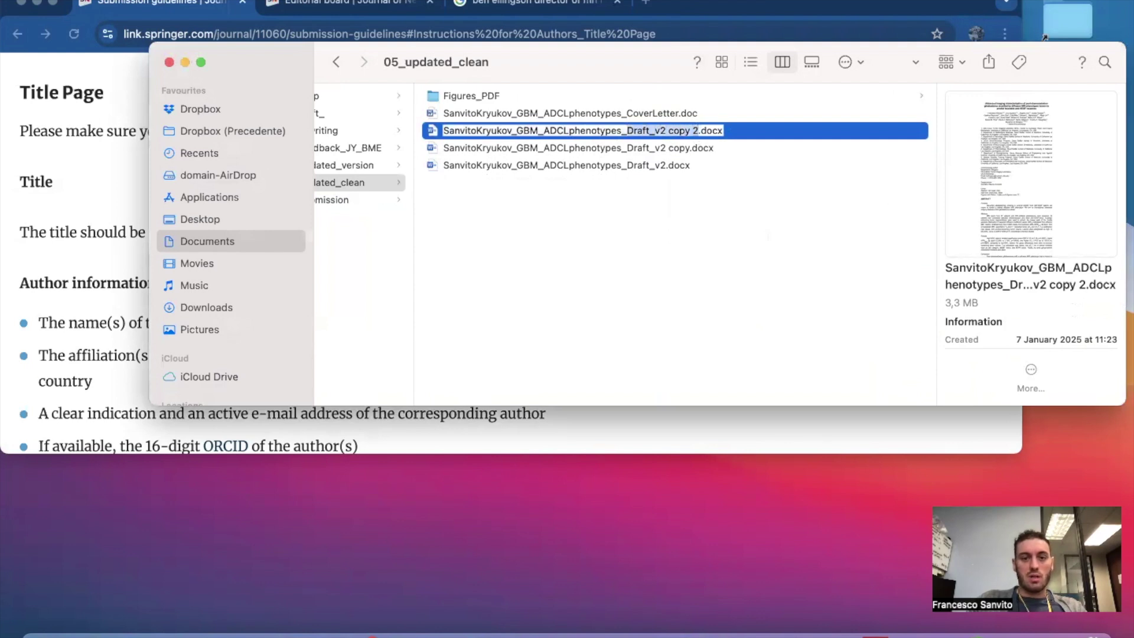
{"action": "type", "text": "MainTex"}
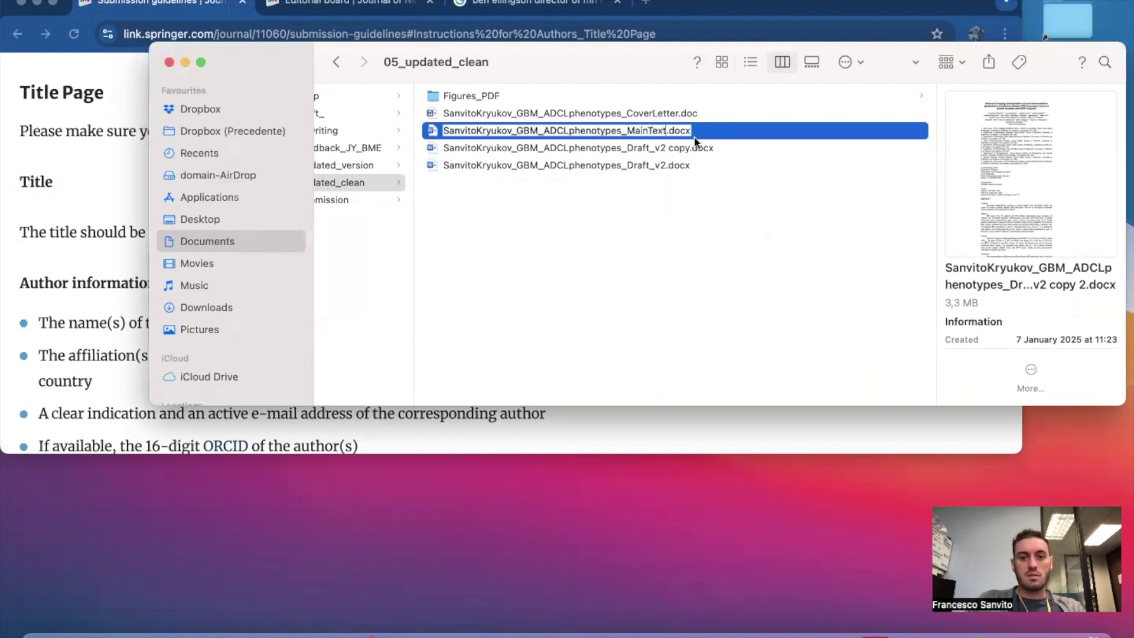
{"action": "type", "text": "t"}
{"action": "key", "text": "Return"}
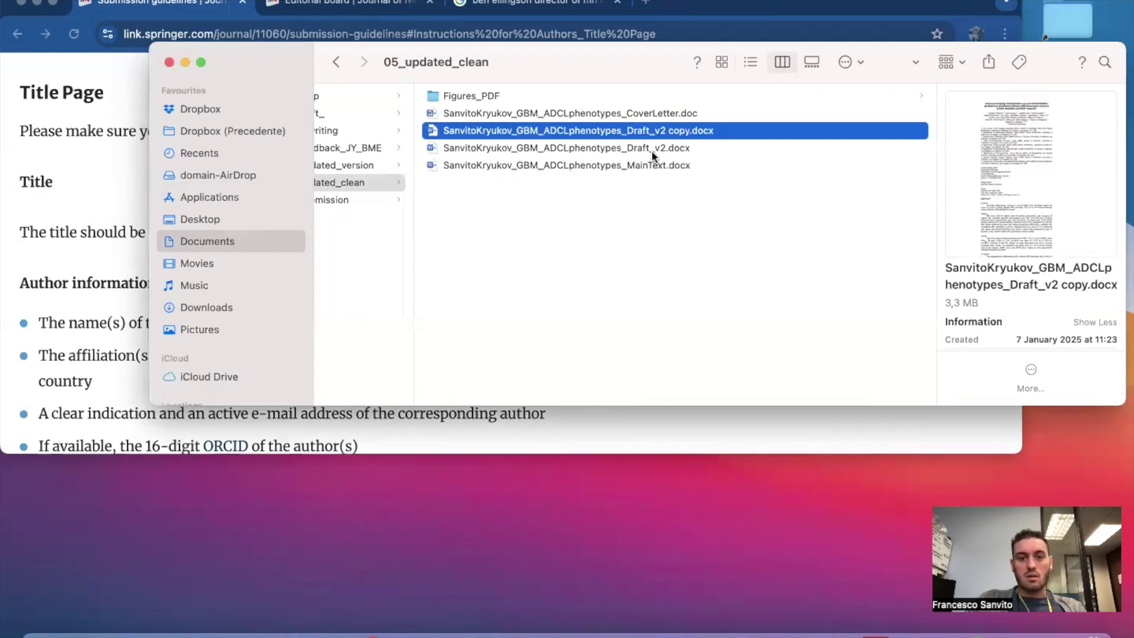
Rename one draft to Tables and strip 'copy' from the other to restore Draft_v2.docx.
{"action": "left_click", "coordinate": [652, 146]}
{"action": "left_click", "coordinate": [677, 149]}
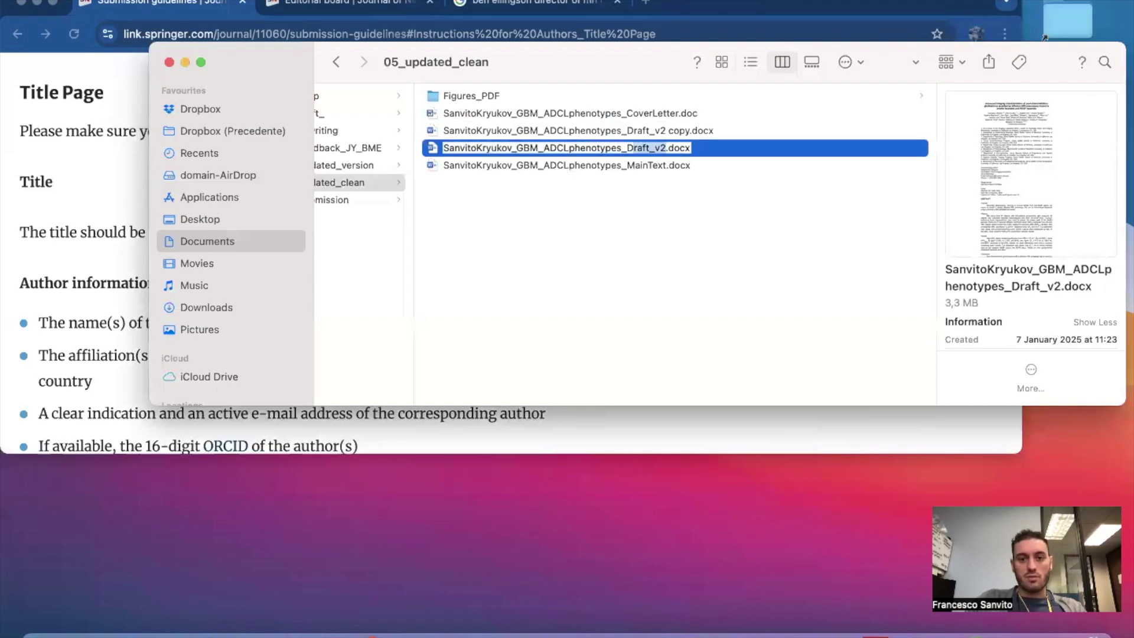
{"action": "type", "text": "Tables"}
{"action": "key", "text": "Return"}
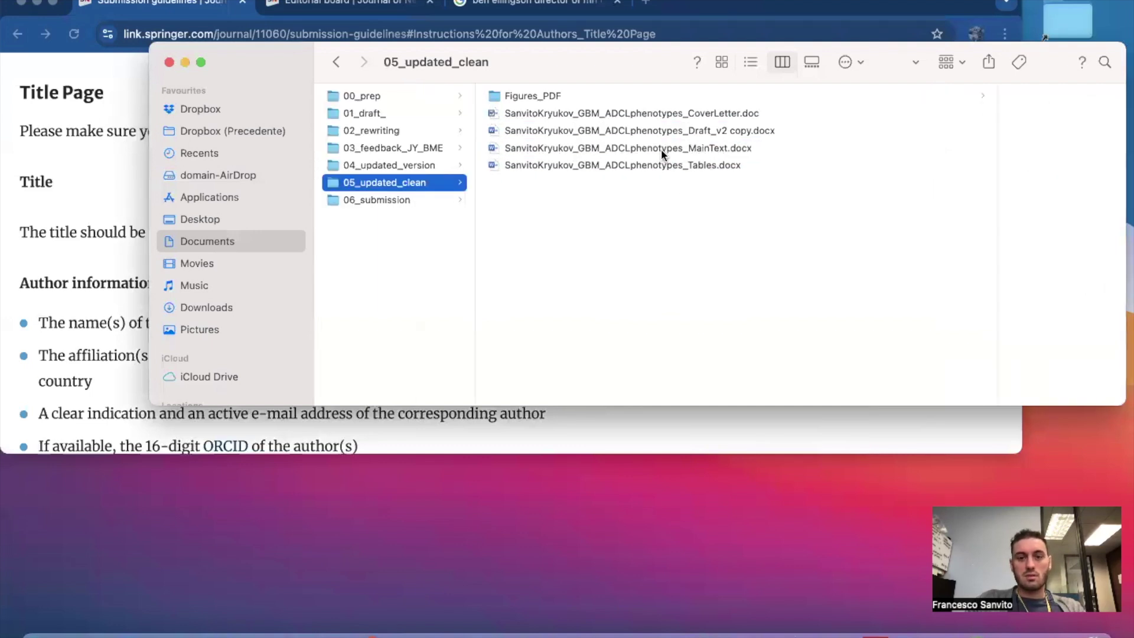
{"action": "left_click", "coordinate": [657, 130]}
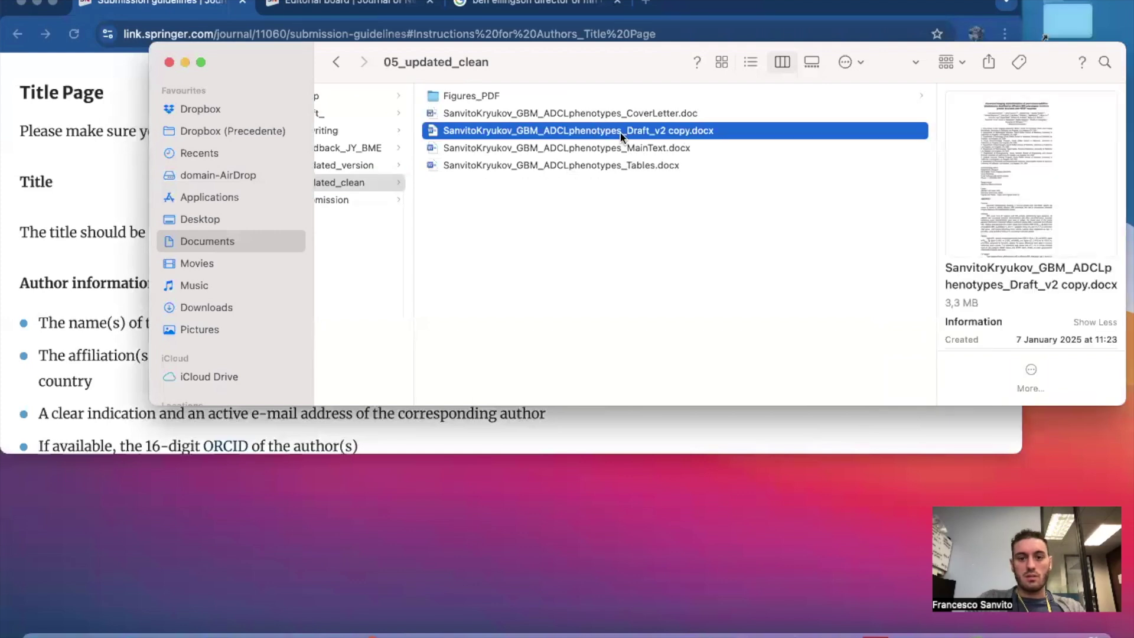
{"action": "left_click", "coordinate": [635, 130]}
{"action": "left_click", "coordinate": [687, 135]}
{"action": "key", "text": "BackSpace"}
{"action": "key", "text": "BackSpace"}
{"action": "key", "text": "BackSpace"}
{"action": "key", "text": "BackSpace"}
{"action": "key", "text": "BackSpace"}
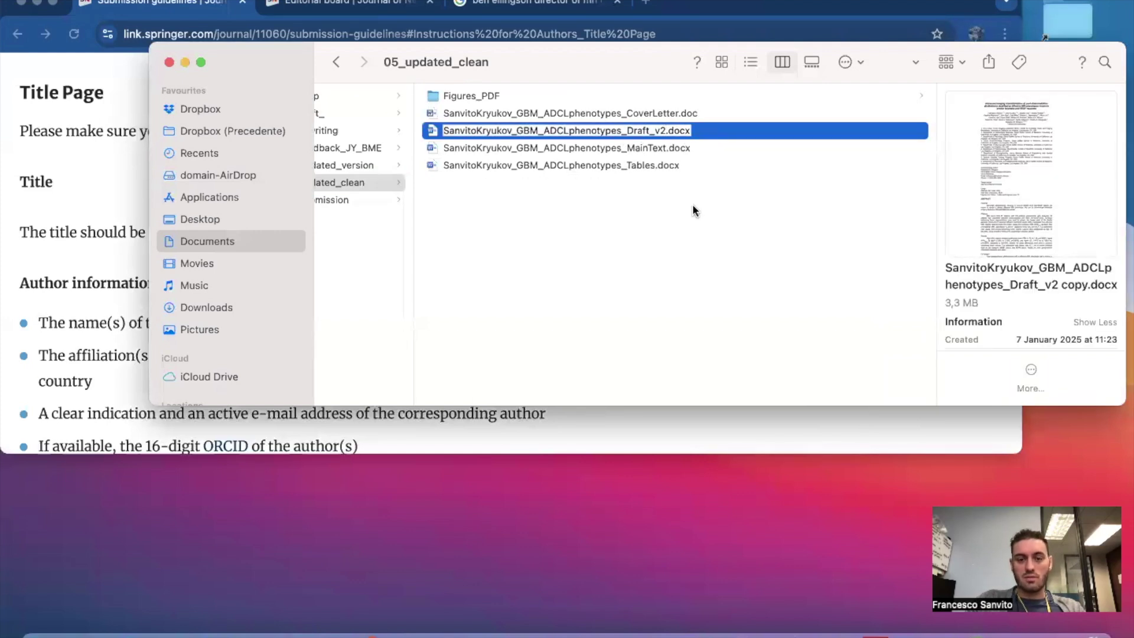
{"action": "key", "text": "Return"}
Duplicate the Tables document and rename the copy TitlePage.
{"action": "left_click", "coordinate": [671, 133]}
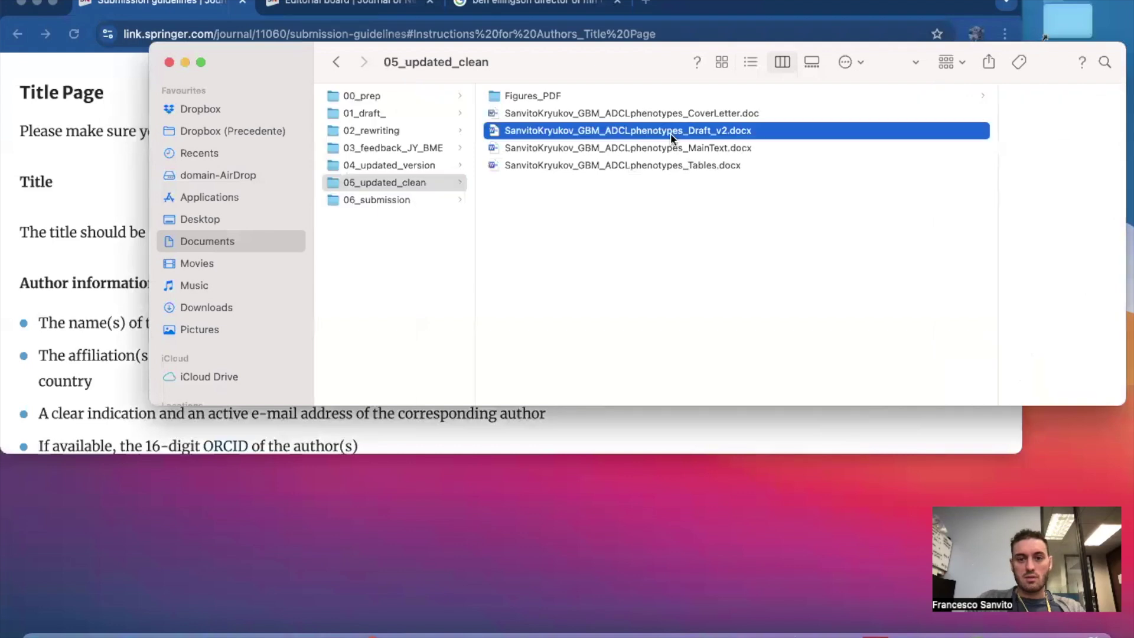
{"action": "left_click", "coordinate": [645, 167]}
{"action": "key", "text": "super+d"}
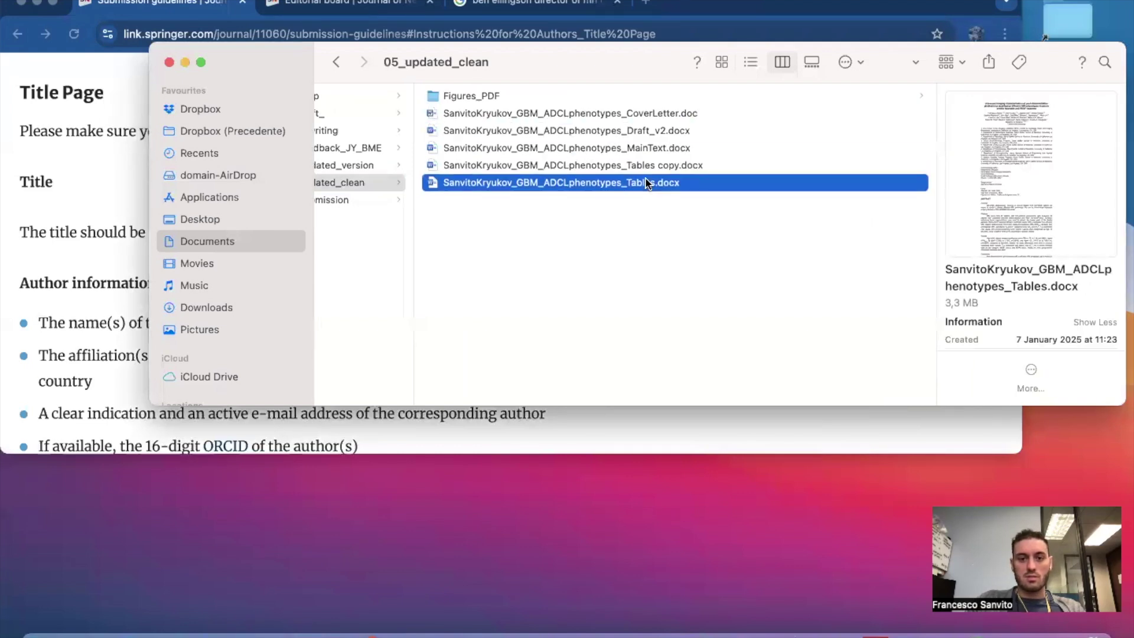
{"action": "left_click", "coordinate": [682, 169]}
{"action": "left_click", "coordinate": [681, 168]}
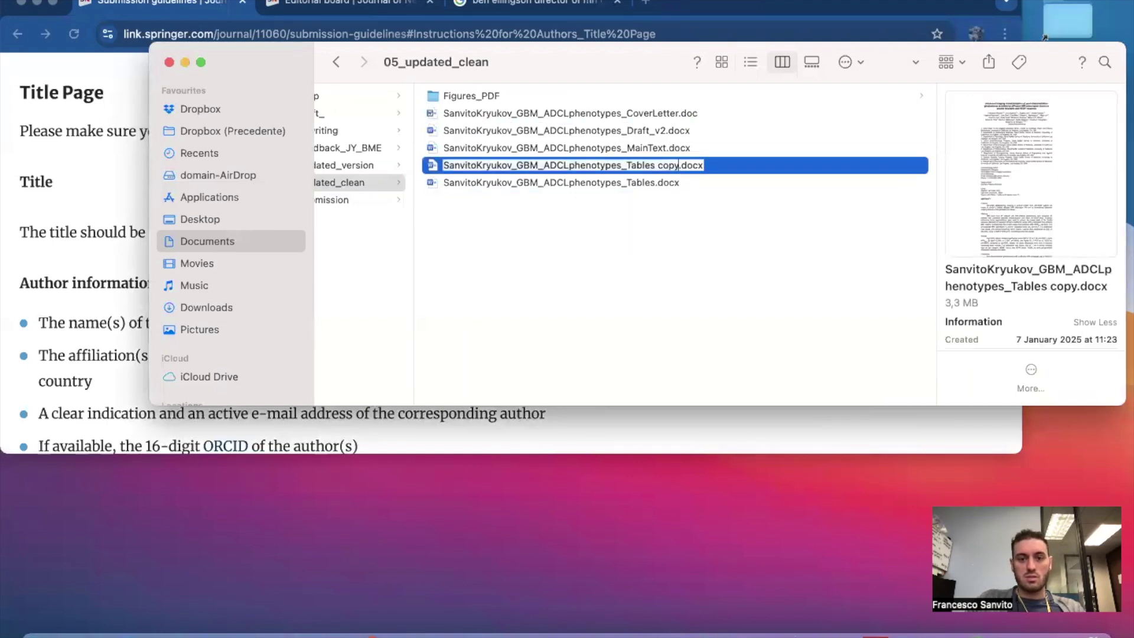
{"action": "type", "text": "itlePage"}
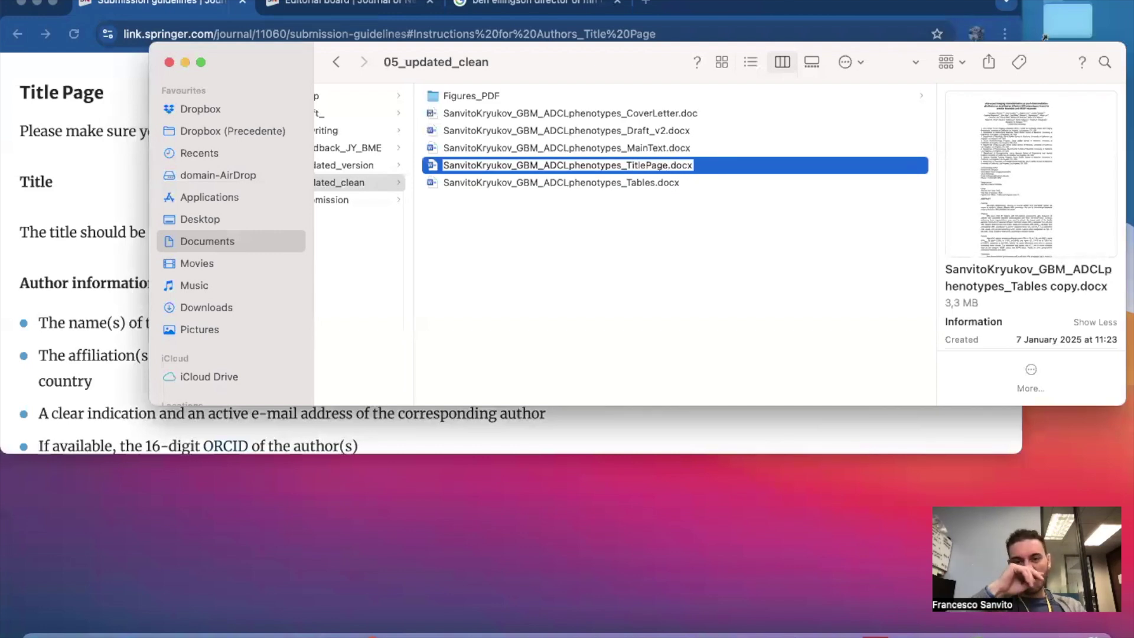
{"action": "left_click", "coordinate": [656, 212]}
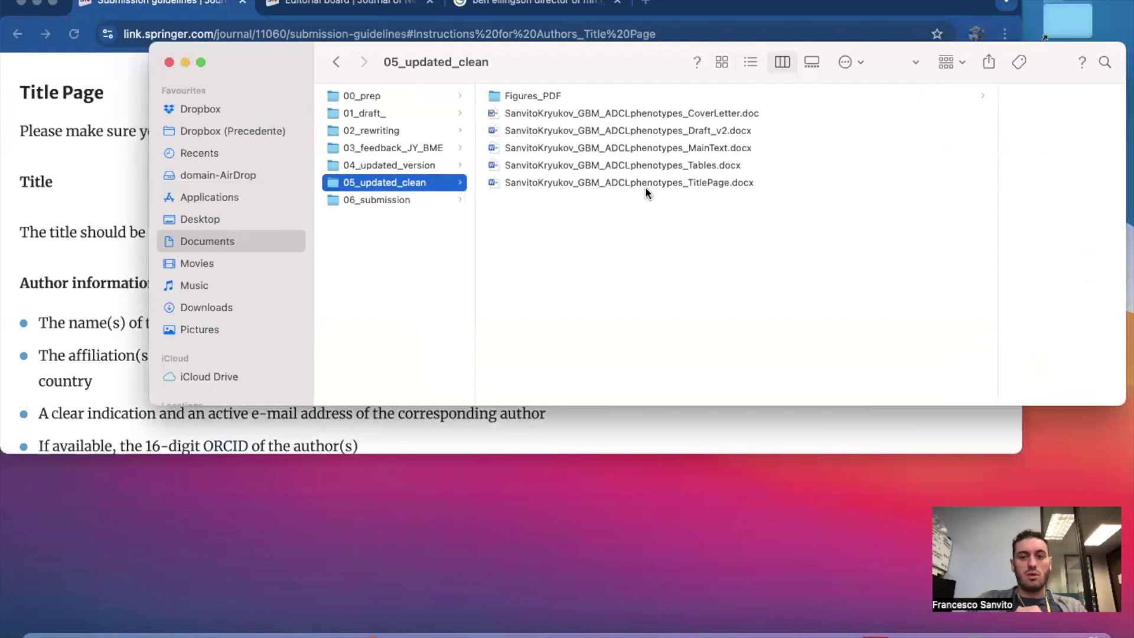
Open TitlePage.docx in Word in an enlarged window.
{"action": "double_click", "coordinate": [647, 182]}
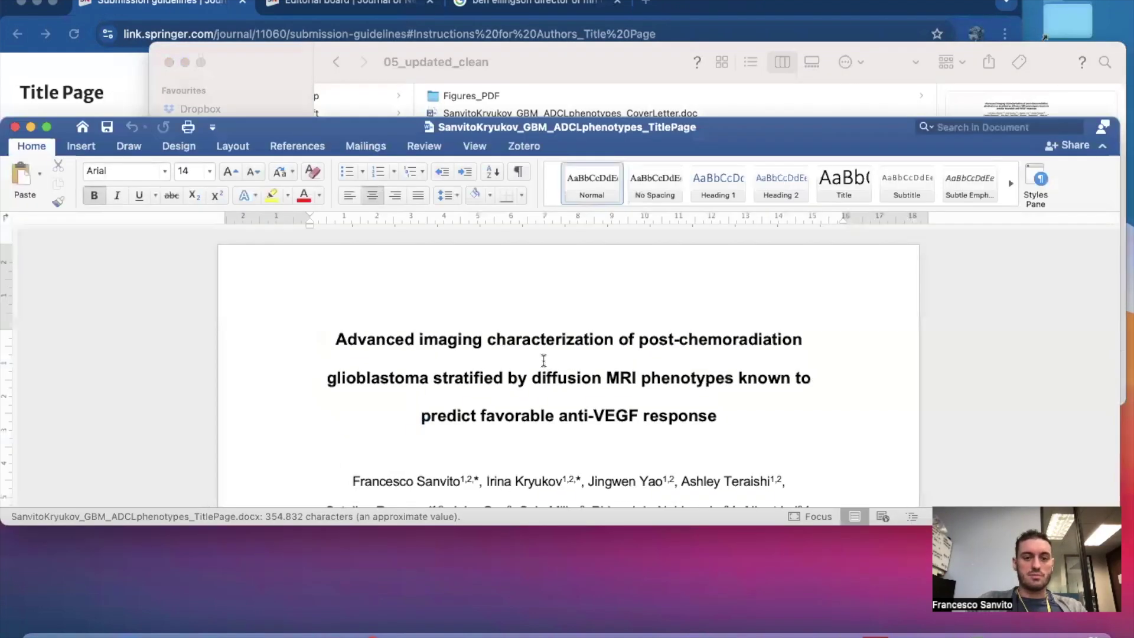
{"action": "left_click_drag", "start_coordinate": [515, 523], "coordinate": [515, 620]}
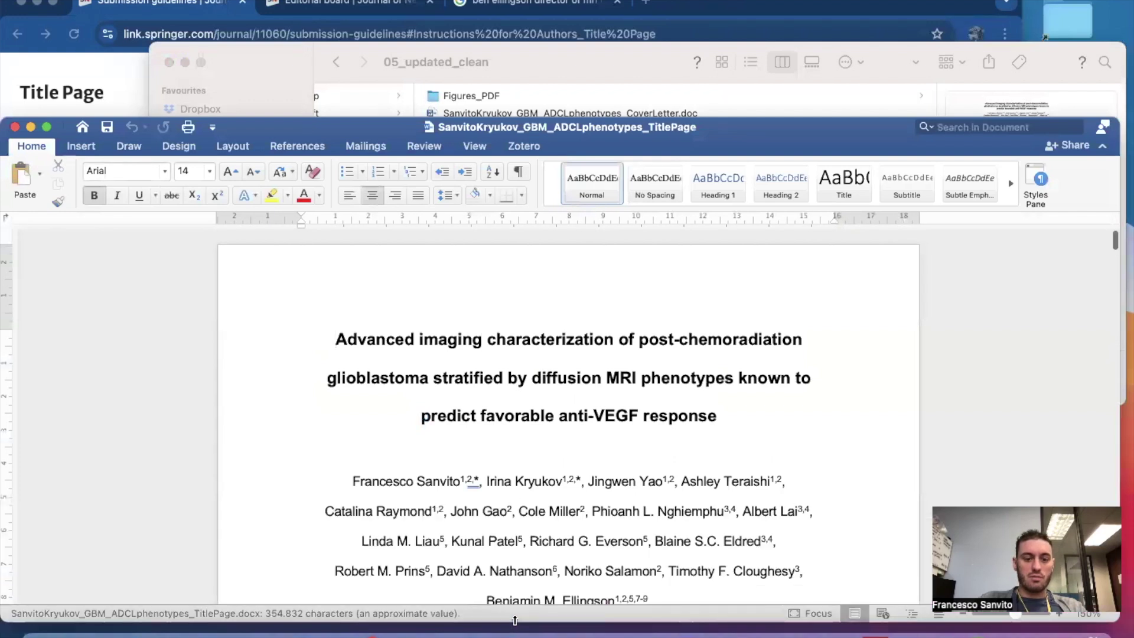
{"action": "left_click_drag", "start_coordinate": [726, 124], "coordinate": [726, 54]}
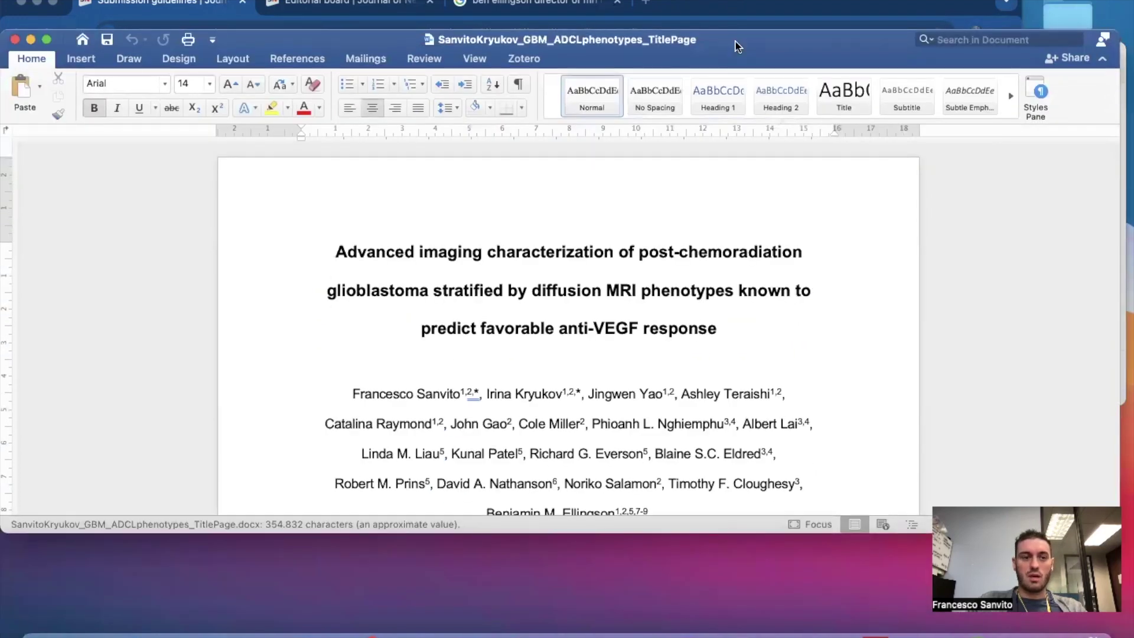
{"action": "scroll", "coordinate": [429, 240], "scroll_direction": "down", "scroll_amount": 2}
{"action": "scroll", "coordinate": [429, 241], "scroll_direction": "down", "scroll_amount": 15}
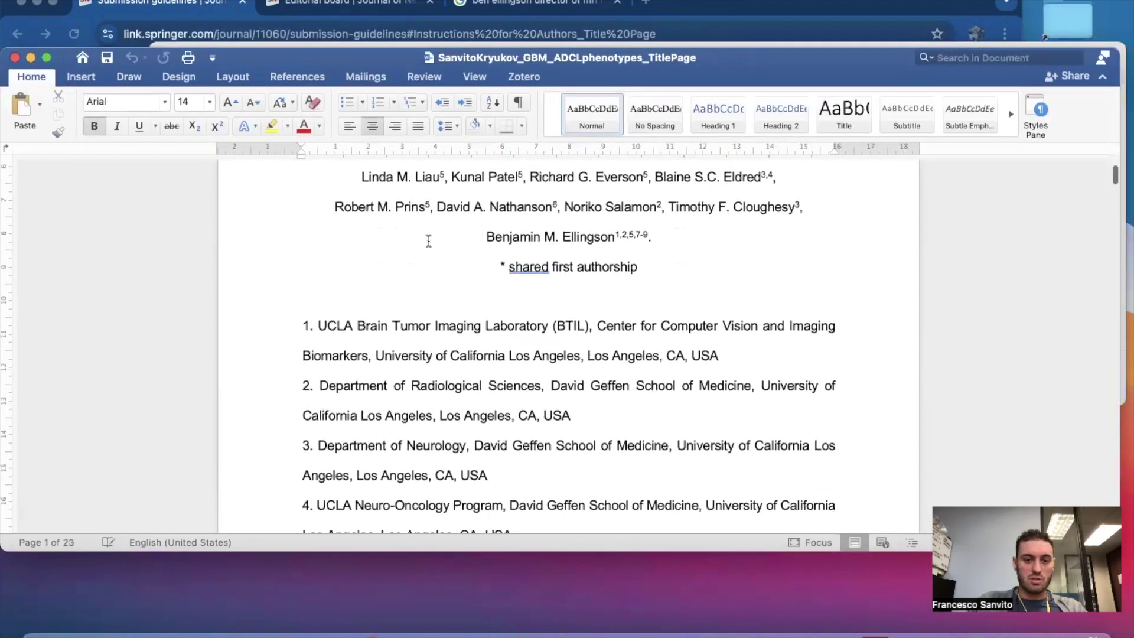
{"action": "scroll", "coordinate": [429, 241], "scroll_direction": "down", "scroll_amount": 5}
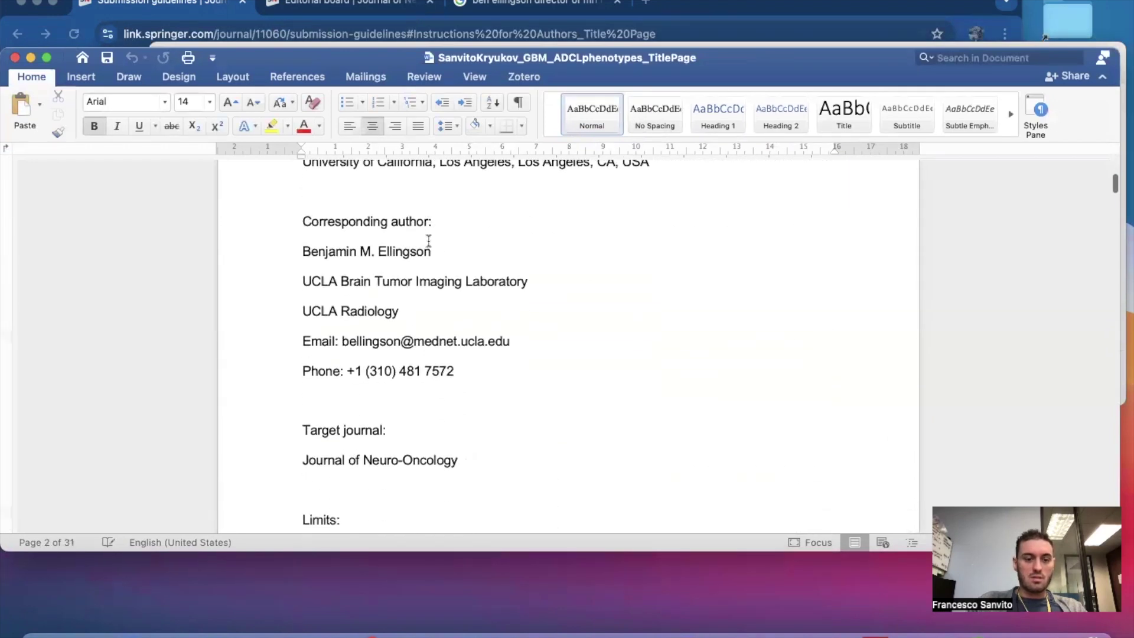
Delete everything after the corresponding author's contact details through the end of the document.
{"action": "left_click", "coordinate": [360, 398]}
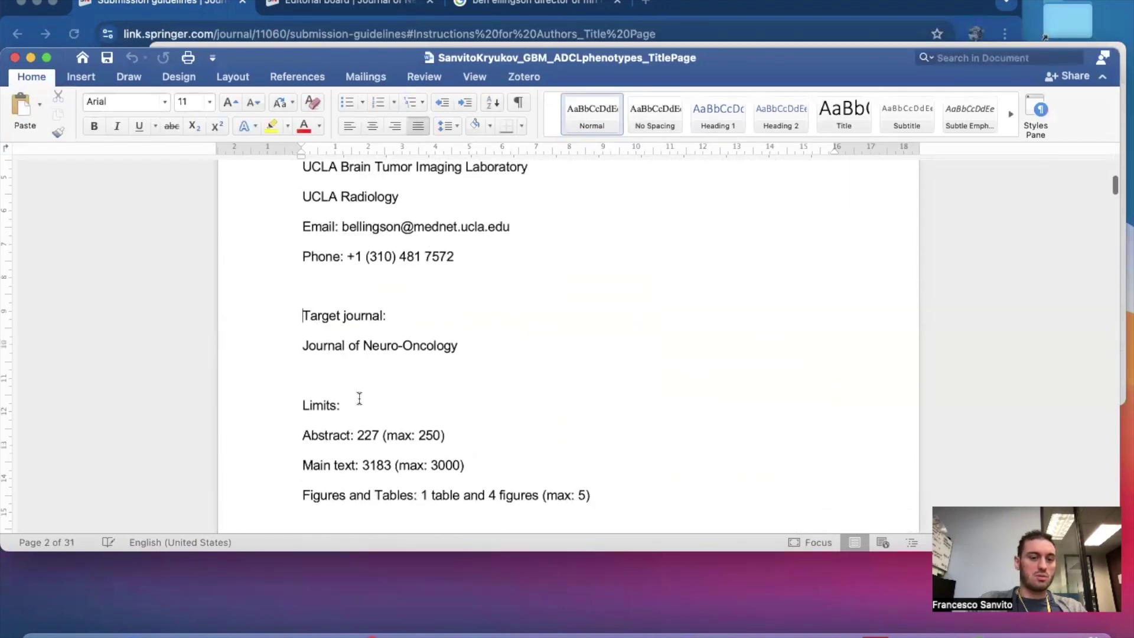
{"action": "scroll", "coordinate": [355, 325], "scroll_direction": "down", "scroll_amount": 3}
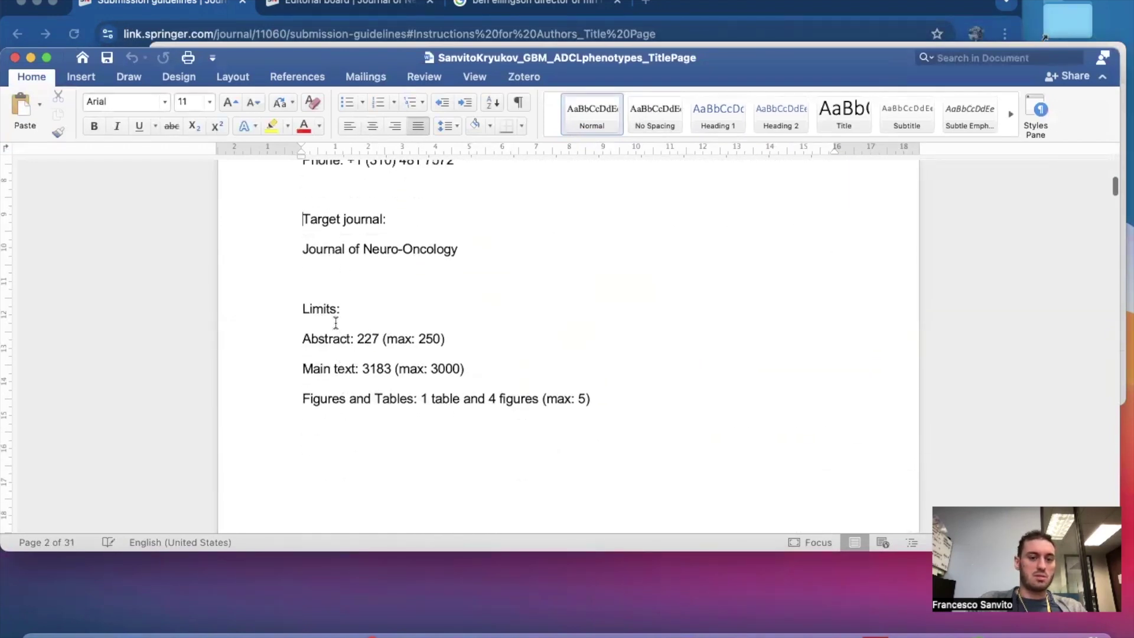
{"action": "scroll", "coordinate": [642, 438], "scroll_direction": "up", "scroll_amount": 5}
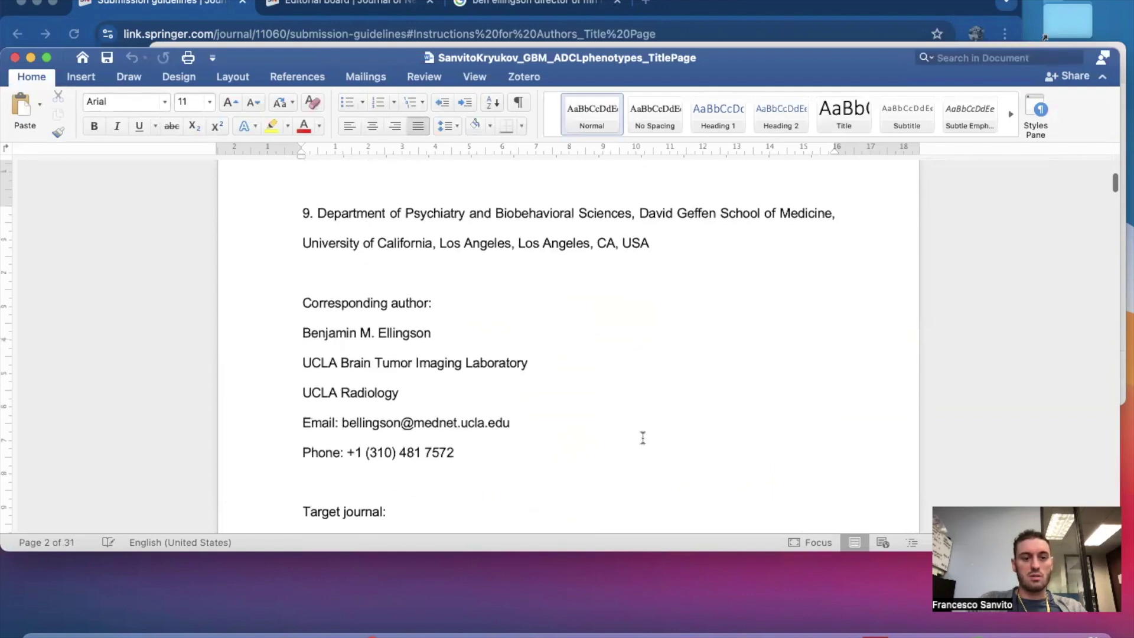
{"action": "scroll", "coordinate": [642, 438], "scroll_direction": "up", "scroll_amount": 10}
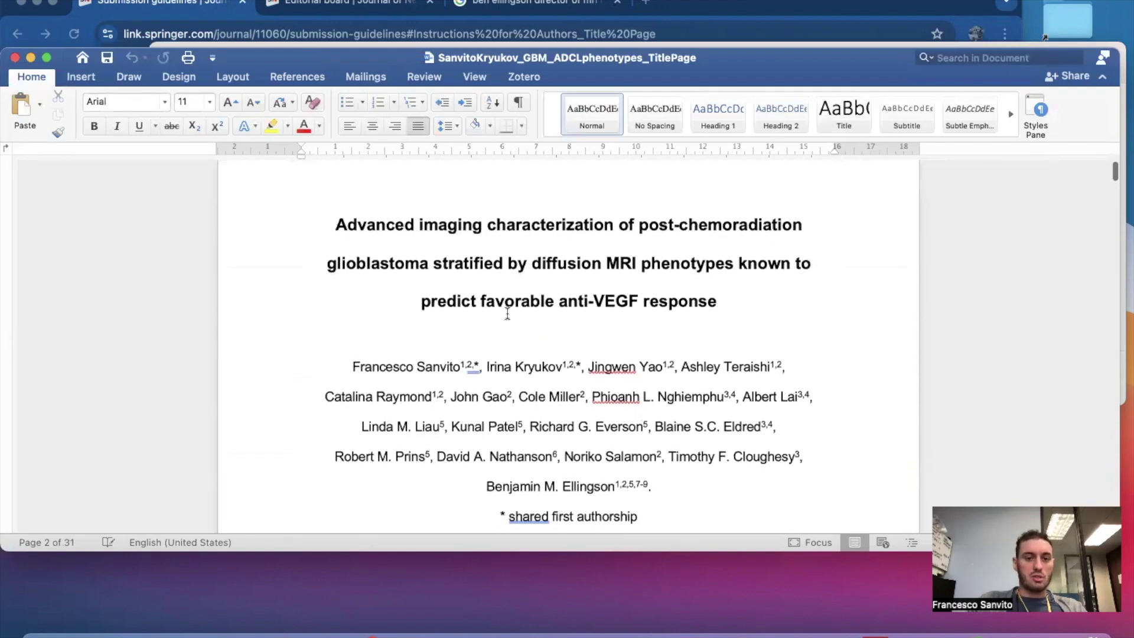
{"action": "scroll", "coordinate": [625, 396], "scroll_direction": "down", "scroll_amount": 10}
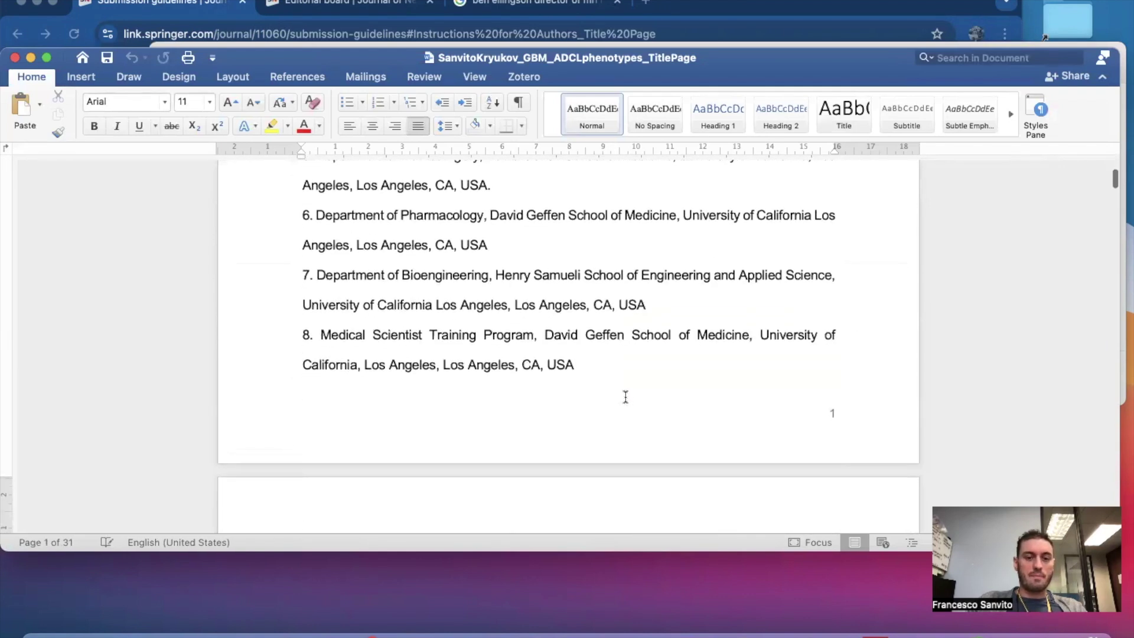
{"action": "scroll", "coordinate": [625, 396], "scroll_direction": "down", "scroll_amount": 11}
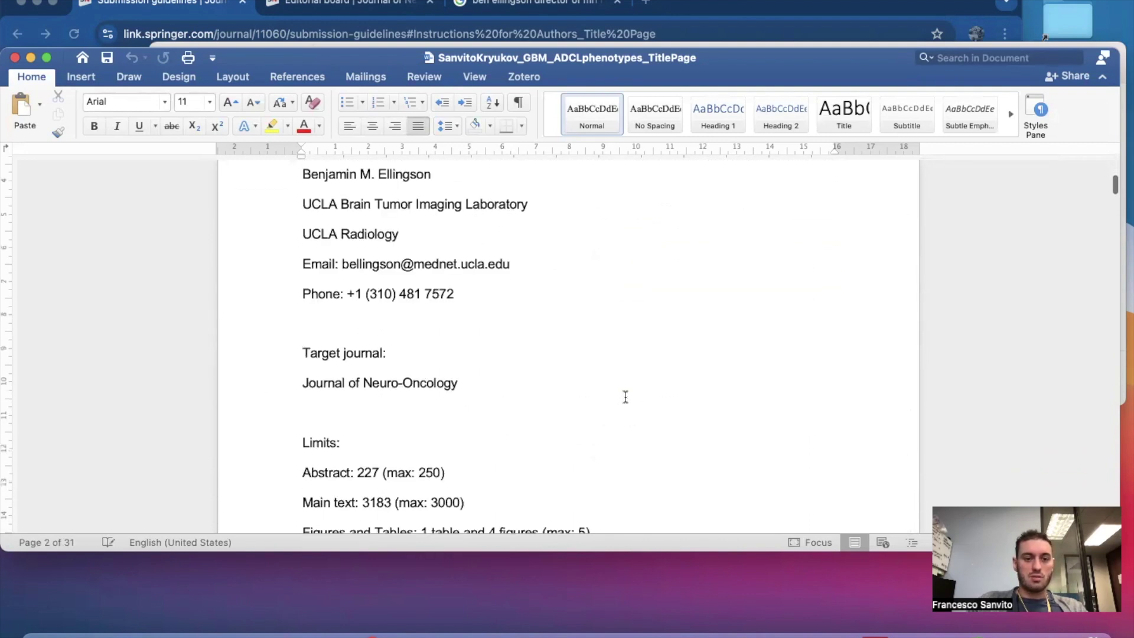
{"action": "scroll", "coordinate": [380, 243], "scroll_direction": "up", "scroll_amount": 4}
{"action": "scroll", "coordinate": [378, 335], "scroll_direction": "down", "scroll_amount": 10}
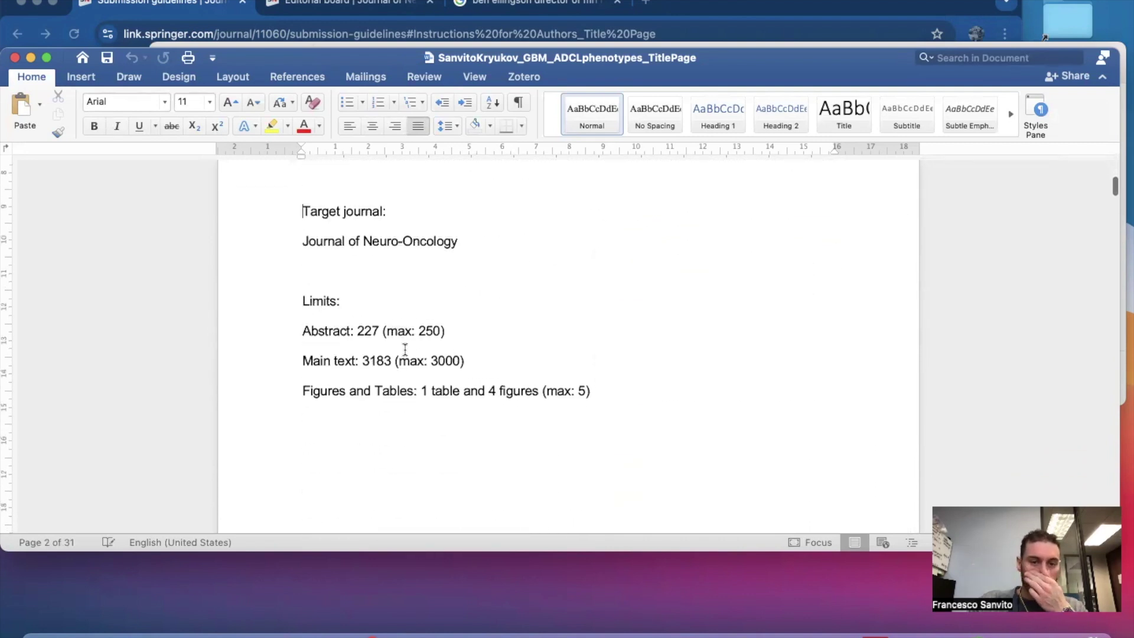
{"action": "scroll", "coordinate": [405, 350], "scroll_direction": "down", "scroll_amount": 20}
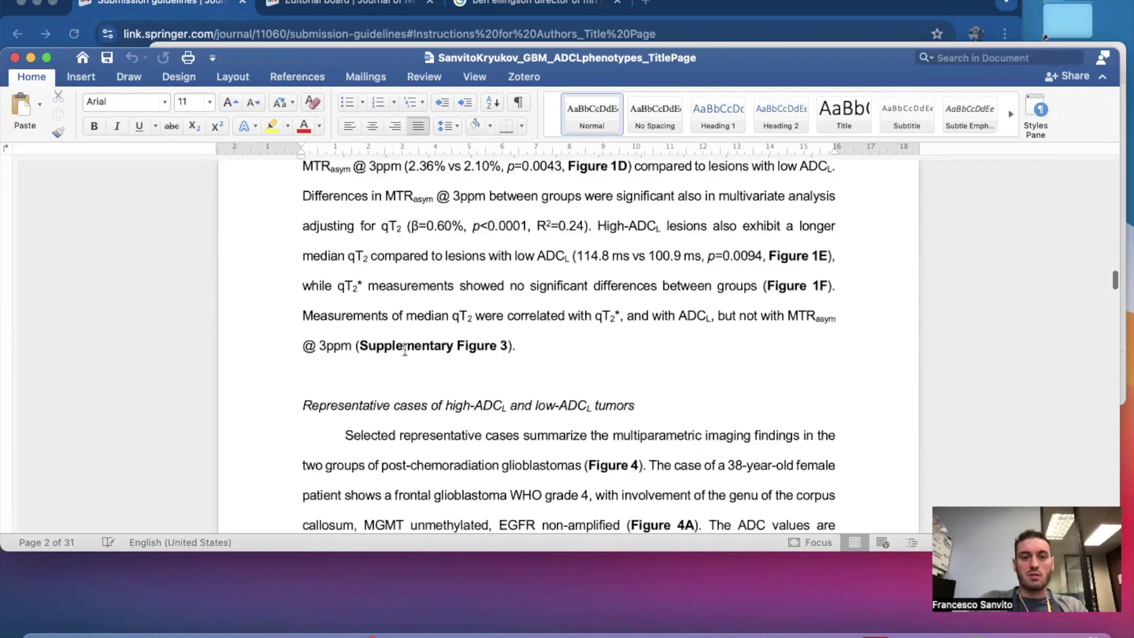
{"action": "scroll", "coordinate": [405, 350], "scroll_direction": "down", "scroll_amount": 20}
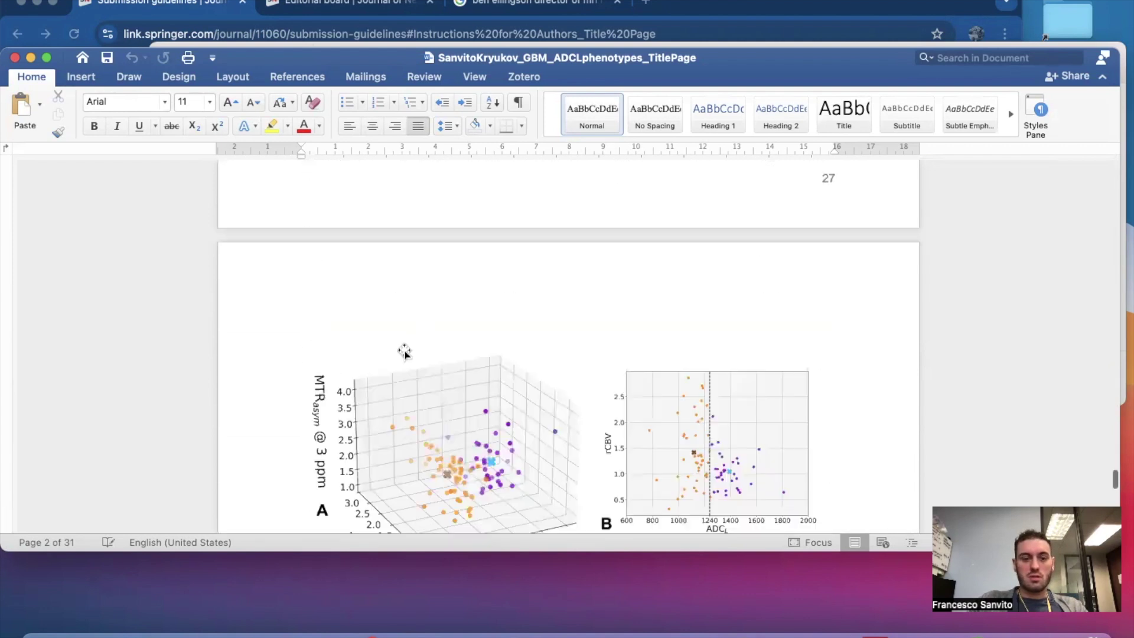
{"action": "scroll", "coordinate": [405, 350], "scroll_direction": "up", "scroll_amount": 5}
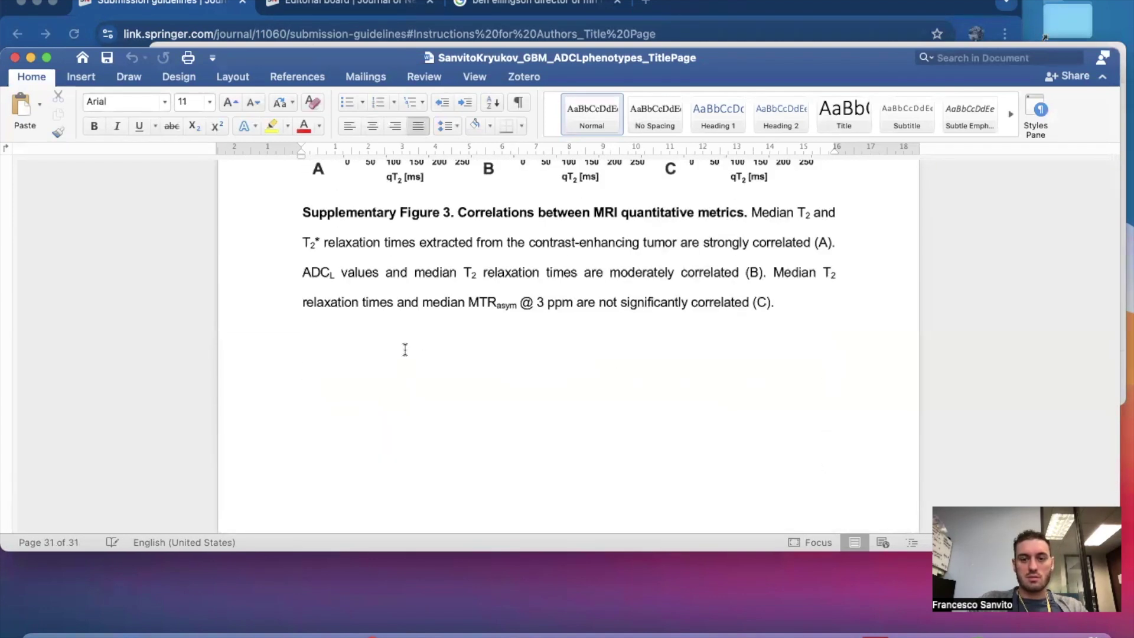
{"action": "left_click", "coordinate": [798, 419], "text": "shift"}
{"action": "key", "text": "BackSpace"}
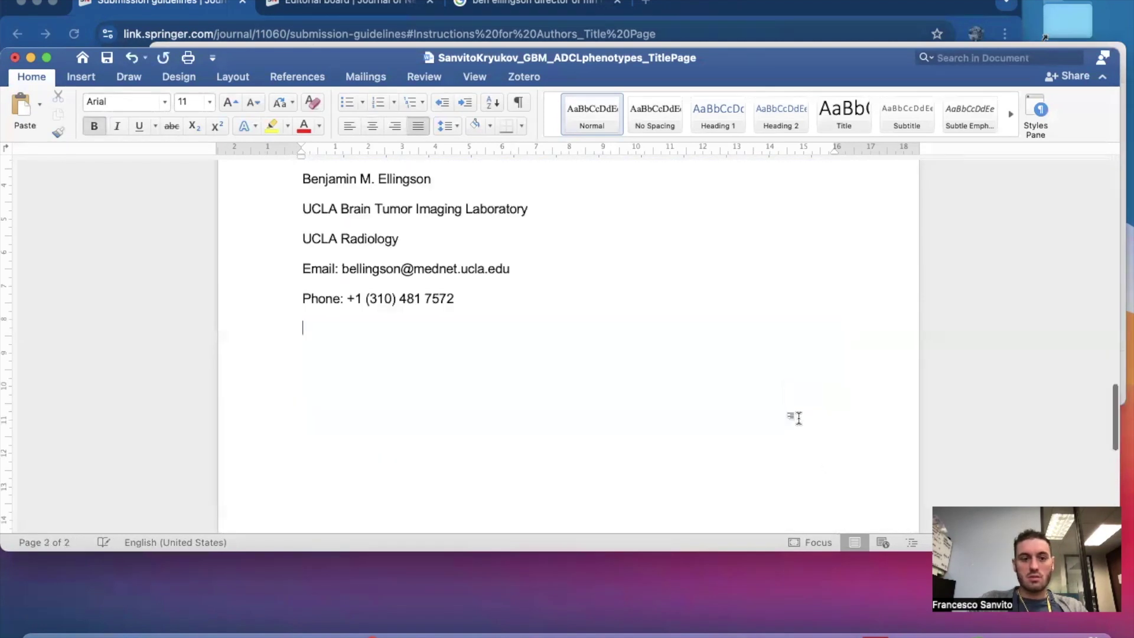
Review the two-page, 259-word title page and close it.
{"action": "scroll", "coordinate": [645, 354], "scroll_direction": "up", "scroll_amount": 10}
{"action": "scroll", "coordinate": [650, 357], "scroll_direction": "down", "scroll_amount": 15}
{"action": "scroll", "coordinate": [585, 249], "scroll_direction": "up", "scroll_amount": 5}
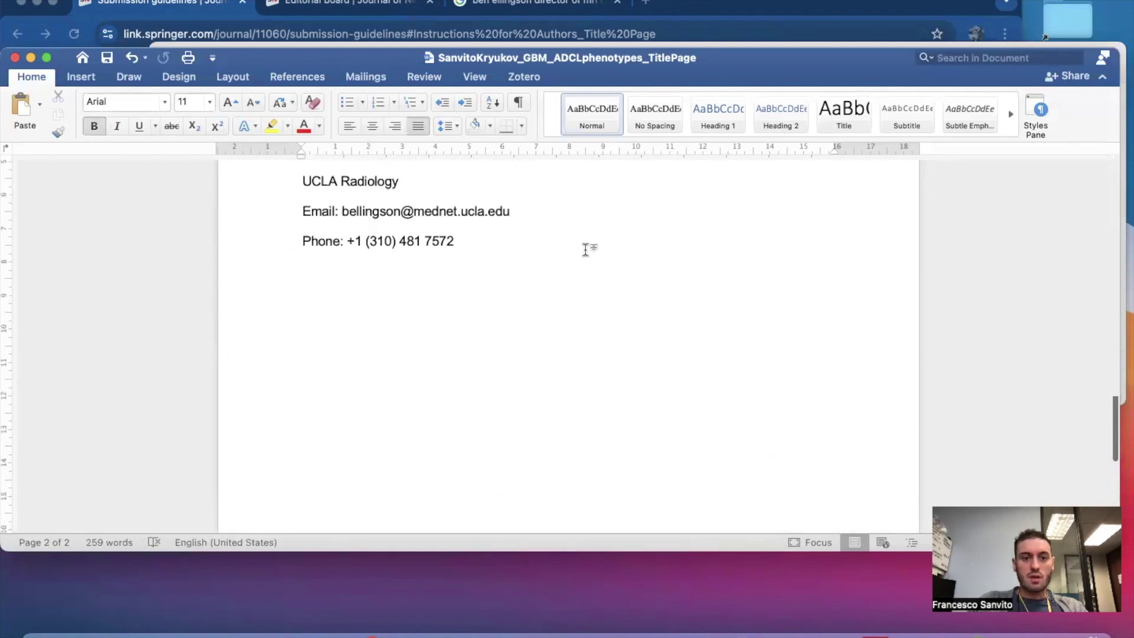
{"action": "left_click", "coordinate": [578, 258]}
{"action": "scroll", "coordinate": [578, 258], "scroll_direction": "up", "scroll_amount": 5}
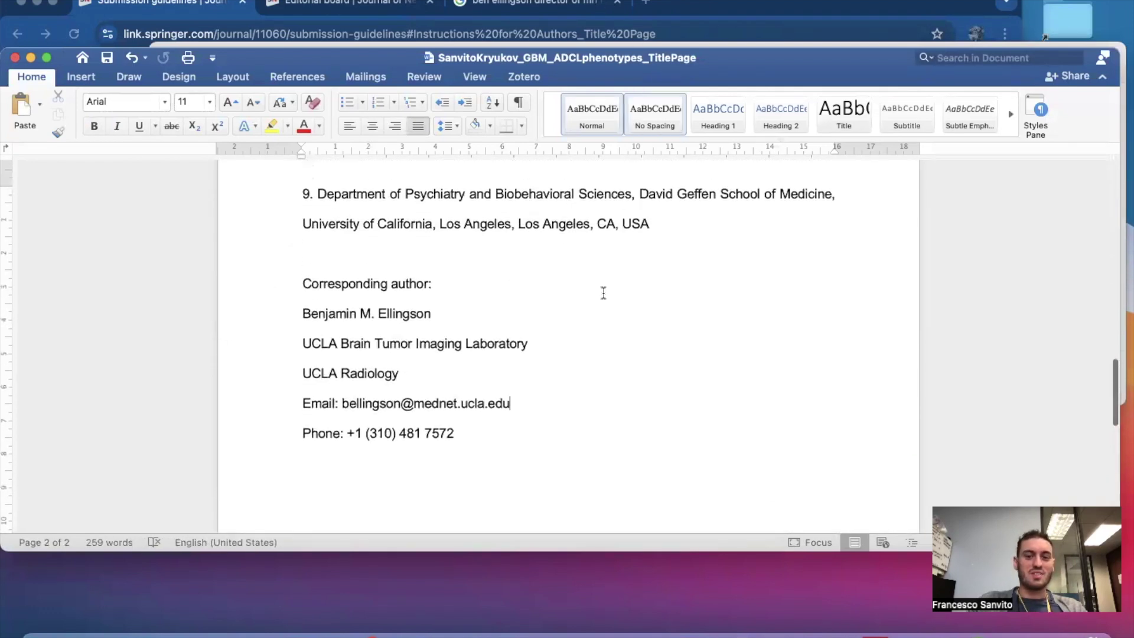
{"action": "left_click", "coordinate": [17, 58]}
Open Tables.docx and add a centred bold 'Tables' heading below the paper title.
{"action": "left_click", "coordinate": [558, 189]}
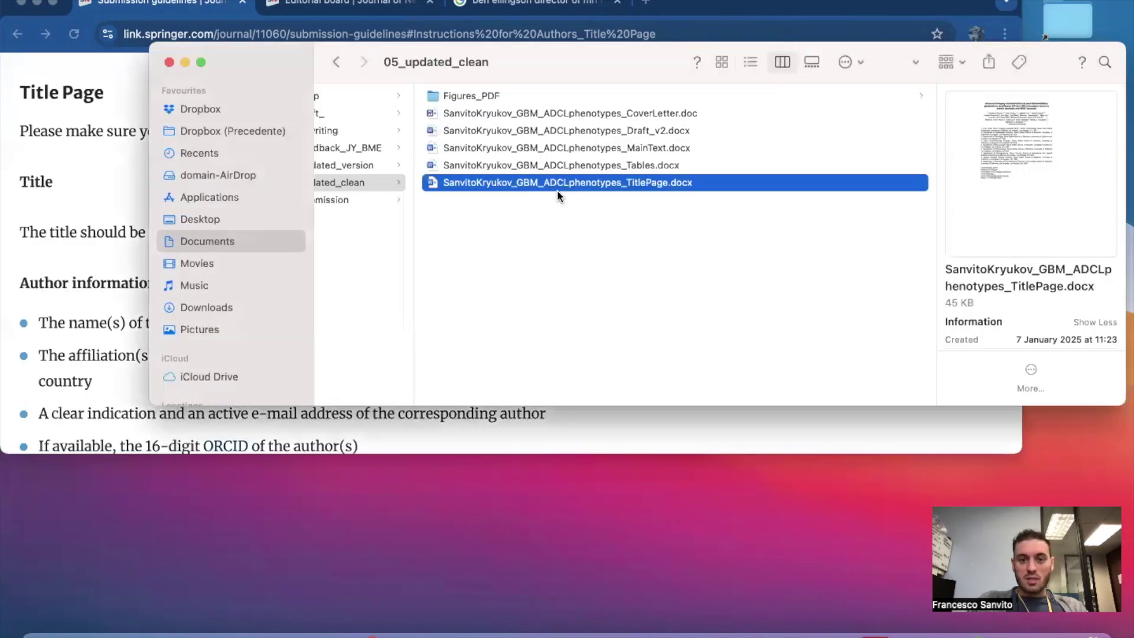
{"action": "double_click", "coordinate": [615, 165]}
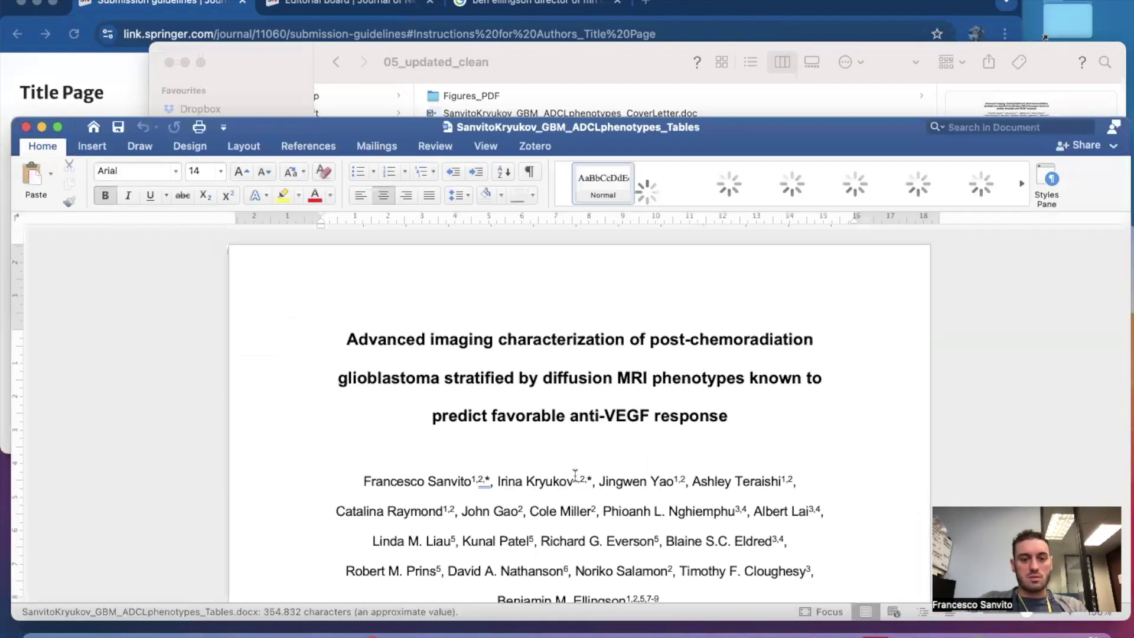
{"action": "left_click", "coordinate": [566, 407]}
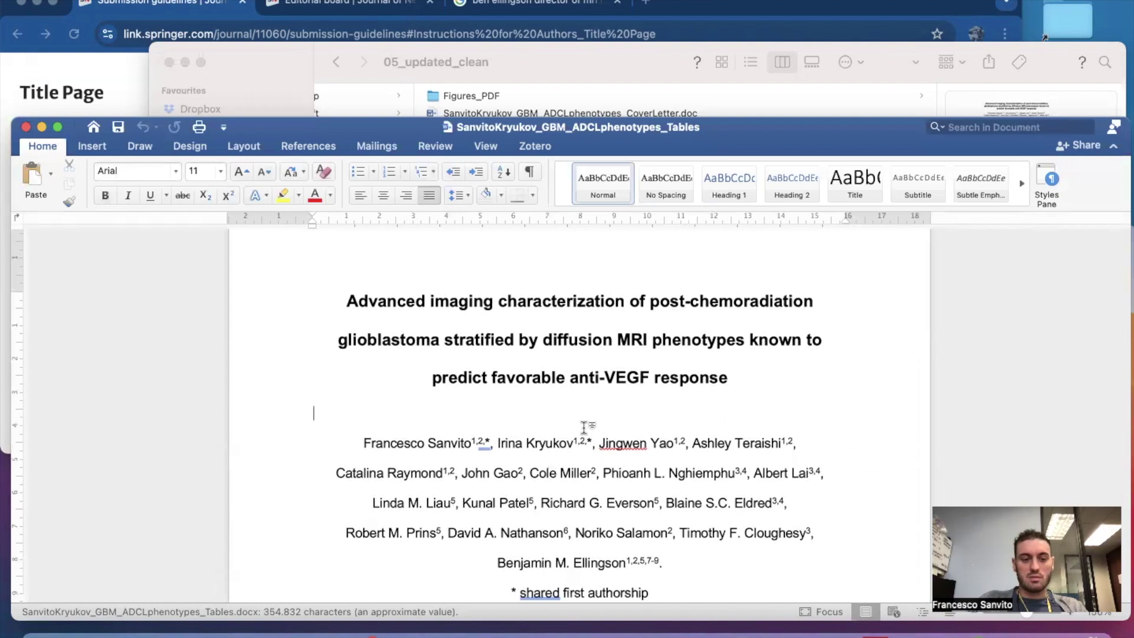
{"action": "key", "text": "Return"}
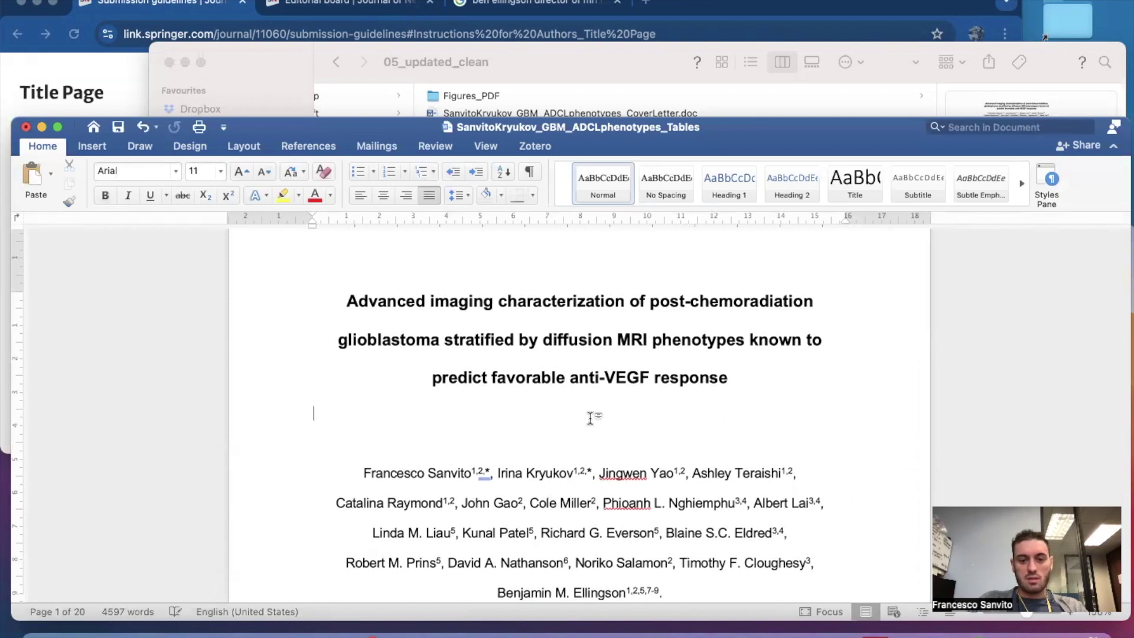
{"action": "left_click", "coordinate": [384, 195]}
{"action": "key", "text": "Return"}
{"action": "type", "text": "Tab"}
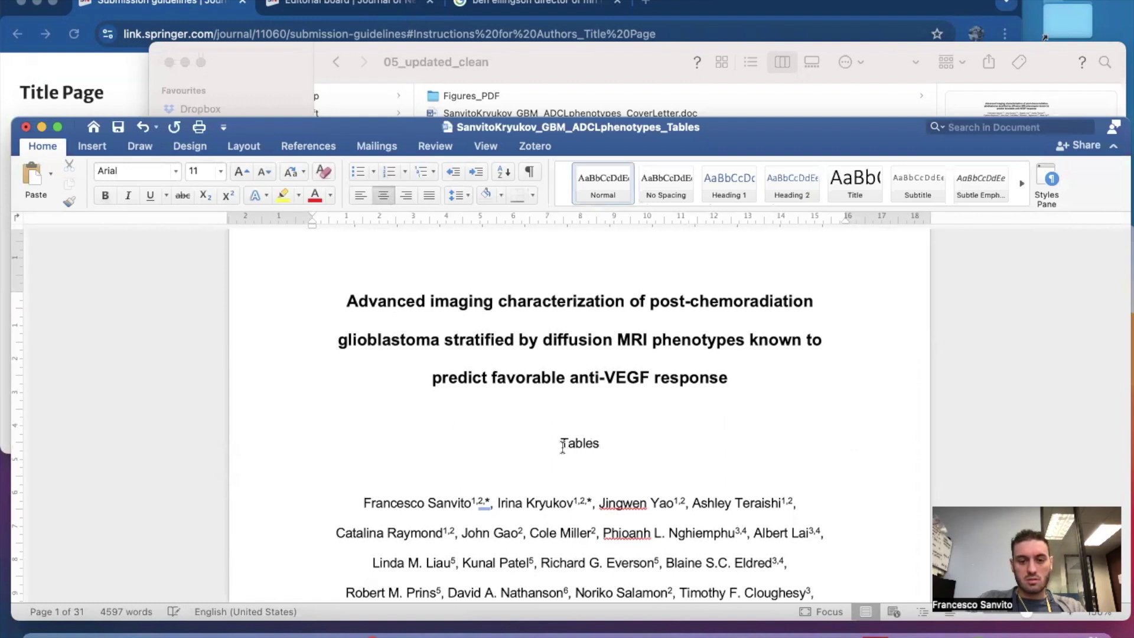
{"action": "type", "text": "les"}
{"action": "double_click", "coordinate": [563, 443]}
{"action": "left_click", "coordinate": [105, 195]}
{"action": "left_click", "coordinate": [356, 497]}
Delete the manuscript text between the title and Table 1.
{"action": "scroll", "coordinate": [354, 496], "scroll_direction": "down", "scroll_amount": 15}
{"action": "scroll", "coordinate": [352, 495], "scroll_direction": "down", "scroll_amount": 20}
{"action": "scroll", "coordinate": [353, 496], "scroll_direction": "down", "scroll_amount": 20}
{"action": "scroll", "coordinate": [353, 496], "scroll_direction": "down", "scroll_amount": 20}
{"action": "scroll", "coordinate": [353, 496], "scroll_direction": "down", "scroll_amount": 20}
{"action": "scroll", "coordinate": [353, 495], "scroll_direction": "up", "scroll_amount": 6}
{"action": "left_click", "coordinate": [552, 463], "text": "shift"}
{"action": "key", "text": "BackSpace"}
Delete the 'Tables' heading so Table 1 follows the title directly.
{"action": "scroll", "coordinate": [553, 468], "scroll_direction": "down", "scroll_amount": 12}
{"action": "scroll", "coordinate": [553, 467], "scroll_direction": "up", "scroll_amount": 10}
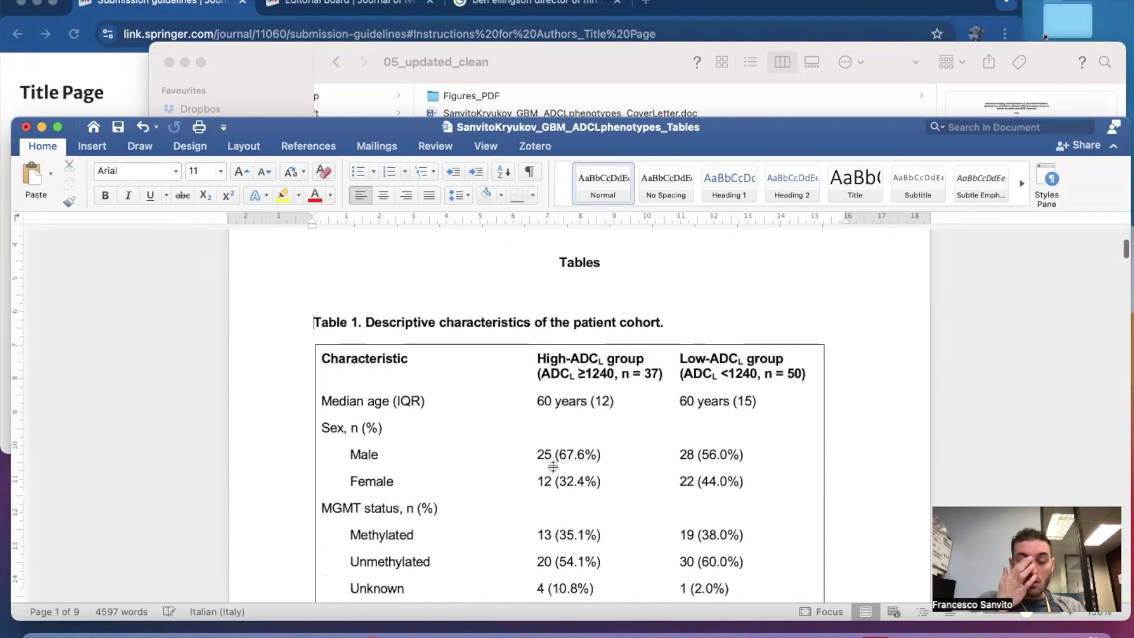
{"action": "scroll", "coordinate": [553, 467], "scroll_direction": "down", "scroll_amount": 4}
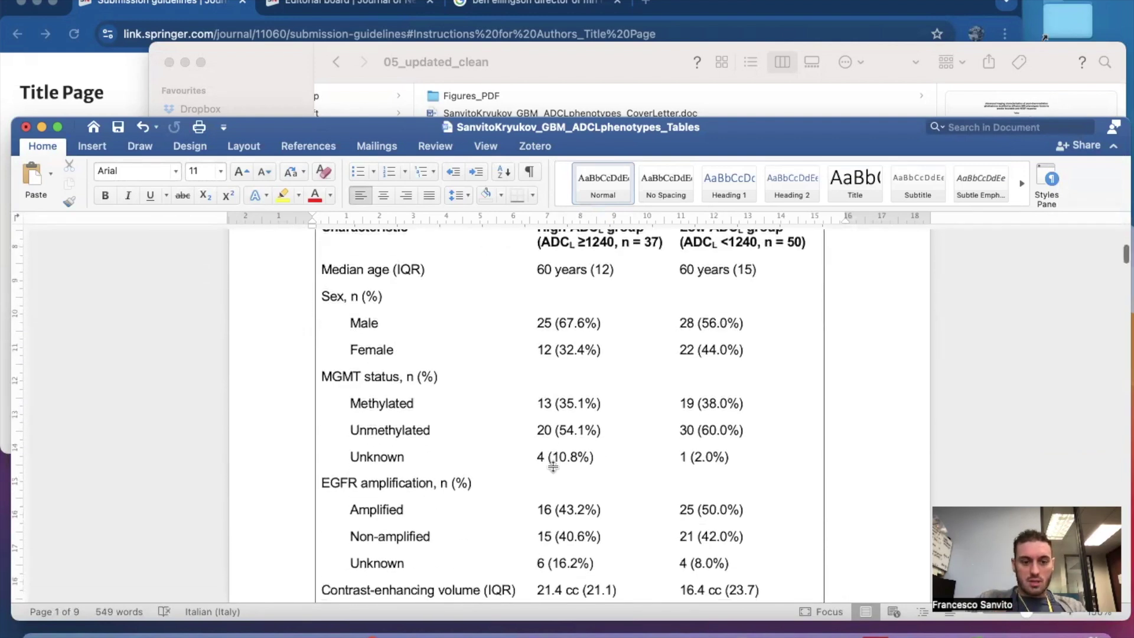
{"action": "scroll", "coordinate": [553, 467], "scroll_direction": "up", "scroll_amount": 6}
{"action": "scroll", "coordinate": [553, 467], "scroll_direction": "down", "scroll_amount": 2}
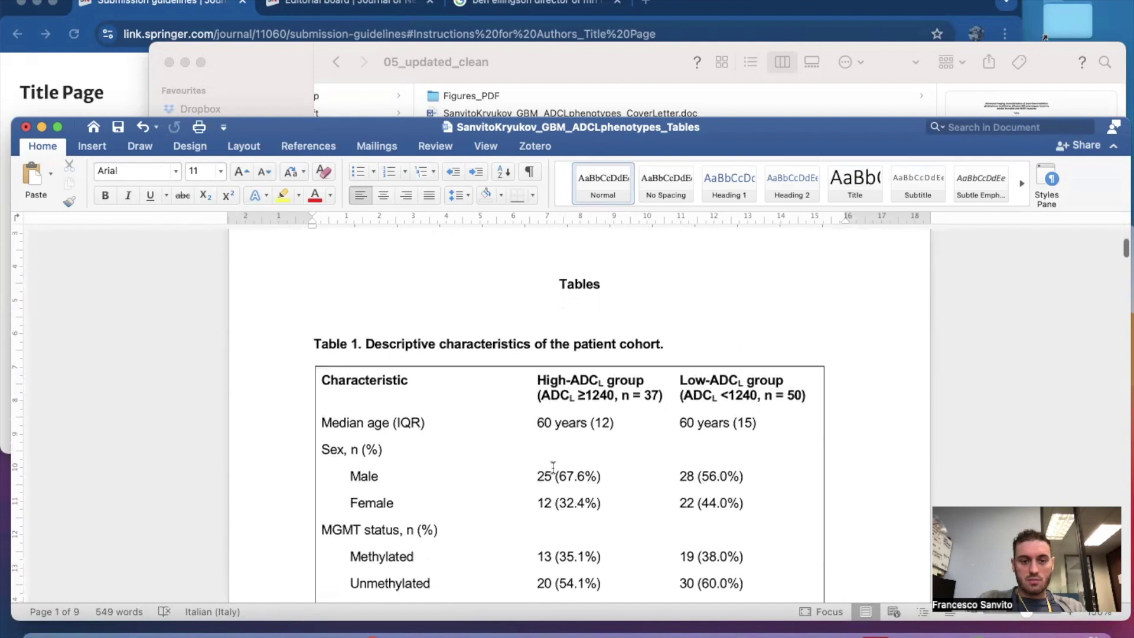
{"action": "left_click_drag", "start_coordinate": [559, 263], "coordinate": [620, 263]}
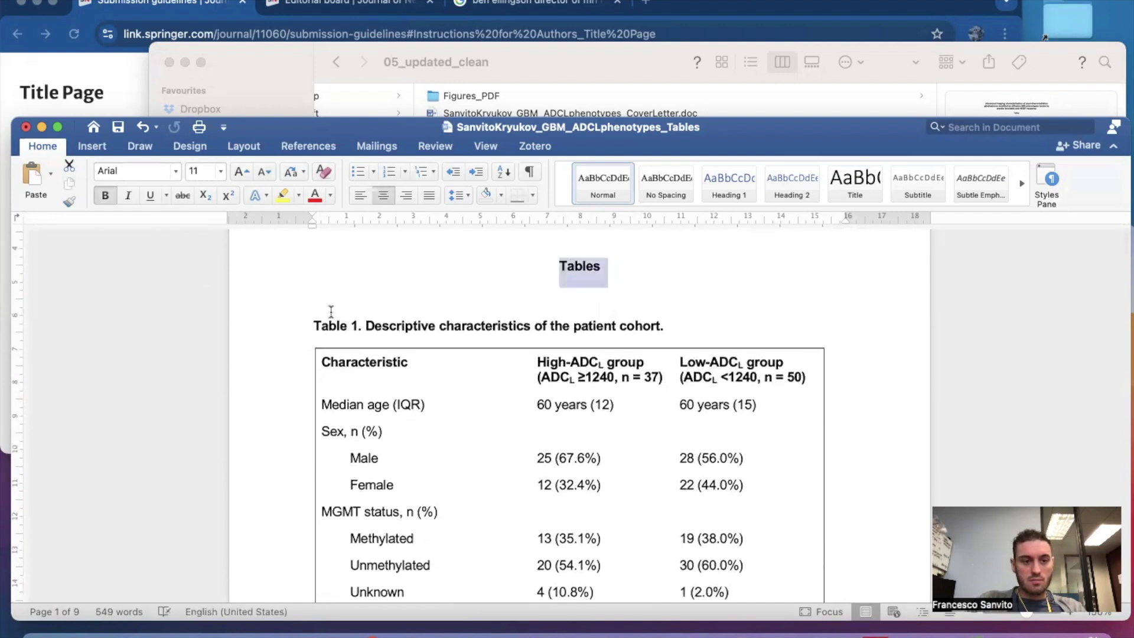
{"action": "left_click_drag", "start_coordinate": [314, 322], "coordinate": [405, 322]}
{"action": "left_click", "coordinate": [519, 399]}
{"action": "scroll", "coordinate": [519, 400], "scroll_direction": "down", "scroll_amount": 1}
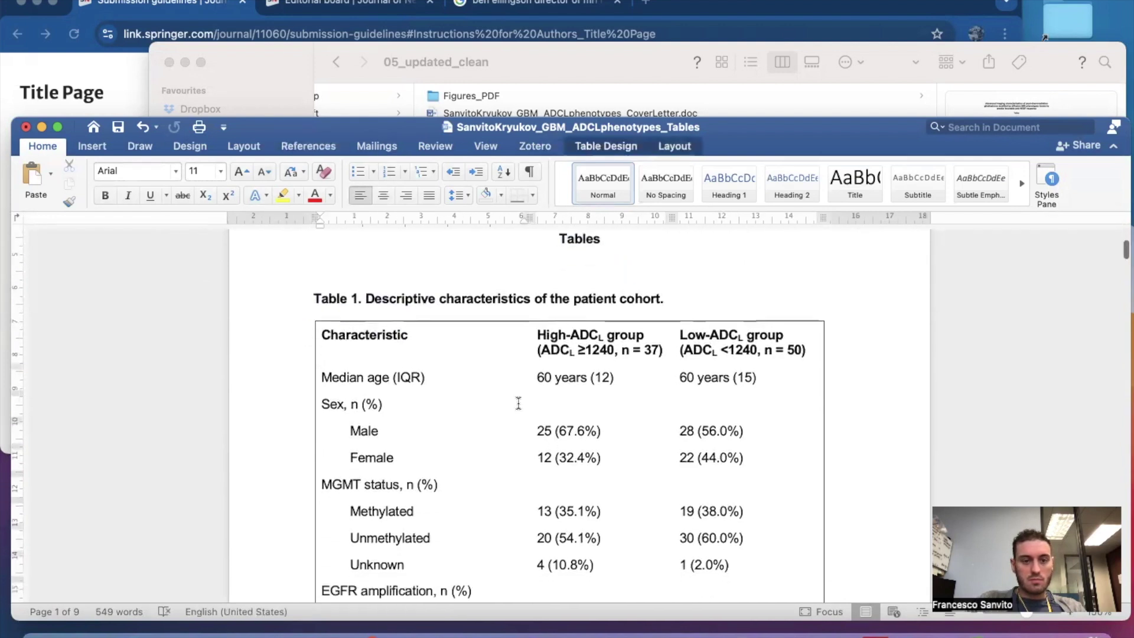
{"action": "scroll", "coordinate": [519, 389], "scroll_direction": "up", "scroll_amount": 2}
{"action": "left_click_drag", "start_coordinate": [564, 304], "coordinate": [623, 307]}
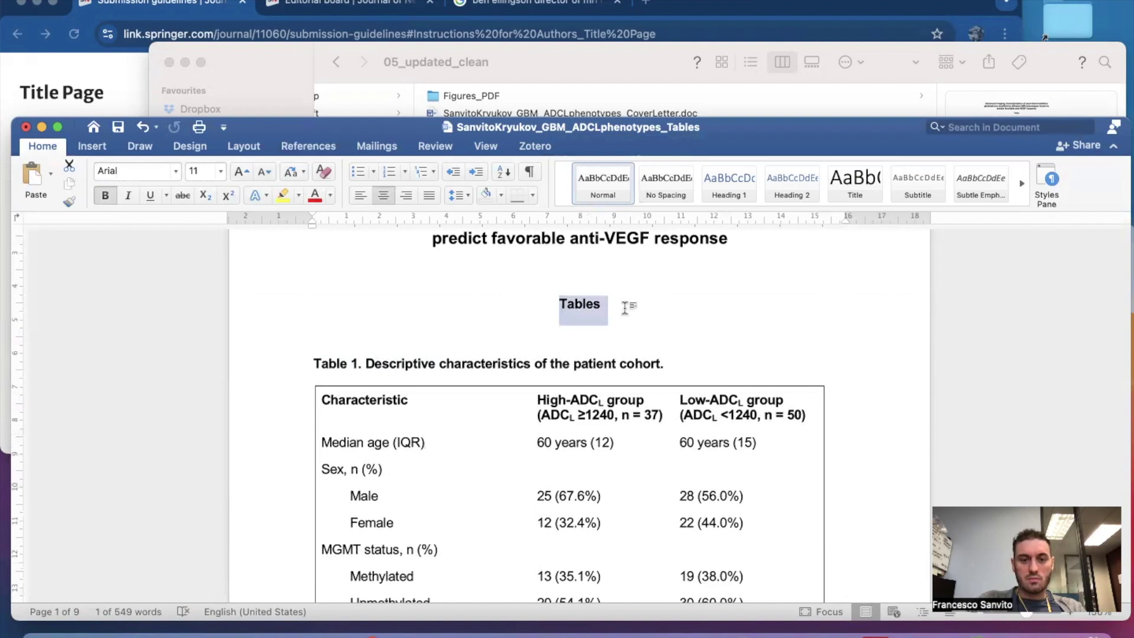
{"action": "key", "text": "BackSpace"}
Delete the patient flowchart and everything after it, including the blank second page.
{"action": "scroll", "coordinate": [579, 413], "scroll_direction": "up", "scroll_amount": 3}
{"action": "scroll", "coordinate": [578, 413], "scroll_direction": "down", "scroll_amount": 15}
{"action": "left_click", "coordinate": [299, 362]}
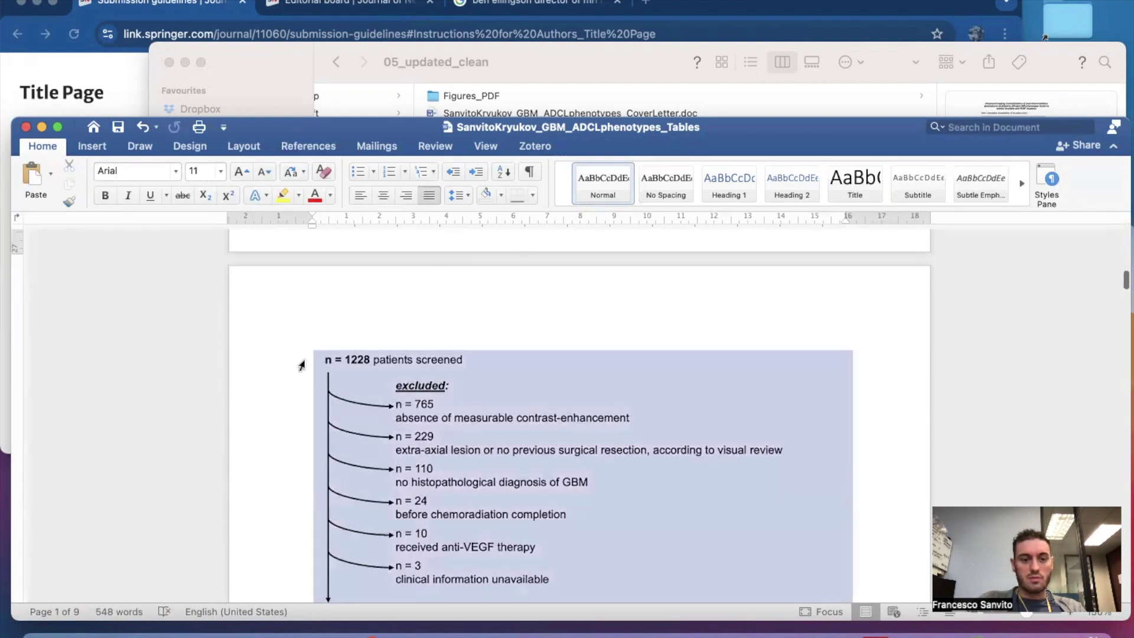
{"action": "scroll", "coordinate": [300, 363], "scroll_direction": "down", "scroll_amount": 15}
{"action": "scroll", "coordinate": [301, 365], "scroll_direction": "down", "scroll_amount": 20}
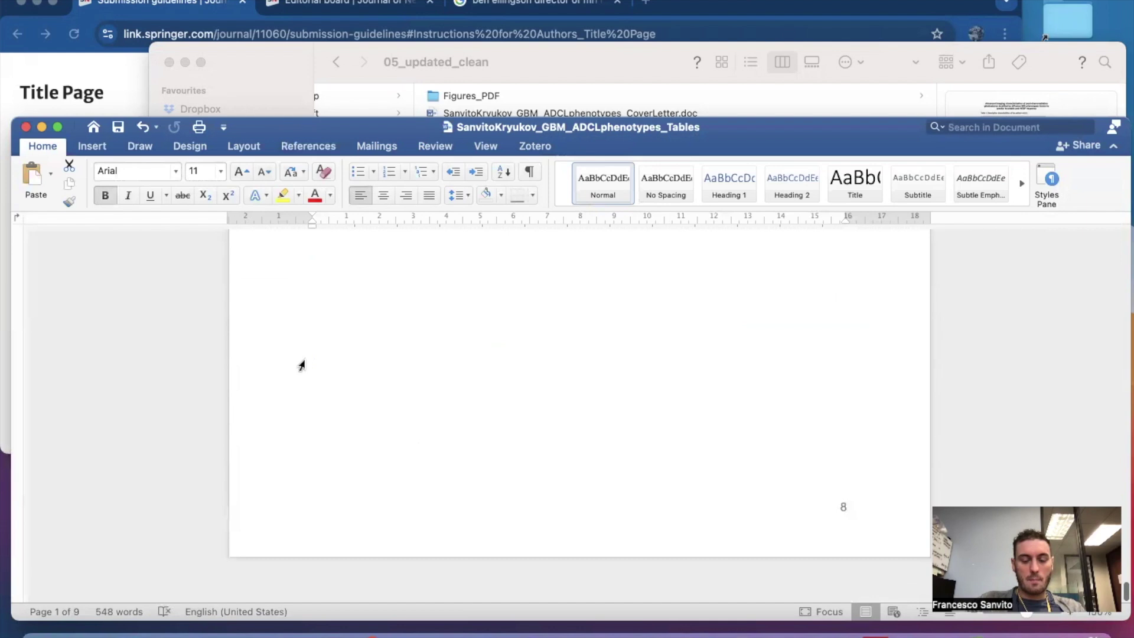
{"action": "left_click", "coordinate": [825, 398], "text": "shift"}
{"action": "key", "text": "BackSpace"}
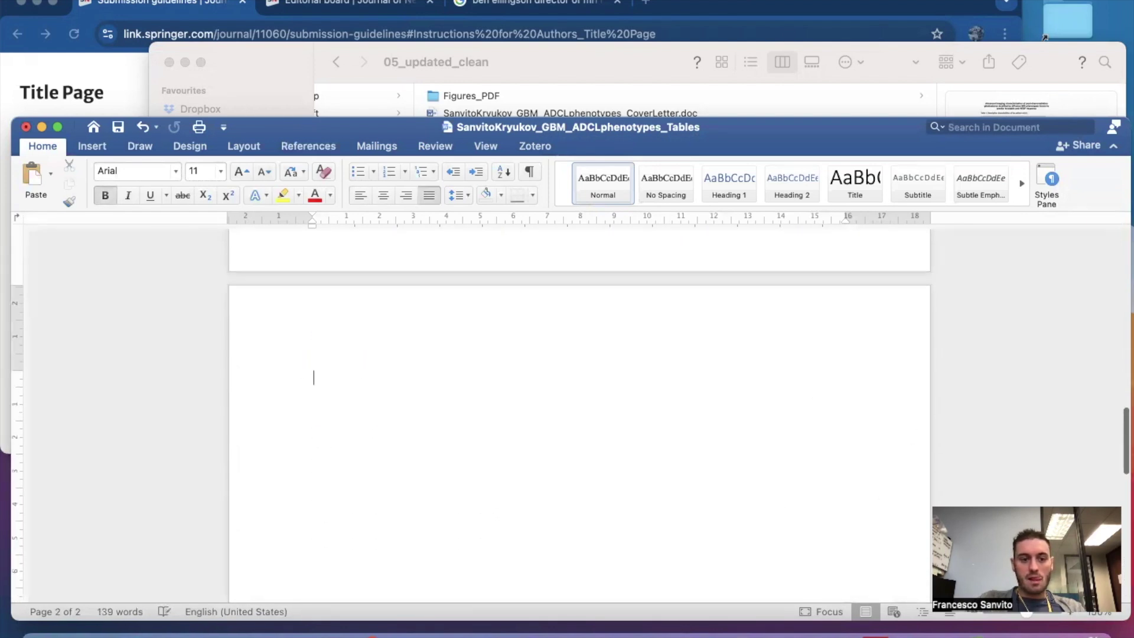
{"action": "key", "text": "BackSpace"}
{"action": "key", "text": "BackSpace"}
Restore the empty line above Table 1 and close the Tables document.
{"action": "scroll", "coordinate": [843, 536], "scroll_direction": "up", "scroll_amount": 12}
{"action": "scroll", "coordinate": [552, 280], "scroll_direction": "down", "scroll_amount": 10}
{"action": "scroll", "coordinate": [553, 280], "scroll_direction": "up", "scroll_amount": 8}
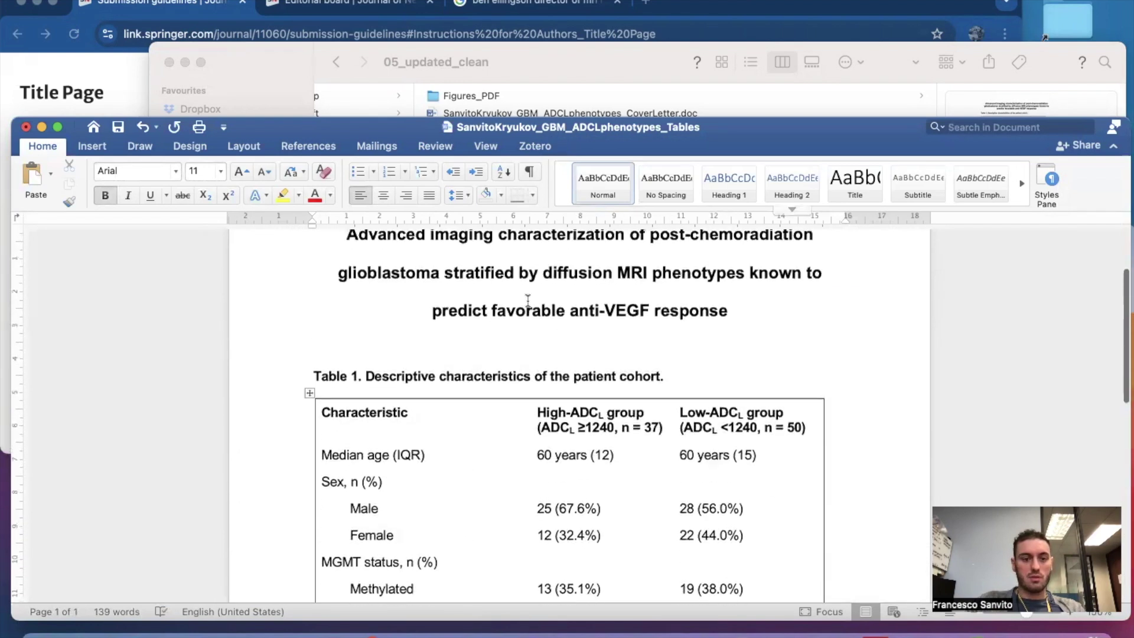
{"action": "key", "text": "super+z"}
{"action": "key", "text": "super+z"}
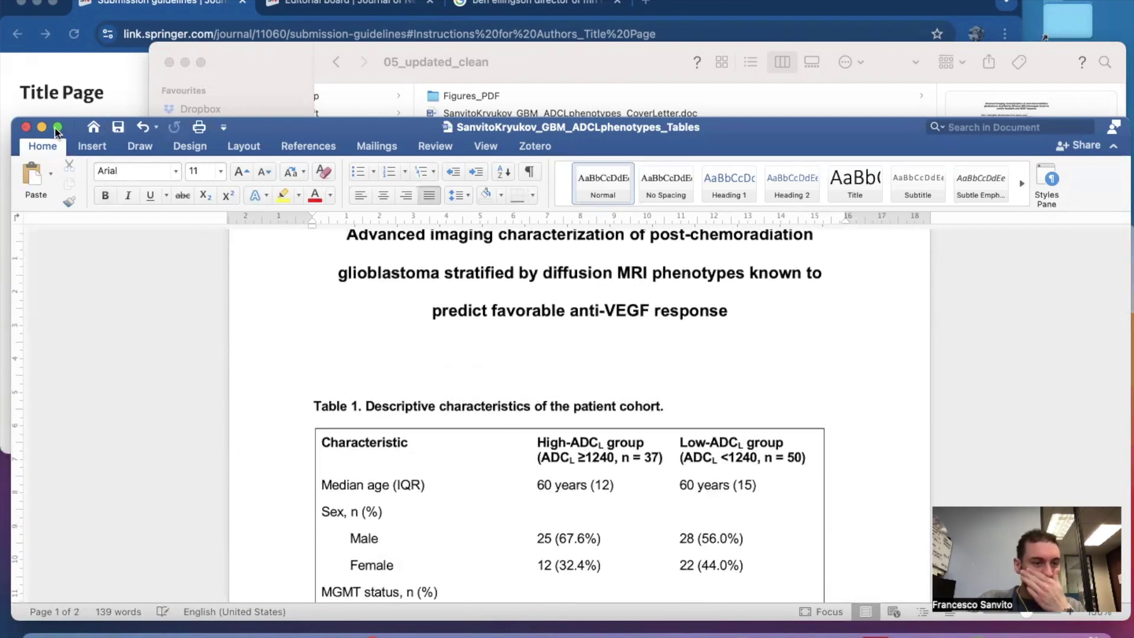
{"action": "left_click", "coordinate": [25, 127]}
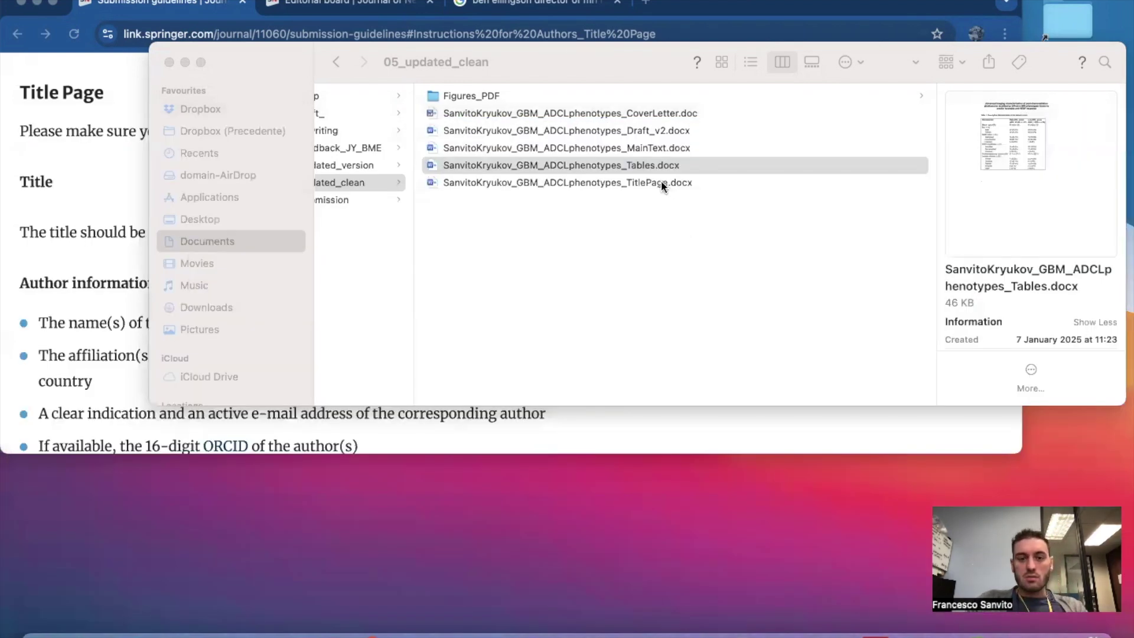
Open MainText.docx and select the authors, affiliations, corresponding author, journal and limits block.
{"action": "key", "text": "Down"}
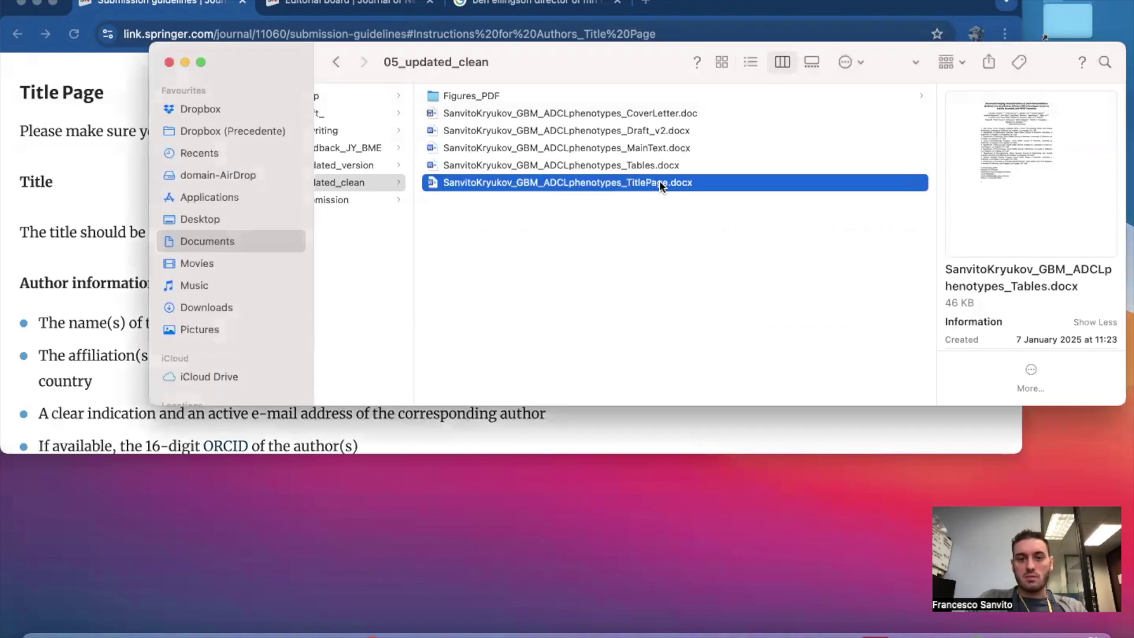
{"action": "key", "text": "Up"}
{"action": "key", "text": "Up"}
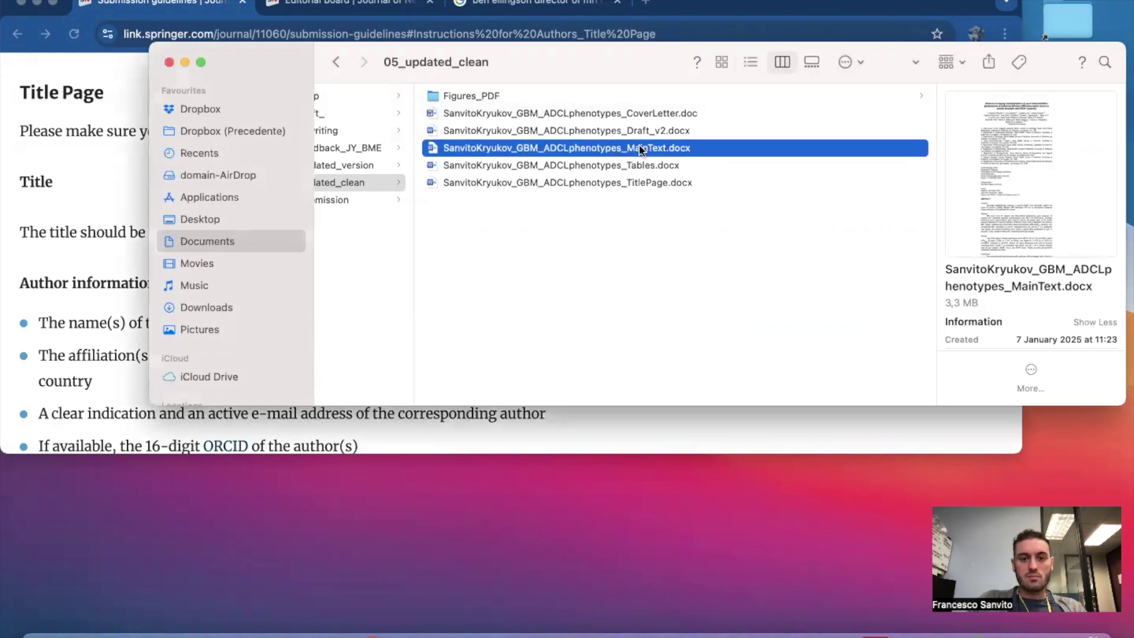
{"action": "double_click", "coordinate": [641, 150]}
{"action": "double_click", "coordinate": [639, 147]}
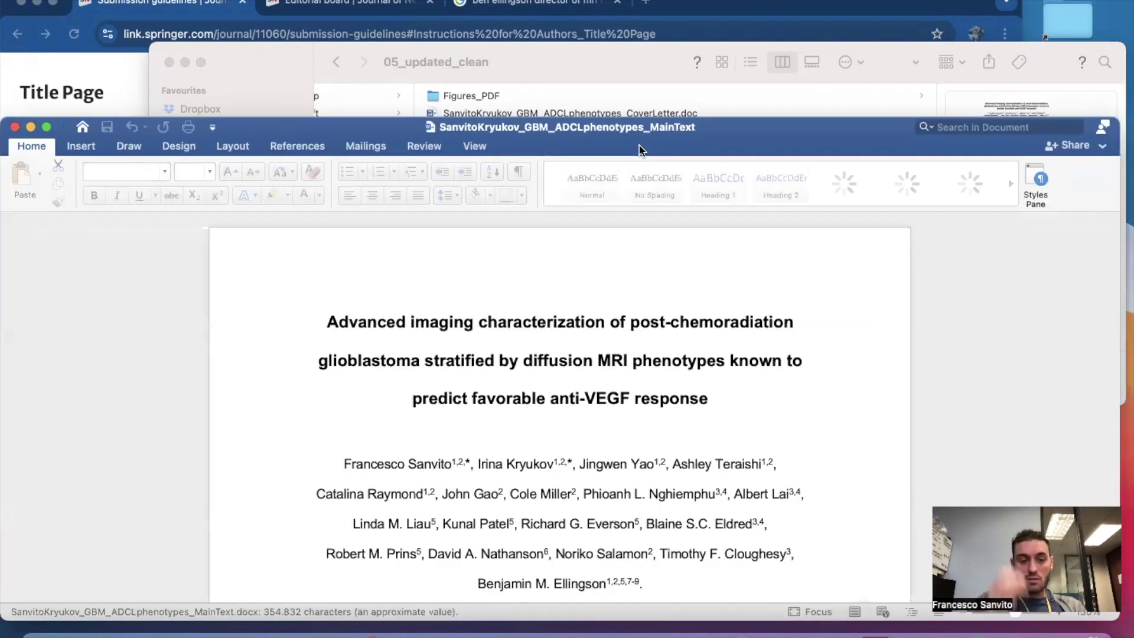
{"action": "scroll", "coordinate": [515, 383], "scroll_direction": "down", "scroll_amount": 2}
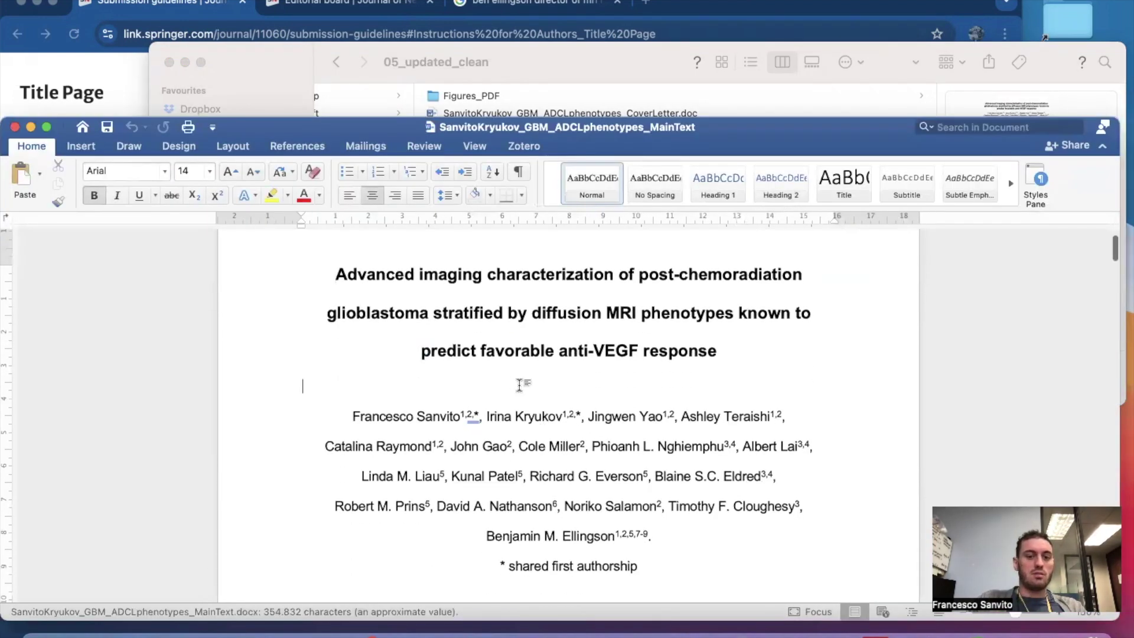
{"action": "scroll", "coordinate": [406, 329], "scroll_direction": "down", "scroll_amount": 2}
{"action": "scroll", "coordinate": [527, 515], "scroll_direction": "down", "scroll_amount": 20}
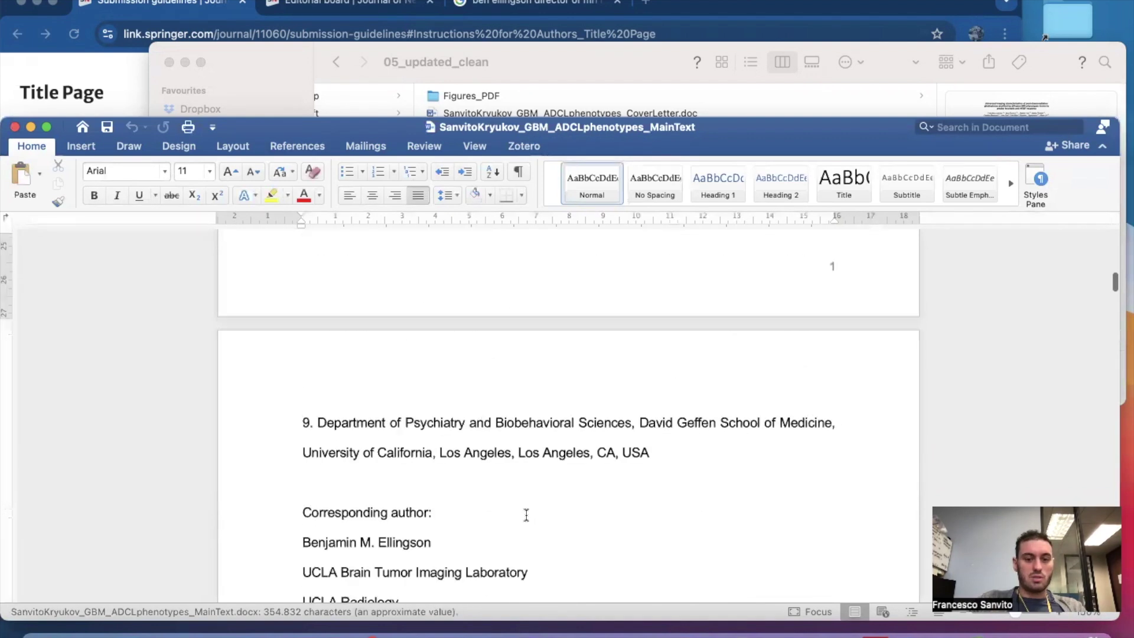
{"action": "scroll", "coordinate": [526, 515], "scroll_direction": "down", "scroll_amount": 5}
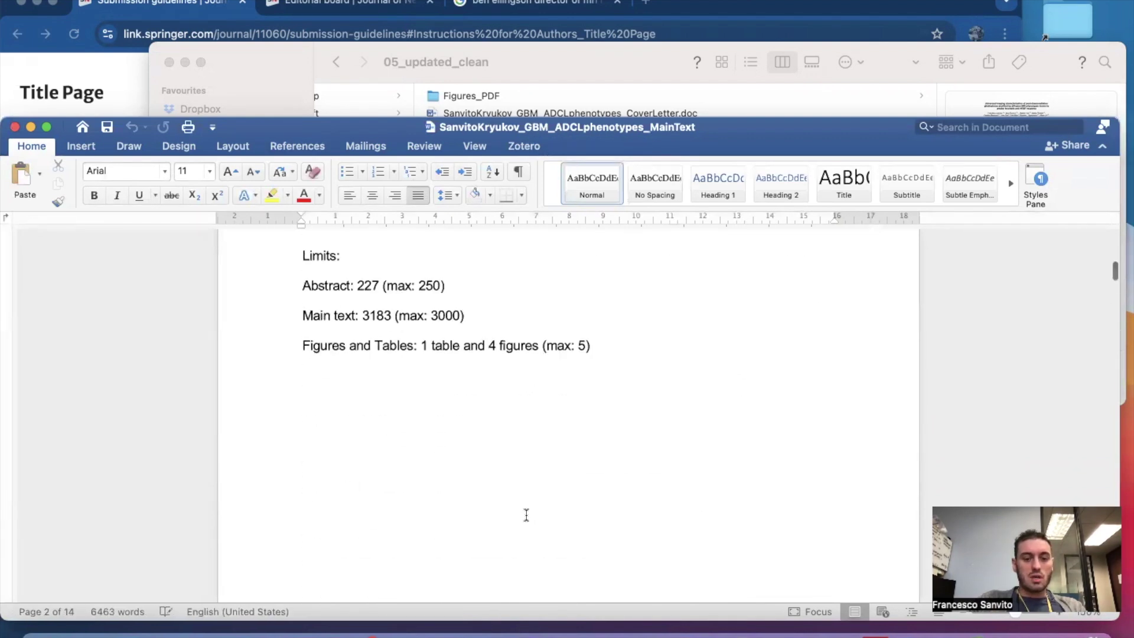
{"action": "scroll", "coordinate": [526, 515], "scroll_direction": "up", "scroll_amount": 4}
{"action": "left_click", "coordinate": [475, 536], "text": "shift"}
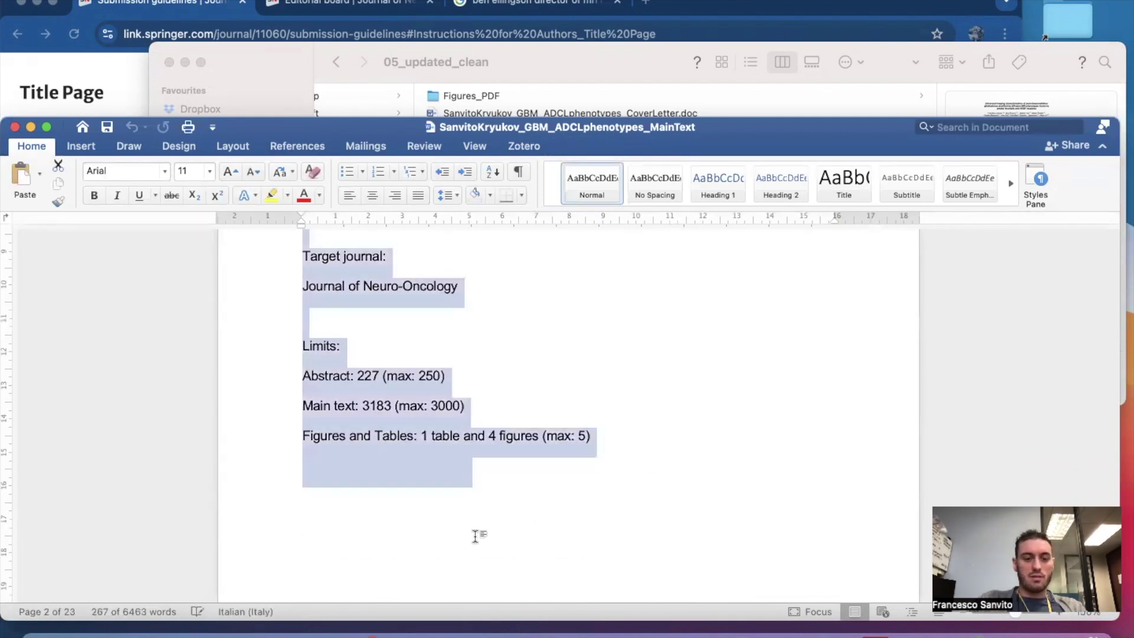
Check that the main text now begins with the title and ABSTRACT.
{"action": "scroll", "coordinate": [474, 537], "scroll_direction": "up", "scroll_amount": 20}
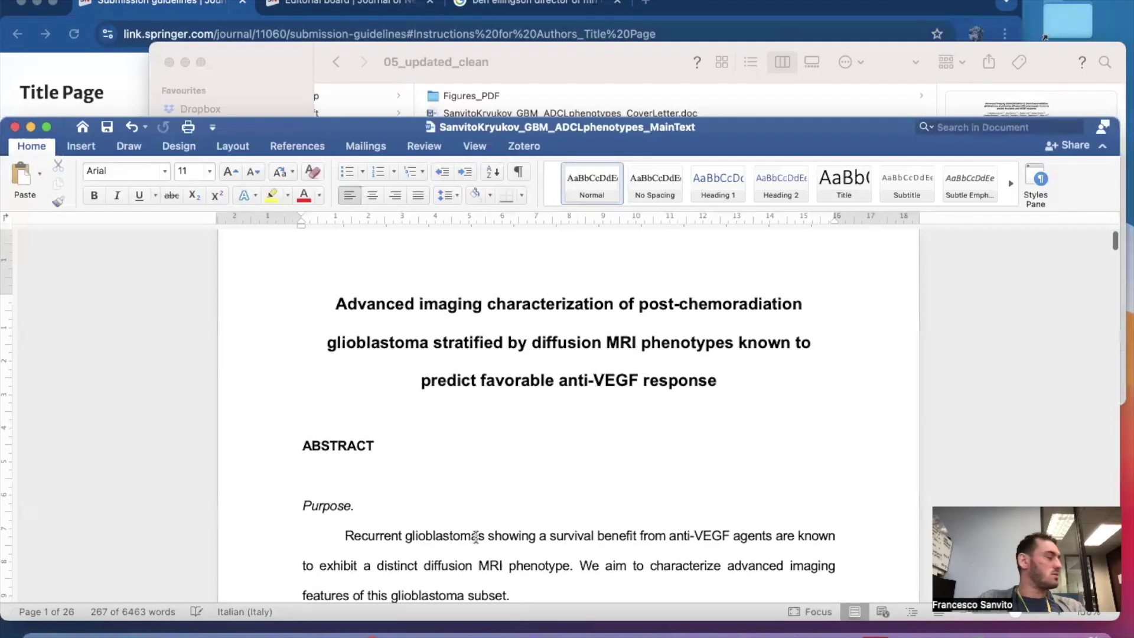
{"action": "scroll", "coordinate": [475, 537], "scroll_direction": "down", "scroll_amount": 1}
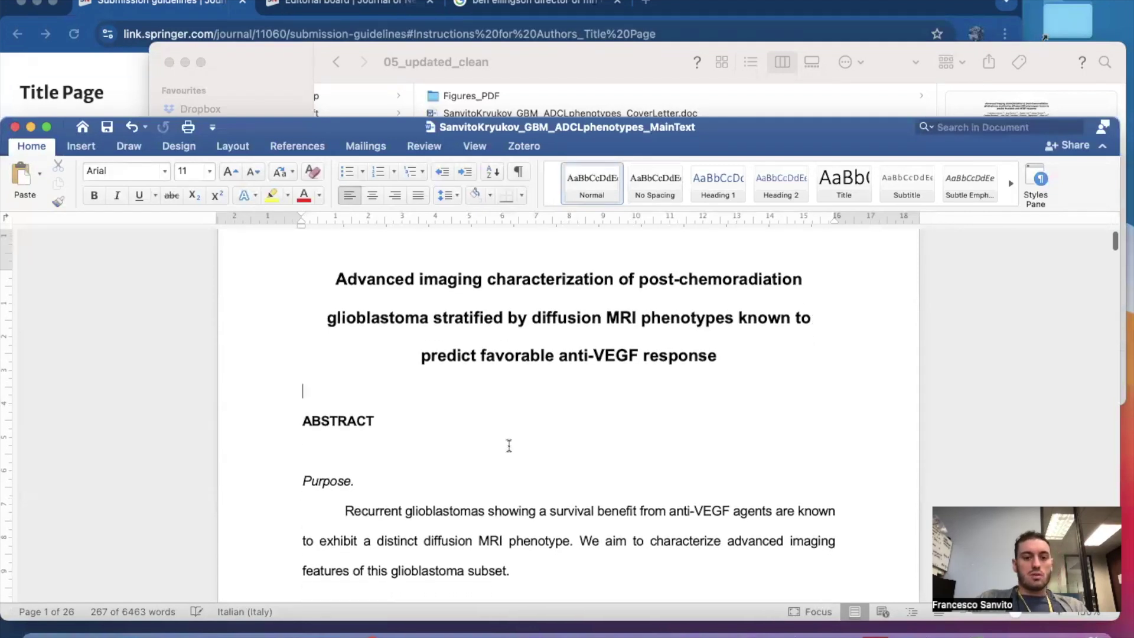
{"action": "scroll", "coordinate": [479, 460], "scroll_direction": "down", "scroll_amount": 4}
{"action": "scroll", "coordinate": [616, 524], "scroll_direction": "down", "scroll_amount": 4}
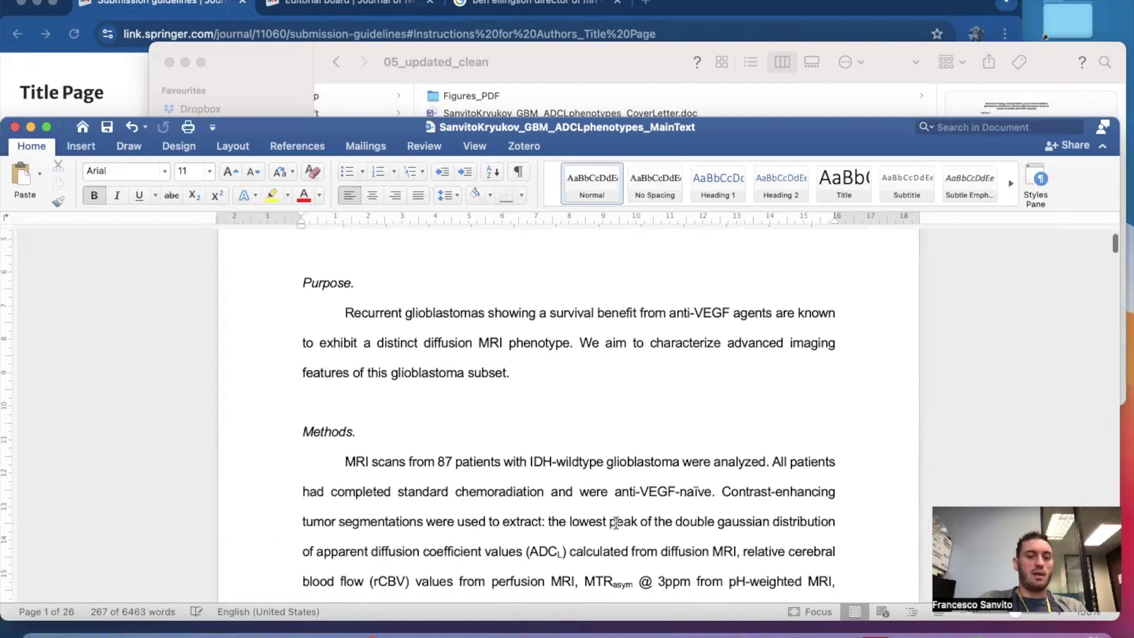
{"action": "scroll", "coordinate": [609, 572], "scroll_direction": "up", "scroll_amount": 8}
{"action": "scroll", "coordinate": [608, 571], "scroll_direction": "down", "scroll_amount": 1}
{"action": "scroll", "coordinate": [609, 573], "scroll_direction": "up", "scroll_amount": 1}
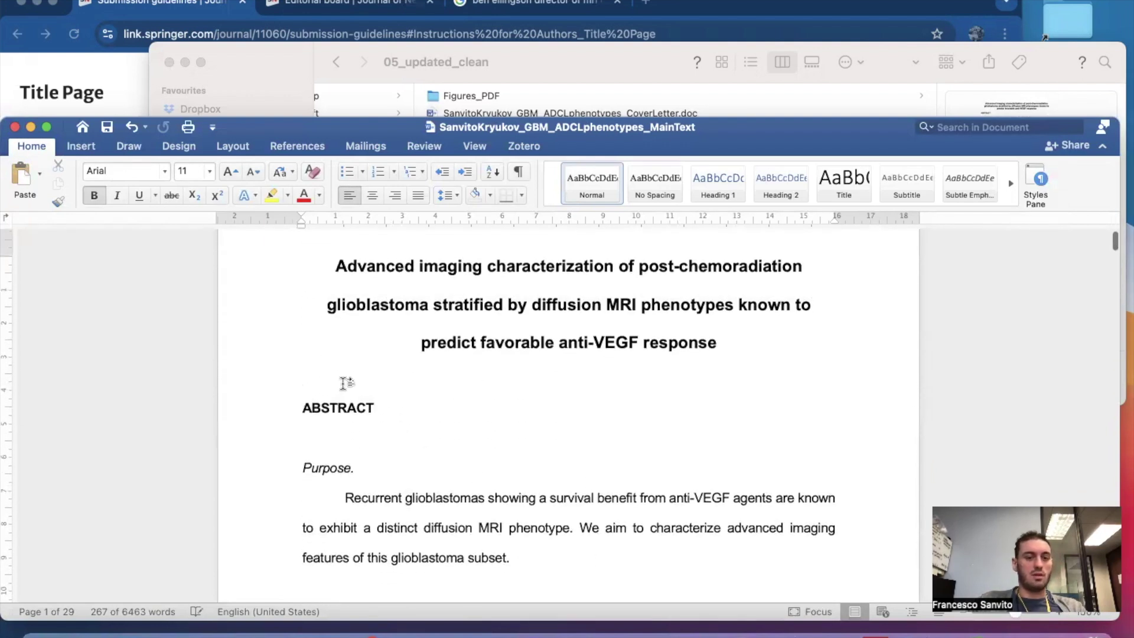
{"action": "scroll", "coordinate": [343, 383], "scroll_direction": "down", "scroll_amount": 1}
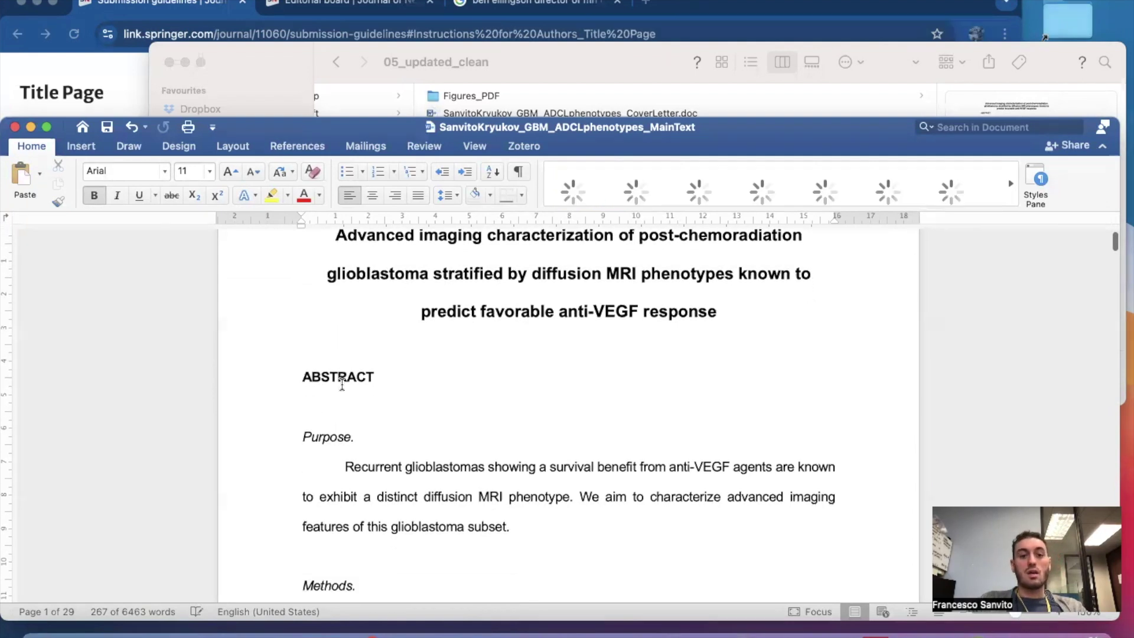
{"action": "scroll", "coordinate": [385, 319], "scroll_direction": "down", "scroll_amount": 1}
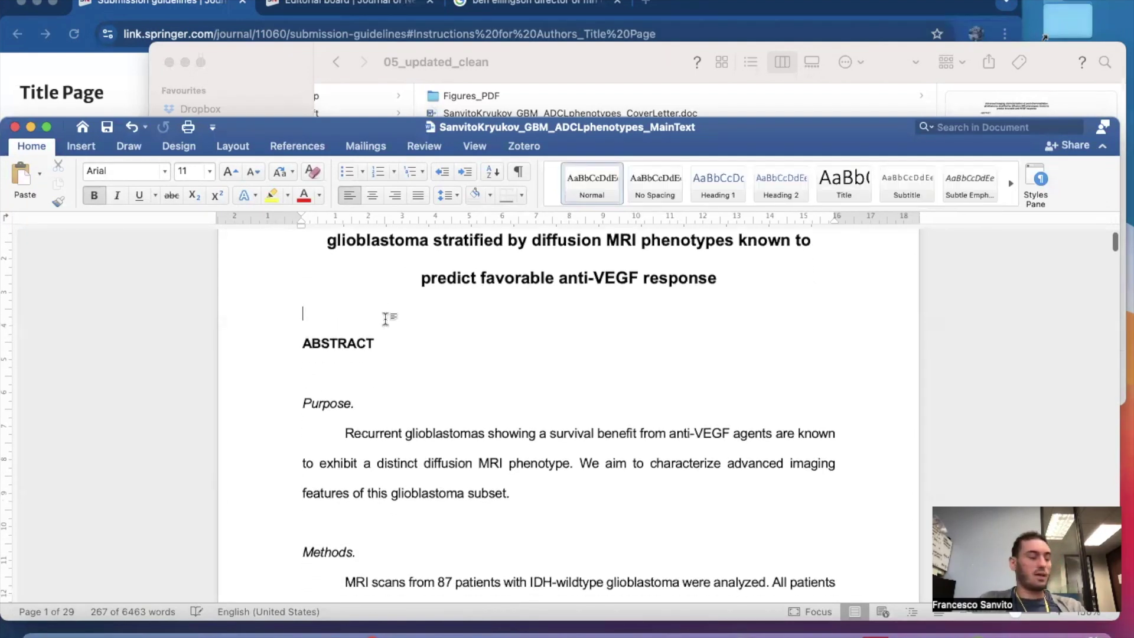
{"action": "scroll", "coordinate": [385, 319], "scroll_direction": "down", "scroll_amount": 1}
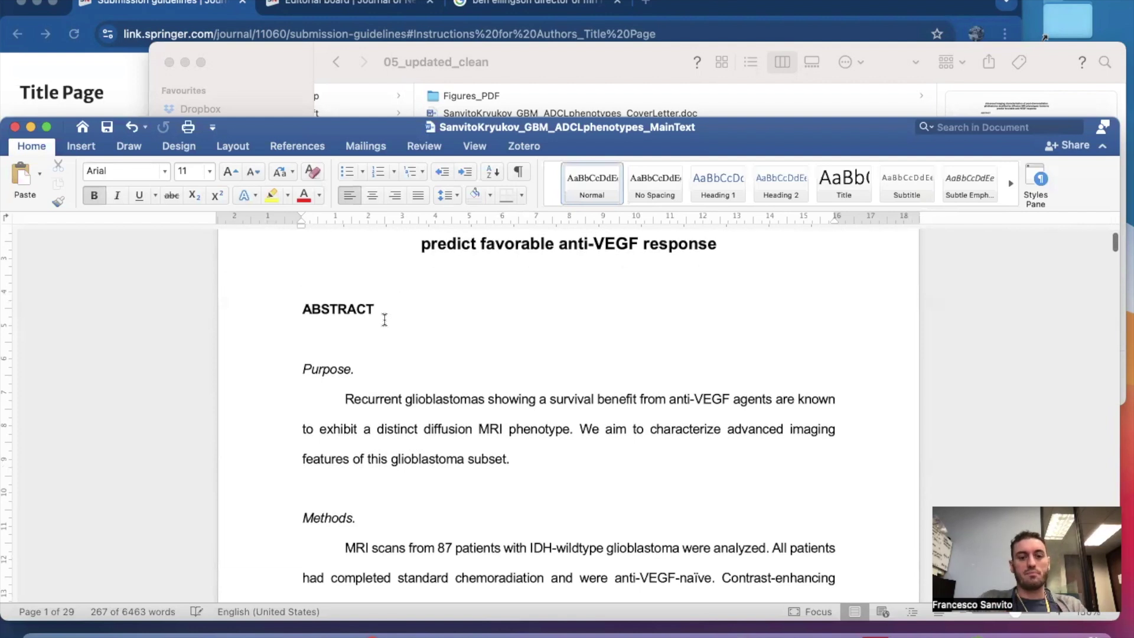
{"action": "scroll", "coordinate": [384, 320], "scroll_direction": "down", "scroll_amount": 1}
{"action": "scroll", "coordinate": [385, 319], "scroll_direction": "up", "scroll_amount": 2}
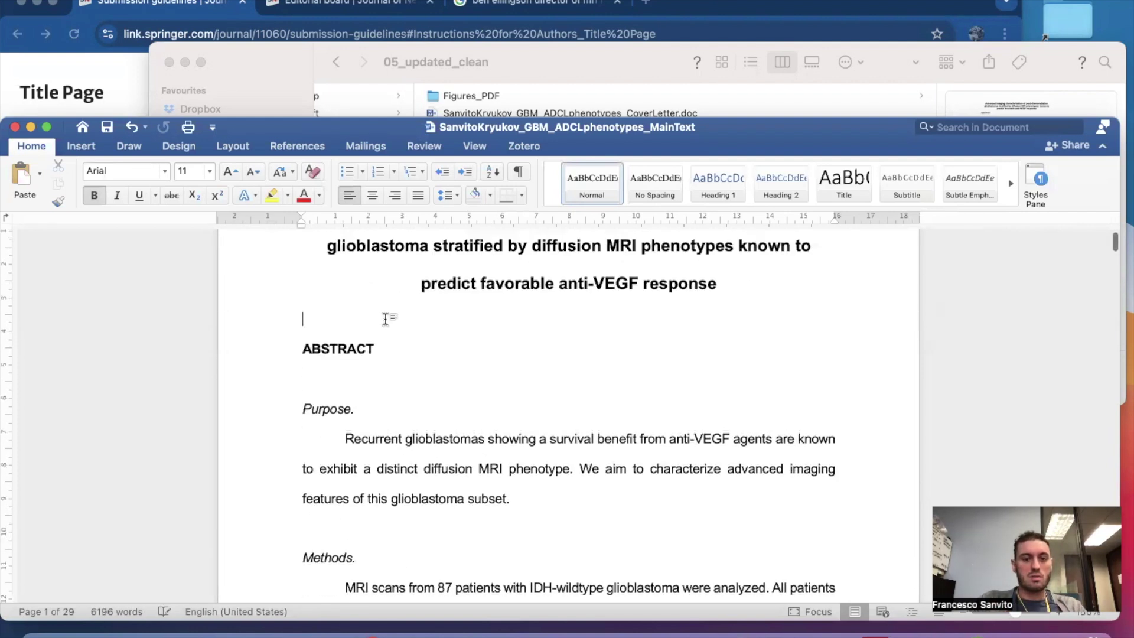
{"action": "scroll", "coordinate": [402, 351], "scroll_direction": "down", "scroll_amount": 1}
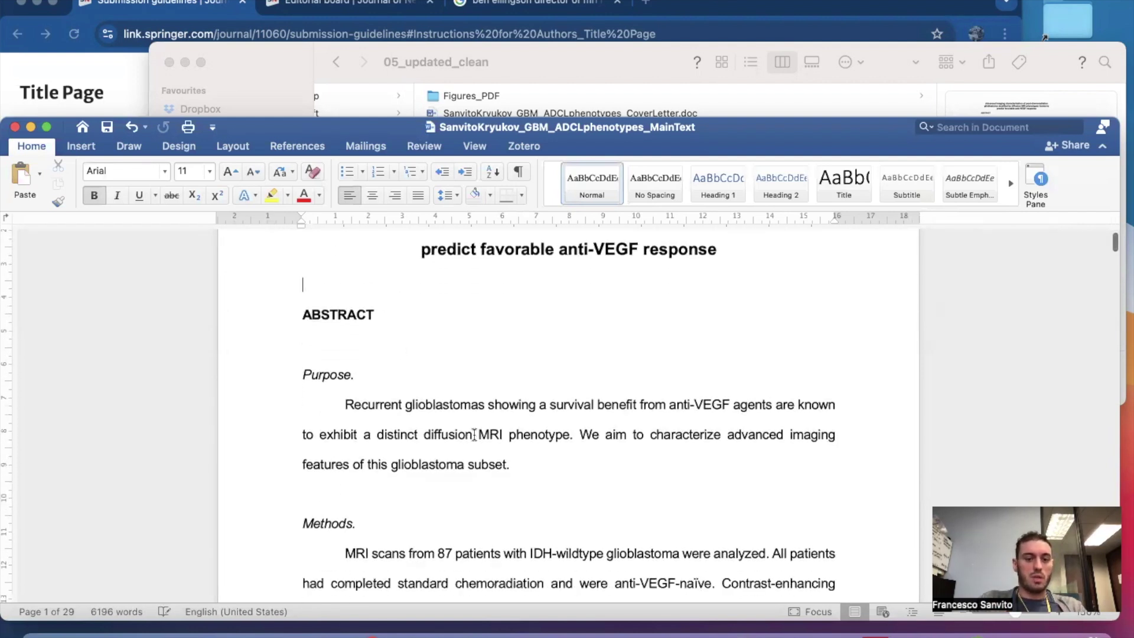
{"action": "scroll", "coordinate": [474, 435], "scroll_direction": "down", "scroll_amount": 15}
{"action": "scroll", "coordinate": [475, 435], "scroll_direction": "down", "scroll_amount": 9}
{"action": "scroll", "coordinate": [474, 435], "scroll_direction": "up", "scroll_amount": 11}
{"action": "scroll", "coordinate": [474, 435], "scroll_direction": "down", "scroll_amount": 6}
{"action": "scroll", "coordinate": [474, 435], "scroll_direction": "down", "scroll_amount": 20}
{"action": "scroll", "coordinate": [475, 435], "scroll_direction": "down", "scroll_amount": 20}
{"action": "scroll", "coordinate": [475, 434], "scroll_direction": "down", "scroll_amount": 15}
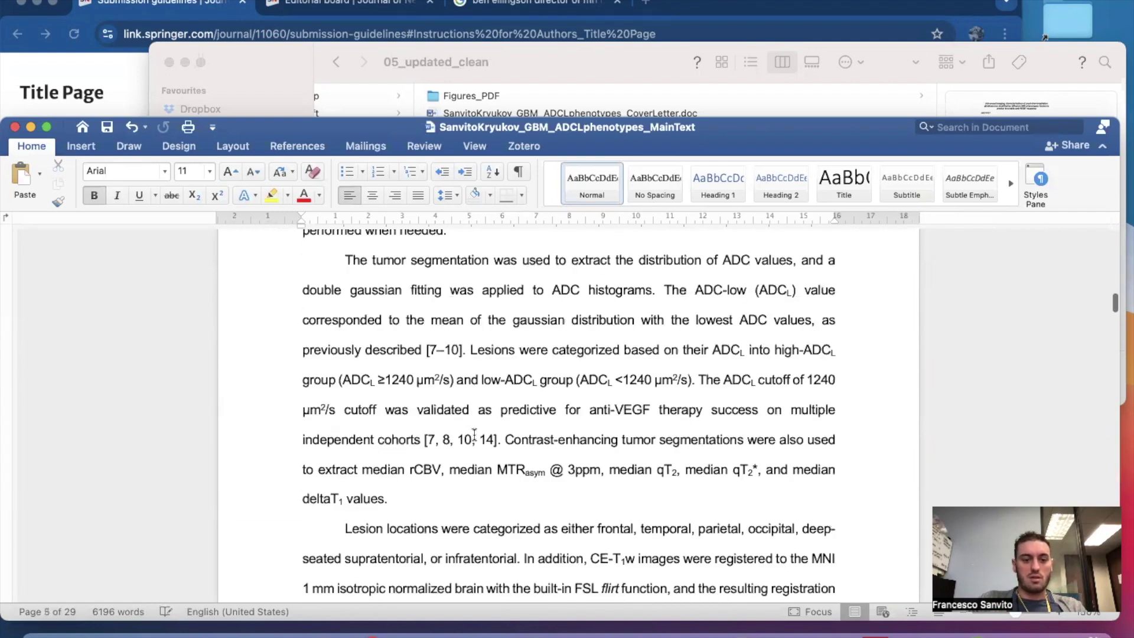
{"action": "scroll", "coordinate": [475, 434], "scroll_direction": "down", "scroll_amount": 15}
{"action": "scroll", "coordinate": [474, 435], "scroll_direction": "up", "scroll_amount": 16}
{"action": "scroll", "coordinate": [474, 435], "scroll_direction": "up", "scroll_amount": 20}
{"action": "scroll", "coordinate": [474, 435], "scroll_direction": "down", "scroll_amount": 5}
{"action": "scroll", "coordinate": [475, 435], "scroll_direction": "down", "scroll_amount": 15}
{"action": "scroll", "coordinate": [404, 495], "scroll_direction": "down", "scroll_amount": 10}
{"action": "scroll", "coordinate": [403, 495], "scroll_direction": "down", "scroll_amount": 12}
{"action": "scroll", "coordinate": [403, 493], "scroll_direction": "up", "scroll_amount": 12}
{"action": "scroll", "coordinate": [404, 493], "scroll_direction": "down", "scroll_amount": 10}
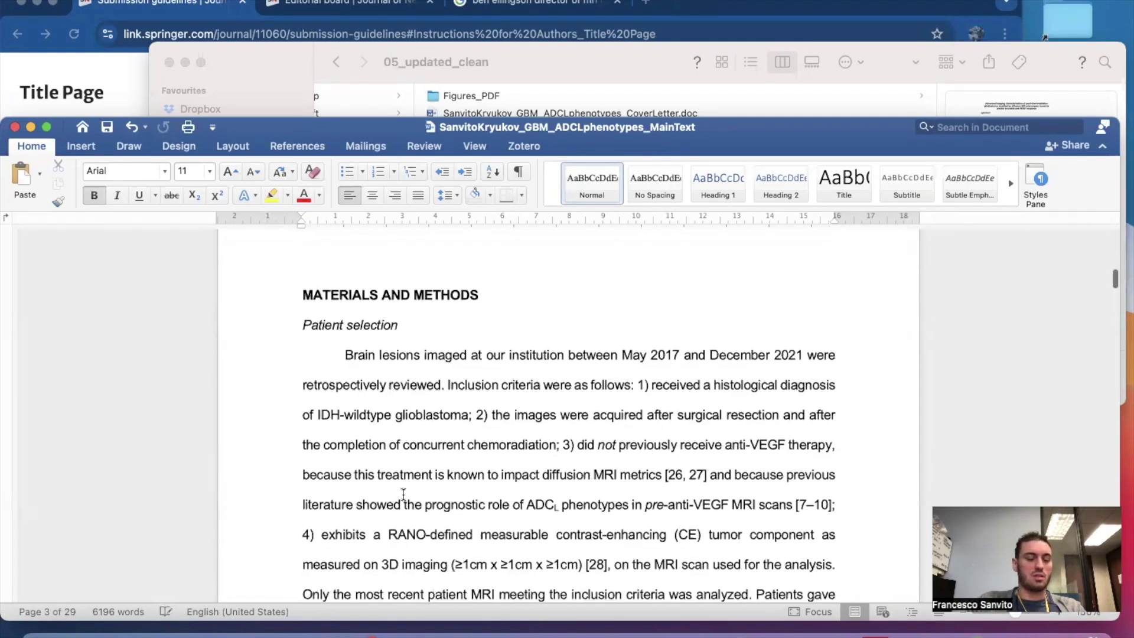
{"action": "scroll", "coordinate": [404, 495], "scroll_direction": "down", "scroll_amount": 15}
{"action": "scroll", "coordinate": [403, 495], "scroll_direction": "down", "scroll_amount": 15}
{"action": "scroll", "coordinate": [403, 495], "scroll_direction": "down", "scroll_amount": 20}
{"action": "scroll", "coordinate": [403, 495], "scroll_direction": "down", "scroll_amount": 15}
{"action": "scroll", "coordinate": [403, 495], "scroll_direction": "down", "scroll_amount": 15}
{"action": "scroll", "coordinate": [403, 495], "scroll_direction": "down", "scroll_amount": 12}
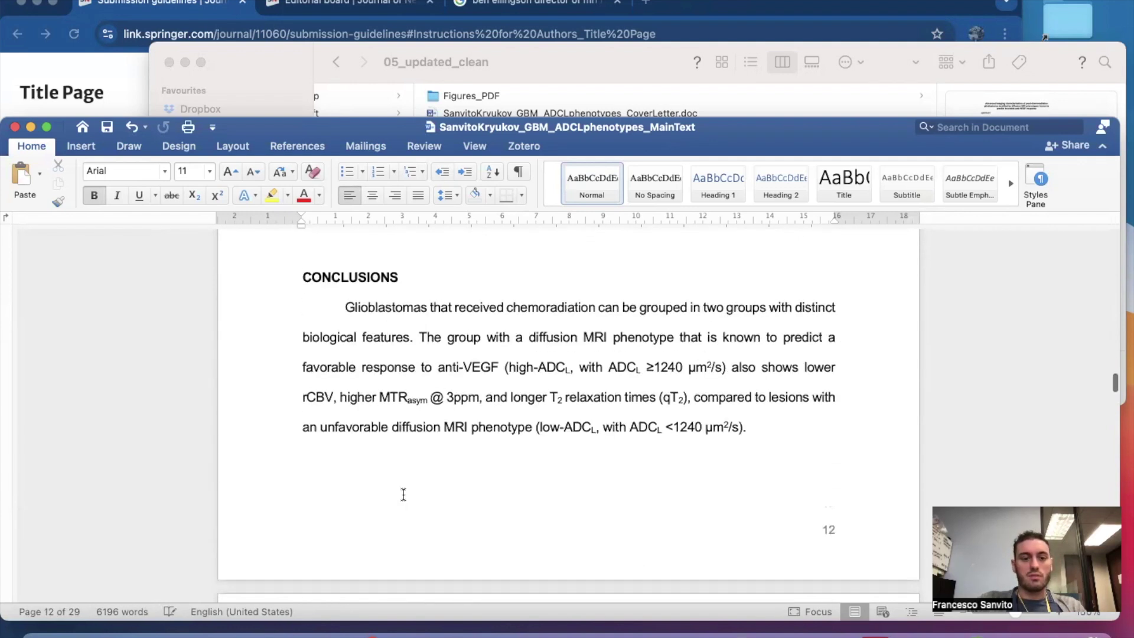
{"action": "scroll", "coordinate": [387, 360], "scroll_direction": "down", "scroll_amount": 10}
{"action": "scroll", "coordinate": [378, 349], "scroll_direction": "up", "scroll_amount": 3}
{"action": "scroll", "coordinate": [374, 346], "scroll_direction": "down", "scroll_amount": 2}
{"action": "scroll", "coordinate": [373, 346], "scroll_direction": "down", "scroll_amount": 1}
{"action": "scroll", "coordinate": [378, 378], "scroll_direction": "down", "scroll_amount": 10}
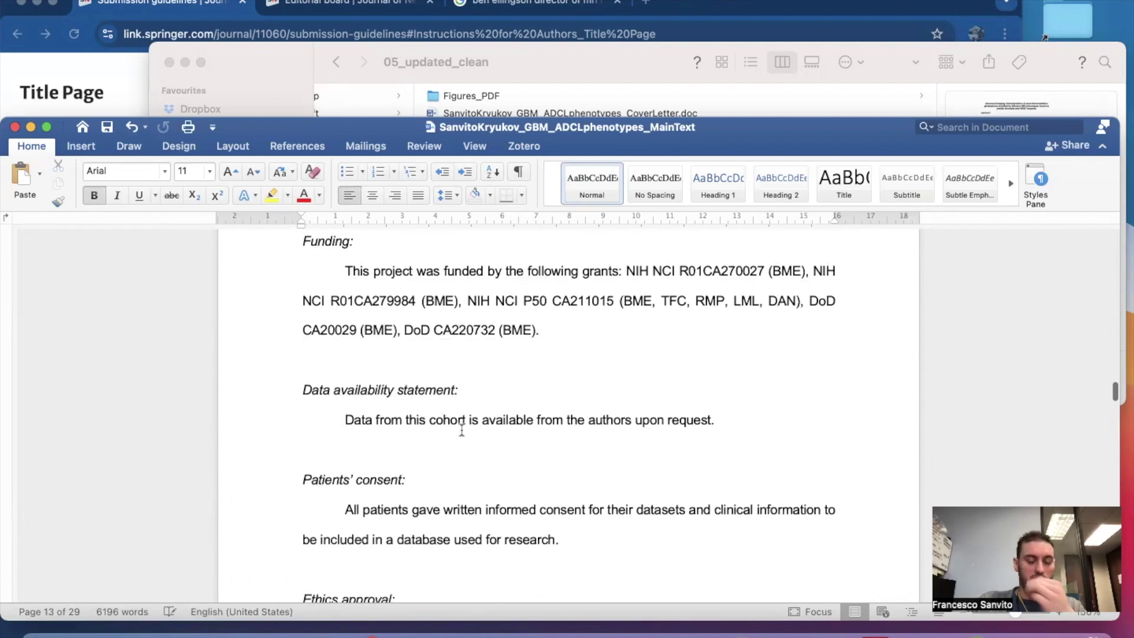
{"action": "scroll", "coordinate": [462, 431], "scroll_direction": "down", "scroll_amount": 7}
{"action": "scroll", "coordinate": [411, 444], "scroll_direction": "down", "scroll_amount": 20}
{"action": "scroll", "coordinate": [436, 455], "scroll_direction": "down", "scroll_amount": 12}
{"action": "scroll", "coordinate": [436, 454], "scroll_direction": "up", "scroll_amount": 20}
{"action": "scroll", "coordinate": [437, 454], "scroll_direction": "up", "scroll_amount": 20}
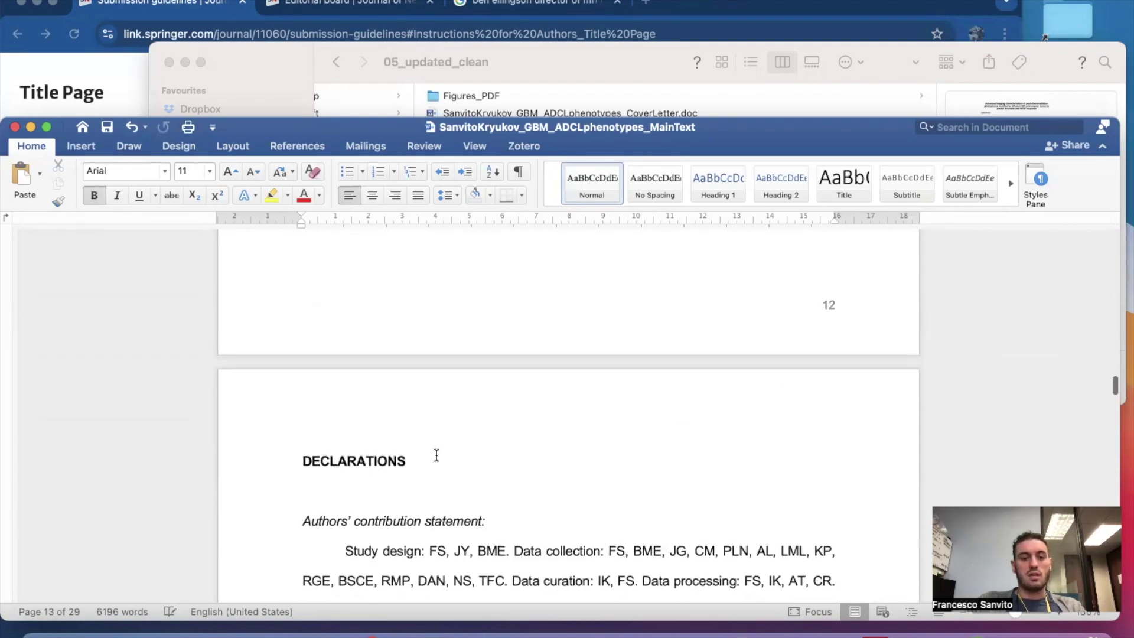
{"action": "scroll", "coordinate": [436, 455], "scroll_direction": "down", "scroll_amount": 4}
{"action": "scroll", "coordinate": [391, 385], "scroll_direction": "up", "scroll_amount": 12}
{"action": "scroll", "coordinate": [391, 385], "scroll_direction": "down", "scroll_amount": 5}
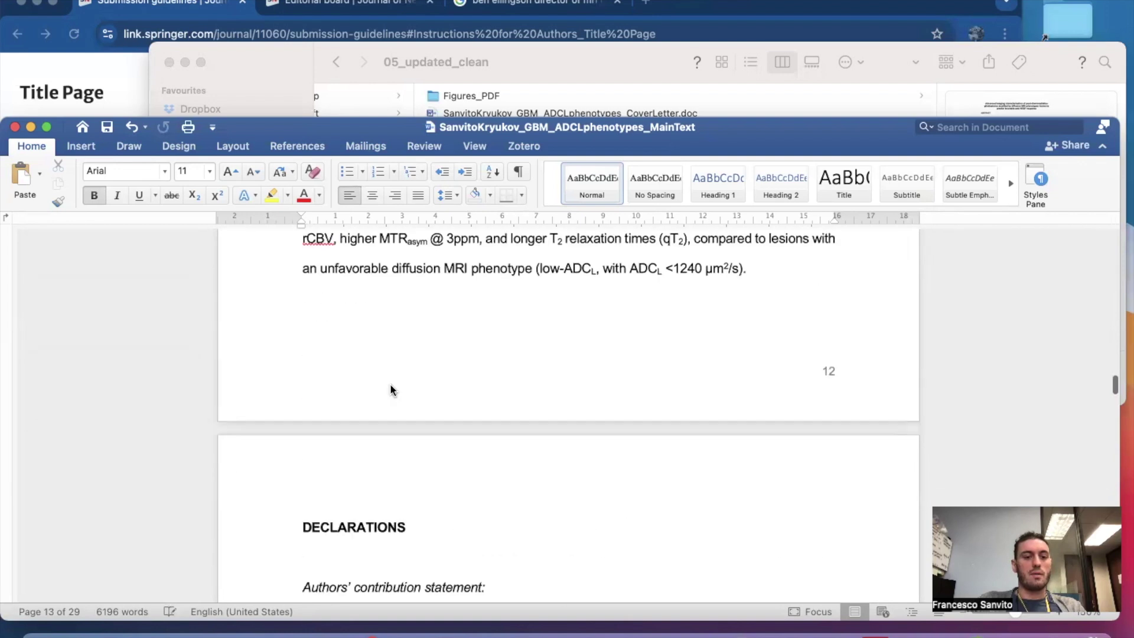
{"action": "scroll", "coordinate": [389, 507], "scroll_direction": "down", "scroll_amount": 1}
{"action": "scroll", "coordinate": [388, 538], "scroll_direction": "down", "scroll_amount": 18}
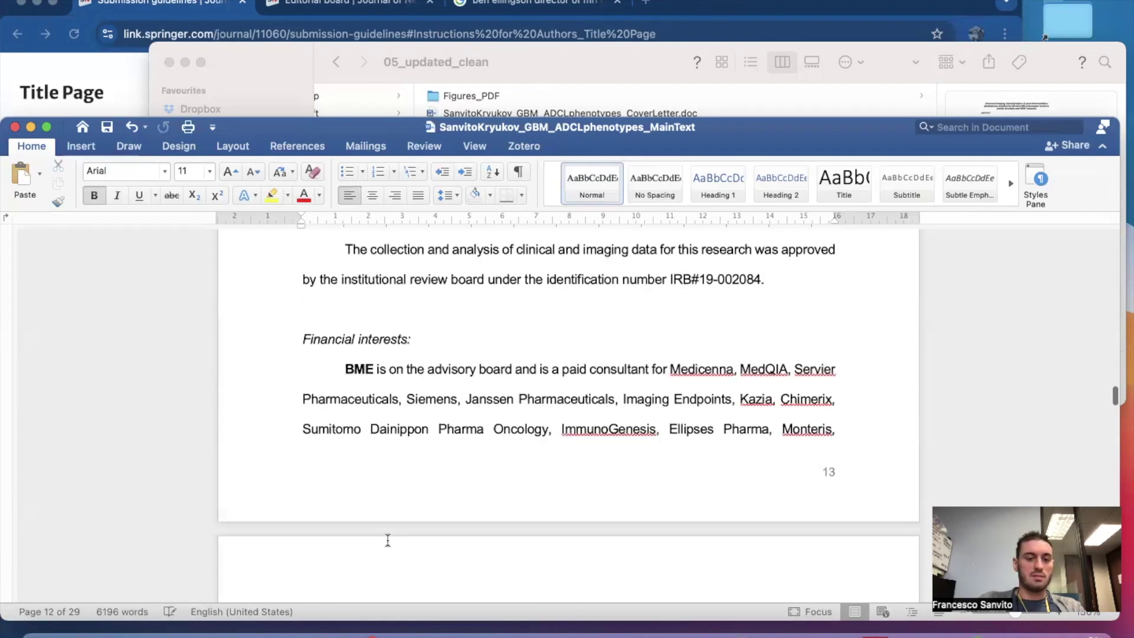
Scroll past the end of the REFERENCES list to bring Table 1, the patient cohort table, into view.
{"action": "scroll", "coordinate": [387, 541], "scroll_direction": "down", "scroll_amount": 9}
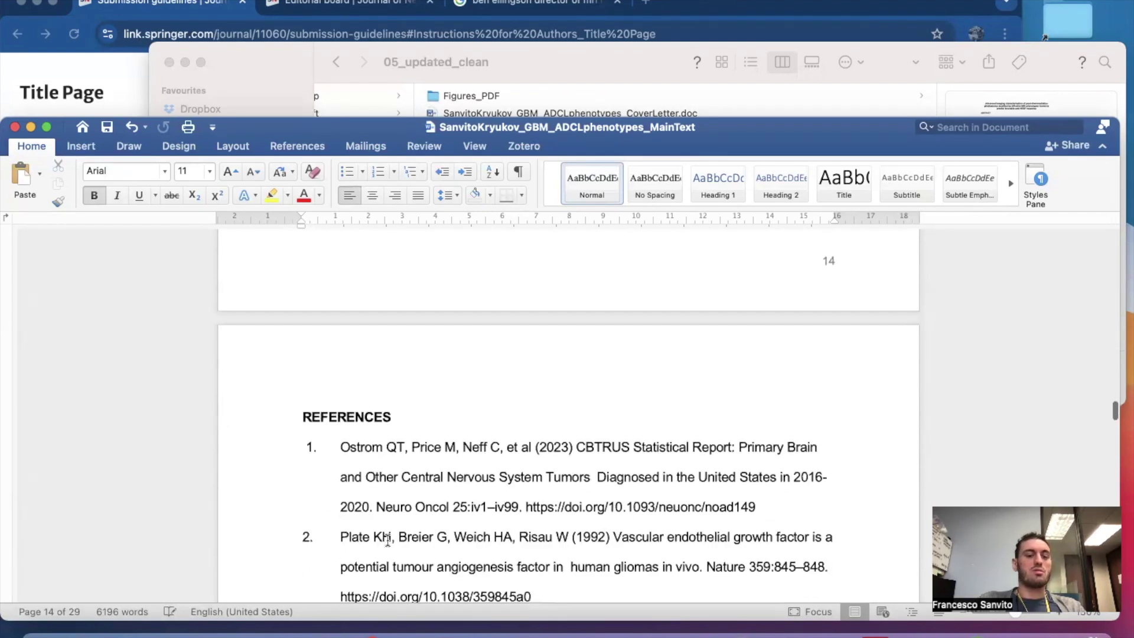
{"action": "scroll", "coordinate": [387, 539], "scroll_direction": "up", "scroll_amount": 10}
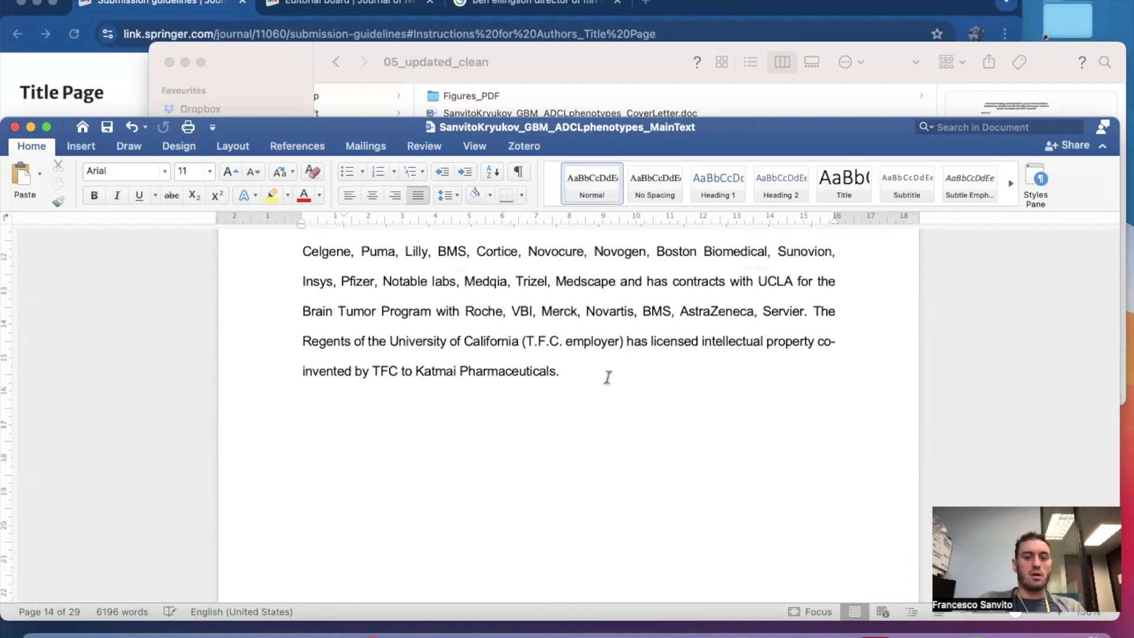
{"action": "scroll", "coordinate": [608, 377], "scroll_direction": "up", "scroll_amount": 5}
{"action": "scroll", "coordinate": [607, 377], "scroll_direction": "down", "scroll_amount": 6}
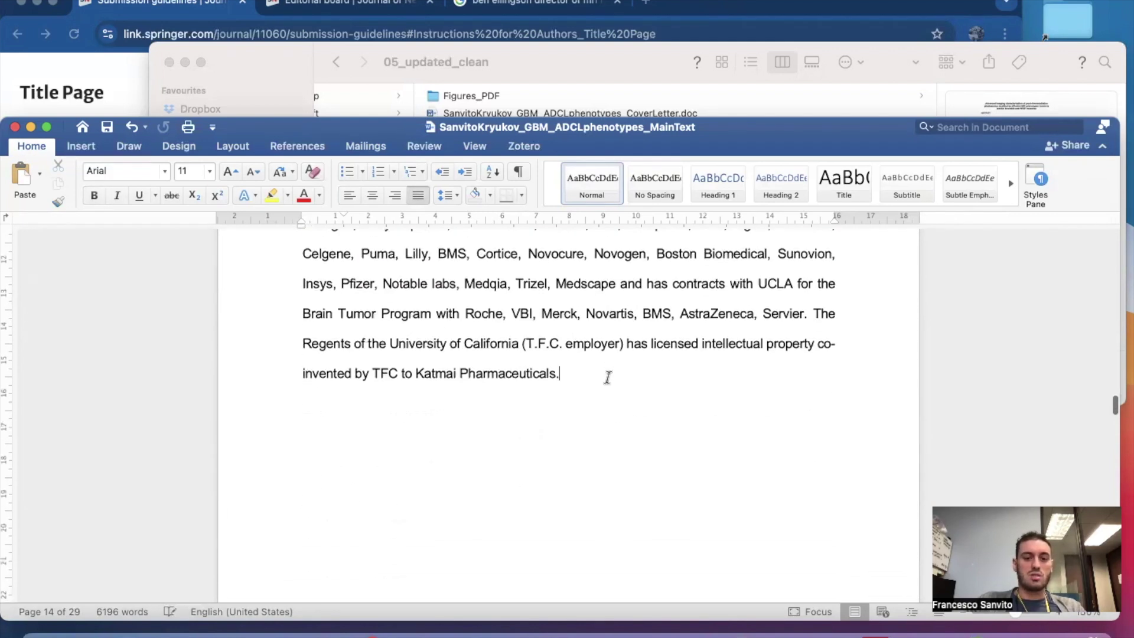
{"action": "scroll", "coordinate": [607, 377], "scroll_direction": "up", "scroll_amount": 20}
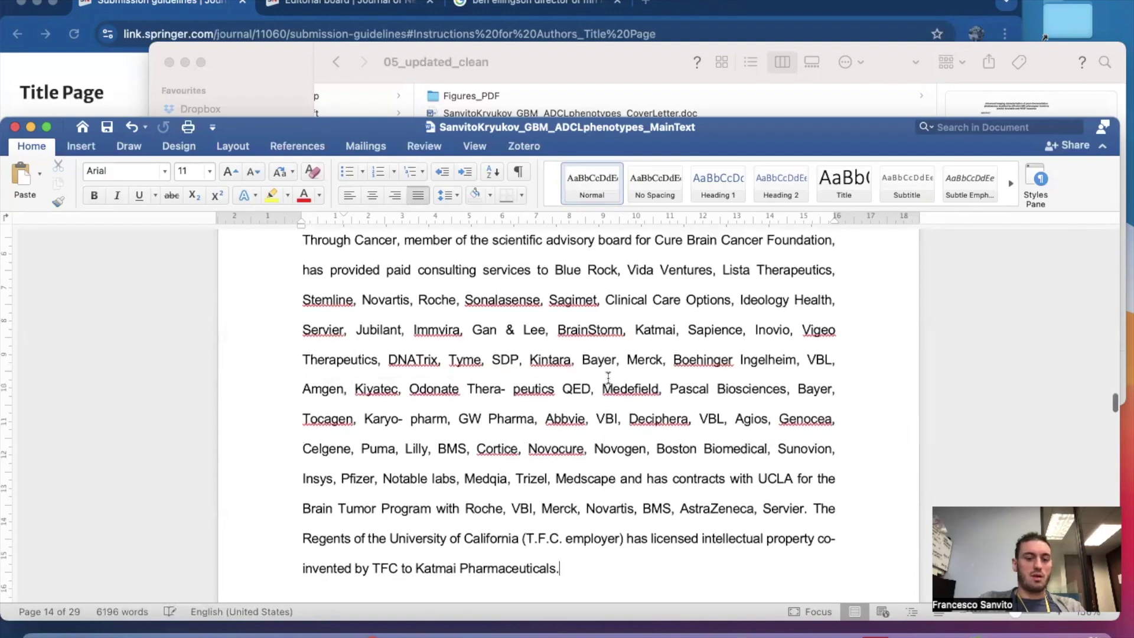
{"action": "scroll", "coordinate": [608, 377], "scroll_direction": "up", "scroll_amount": 20}
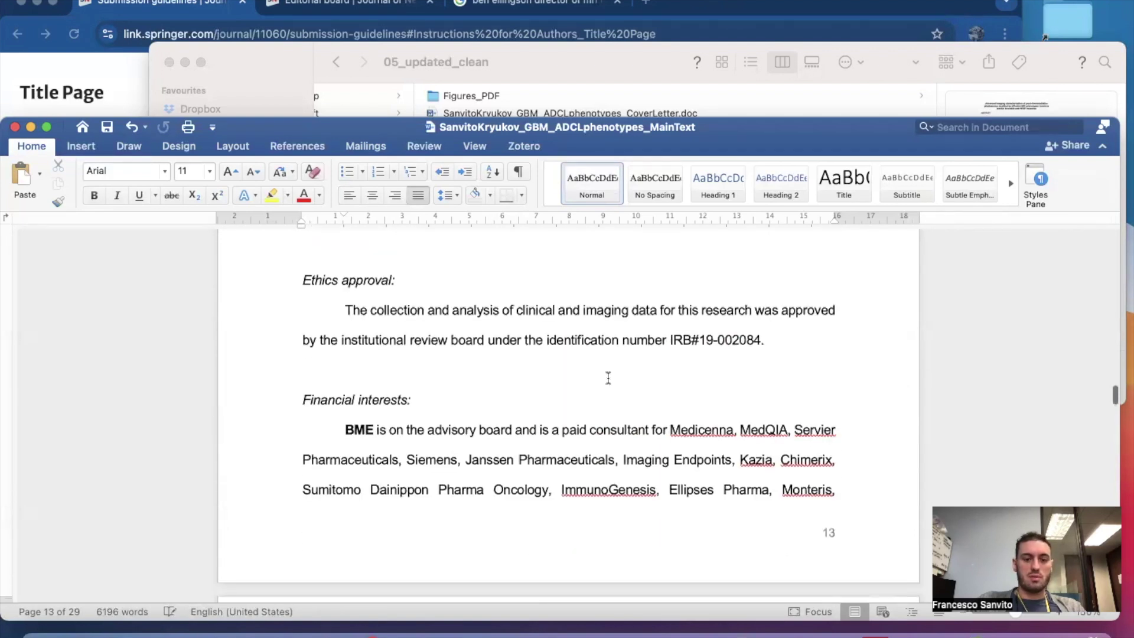
{"action": "scroll", "coordinate": [607, 376], "scroll_direction": "up", "scroll_amount": 4}
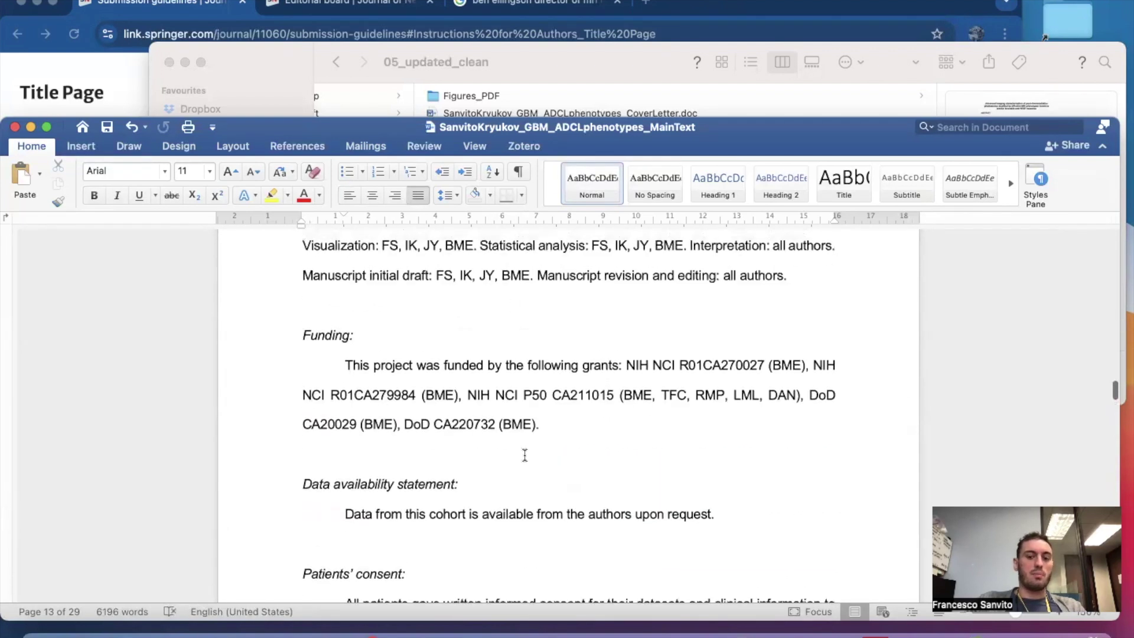
{"action": "scroll", "coordinate": [524, 455], "scroll_direction": "up", "scroll_amount": 5}
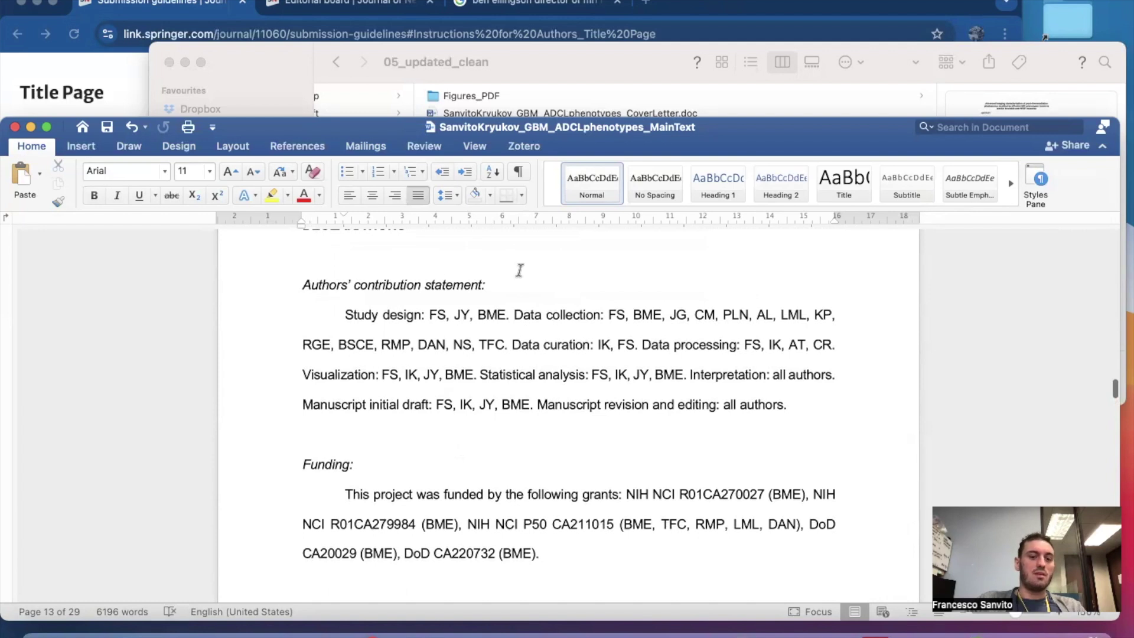
{"action": "scroll", "coordinate": [630, 447], "scroll_direction": "down", "scroll_amount": 10}
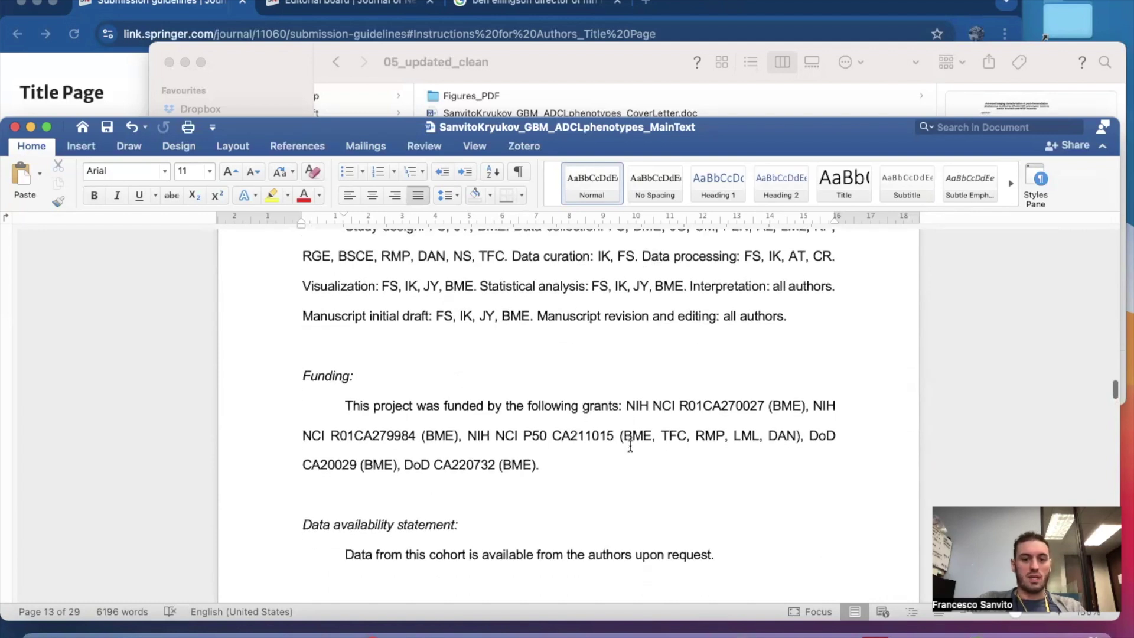
{"action": "scroll", "coordinate": [629, 447], "scroll_direction": "down", "scroll_amount": 8}
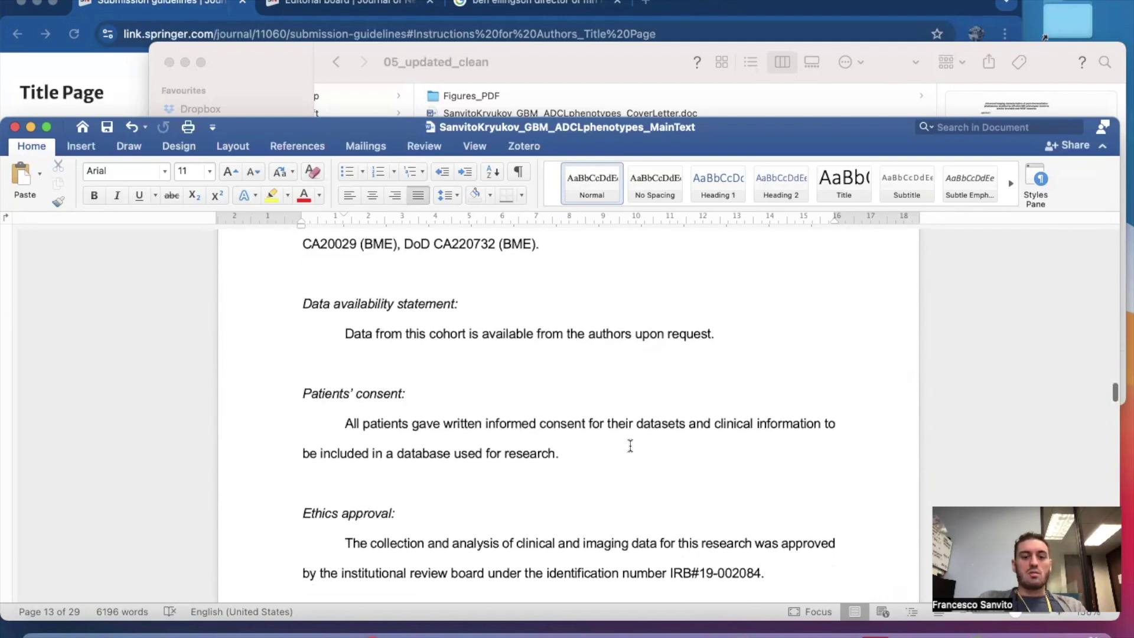
{"action": "scroll", "coordinate": [629, 447], "scroll_direction": "down", "scroll_amount": 17}
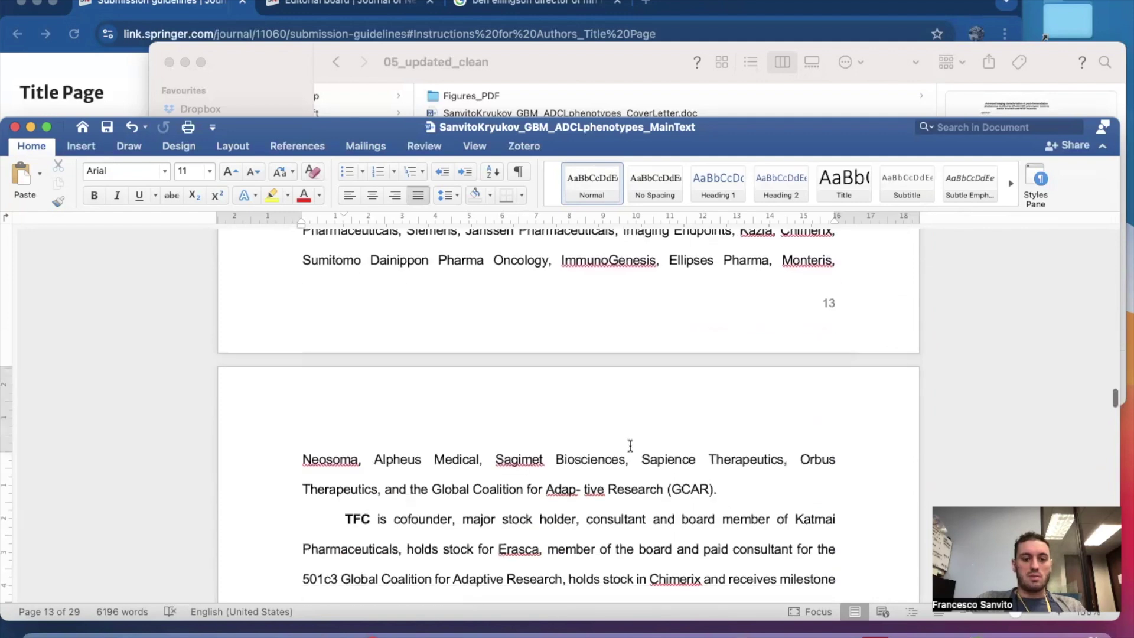
{"action": "scroll", "coordinate": [630, 446], "scroll_direction": "down", "scroll_amount": 10}
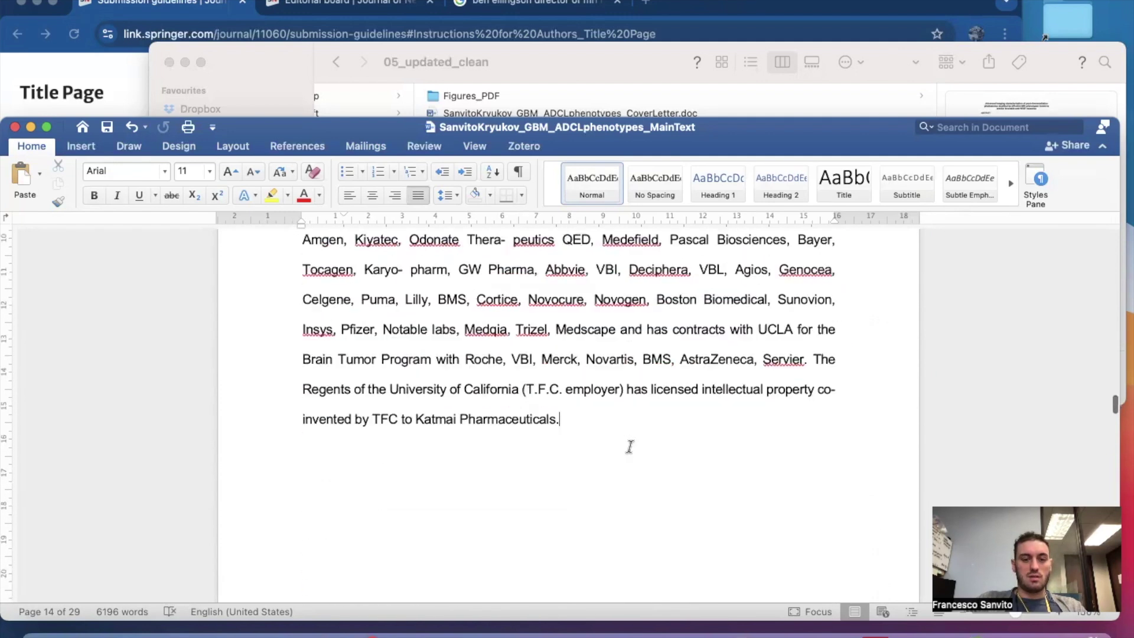
{"action": "scroll", "coordinate": [630, 445], "scroll_direction": "down", "scroll_amount": 4}
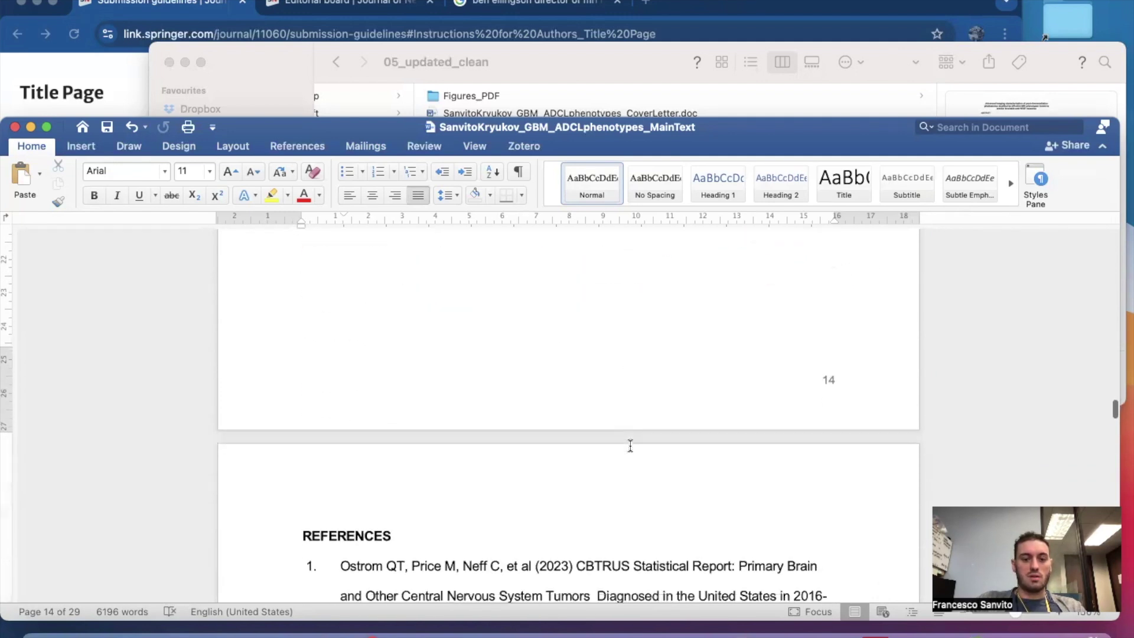
{"action": "scroll", "coordinate": [630, 446], "scroll_direction": "down", "scroll_amount": 3}
{"action": "scroll", "coordinate": [449, 443], "scroll_direction": "down", "scroll_amount": 13}
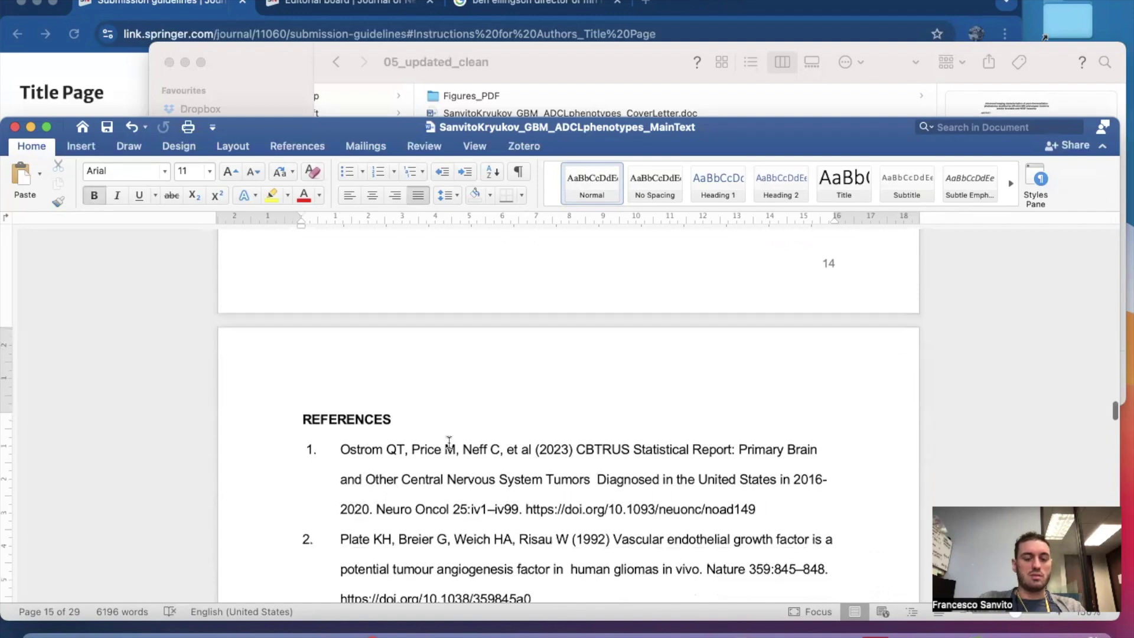
{"action": "scroll", "coordinate": [449, 443], "scroll_direction": "down", "scroll_amount": 20}
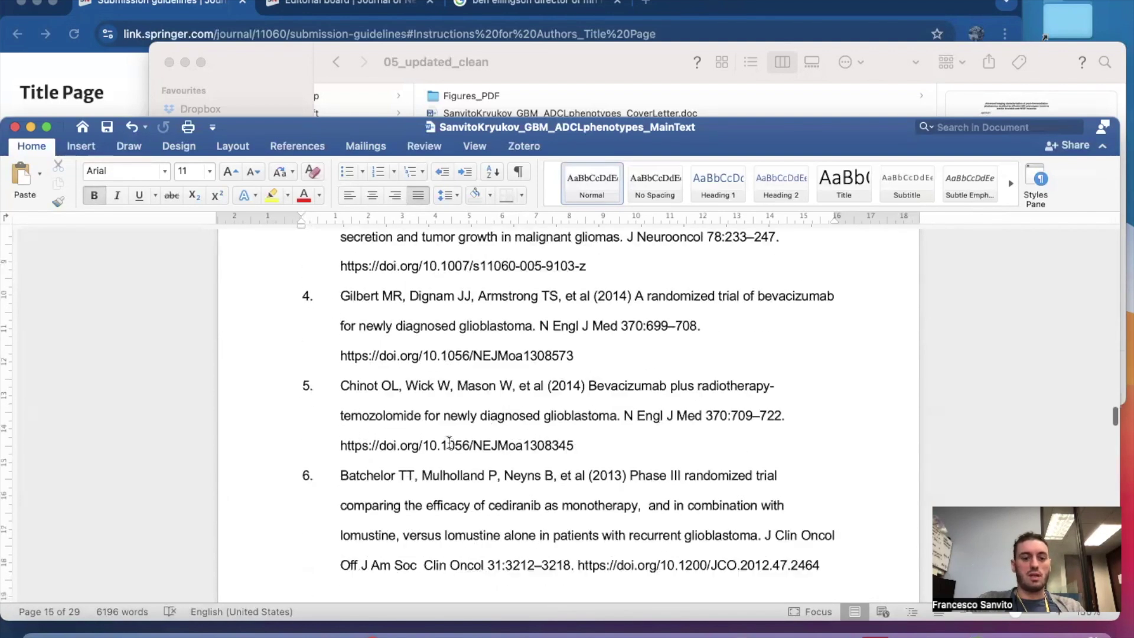
{"action": "scroll", "coordinate": [449, 442], "scroll_direction": "down", "scroll_amount": 20}
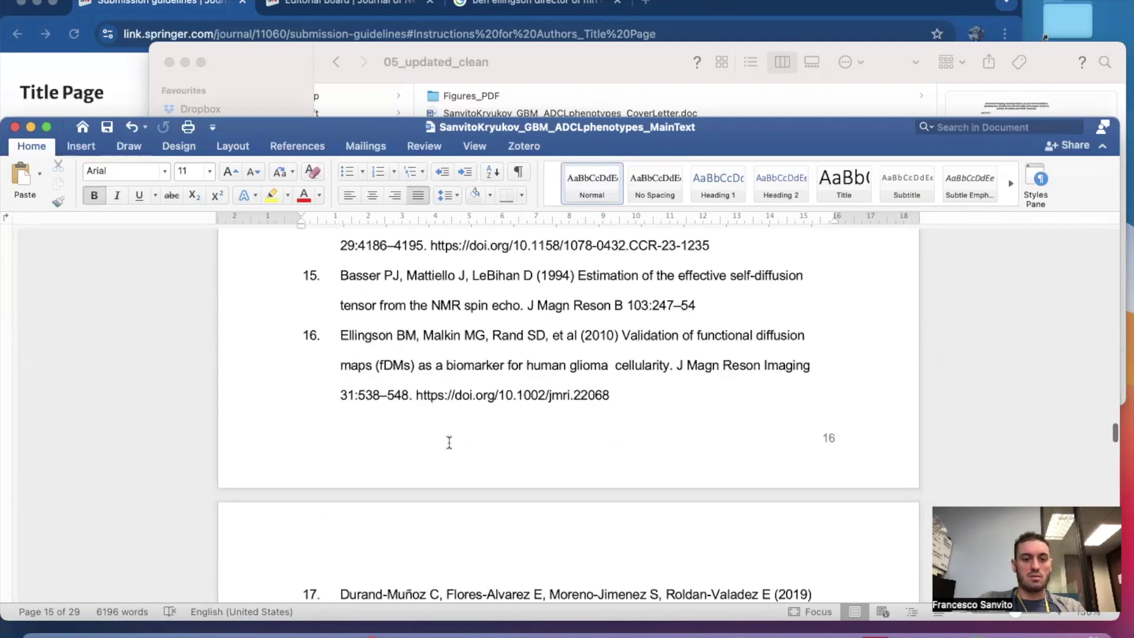
{"action": "scroll", "coordinate": [449, 442], "scroll_direction": "down", "scroll_amount": 20}
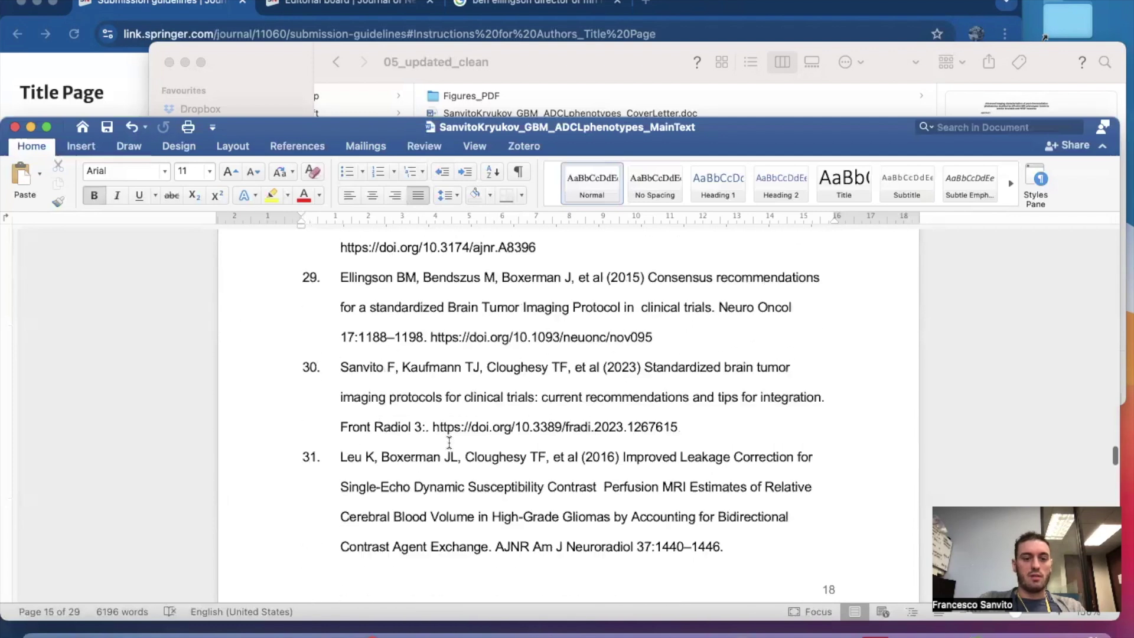
{"action": "scroll", "coordinate": [449, 442], "scroll_direction": "down", "scroll_amount": 20}
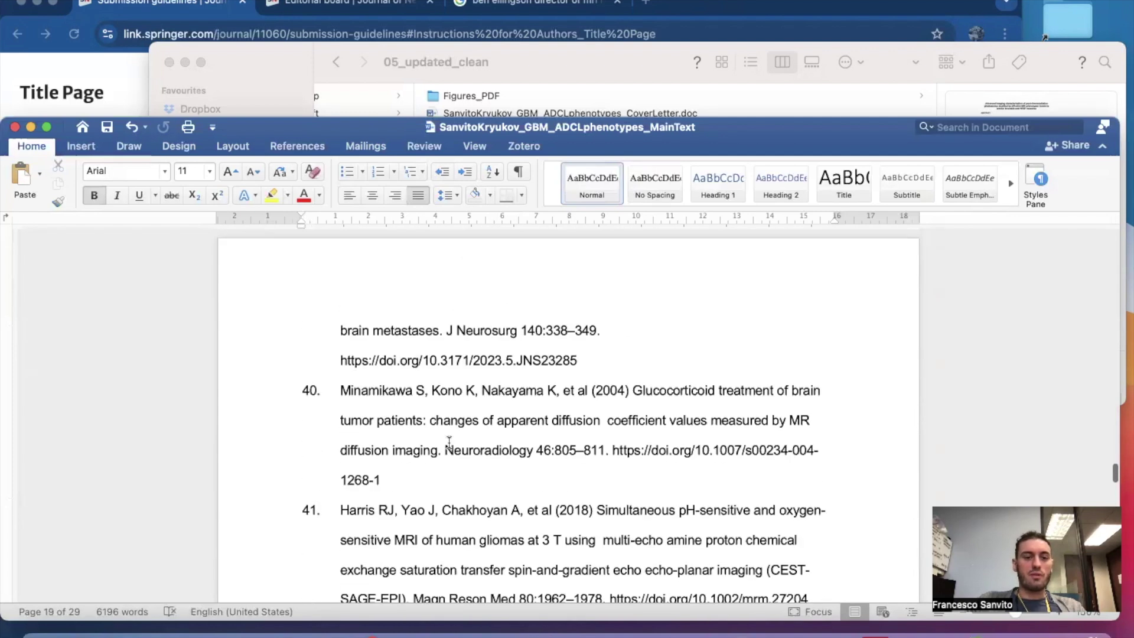
{"action": "scroll", "coordinate": [448, 442], "scroll_direction": "down", "scroll_amount": 20}
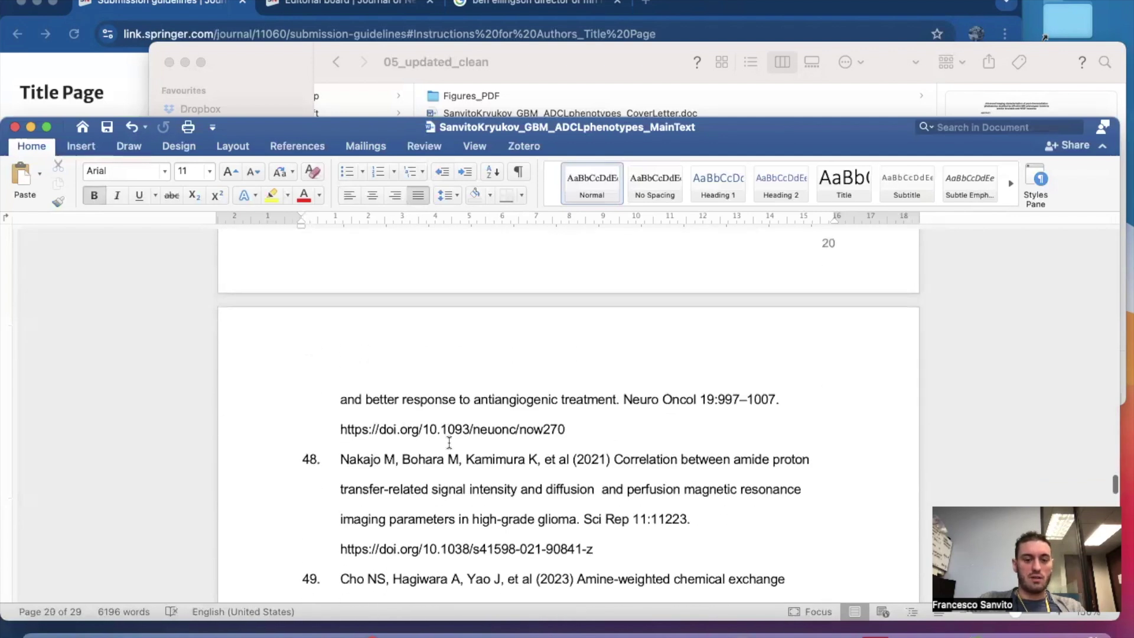
{"action": "scroll", "coordinate": [449, 442], "scroll_direction": "down", "scroll_amount": 20}
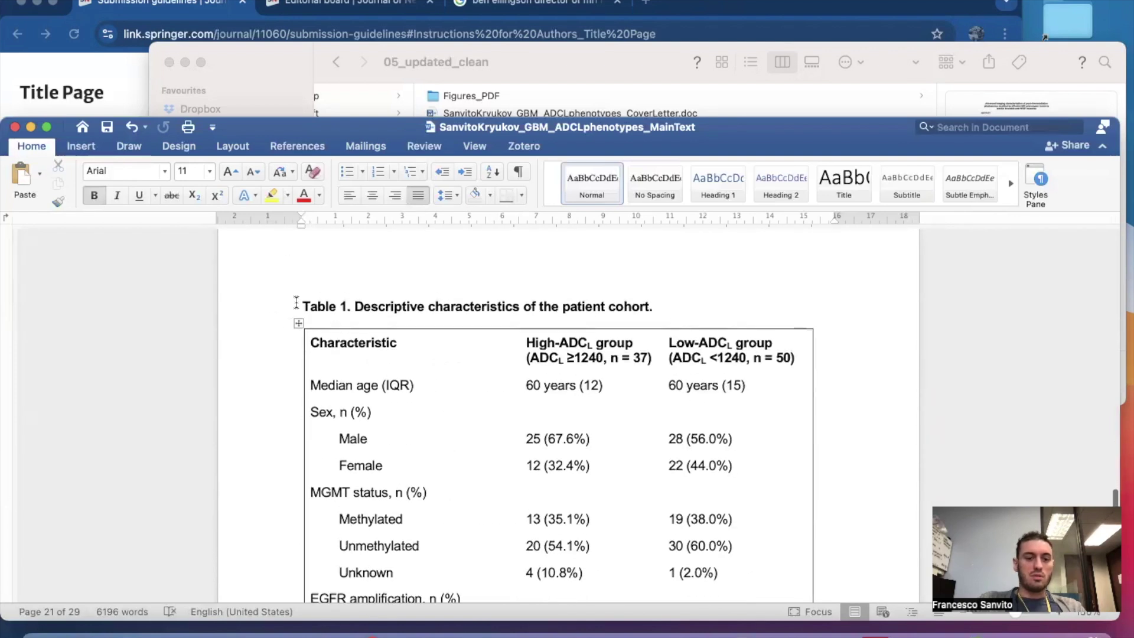
Delete Table 1 from the main text.
{"action": "scroll", "coordinate": [296, 300], "scroll_direction": "down", "scroll_amount": 15}
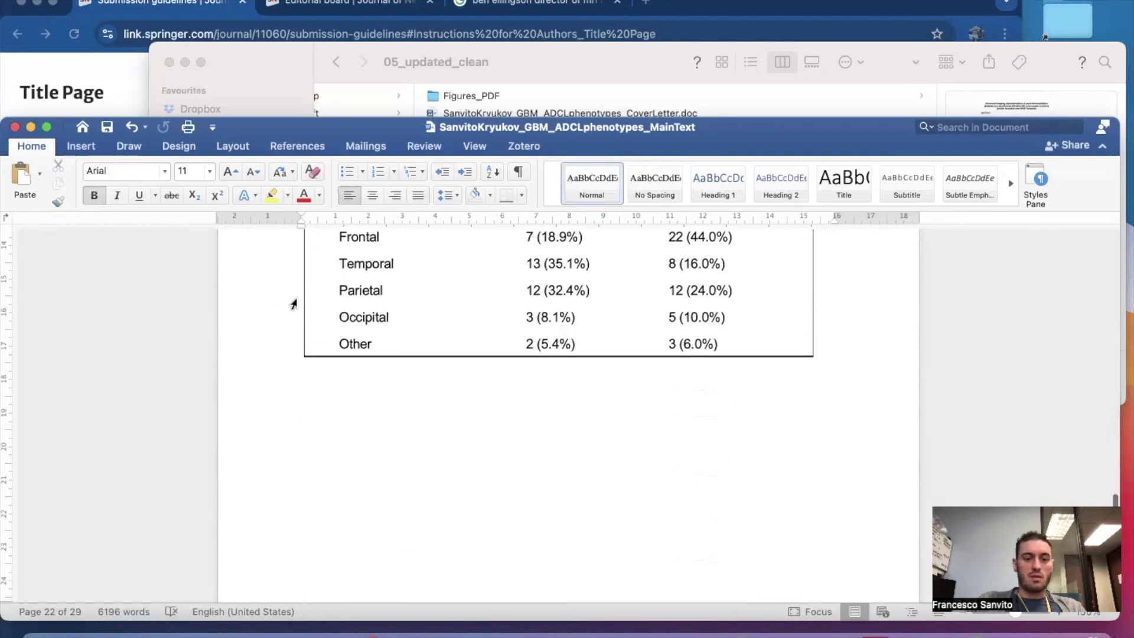
{"action": "scroll", "coordinate": [294, 301], "scroll_direction": "down", "scroll_amount": 8}
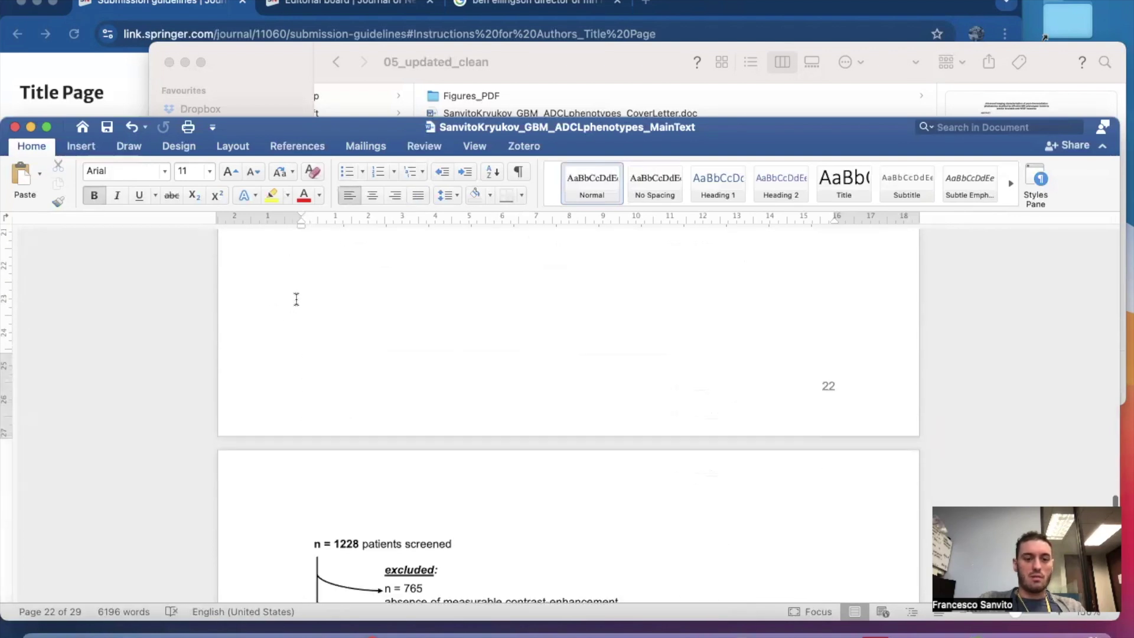
{"action": "left_click", "coordinate": [436, 346], "text": "shift"}
{"action": "scroll", "coordinate": [435, 346], "scroll_direction": "up", "scroll_amount": 4}
{"action": "key", "text": "BackSpace"}
Delete the patient flowchart picture, leaving the Figure 1 caption under FIGURE CAPTIONS.
{"action": "scroll", "coordinate": [413, 413], "scroll_direction": "up", "scroll_amount": 2}
{"action": "left_click", "coordinate": [413, 450]}
{"action": "scroll", "coordinate": [415, 452], "scroll_direction": "down", "scroll_amount": 2}
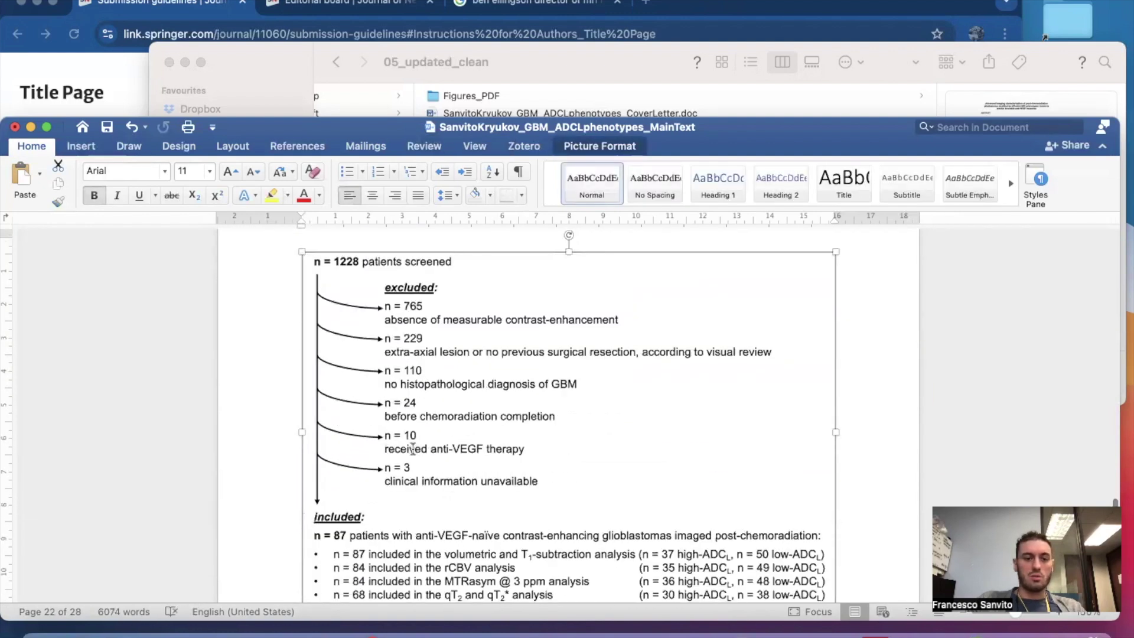
{"action": "key", "text": "BackSpace"}
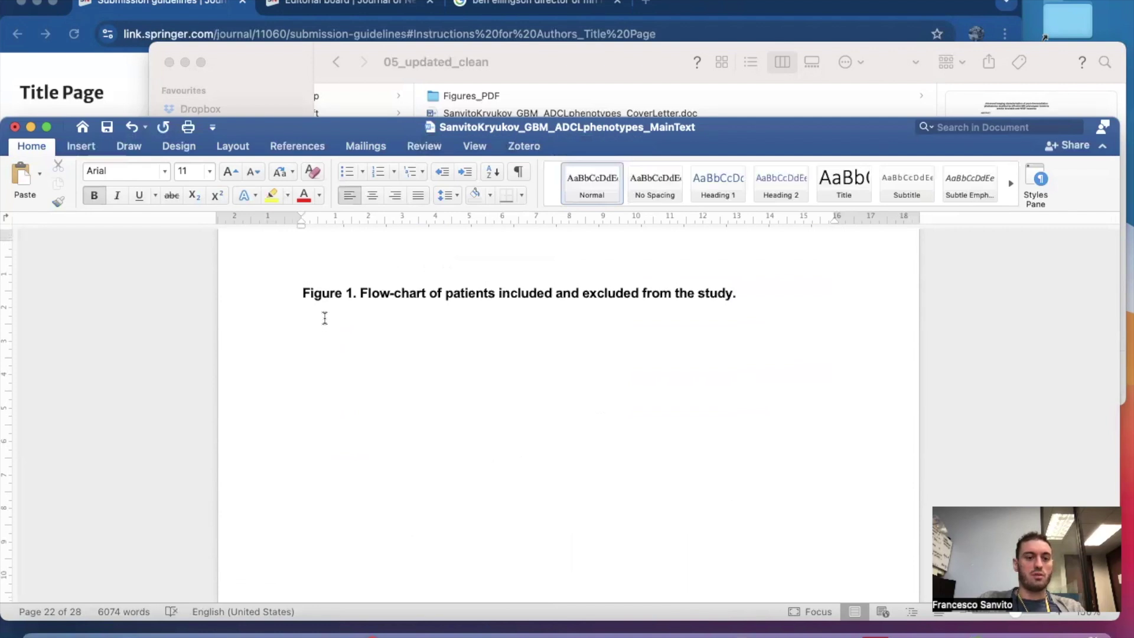
{"action": "scroll", "coordinate": [325, 325], "scroll_direction": "up", "scroll_amount": 2}
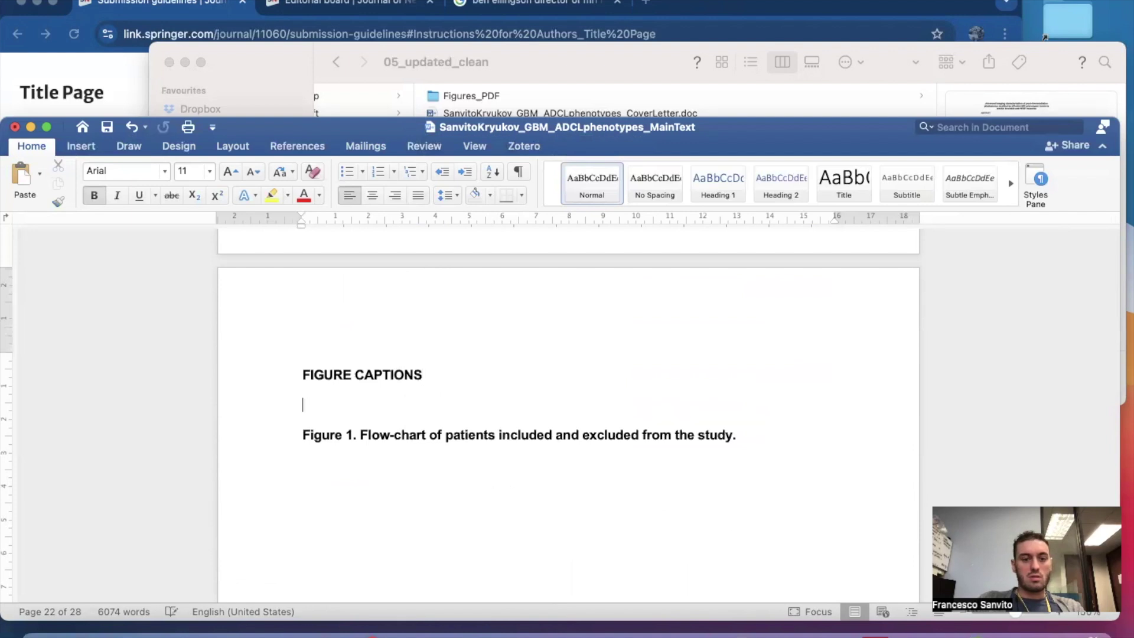
{"action": "scroll", "coordinate": [367, 463], "scroll_direction": "down", "scroll_amount": 2}
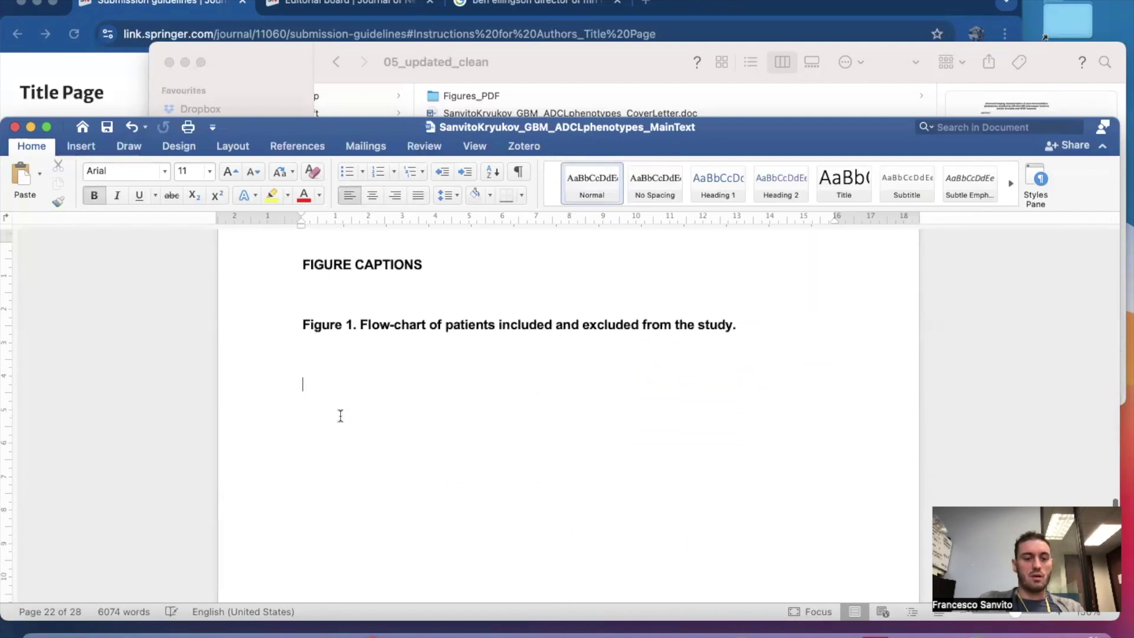
{"action": "scroll", "coordinate": [335, 365], "scroll_direction": "down", "scroll_amount": 4}
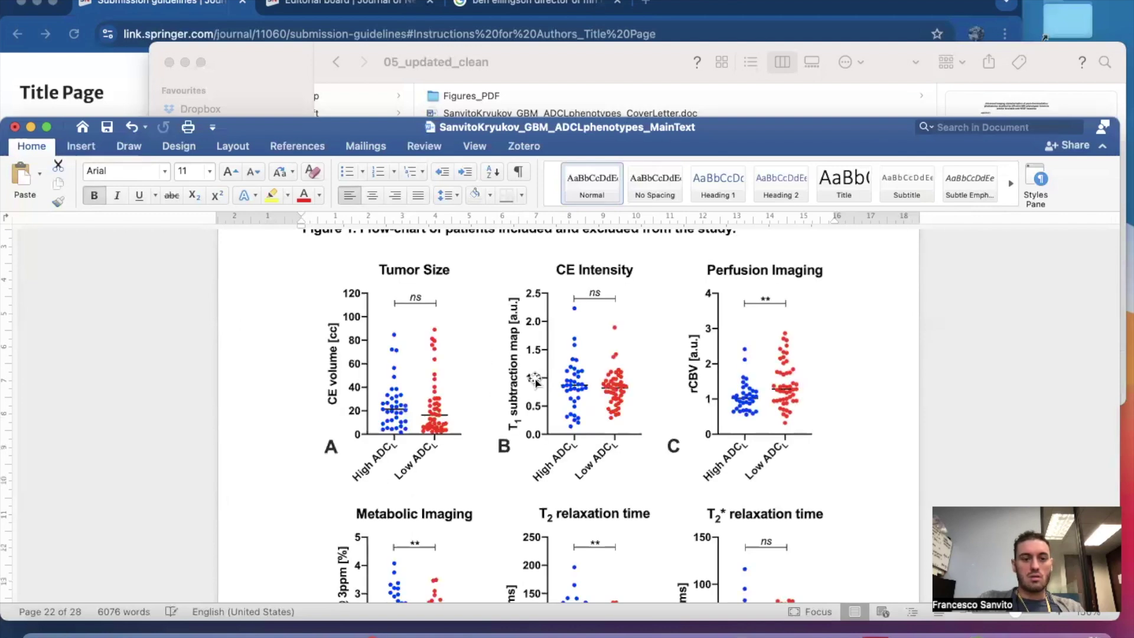
Delete the Figure 2 scatter-plot image.
{"action": "key", "text": "BackSpace"}
{"action": "scroll", "coordinate": [534, 376], "scroll_direction": "down", "scroll_amount": 20}
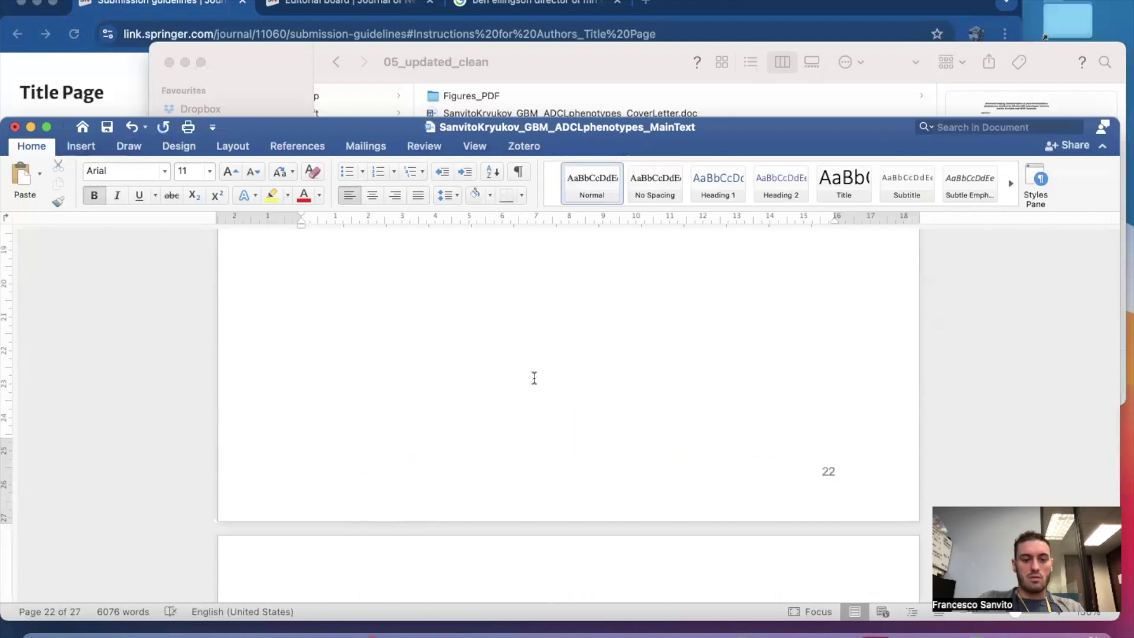
{"action": "scroll", "coordinate": [525, 415], "scroll_direction": "down", "scroll_amount": 20}
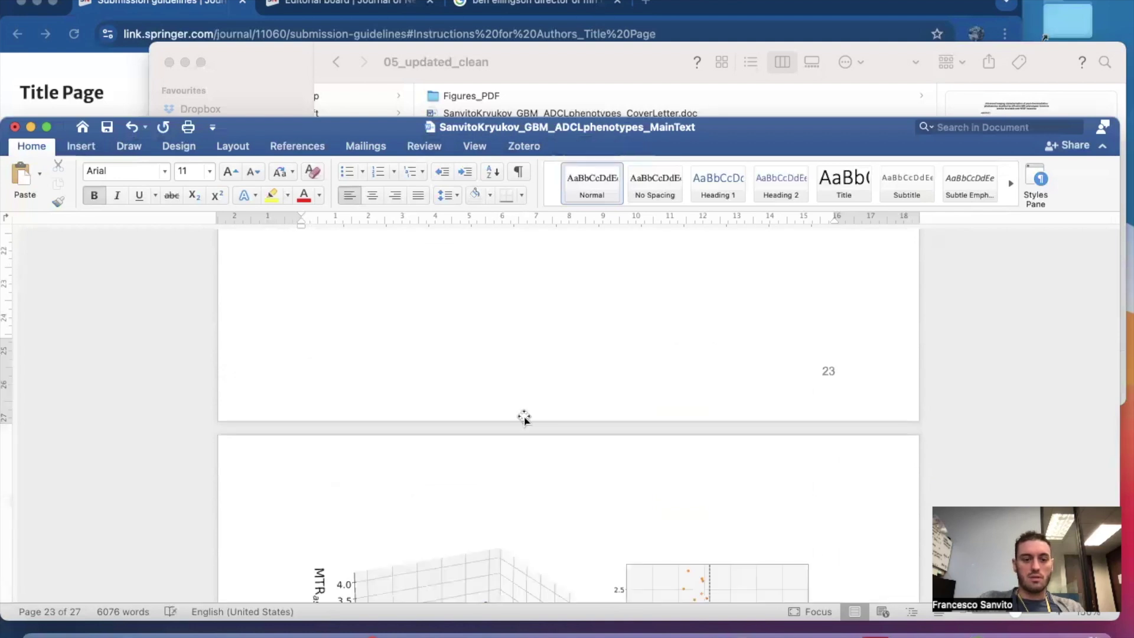
{"action": "scroll", "coordinate": [524, 416], "scroll_direction": "down", "scroll_amount": 10}
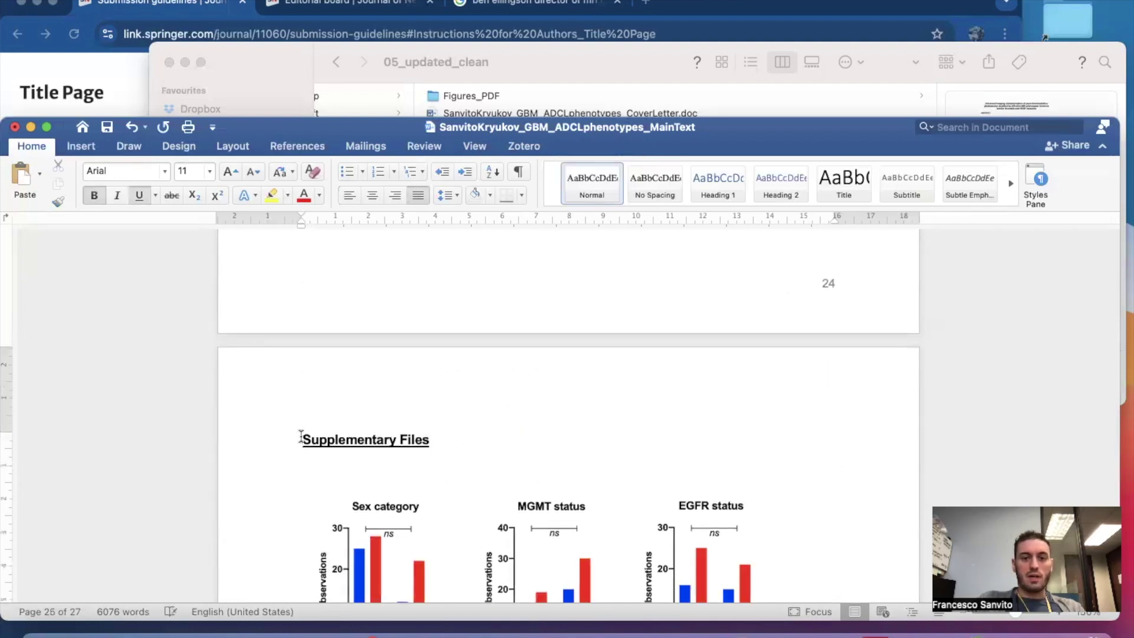
{"action": "scroll", "coordinate": [302, 437], "scroll_direction": "down", "scroll_amount": 5}
{"action": "scroll", "coordinate": [302, 436], "scroll_direction": "down", "scroll_amount": 20}
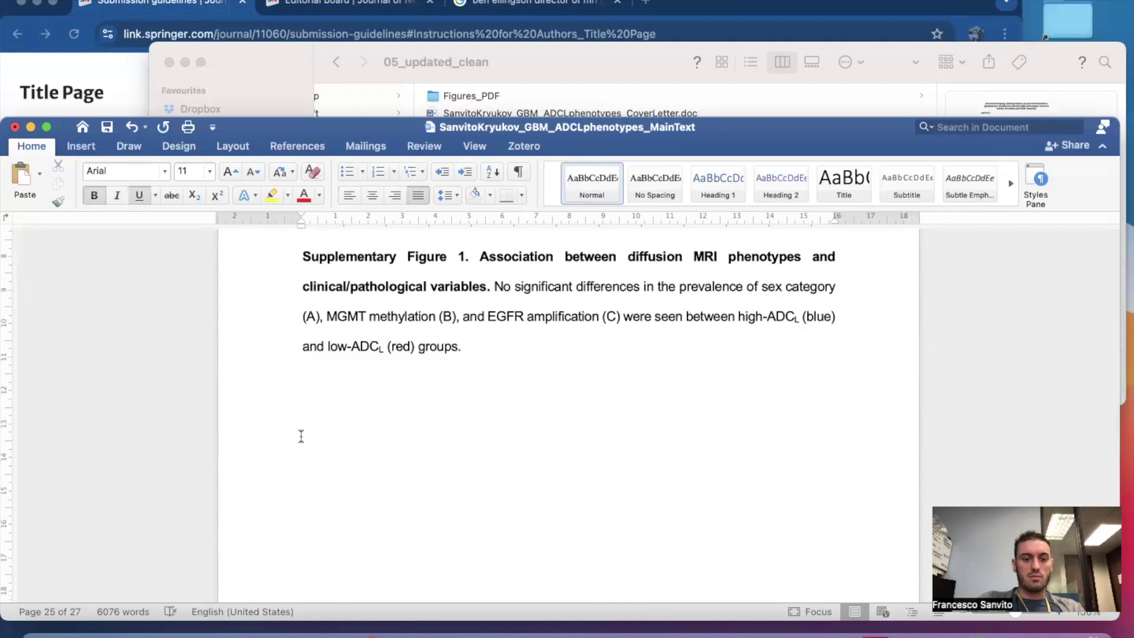
Delete the Supplementary Files section through the document's end, plus the leftover blank page.
{"action": "scroll", "coordinate": [302, 436], "scroll_direction": "up", "scroll_amount": 8}
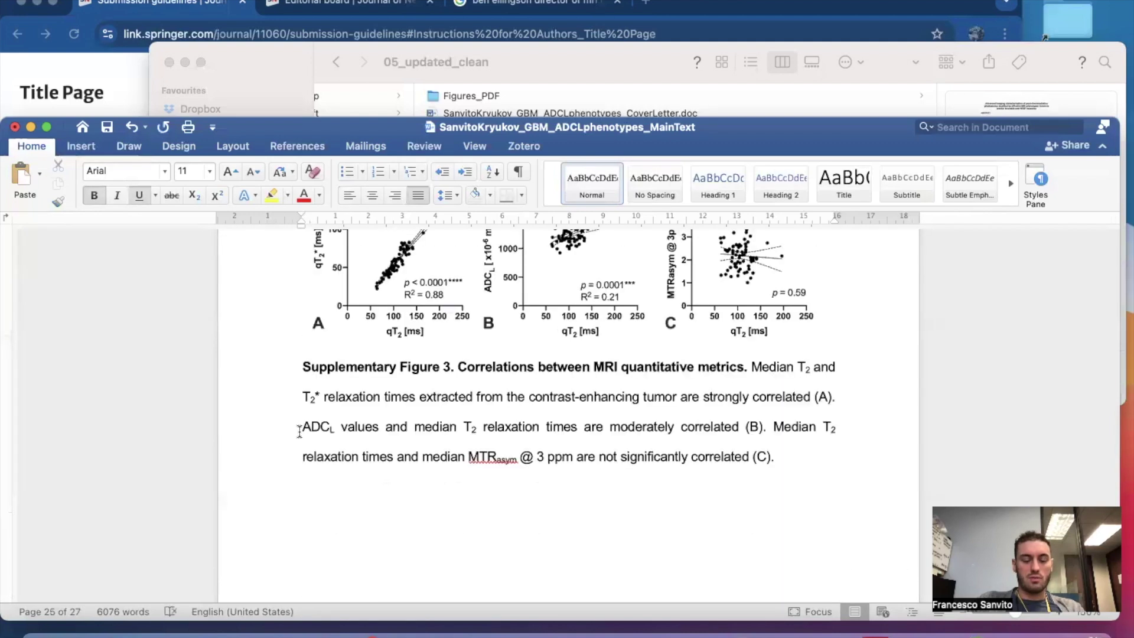
{"action": "left_click", "coordinate": [409, 549], "text": "shift"}
{"action": "key", "text": "BackSpace"}
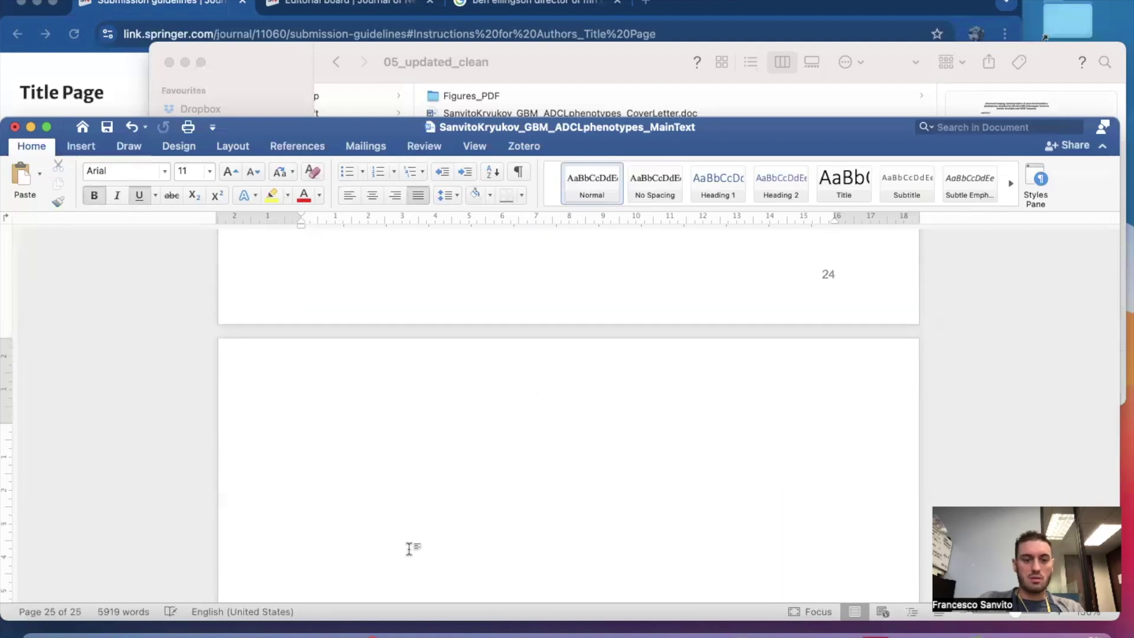
{"action": "key", "text": "BackSpace"}
{"action": "scroll", "coordinate": [568, 414], "scroll_direction": "up", "scroll_amount": 15}
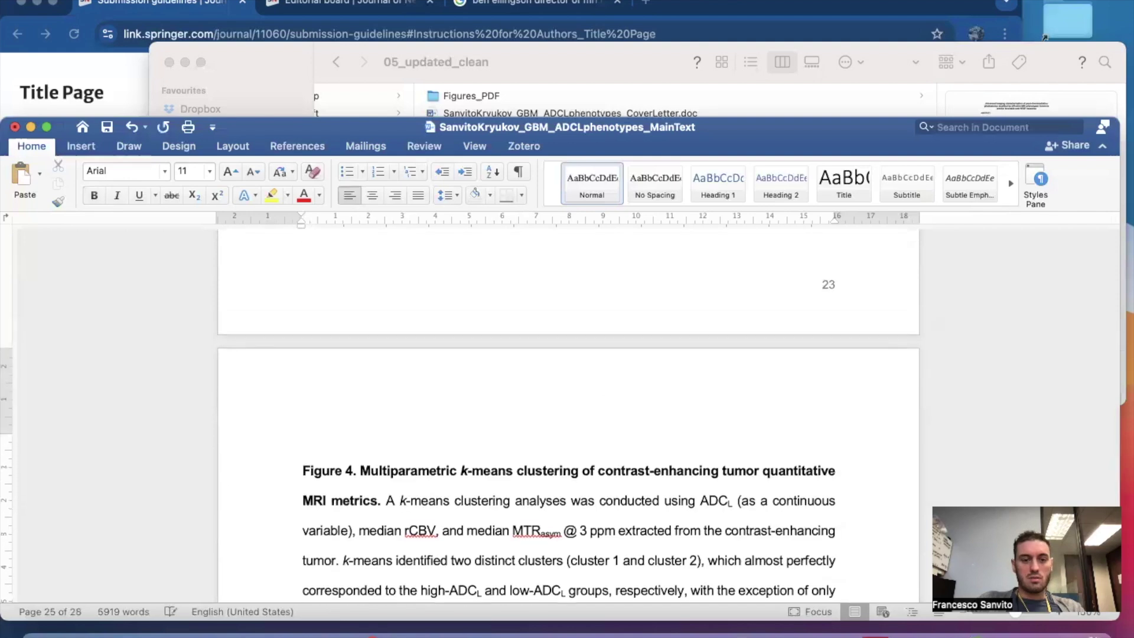
{"action": "scroll", "coordinate": [275, 494], "scroll_direction": "up", "scroll_amount": 2}
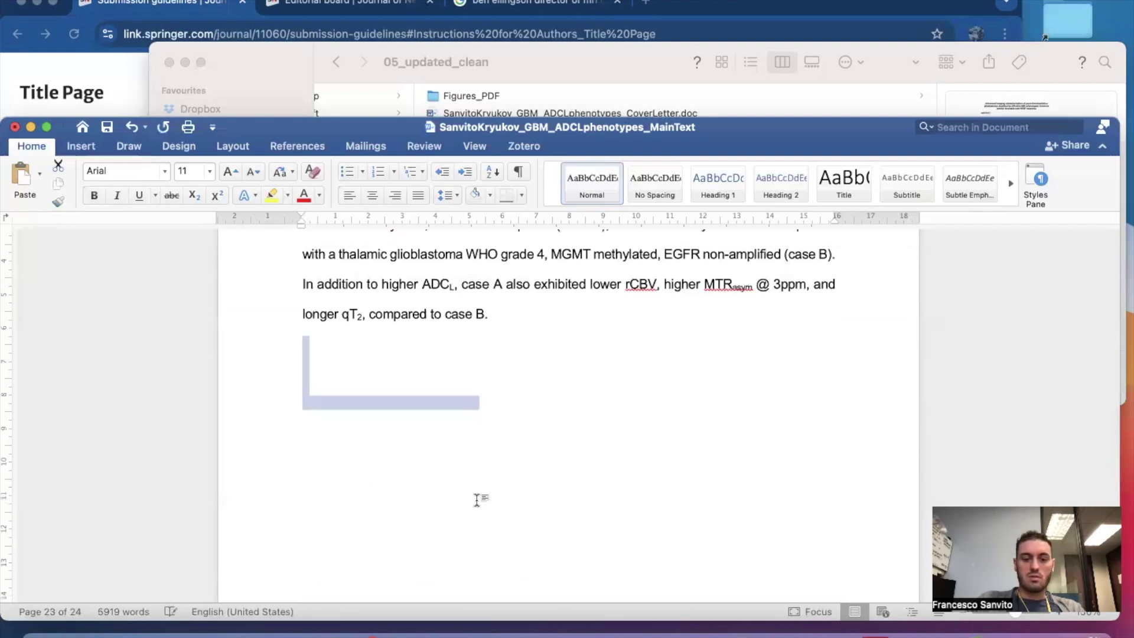
Remove the blank space around the Figure 3 caption and the empty final page.
{"action": "key", "text": "BackSpace"}
{"action": "scroll", "coordinate": [477, 500], "scroll_direction": "up", "scroll_amount": 15}
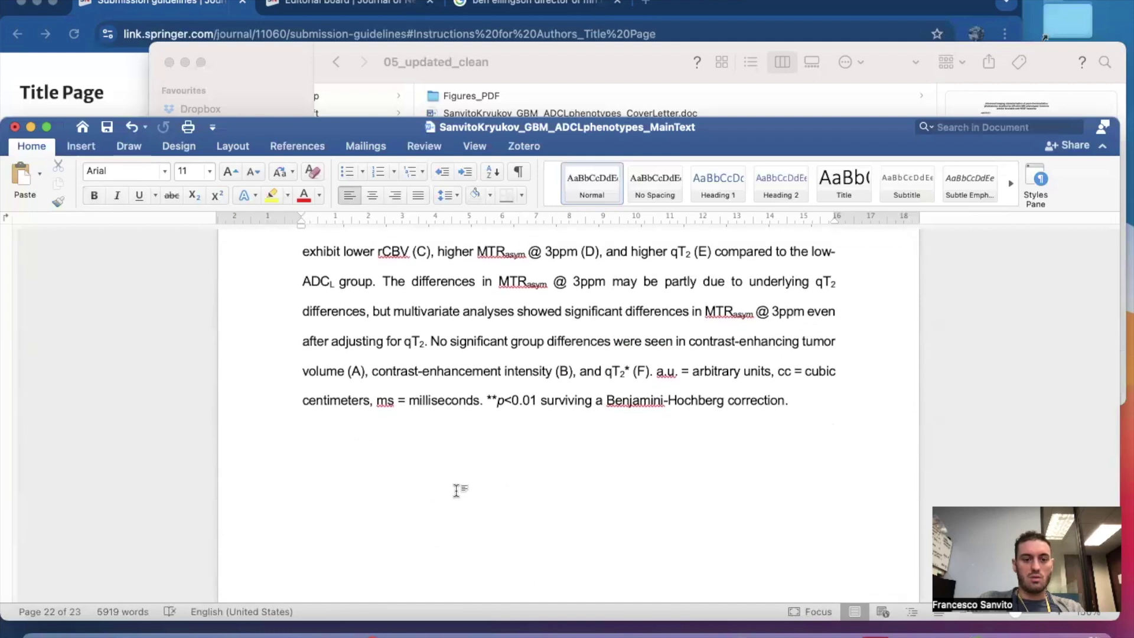
{"action": "key", "text": "BackSpace"}
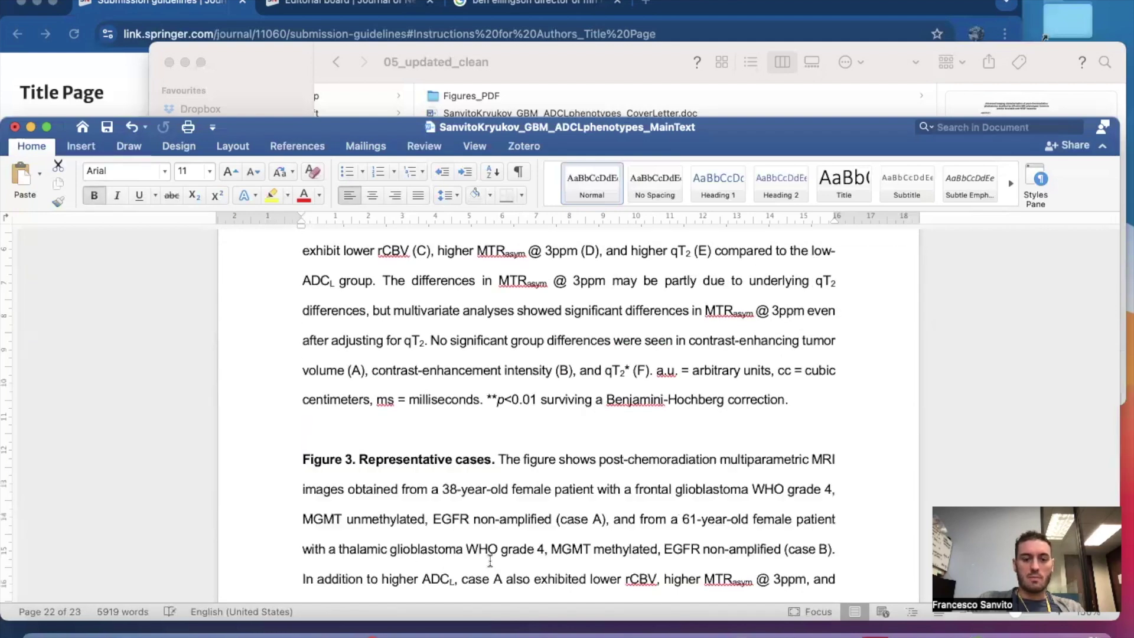
{"action": "scroll", "coordinate": [490, 560], "scroll_direction": "up", "scroll_amount": 8}
{"action": "scroll", "coordinate": [370, 365], "scroll_direction": "down", "scroll_amount": 4}
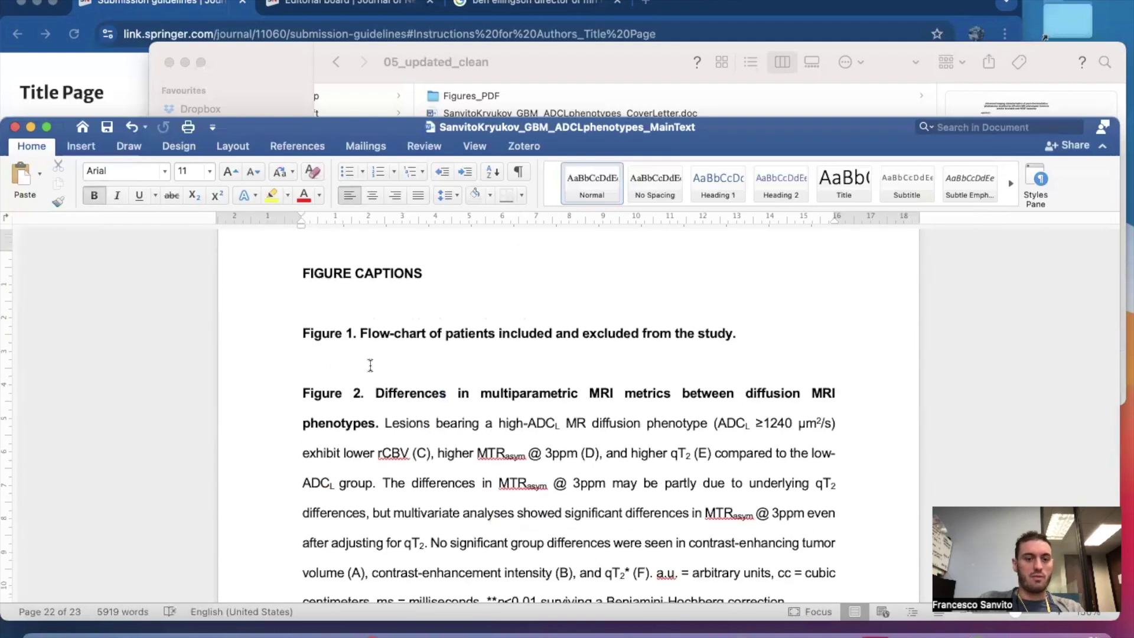
{"action": "scroll", "coordinate": [340, 390], "scroll_direction": "down", "scroll_amount": 15}
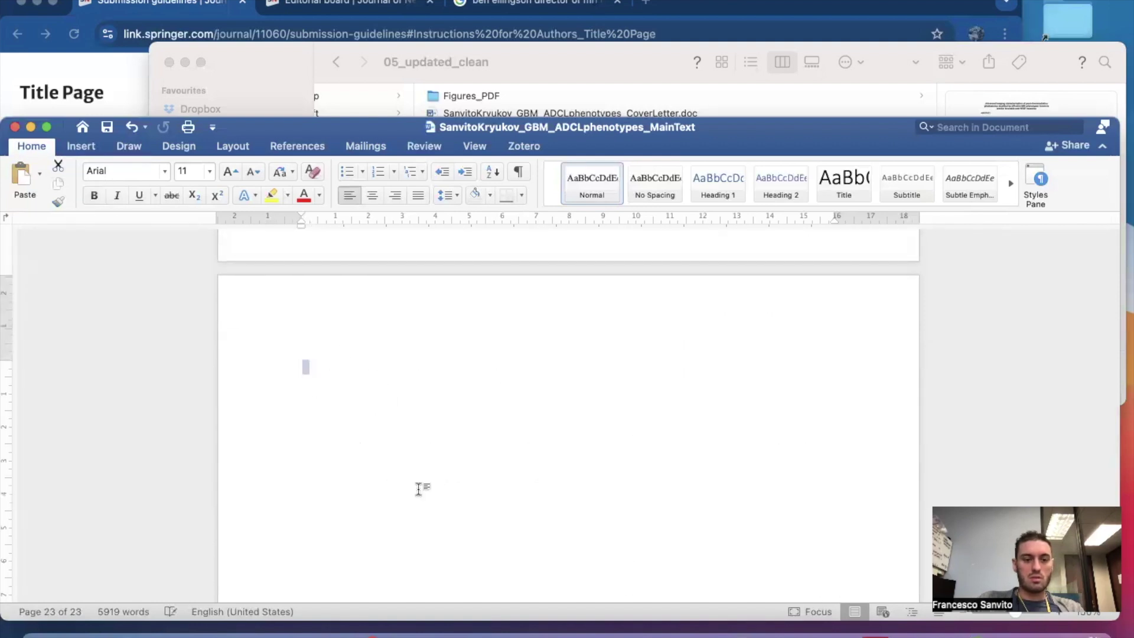
{"action": "key", "text": "BackSpace"}
Scroll back to the start to confirm the title is followed by the ABSTRACT.
{"action": "scroll", "coordinate": [419, 489], "scroll_direction": "up", "scroll_amount": 10}
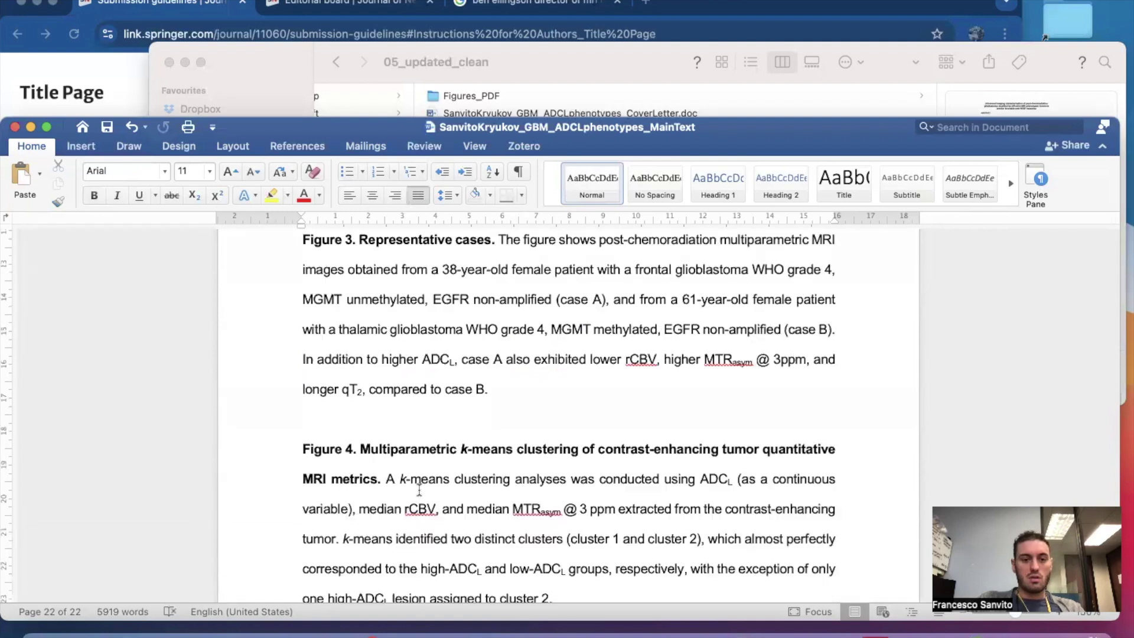
{"action": "scroll", "coordinate": [571, 416], "scroll_direction": "up", "scroll_amount": 20}
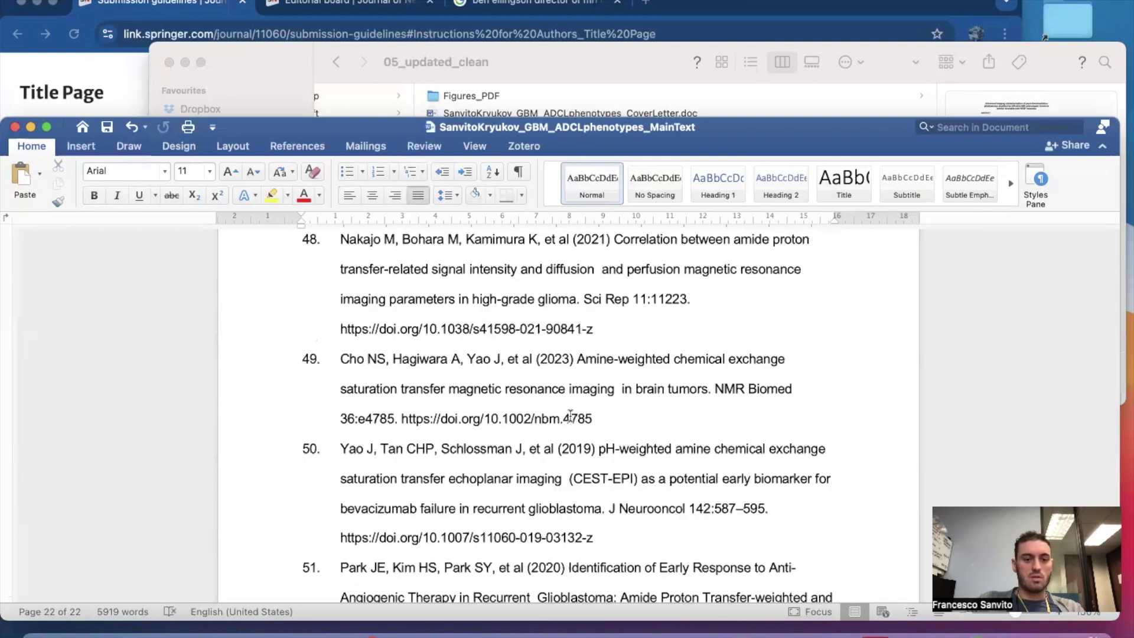
{"action": "scroll", "coordinate": [570, 416], "scroll_direction": "up", "scroll_amount": 20}
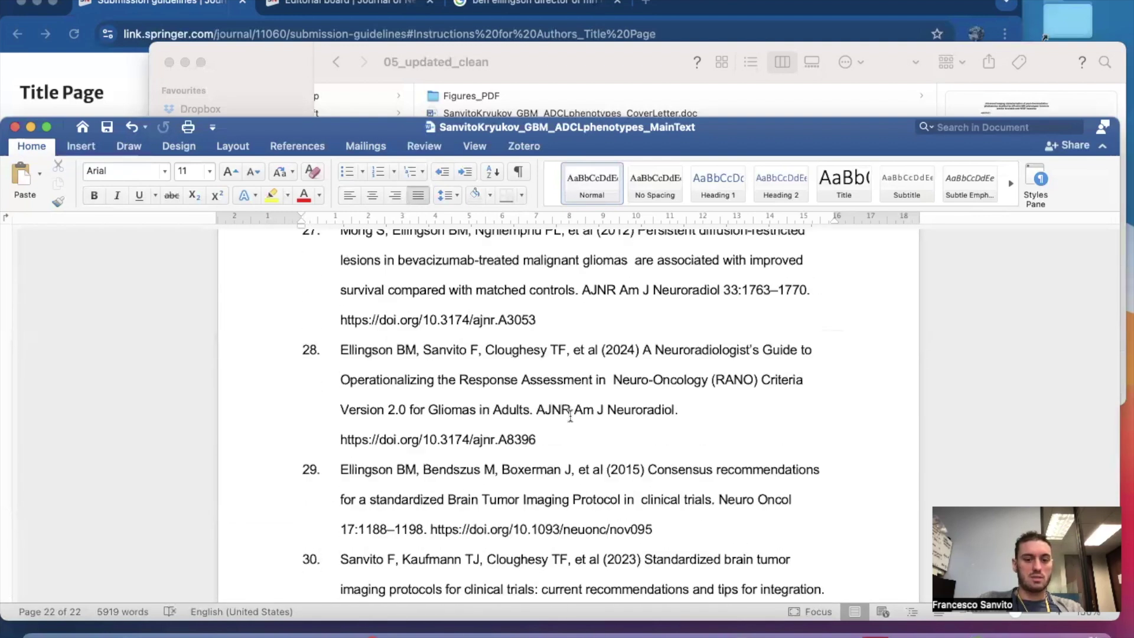
{"action": "scroll", "coordinate": [570, 415], "scroll_direction": "up", "scroll_amount": 20}
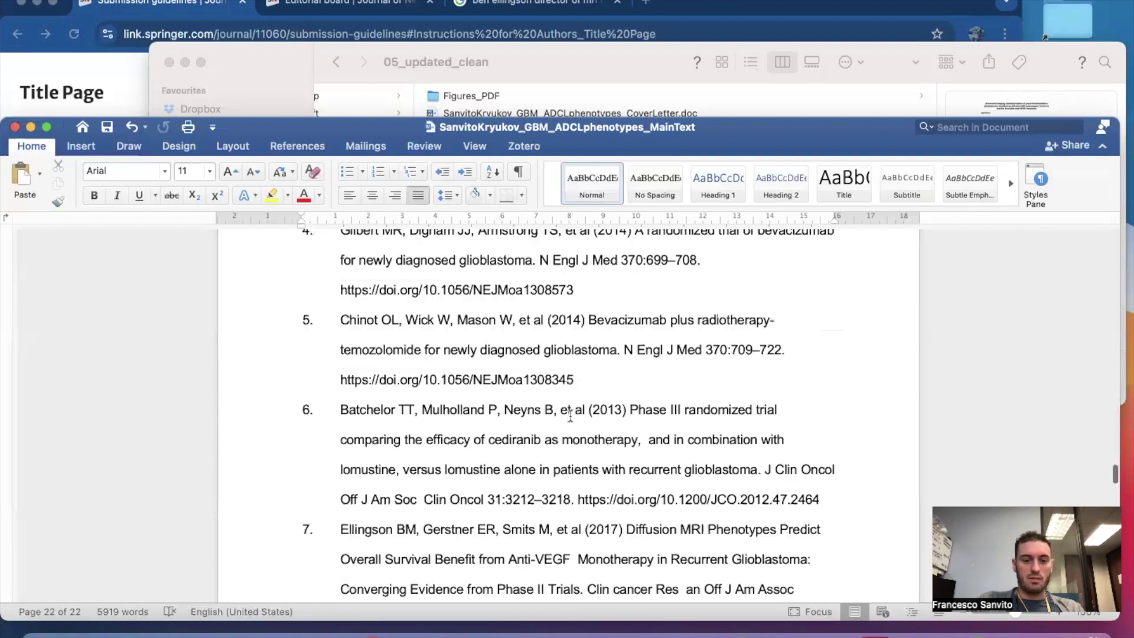
{"action": "scroll", "coordinate": [571, 416], "scroll_direction": "up", "scroll_amount": 20}
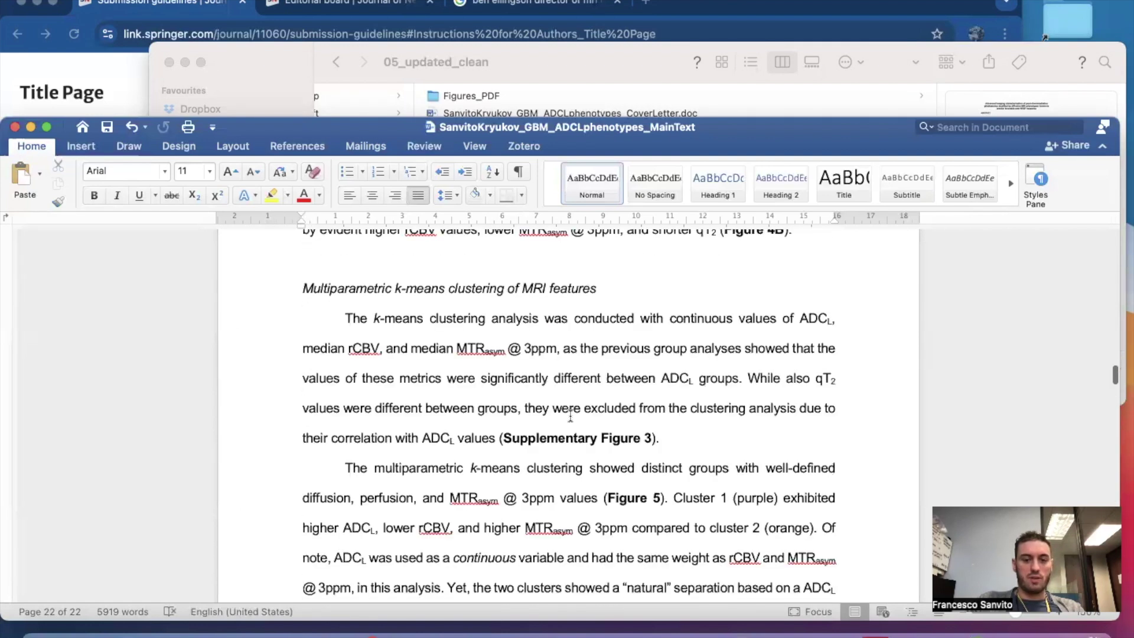
{"action": "scroll", "coordinate": [571, 415], "scroll_direction": "up", "scroll_amount": 20}
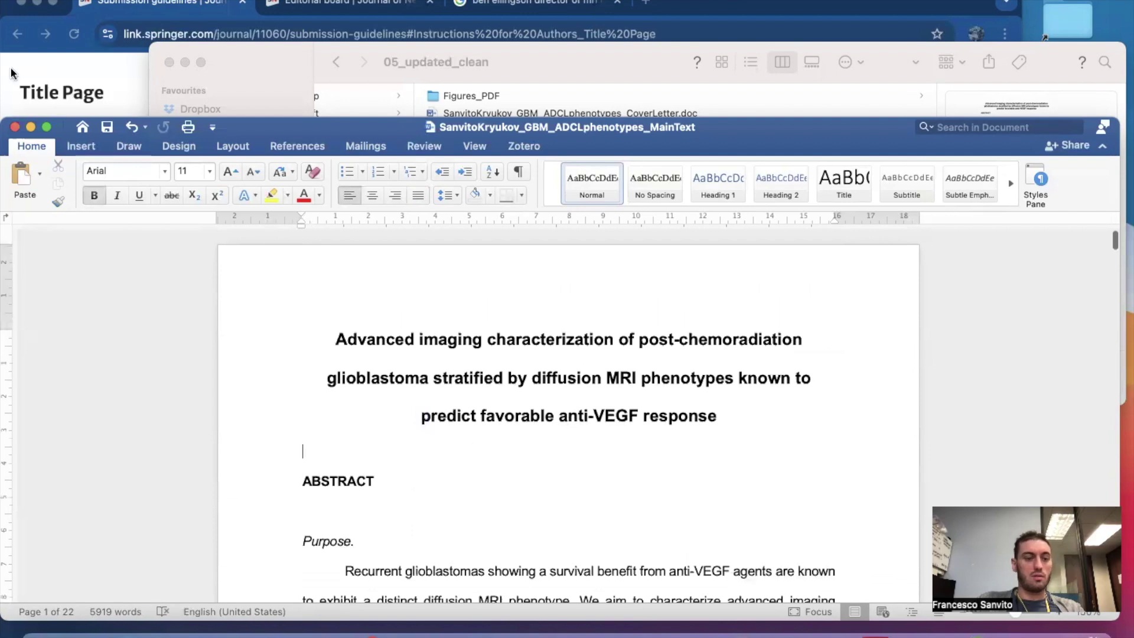
Close MainText, duplicate Draft_v2.docx and rename the copy to end in _Supplements.docx.
{"action": "left_click", "coordinate": [16, 127]}
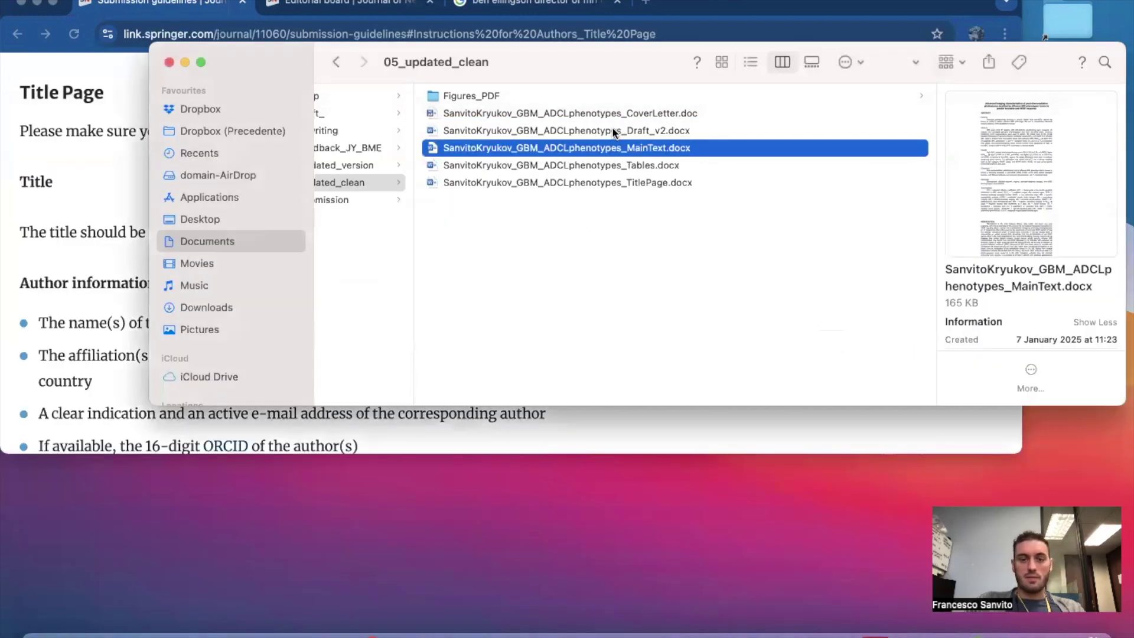
{"action": "left_click", "coordinate": [613, 130]}
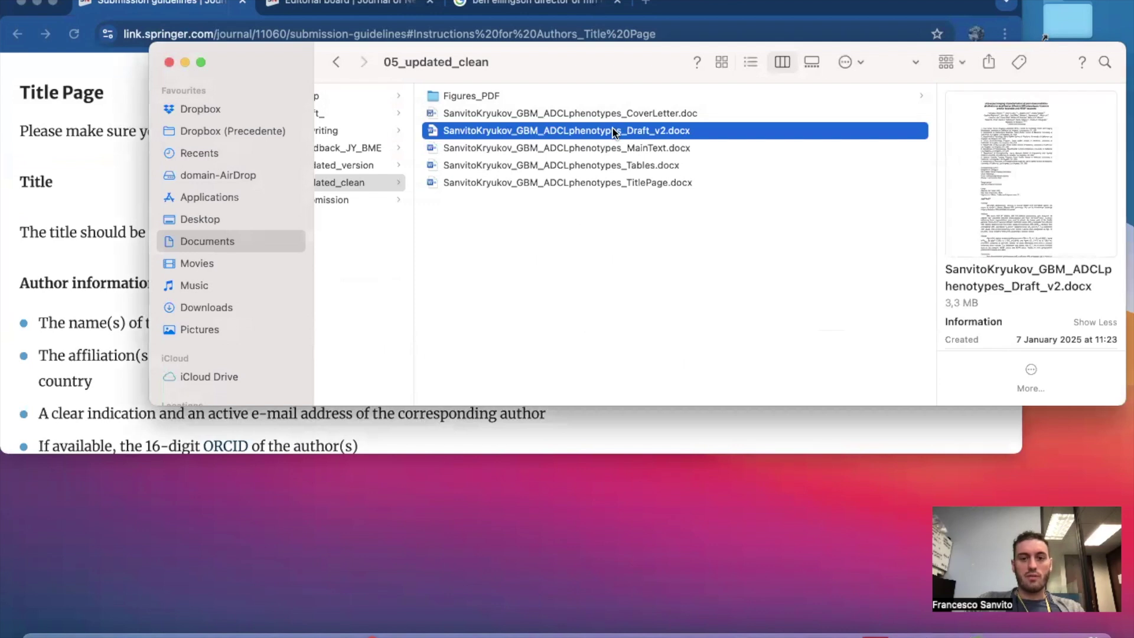
{"action": "key", "text": "super+d"}
{"action": "key", "text": "Return"}
{"action": "left_click_drag", "start_coordinate": [654, 134], "coordinate": [686, 136]}
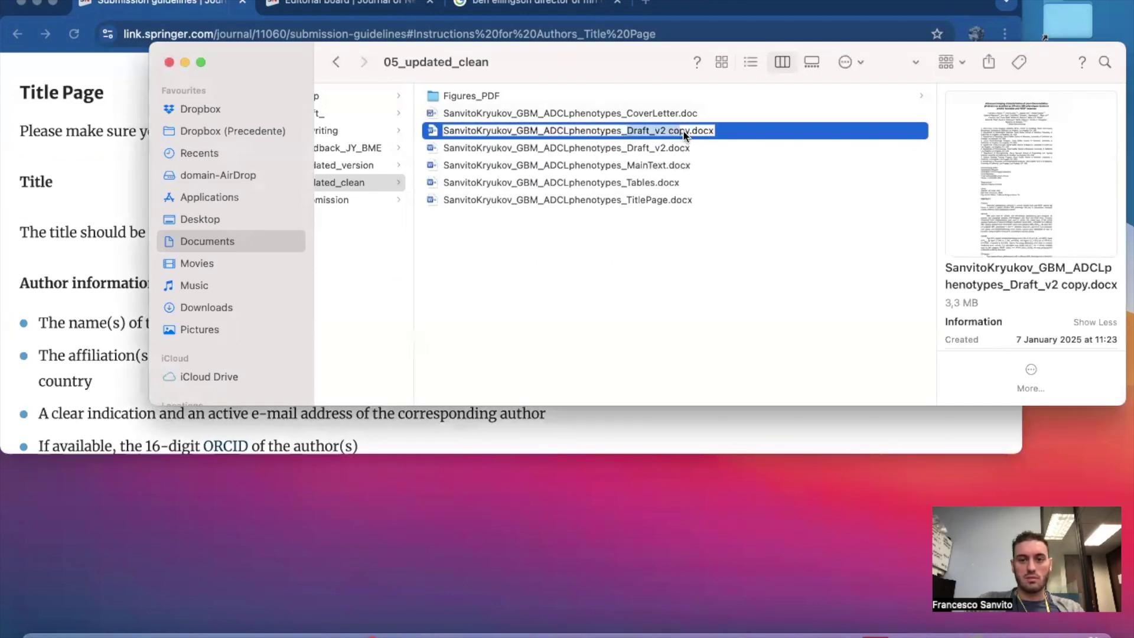
{"action": "type", "text": "Supplemen"}
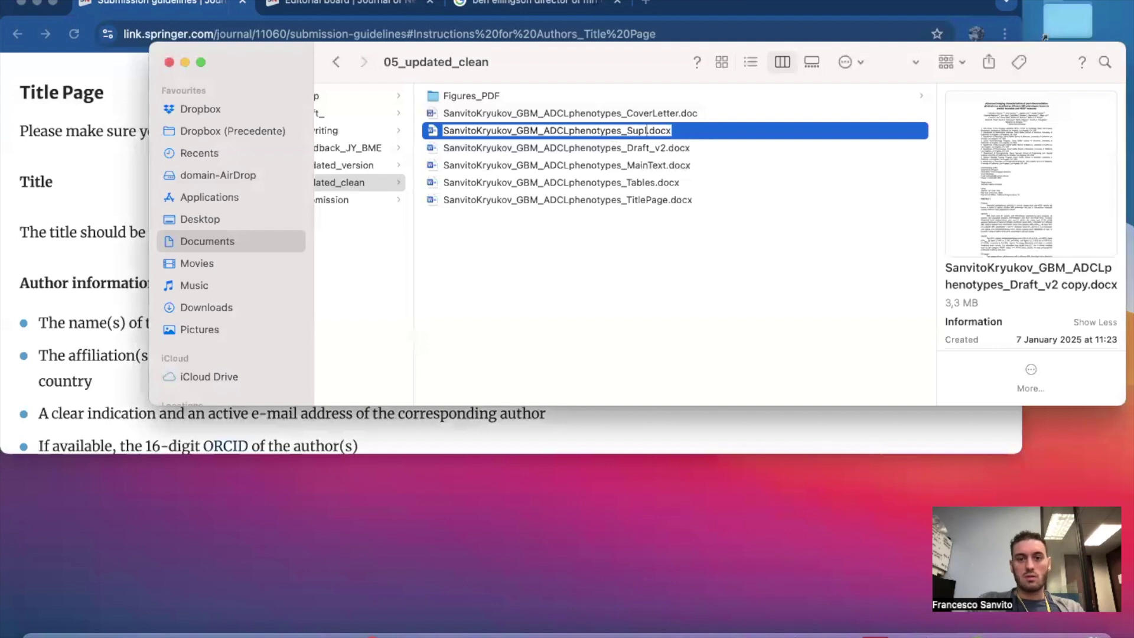
{"action": "type", "text": "ts"}
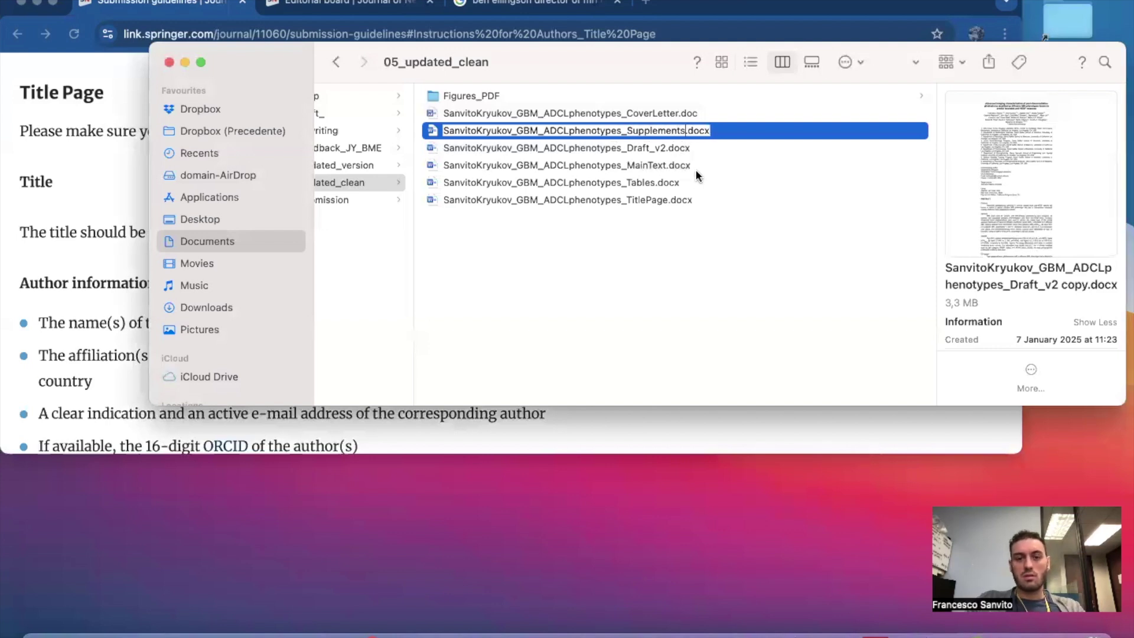
{"action": "key", "text": "Return"}
{"action": "key", "text": "Up"}
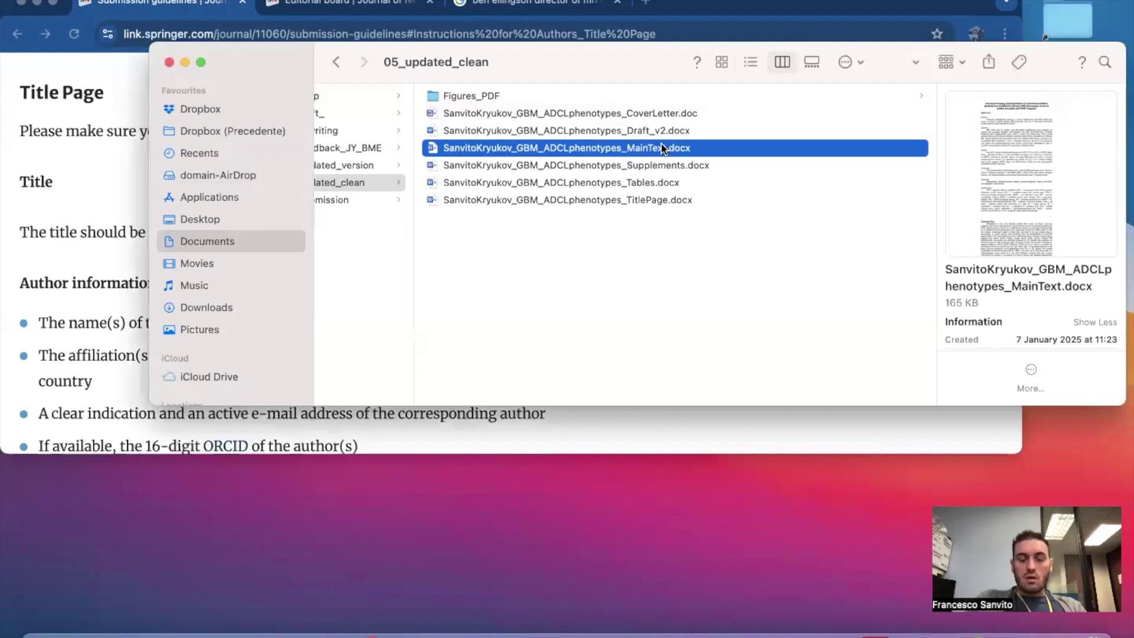
Move the MainText, Tables and TitlePage .docx files together into the 06_submission folder.
{"action": "left_click", "coordinate": [654, 183], "text": "super"}
{"action": "left_click", "coordinate": [655, 199], "text": "super"}
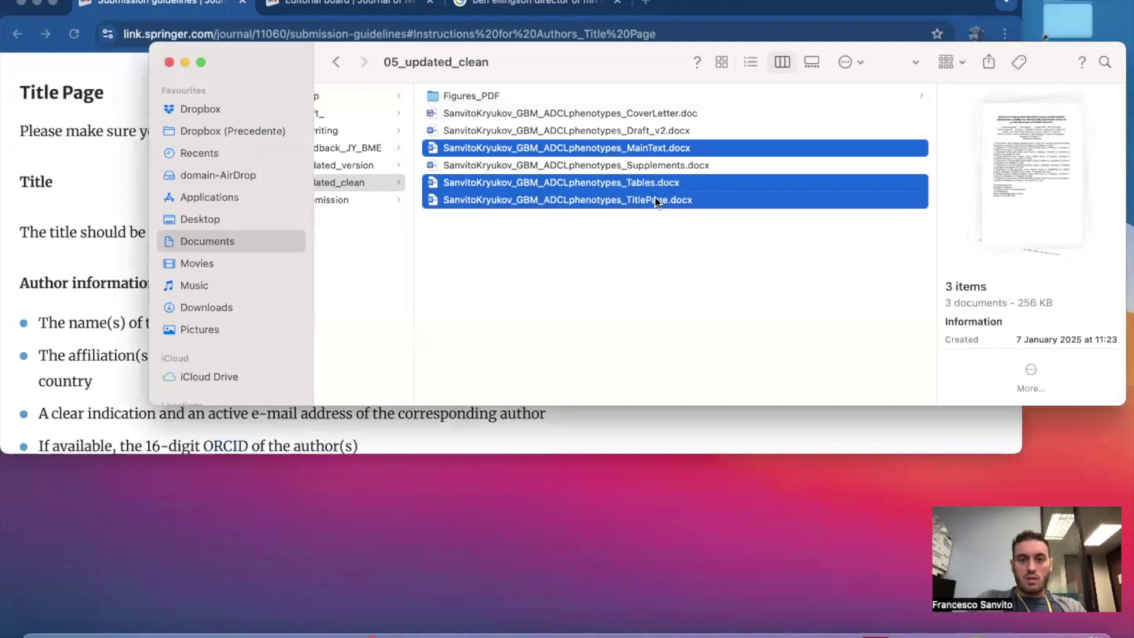
{"action": "scroll", "coordinate": [648, 235], "scroll_direction": "left", "scroll_amount": 3}
{"action": "scroll", "coordinate": [648, 235], "scroll_direction": "left", "scroll_amount": 3}
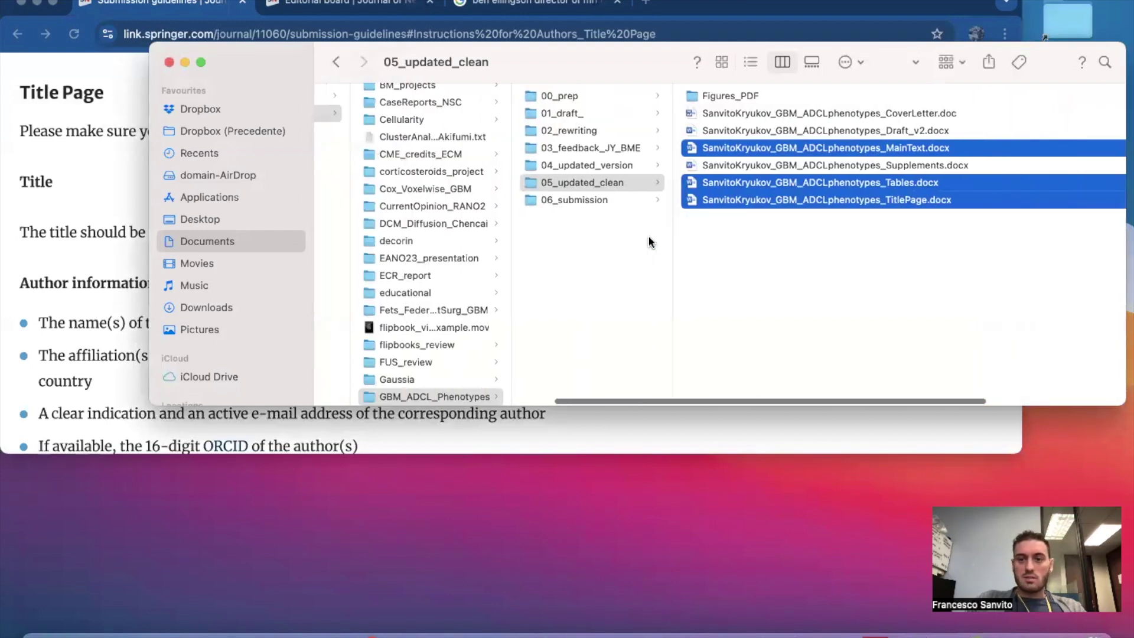
{"action": "left_click_drag", "start_coordinate": [732, 186], "coordinate": [584, 200]}
Widen the 06_submission file column to confirm the full document names.
{"action": "left_click", "coordinate": [780, 270]}
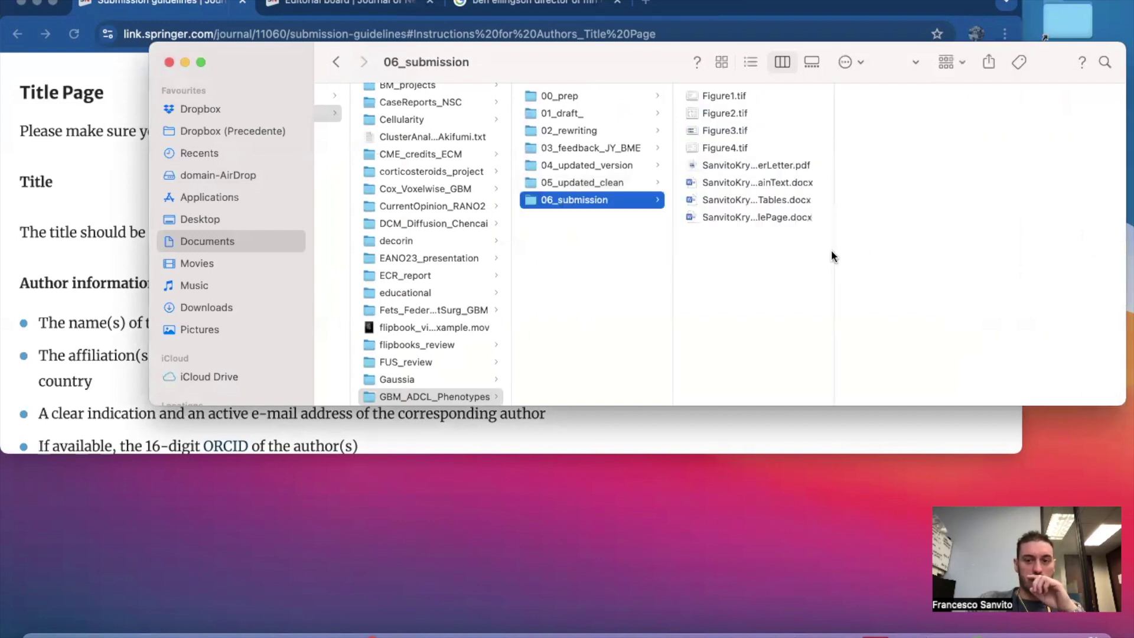
{"action": "left_click_drag", "start_coordinate": [842, 245], "coordinate": [1029, 253]}
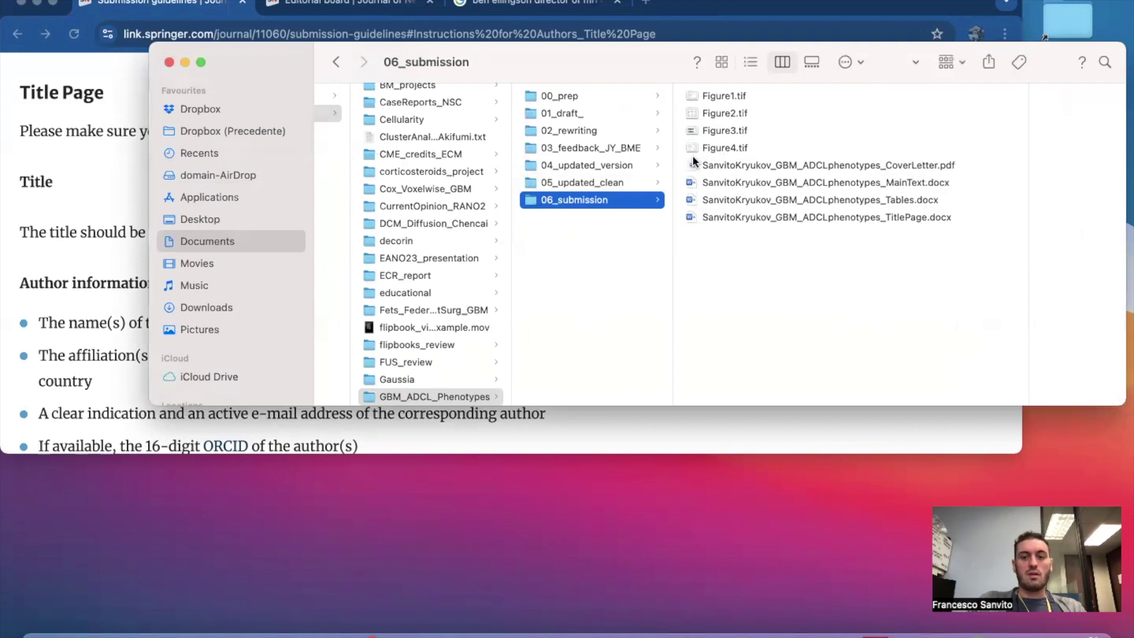
{"action": "left_click", "coordinate": [600, 184]}
{"action": "left_click", "coordinate": [594, 200]}
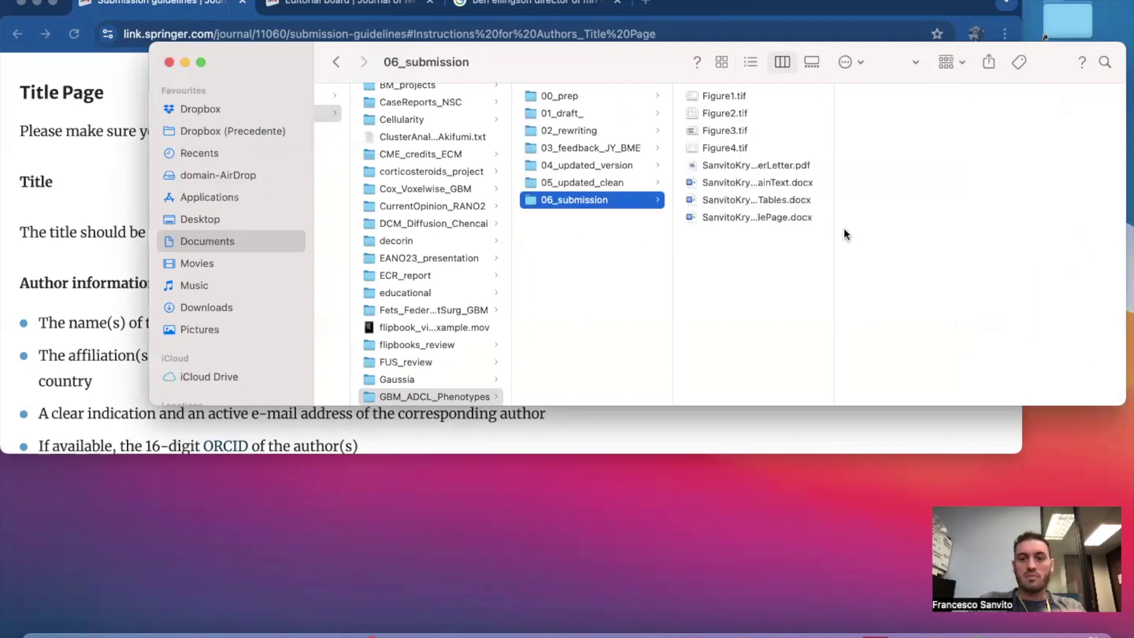
{"action": "left_click_drag", "start_coordinate": [835, 223], "coordinate": [994, 215]}
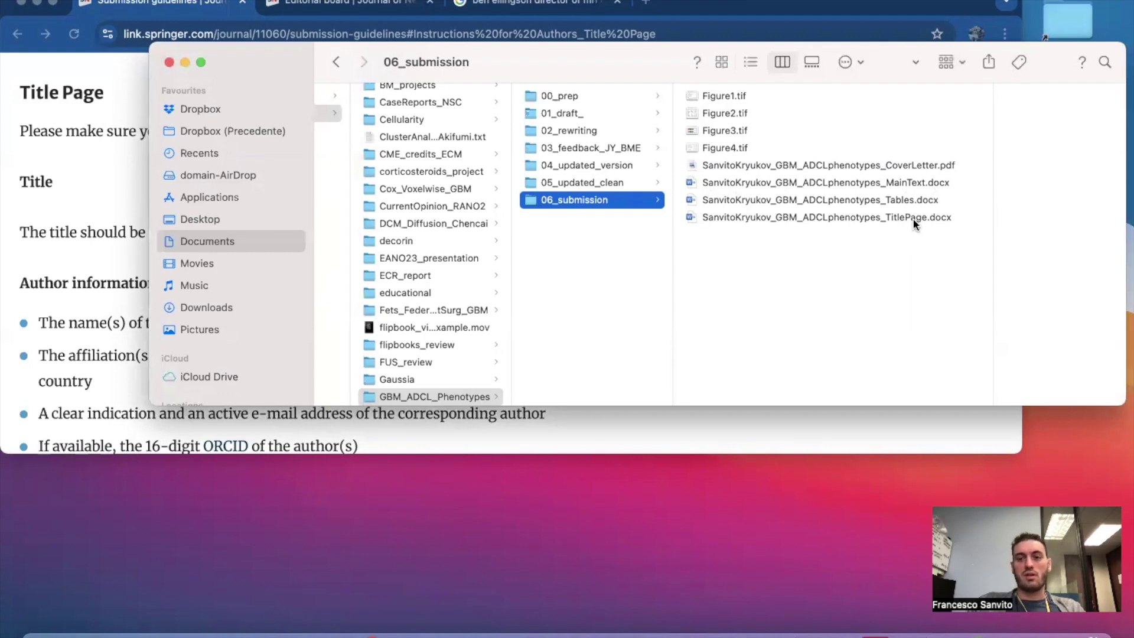
Open Supplements.docx from the 05_updated_clean folder in Word.
{"action": "left_click", "coordinate": [589, 183]}
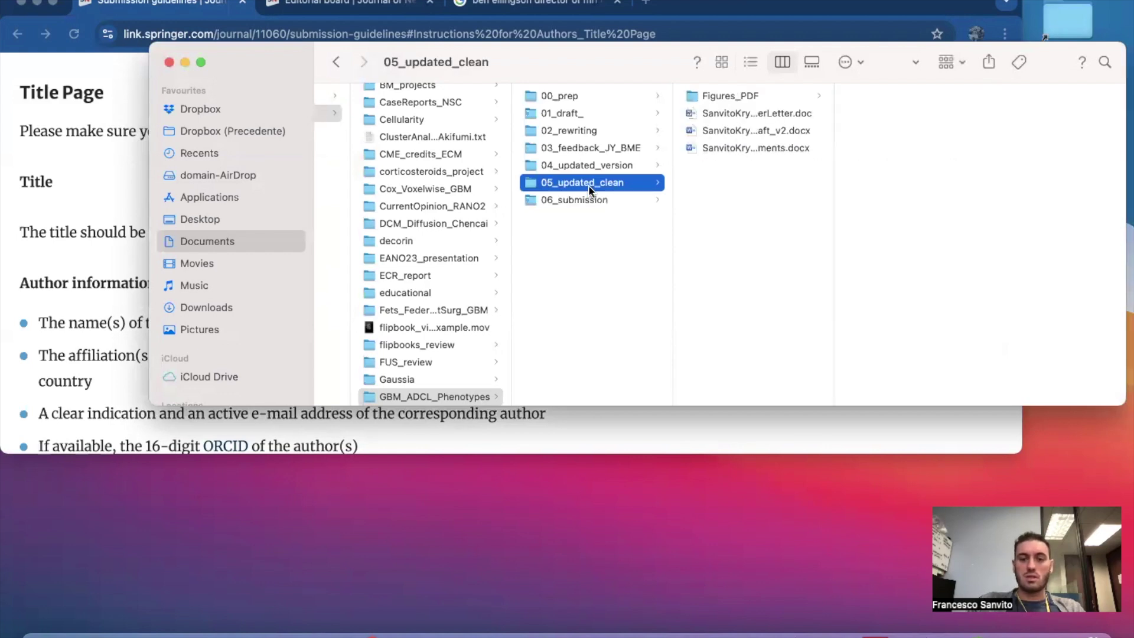
{"action": "left_click_drag", "start_coordinate": [833, 172], "coordinate": [1051, 182]}
{"action": "left_click", "coordinate": [875, 150]}
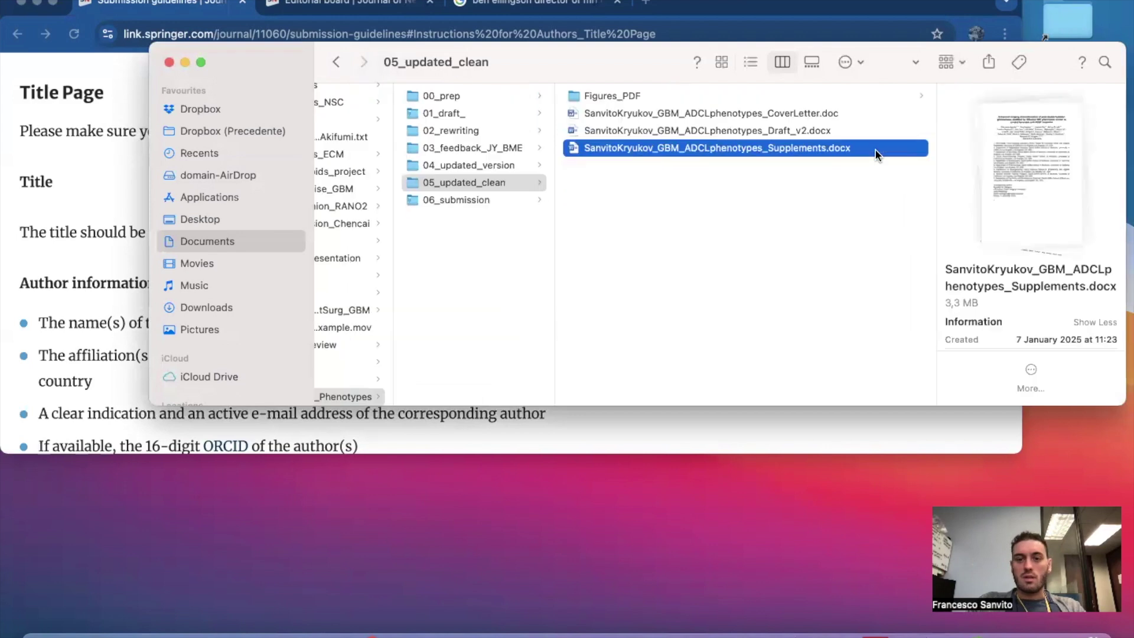
{"action": "double_click", "coordinate": [696, 148]}
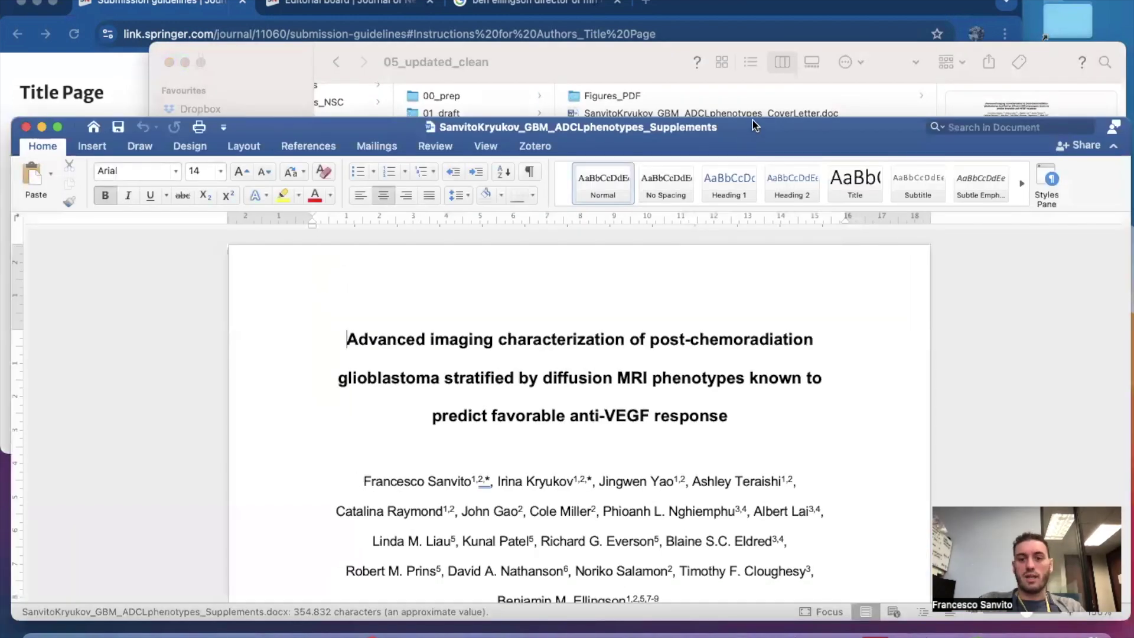
Add a bold, centred 'Supplementary Material' heading on new lines below the title.
{"action": "left_click_drag", "start_coordinate": [752, 119], "coordinate": [757, 96]}
{"action": "scroll", "coordinate": [653, 320], "scroll_direction": "down", "scroll_amount": 2}
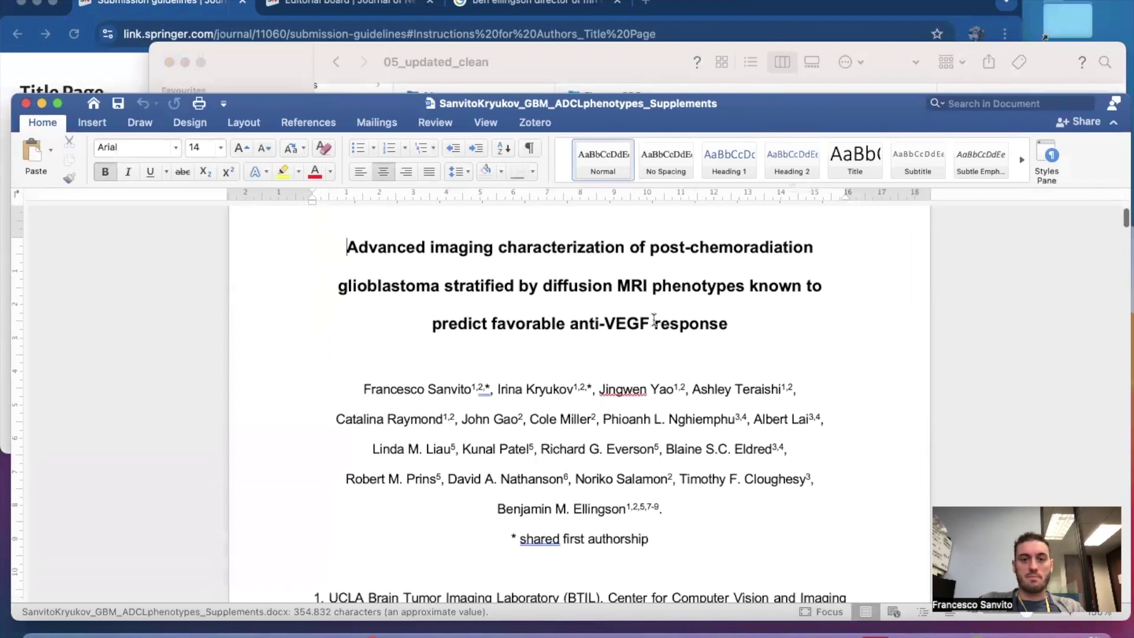
{"action": "scroll", "coordinate": [653, 321], "scroll_direction": "up", "scroll_amount": 1}
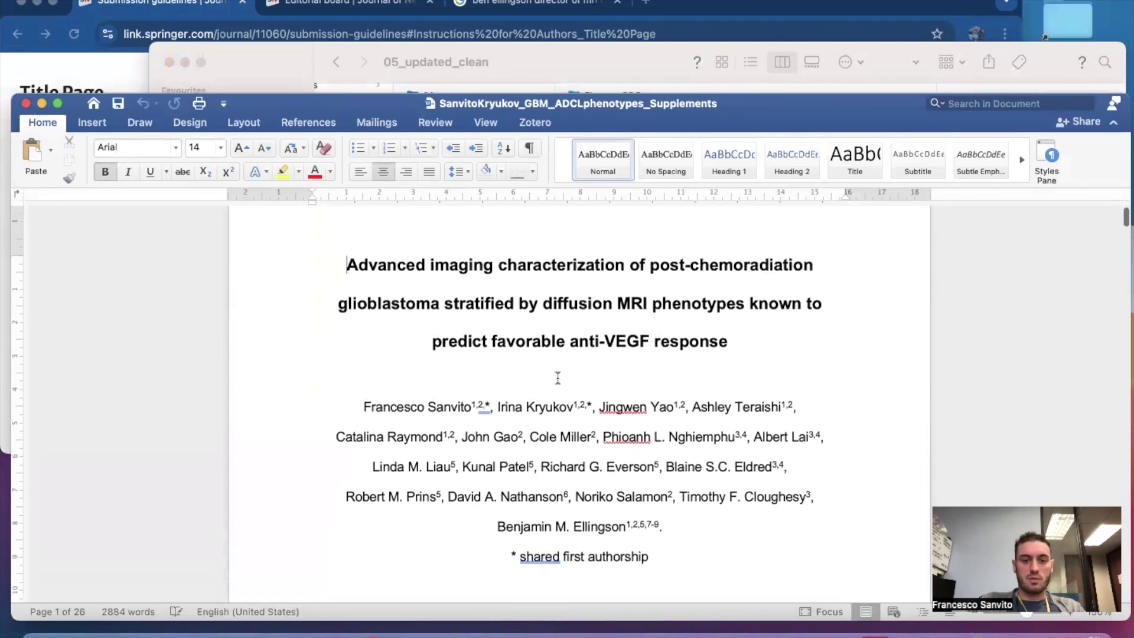
{"action": "key", "text": "Return"}
{"action": "key", "text": "Return"}
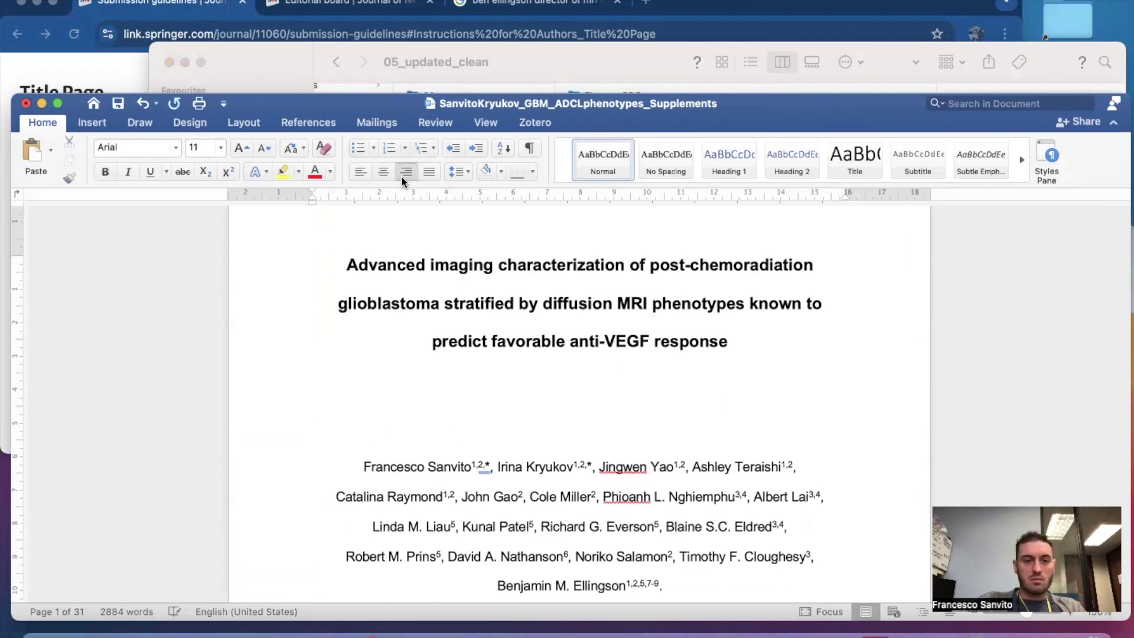
{"action": "left_click", "coordinate": [382, 174]}
{"action": "type", "text": "Supplementary Material"}
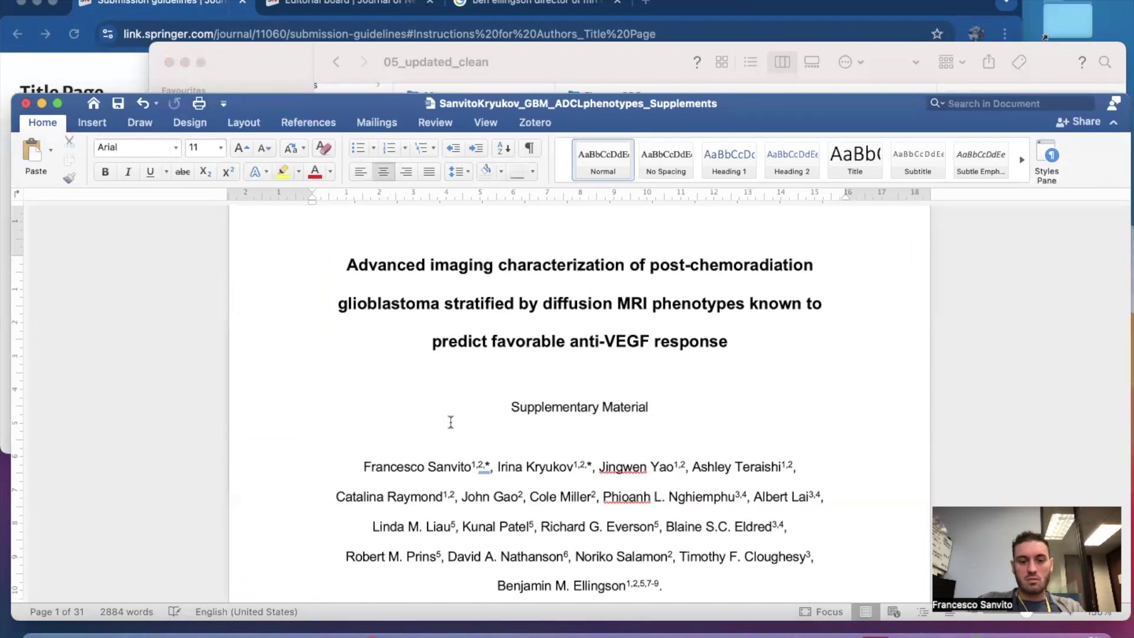
{"action": "left_click_drag", "start_coordinate": [495, 406], "coordinate": [676, 412]}
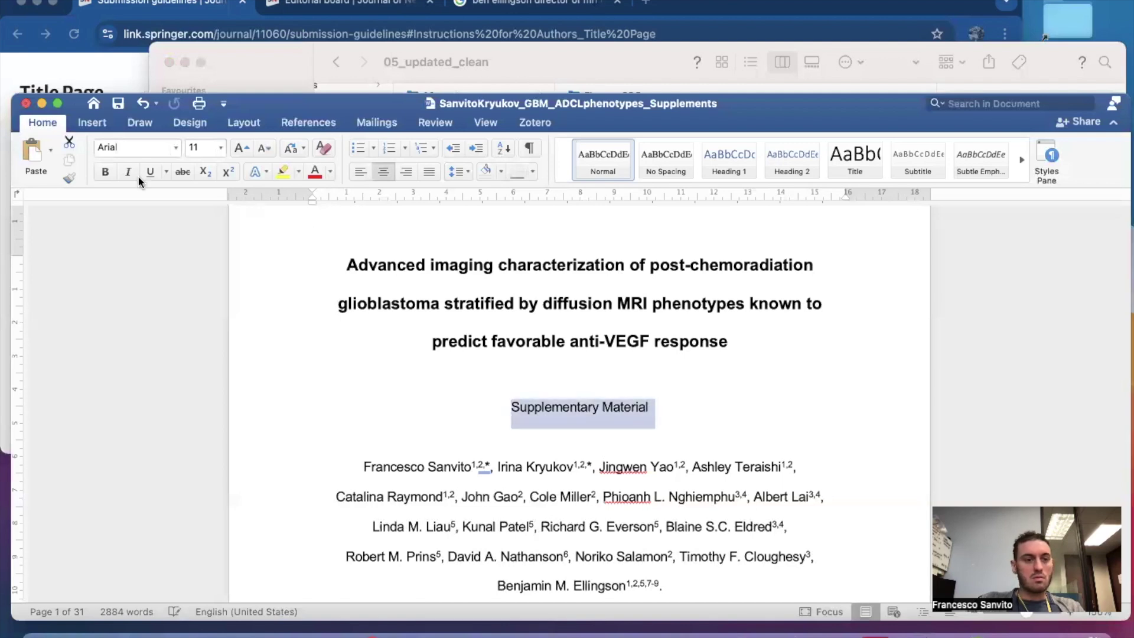
{"action": "left_click", "coordinate": [107, 171]}
{"action": "left_click", "coordinate": [589, 444]}
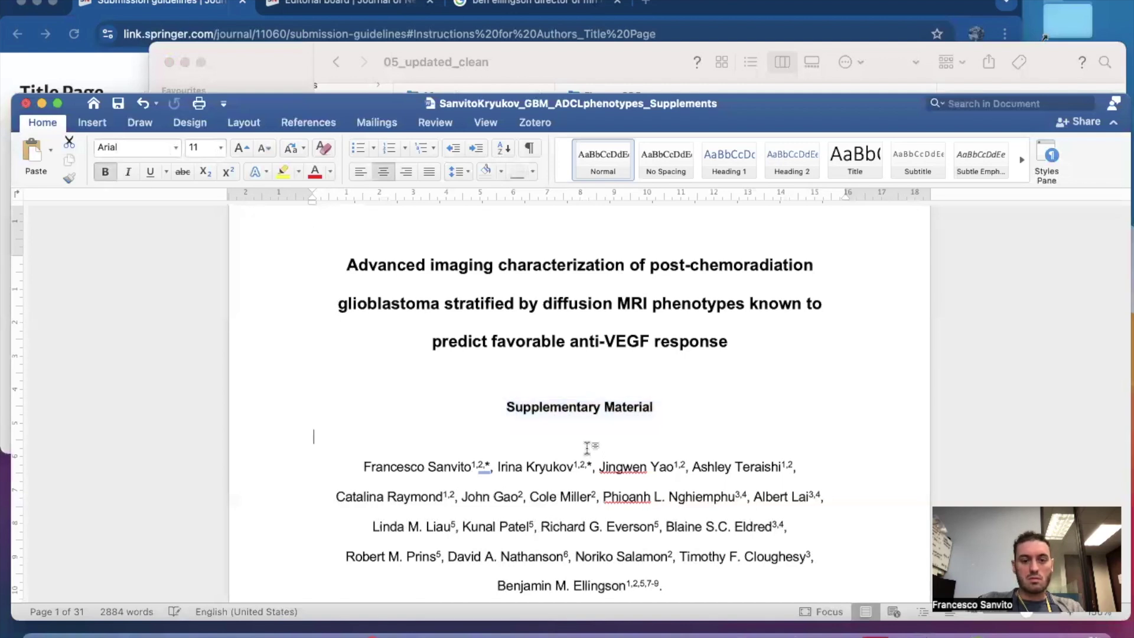
{"action": "scroll", "coordinate": [588, 447], "scroll_direction": "down", "scroll_amount": 15}
{"action": "scroll", "coordinate": [588, 447], "scroll_direction": "down", "scroll_amount": 20}
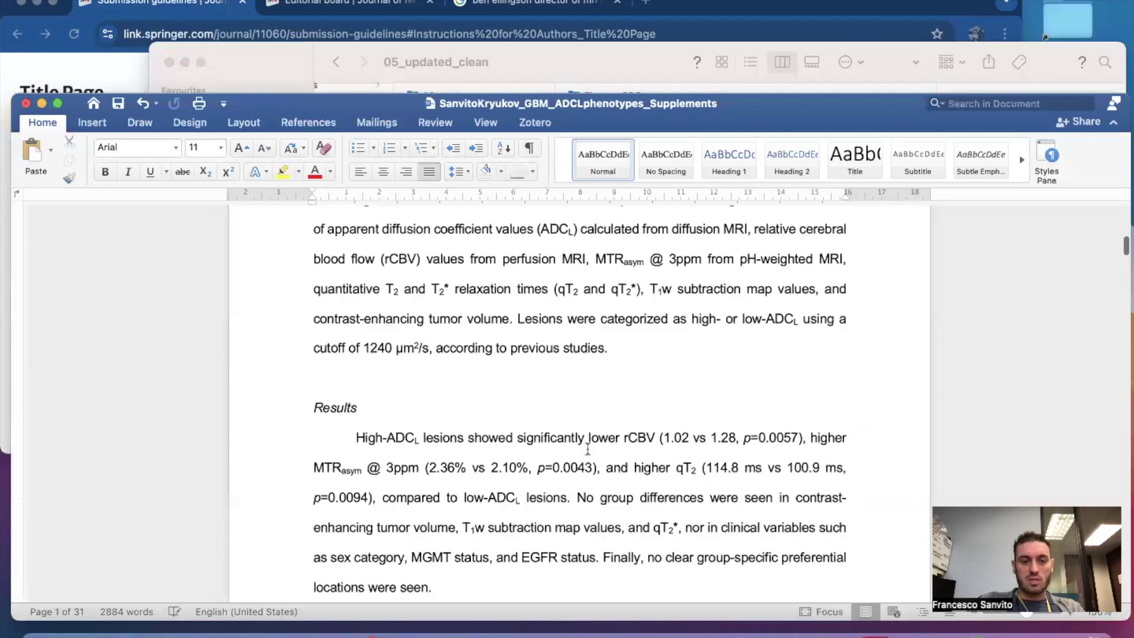
{"action": "scroll", "coordinate": [588, 449], "scroll_direction": "down", "scroll_amount": 20}
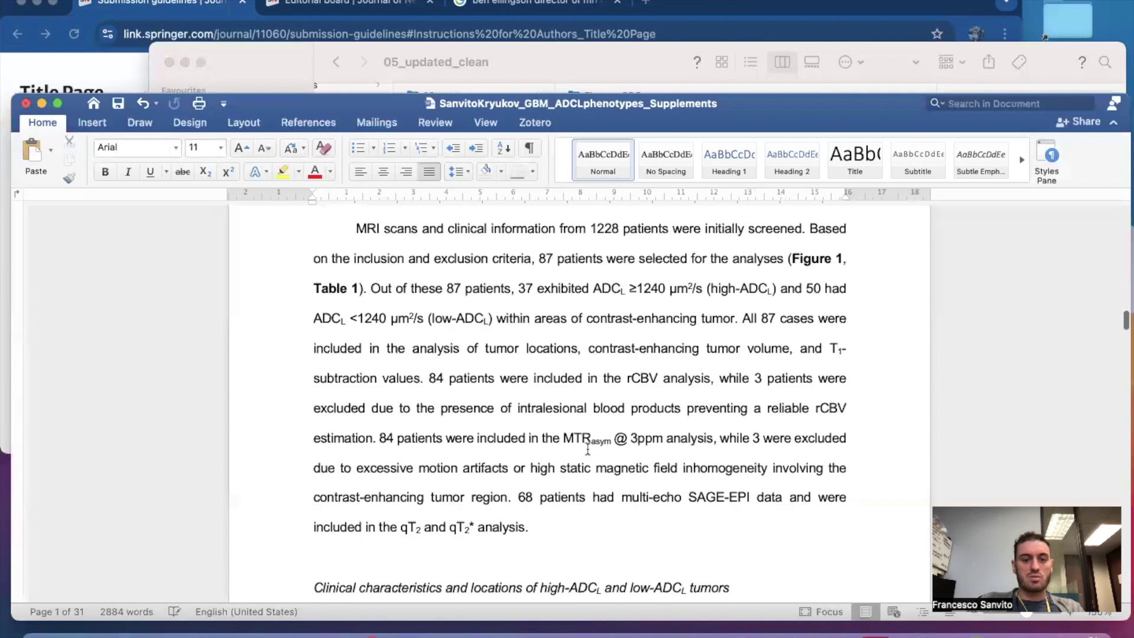
{"action": "scroll", "coordinate": [588, 449], "scroll_direction": "down", "scroll_amount": 20}
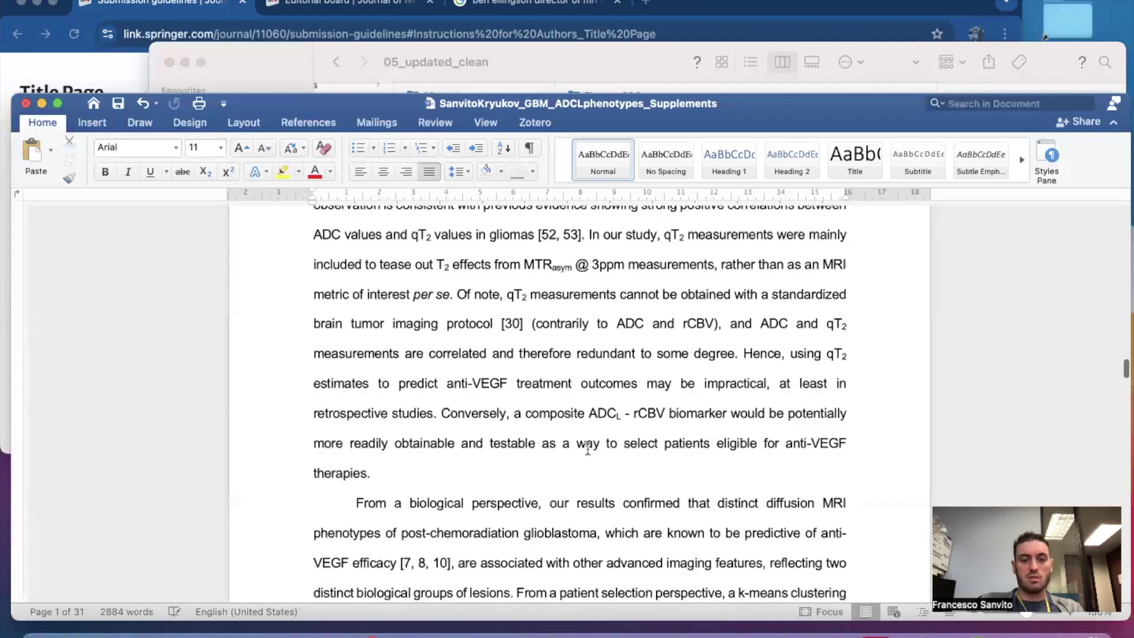
{"action": "scroll", "coordinate": [588, 449], "scroll_direction": "down", "scroll_amount": 20}
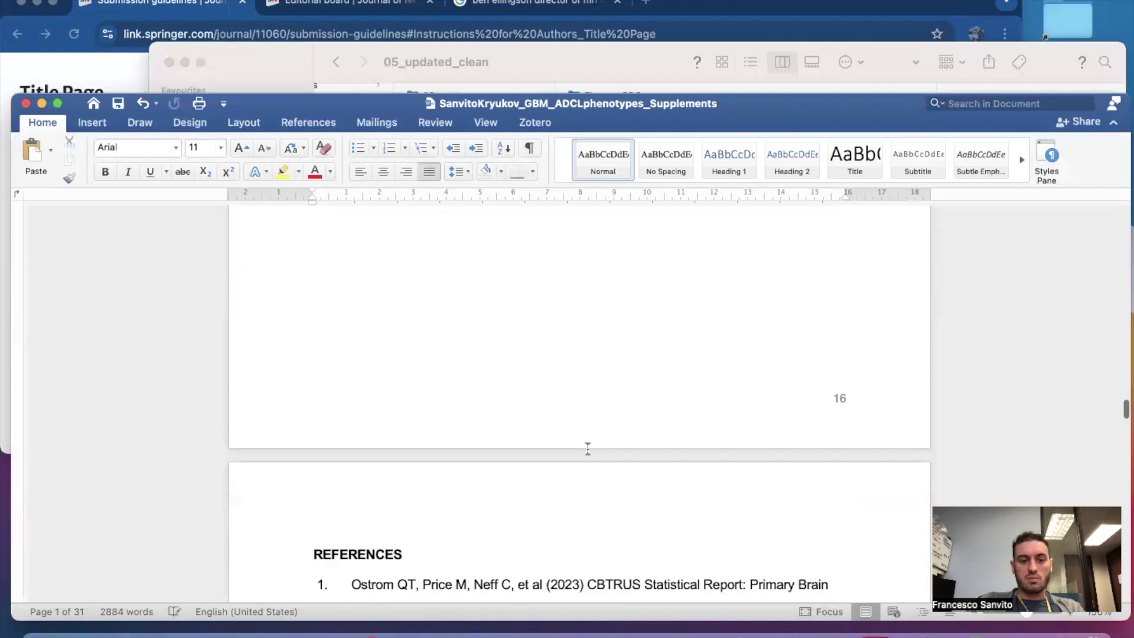
{"action": "scroll", "coordinate": [588, 449], "scroll_direction": "down", "scroll_amount": 20}
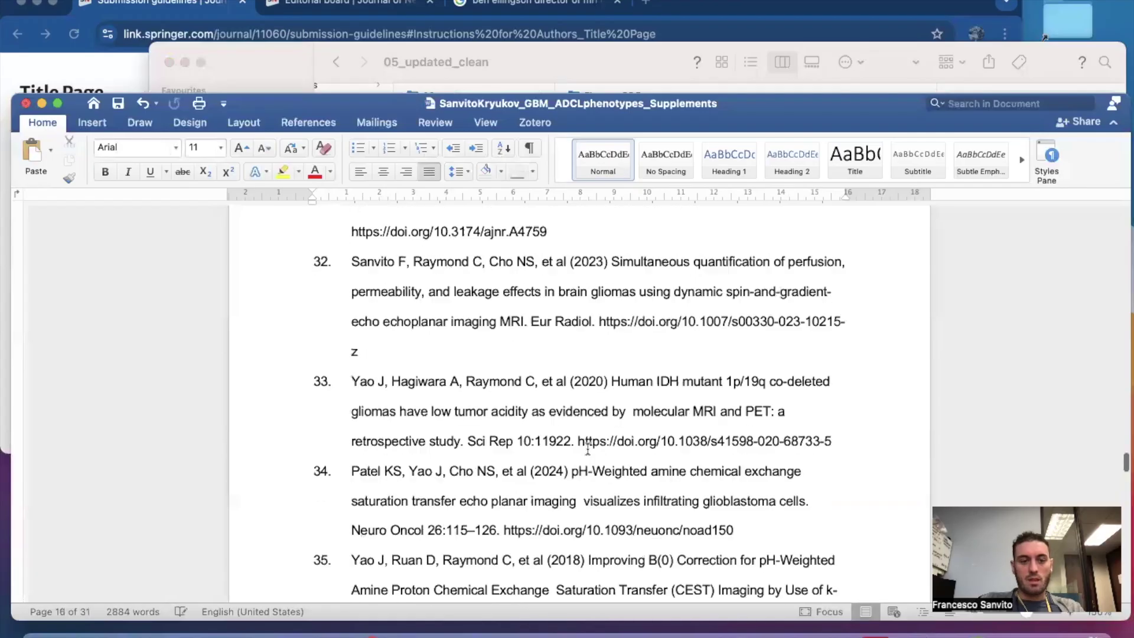
Delete the 'Supplementary Files' heading line.
{"action": "scroll", "coordinate": [588, 449], "scroll_direction": "down", "scroll_amount": 10}
{"action": "scroll", "coordinate": [588, 449], "scroll_direction": "down", "scroll_amount": 15}
{"action": "scroll", "coordinate": [588, 449], "scroll_direction": "up", "scroll_amount": 5}
{"action": "scroll", "coordinate": [588, 449], "scroll_direction": "down", "scroll_amount": 5}
{"action": "scroll", "coordinate": [587, 448], "scroll_direction": "down", "scroll_amount": 20}
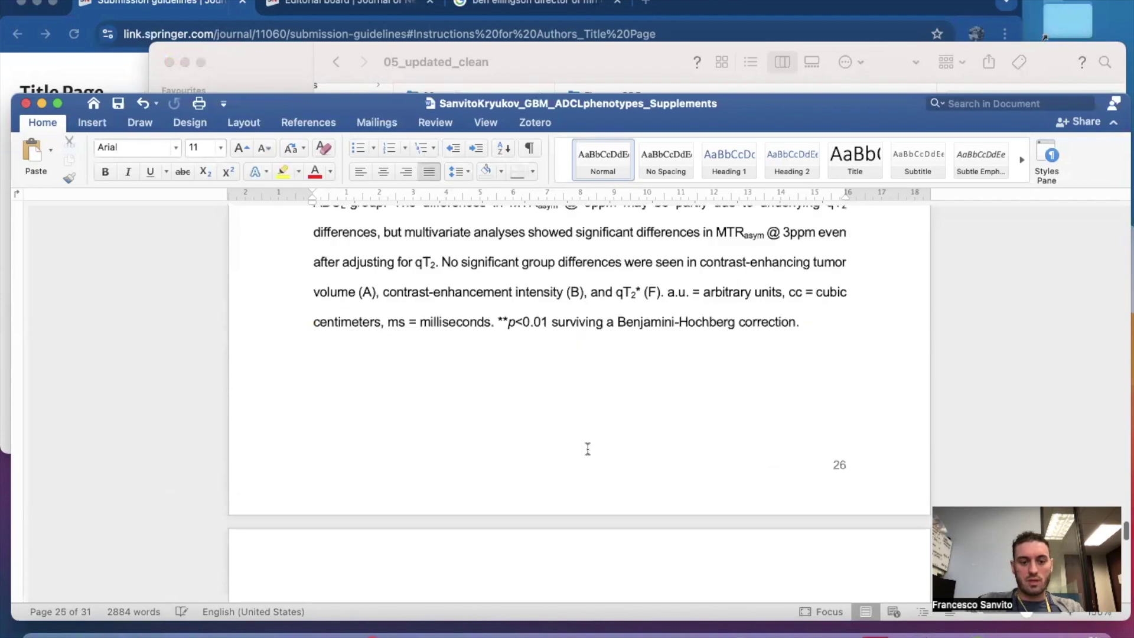
{"action": "scroll", "coordinate": [587, 449], "scroll_direction": "down", "scroll_amount": 20}
{"action": "scroll", "coordinate": [588, 449], "scroll_direction": "up", "scroll_amount": 8}
{"action": "scroll", "coordinate": [587, 449], "scroll_direction": "up", "scroll_amount": 1}
{"action": "scroll", "coordinate": [594, 480], "scroll_direction": "down", "scroll_amount": 5}
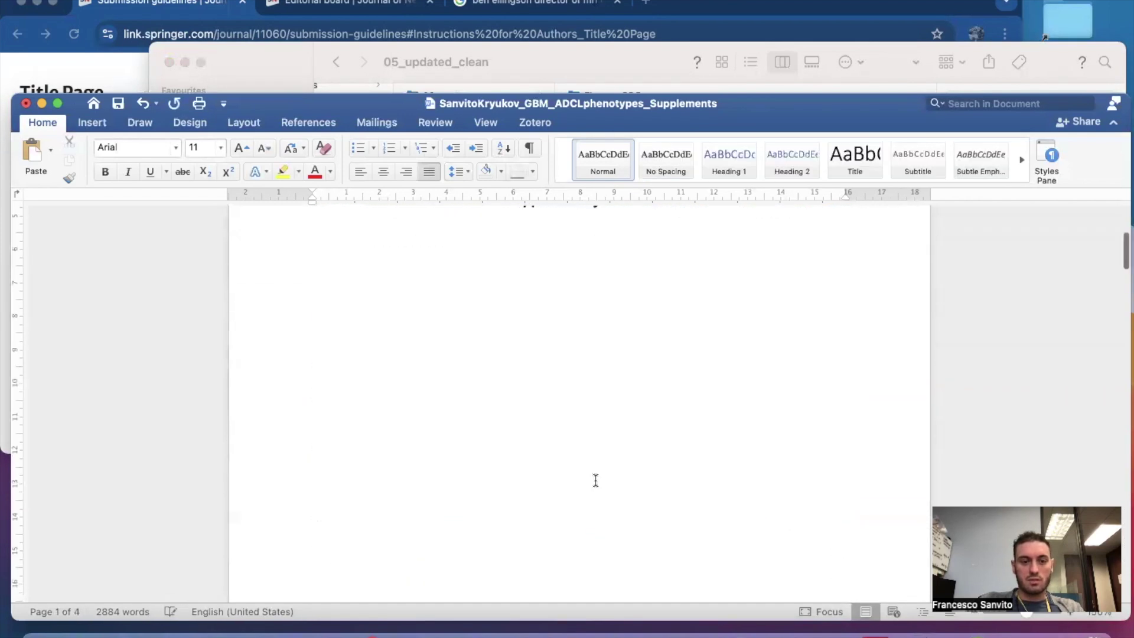
{"action": "scroll", "coordinate": [580, 481], "scroll_direction": "down", "scroll_amount": 10}
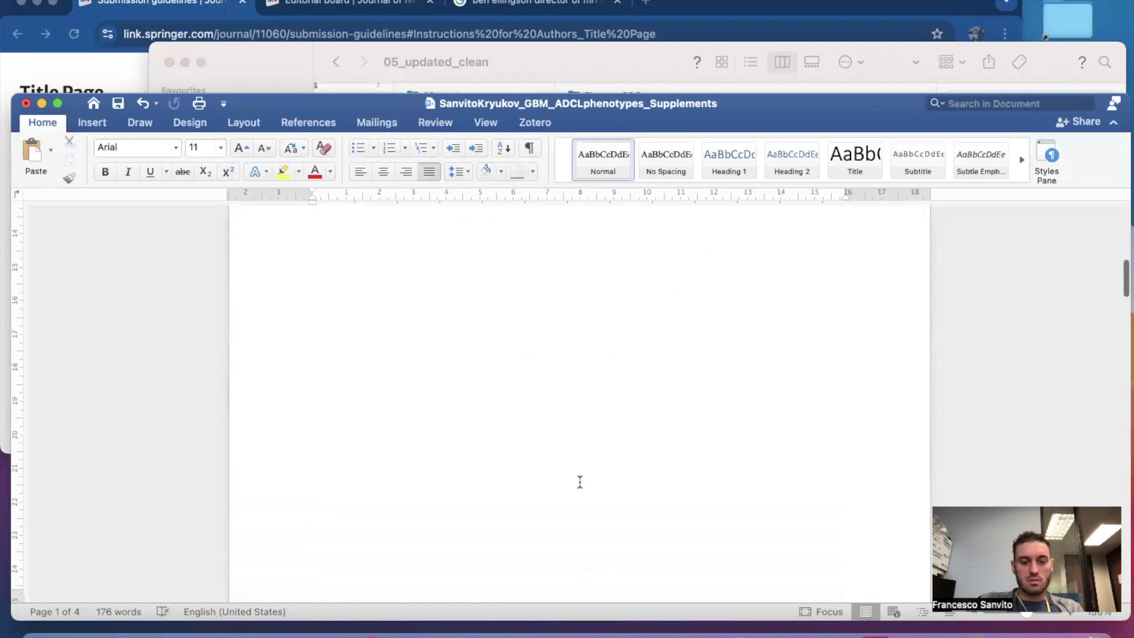
{"action": "left_click", "coordinate": [263, 263]}
{"action": "key", "text": "BackSpace"}
{"action": "key", "text": "BackSpace"}
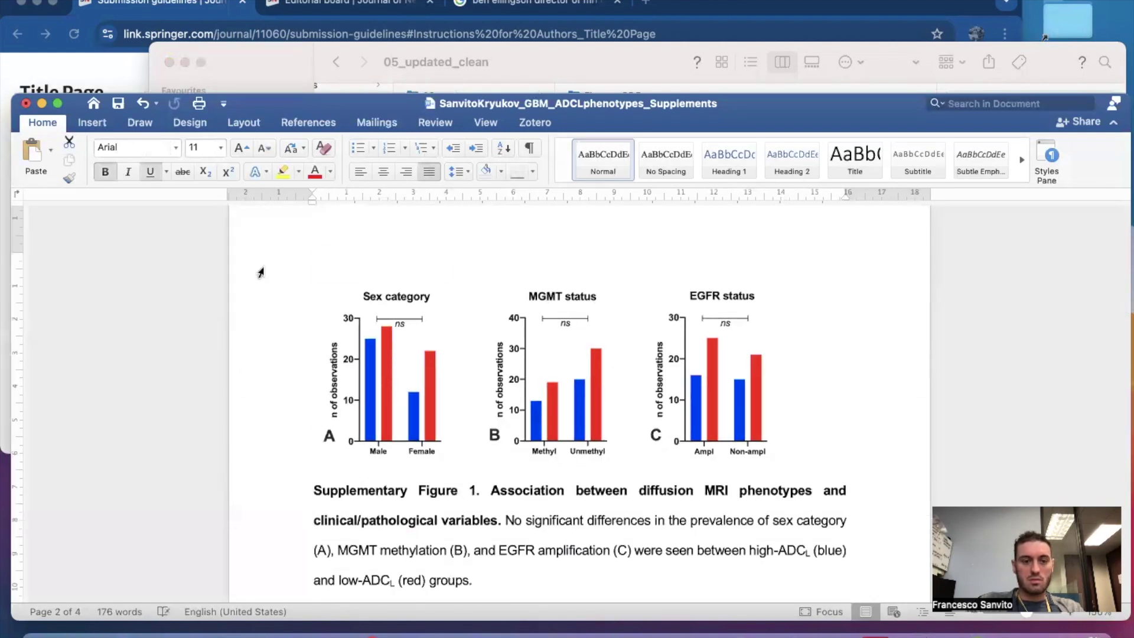
{"action": "key", "text": "BackSpace"}
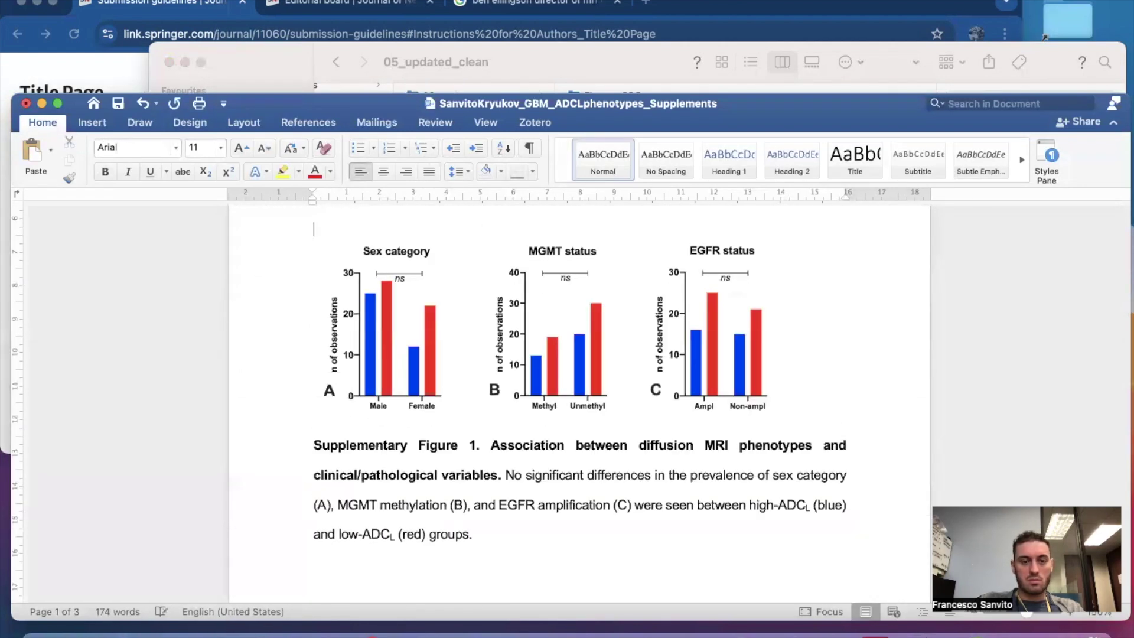
Delete the Supplementary Figure 1 bar charts and the Figure 2 brain frequency maps.
{"action": "scroll", "coordinate": [485, 356], "scroll_direction": "up", "scroll_amount": 3}
{"action": "scroll", "coordinate": [486, 356], "scroll_direction": "down", "scroll_amount": 10}
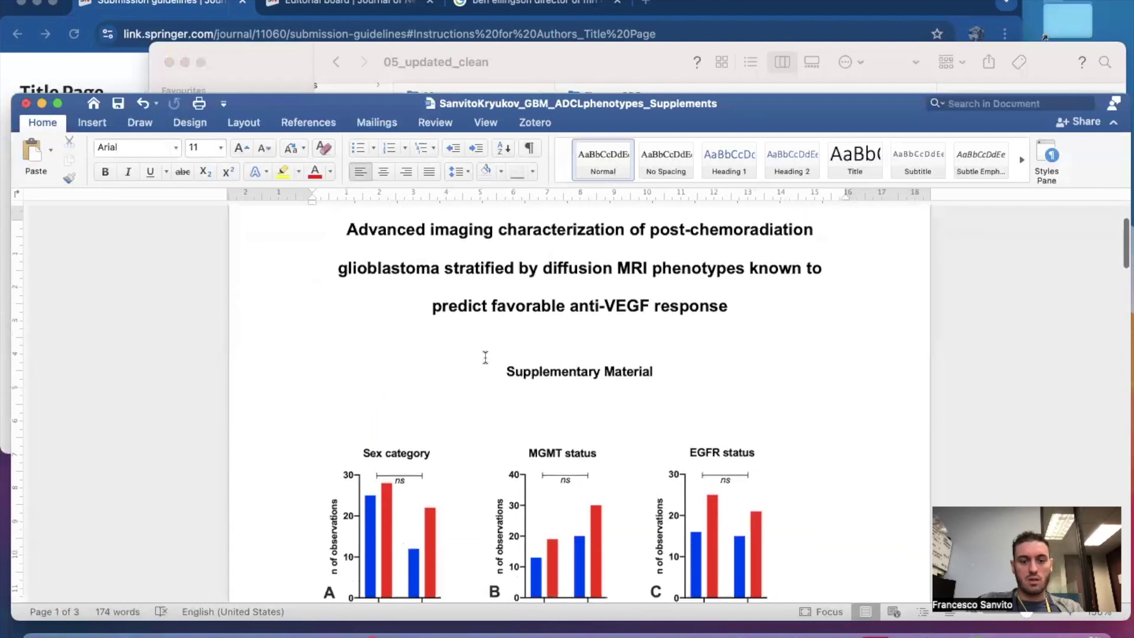
{"action": "scroll", "coordinate": [486, 357], "scroll_direction": "down", "scroll_amount": 15}
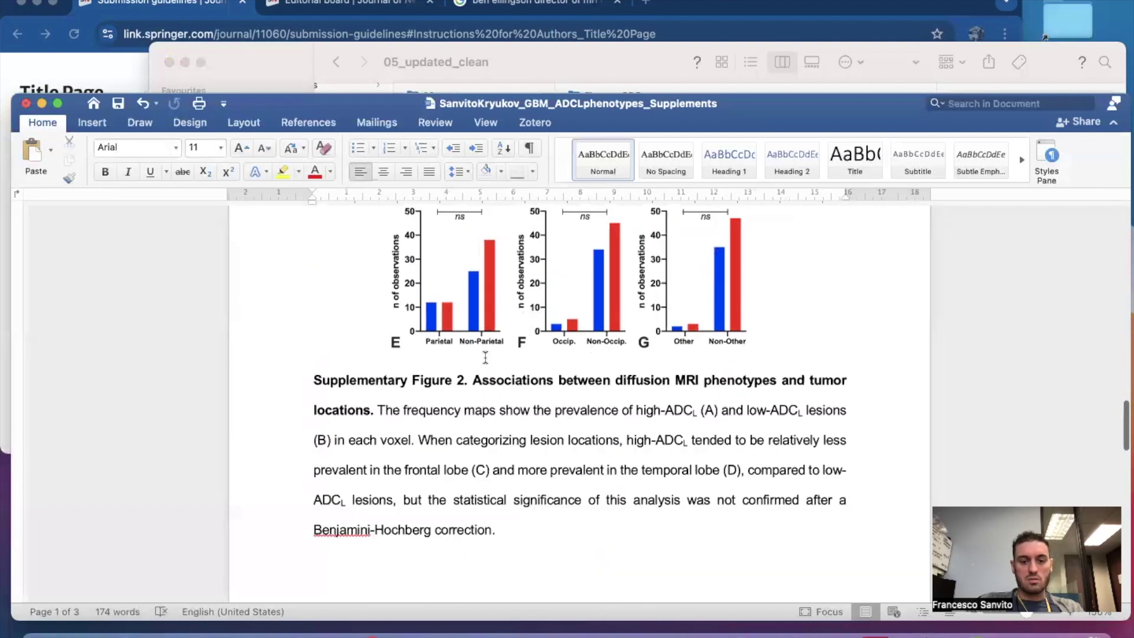
{"action": "scroll", "coordinate": [485, 358], "scroll_direction": "up", "scroll_amount": 15}
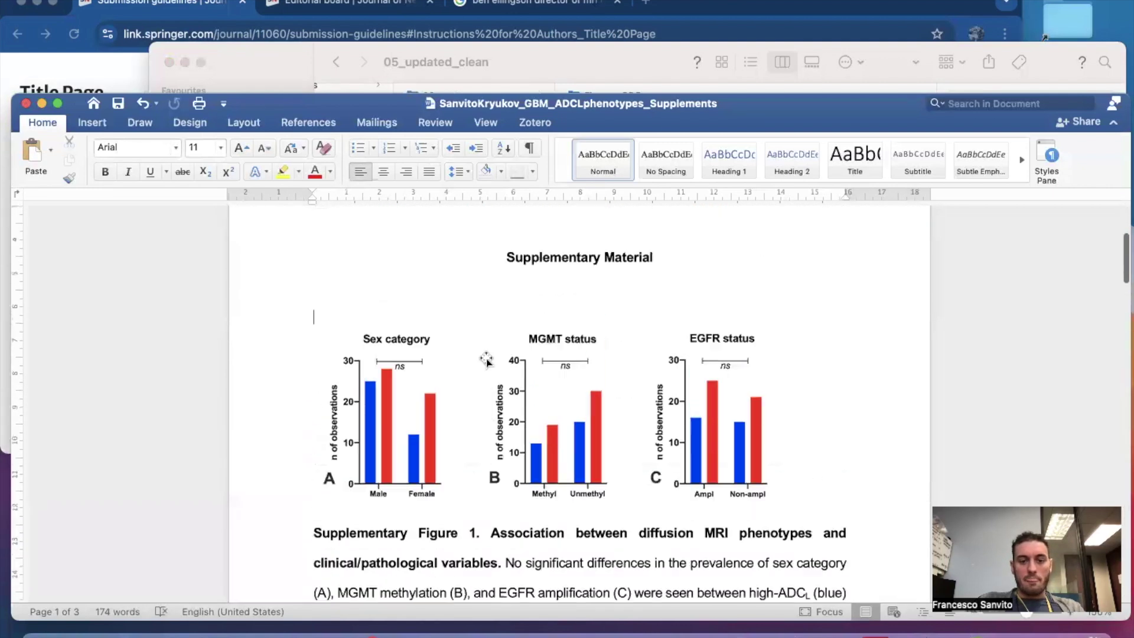
{"action": "scroll", "coordinate": [496, 345], "scroll_direction": "down", "scroll_amount": 2}
{"action": "left_click", "coordinate": [500, 341]}
{"action": "key", "text": "BackSpace"}
{"action": "scroll", "coordinate": [498, 355], "scroll_direction": "down", "scroll_amount": 8}
{"action": "left_click", "coordinate": [500, 399]}
{"action": "key", "text": "BackSpace"}
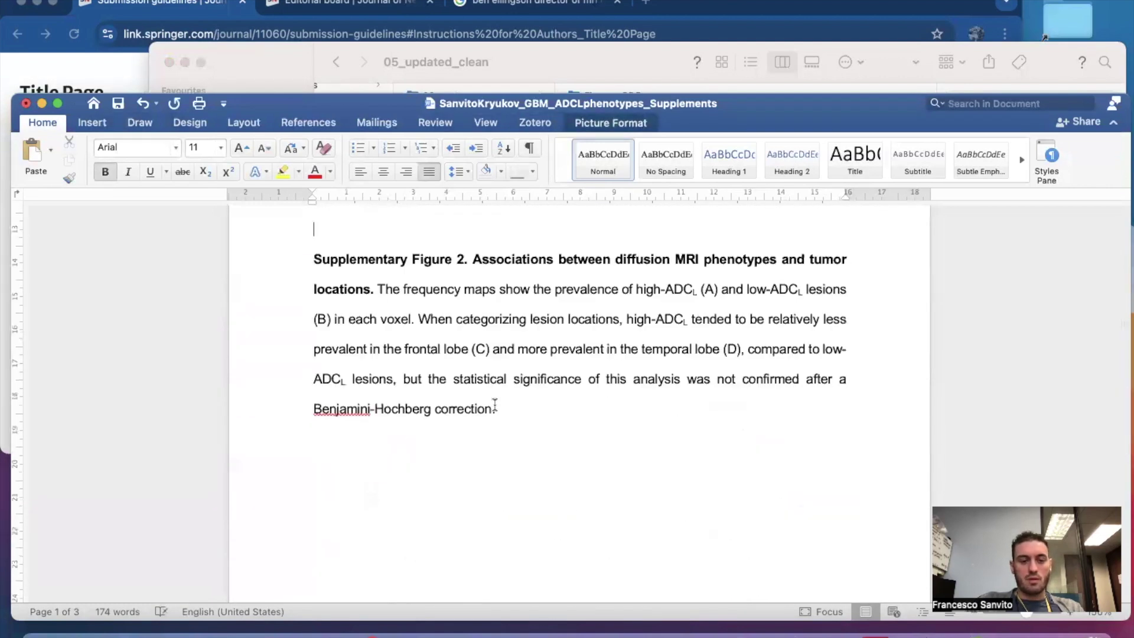
{"action": "scroll", "coordinate": [495, 405], "scroll_direction": "up", "scroll_amount": 4}
{"action": "scroll", "coordinate": [499, 400], "scroll_direction": "down", "scroll_amount": 4}
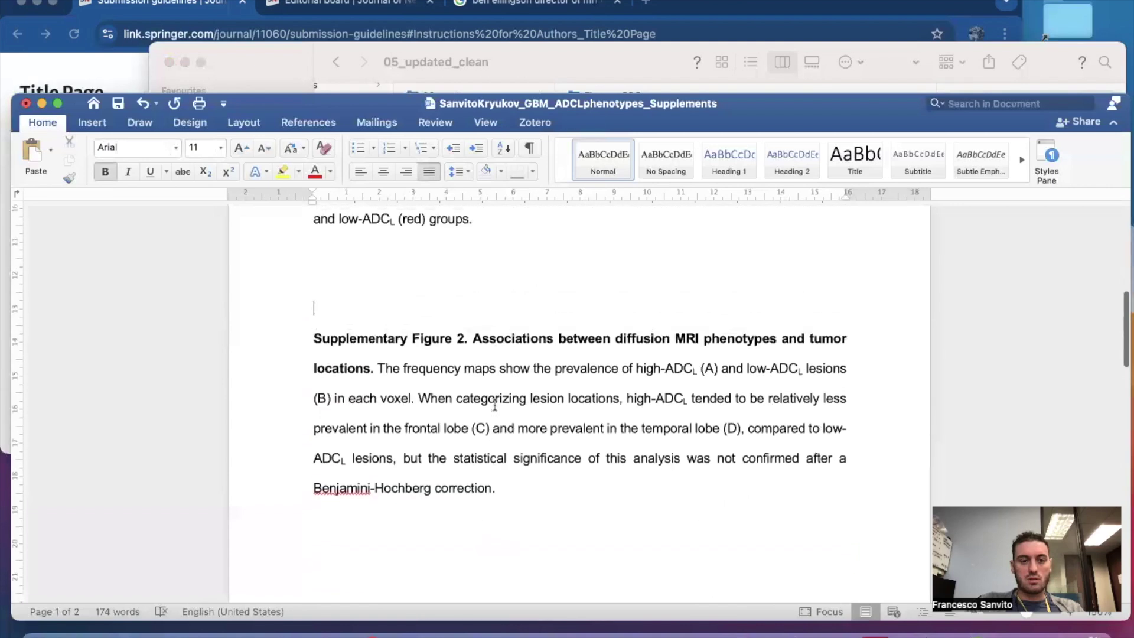
Start the Figure 2 caption on a new page and delete the Figure 3 graphs.
{"action": "left_click", "coordinate": [86, 119]}
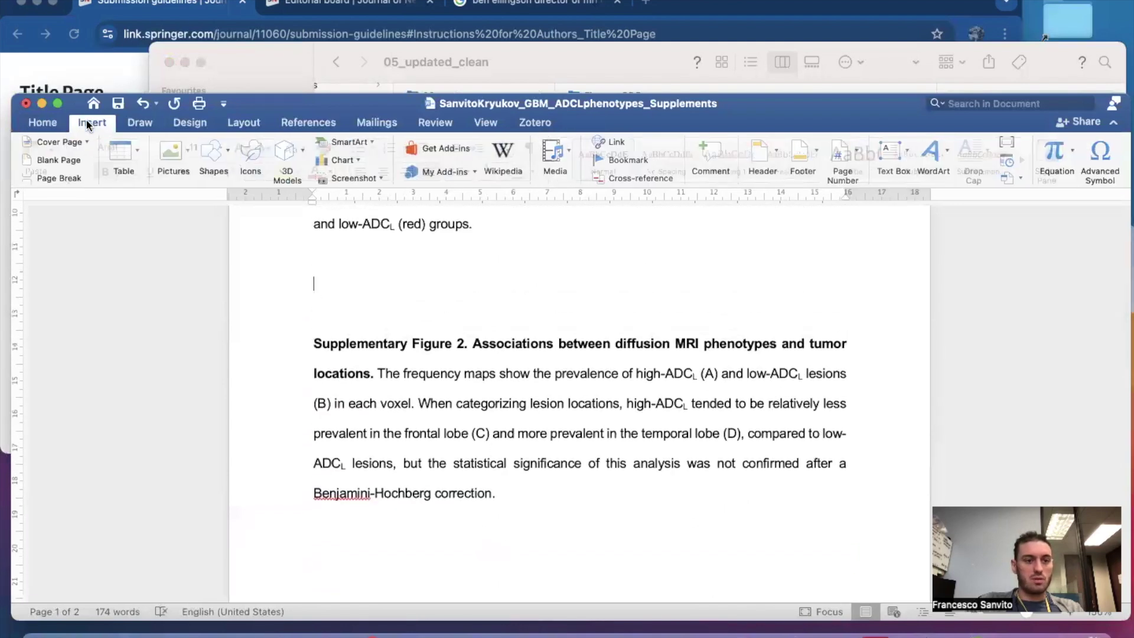
{"action": "left_click", "coordinate": [57, 176]}
{"action": "scroll", "coordinate": [369, 469], "scroll_direction": "down", "scroll_amount": 5}
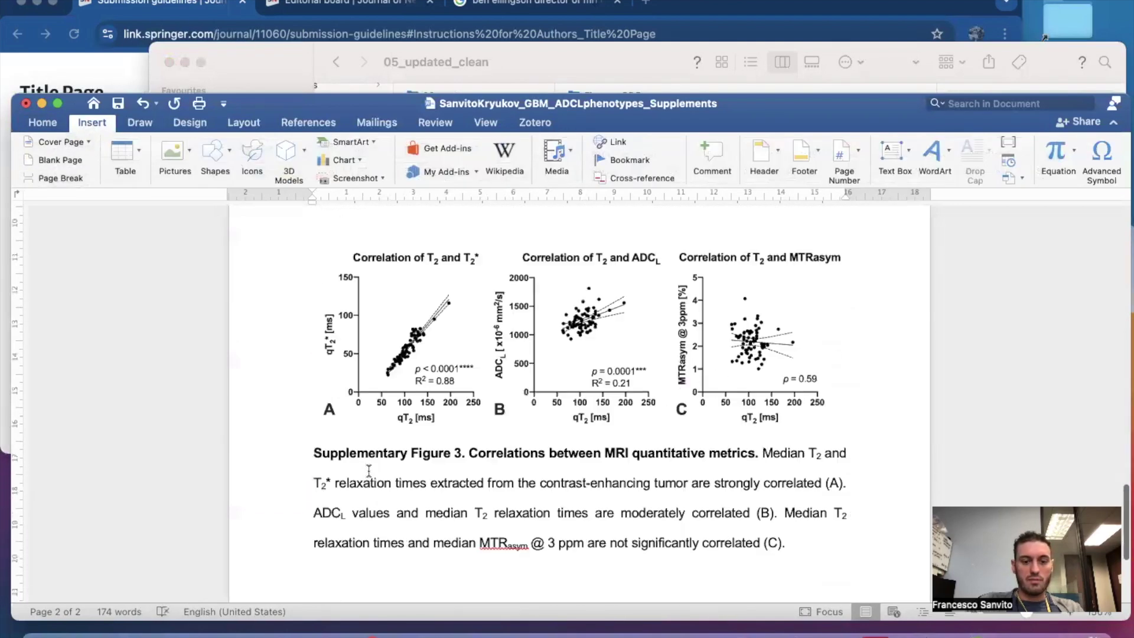
{"action": "scroll", "coordinate": [369, 470], "scroll_direction": "up", "scroll_amount": 2}
{"action": "left_click", "coordinate": [369, 358]}
{"action": "key", "text": "BackSpace"}
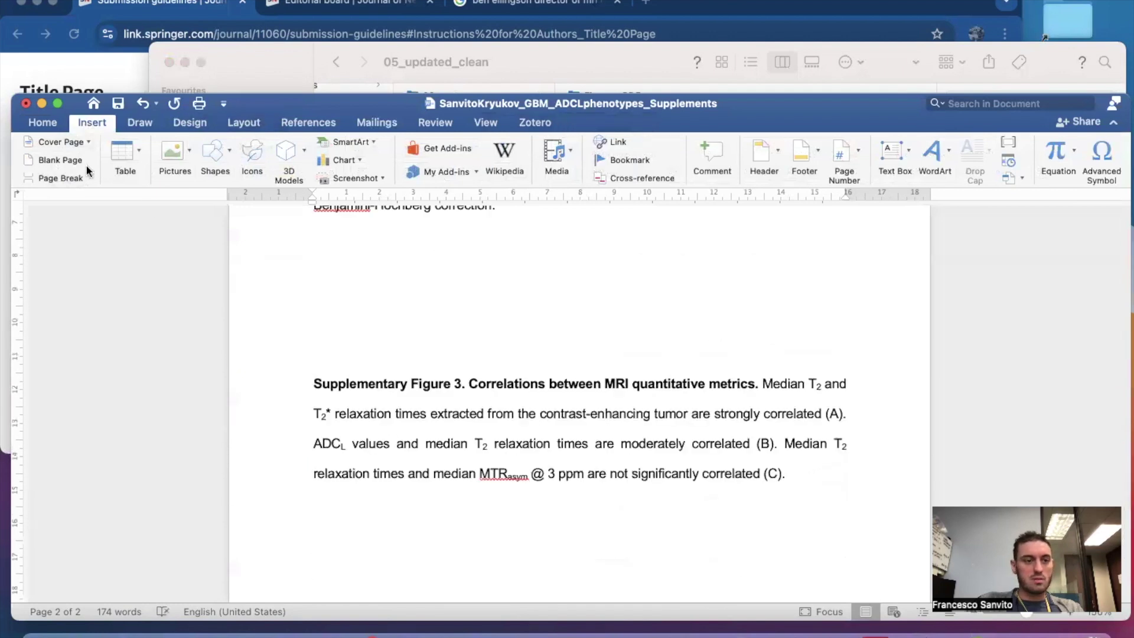
Start the Figure 3 caption on a new page with an empty line above it.
{"action": "left_click", "coordinate": [71, 178]}
{"action": "scroll", "coordinate": [393, 370], "scroll_direction": "down", "scroll_amount": 5}
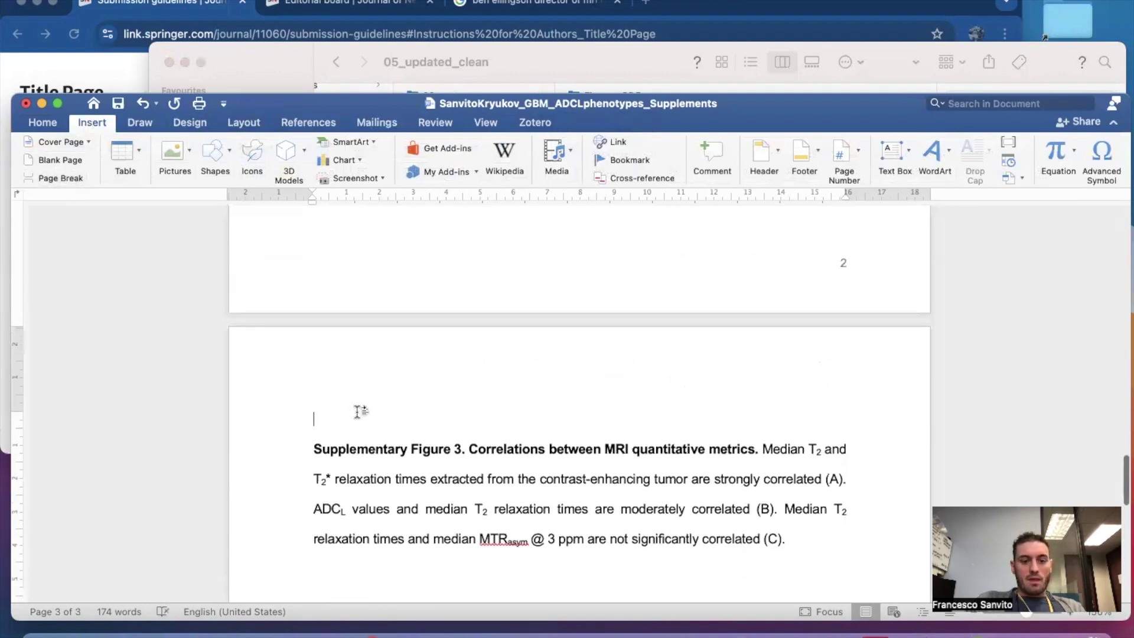
{"action": "key", "text": "Return"}
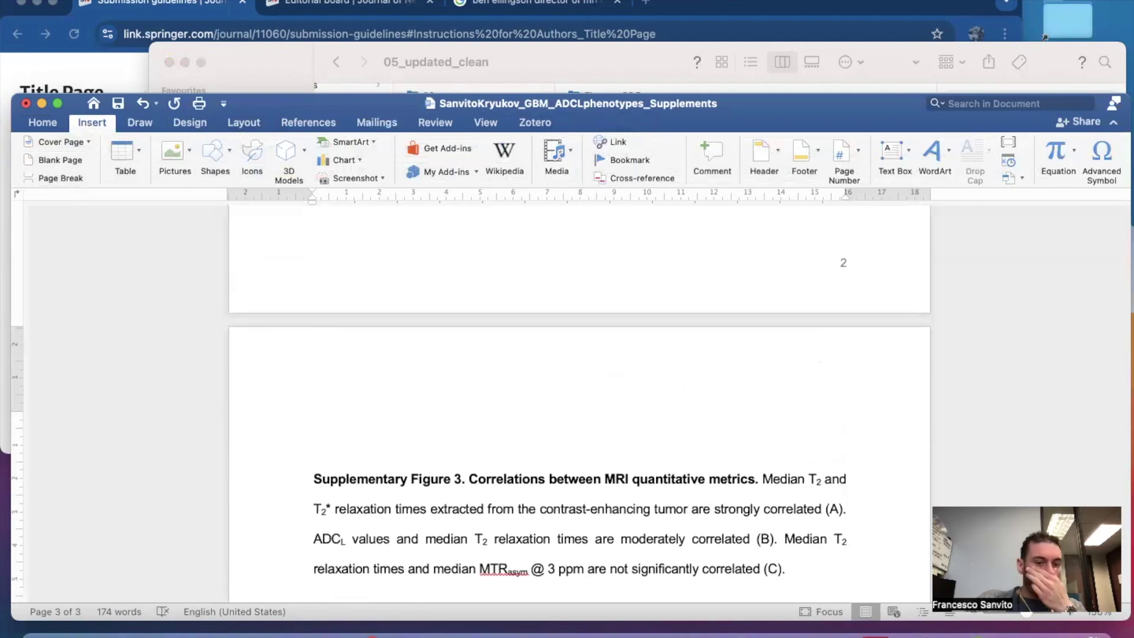
{"action": "scroll", "coordinate": [435, 497], "scroll_direction": "up", "scroll_amount": 3}
{"action": "scroll", "coordinate": [440, 328], "scroll_direction": "up", "scroll_amount": 5}
{"action": "scroll", "coordinate": [437, 328], "scroll_direction": "up", "scroll_amount": 6}
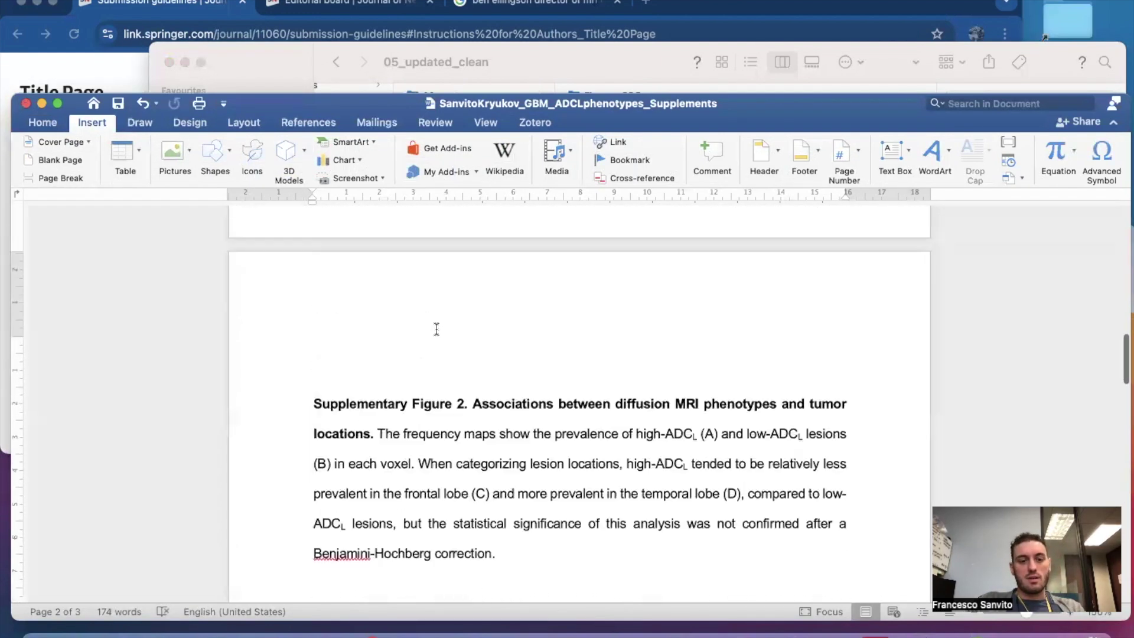
{"action": "left_click", "coordinate": [408, 364]}
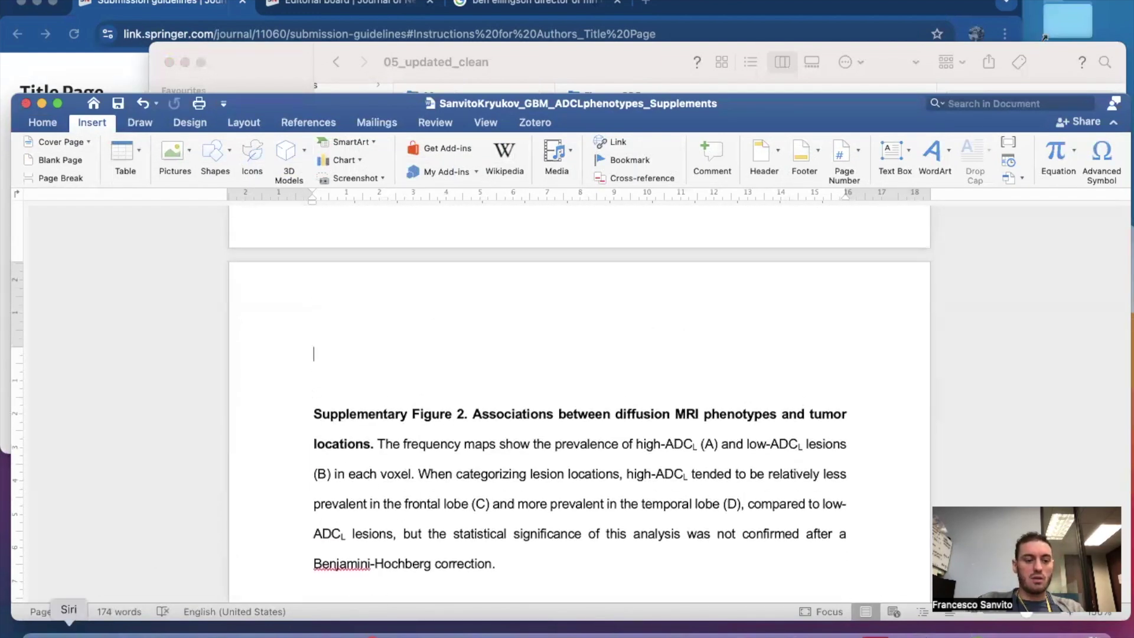
{"action": "scroll", "coordinate": [279, 430], "scroll_direction": "up", "scroll_amount": 8}
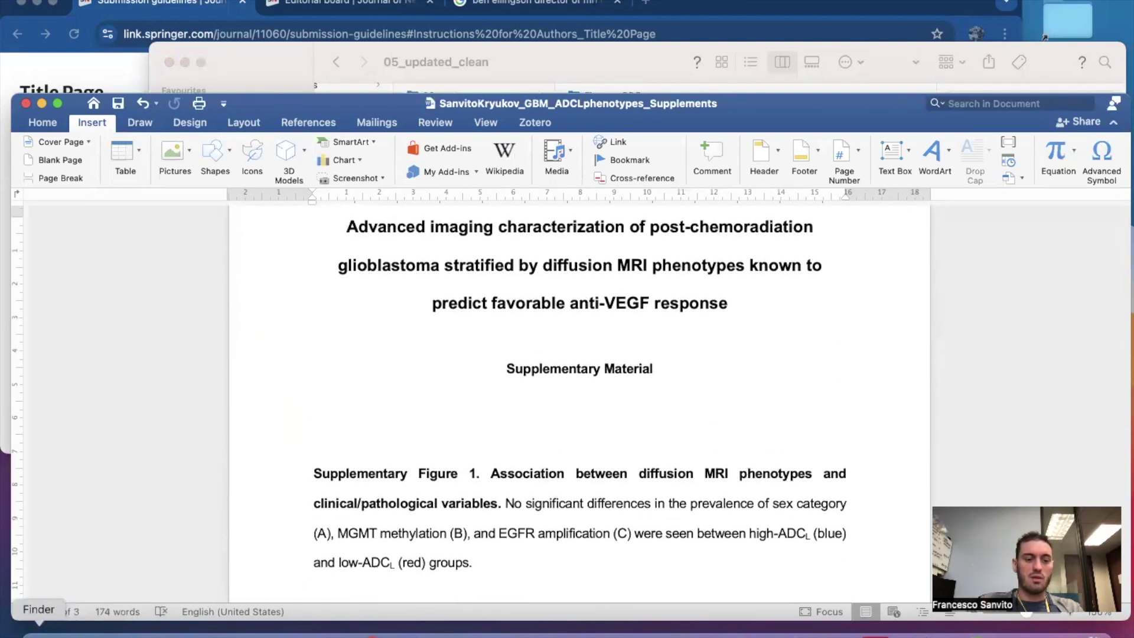
Preview SupplClinical_FS_PDF.pdf and SupplCorrelation_FS_PDF.pdf in the Figures_PDF folder.
{"action": "left_click", "coordinate": [39, 630]}
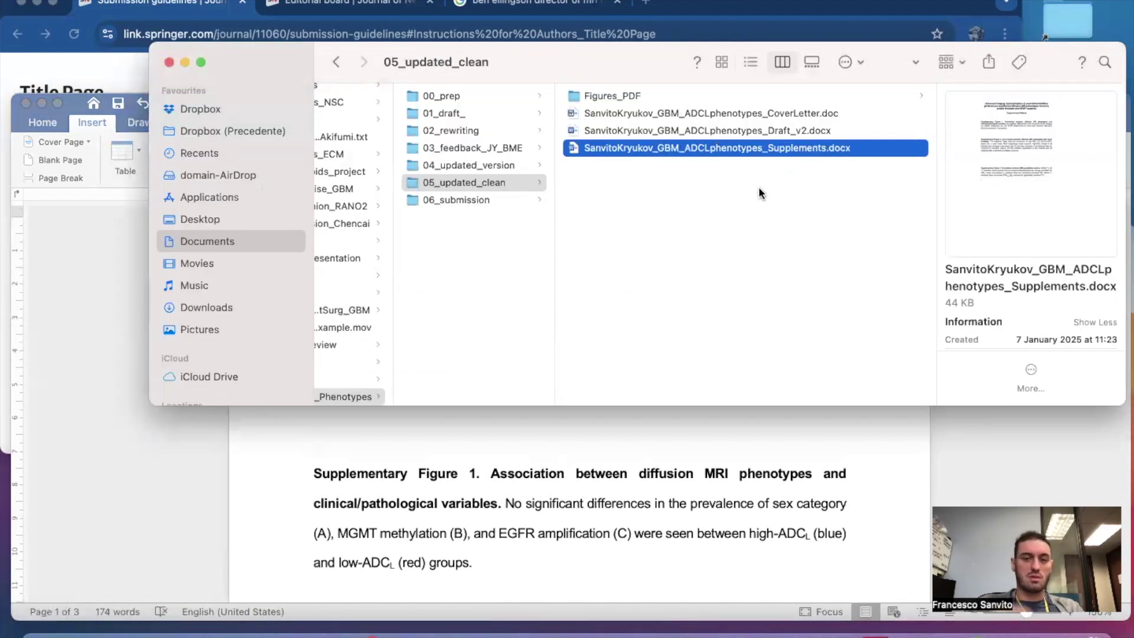
{"action": "left_click", "coordinate": [622, 90]}
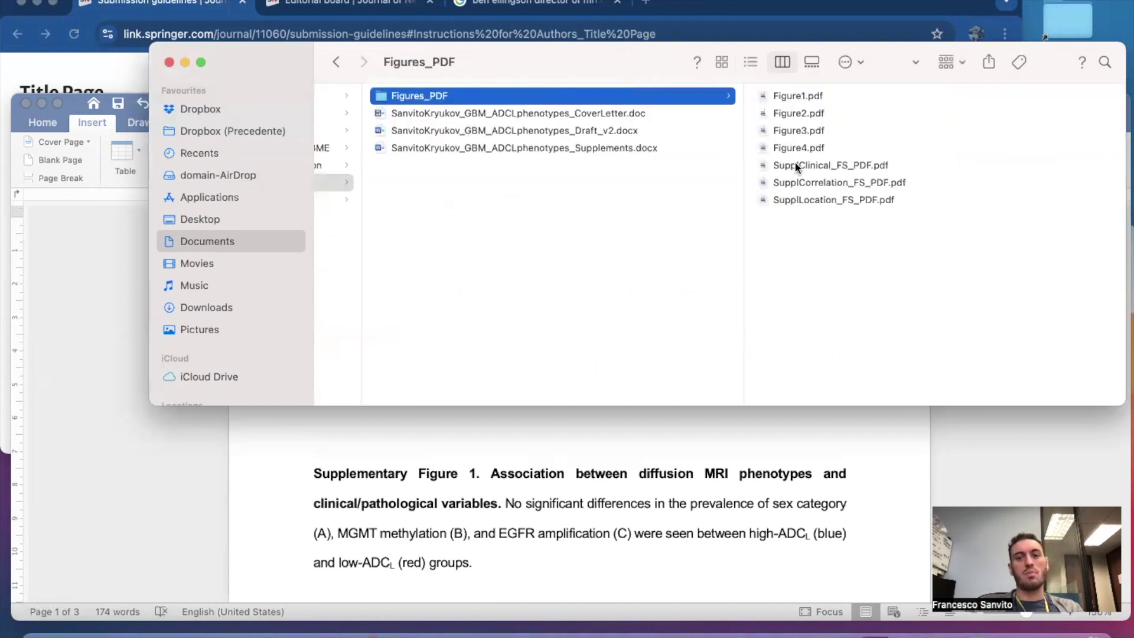
{"action": "left_click", "coordinate": [795, 167]}
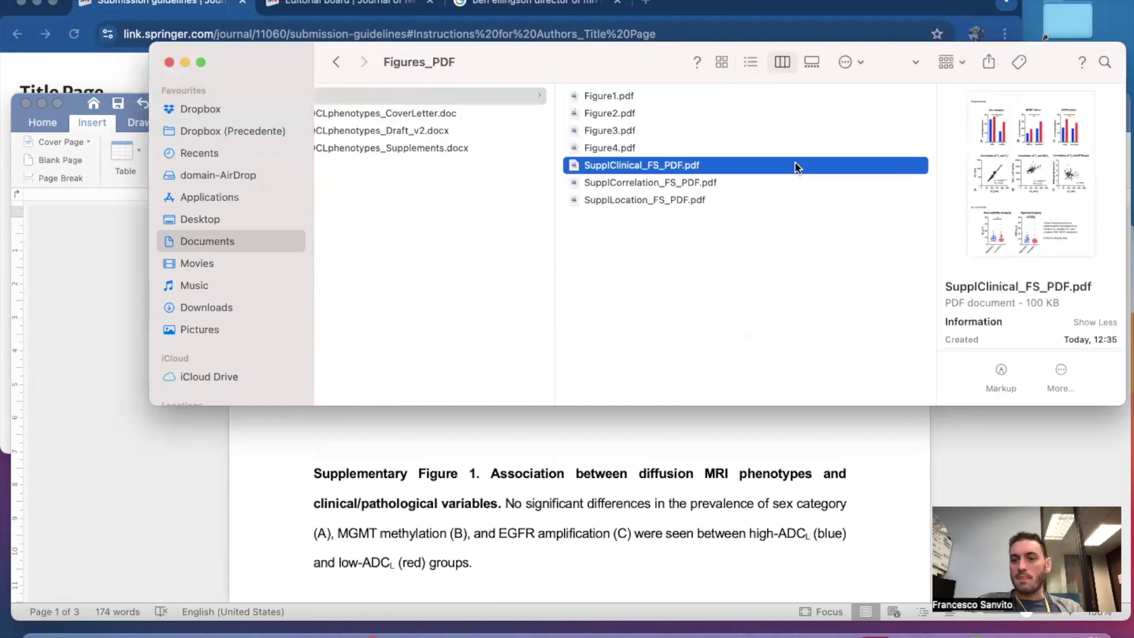
{"action": "key", "text": "Down"}
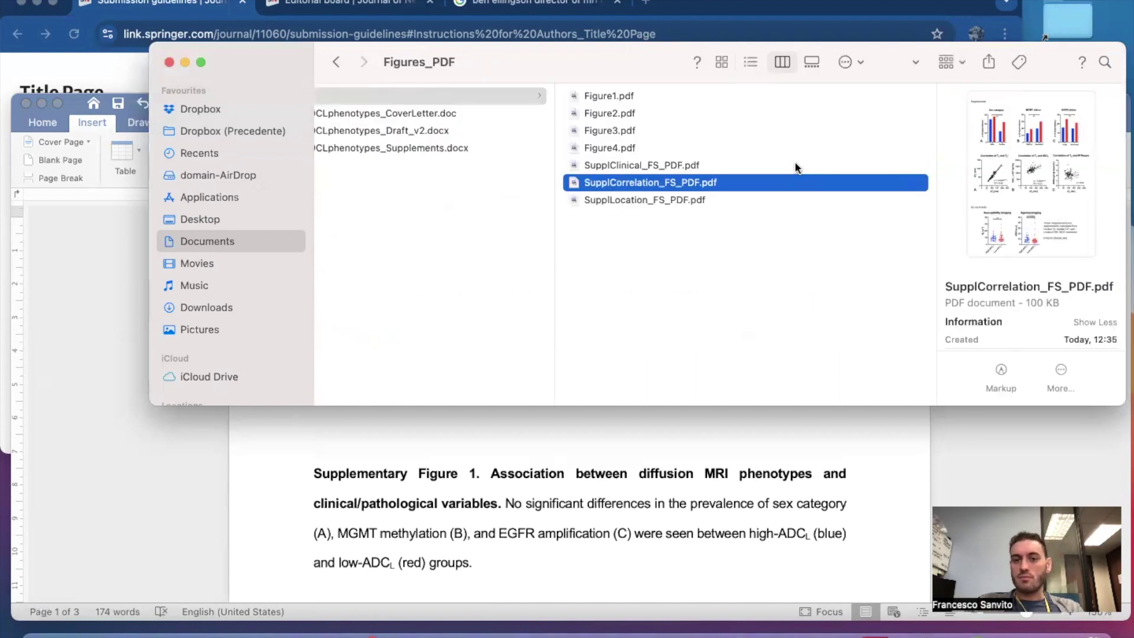
{"action": "key", "text": "Up"}
{"action": "key", "text": "Down"}
{"action": "key", "text": "Up"}
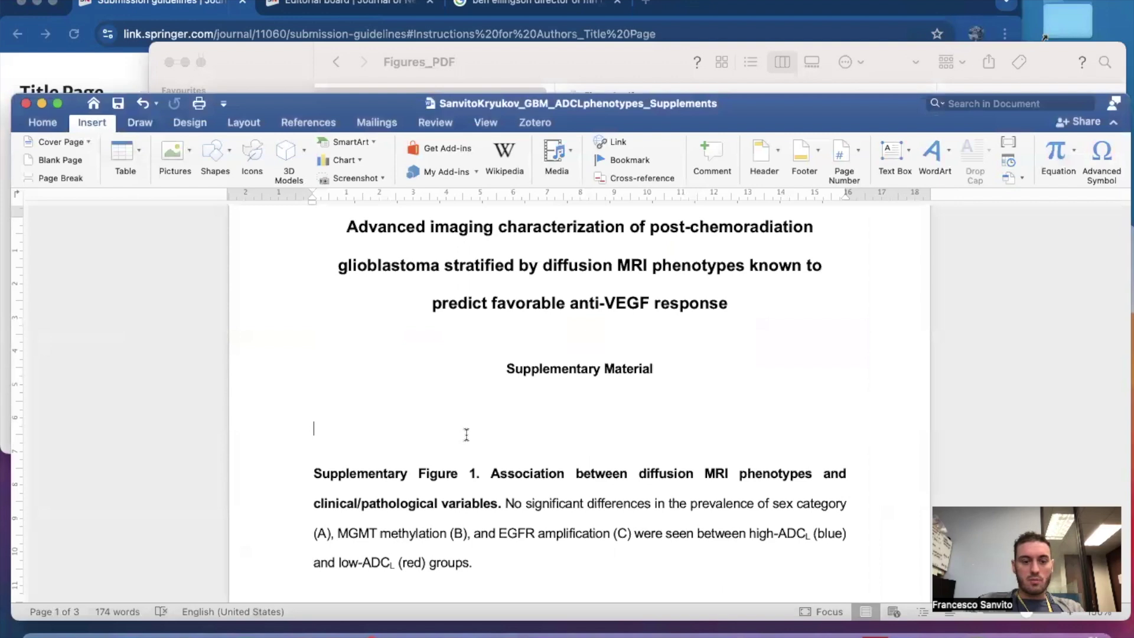
Insert SupplClinical_FS_PDF.pdf above the Supplementary Figure 1 caption.
{"action": "left_click", "coordinate": [600, 61]}
{"action": "left_click_drag", "start_coordinate": [669, 171], "coordinate": [505, 434]}
{"action": "left_click", "coordinate": [660, 541]}
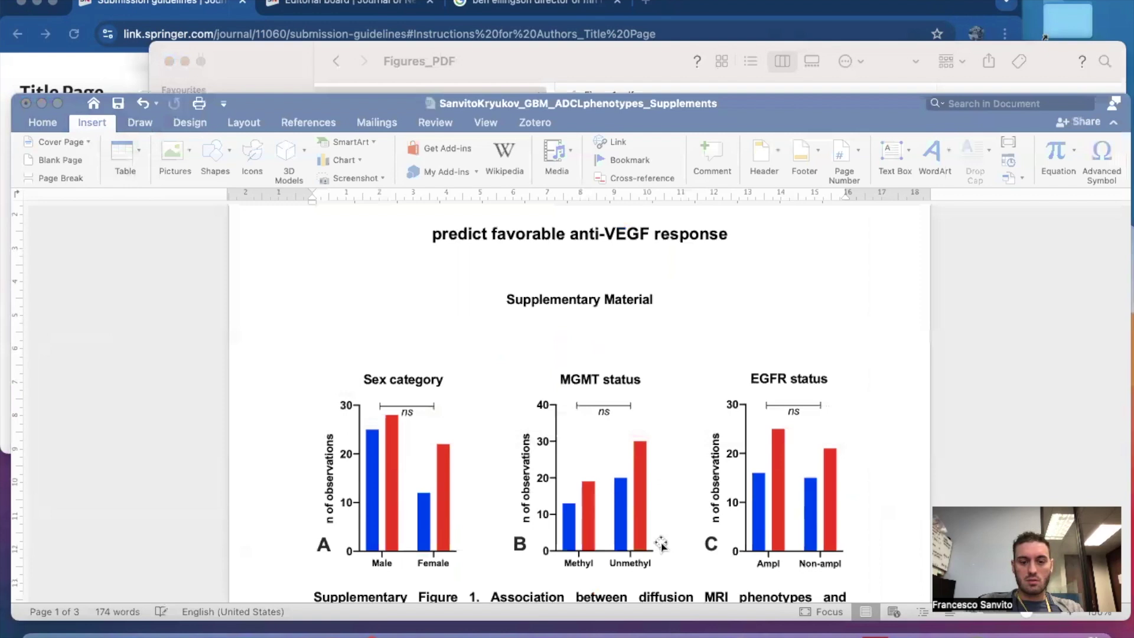
{"action": "scroll", "coordinate": [661, 542], "scroll_direction": "down", "scroll_amount": 5}
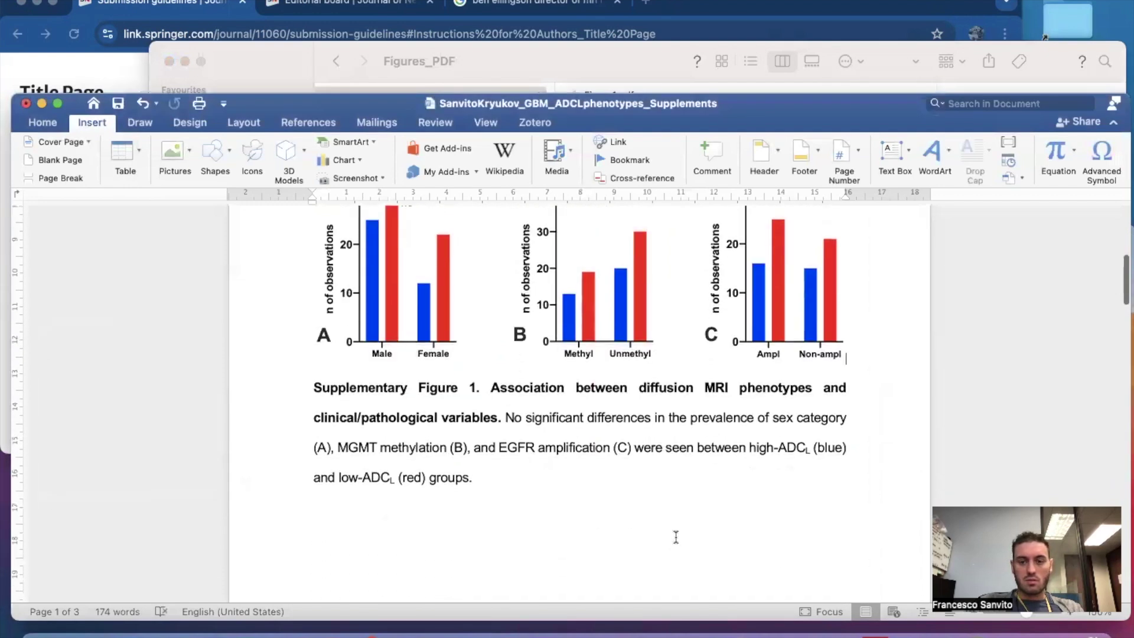
{"action": "scroll", "coordinate": [676, 537], "scroll_direction": "up", "scroll_amount": 3}
{"action": "scroll", "coordinate": [676, 534], "scroll_direction": "down", "scroll_amount": 10}
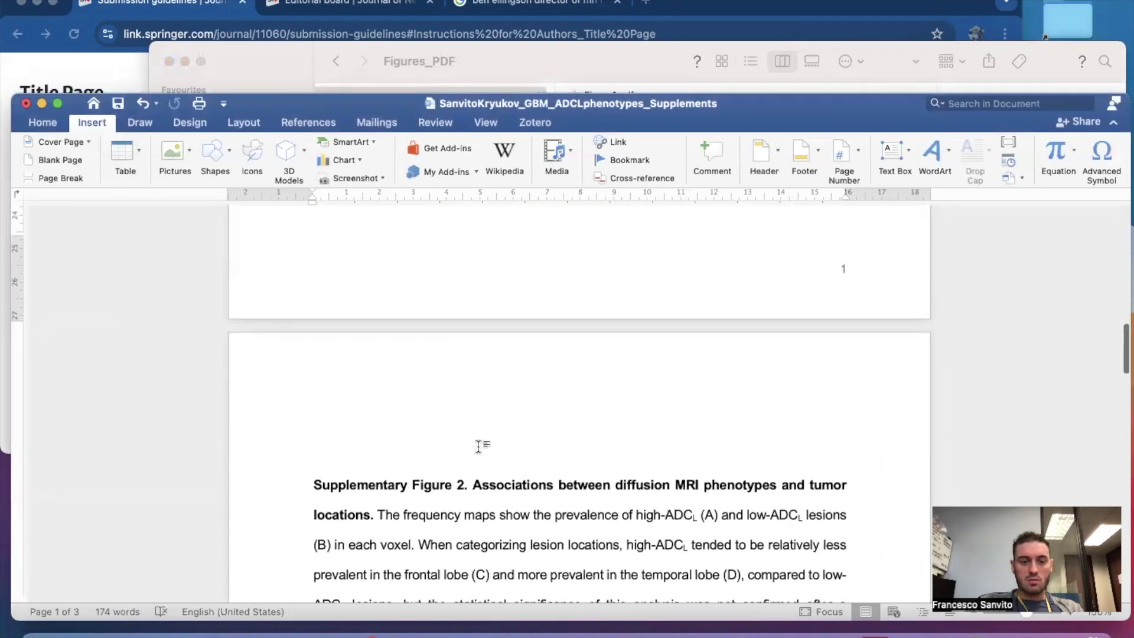
Insert SupplLocation_FS_PDF.pdf above the Supplementary Figure 2 caption.
{"action": "left_click", "coordinate": [478, 446]}
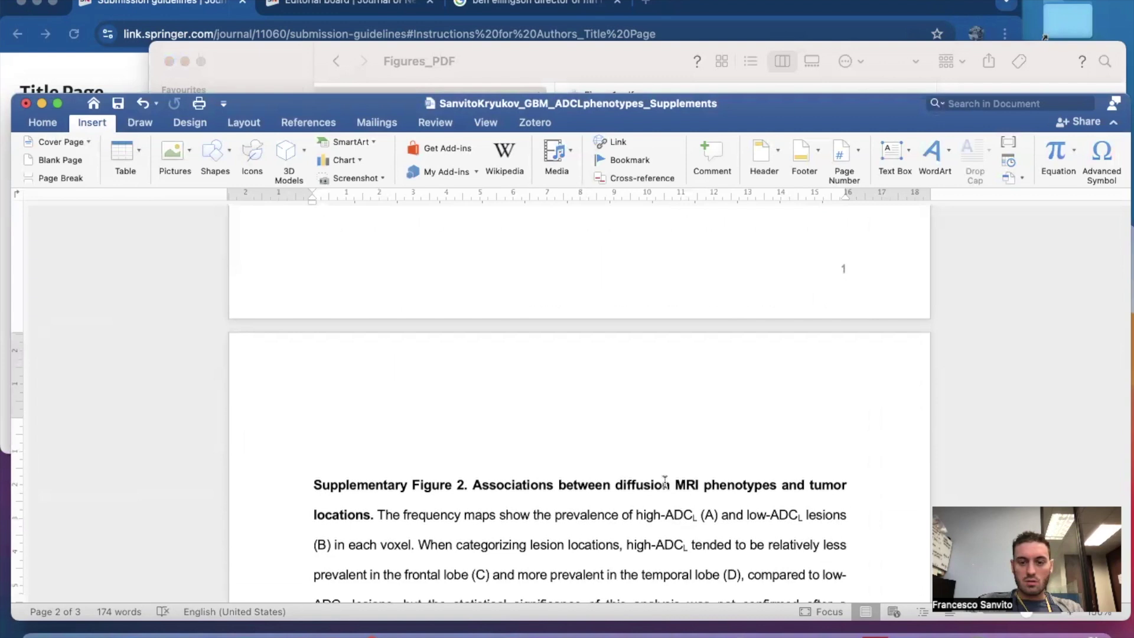
{"action": "left_click", "coordinate": [631, 62]}
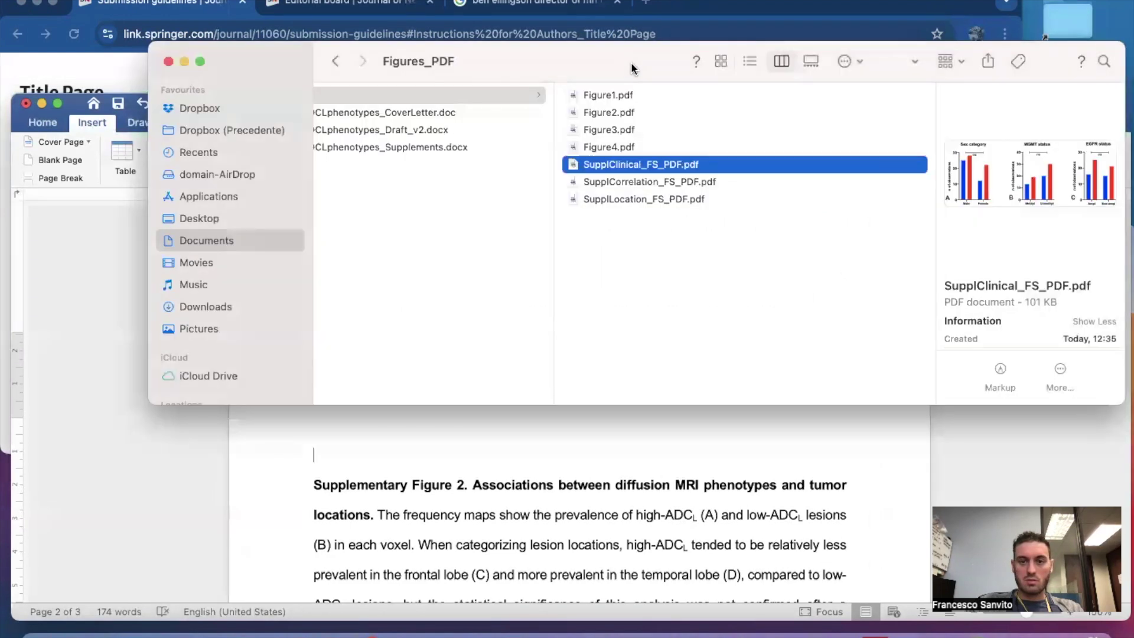
{"action": "left_click", "coordinate": [653, 199]}
{"action": "left_click_drag", "start_coordinate": [653, 201], "coordinate": [561, 456]}
{"action": "left_click", "coordinate": [560, 454]}
{"action": "scroll", "coordinate": [549, 440], "scroll_direction": "down", "scroll_amount": 10}
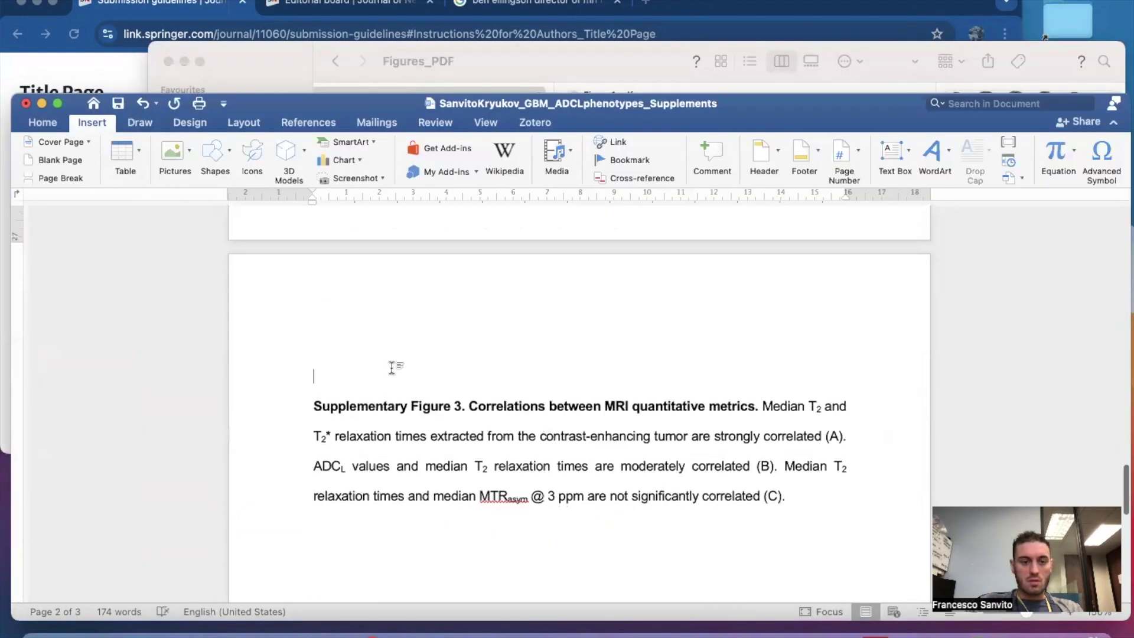
Insert SupplCorrelation_FS_PDF.pdf above the Supplementary Figure 3 caption.
{"action": "left_click", "coordinate": [527, 61]}
{"action": "left_click", "coordinate": [634, 181]}
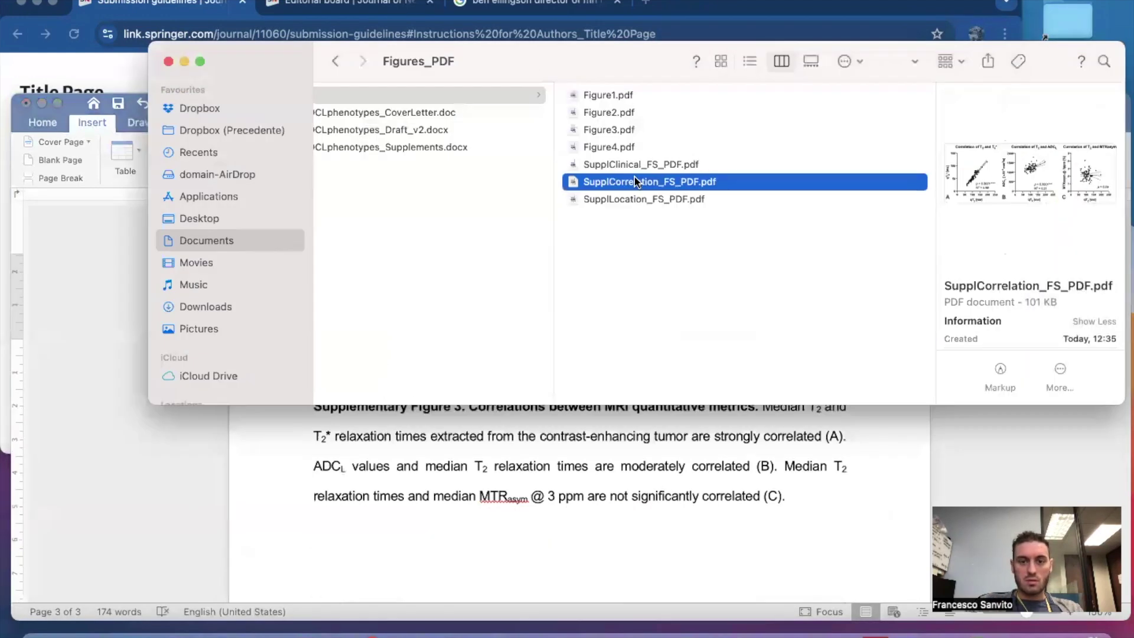
{"action": "left_click_drag", "start_coordinate": [634, 180], "coordinate": [426, 369]}
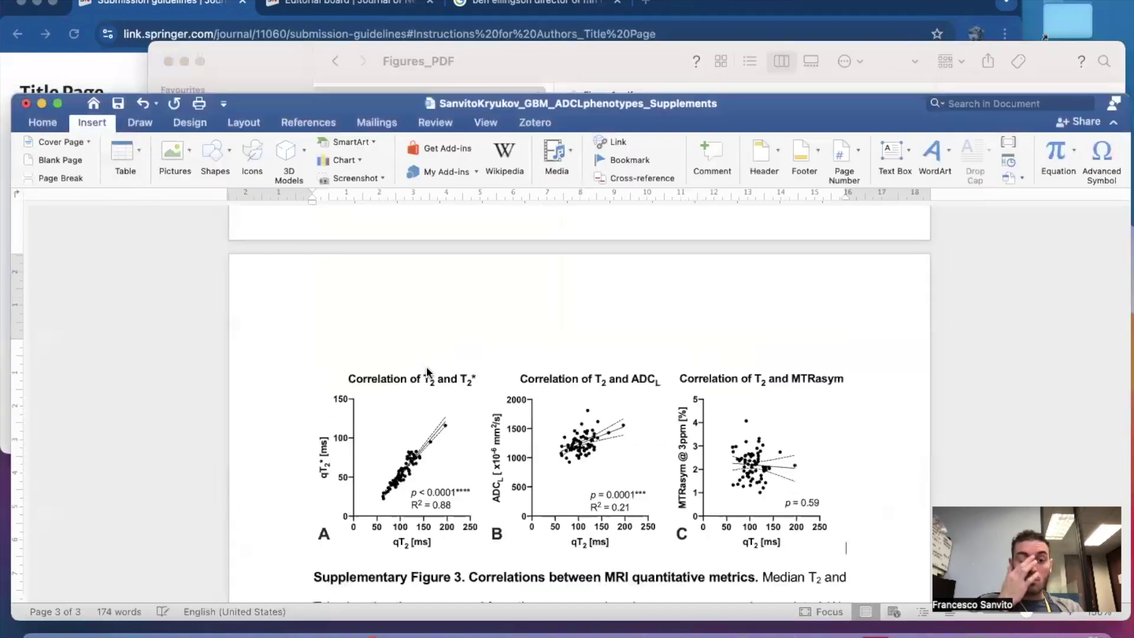
{"action": "scroll", "coordinate": [333, 410], "scroll_direction": "down", "scroll_amount": 5}
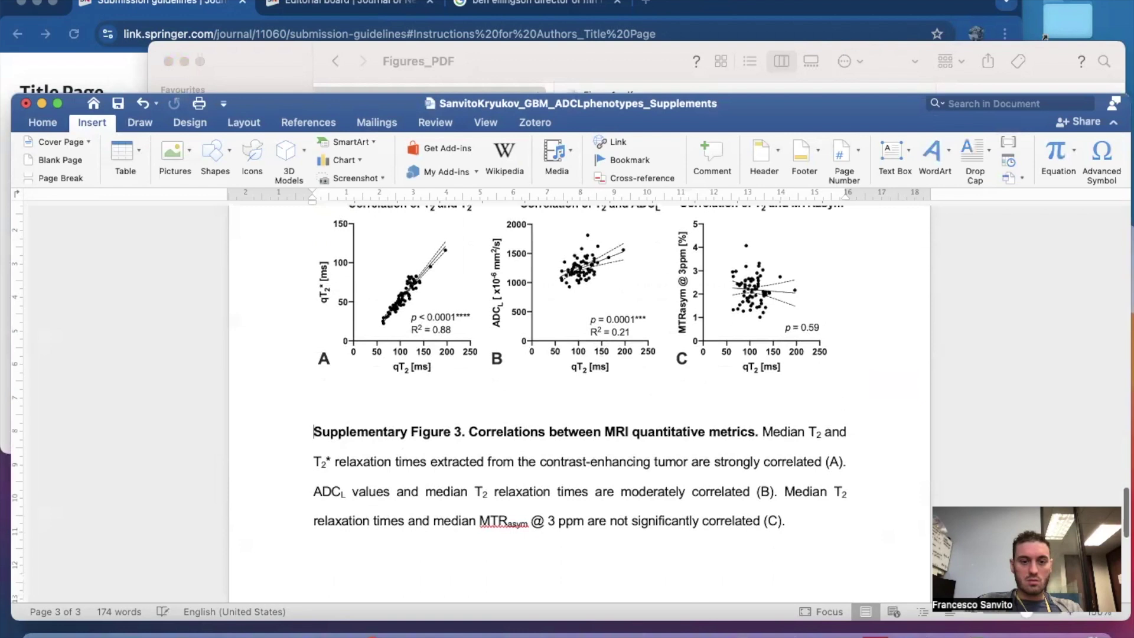
{"action": "scroll", "coordinate": [313, 400], "scroll_direction": "up", "scroll_amount": 10}
{"action": "scroll", "coordinate": [578, 401], "scroll_direction": "up", "scroll_amount": 15}
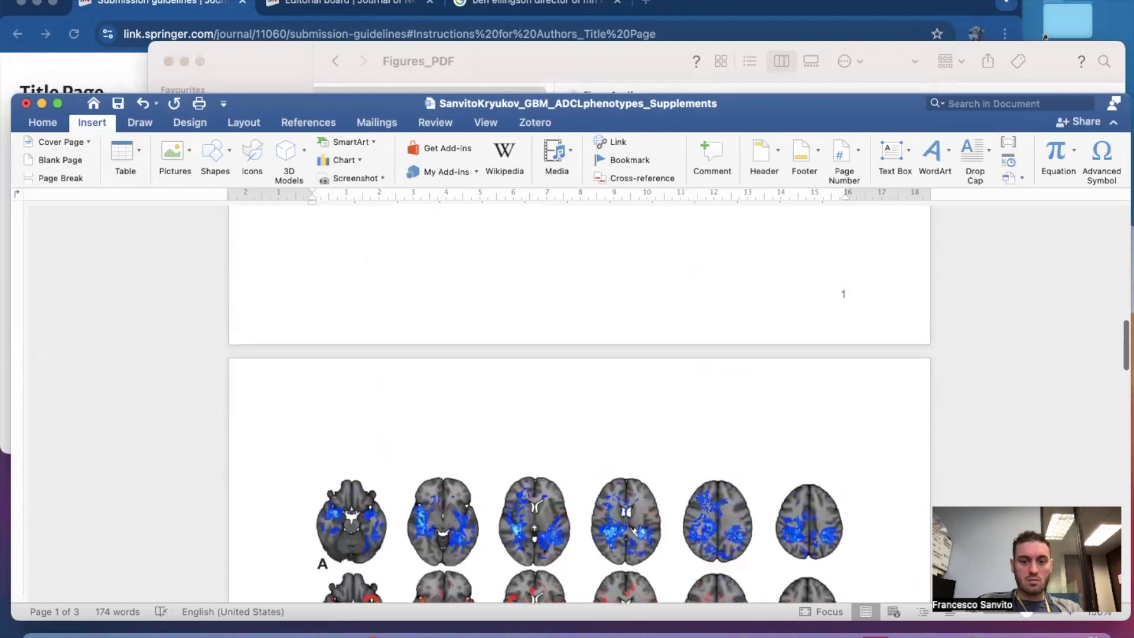
{"action": "scroll", "coordinate": [579, 401], "scroll_direction": "down", "scroll_amount": 5}
{"action": "scroll", "coordinate": [579, 402], "scroll_direction": "up", "scroll_amount": 5}
{"action": "scroll", "coordinate": [578, 402], "scroll_direction": "down", "scroll_amount": 8}
{"action": "scroll", "coordinate": [579, 402], "scroll_direction": "down", "scroll_amount": 10}
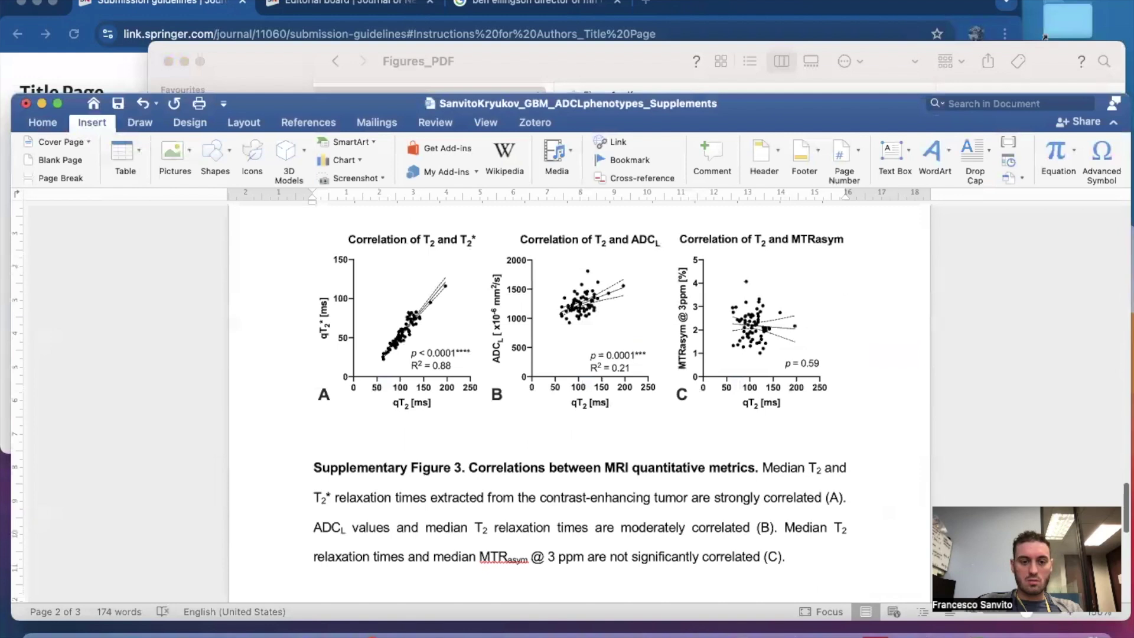
{"action": "left_click", "coordinate": [410, 381]}
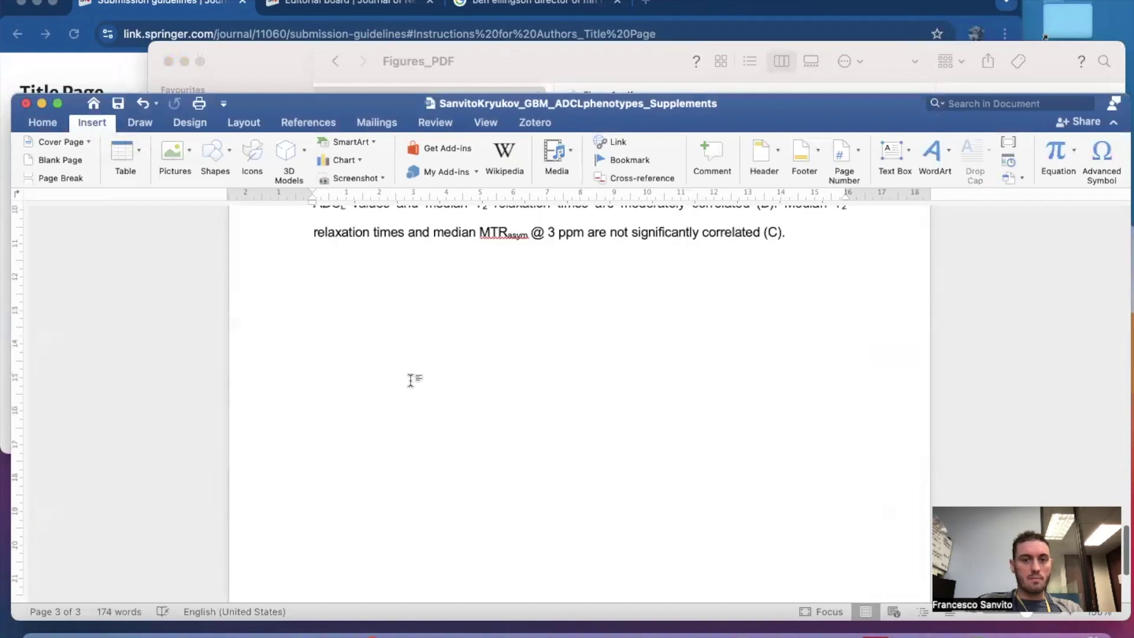
Save the Supplements document as a PDF into 05_updated_clean through the Print dialog.
{"action": "left_click", "coordinate": [91, 0]}
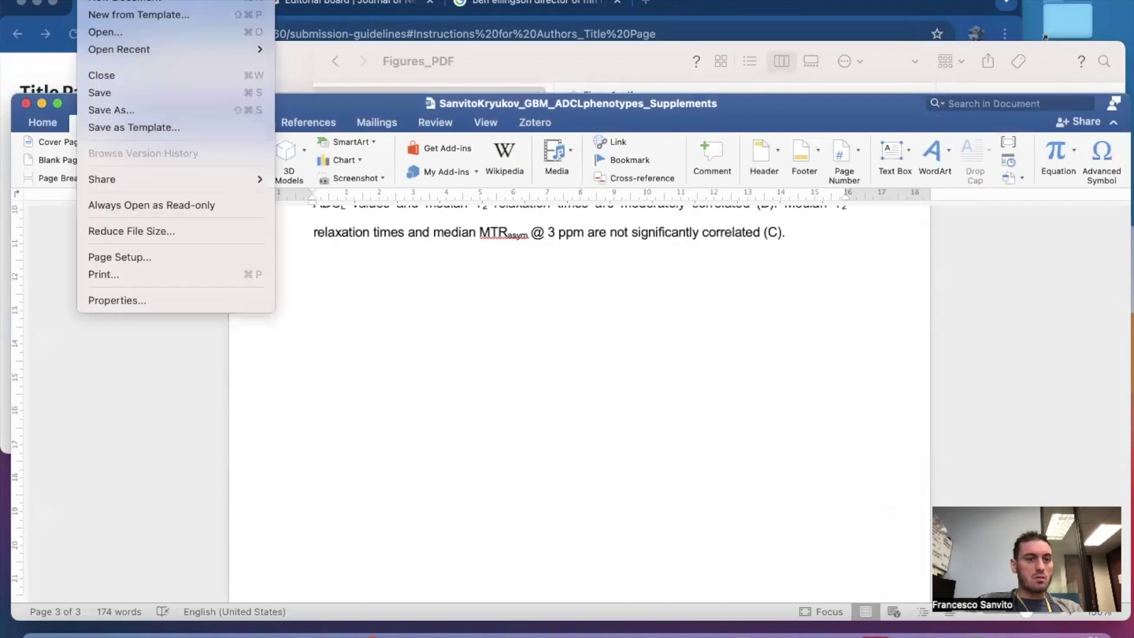
{"action": "left_click", "coordinate": [165, 275]}
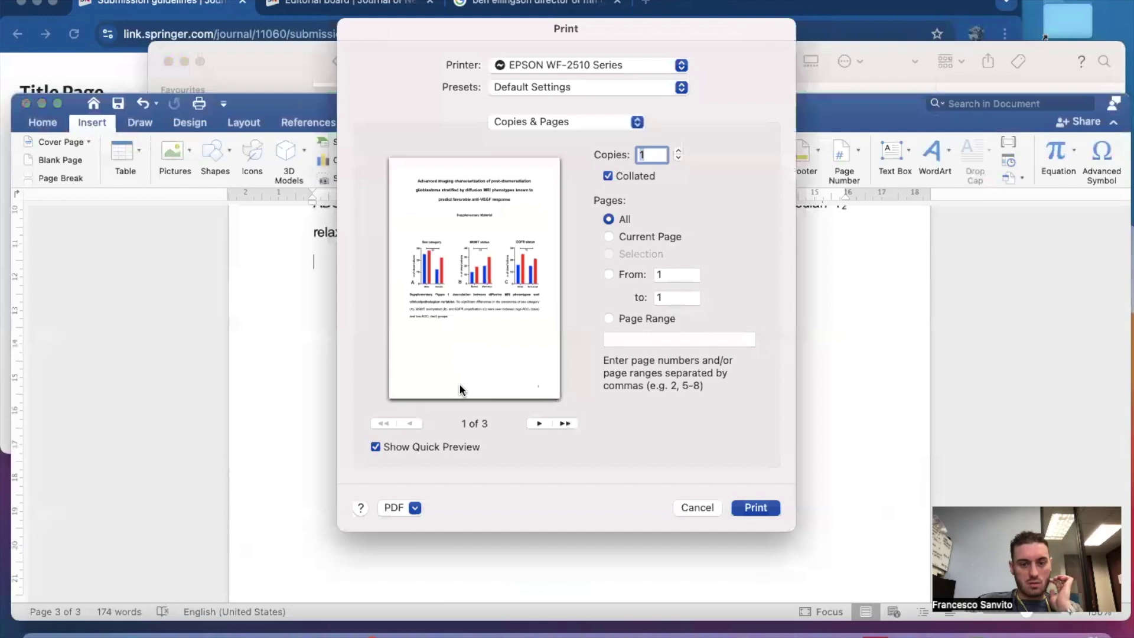
{"action": "left_click", "coordinate": [413, 508]}
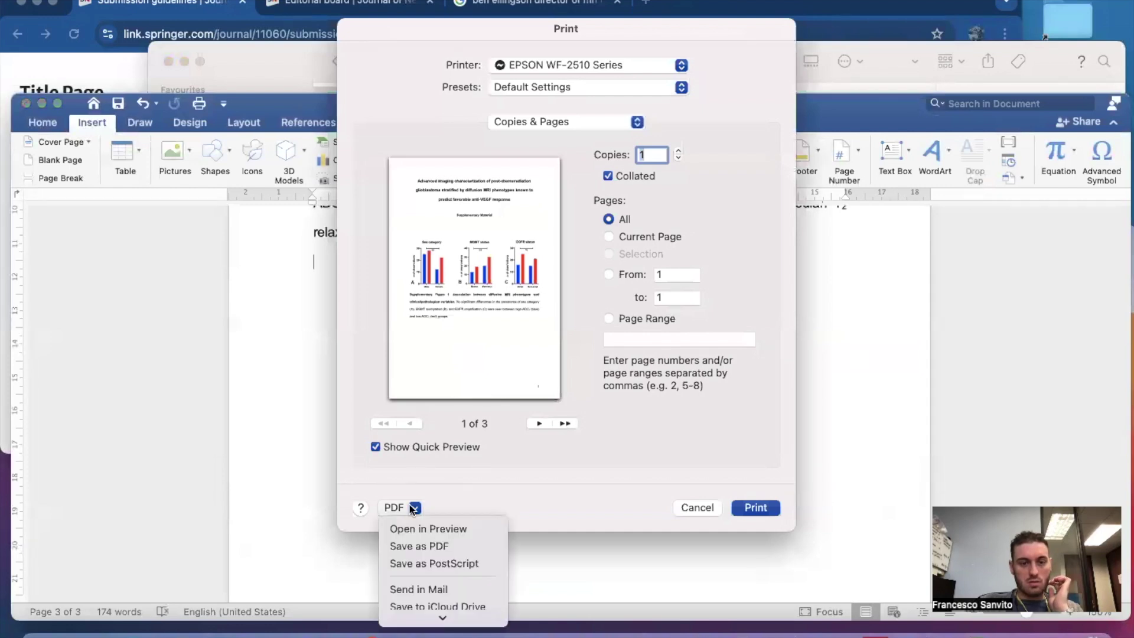
{"action": "left_click", "coordinate": [412, 546]}
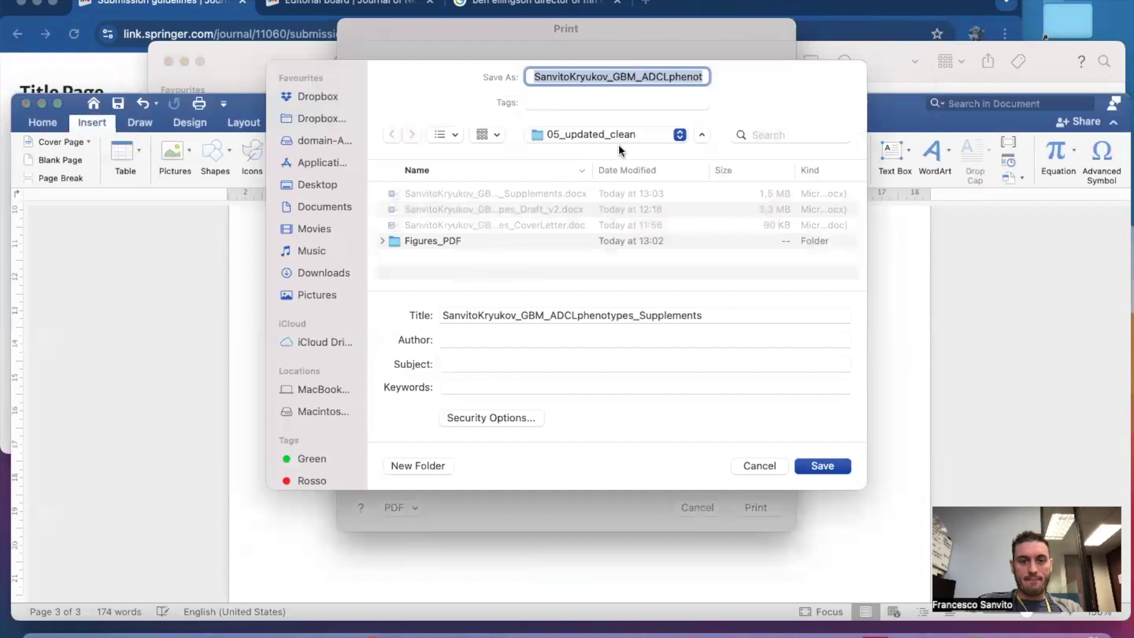
{"action": "left_click", "coordinate": [815, 465]}
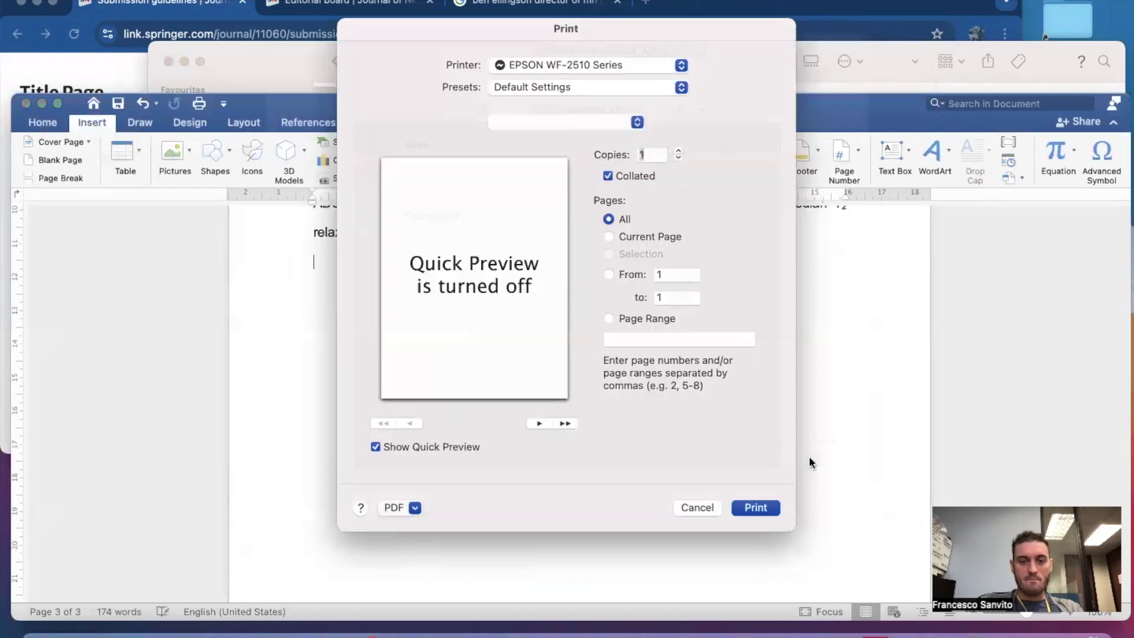
{"action": "left_click", "coordinate": [491, 65]}
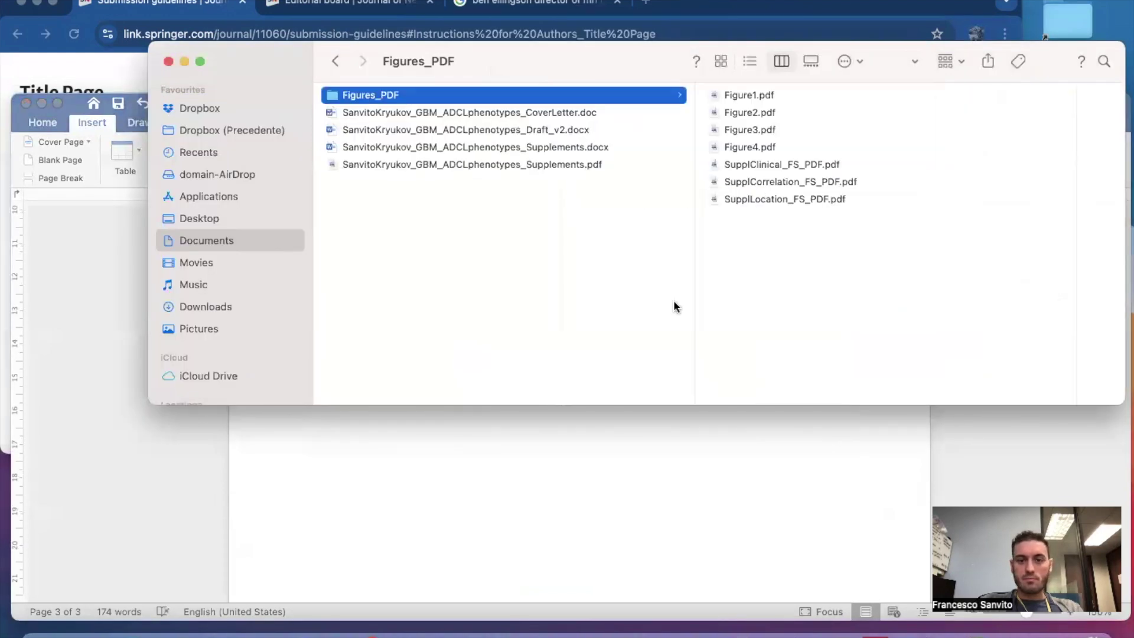
Open Supplements.pdf in Preview, check the charts are sharp, then close it.
{"action": "scroll", "coordinate": [592, 252], "scroll_direction": "left", "scroll_amount": 4}
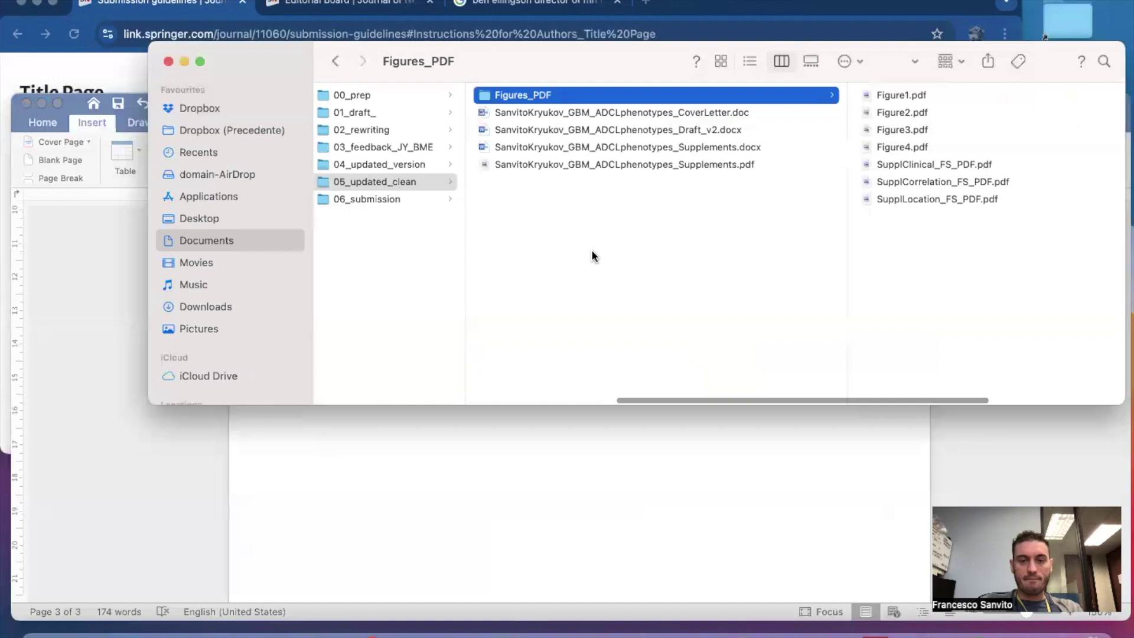
{"action": "left_click", "coordinate": [605, 164]}
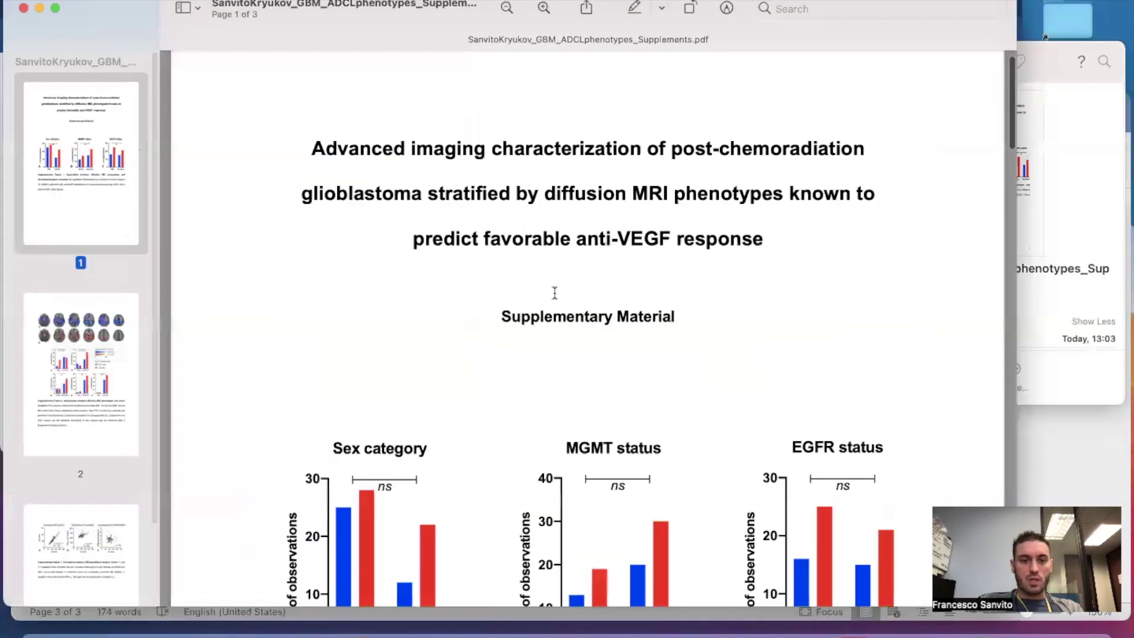
{"action": "scroll", "coordinate": [547, 266], "scroll_direction": "down", "scroll_amount": 3}
{"action": "scroll", "coordinate": [377, 291], "scroll_direction": "up", "scroll_amount": 5}
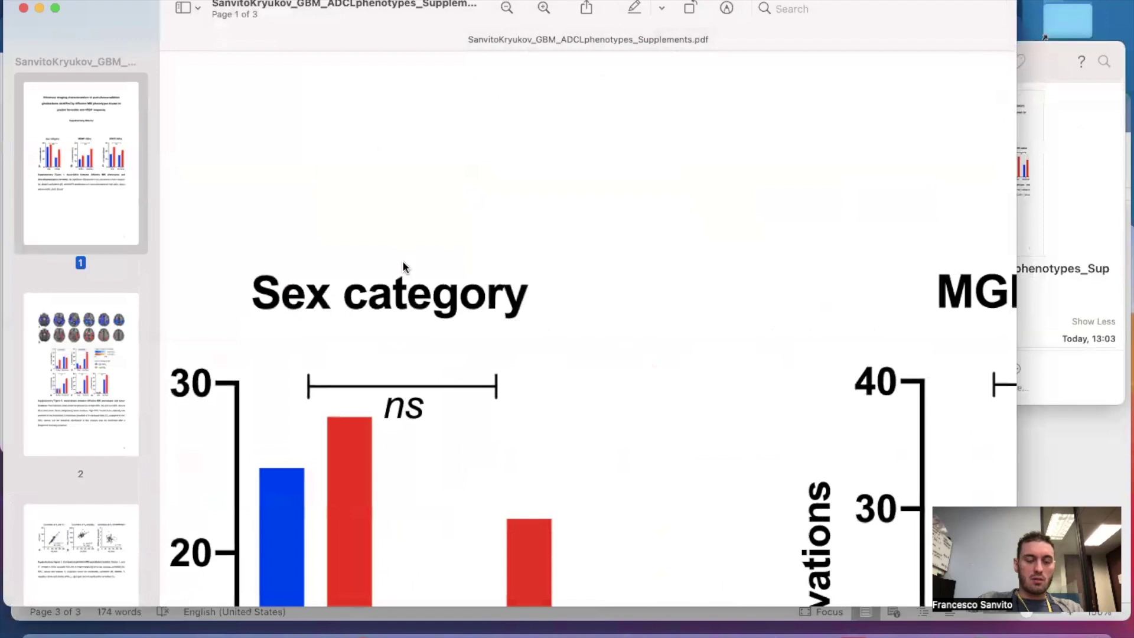
{"action": "scroll", "coordinate": [402, 260], "scroll_direction": "up", "scroll_amount": 5}
{"action": "scroll", "coordinate": [483, 349], "scroll_direction": "up", "scroll_amount": 5}
{"action": "scroll", "coordinate": [485, 350], "scroll_direction": "up", "scroll_amount": 5}
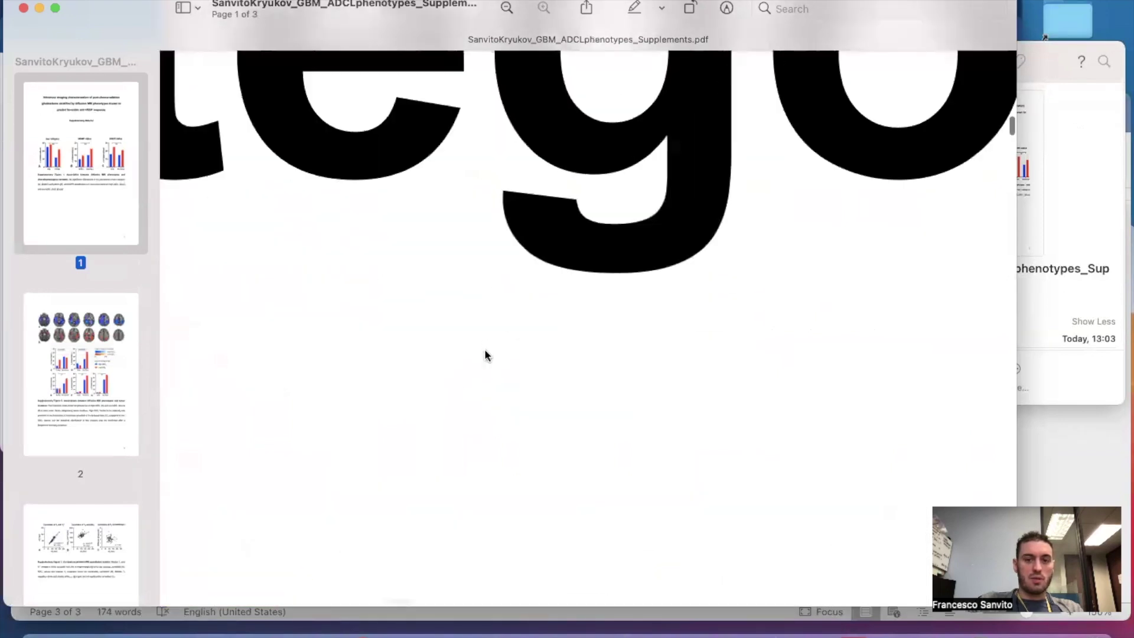
{"action": "scroll", "coordinate": [485, 349], "scroll_direction": "down", "scroll_amount": 3}
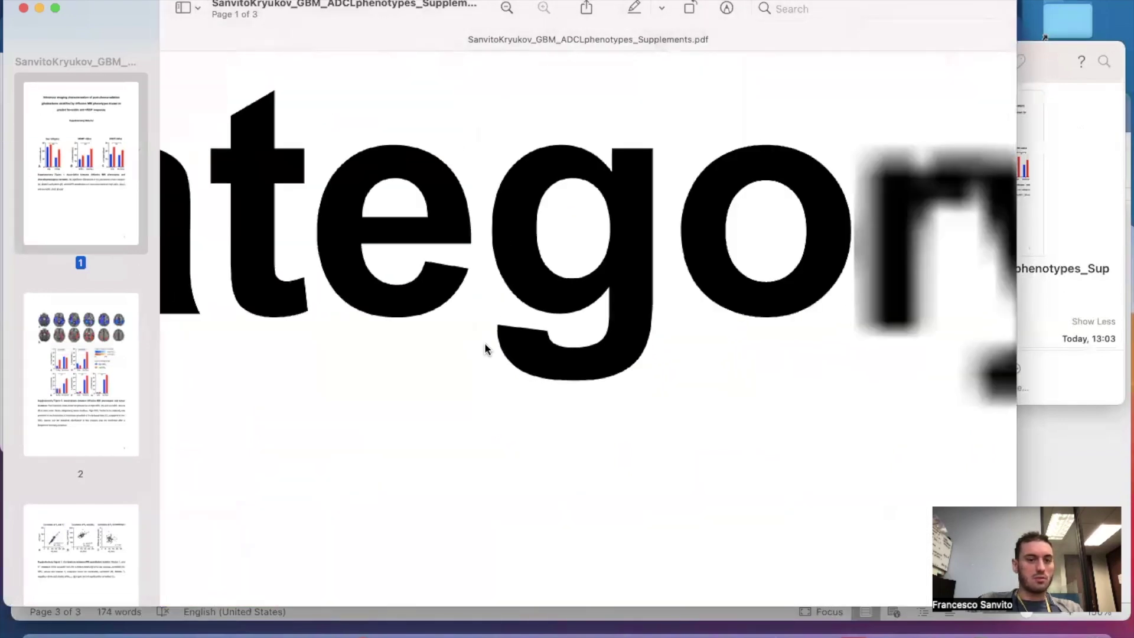
{"action": "scroll", "coordinate": [484, 349], "scroll_direction": "down", "scroll_amount": 5}
{"action": "scroll", "coordinate": [484, 349], "scroll_direction": "up", "scroll_amount": 3}
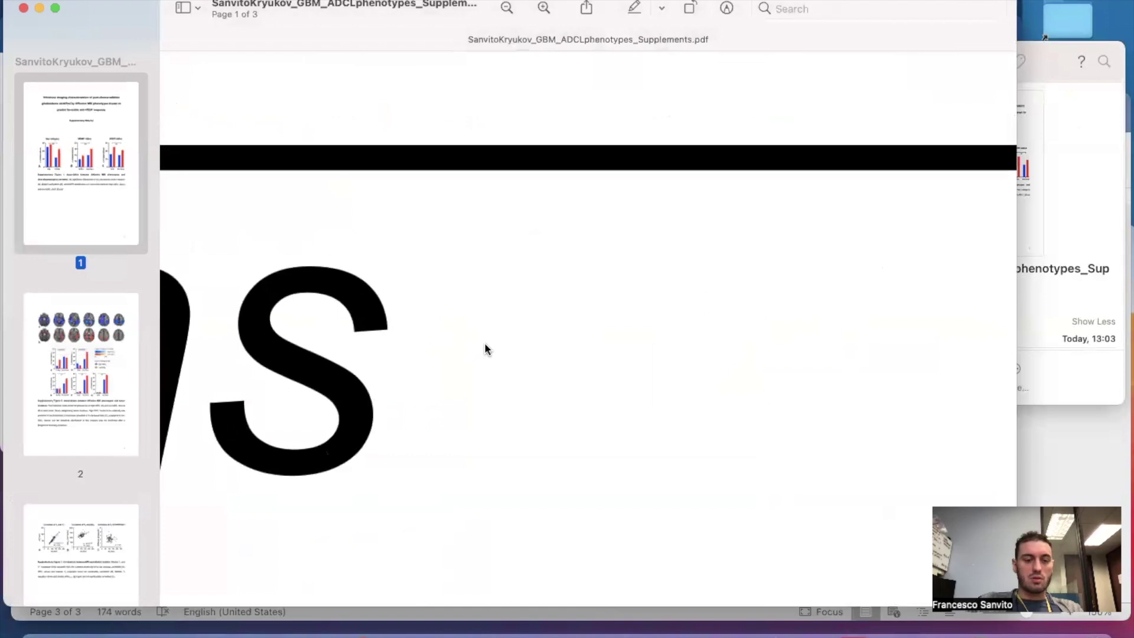
{"action": "scroll", "coordinate": [484, 348], "scroll_direction": "down", "scroll_amount": 3}
{"action": "left_click", "coordinate": [24, 9]}
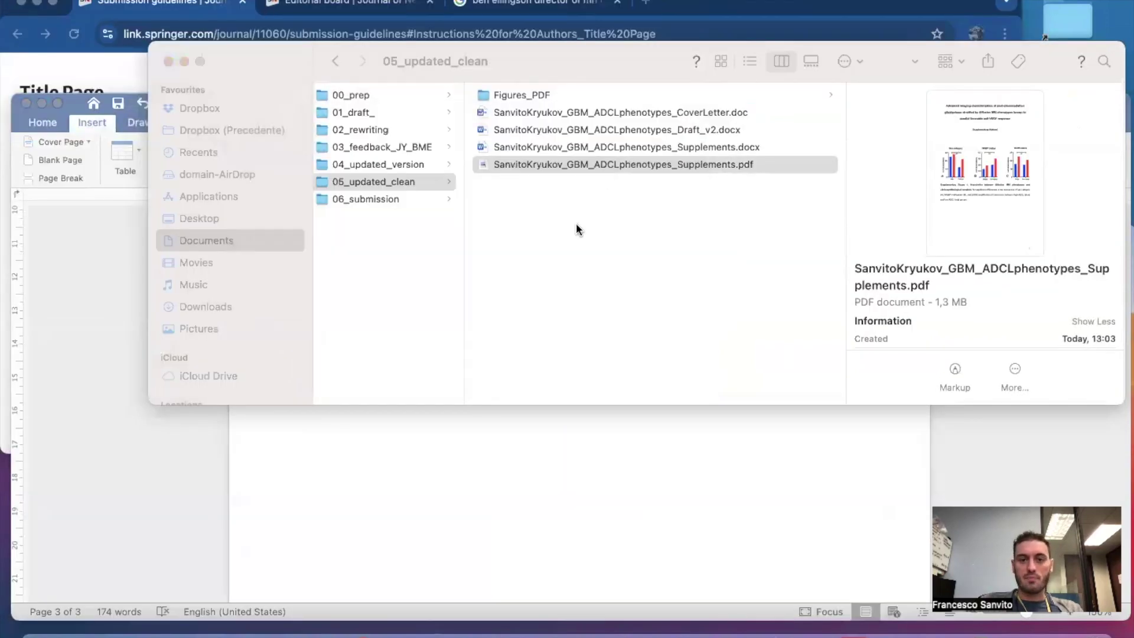
Move Supplements.pdf into 06_submission and widen its file column.
{"action": "left_click_drag", "start_coordinate": [606, 158], "coordinate": [383, 197]}
{"action": "left_click", "coordinate": [384, 199]}
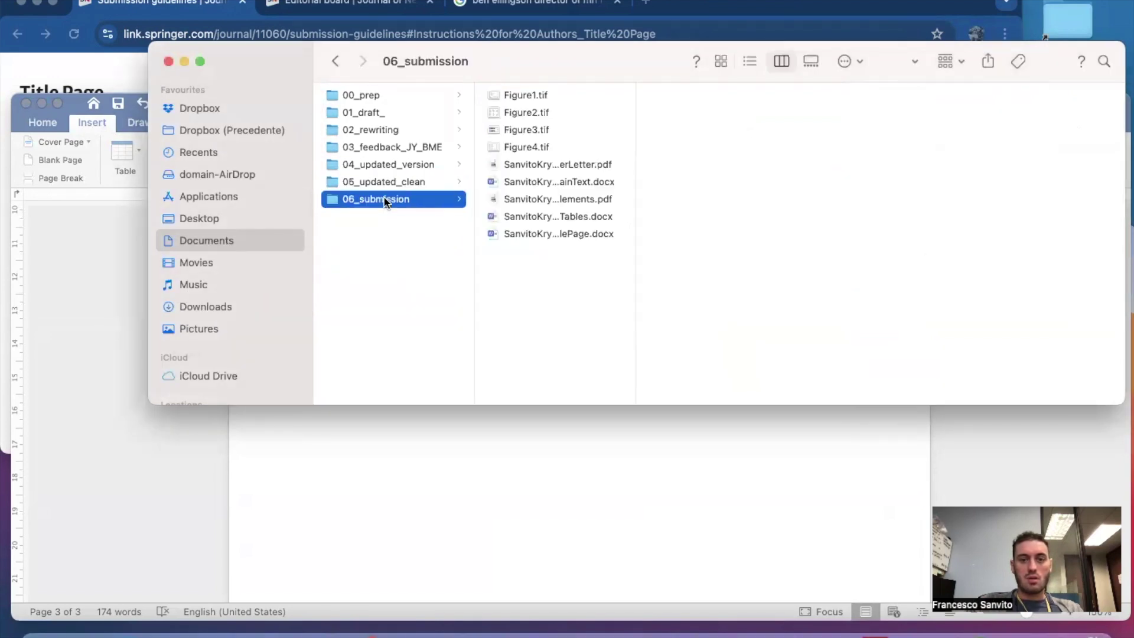
{"action": "left_click_drag", "start_coordinate": [634, 189], "coordinate": [839, 179]}
Preview the cover letter, MainText, TitlePage, Tables and Supplements files in 06_submission.
{"action": "left_click", "coordinate": [653, 165]}
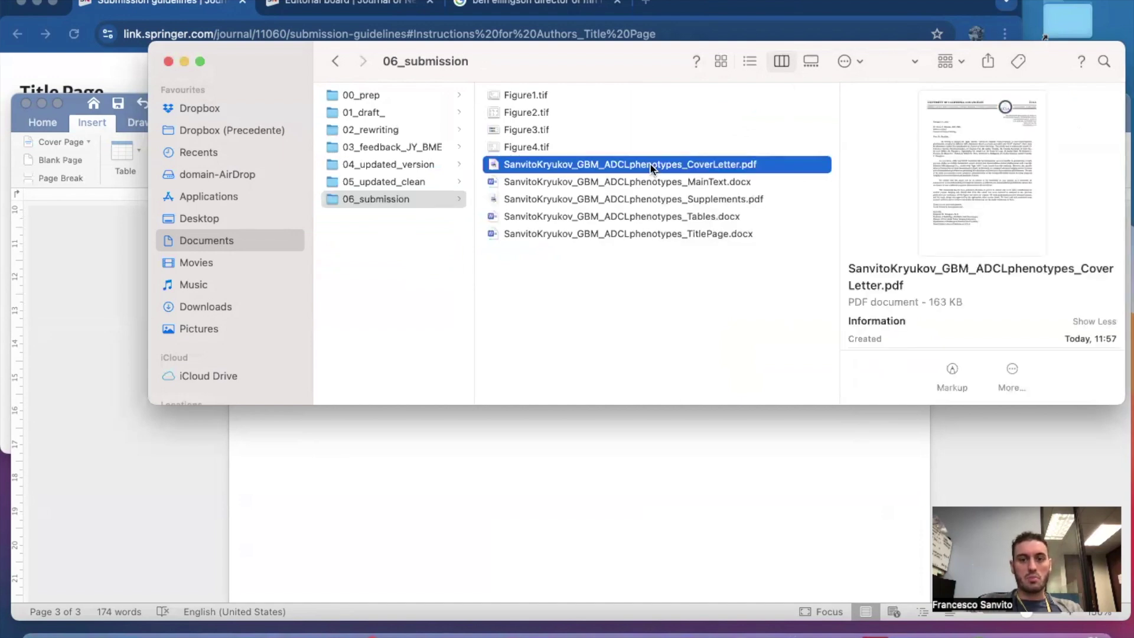
{"action": "key", "text": "Down"}
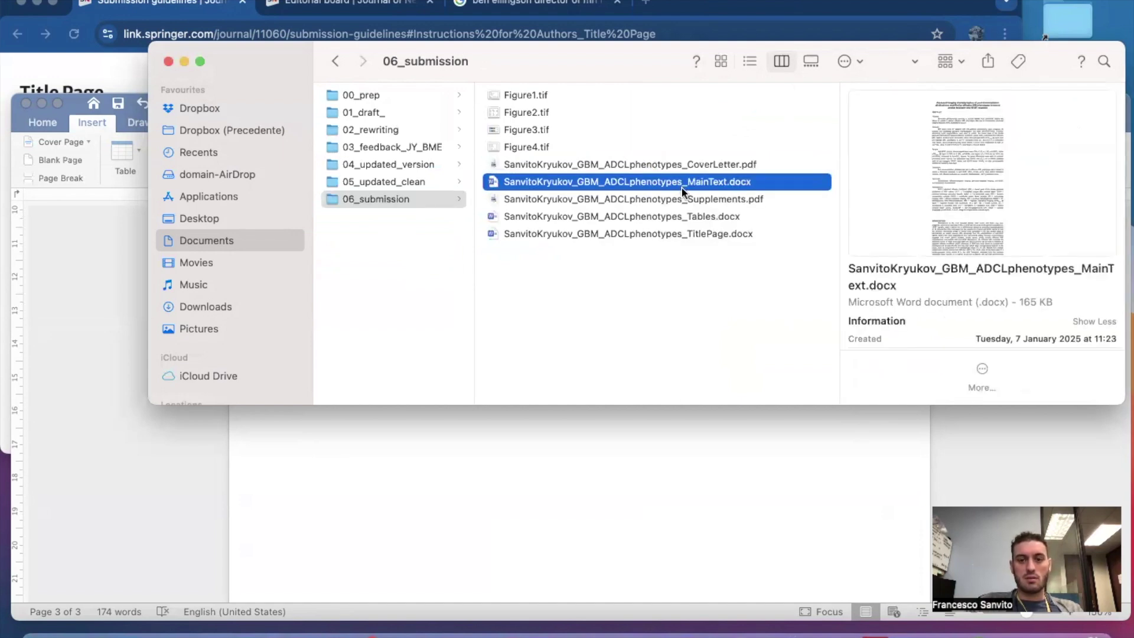
{"action": "left_click", "coordinate": [679, 228]}
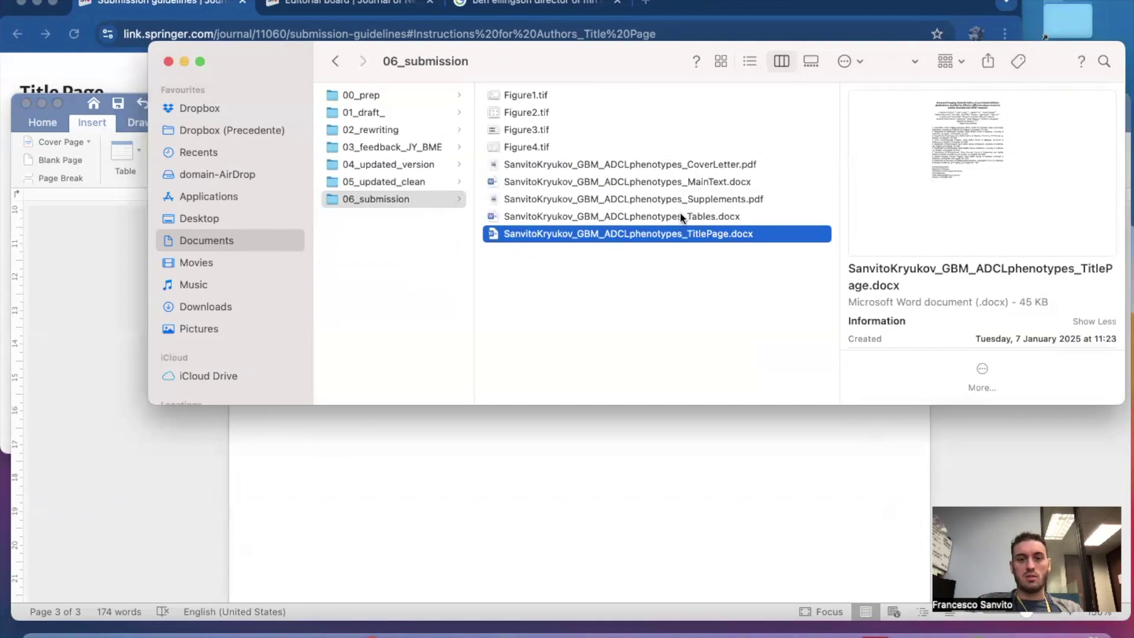
{"action": "key", "text": "Up"}
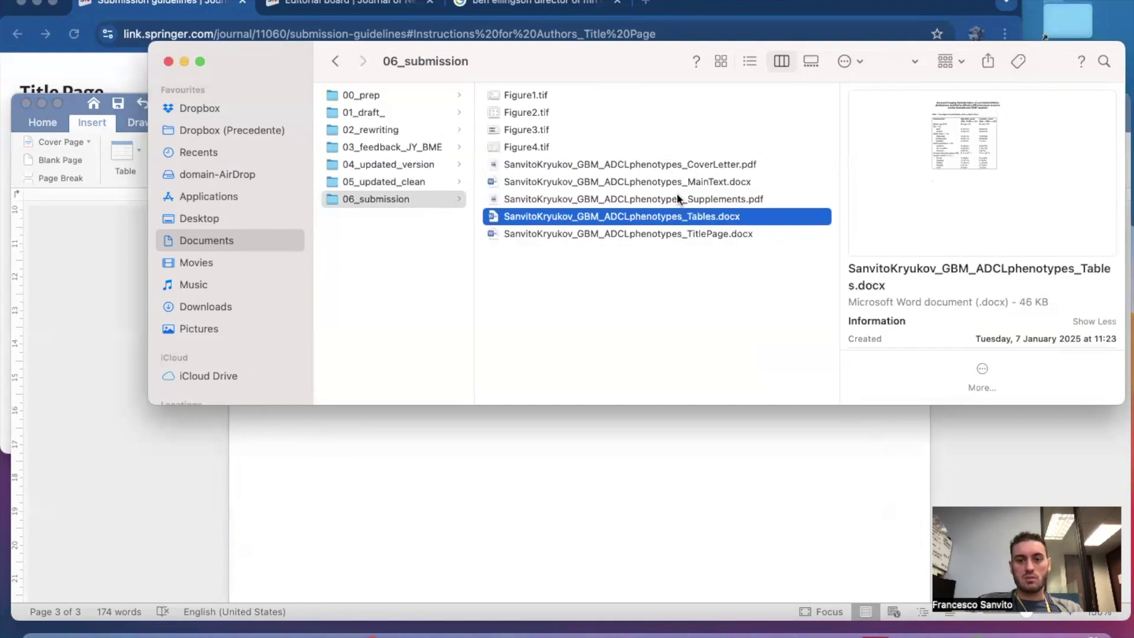
{"action": "left_click", "coordinate": [676, 195]}
{"action": "left_click", "coordinate": [569, 279]}
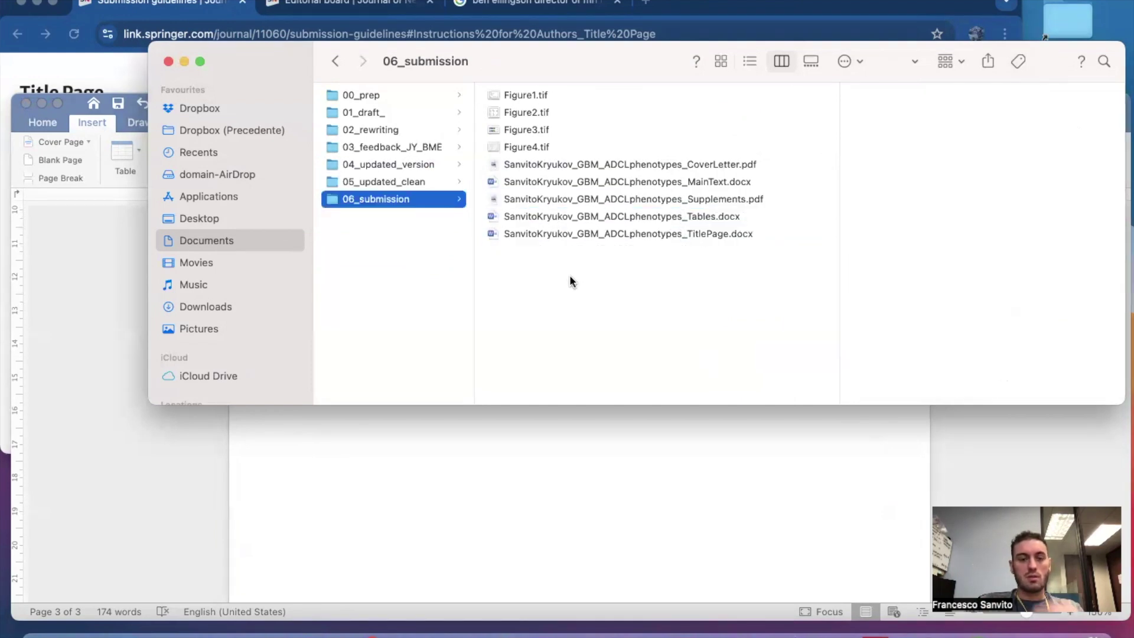
Start a new manuscript submission from the Journal of Neuro-Oncology page in Chrome.
{"action": "left_click", "coordinate": [711, 11]}
{"action": "left_click", "coordinate": [306, 8]}
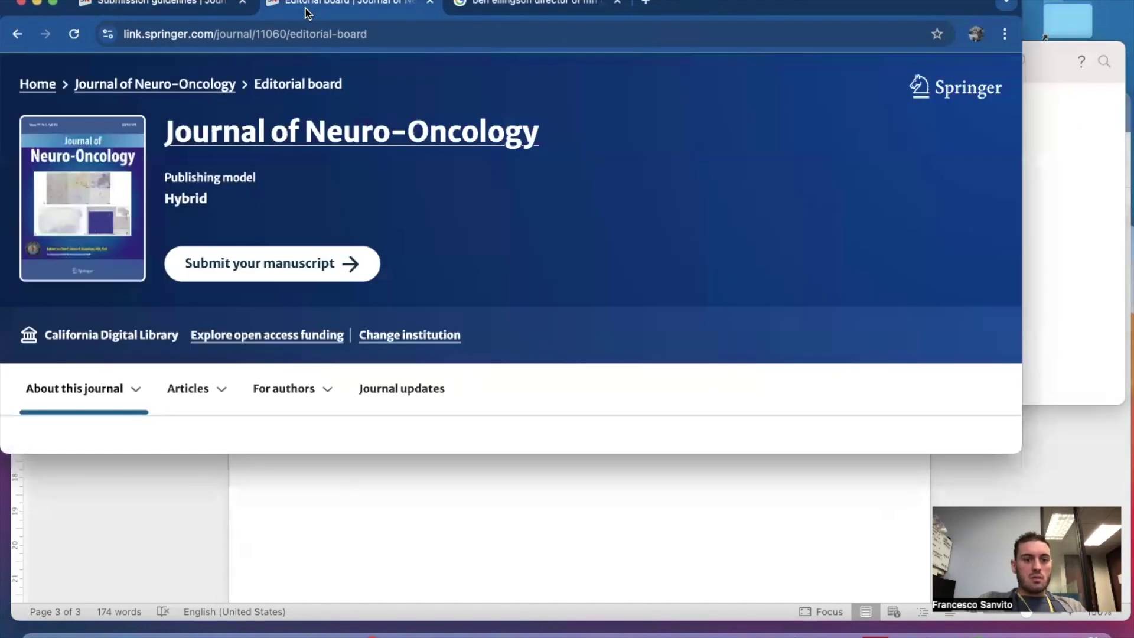
{"action": "left_click", "coordinate": [295, 279]}
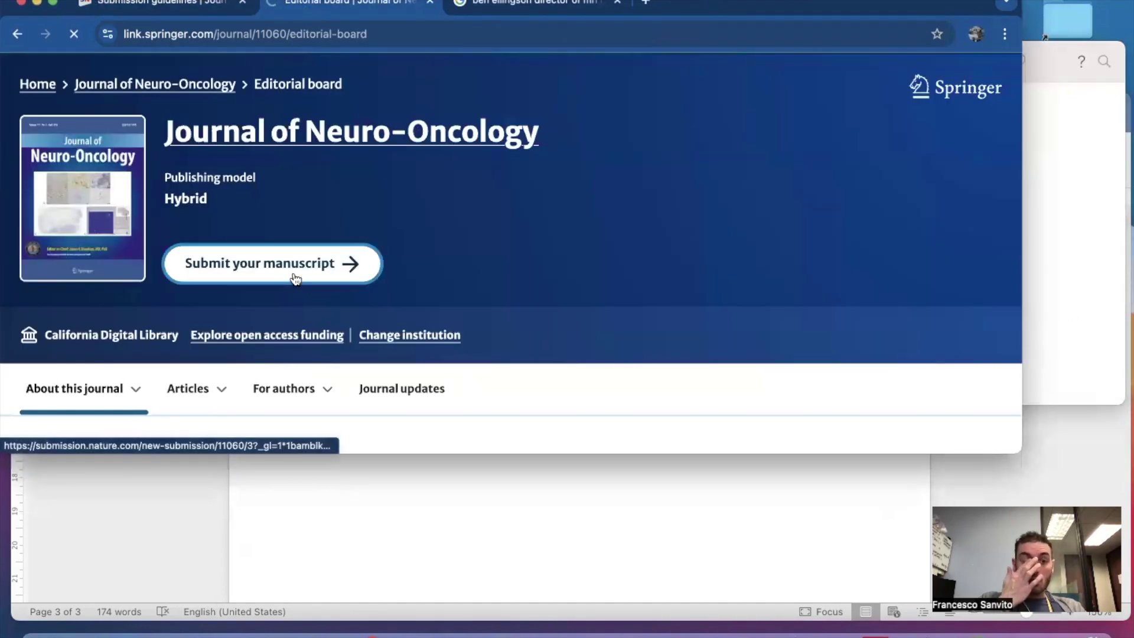
Sign in to the Springer Nature submission site with the ORCID account.
{"action": "scroll", "coordinate": [728, 328], "scroll_direction": "down", "scroll_amount": 3}
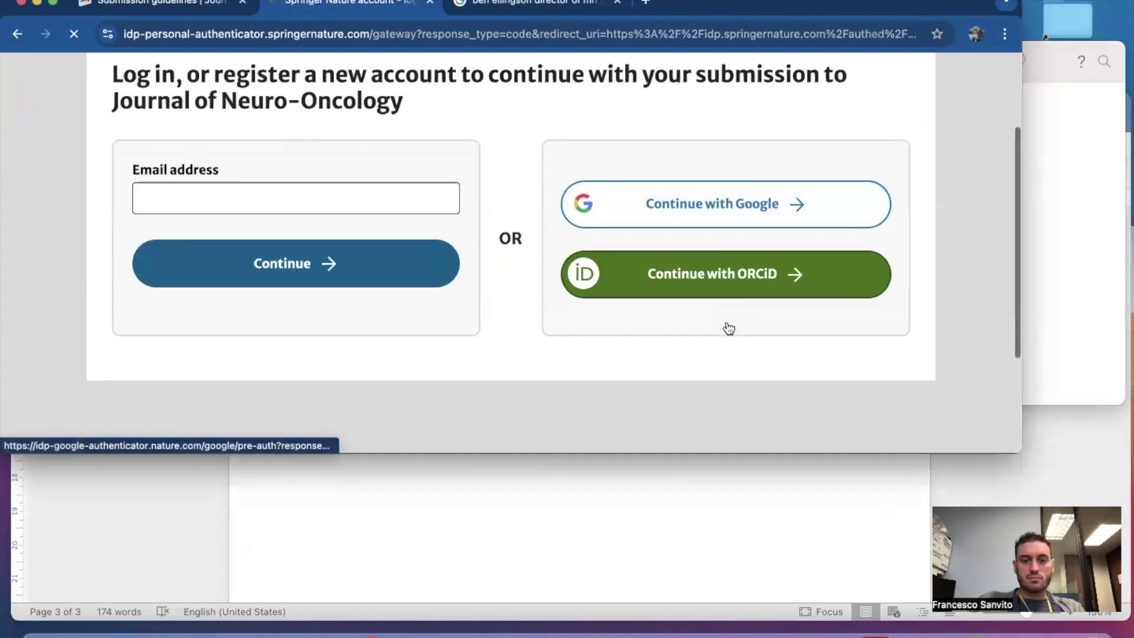
{"action": "left_click", "coordinate": [703, 287]}
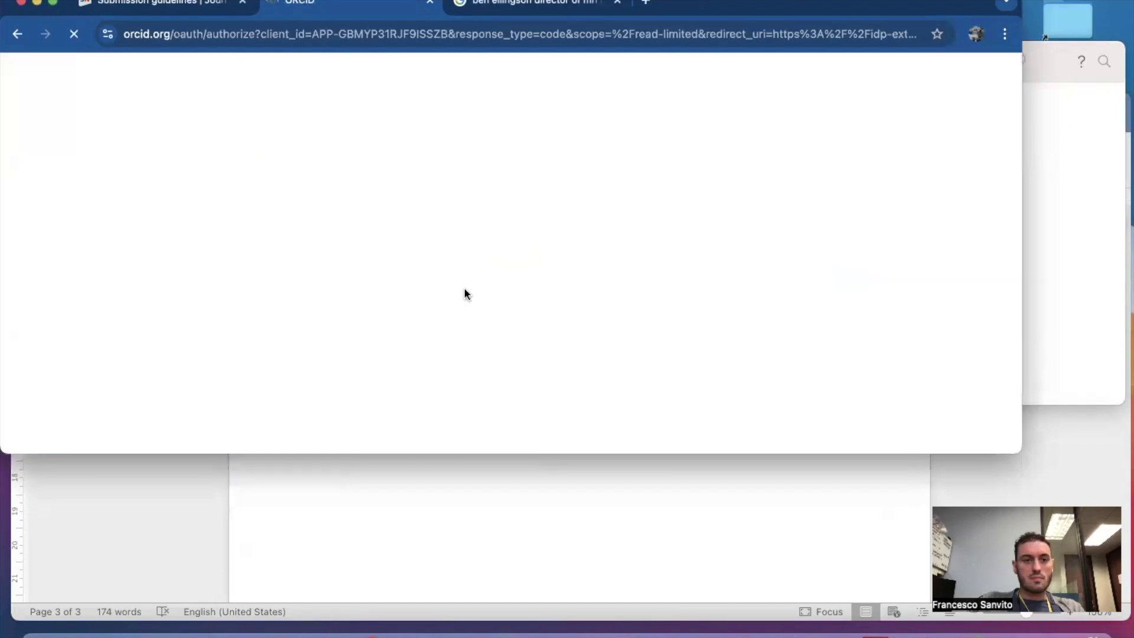
{"action": "scroll", "coordinate": [449, 348], "scroll_direction": "down", "scroll_amount": 3}
{"action": "left_click", "coordinate": [460, 312]}
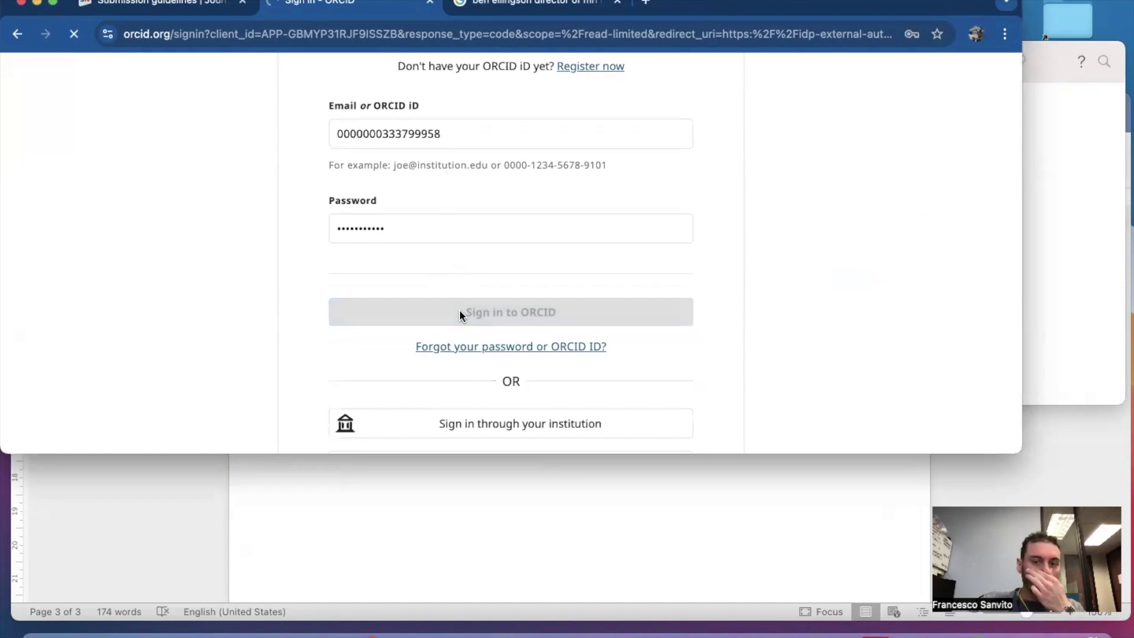
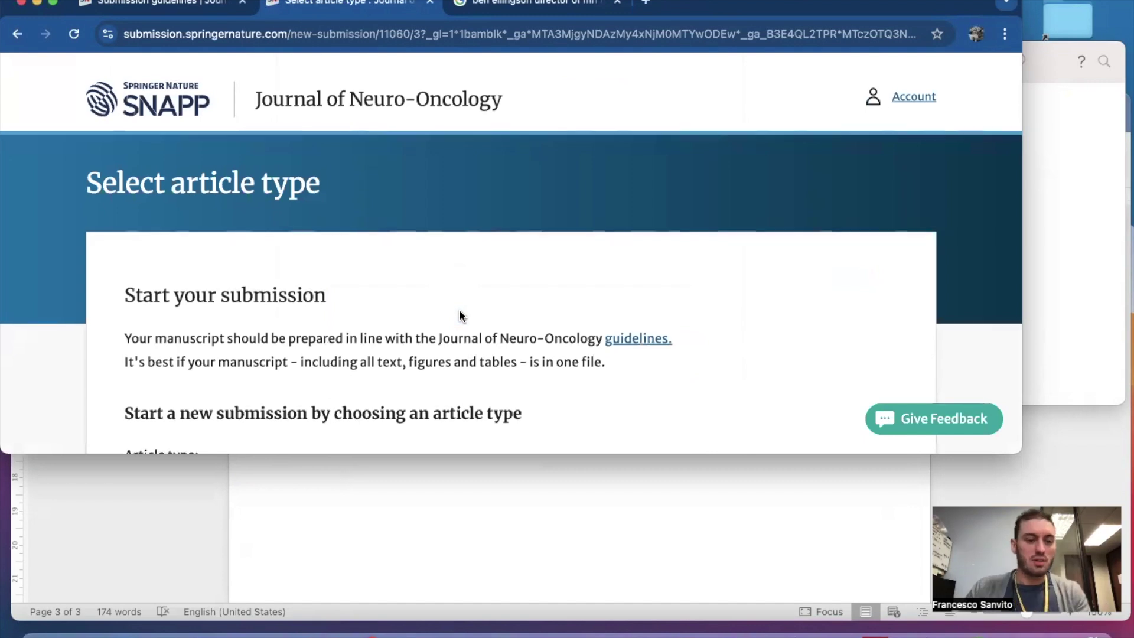
Choose Research as the article type and start the new submission.
{"action": "scroll", "coordinate": [461, 311], "scroll_direction": "down", "scroll_amount": 3}
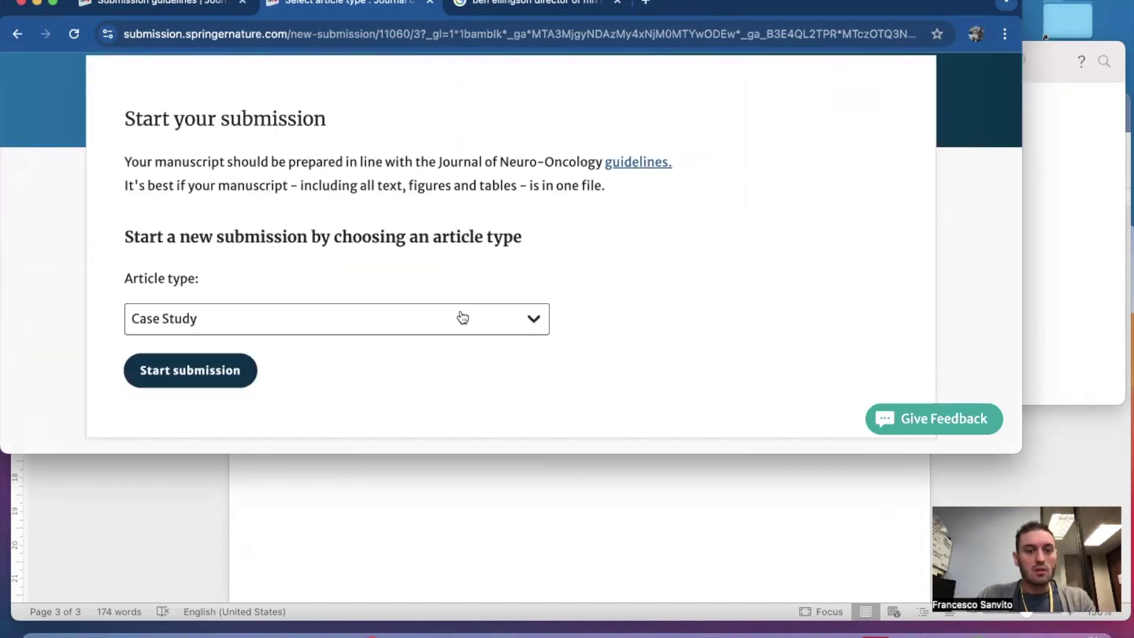
{"action": "scroll", "coordinate": [462, 317], "scroll_direction": "down", "scroll_amount": 1}
{"action": "scroll", "coordinate": [462, 317], "scroll_direction": "up", "scroll_amount": 5}
{"action": "scroll", "coordinate": [459, 315], "scroll_direction": "down", "scroll_amount": 4}
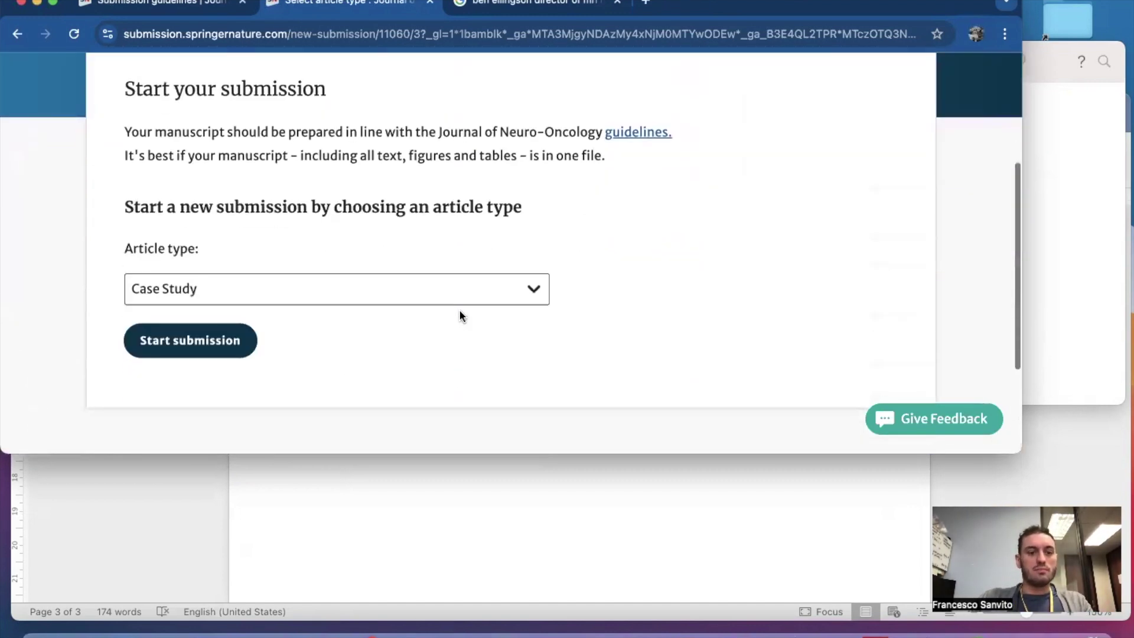
{"action": "left_click", "coordinate": [317, 294]}
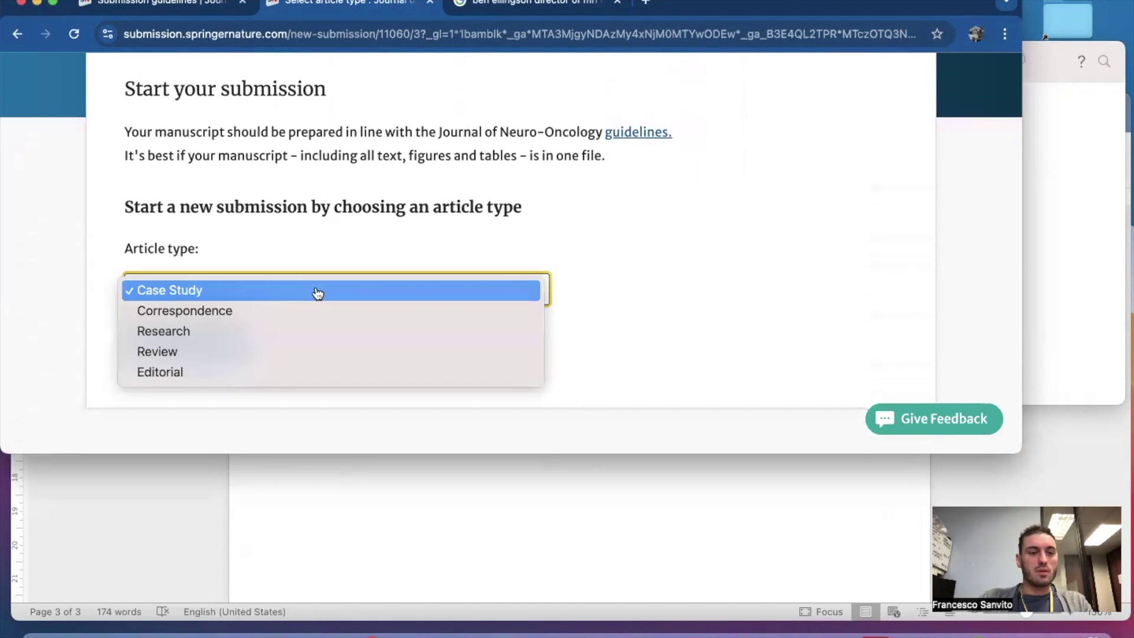
{"action": "left_click", "coordinate": [203, 332]}
{"action": "left_click", "coordinate": [185, 353]}
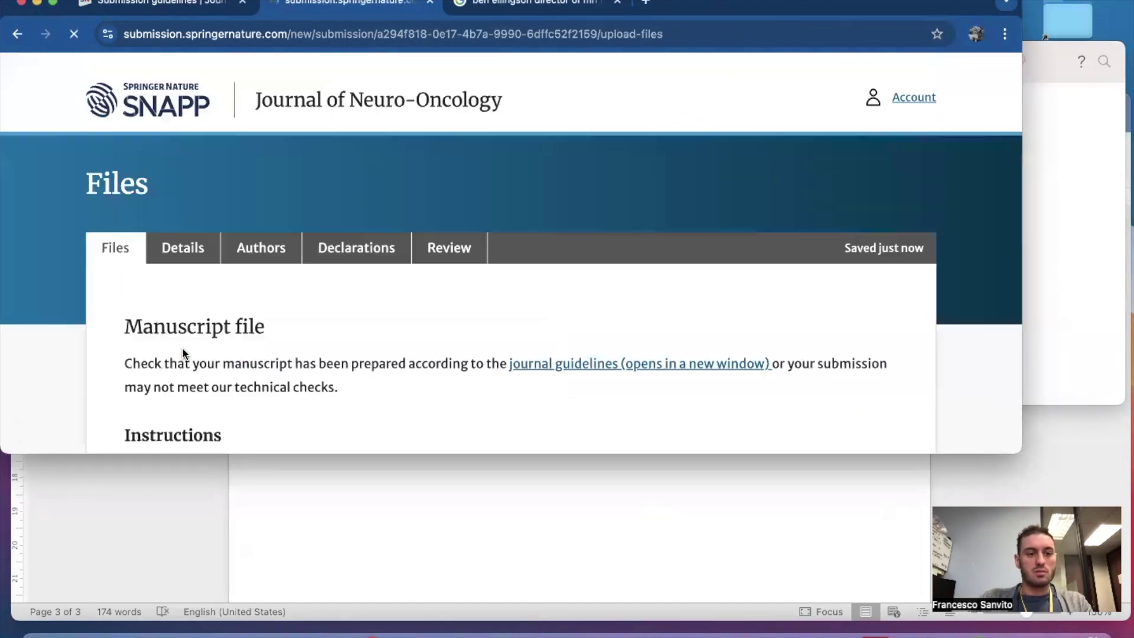
Review the Files upload page, highlighting the sentence about keeping everything in one file.
{"action": "scroll", "coordinate": [286, 338], "scroll_direction": "down", "scroll_amount": 3}
{"action": "scroll", "coordinate": [287, 340], "scroll_direction": "down", "scroll_amount": 8}
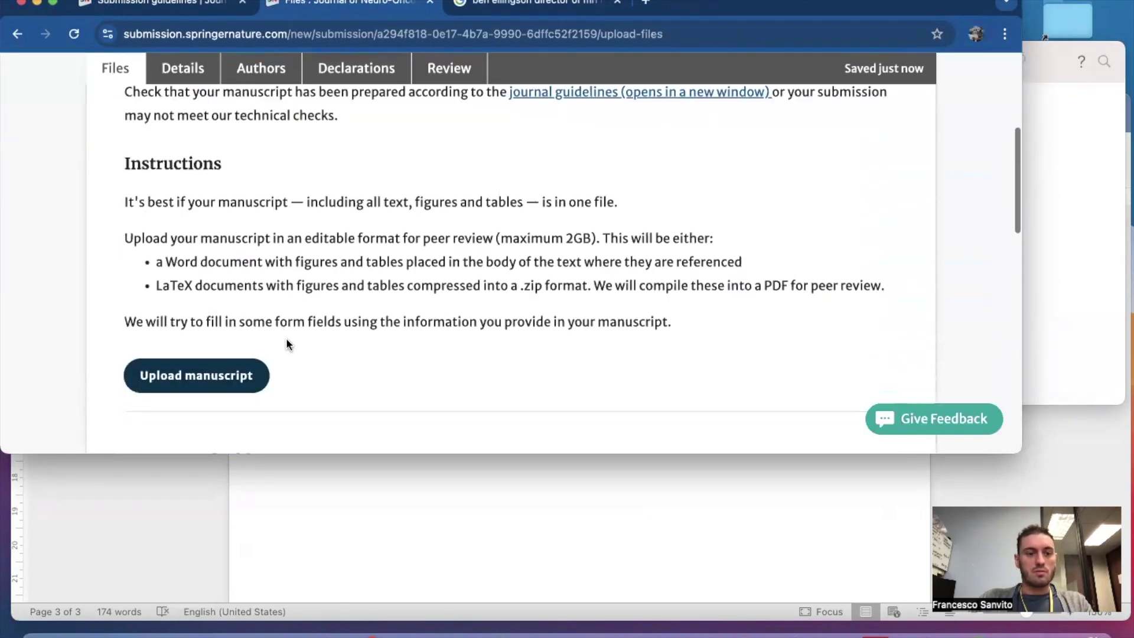
{"action": "scroll", "coordinate": [287, 340], "scroll_direction": "down", "scroll_amount": 5}
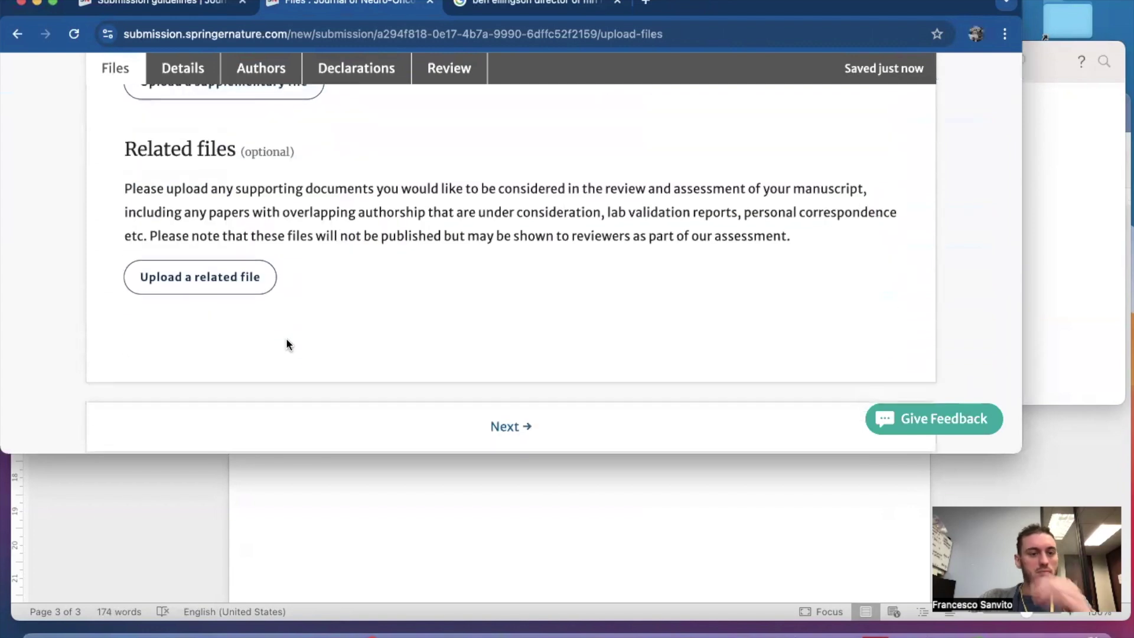
{"action": "scroll", "coordinate": [287, 341], "scroll_direction": "down", "scroll_amount": 3}
{"action": "scroll", "coordinate": [286, 340], "scroll_direction": "up", "scroll_amount": 14}
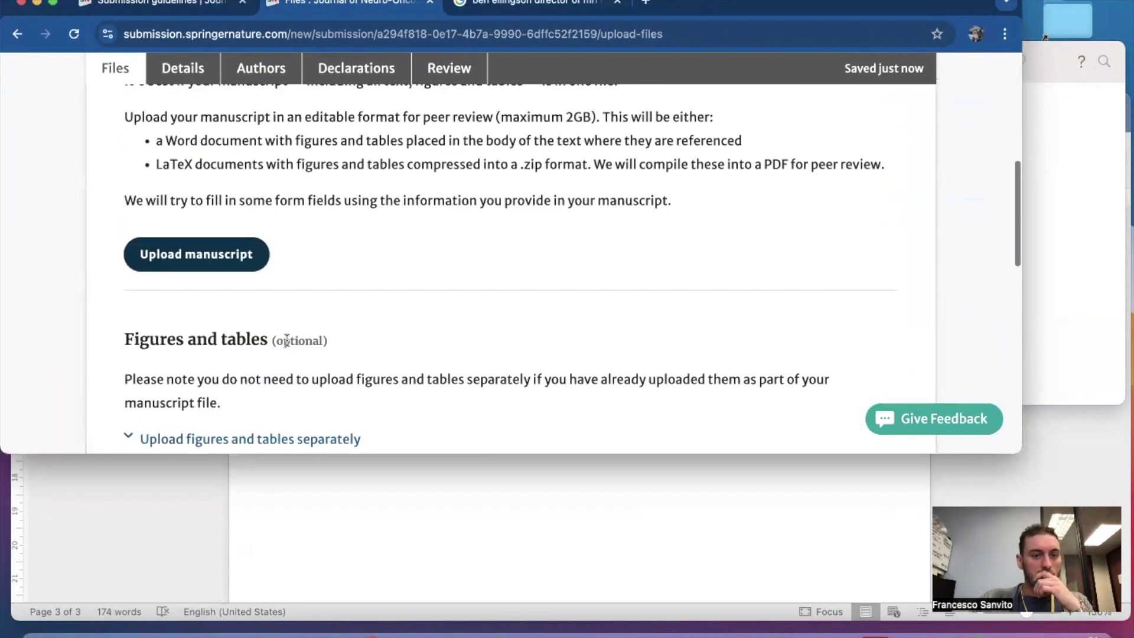
{"action": "scroll", "coordinate": [236, 313], "scroll_direction": "up", "scroll_amount": 1}
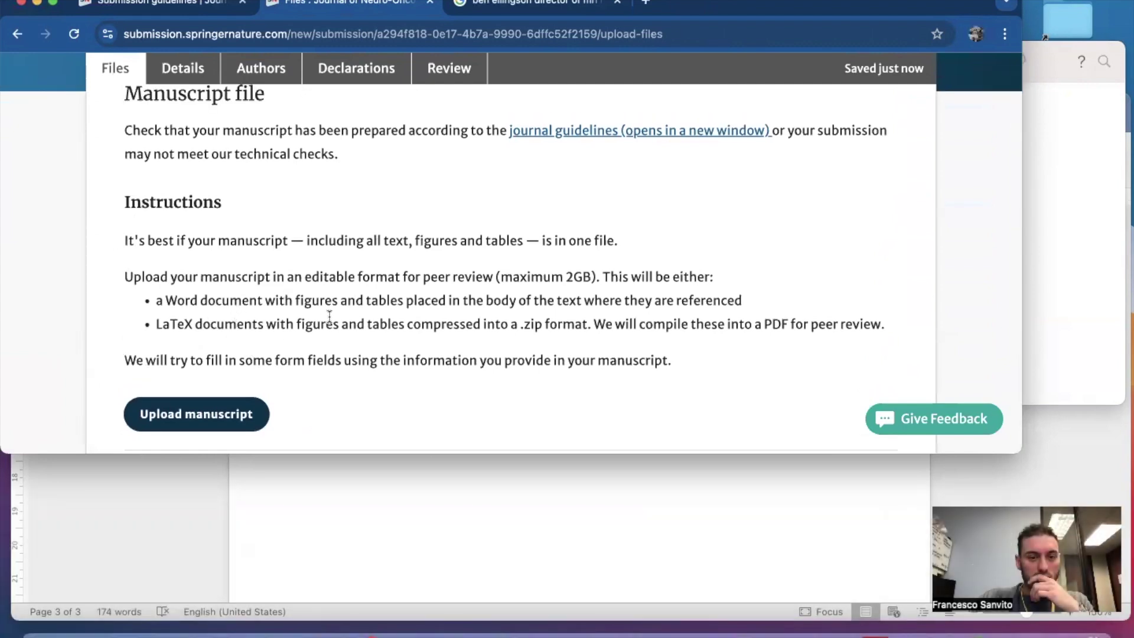
{"action": "scroll", "coordinate": [329, 315], "scroll_direction": "up", "scroll_amount": 1}
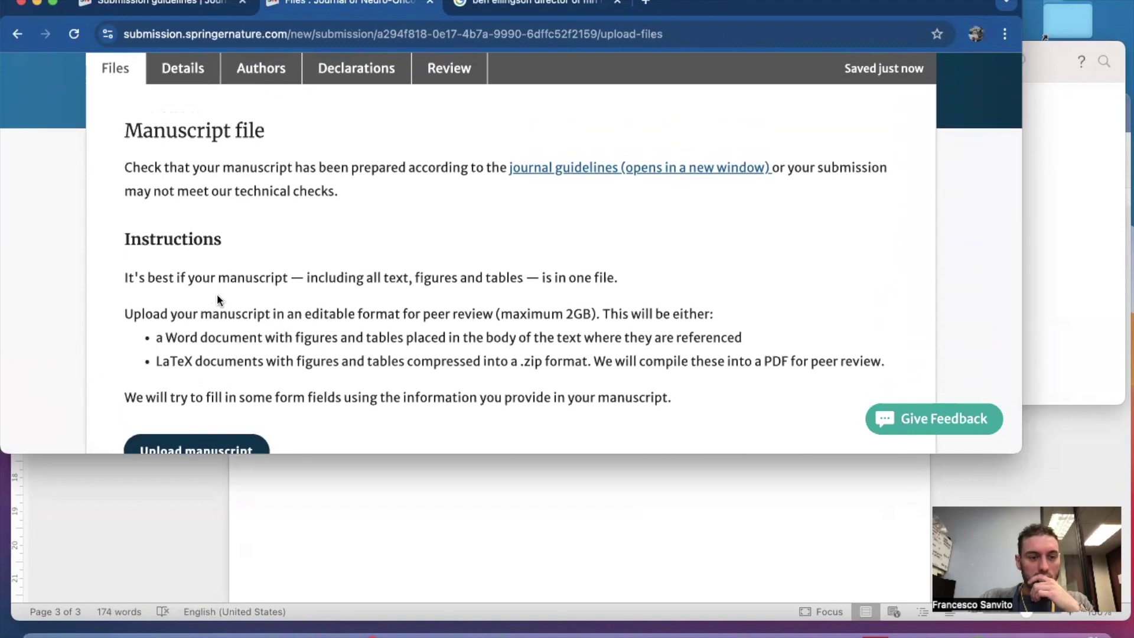
{"action": "left_click_drag", "start_coordinate": [615, 275], "coordinate": [122, 277]}
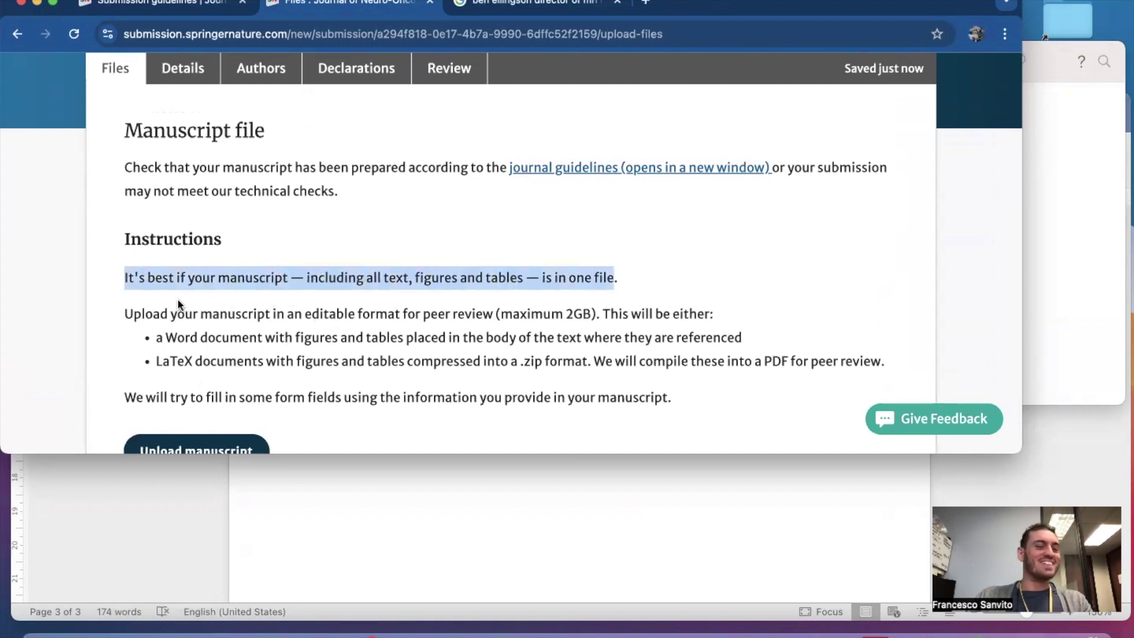
{"action": "scroll", "coordinate": [213, 335], "scroll_direction": "down", "scroll_amount": 1}
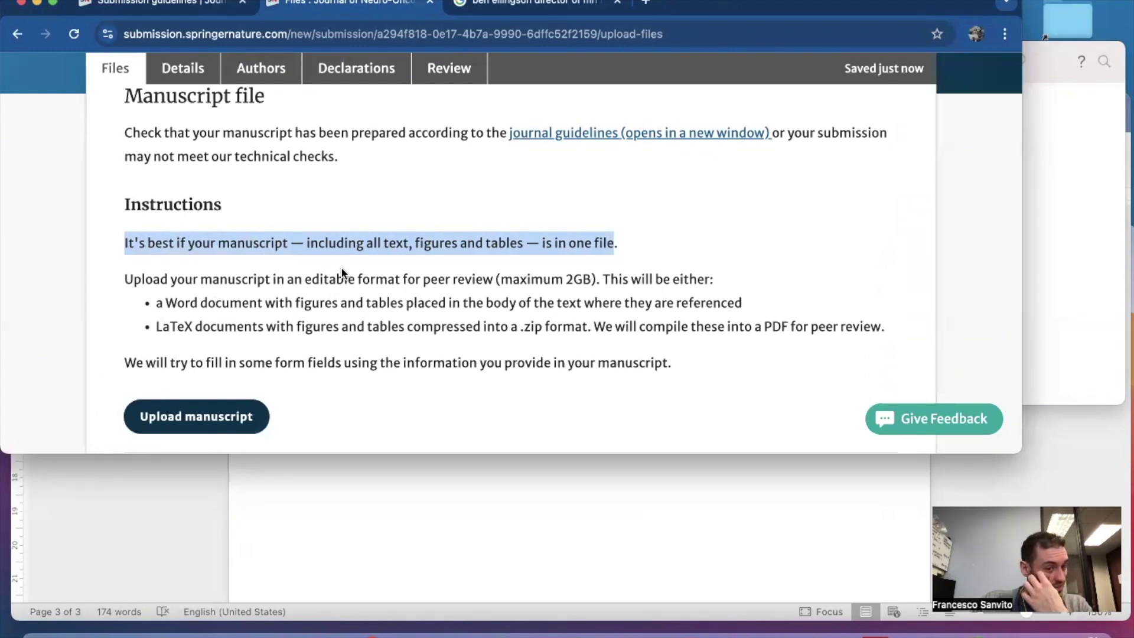
{"action": "scroll", "coordinate": [343, 273], "scroll_direction": "down", "scroll_amount": 8}
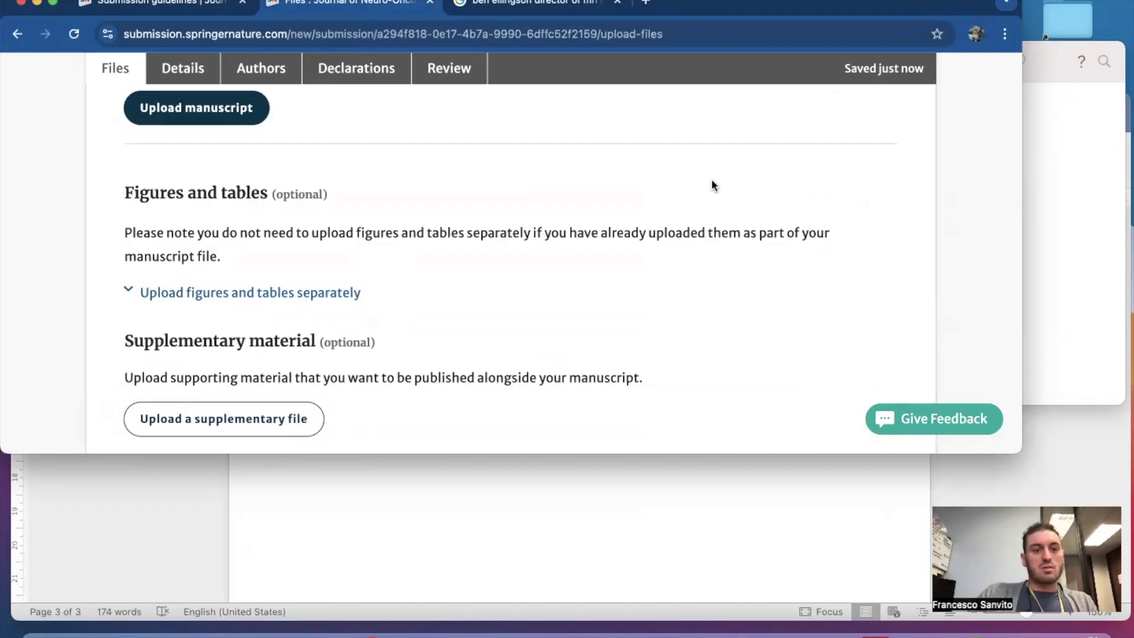
{"action": "scroll", "coordinate": [821, 168], "scroll_direction": "up", "scroll_amount": 1}
Rename the 06_submission folder to 06_submission_separate.
{"action": "left_click", "coordinate": [1056, 211]}
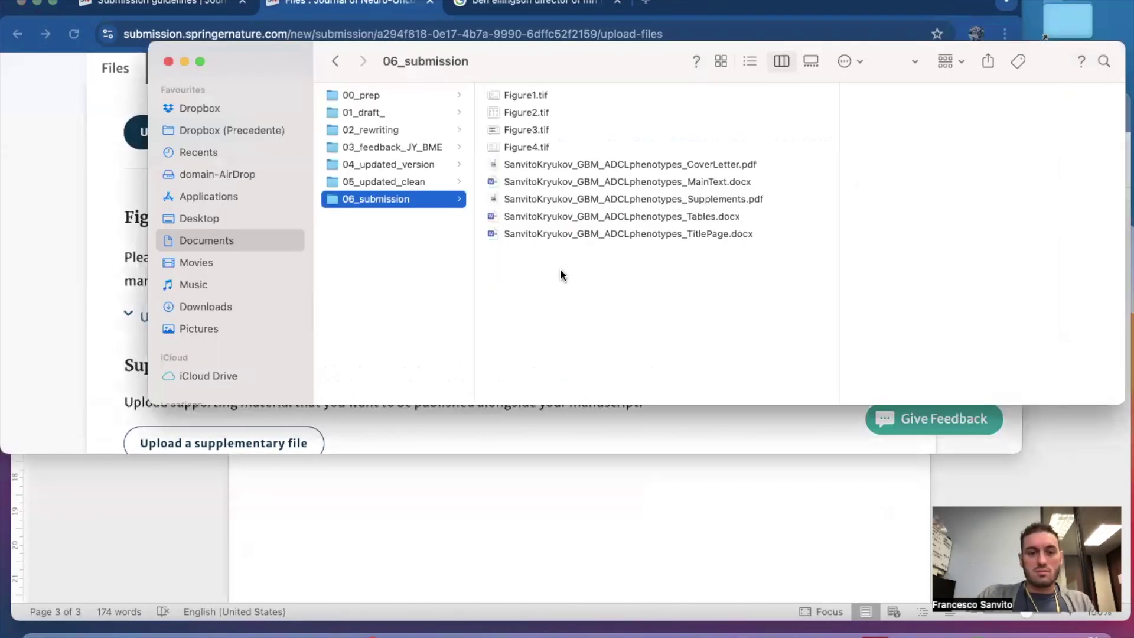
{"action": "key", "text": "Return"}
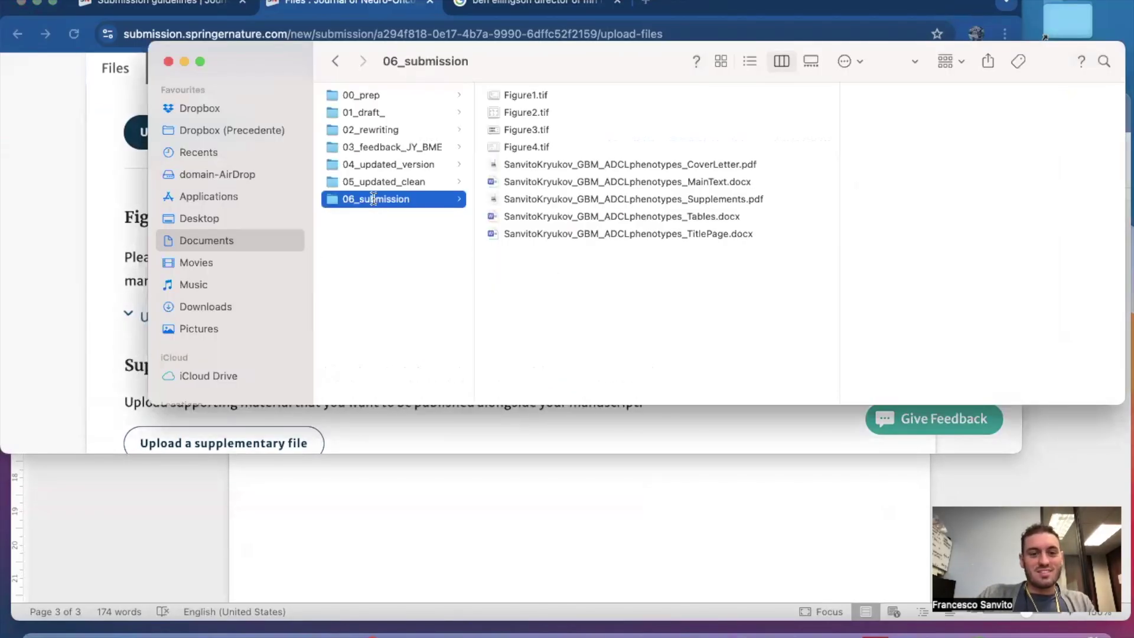
{"action": "type", "text": "_separate"}
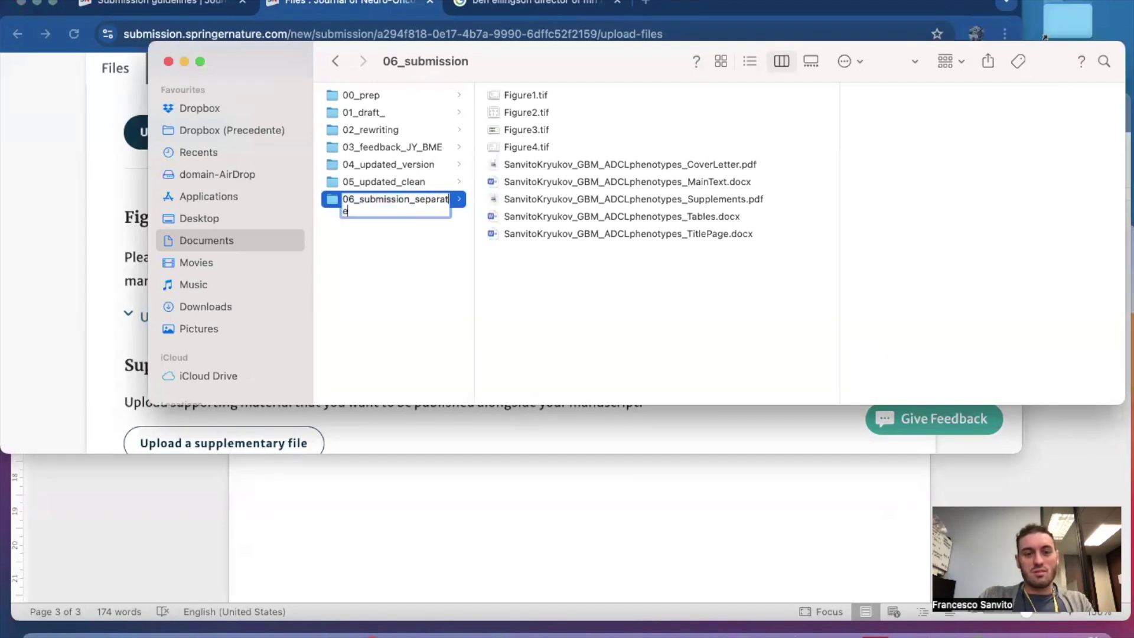
{"action": "left_click", "coordinate": [349, 274]}
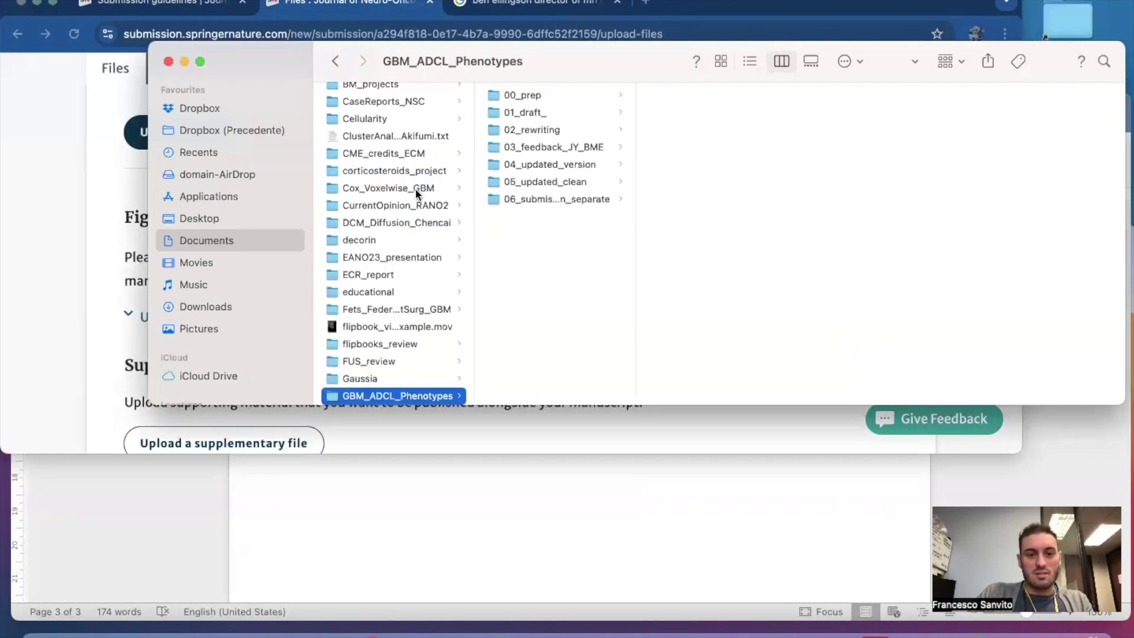
Show the files in 06_submission_separate with columns widened to reveal full names.
{"action": "left_click", "coordinate": [559, 199]}
{"action": "left_click_drag", "start_coordinate": [634, 92], "coordinate": [682, 91]}
{"action": "left_click", "coordinate": [572, 264]}
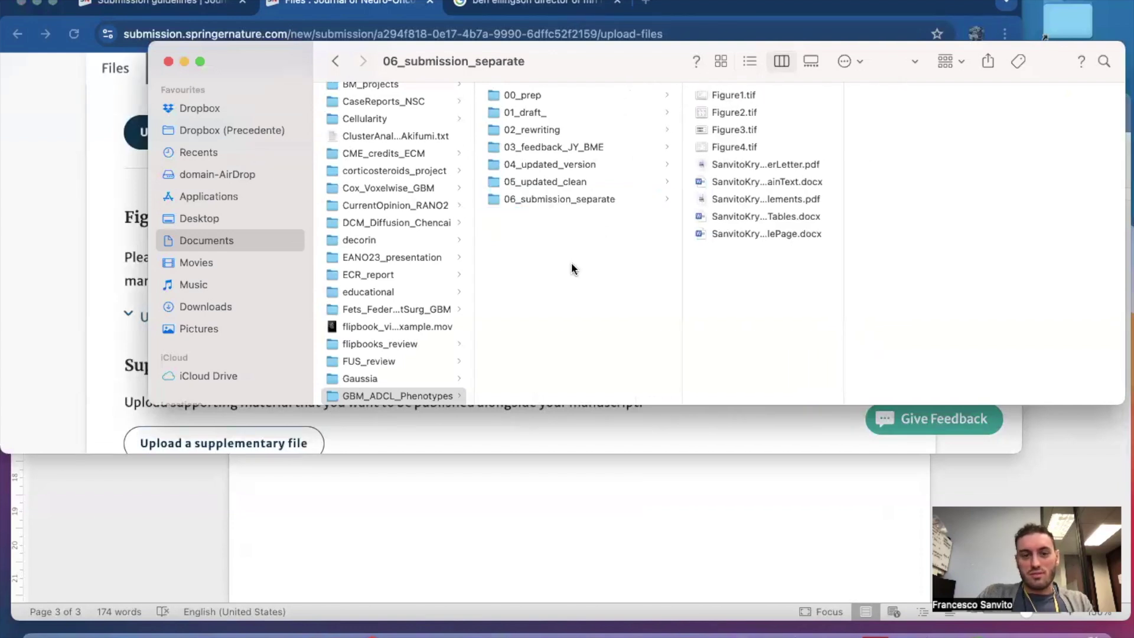
{"action": "left_click", "coordinate": [545, 202]}
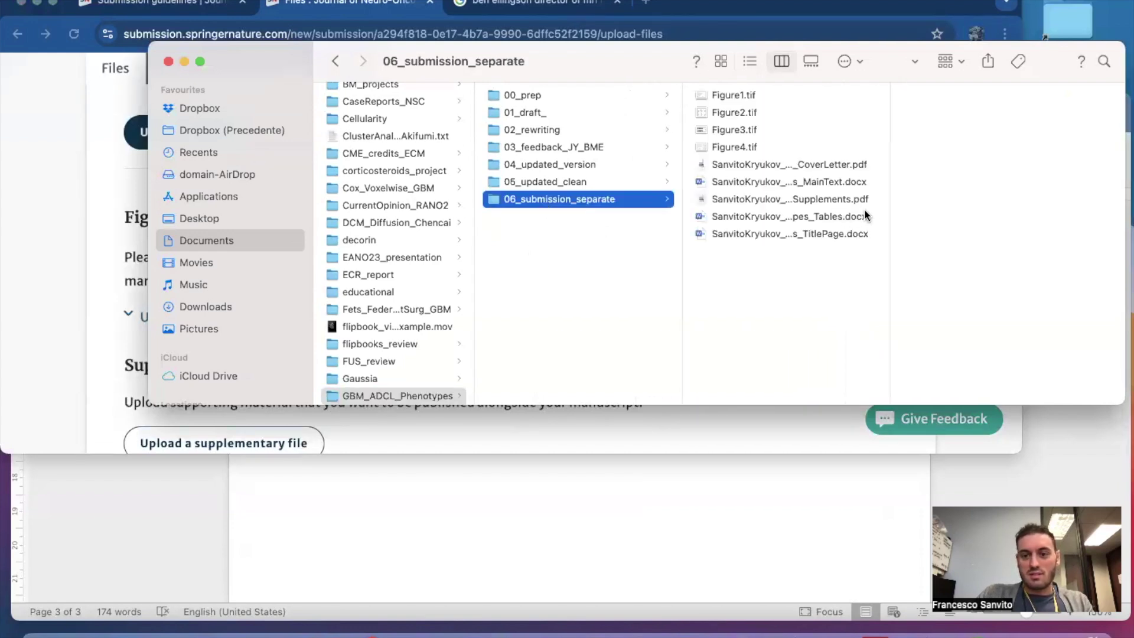
{"action": "left_click_drag", "start_coordinate": [889, 210], "coordinate": [1031, 210]}
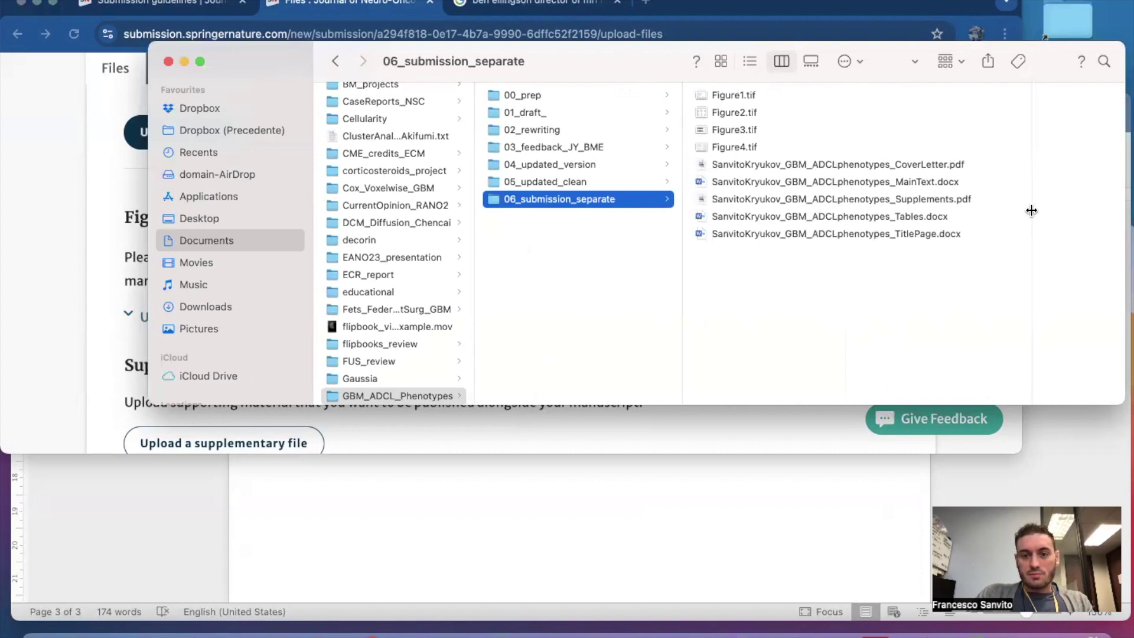
Preview Draft_v2 in 05_updated_clean, then return to the GBM_ADCL_Phenotypes folder.
{"action": "left_click", "coordinate": [589, 181]}
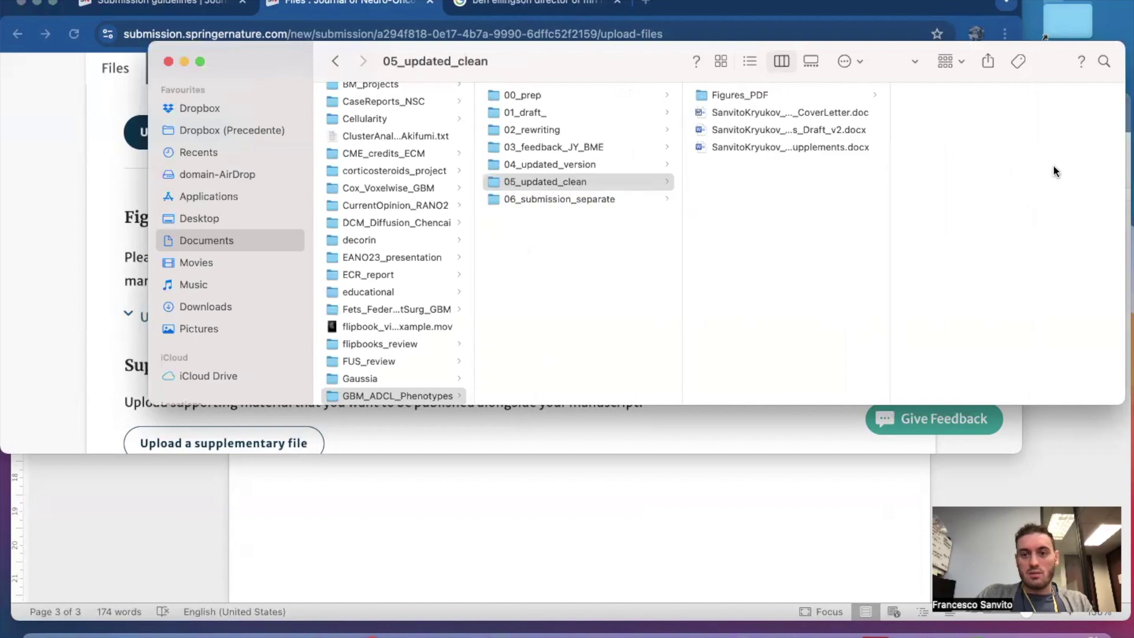
{"action": "left_click_drag", "start_coordinate": [889, 163], "coordinate": [1063, 162]}
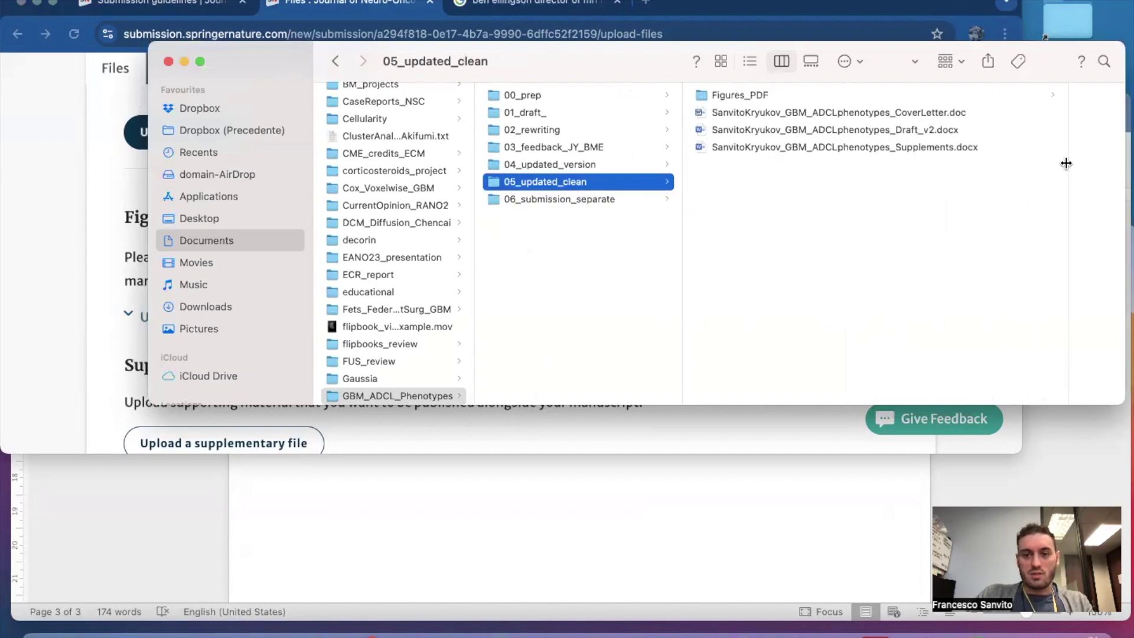
{"action": "left_click", "coordinate": [909, 129]}
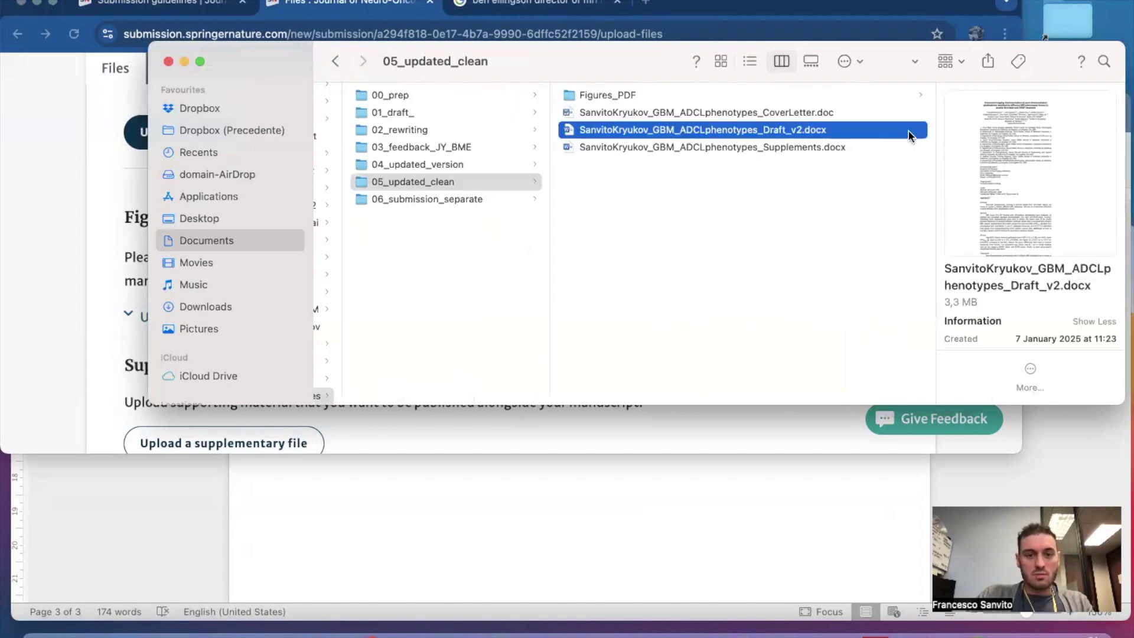
{"action": "left_click", "coordinate": [480, 260]}
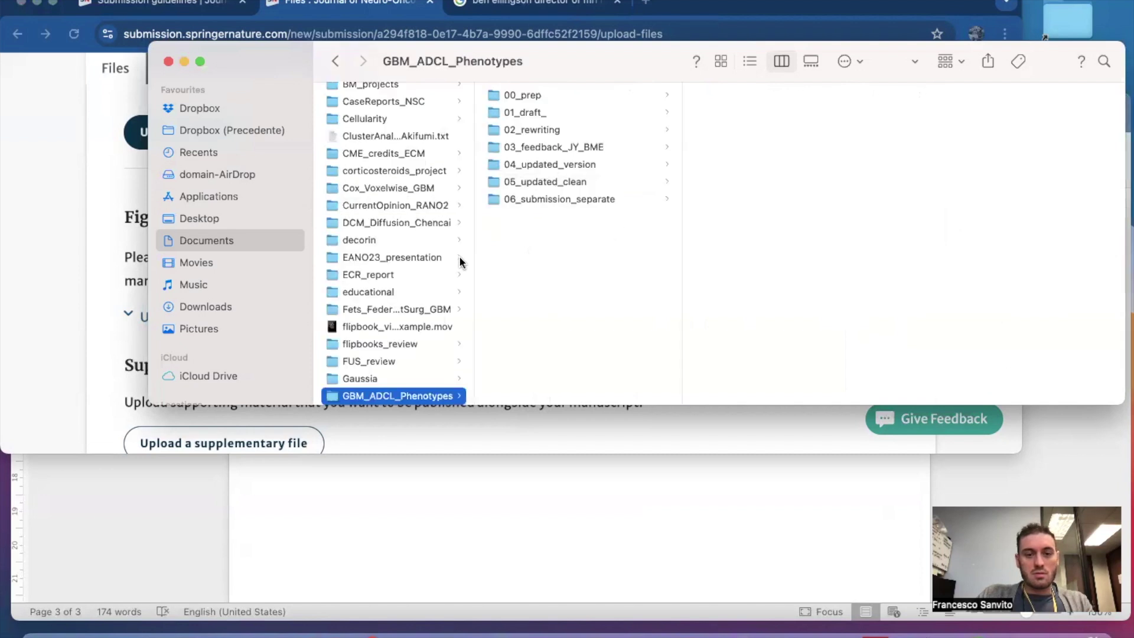
Create a new folder named 07_submission_embedded in GBM_ADCL_Phenotypes.
{"action": "right_click", "coordinate": [524, 260]}
{"action": "left_click", "coordinate": [545, 261]}
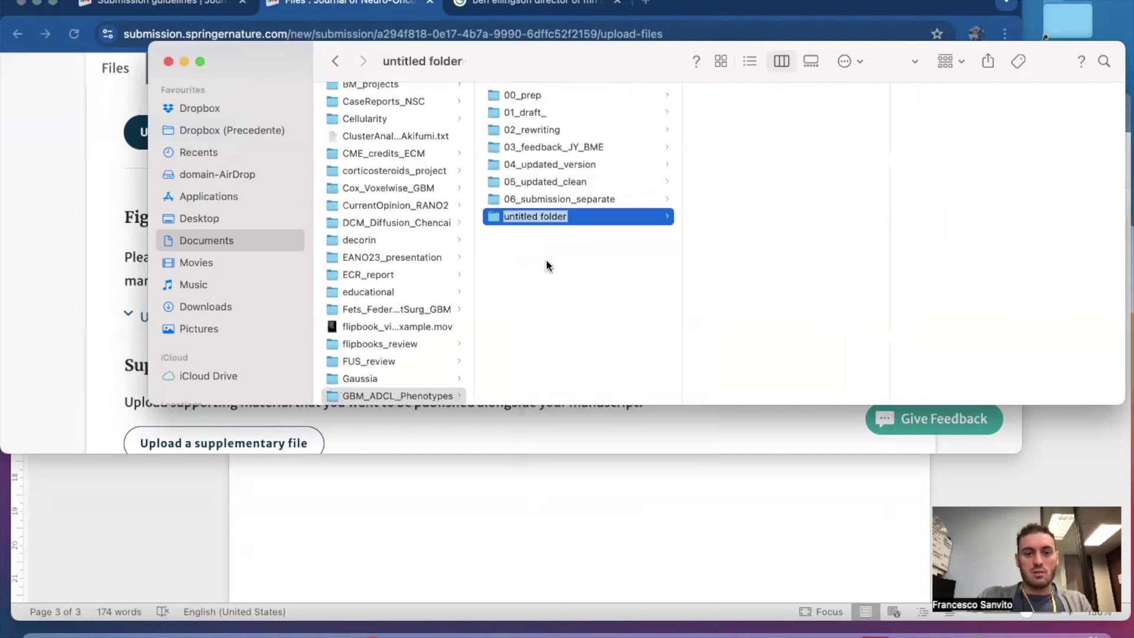
{"action": "type", "text": "07_submsission_embedded"}
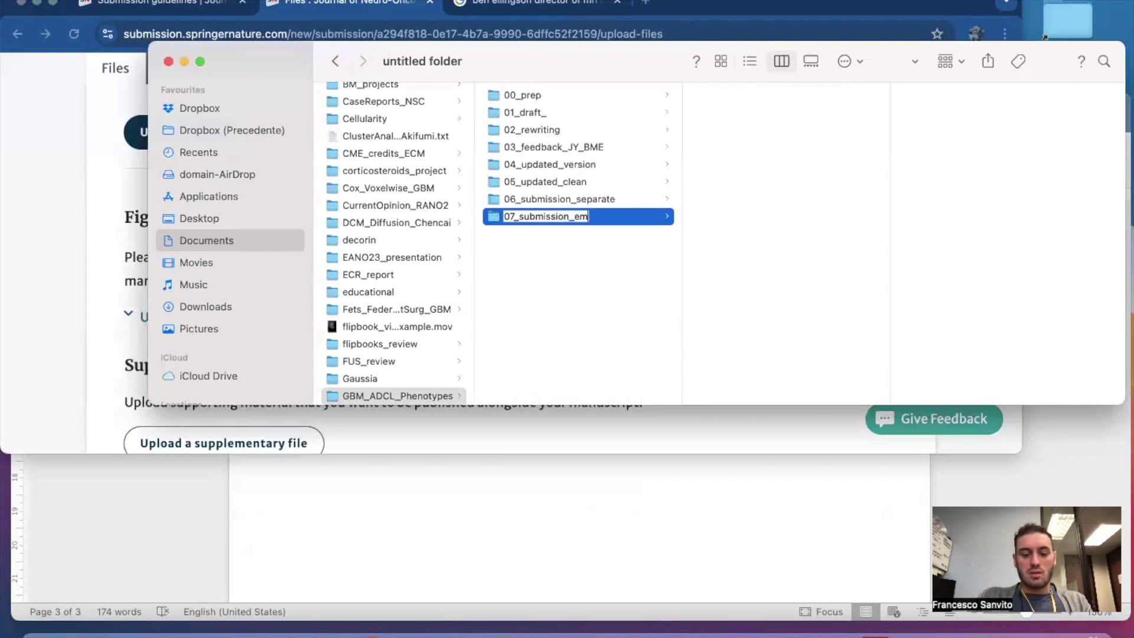
{"action": "left_click", "coordinate": [542, 297]}
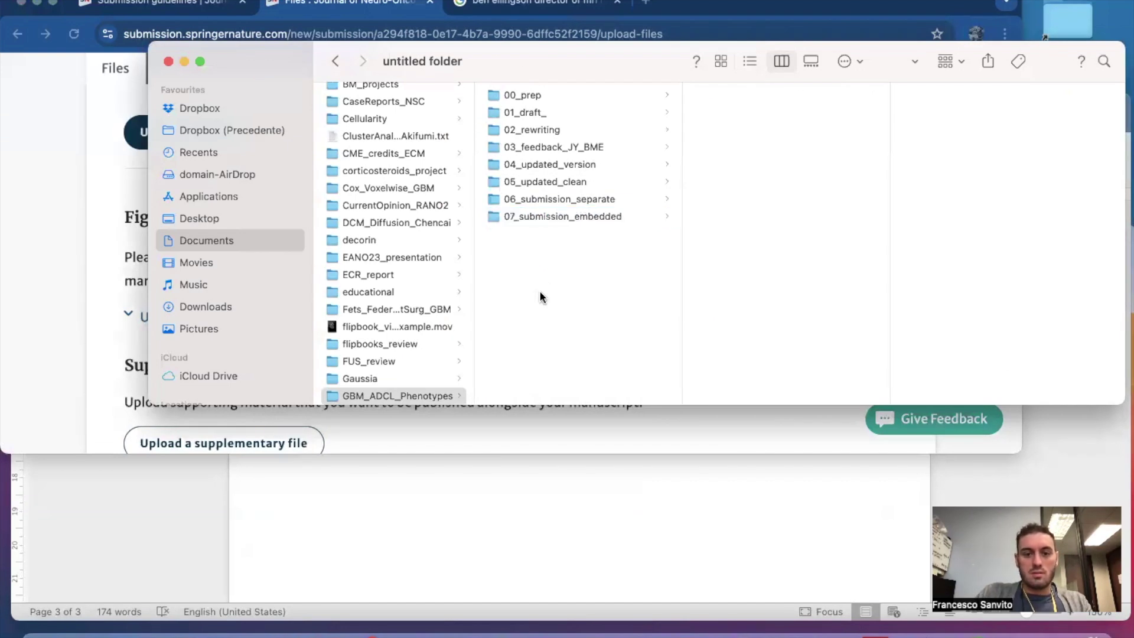
Gather the cover letter and Supplements PDFs from 06_submission_separate into 07_submission_embedded.
{"action": "left_click", "coordinate": [574, 213]}
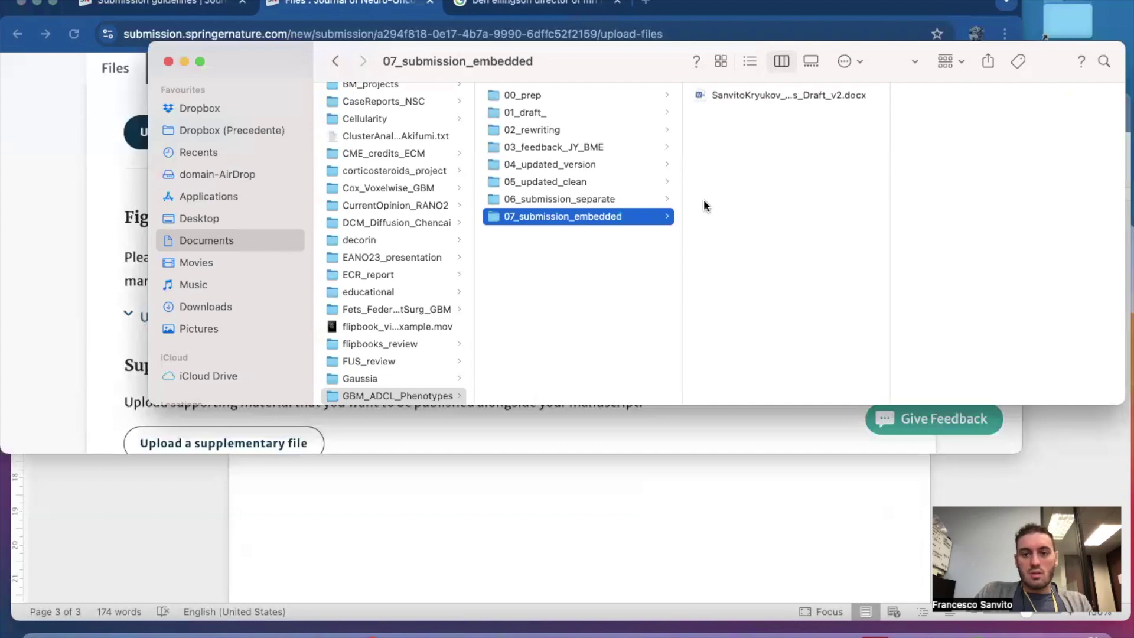
{"action": "left_click", "coordinate": [627, 200]}
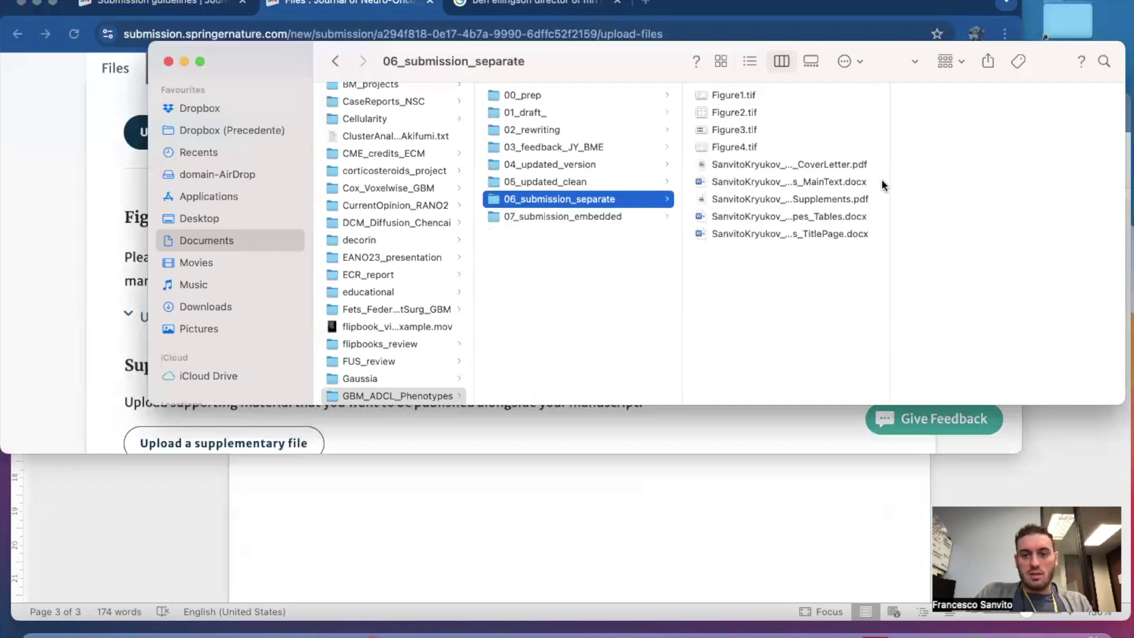
{"action": "left_click_drag", "start_coordinate": [890, 179], "coordinate": [1074, 180]}
{"action": "left_click", "coordinate": [917, 164]}
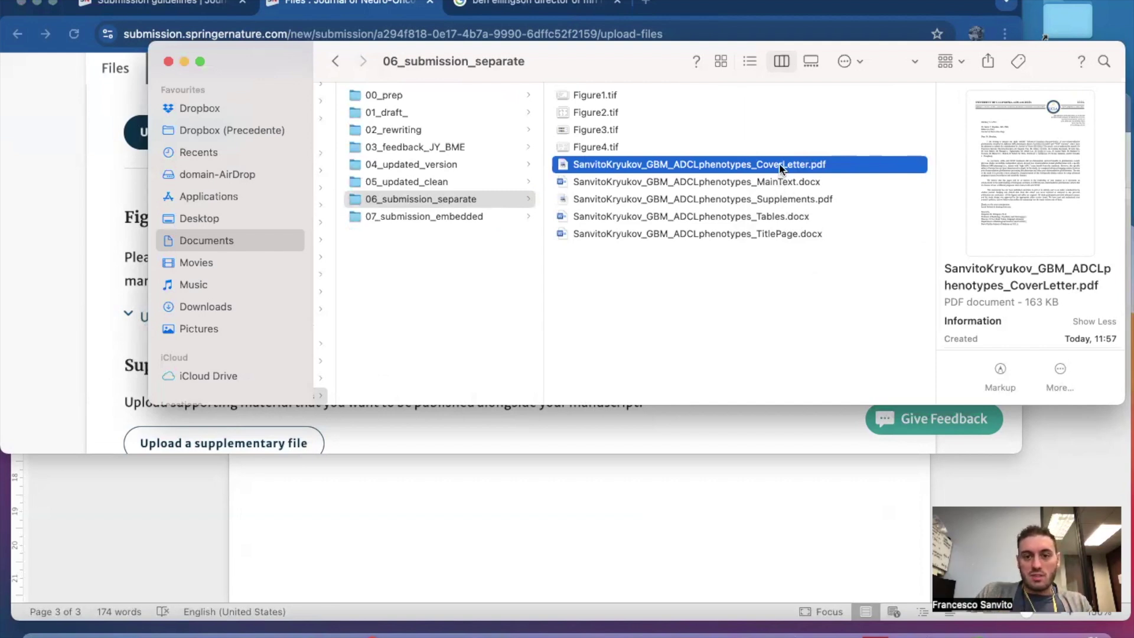
{"action": "left_click", "coordinate": [789, 200], "text": "super"}
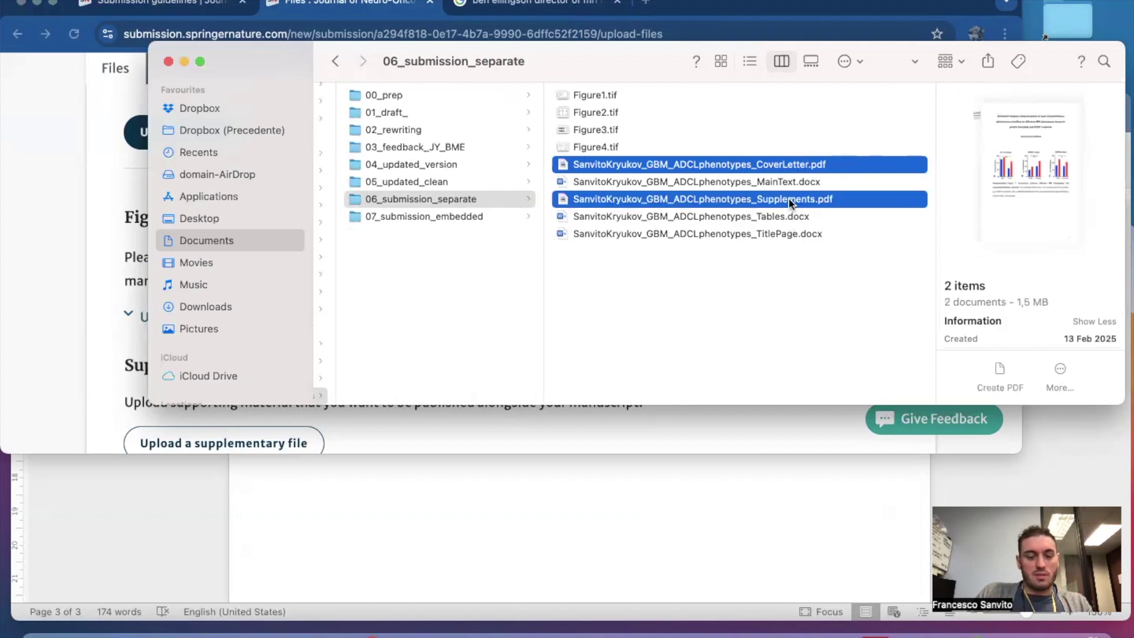
{"action": "left_click", "coordinate": [470, 217]}
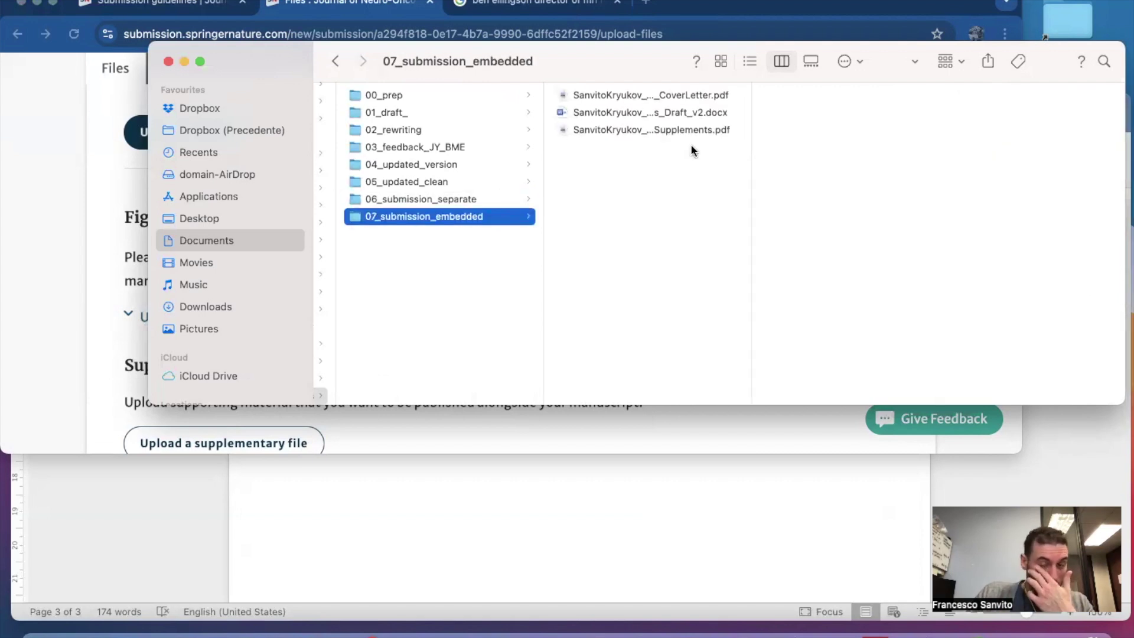
Widen the file column to show full names and shrink the Finder window slightly.
{"action": "double_click", "coordinate": [750, 144]}
{"action": "left_click_drag", "start_coordinate": [860, 146], "coordinate": [901, 147]}
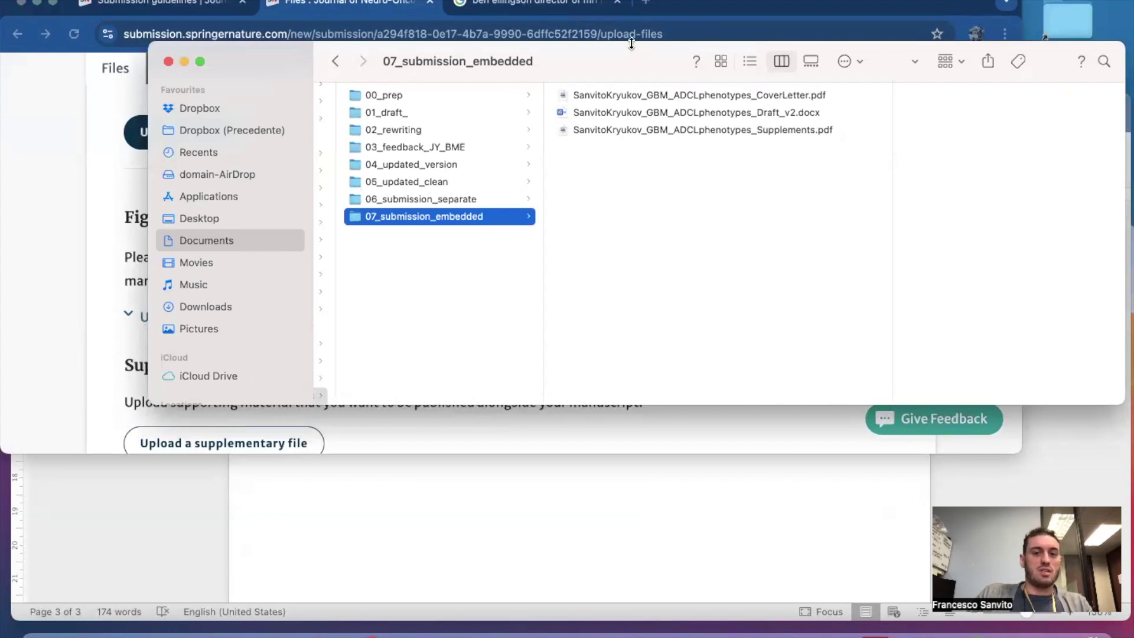
{"action": "left_click_drag", "start_coordinate": [631, 43], "coordinate": [630, 51]}
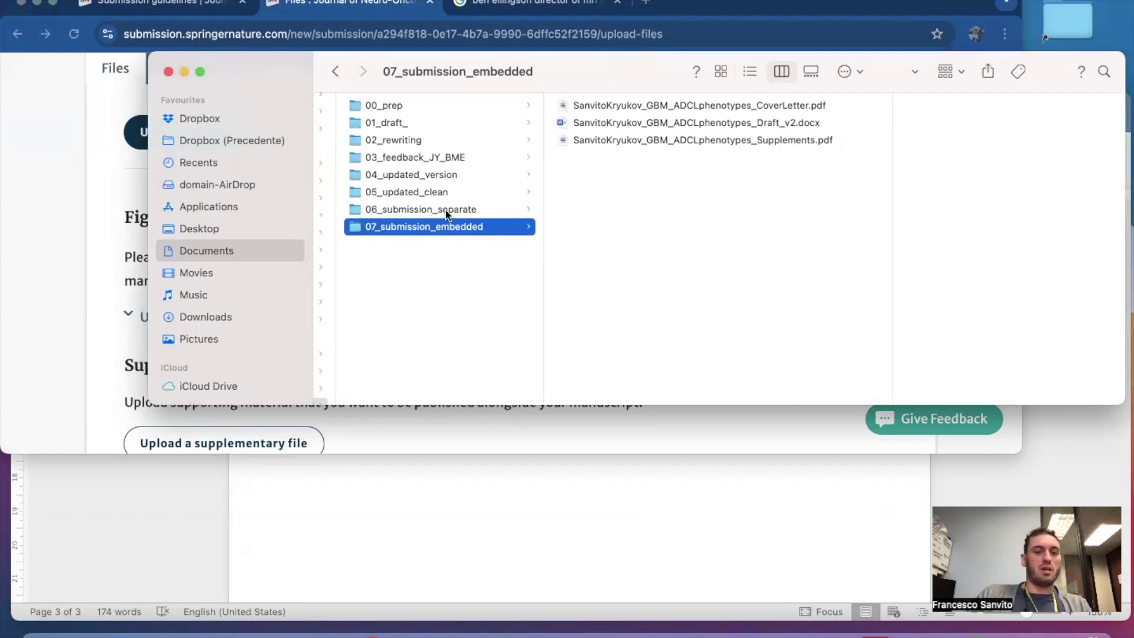
Glance over the submission Files page in the browser.
{"action": "left_click", "coordinate": [71, 268]}
{"action": "scroll", "coordinate": [259, 319], "scroll_direction": "down", "scroll_amount": 5}
{"action": "scroll", "coordinate": [258, 319], "scroll_direction": "down", "scroll_amount": 2}
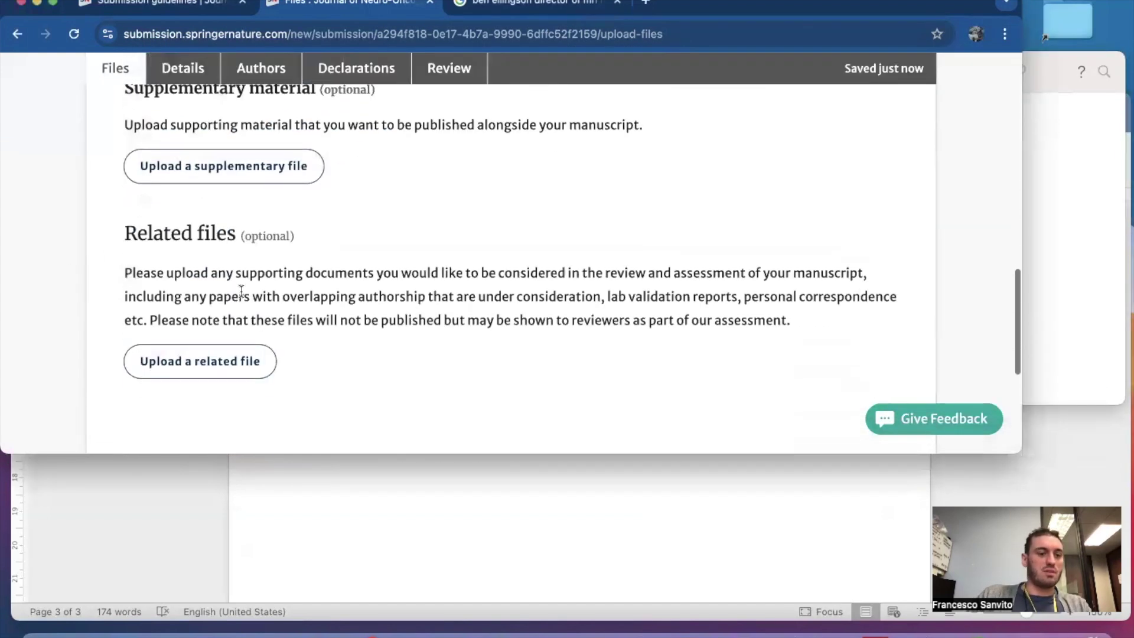
{"action": "scroll", "coordinate": [246, 289], "scroll_direction": "up", "scroll_amount": 5}
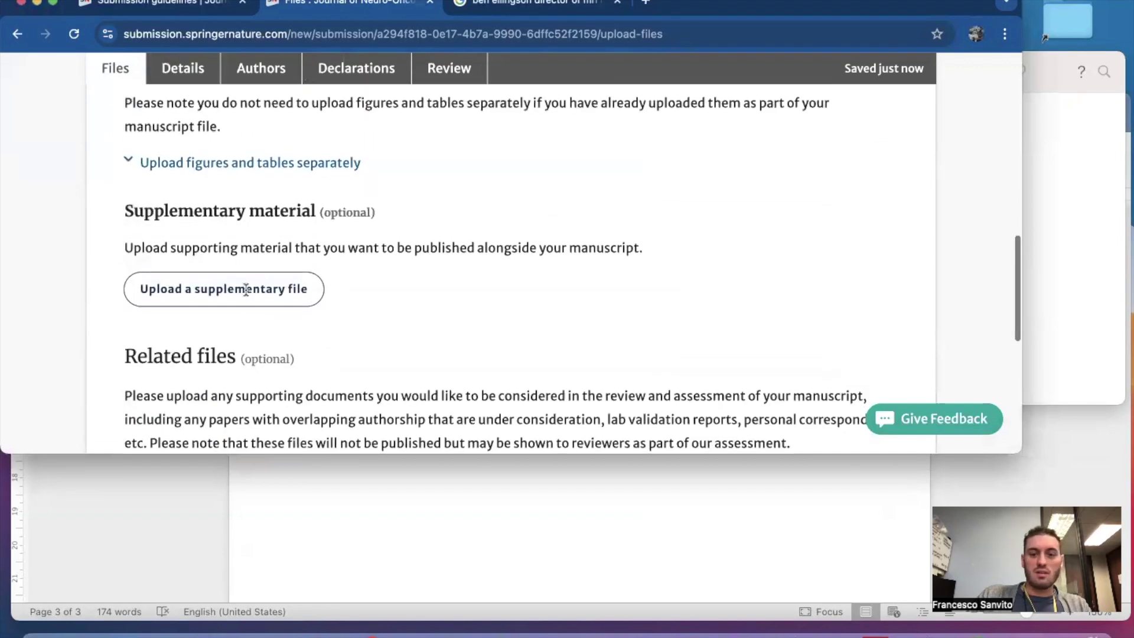
Rename the Draft_v2 manuscript to end in Embedded.docx, then edit the name before Embedded.
{"action": "key", "text": "super+Tab"}
{"action": "left_click", "coordinate": [767, 124]}
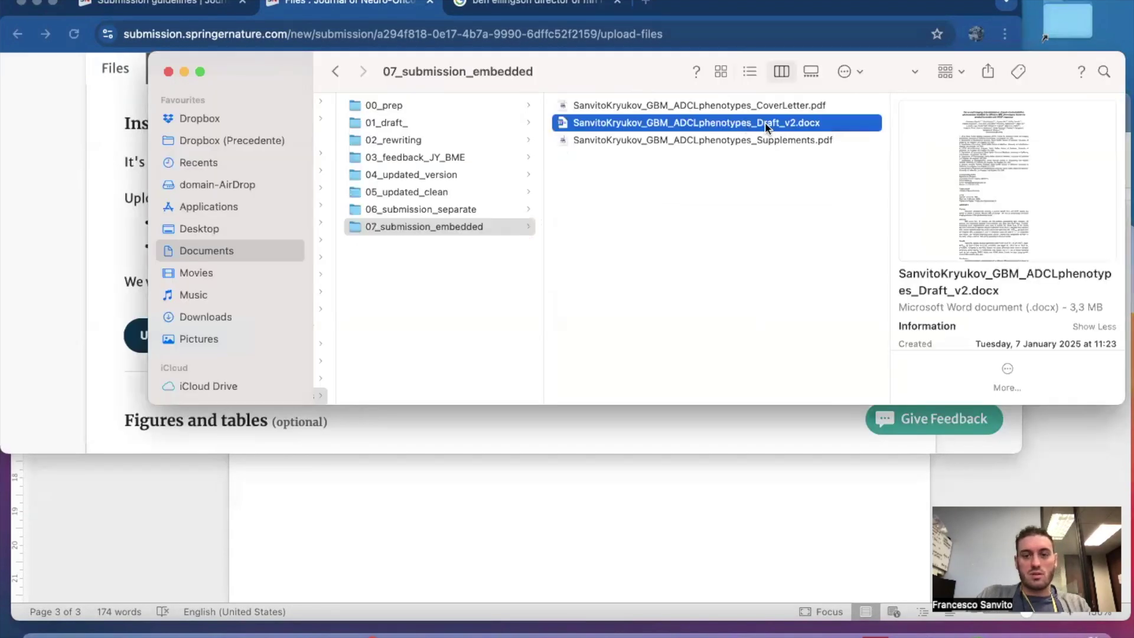
{"action": "key", "text": "Return"}
{"action": "key", "text": "Right"}
{"action": "key", "text": "BackSpace"}
{"action": "key", "text": "BackSpace"}
{"action": "key", "text": "BackSpace"}
{"action": "key", "text": "BackSpace"}
{"action": "key", "text": "BackSpace"}
{"action": "key", "text": "BackSpace"}
{"action": "key", "text": "BackSpace"}
{"action": "key", "text": "BackSpace"}
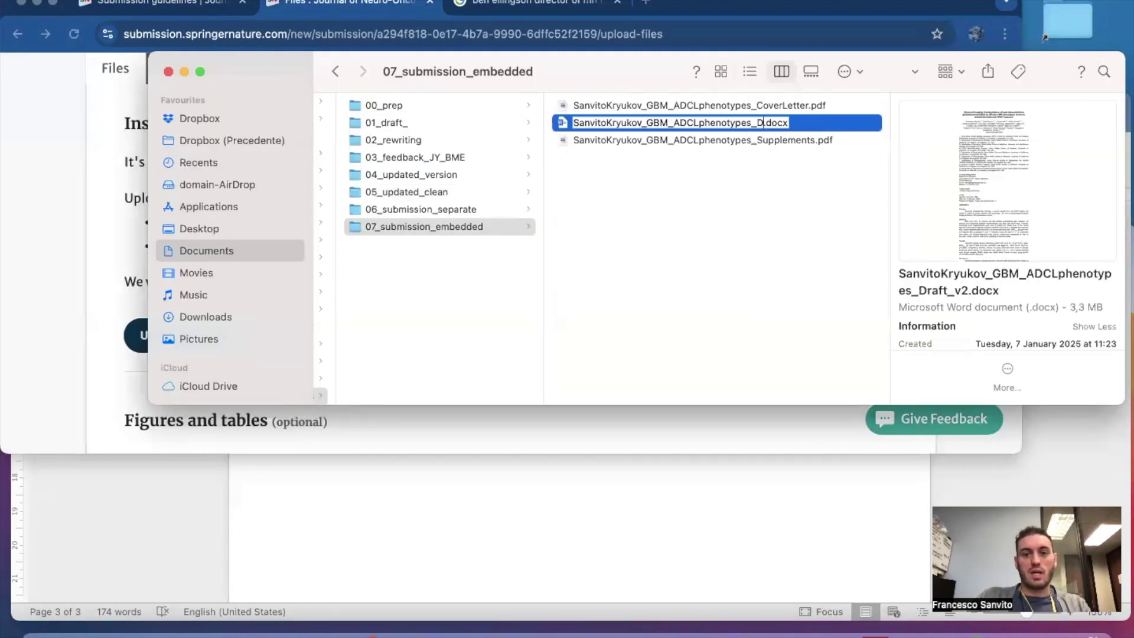
{"action": "type", "text": "Embe"}
{"action": "type", "text": "dded"}
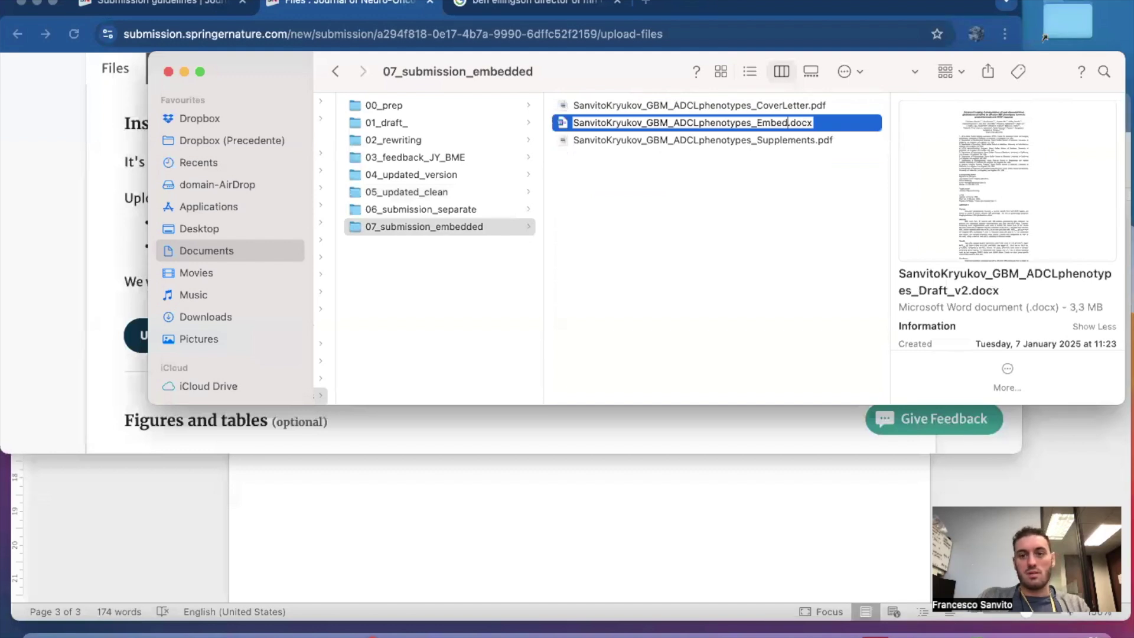
{"action": "left_click", "coordinate": [749, 197]}
{"action": "left_click", "coordinate": [767, 125]}
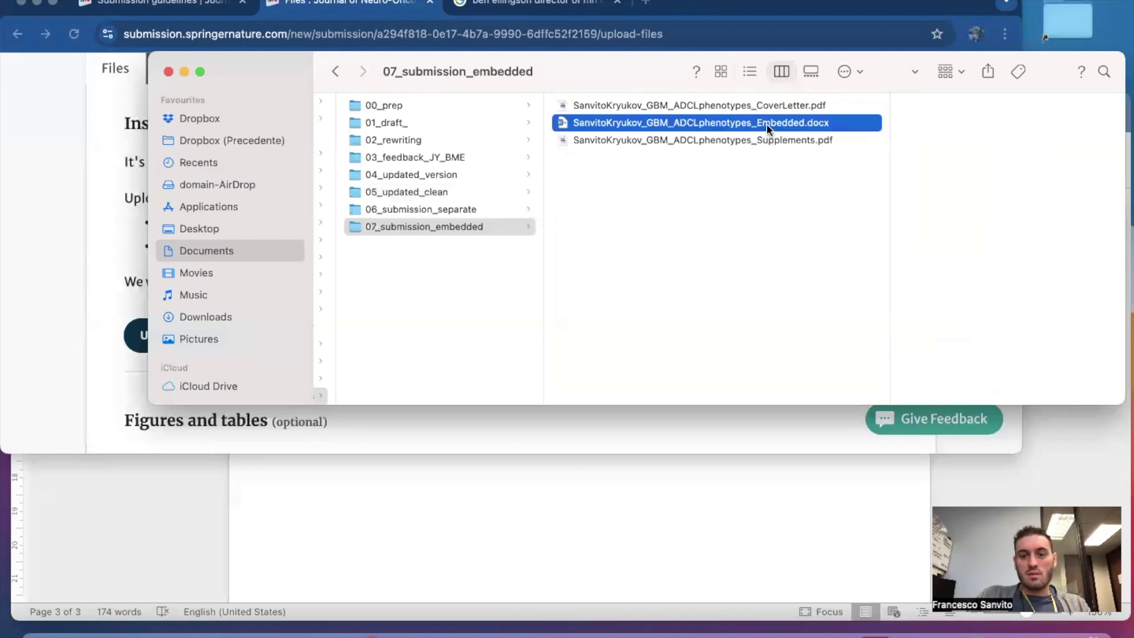
{"action": "left_click", "coordinate": [760, 123]}
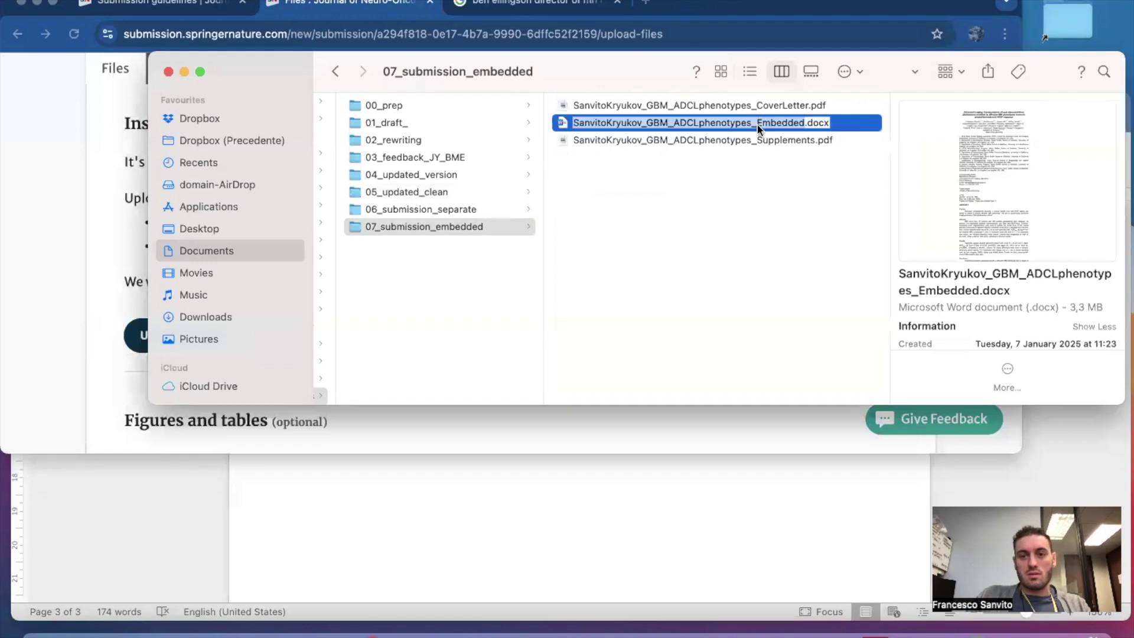
{"action": "left_click", "coordinate": [757, 125]}
Complete the _MainEmbedded.docx file name and open the manuscript in Word.
{"action": "type", "text": "Main"}
{"action": "left_click", "coordinate": [799, 214]}
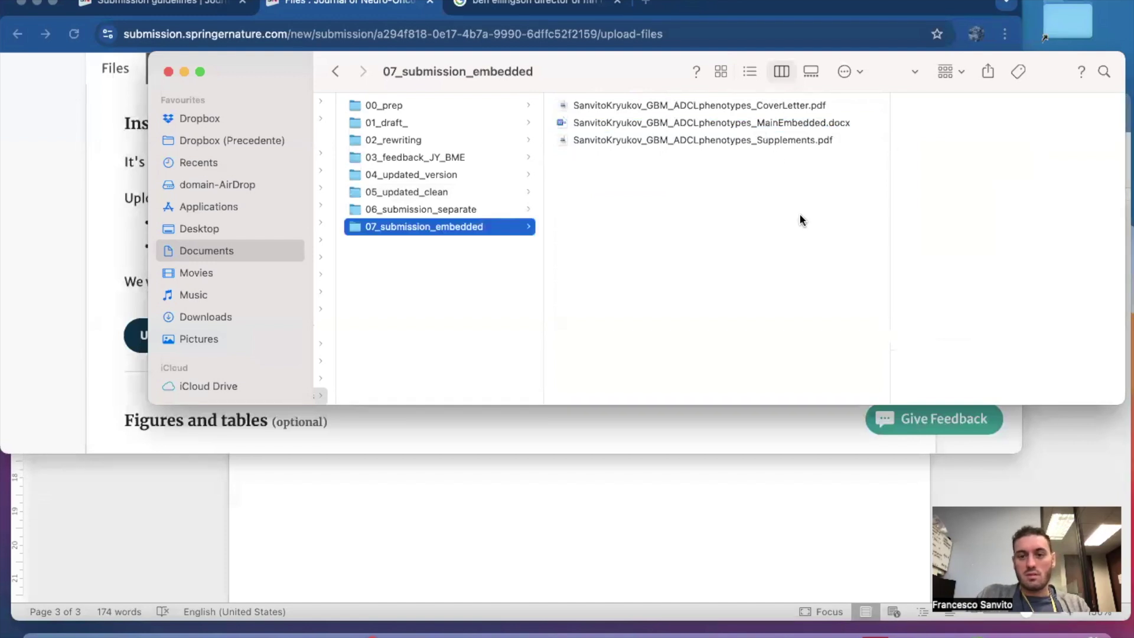
{"action": "double_click", "coordinate": [760, 123]}
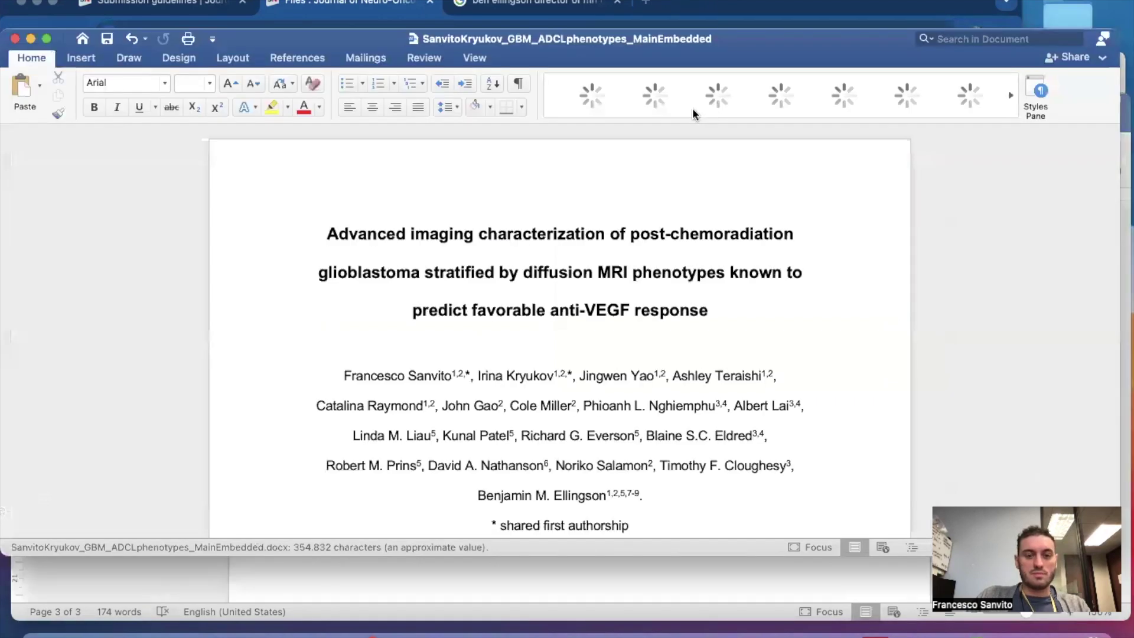
Close the SupplementsOnly document and scroll through the MainEmbedded manuscript.
{"action": "left_click", "coordinate": [552, 594]}
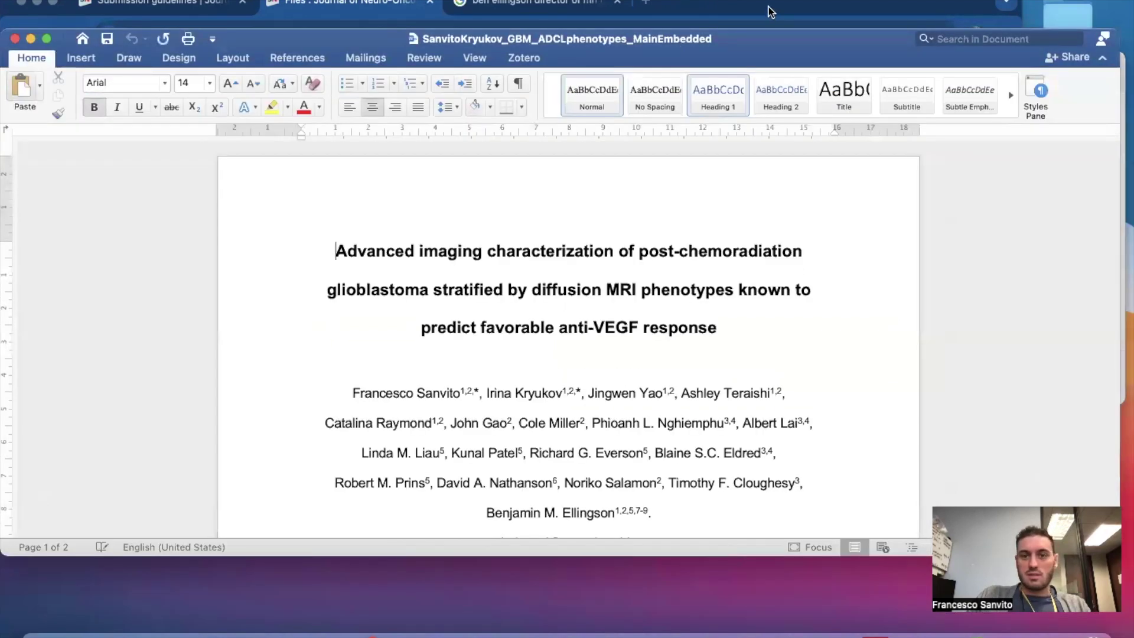
{"action": "left_click", "coordinate": [769, 7]}
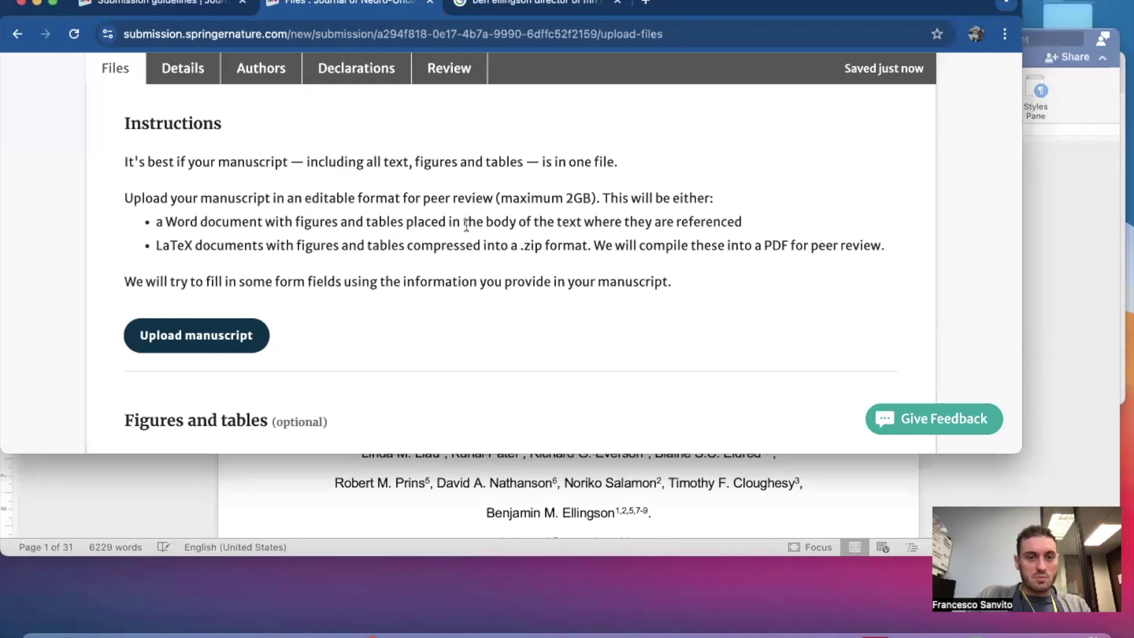
{"action": "left_click", "coordinate": [644, 483]}
{"action": "scroll", "coordinate": [680, 414], "scroll_direction": "down", "scroll_amount": 15}
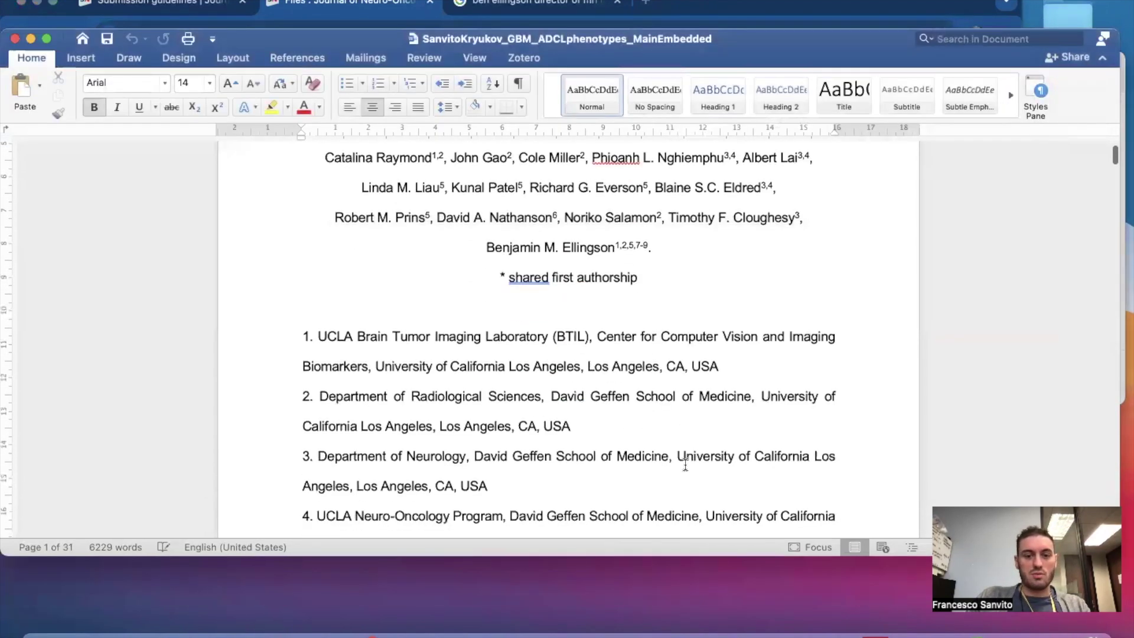
{"action": "scroll", "coordinate": [686, 465], "scroll_direction": "down", "scroll_amount": 20}
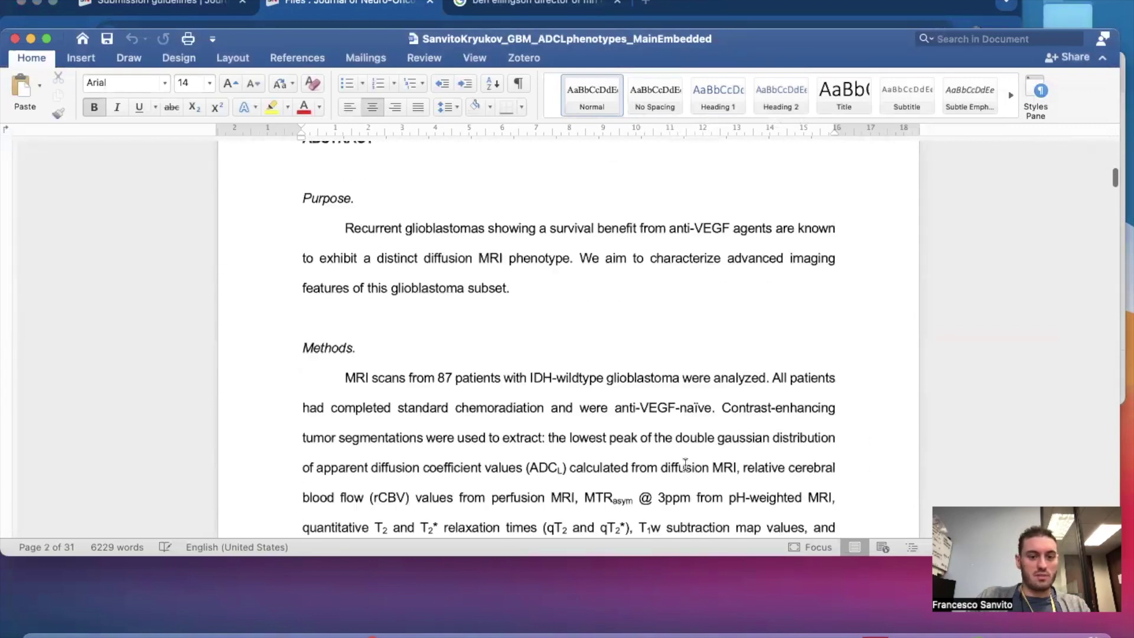
{"action": "scroll", "coordinate": [685, 465], "scroll_direction": "up", "scroll_amount": 20}
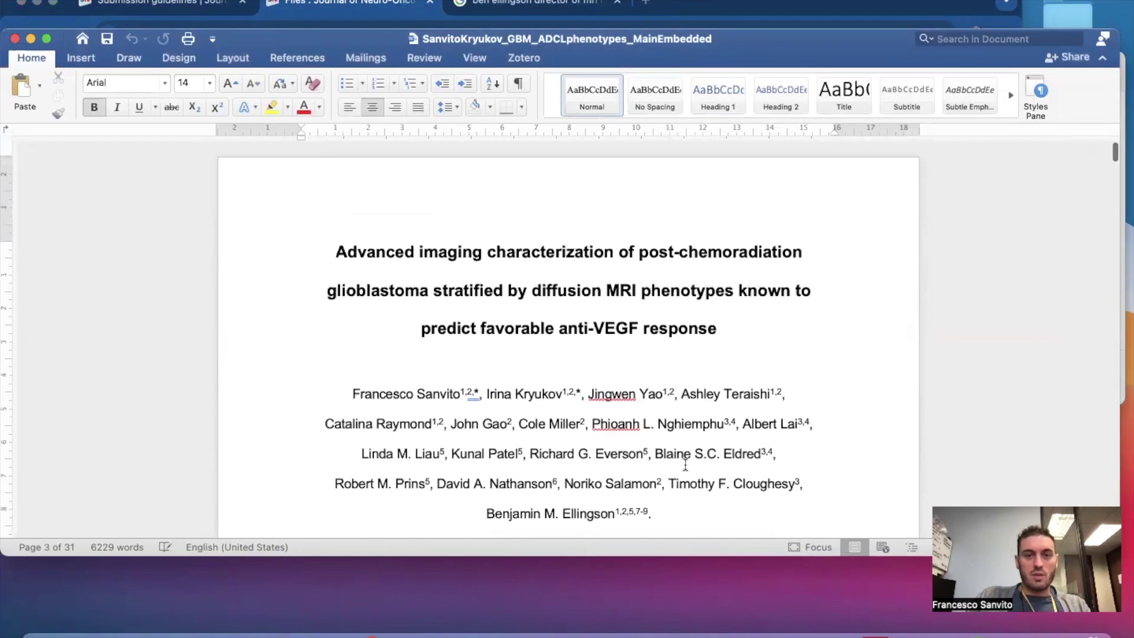
{"action": "scroll", "coordinate": [686, 465], "scroll_direction": "down", "scroll_amount": 15}
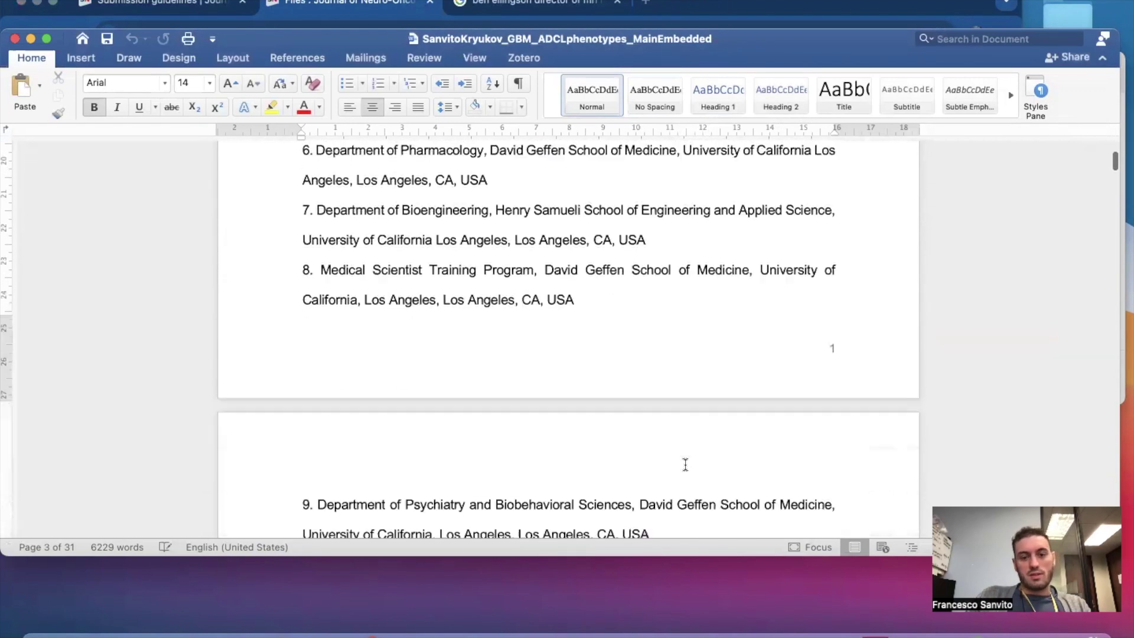
{"action": "scroll", "coordinate": [686, 464], "scroll_direction": "down", "scroll_amount": 20}
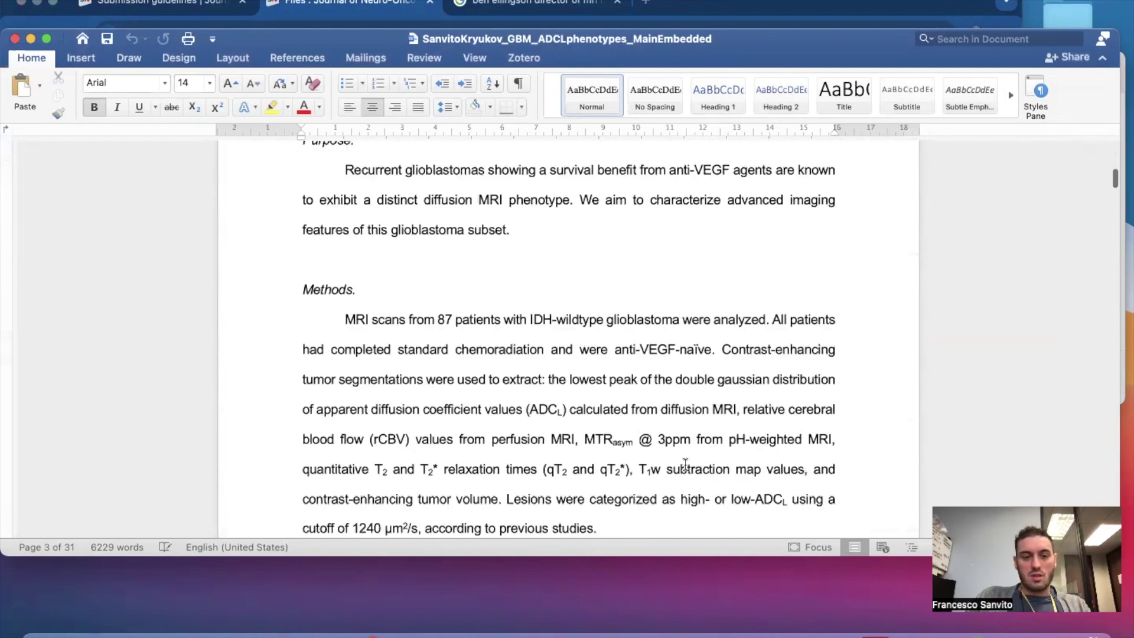
{"action": "scroll", "coordinate": [685, 465], "scroll_direction": "down", "scroll_amount": 12}
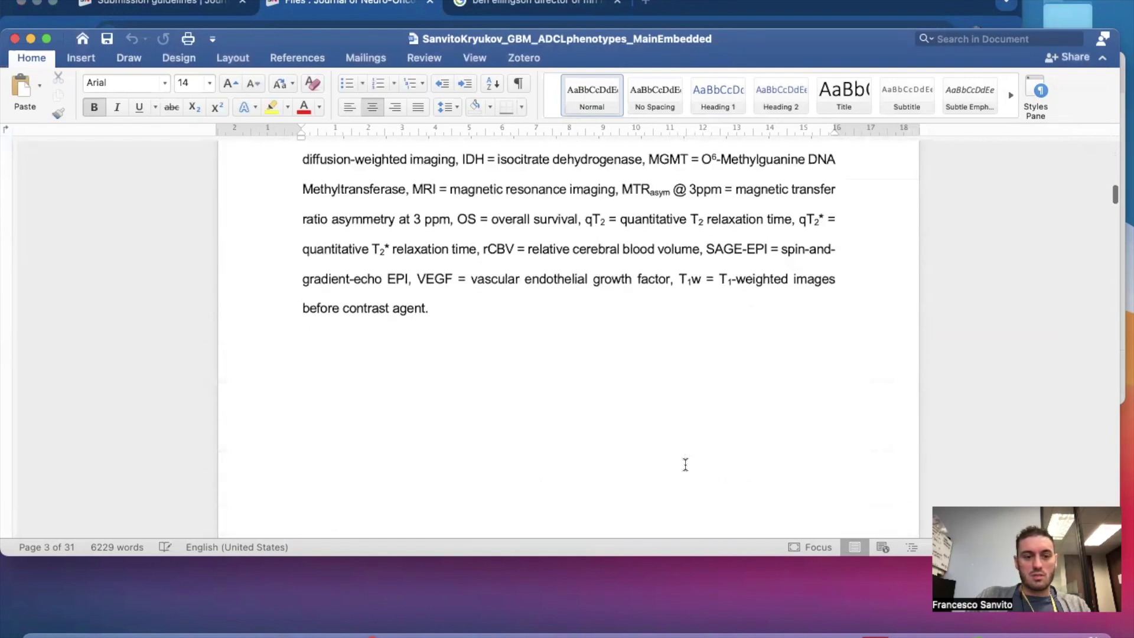
{"action": "scroll", "coordinate": [685, 465], "scroll_direction": "up", "scroll_amount": 20}
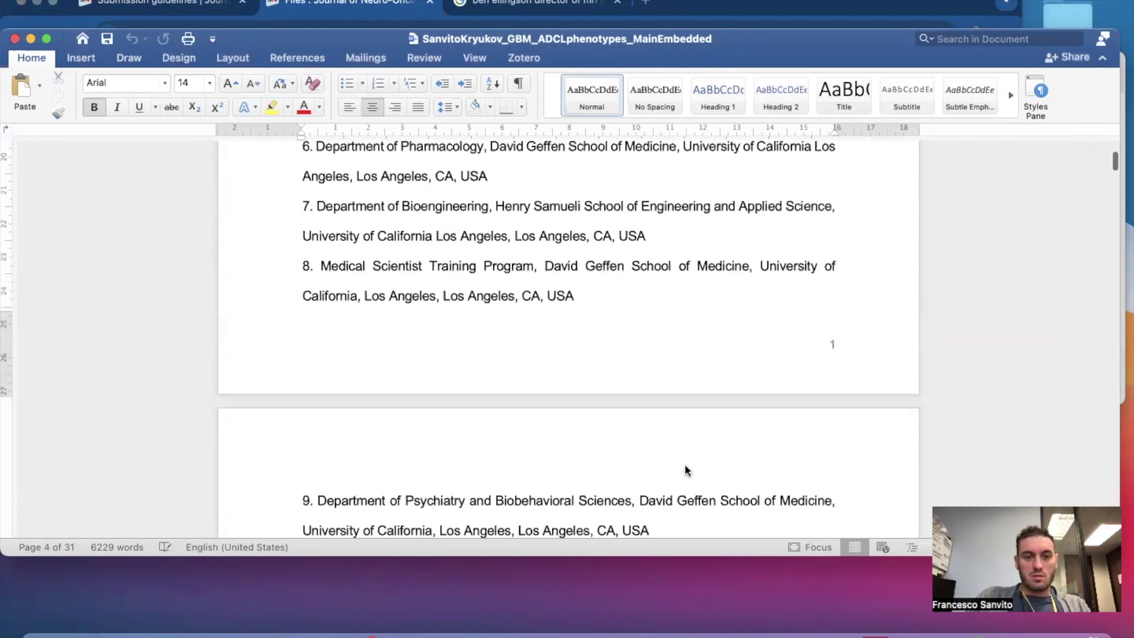
{"action": "scroll", "coordinate": [685, 465], "scroll_direction": "down", "scroll_amount": 5}
{"action": "scroll", "coordinate": [685, 465], "scroll_direction": "down", "scroll_amount": 10}
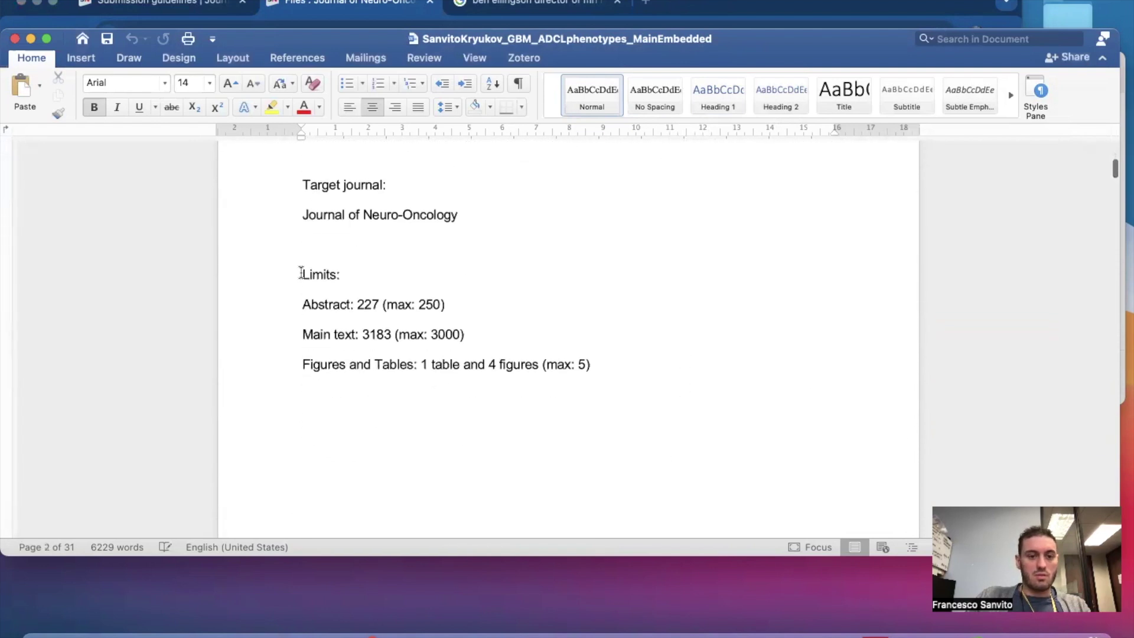
Delete the Limits word-count lines and the Target journal lines.
{"action": "left_click_drag", "start_coordinate": [603, 355], "coordinate": [604, 361]}
{"action": "key", "text": "BackSpace"}
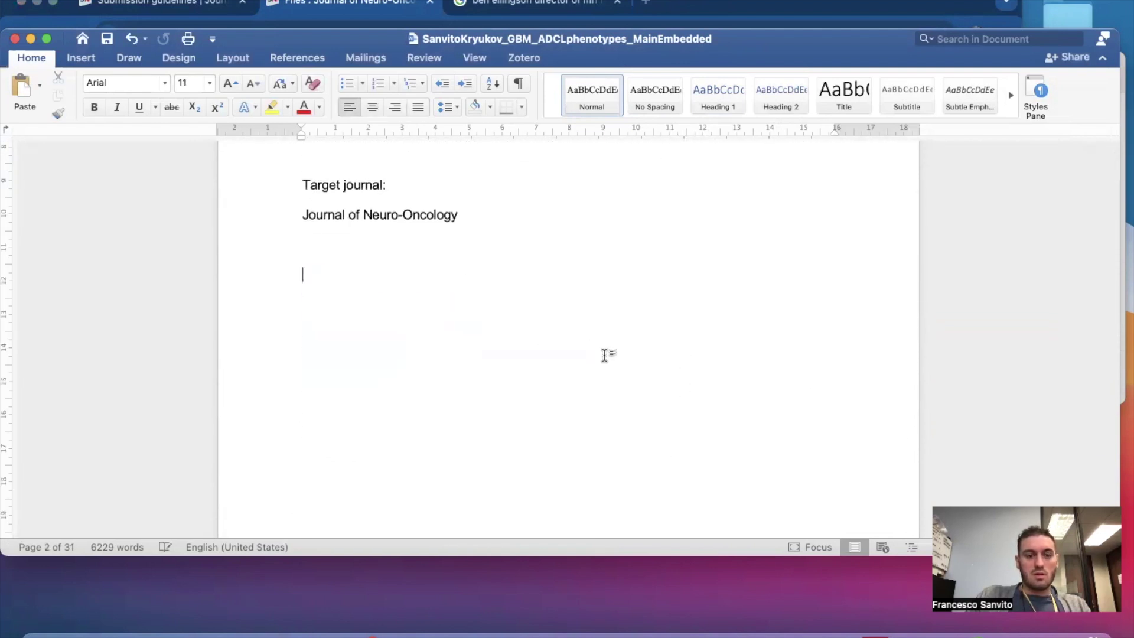
{"action": "scroll", "coordinate": [603, 355], "scroll_direction": "up", "scroll_amount": 2}
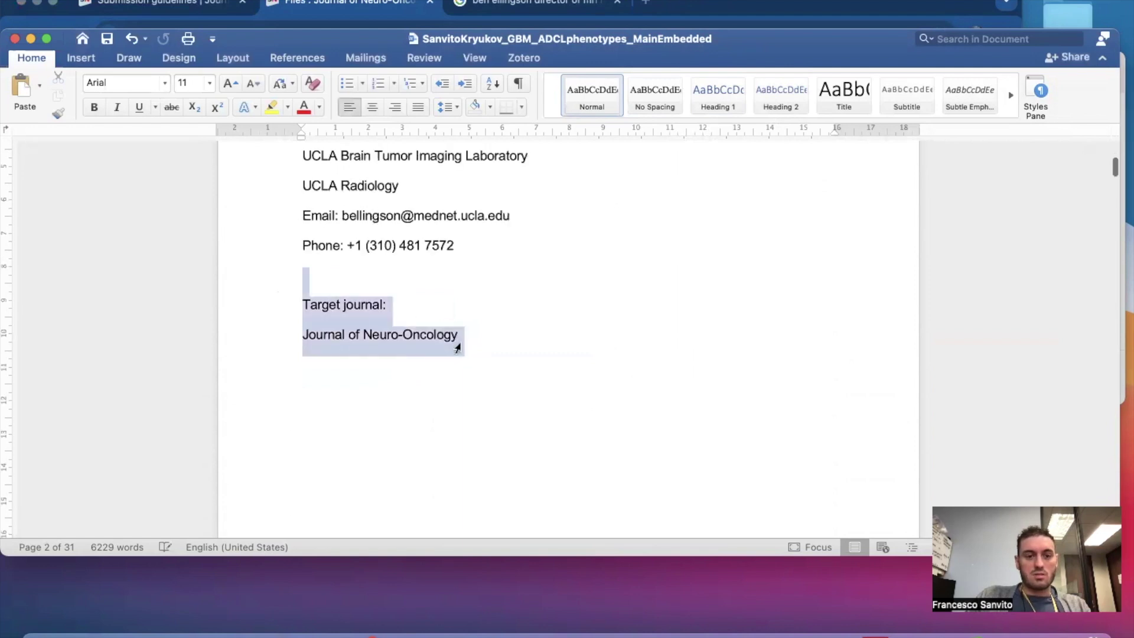
{"action": "key", "text": "BackSpace"}
{"action": "scroll", "coordinate": [459, 340], "scroll_direction": "up", "scroll_amount": 10}
Scroll down through the manuscript to the Results section.
{"action": "scroll", "coordinate": [460, 341], "scroll_direction": "down", "scroll_amount": 15}
{"action": "scroll", "coordinate": [462, 347], "scroll_direction": "down", "scroll_amount": 15}
{"action": "scroll", "coordinate": [460, 341], "scroll_direction": "down", "scroll_amount": 8}
{"action": "scroll", "coordinate": [460, 341], "scroll_direction": "up", "scroll_amount": 3}
{"action": "scroll", "coordinate": [460, 341], "scroll_direction": "down", "scroll_amount": 10}
{"action": "scroll", "coordinate": [460, 341], "scroll_direction": "down", "scroll_amount": 12}
{"action": "scroll", "coordinate": [460, 341], "scroll_direction": "up", "scroll_amount": 10}
{"action": "scroll", "coordinate": [460, 341], "scroll_direction": "up", "scroll_amount": 10}
{"action": "scroll", "coordinate": [460, 342], "scroll_direction": "down", "scroll_amount": 13}
{"action": "scroll", "coordinate": [460, 346], "scroll_direction": "down", "scroll_amount": 15}
{"action": "scroll", "coordinate": [459, 341], "scroll_direction": "down", "scroll_amount": 15}
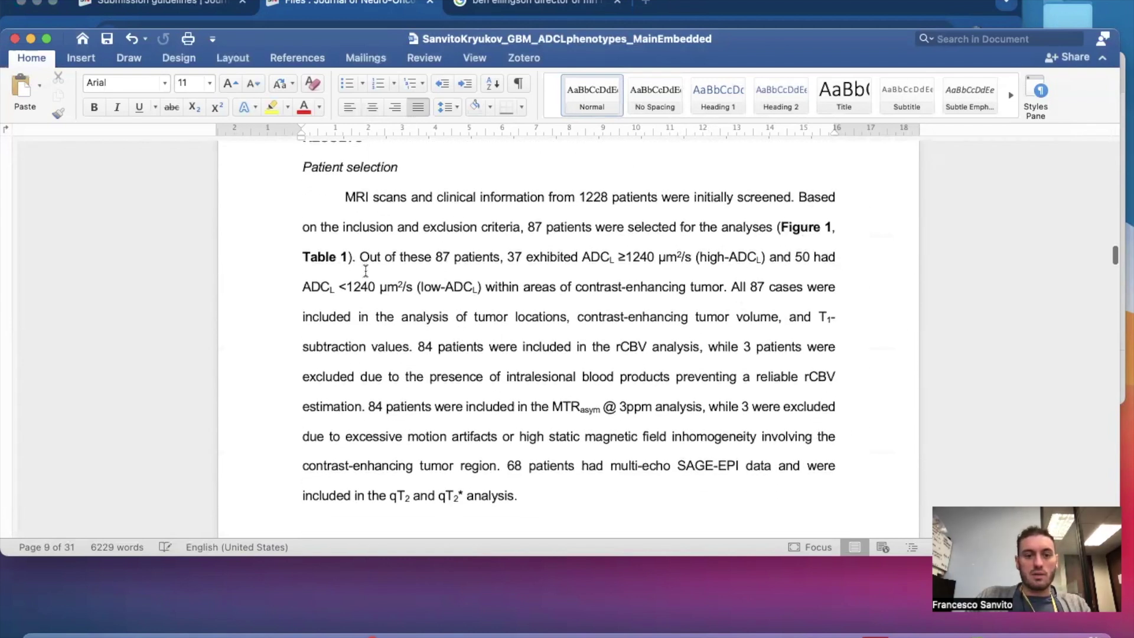
Insert a page break so Clinical characteristics starts on page 10, with a blank line above it.
{"action": "scroll", "coordinate": [572, 324], "scroll_direction": "down", "scroll_amount": 5}
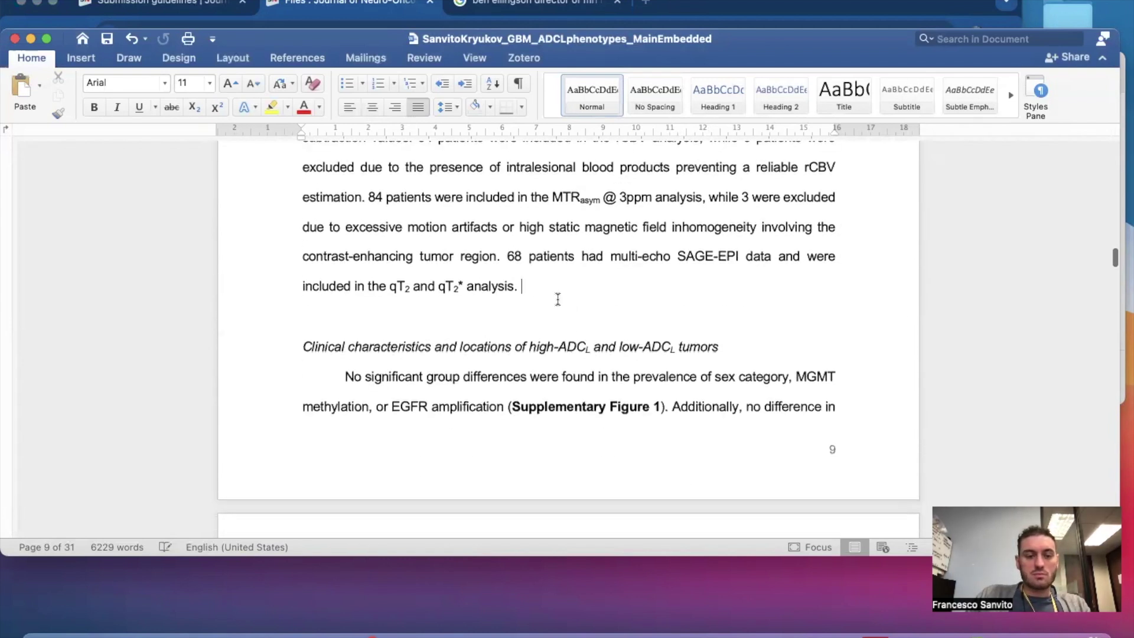
{"action": "key", "text": "Return"}
{"action": "key", "text": "Return"}
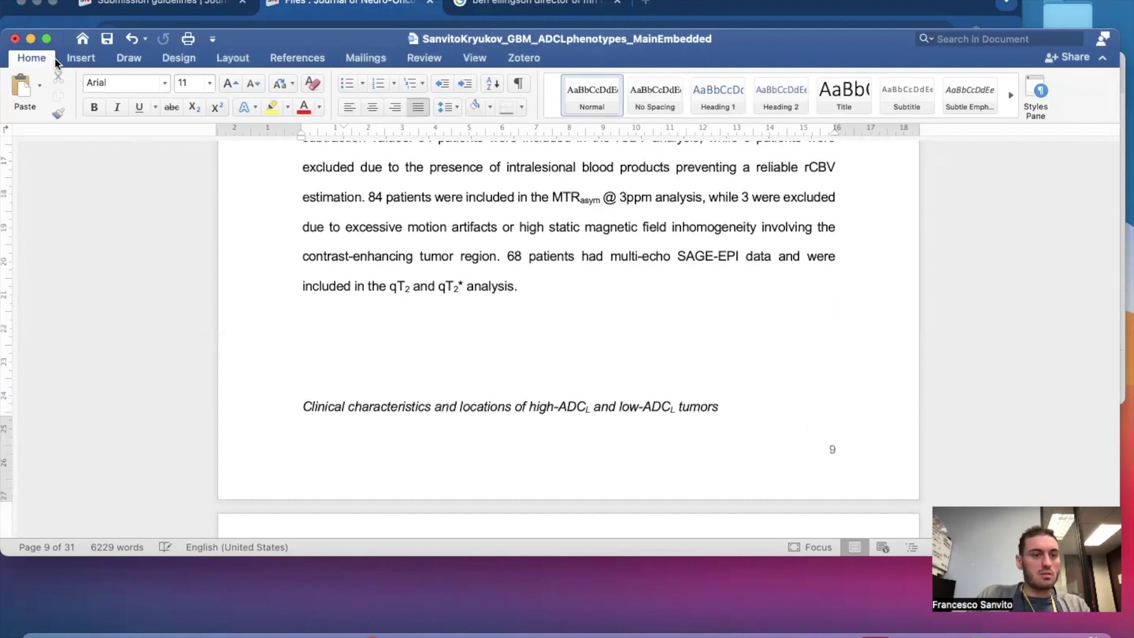
{"action": "left_click", "coordinate": [80, 57]}
{"action": "left_click", "coordinate": [47, 114]}
{"action": "scroll", "coordinate": [384, 317], "scroll_direction": "down", "scroll_amount": 2}
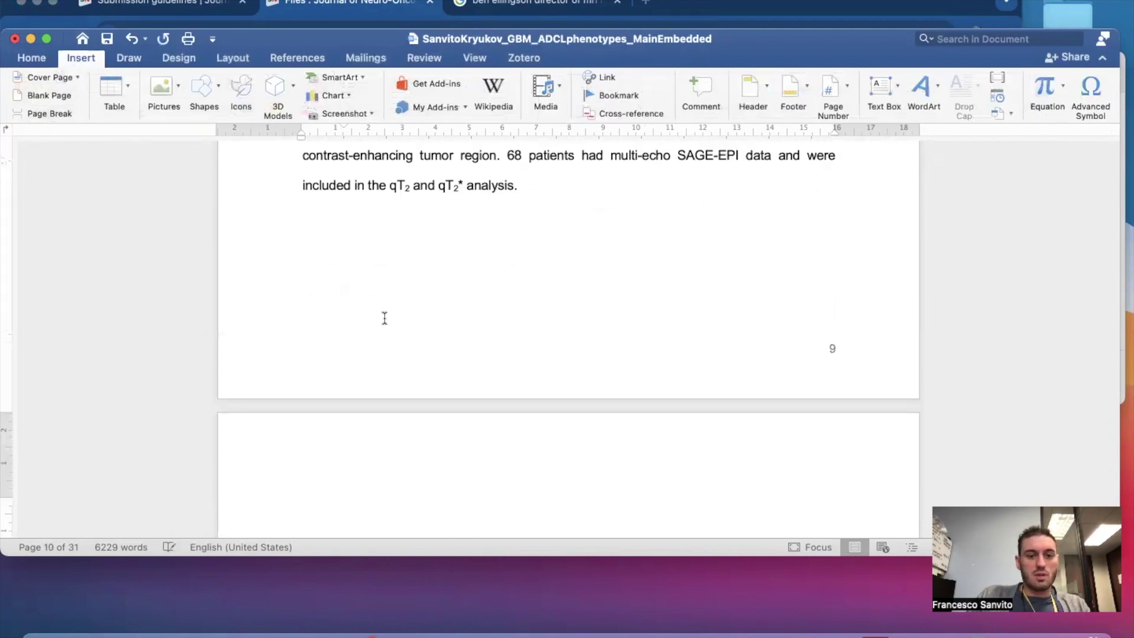
{"action": "scroll", "coordinate": [384, 318], "scroll_direction": "down", "scroll_amount": 4}
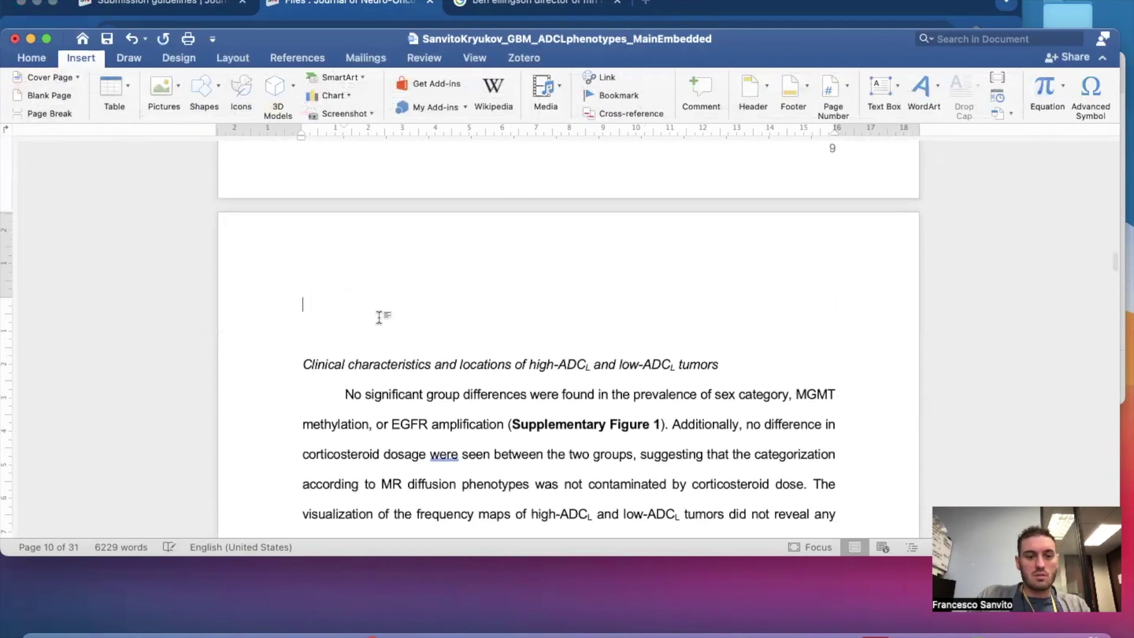
{"action": "key", "text": "Return"}
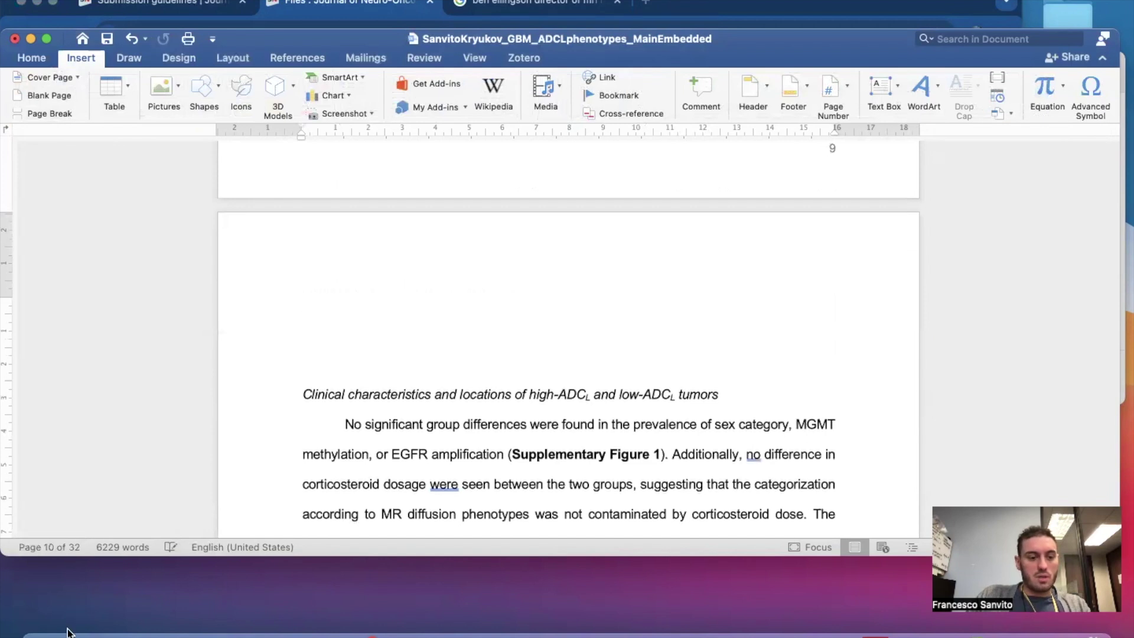
Drag Figure1.tif from 06_submission_separate into the manuscript on page 10.
{"action": "left_click", "coordinate": [68, 631]}
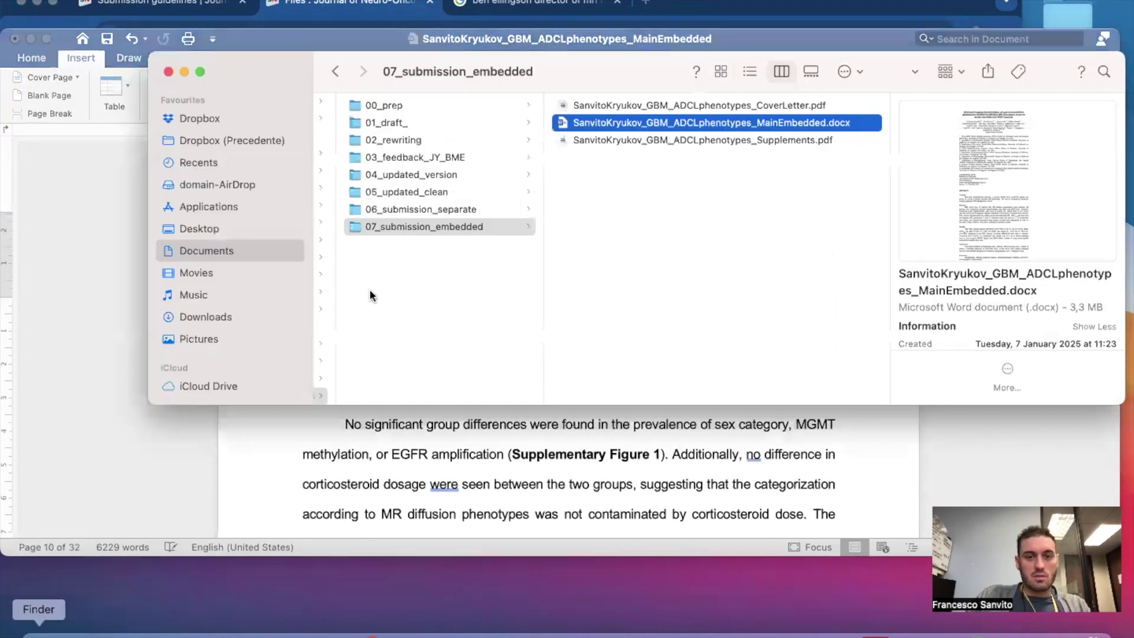
{"action": "left_click", "coordinate": [420, 211]}
{"action": "left_click_drag", "start_coordinate": [611, 107], "coordinate": [368, 305]}
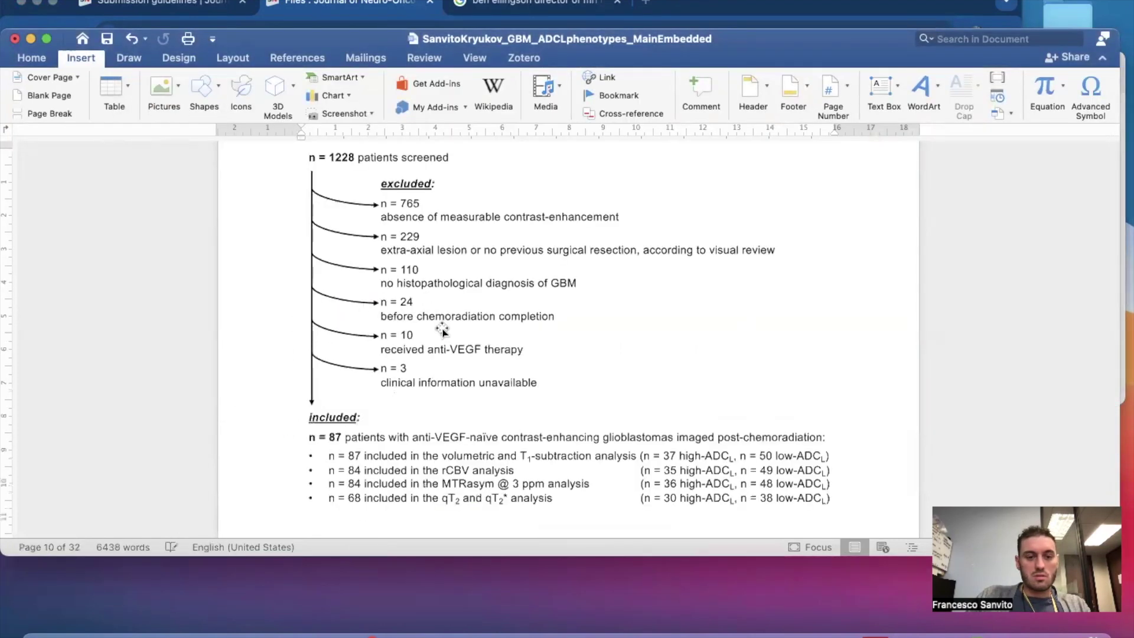
Try shrinking the flowchart picture, then undo to keep its original size.
{"action": "left_click", "coordinate": [442, 331]}
{"action": "scroll", "coordinate": [764, 472], "scroll_direction": "down", "scroll_amount": 1}
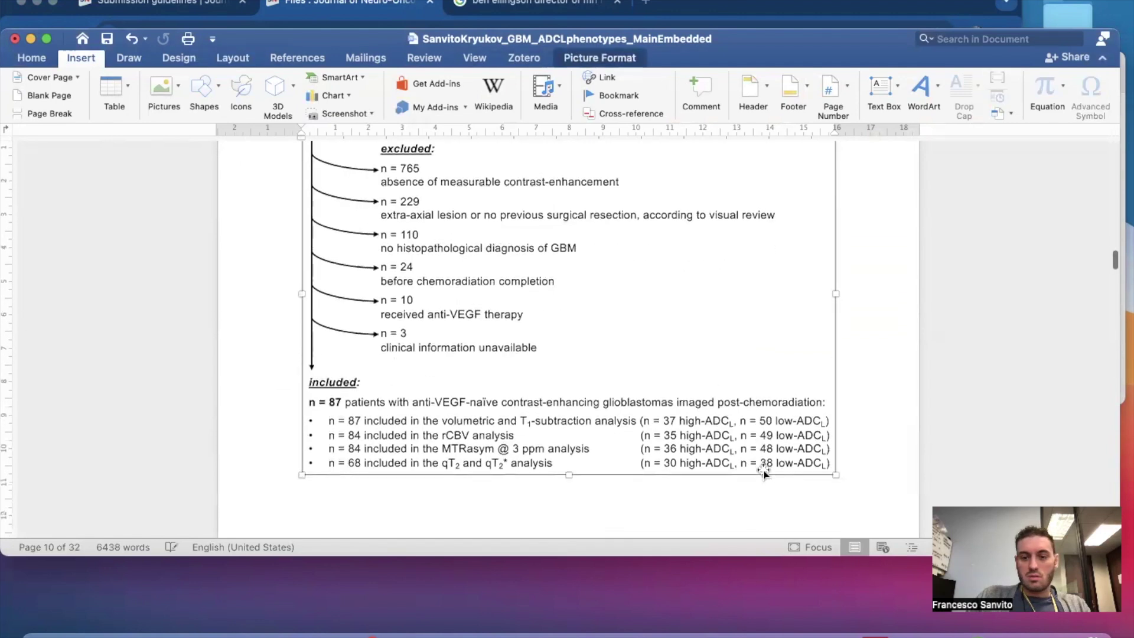
{"action": "left_click_drag", "start_coordinate": [734, 405], "coordinate": [669, 361]}
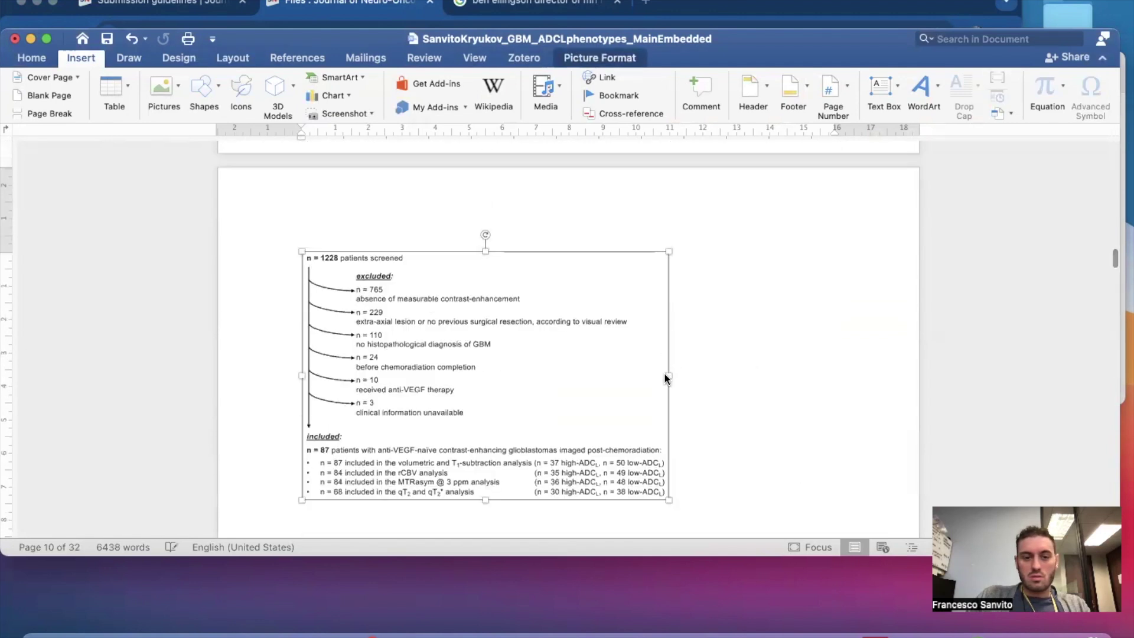
{"action": "key", "text": "super+z"}
{"action": "left_click", "coordinate": [893, 368]}
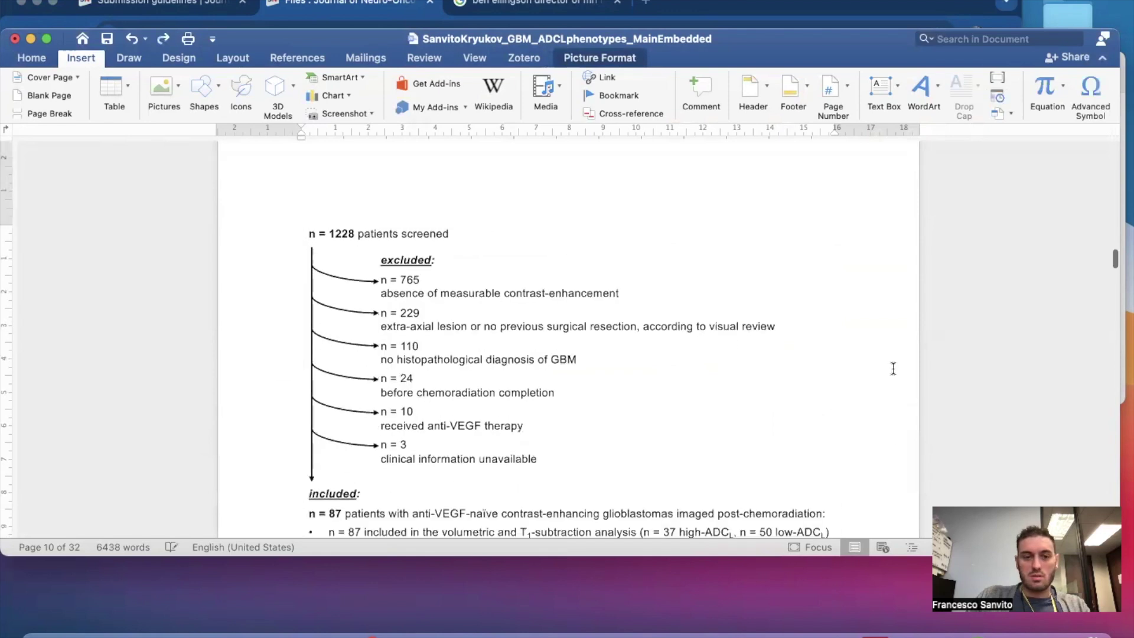
Scroll down to the references and bring up the Window menu.
{"action": "scroll", "coordinate": [694, 415], "scroll_direction": "down", "scroll_amount": 2}
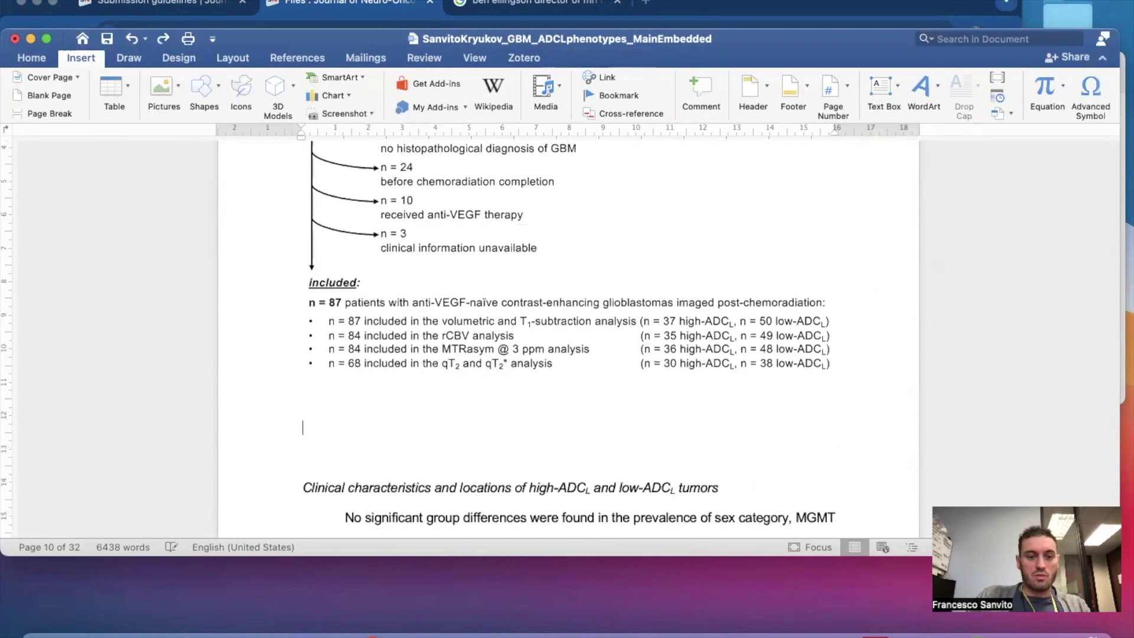
{"action": "scroll", "coordinate": [362, 410], "scroll_direction": "down", "scroll_amount": 15}
{"action": "scroll", "coordinate": [364, 413], "scroll_direction": "down", "scroll_amount": 20}
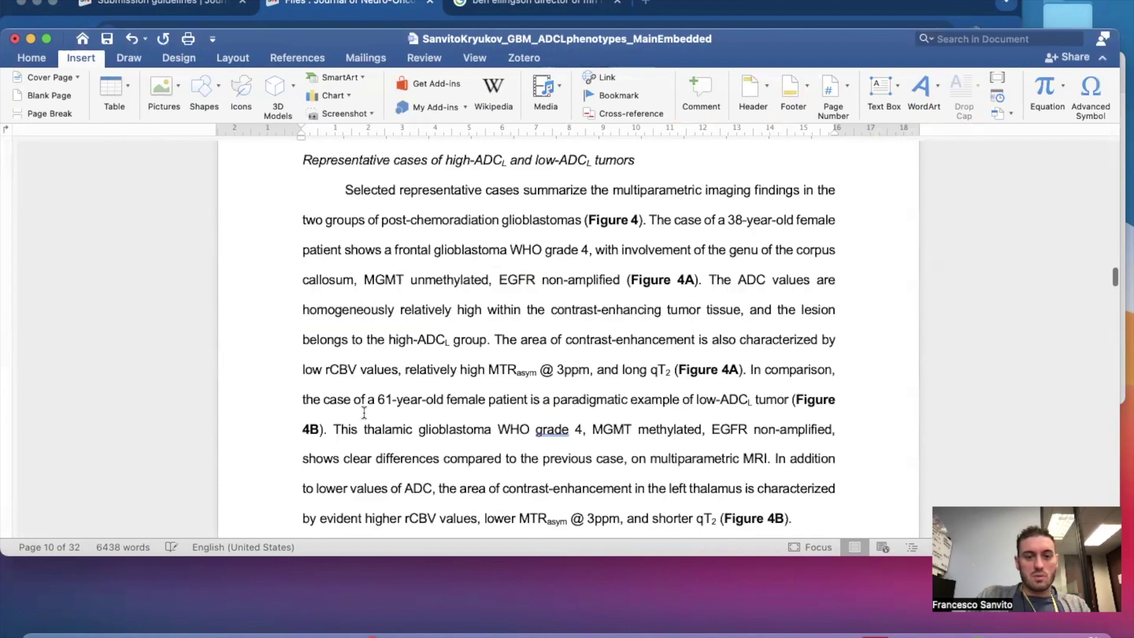
{"action": "scroll", "coordinate": [363, 413], "scroll_direction": "down", "scroll_amount": 20}
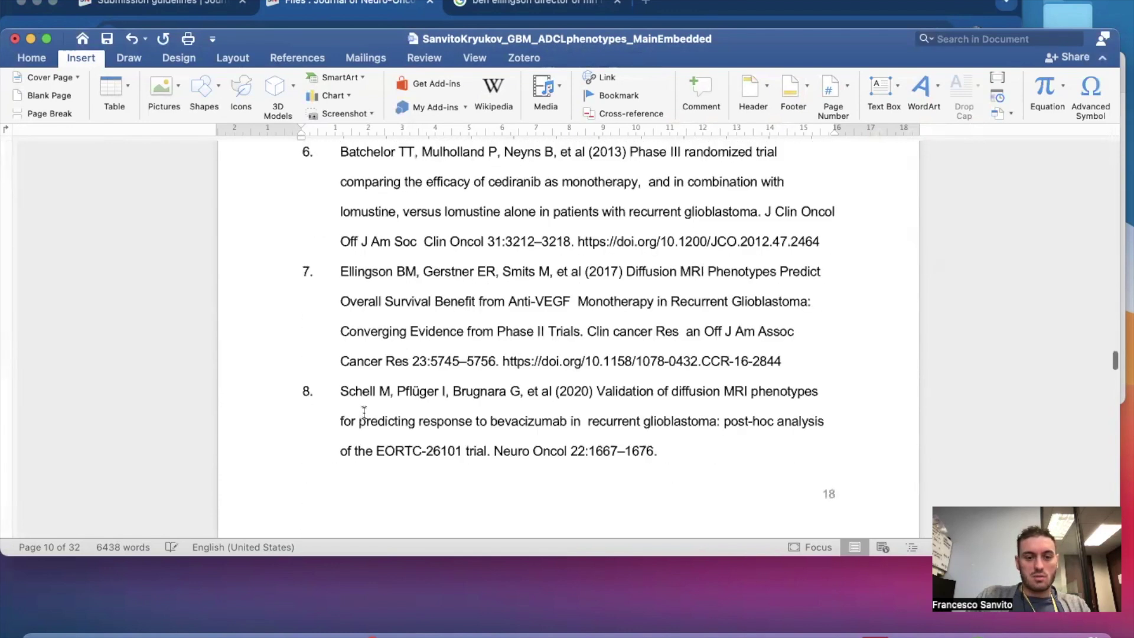
{"action": "scroll", "coordinate": [363, 413], "scroll_direction": "down", "scroll_amount": 20}
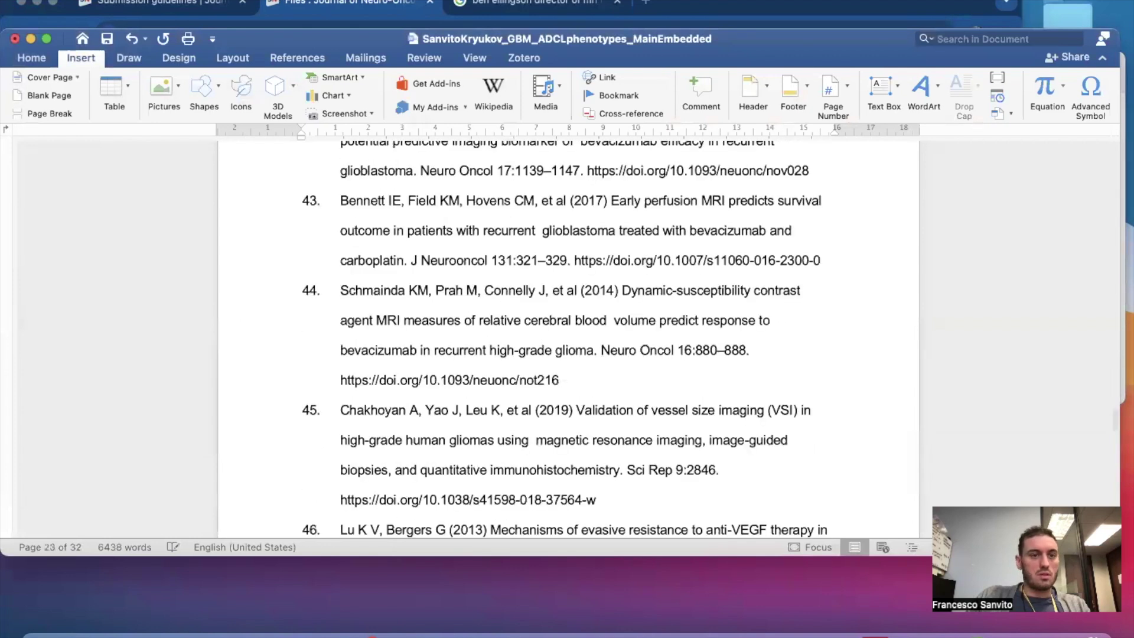
{"action": "left_click", "coordinate": [372, 1]}
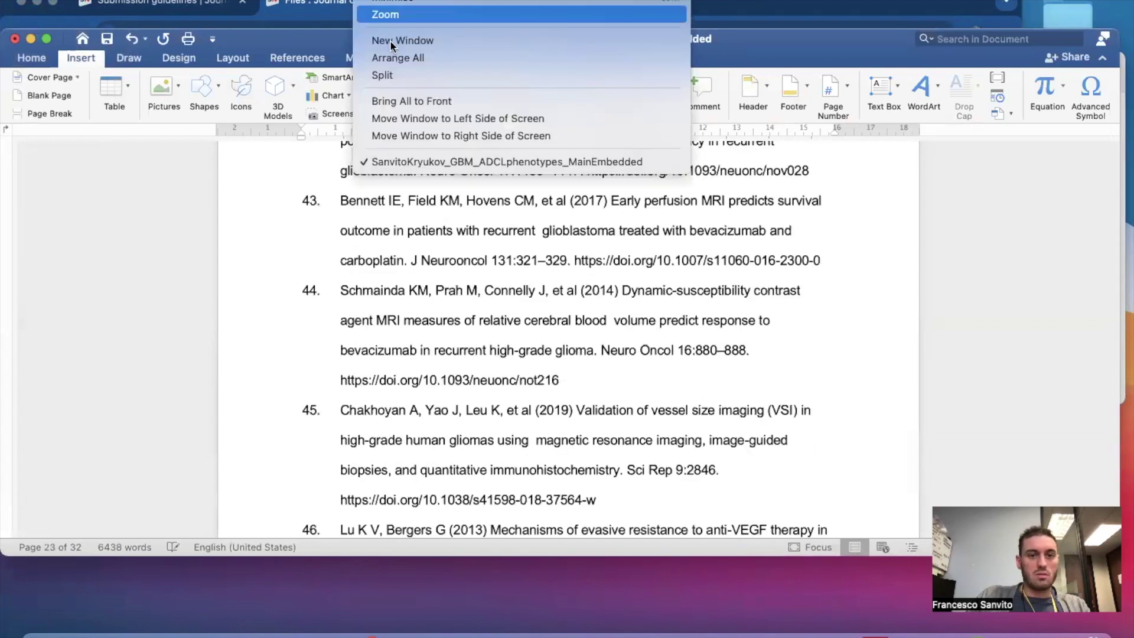
Split the document into two panes and make the Word window taller.
{"action": "left_click", "coordinate": [383, 76]}
{"action": "scroll", "coordinate": [585, 497], "scroll_direction": "down", "scroll_amount": 15}
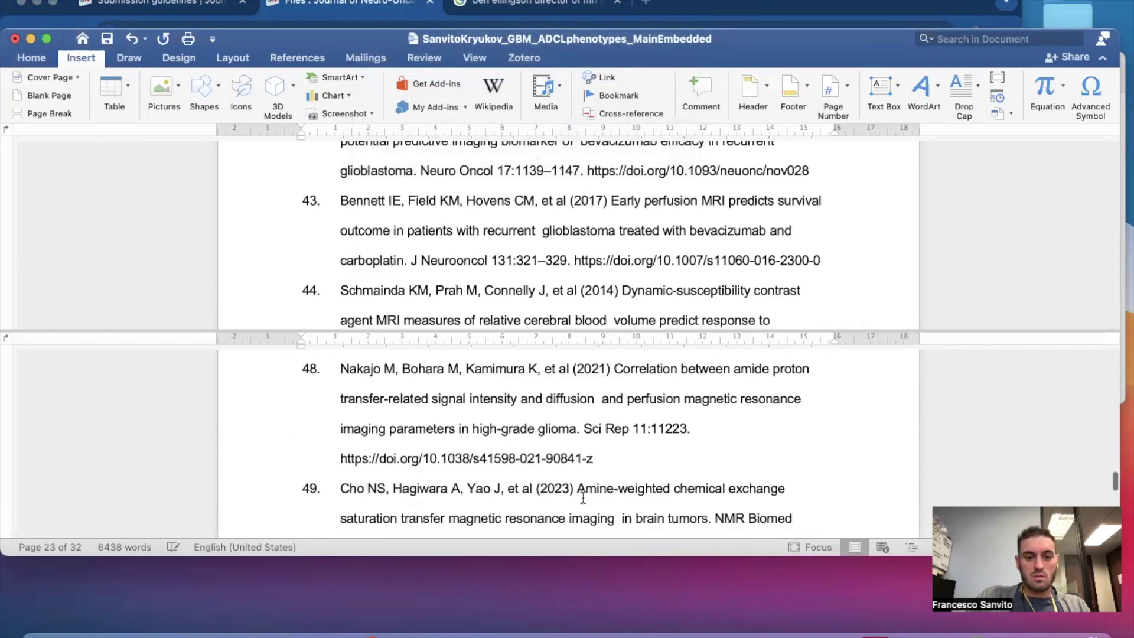
{"action": "left_click_drag", "start_coordinate": [561, 562], "coordinate": [561, 596]}
{"action": "scroll", "coordinate": [543, 532], "scroll_direction": "down", "scroll_amount": 10}
{"action": "scroll", "coordinate": [543, 532], "scroll_direction": "down", "scroll_amount": 15}
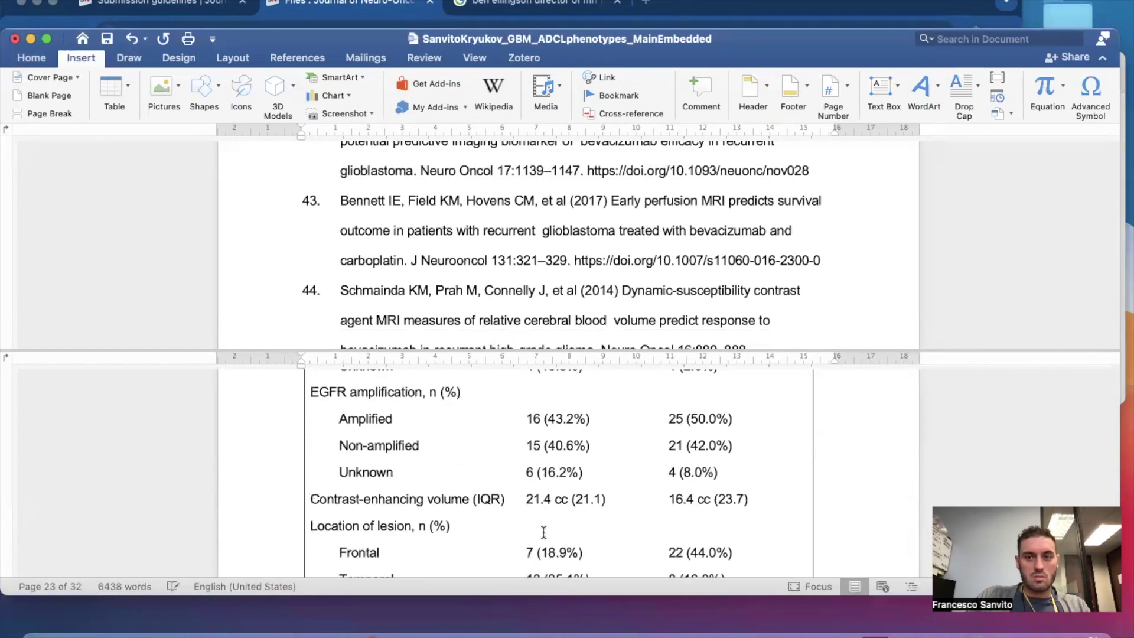
{"action": "scroll", "coordinate": [542, 531], "scroll_direction": "down", "scroll_amount": 5}
{"action": "scroll", "coordinate": [542, 532], "scroll_direction": "up", "scroll_amount": 1}
Cut the Figure 1 caption and delete the duplicate flowchart at the document's end.
{"action": "left_click_drag", "start_coordinate": [303, 444], "coordinate": [742, 452]}
{"action": "key", "text": "super+c"}
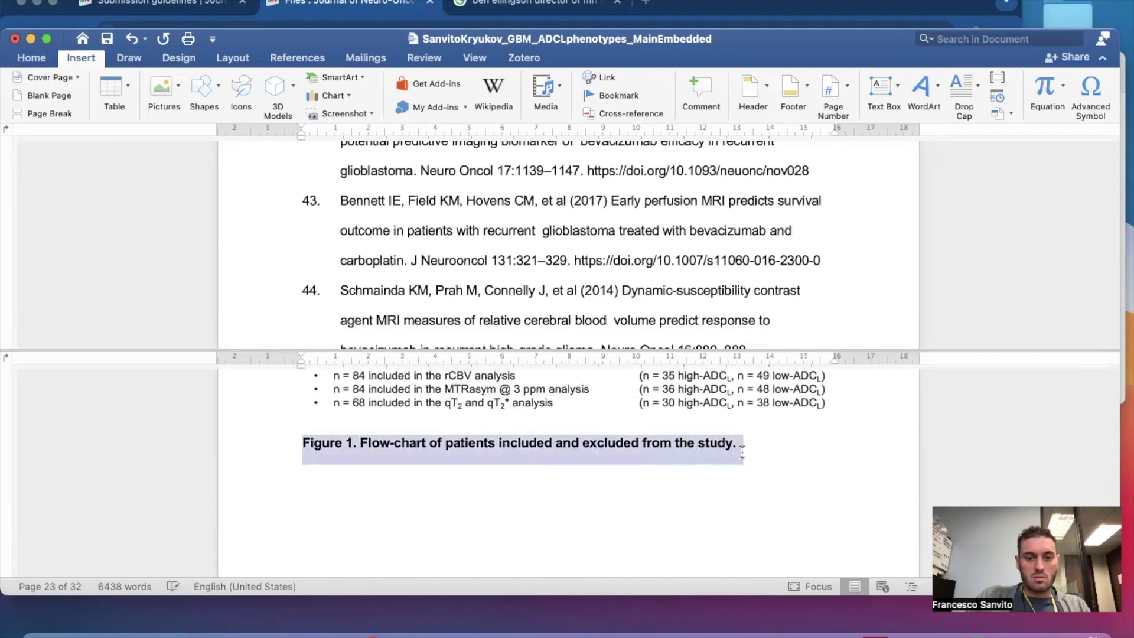
{"action": "key", "text": "BackSpace"}
{"action": "scroll", "coordinate": [745, 451], "scroll_direction": "up", "scroll_amount": 4}
{"action": "left_click", "coordinate": [627, 443]}
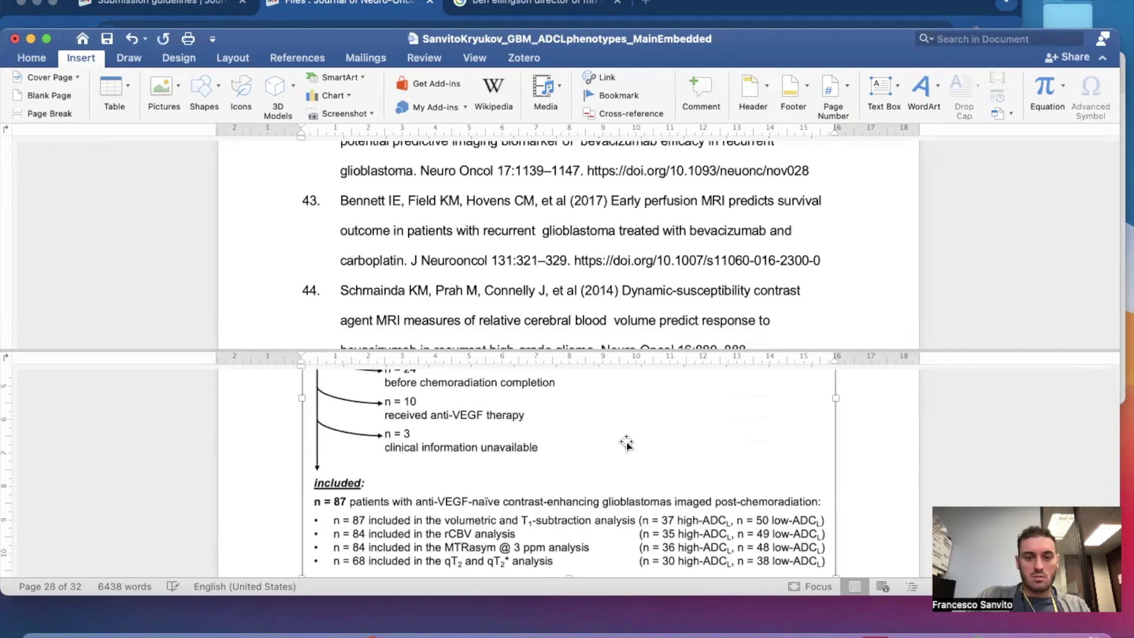
{"action": "key", "text": "BackSpace"}
Paste the Figure 1 caption beneath the flowchart in Results.
{"action": "scroll", "coordinate": [548, 303], "scroll_direction": "up", "scroll_amount": 15}
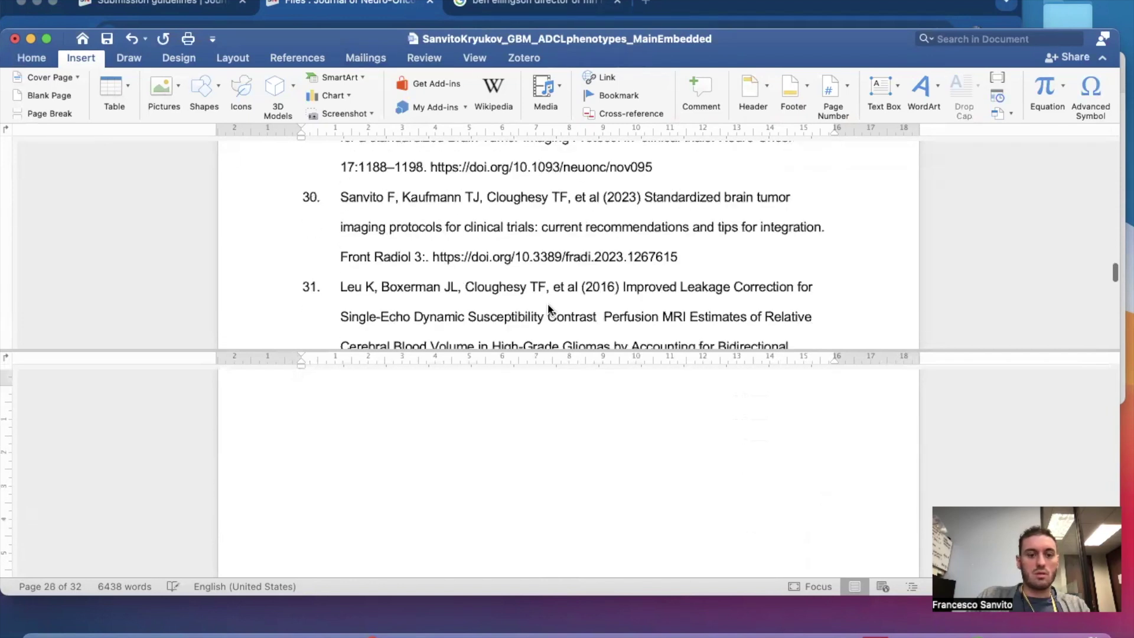
{"action": "scroll", "coordinate": [547, 303], "scroll_direction": "up", "scroll_amount": 15}
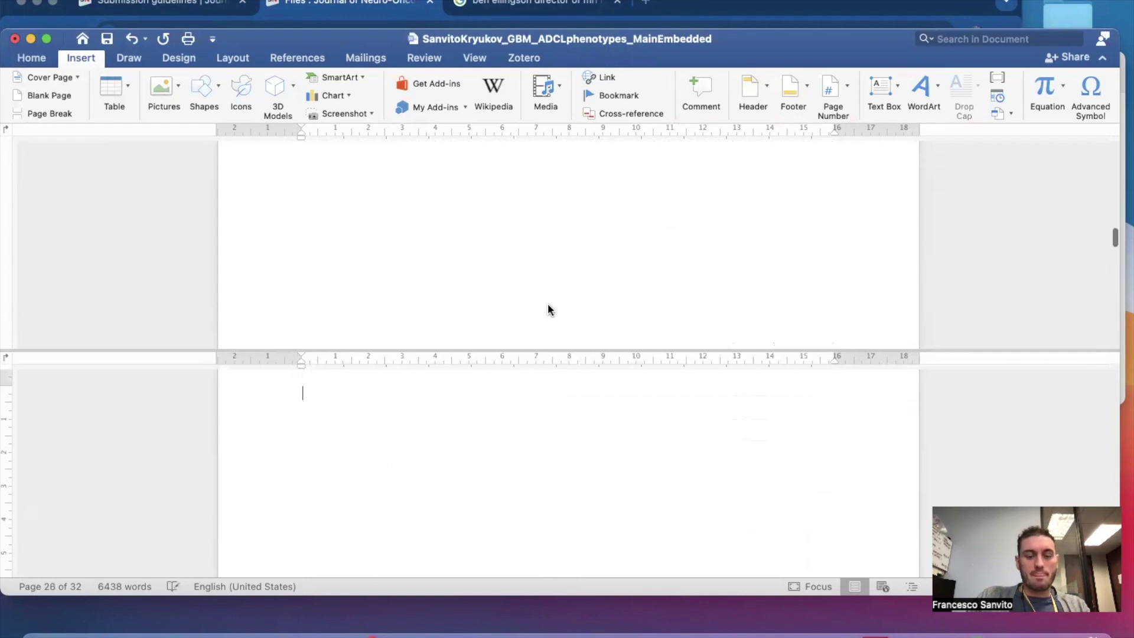
{"action": "scroll", "coordinate": [548, 303], "scroll_direction": "up", "scroll_amount": 15}
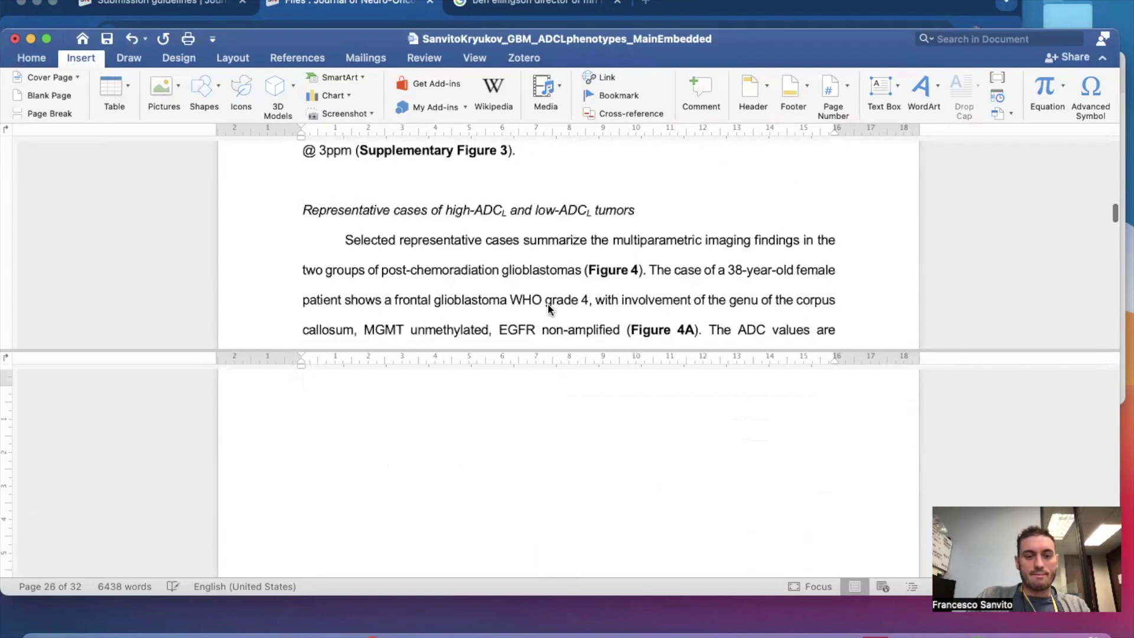
{"action": "scroll", "coordinate": [548, 303], "scroll_direction": "up", "scroll_amount": 5}
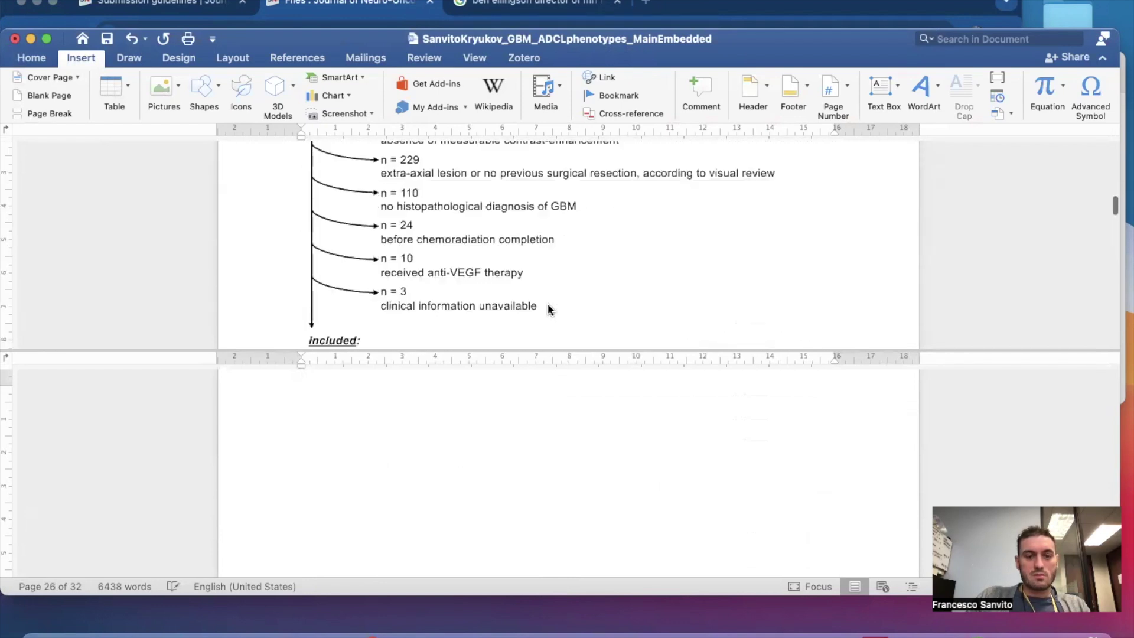
{"action": "left_click", "coordinate": [437, 293]}
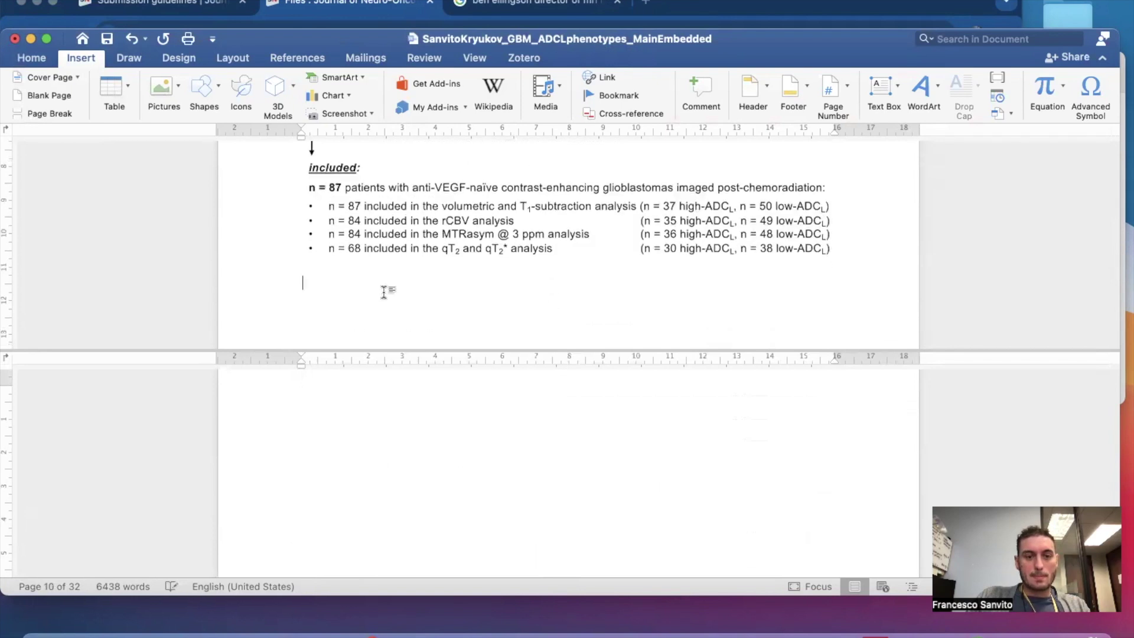
{"action": "key", "text": "super+v"}
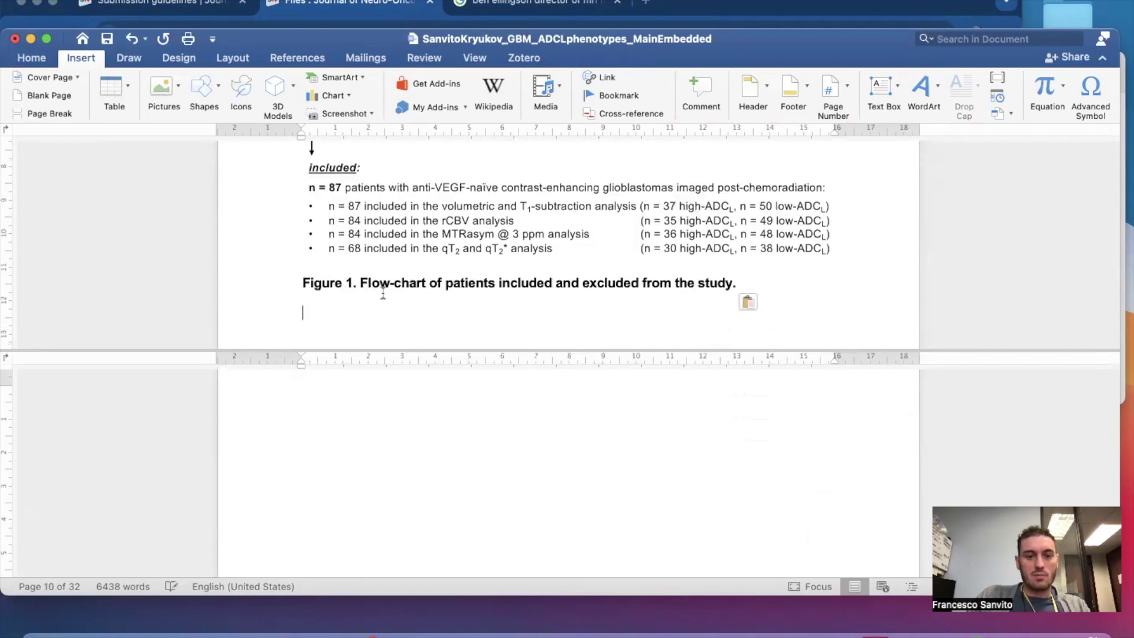
{"action": "key", "text": "Return"}
{"action": "scroll", "coordinate": [383, 293], "scroll_direction": "down", "scroll_amount": 5}
{"action": "scroll", "coordinate": [383, 293], "scroll_direction": "up", "scroll_amount": 3}
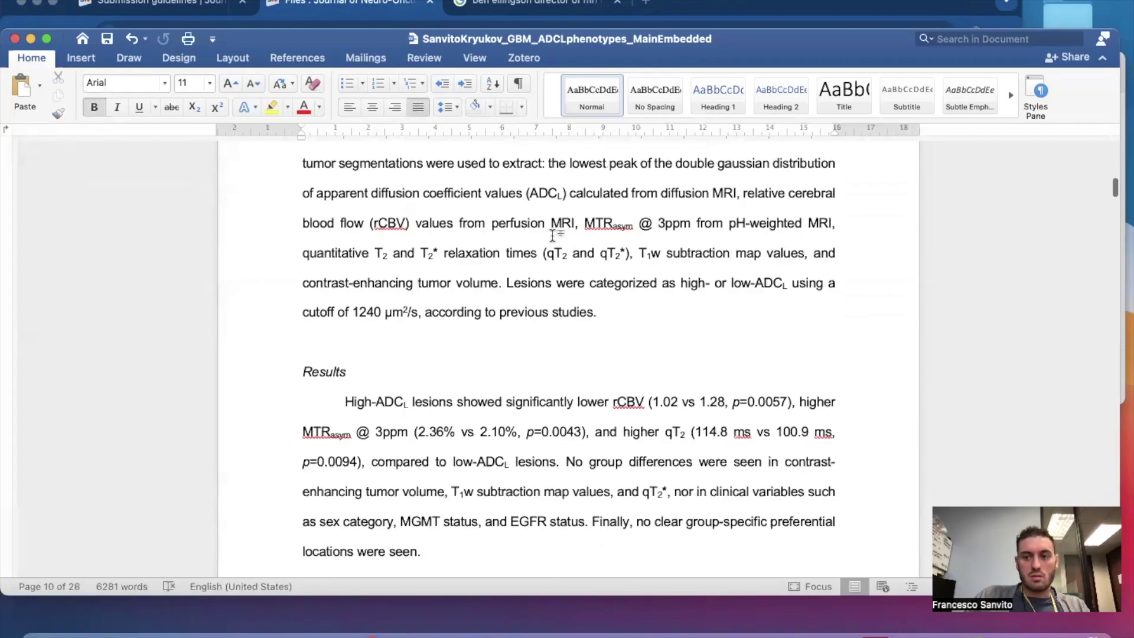
Review the title page and abstract, then close the MainEmbedded manuscript window.
{"action": "scroll", "coordinate": [551, 232], "scroll_direction": "up", "scroll_amount": 20}
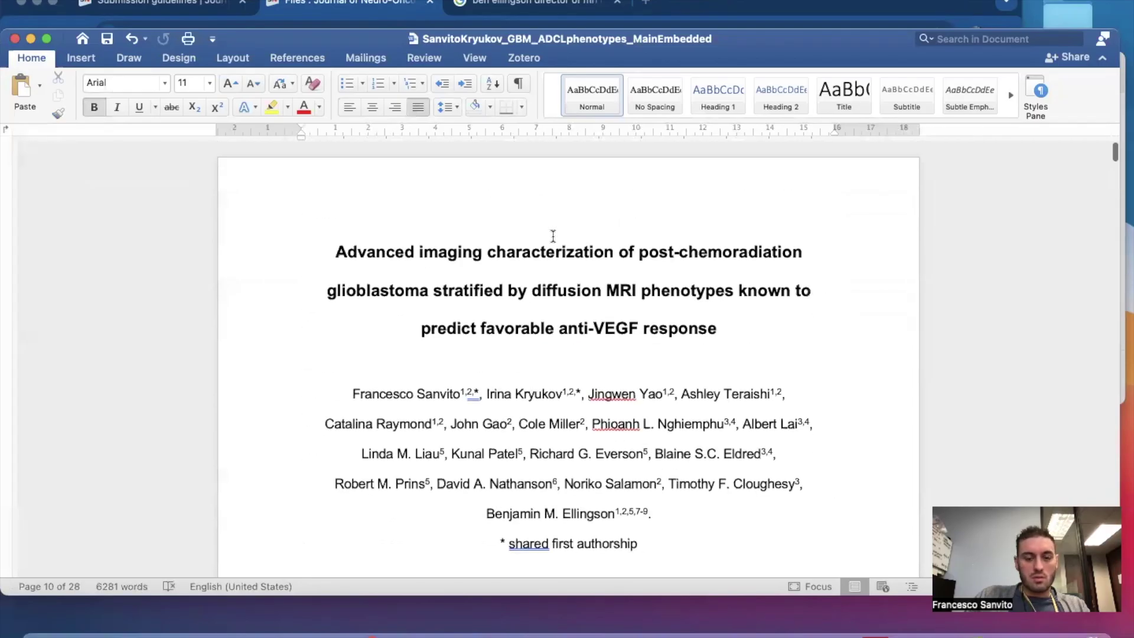
{"action": "scroll", "coordinate": [538, 423], "scroll_direction": "down", "scroll_amount": 3}
{"action": "scroll", "coordinate": [539, 414], "scroll_direction": "down", "scroll_amount": 10}
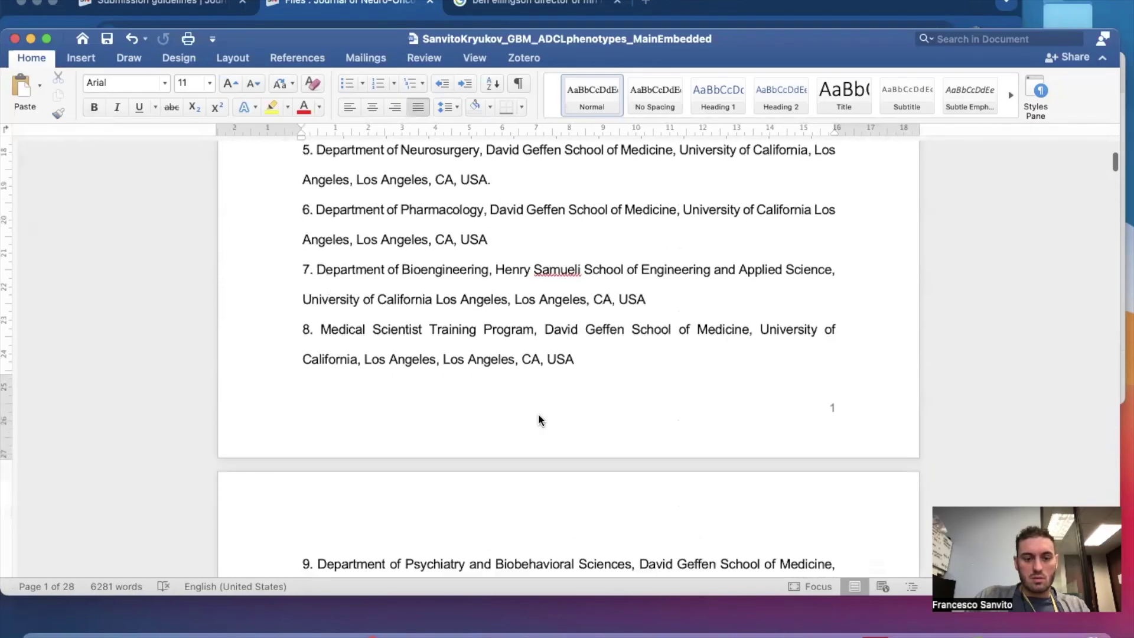
{"action": "scroll", "coordinate": [538, 414], "scroll_direction": "down", "scroll_amount": 10}
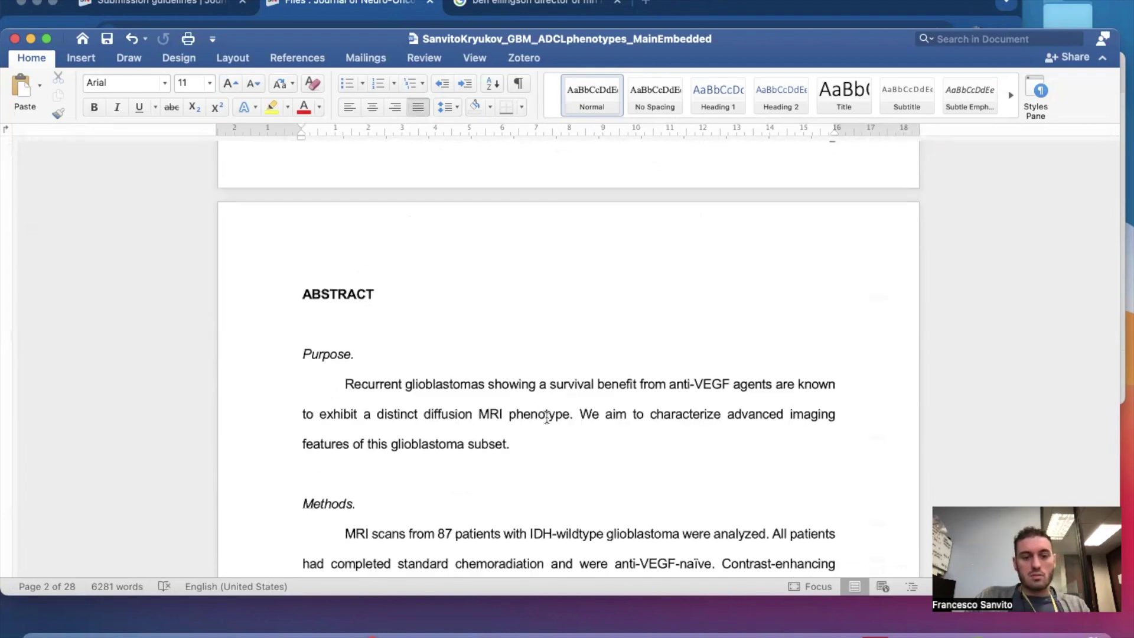
{"action": "left_click", "coordinate": [549, 417]}
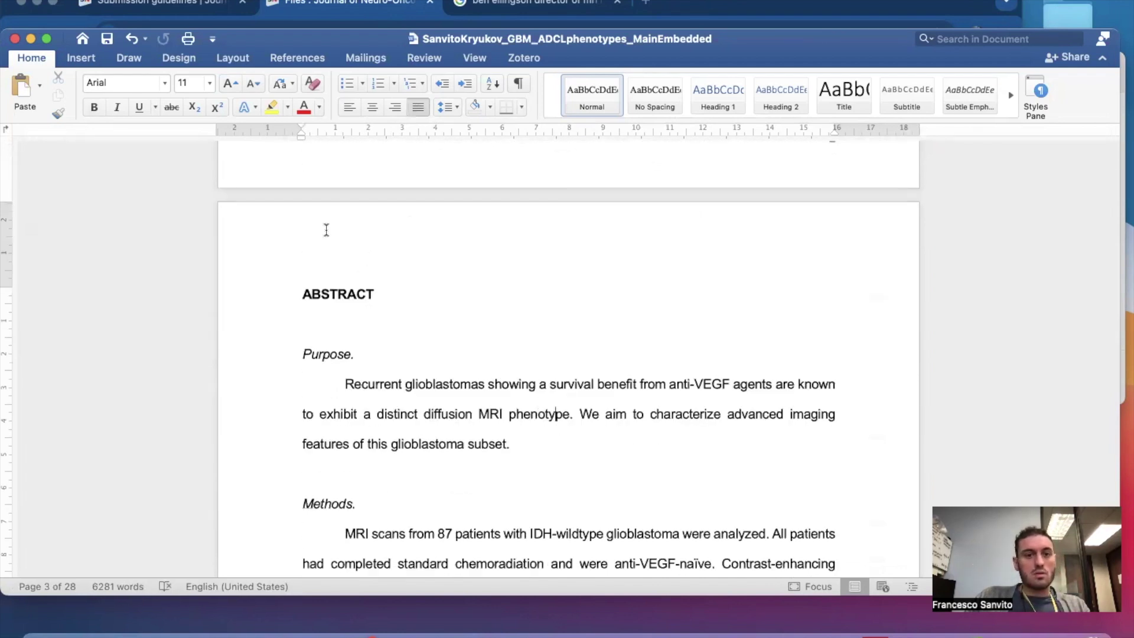
{"action": "left_click", "coordinate": [15, 39]}
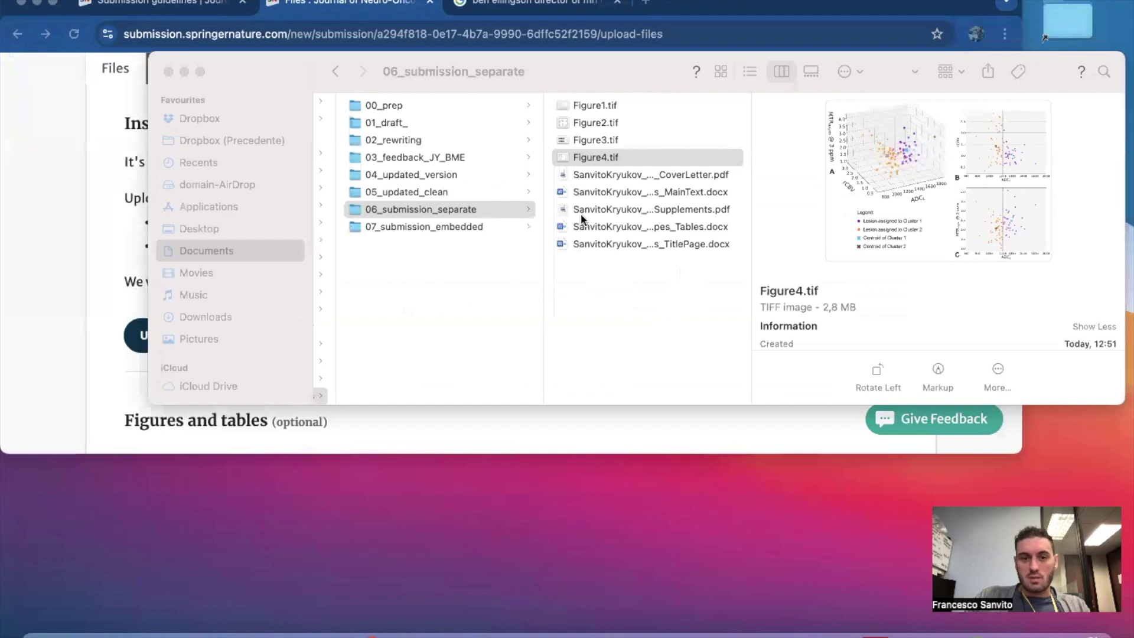
Browse 07_submission_embedded and 06_submission_separate, widening columns, then return to 07_submission_embedded.
{"action": "left_click", "coordinate": [472, 224]}
{"action": "left_click", "coordinate": [477, 278]}
{"action": "left_click", "coordinate": [525, 228]}
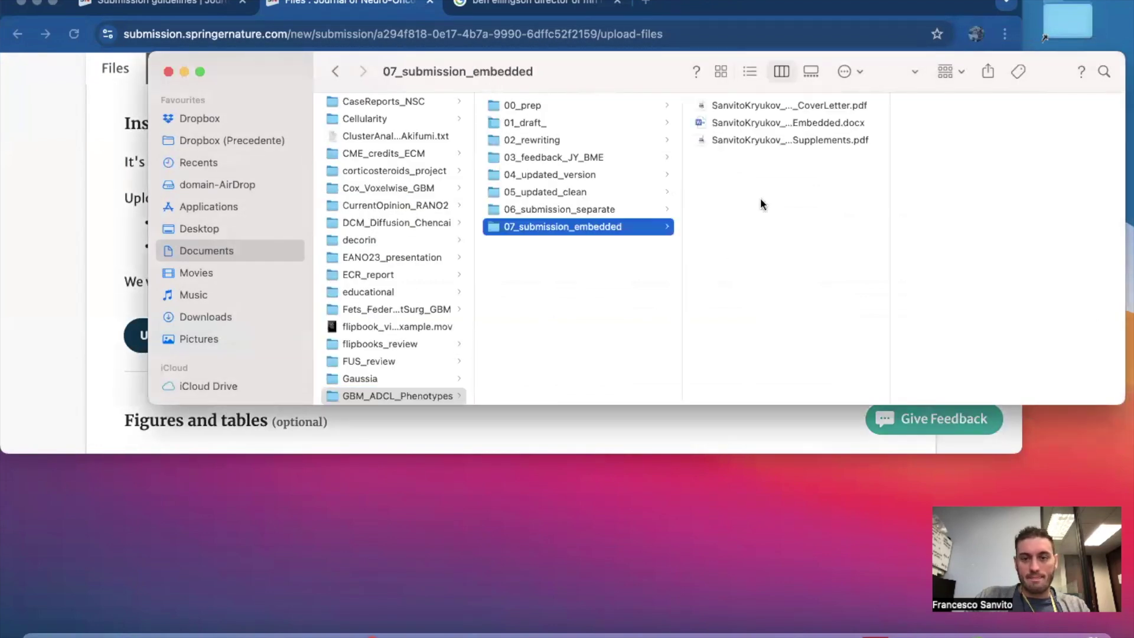
{"action": "left_click", "coordinate": [803, 122]}
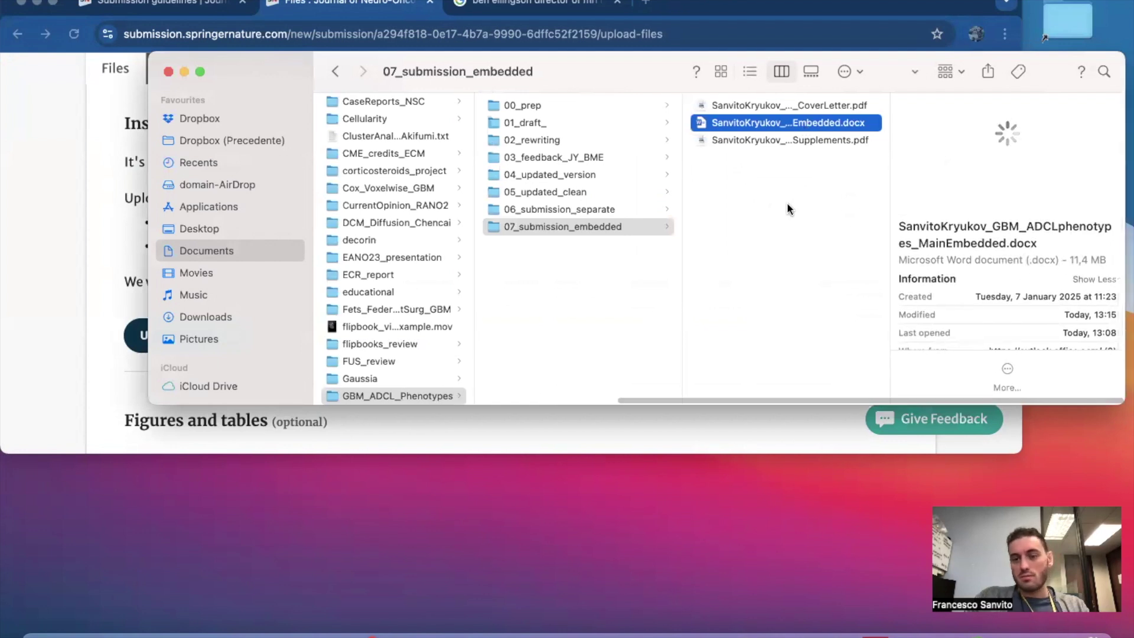
{"action": "left_click_drag", "start_coordinate": [890, 172], "coordinate": [945, 169]}
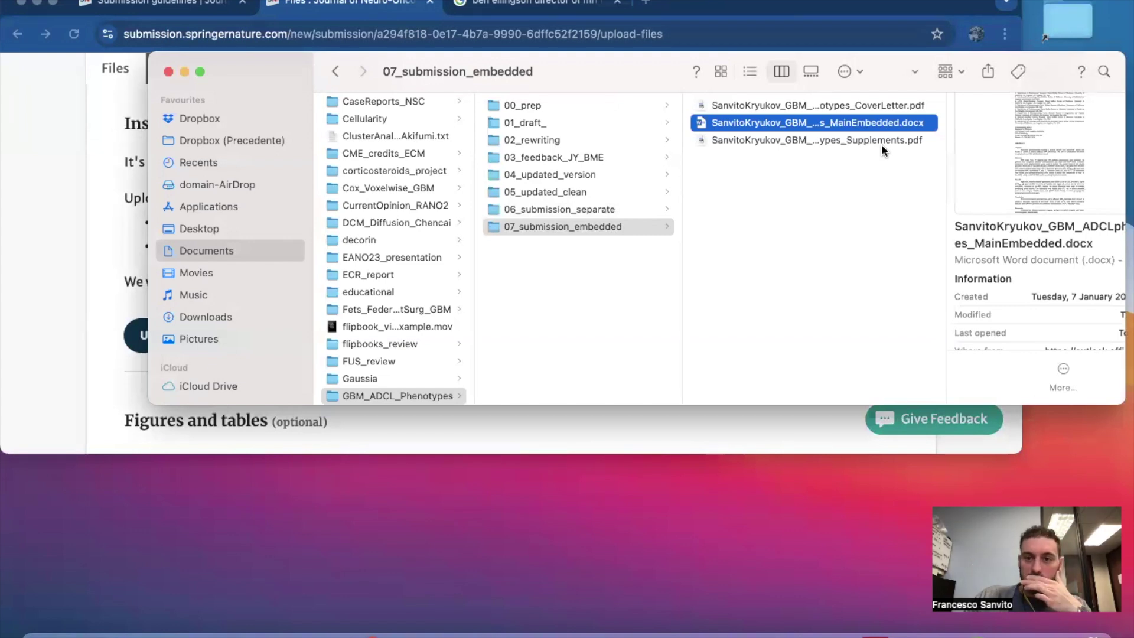
{"action": "left_click", "coordinate": [635, 211]}
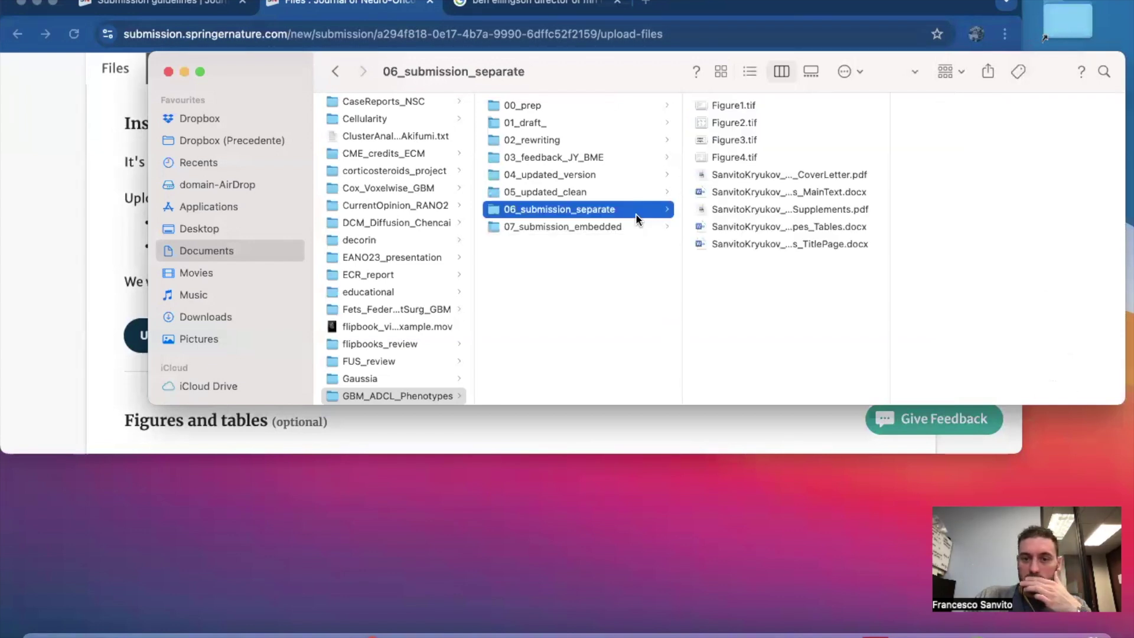
{"action": "left_click_drag", "start_coordinate": [890, 230], "coordinate": [1005, 230]}
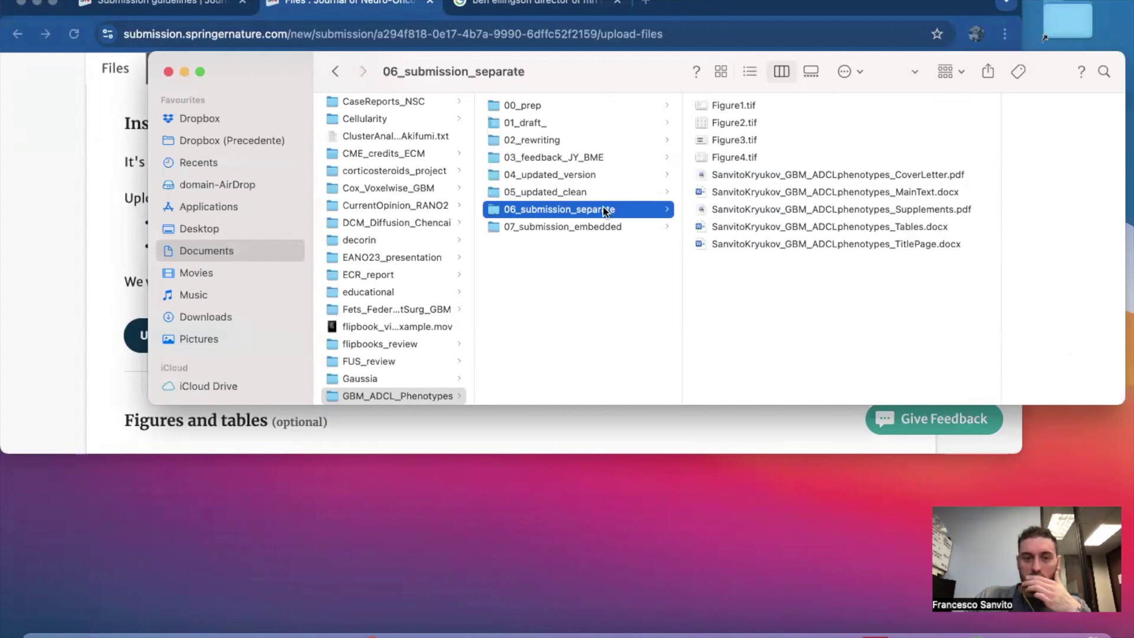
{"action": "left_click", "coordinate": [601, 226]}
Upload the MainEmbedded .docx from 07_submission_embedded as the manuscript file.
{"action": "left_click", "coordinate": [78, 272]}
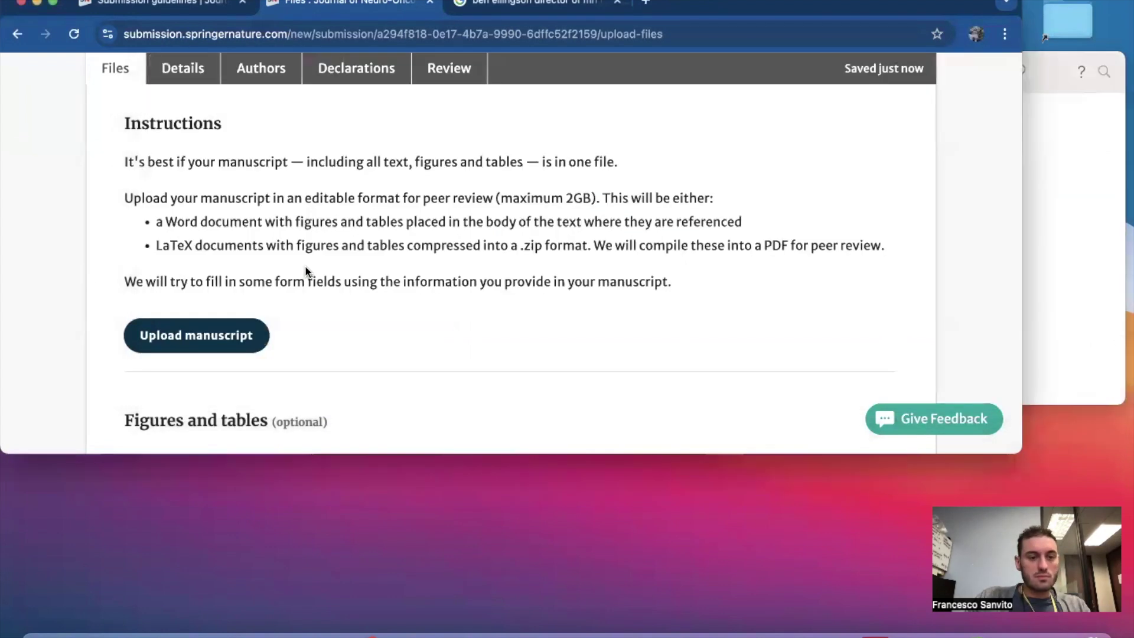
{"action": "scroll", "coordinate": [305, 265], "scroll_direction": "up", "scroll_amount": 4}
{"action": "scroll", "coordinate": [305, 265], "scroll_direction": "down", "scroll_amount": 5}
{"action": "left_click", "coordinate": [223, 258]}
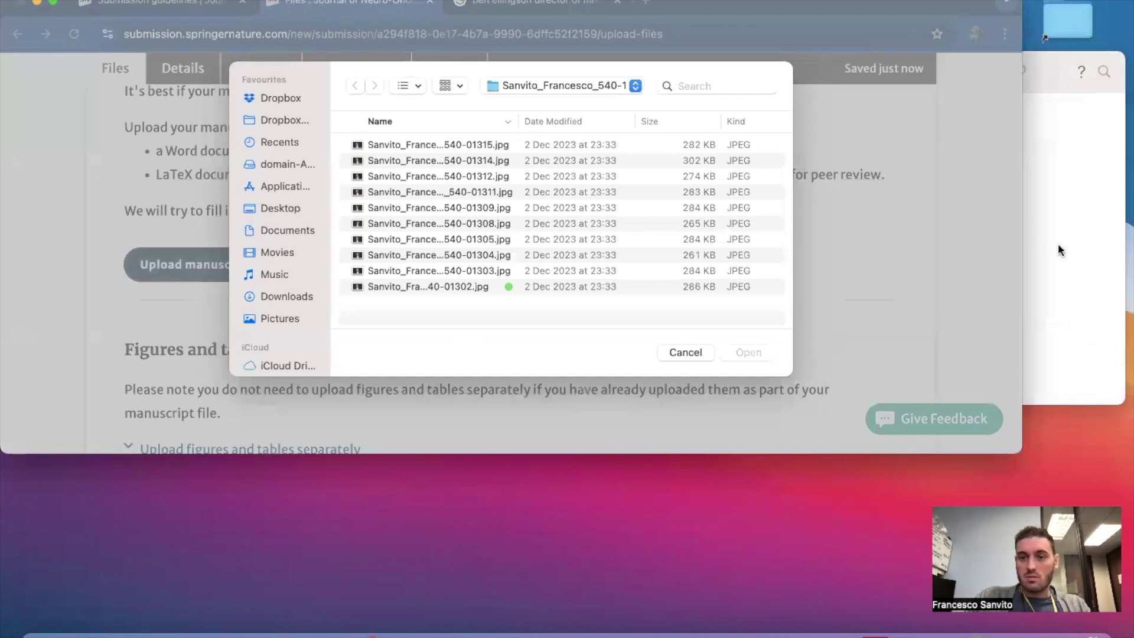
{"action": "left_click", "coordinate": [1058, 243]}
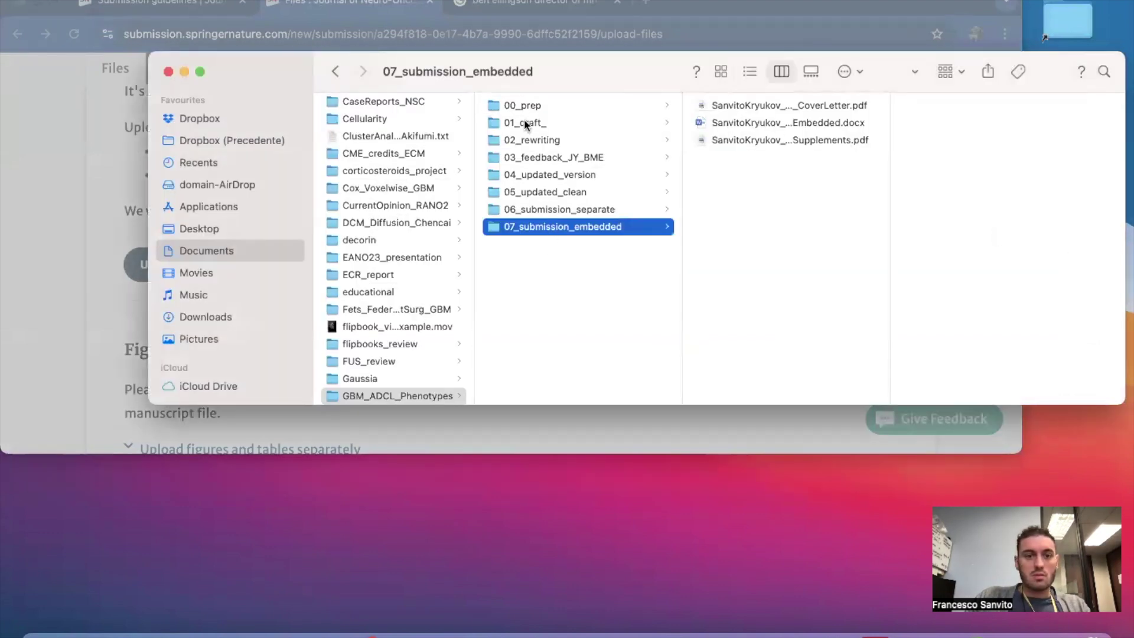
{"action": "left_click_drag", "start_coordinate": [545, 84], "coordinate": [544, 260]}
{"action": "left_click_drag", "start_coordinate": [562, 403], "coordinate": [491, 171]}
{"action": "left_click", "coordinate": [463, 202]}
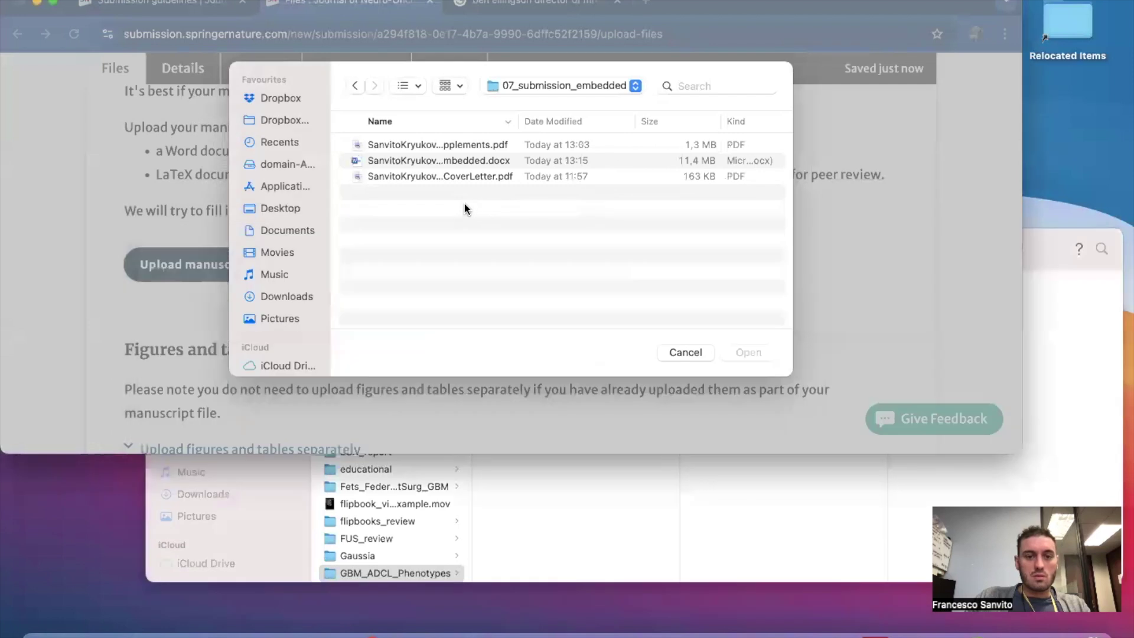
{"action": "left_click", "coordinate": [496, 164]}
{"action": "left_click", "coordinate": [748, 352]}
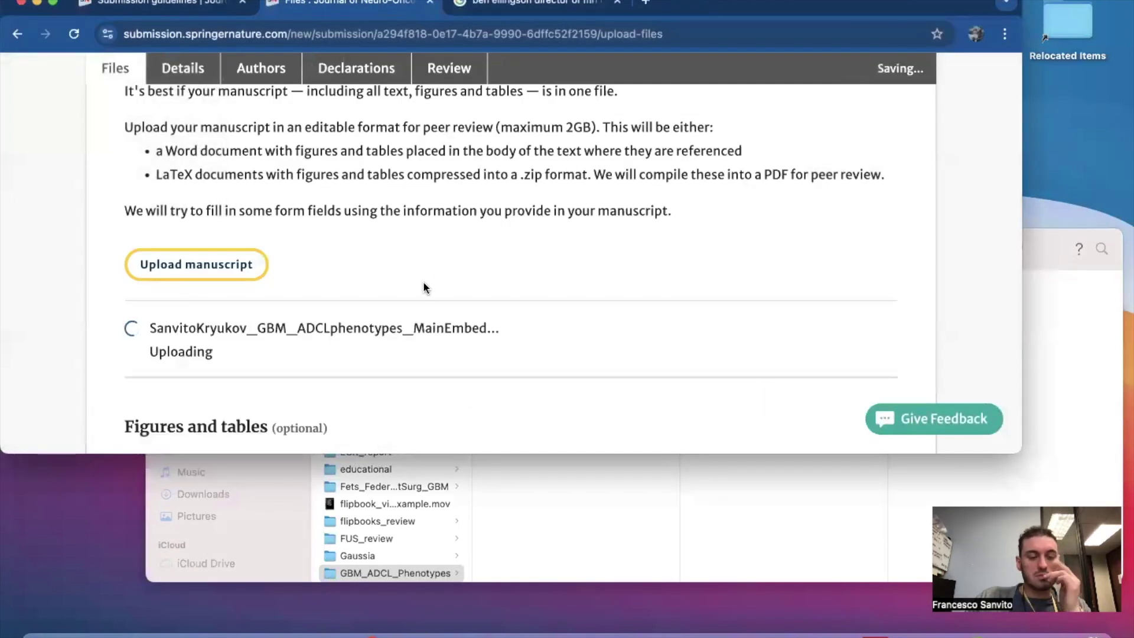
Check the uploaded manuscript listing and return to the submission page.
{"action": "scroll", "coordinate": [302, 296], "scroll_direction": "down", "scroll_amount": 5}
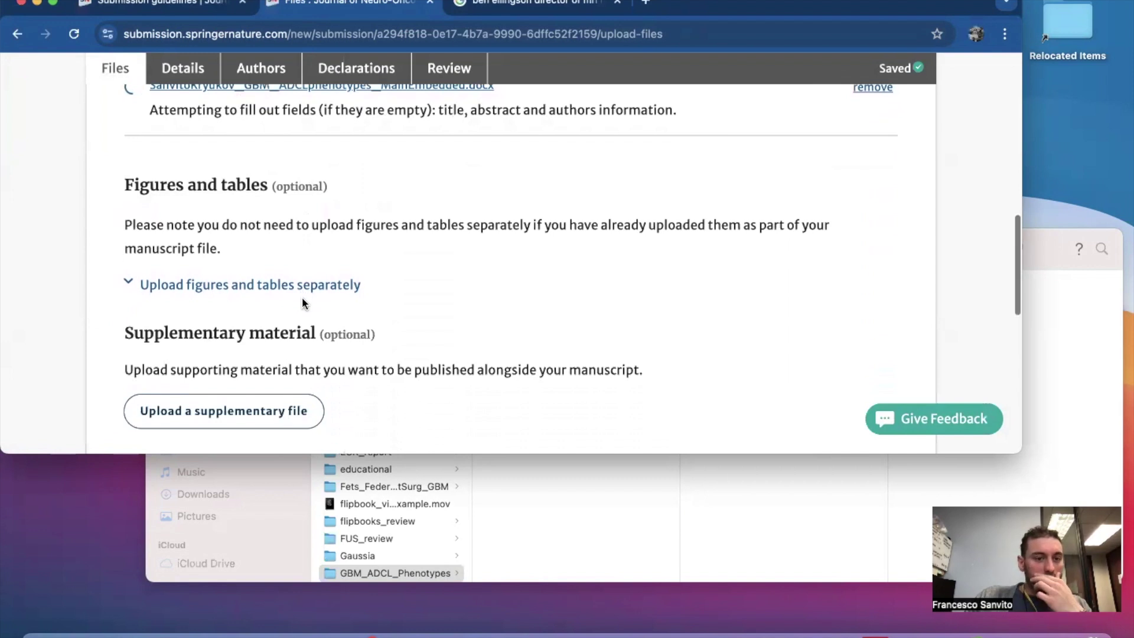
{"action": "scroll", "coordinate": [391, 228], "scroll_direction": "down", "scroll_amount": 1}
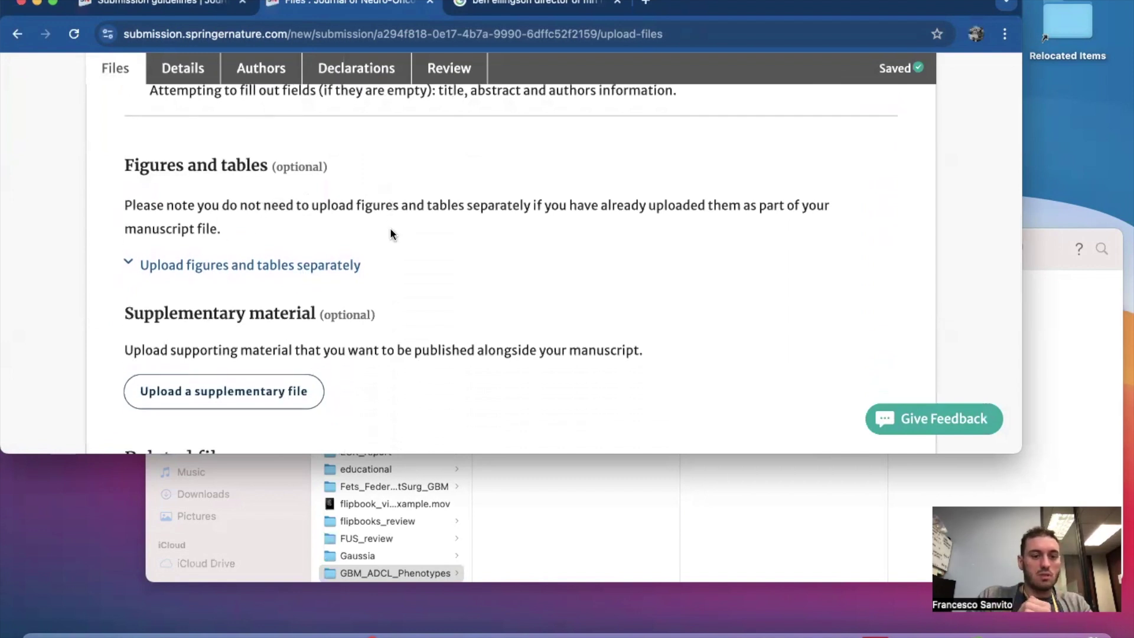
{"action": "scroll", "coordinate": [390, 230], "scroll_direction": "up", "scroll_amount": 4}
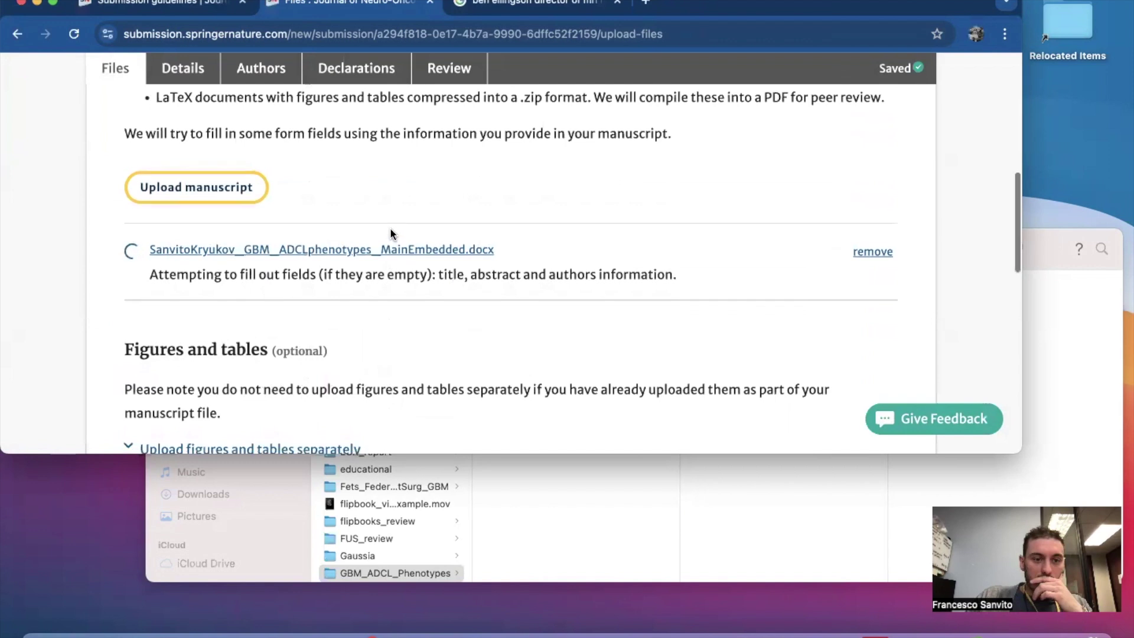
{"action": "scroll", "coordinate": [296, 376], "scroll_direction": "down", "scroll_amount": 3}
{"action": "scroll", "coordinate": [290, 431], "scroll_direction": "down", "scroll_amount": 6}
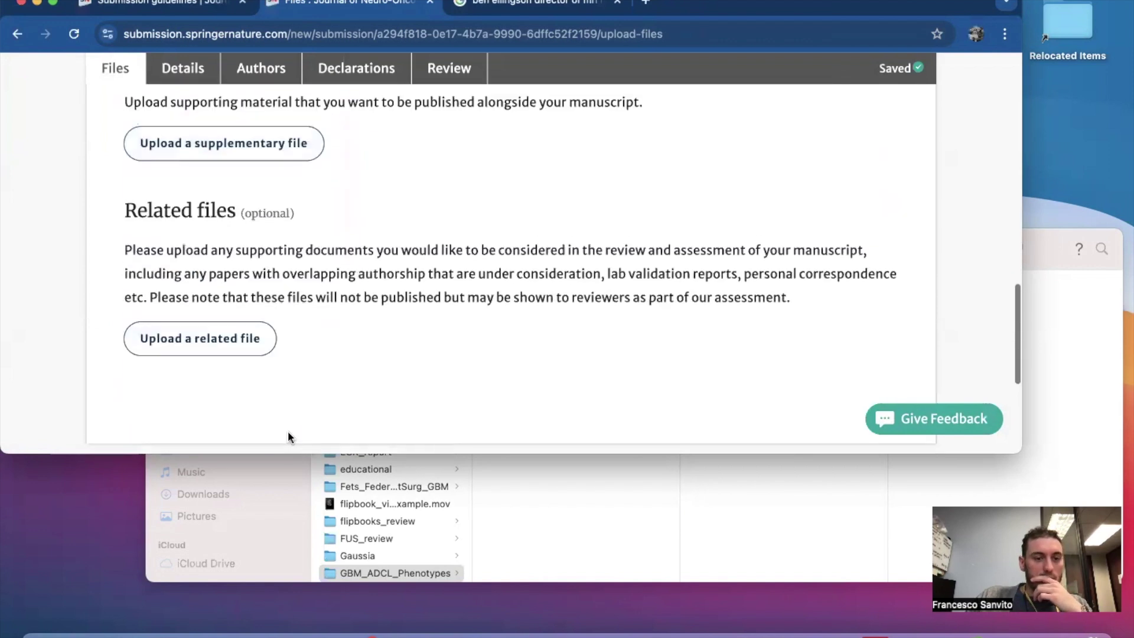
{"action": "left_click", "coordinate": [574, 508]}
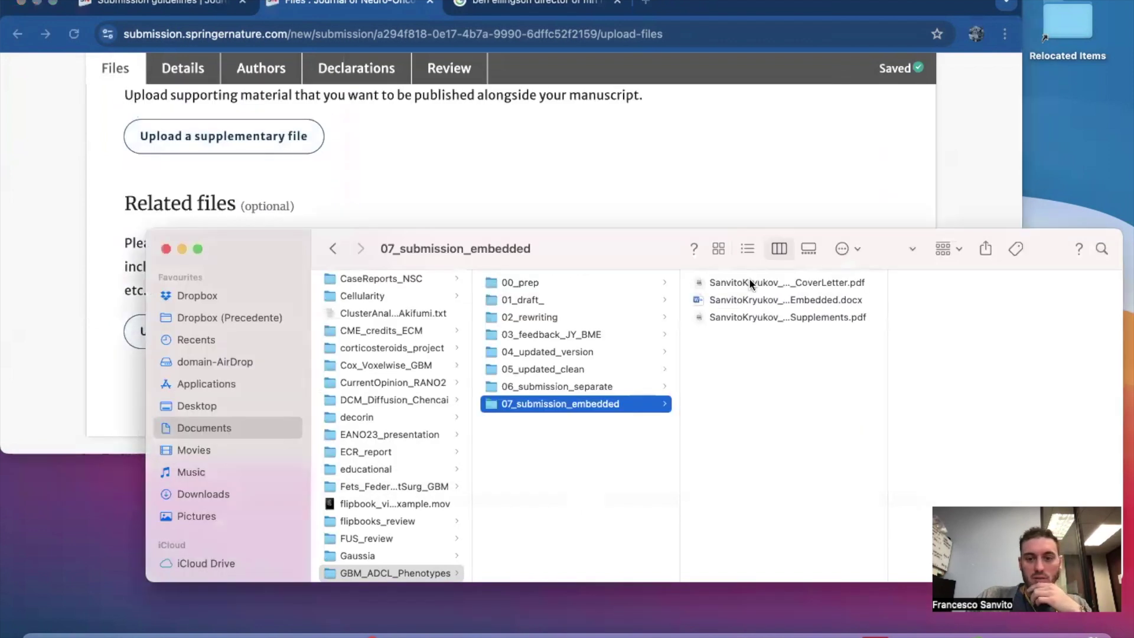
{"action": "left_click", "coordinate": [621, 190]}
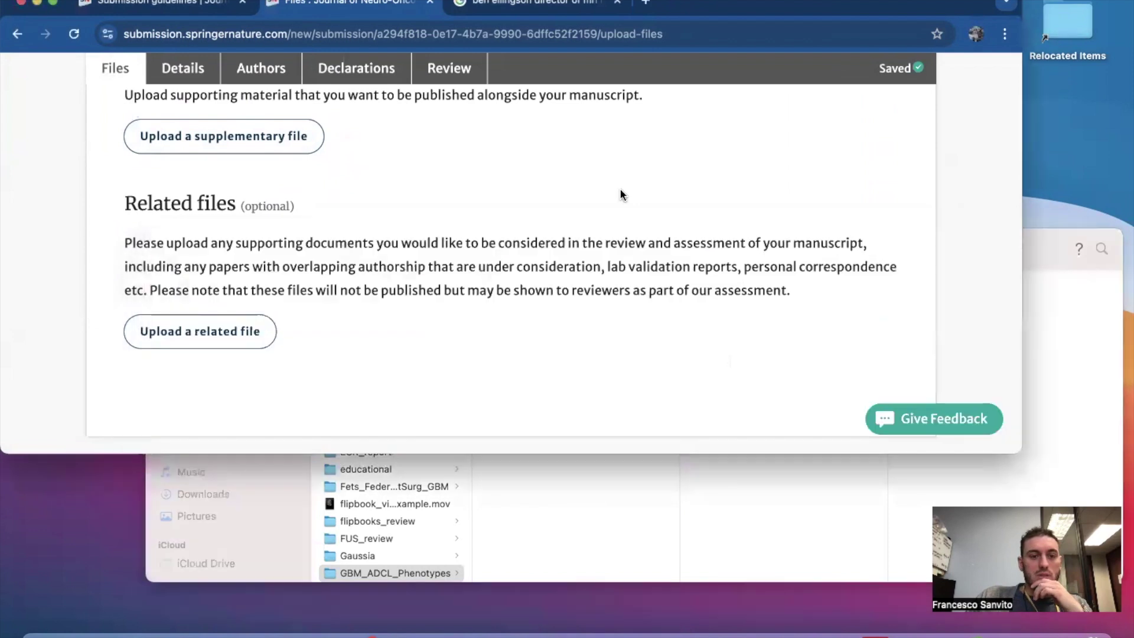
{"action": "scroll", "coordinate": [620, 191], "scroll_direction": "up", "scroll_amount": 8}
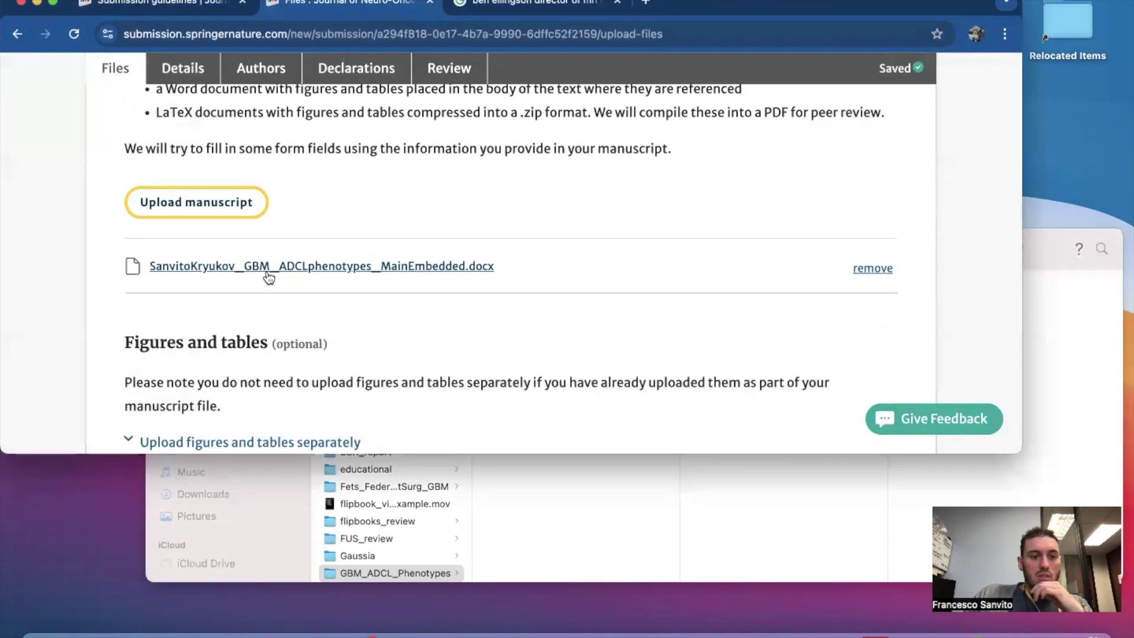
Attach the Supplements PDF as a supplementary file.
{"action": "scroll", "coordinate": [513, 329], "scroll_direction": "down", "scroll_amount": 5}
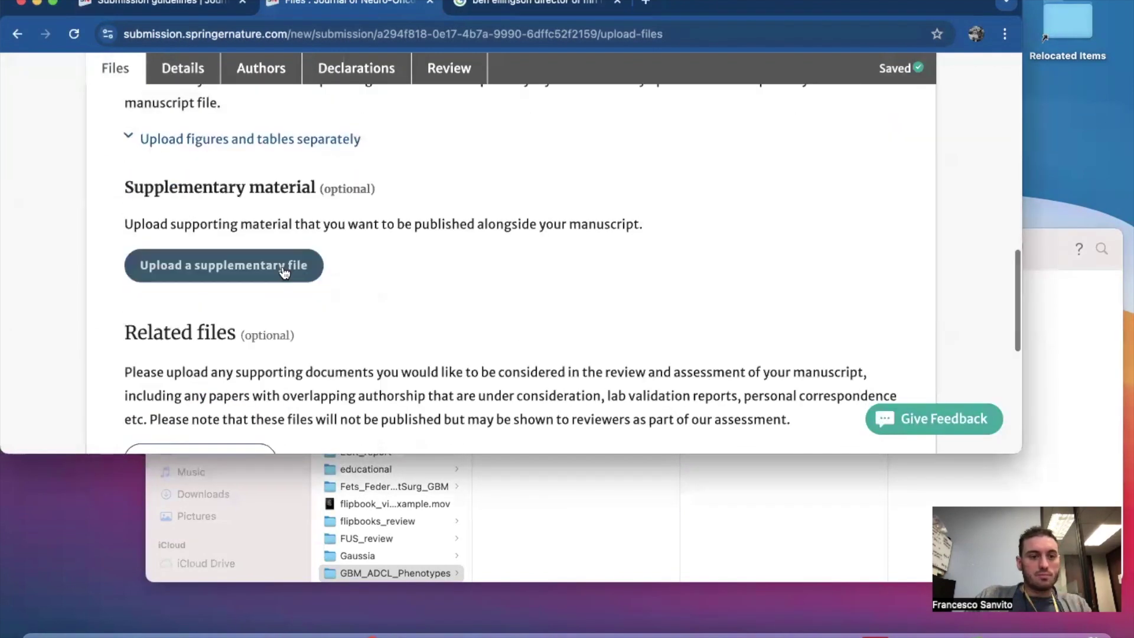
{"action": "left_click", "coordinate": [286, 265]}
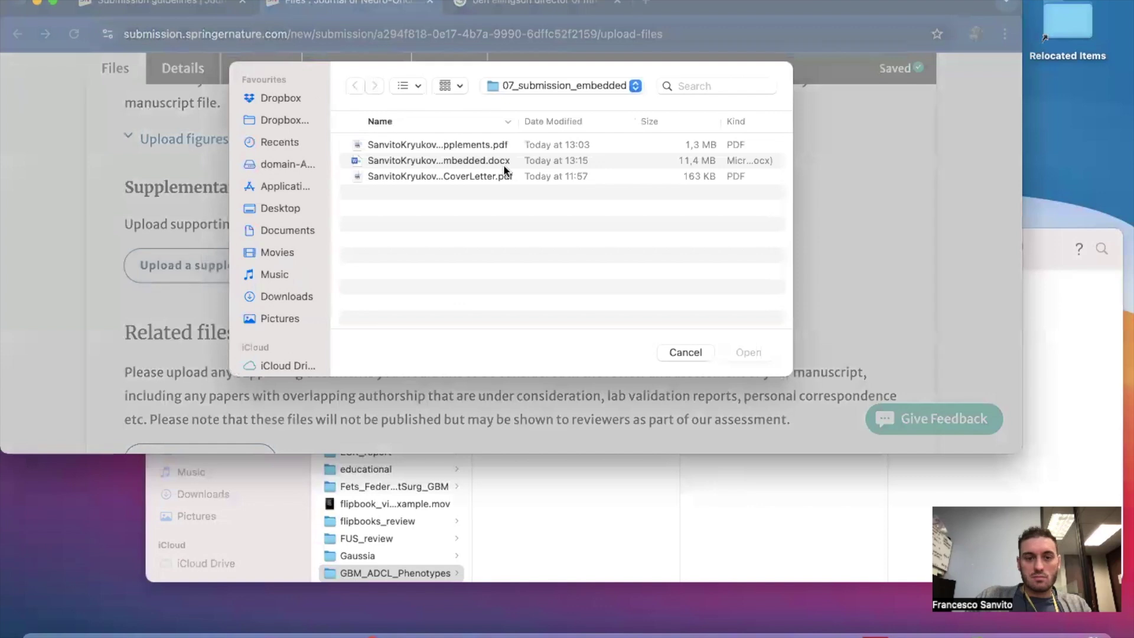
{"action": "left_click", "coordinate": [486, 142]}
{"action": "left_click", "coordinate": [749, 353]}
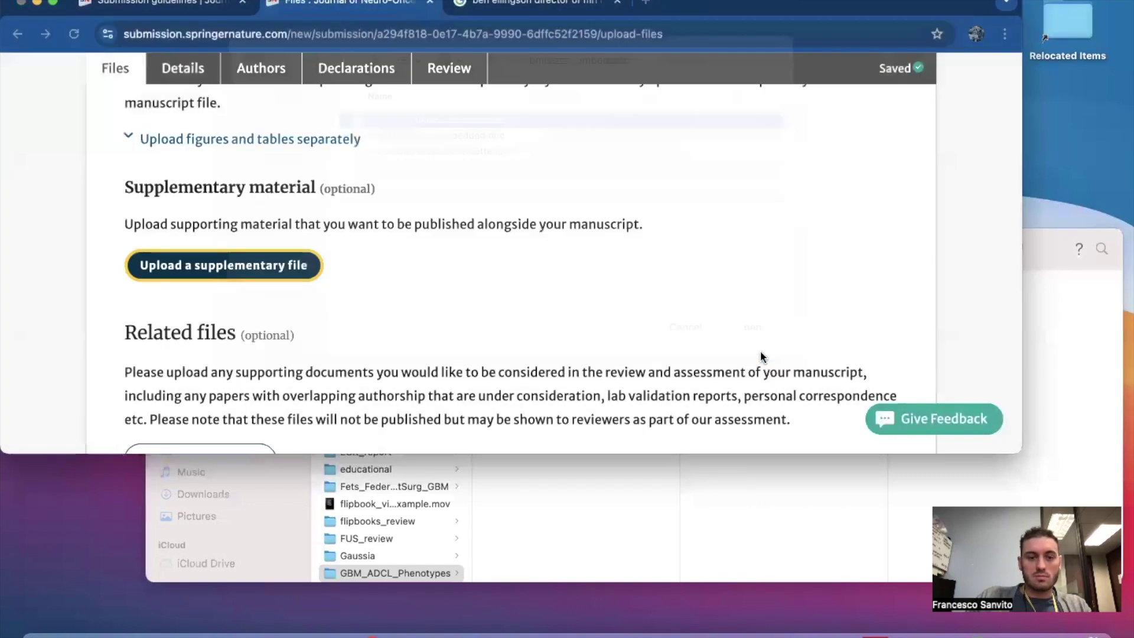
Attach the CoverLetter PDF as a related file.
{"action": "scroll", "coordinate": [540, 302], "scroll_direction": "down", "scroll_amount": 6}
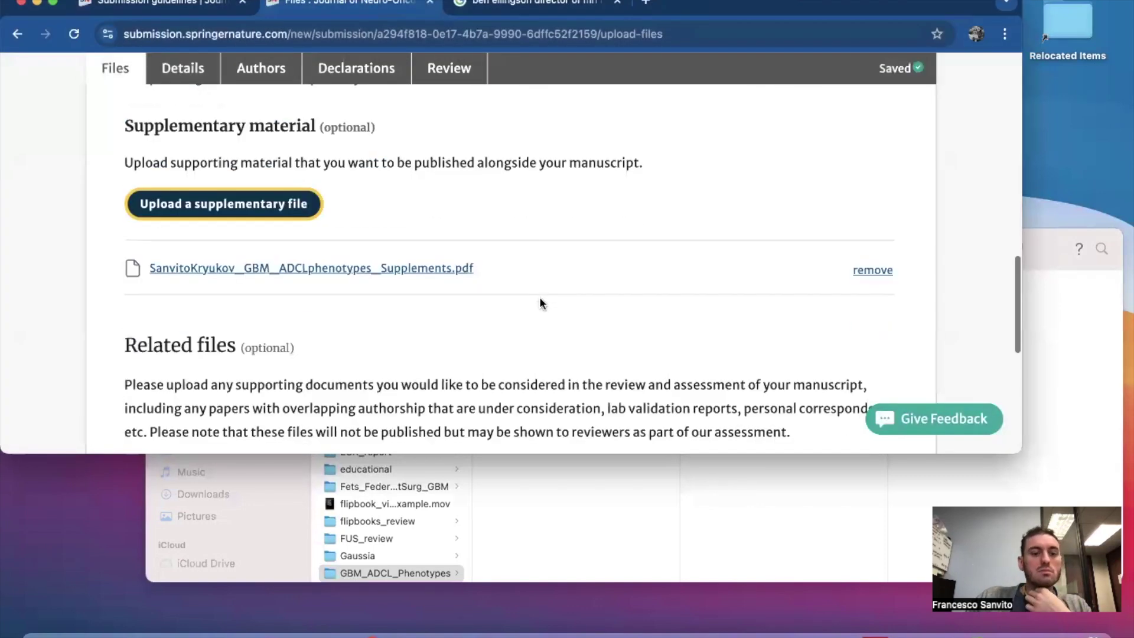
{"action": "left_click", "coordinate": [264, 239]}
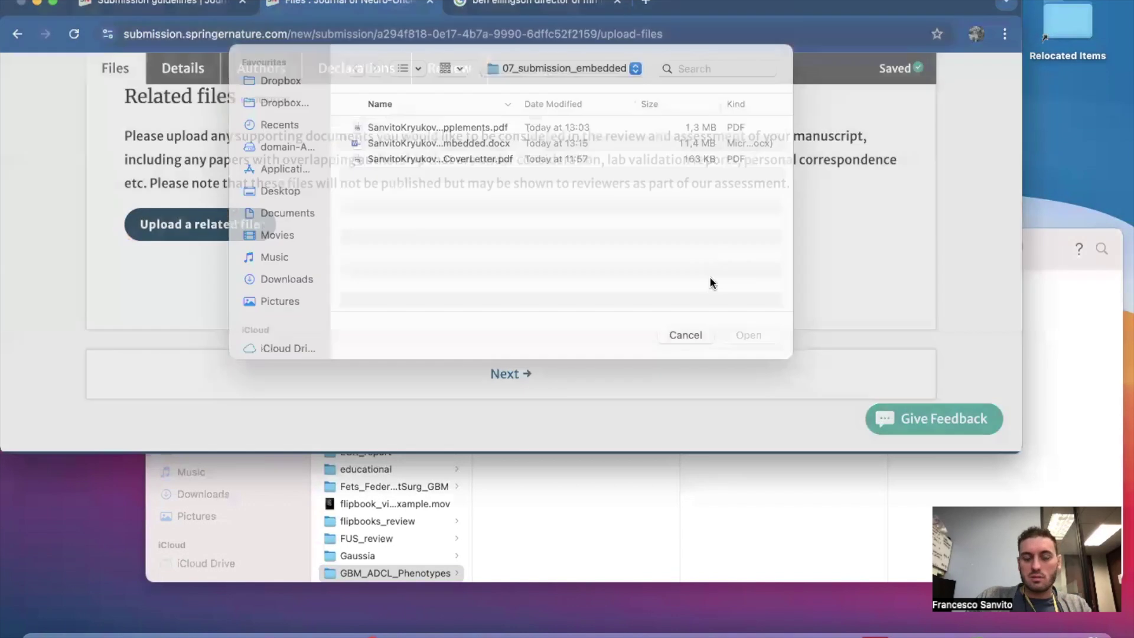
{"action": "left_click", "coordinate": [463, 178]}
{"action": "left_click", "coordinate": [747, 351]}
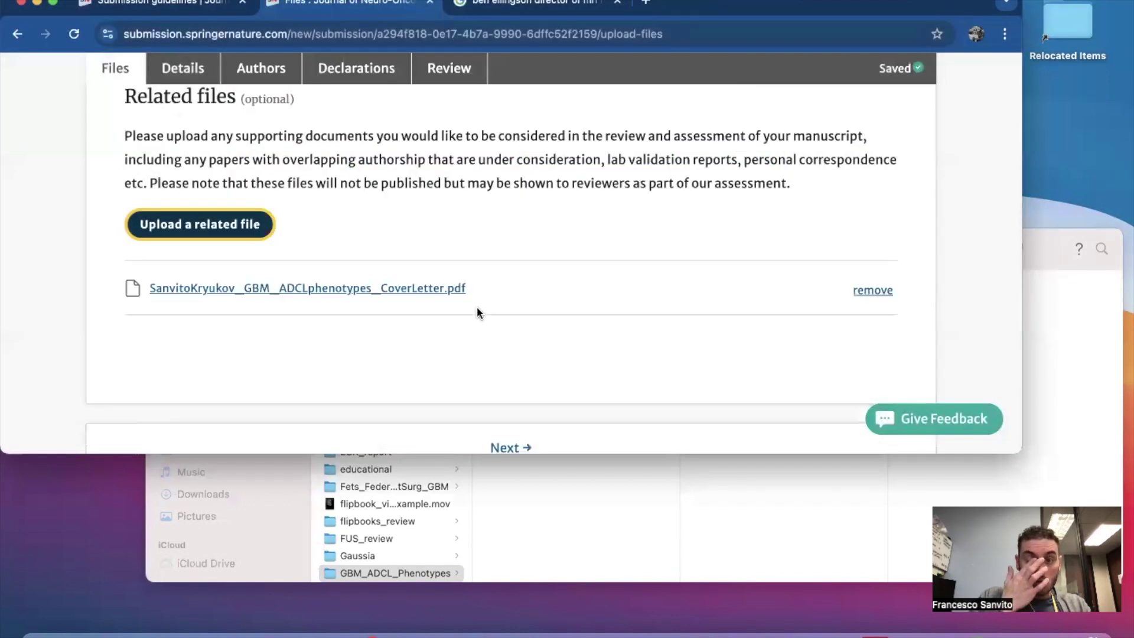
Advance the submission to the Details step.
{"action": "scroll", "coordinate": [477, 307], "scroll_direction": "down", "scroll_amount": 3}
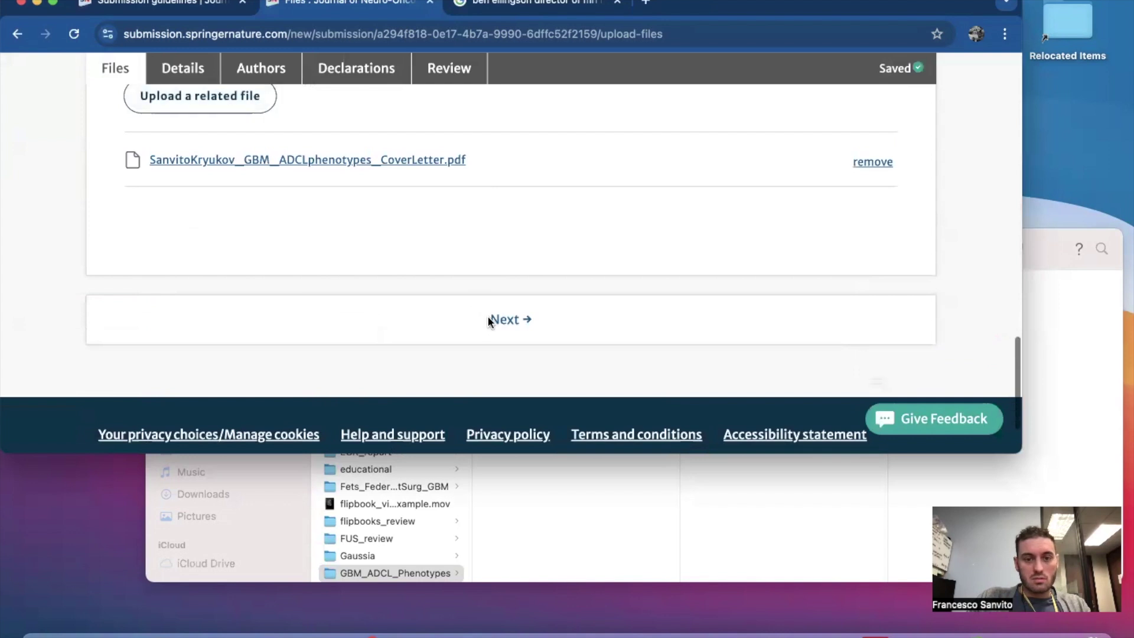
{"action": "left_click", "coordinate": [509, 323]}
{"action": "scroll", "coordinate": [508, 322], "scroll_direction": "down", "scroll_amount": 3}
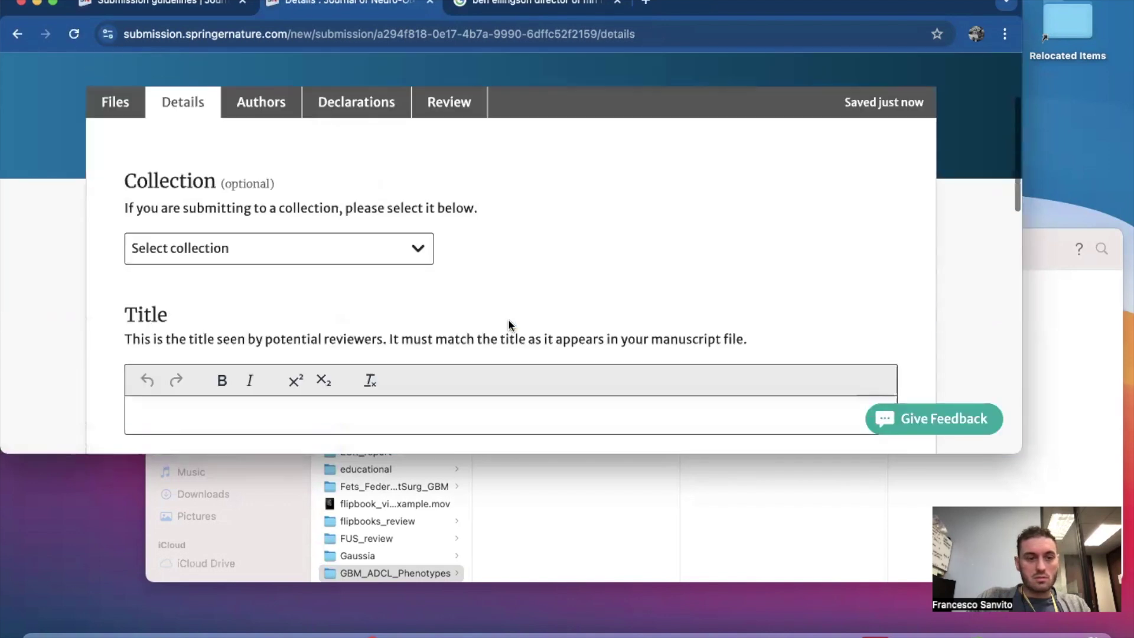
Leave the collection unselected and put the cursor in the Title field.
{"action": "left_click", "coordinate": [243, 248]}
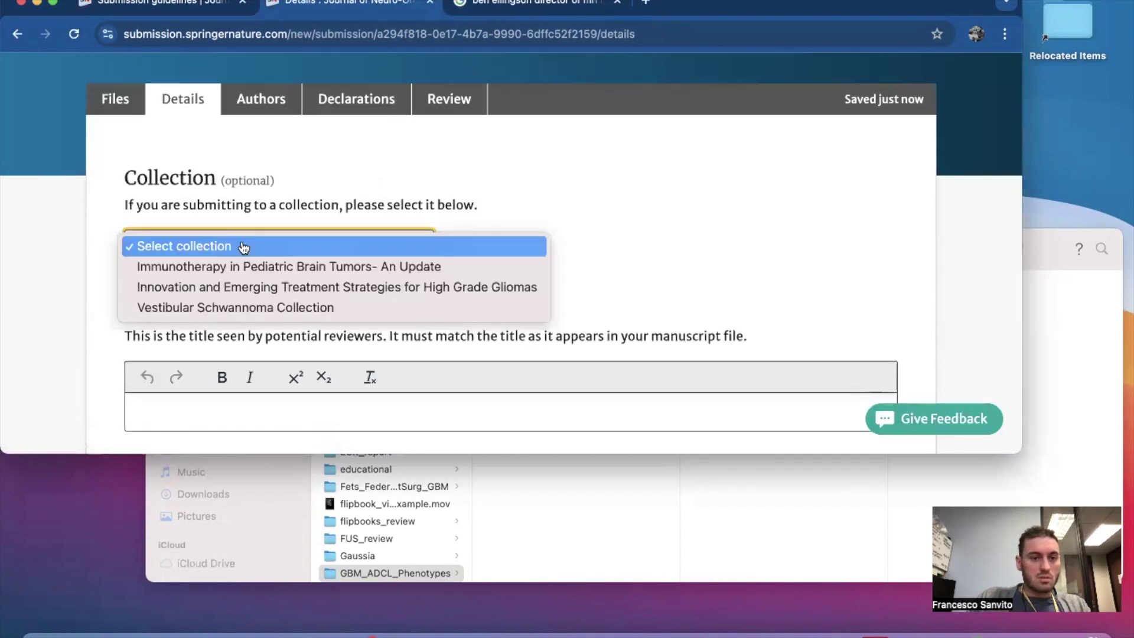
{"action": "left_click", "coordinate": [502, 198]}
{"action": "scroll", "coordinate": [435, 286], "scroll_direction": "down", "scroll_amount": 1}
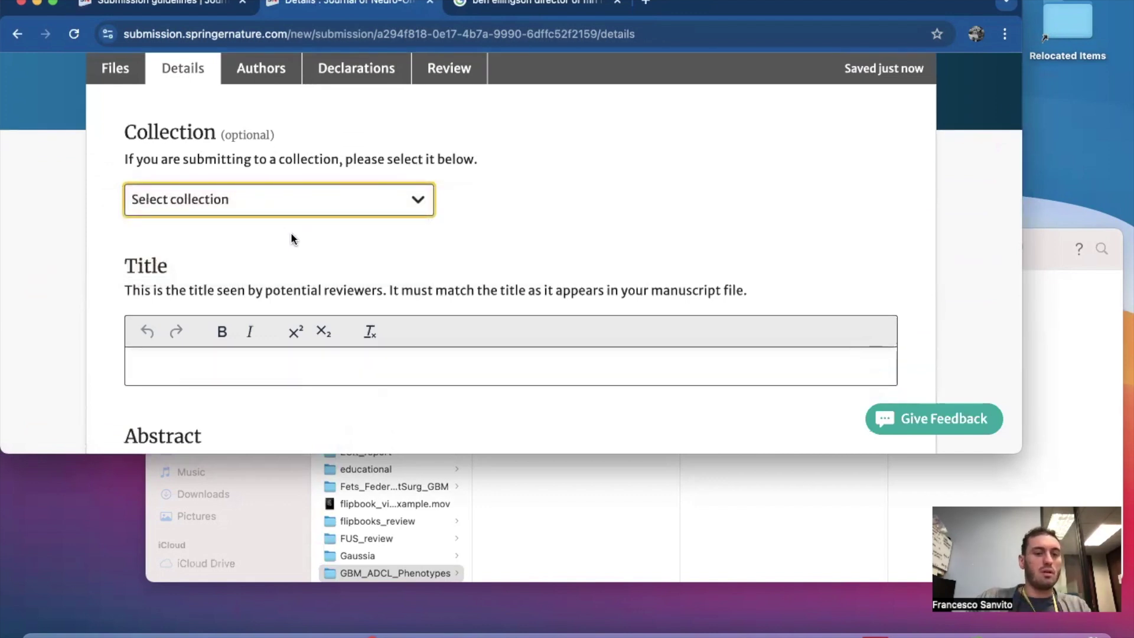
{"action": "scroll", "coordinate": [292, 237], "scroll_direction": "down", "scroll_amount": 1}
{"action": "scroll", "coordinate": [255, 229], "scroll_direction": "down", "scroll_amount": 2}
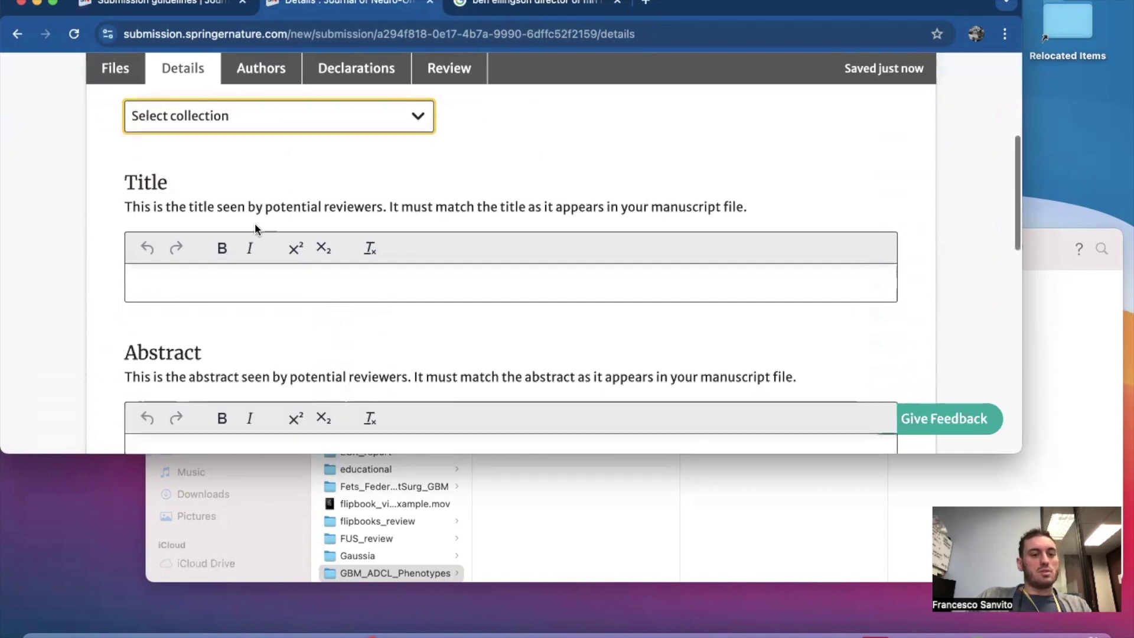
{"action": "left_click", "coordinate": [243, 272]}
Open the MainEmbedded manuscript in Microsoft Word from the submission folder.
{"action": "left_click", "coordinate": [501, 491]}
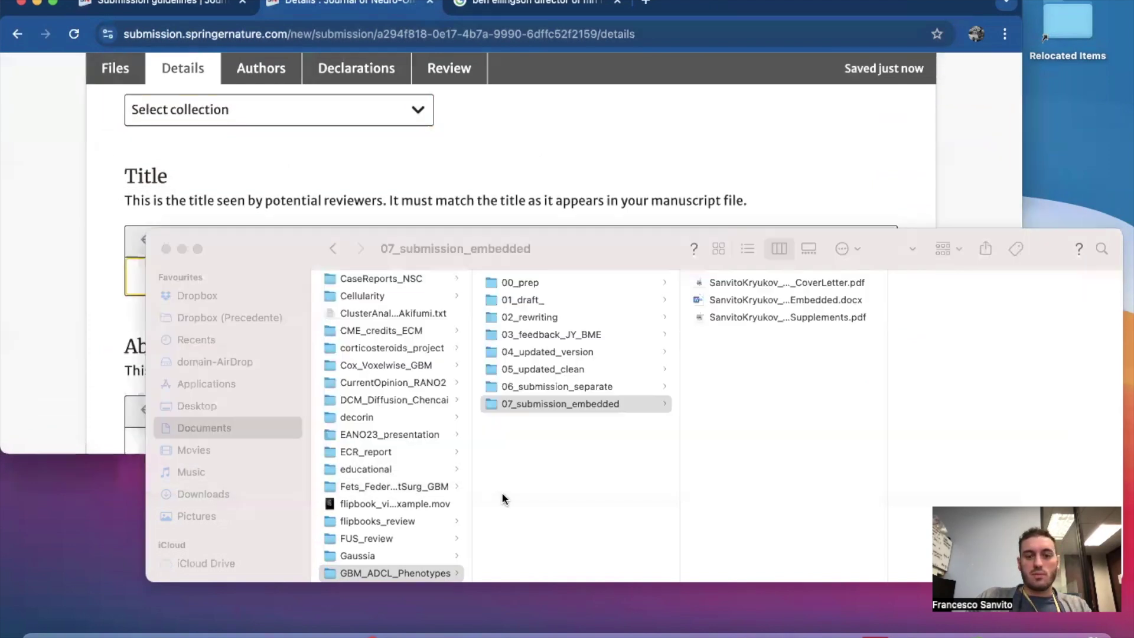
{"action": "left_click", "coordinate": [353, 149]}
{"action": "scroll", "coordinate": [344, 254], "scroll_direction": "down", "scroll_amount": 4}
{"action": "scroll", "coordinate": [344, 254], "scroll_direction": "up", "scroll_amount": 3}
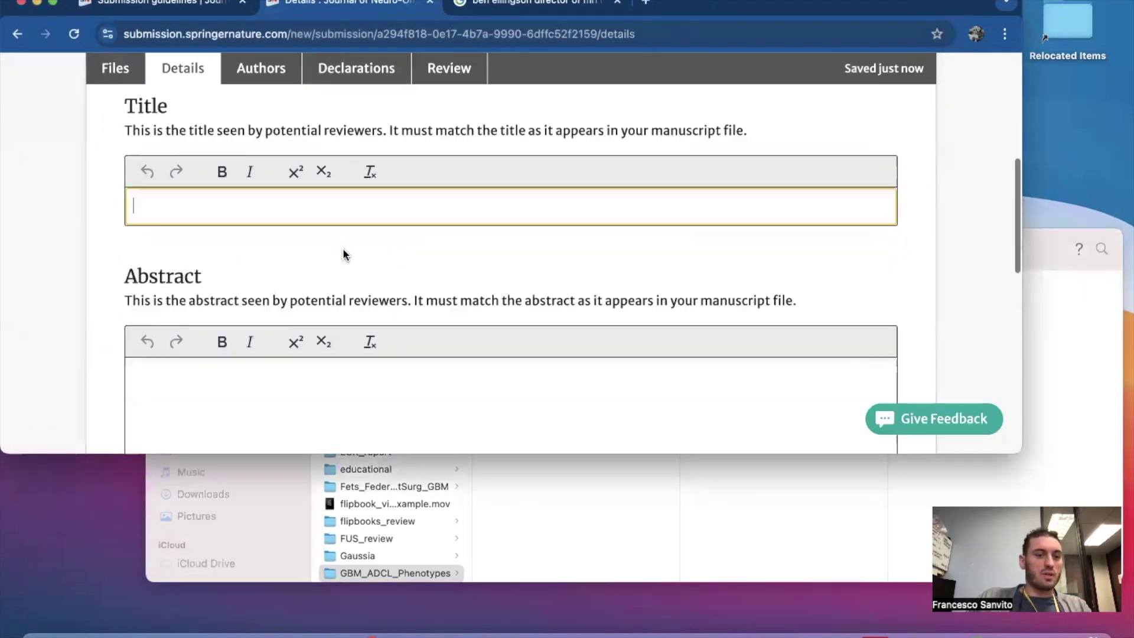
{"action": "left_click", "coordinate": [620, 492]}
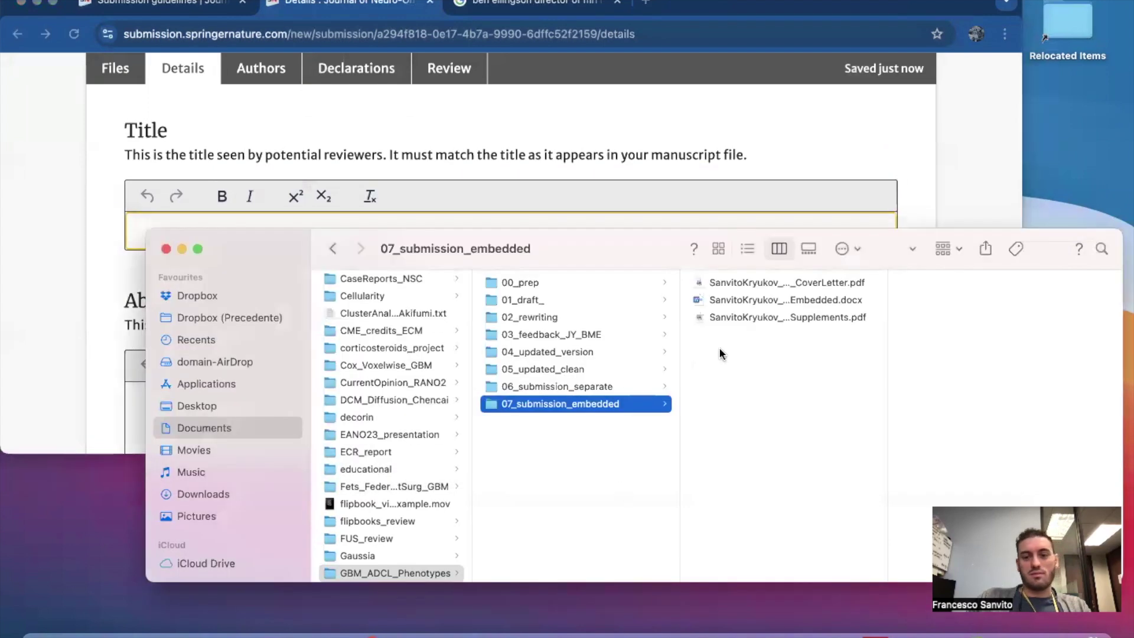
{"action": "left_click", "coordinate": [814, 301]}
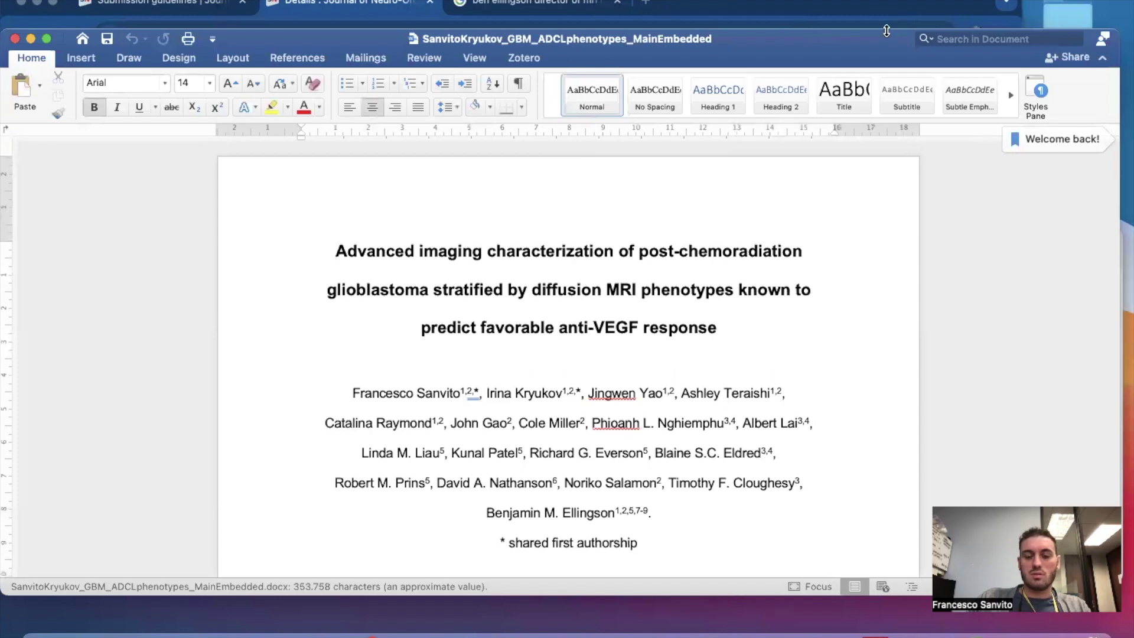
Copy the manuscript's full title from Word into the Title field.
{"action": "left_click_drag", "start_coordinate": [887, 30], "coordinate": [887, 267]}
{"action": "scroll", "coordinate": [583, 461], "scroll_direction": "down", "scroll_amount": 1}
{"action": "left_click_drag", "start_coordinate": [335, 447], "coordinate": [716, 514]}
{"action": "key", "text": "super+c"}
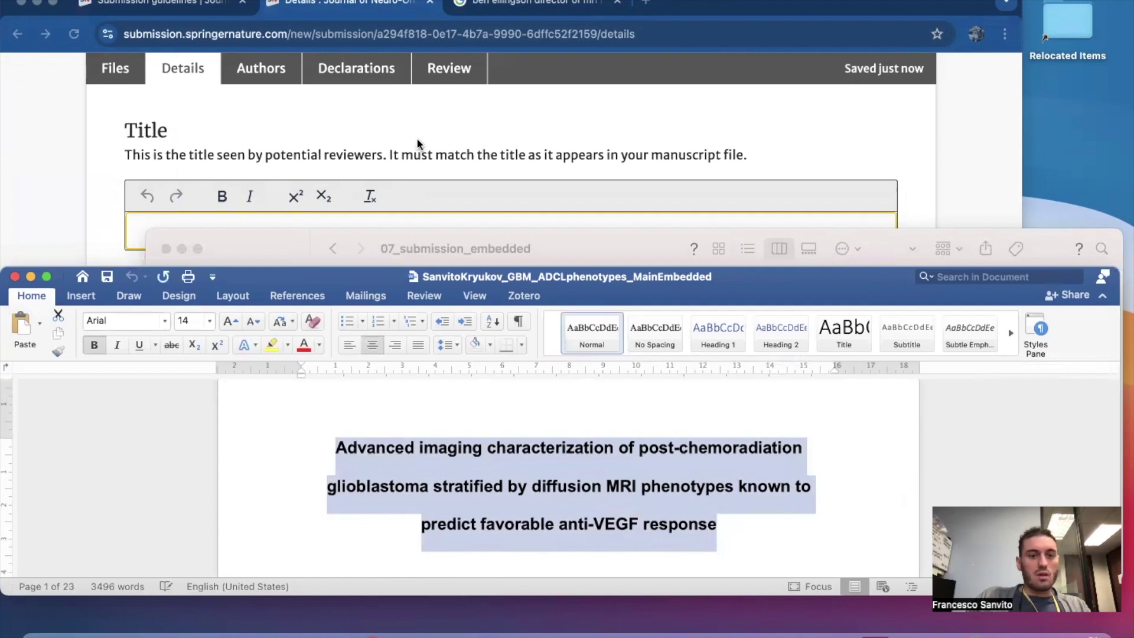
{"action": "left_click", "coordinate": [417, 139]}
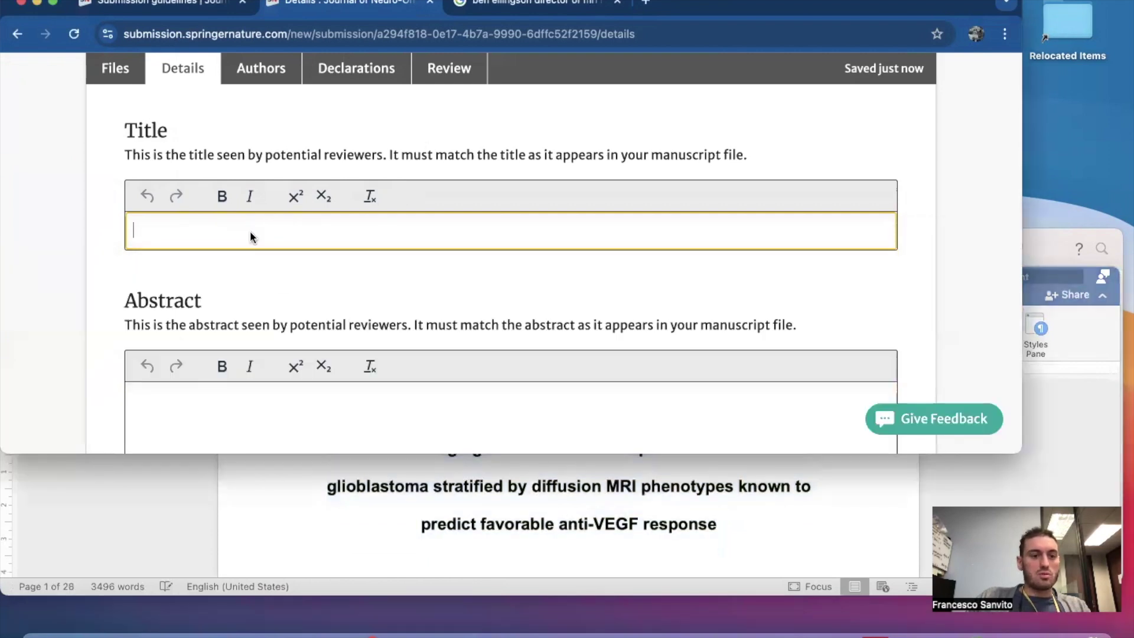
{"action": "key", "text": "super+v"}
{"action": "scroll", "coordinate": [404, 230], "scroll_direction": "up", "scroll_amount": 4}
{"action": "scroll", "coordinate": [404, 237], "scroll_direction": "down", "scroll_amount": 6}
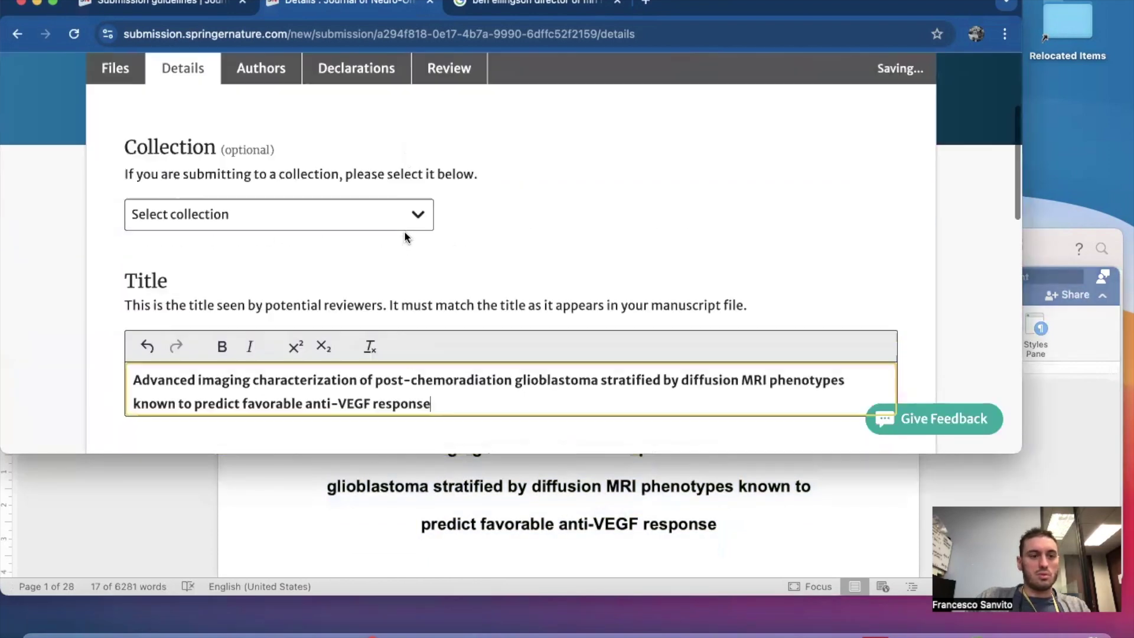
{"action": "scroll", "coordinate": [194, 137], "scroll_direction": "up", "scroll_amount": 2}
{"action": "scroll", "coordinate": [193, 137], "scroll_direction": "down", "scroll_amount": 2}
Put the cursor in the Abstract field and scroll the Word manuscript to its abstract.
{"action": "left_click", "coordinate": [193, 347]}
{"action": "left_click", "coordinate": [312, 561]}
{"action": "scroll", "coordinate": [312, 560], "scroll_direction": "down", "scroll_amount": 10}
{"action": "scroll", "coordinate": [312, 561], "scroll_direction": "down", "scroll_amount": 15}
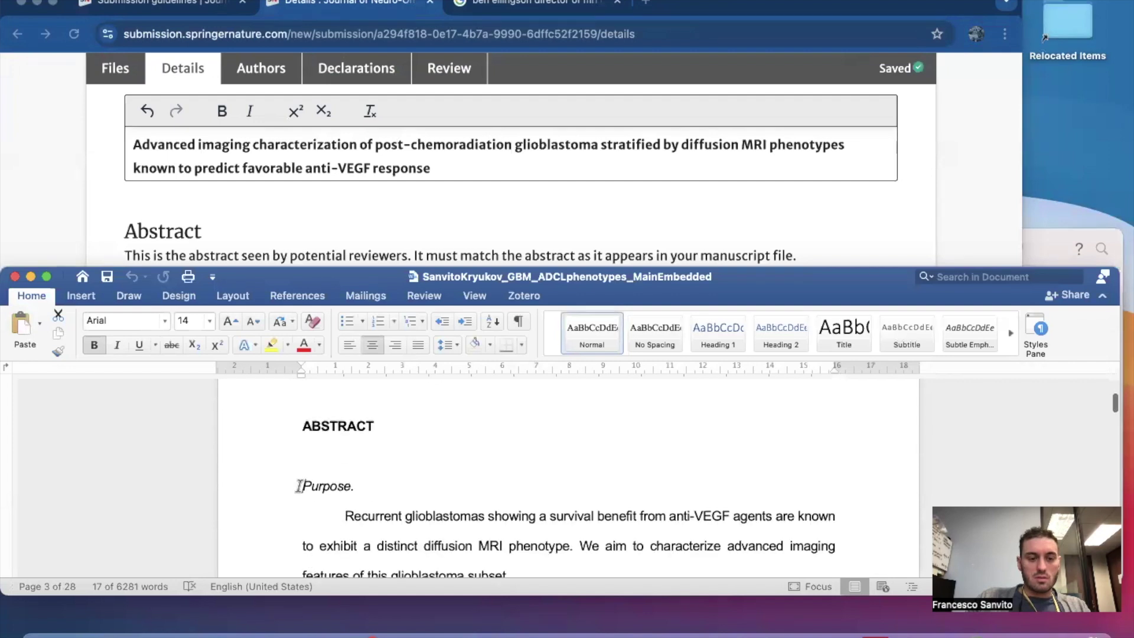
{"action": "scroll", "coordinate": [412, 492], "scroll_direction": "down", "scroll_amount": 15}
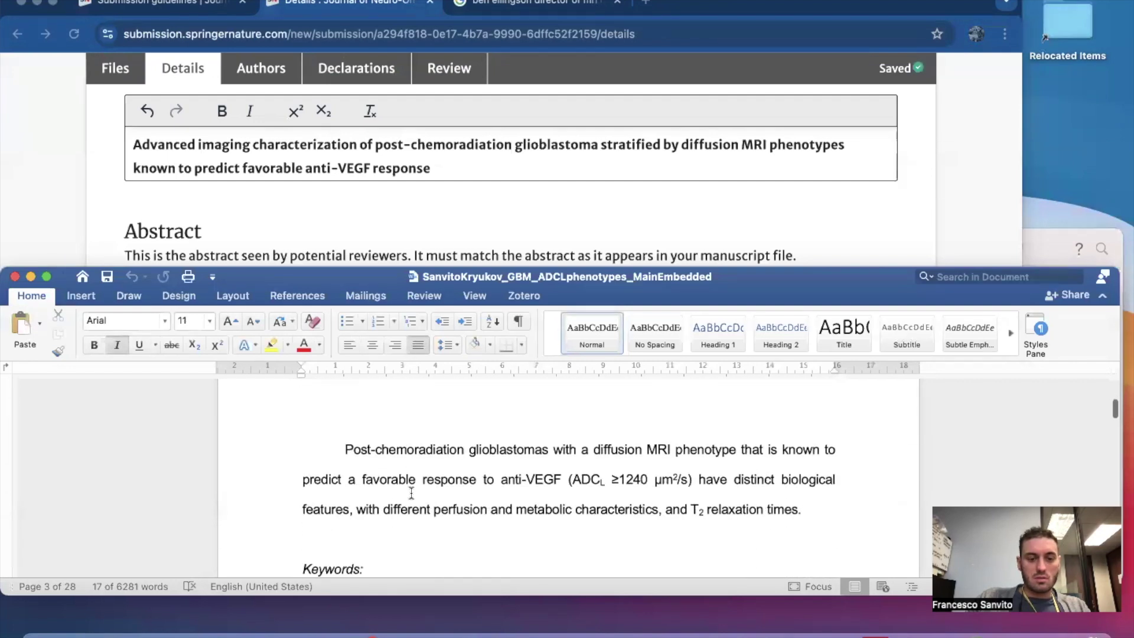
Select the full abstract in Word and paste it into the Abstract box.
{"action": "scroll", "coordinate": [411, 492], "scroll_direction": "down", "scroll_amount": 3}
{"action": "left_click", "coordinate": [805, 424], "text": "shift"}
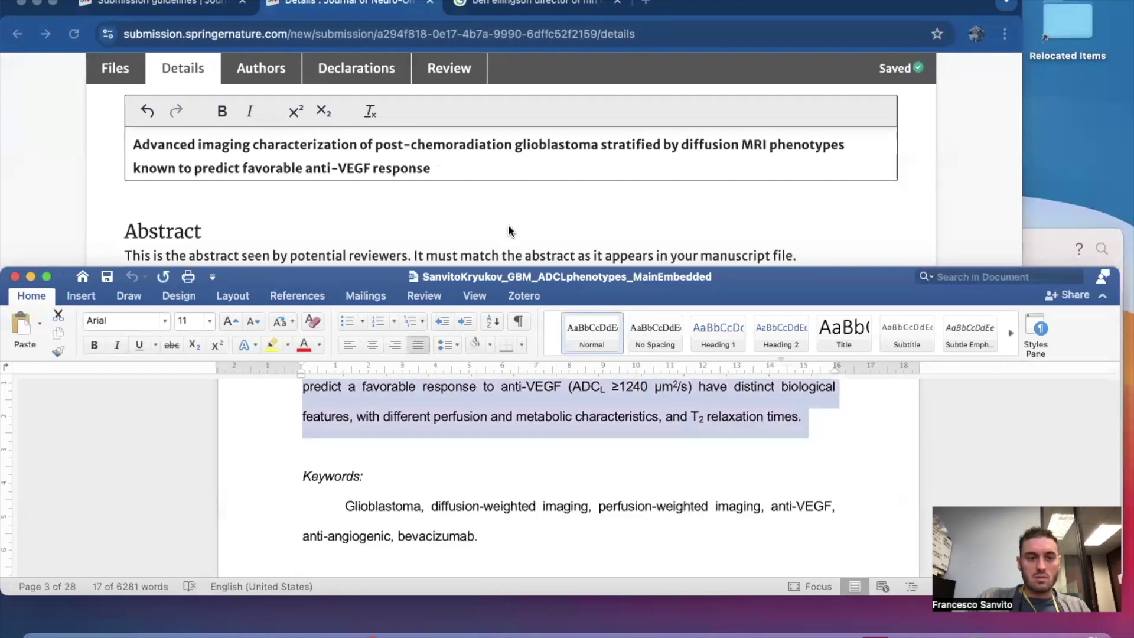
{"action": "left_click", "coordinate": [491, 212]}
{"action": "scroll", "coordinate": [491, 208], "scroll_direction": "down", "scroll_amount": 3}
{"action": "key", "text": "super+v"}
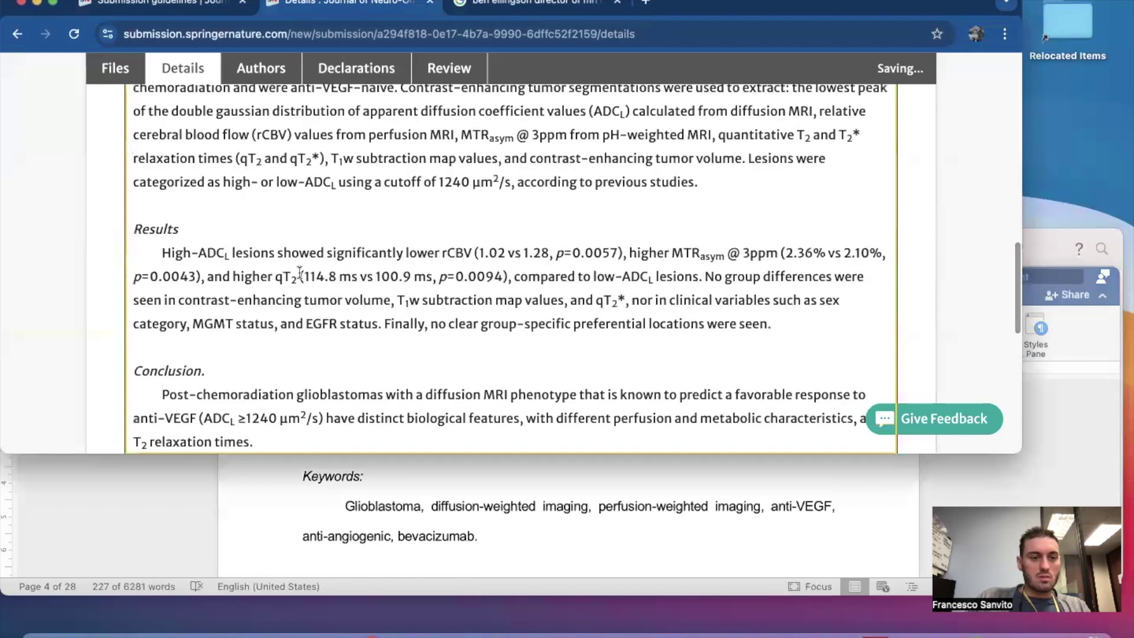
Compare the pasted abstract against the Word manuscript, Purpose through Conclusion.
{"action": "scroll", "coordinate": [300, 278], "scroll_direction": "up", "scroll_amount": 10}
{"action": "scroll", "coordinate": [300, 278], "scroll_direction": "down", "scroll_amount": 10}
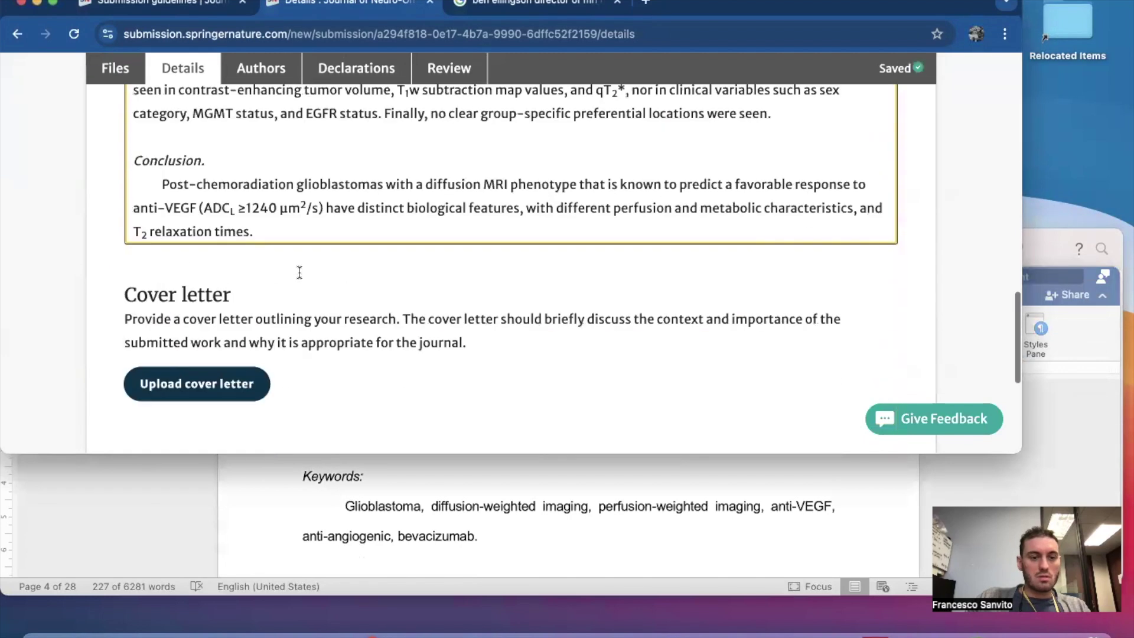
{"action": "scroll", "coordinate": [254, 225], "scroll_direction": "up", "scroll_amount": 2}
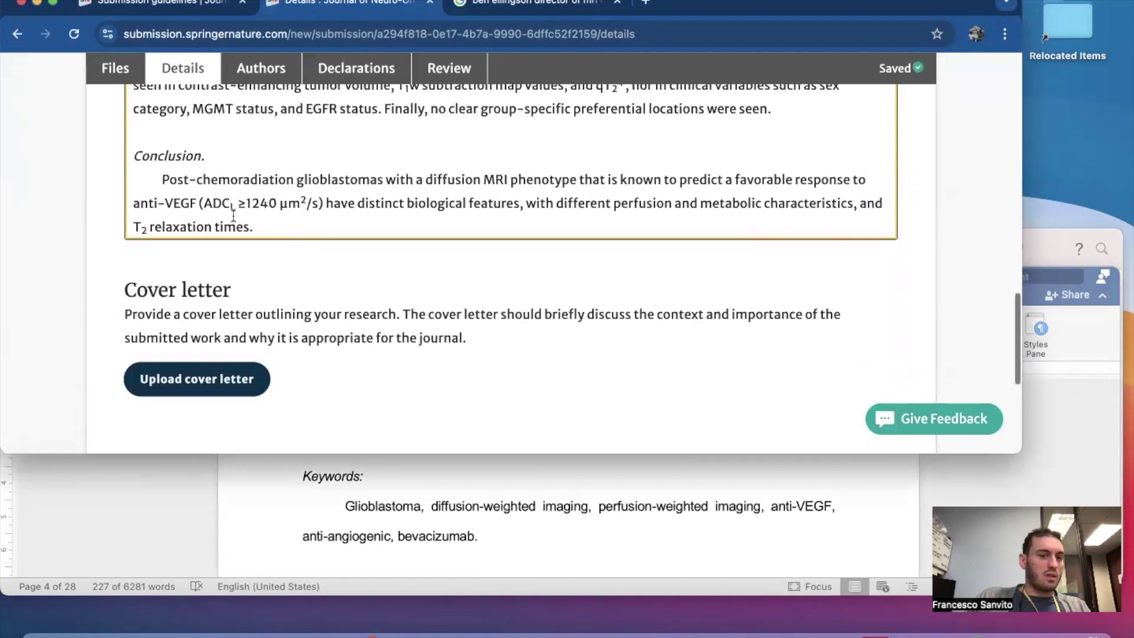
{"action": "scroll", "coordinate": [251, 223], "scroll_direction": "up", "scroll_amount": 7}
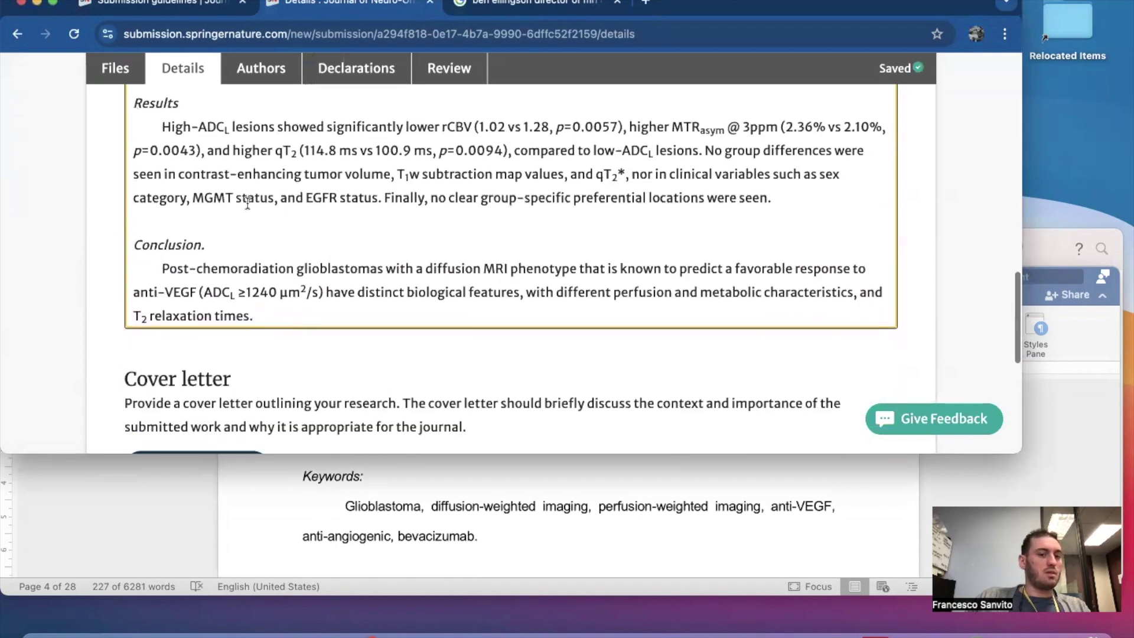
{"action": "scroll", "coordinate": [248, 203], "scroll_direction": "up", "scroll_amount": 6}
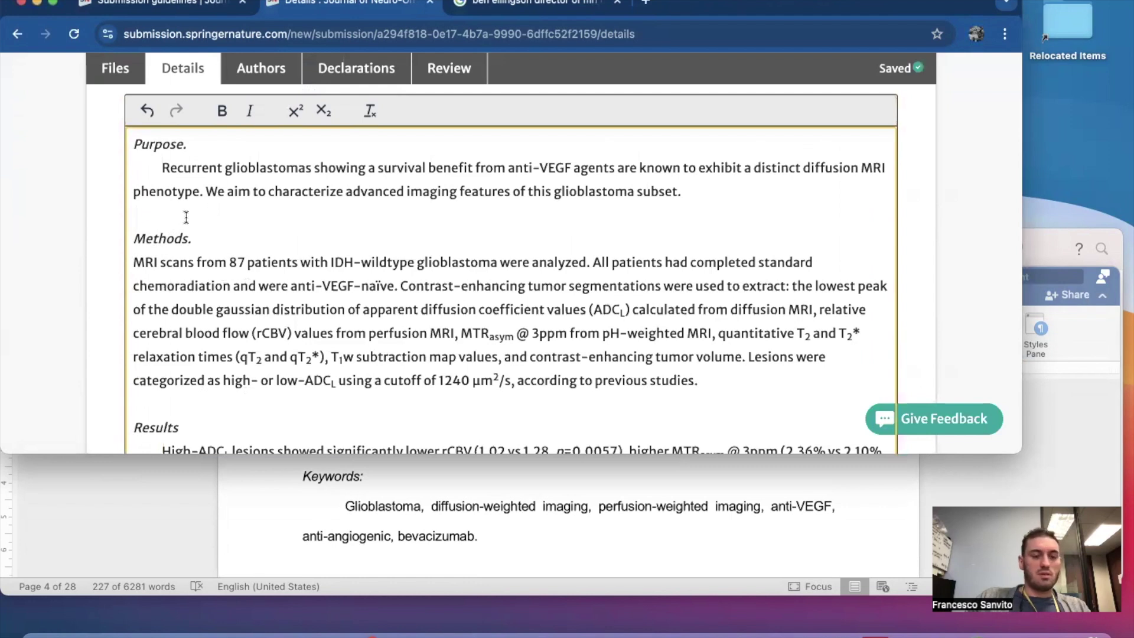
{"action": "scroll", "coordinate": [186, 217], "scroll_direction": "down", "scroll_amount": 1}
{"action": "scroll", "coordinate": [227, 297], "scroll_direction": "down", "scroll_amount": 10}
{"action": "scroll", "coordinate": [225, 296], "scroll_direction": "up", "scroll_amount": 4}
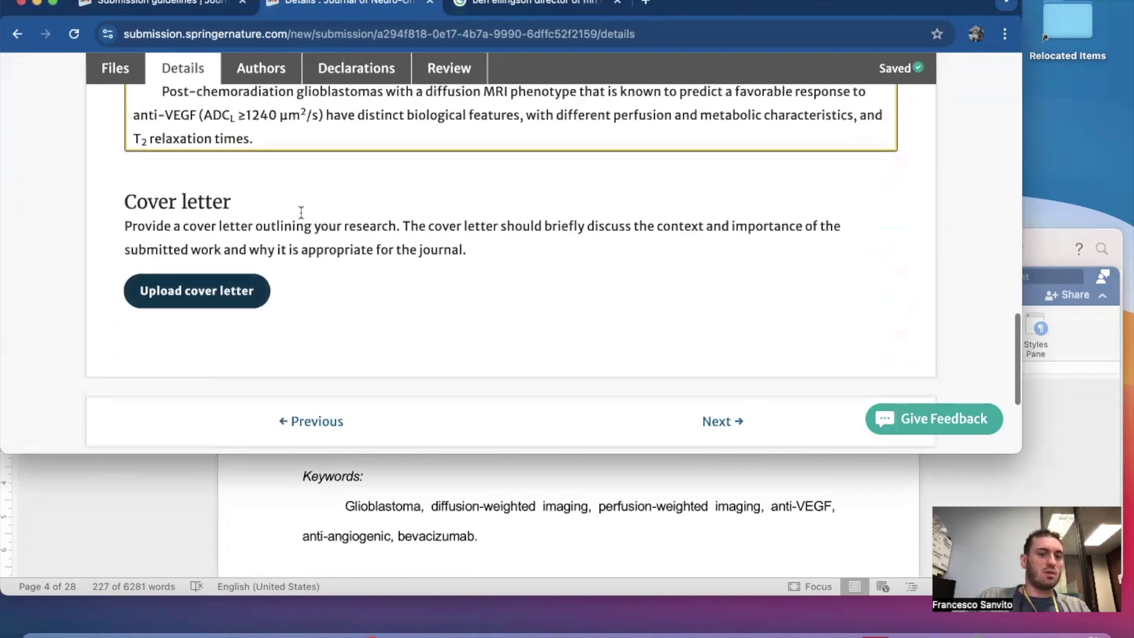
{"action": "left_click", "coordinate": [470, 503]}
{"action": "scroll", "coordinate": [470, 503], "scroll_direction": "up", "scroll_amount": 1}
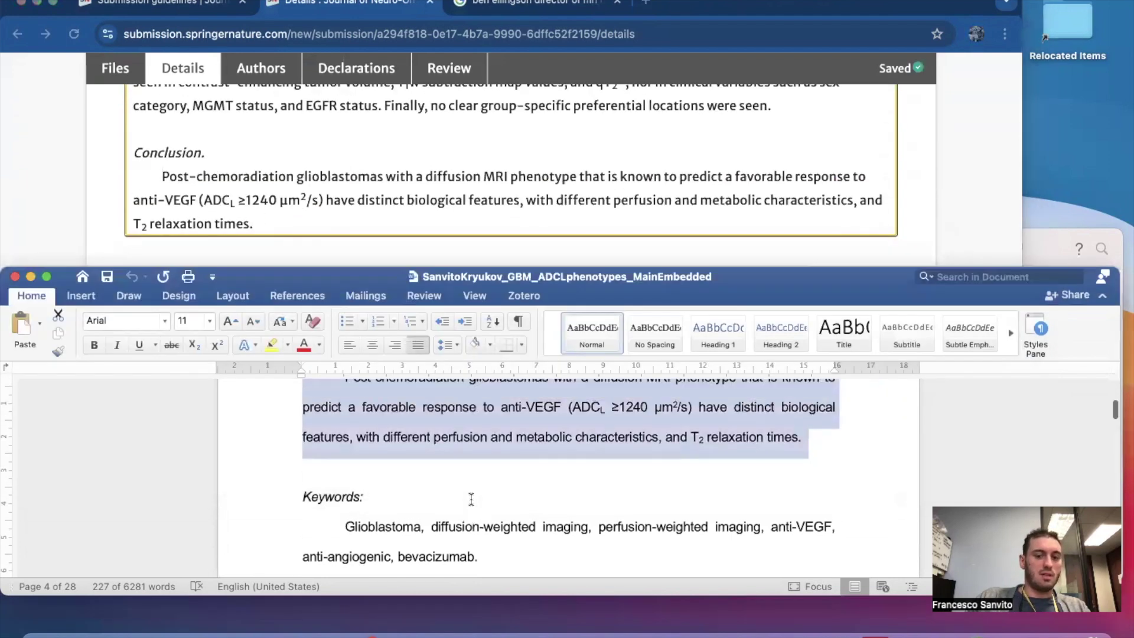
{"action": "left_click", "coordinate": [310, 178]}
{"action": "scroll", "coordinate": [311, 177], "scroll_direction": "up", "scroll_amount": 1}
{"action": "scroll", "coordinate": [311, 177], "scroll_direction": "up", "scroll_amount": 2}
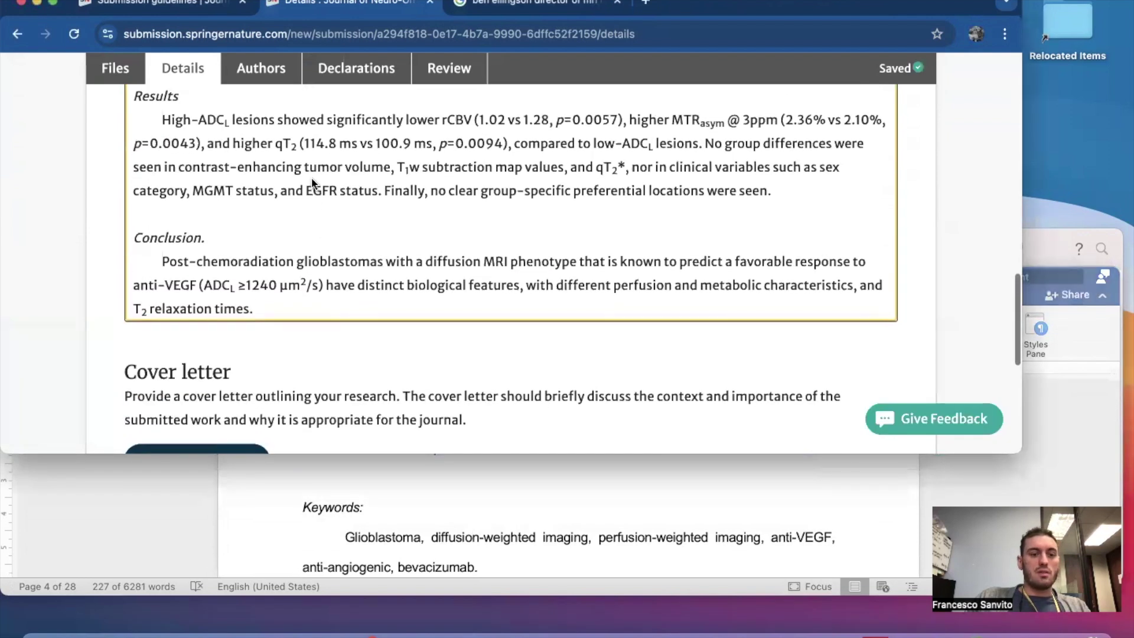
{"action": "scroll", "coordinate": [313, 282], "scroll_direction": "up", "scroll_amount": 2}
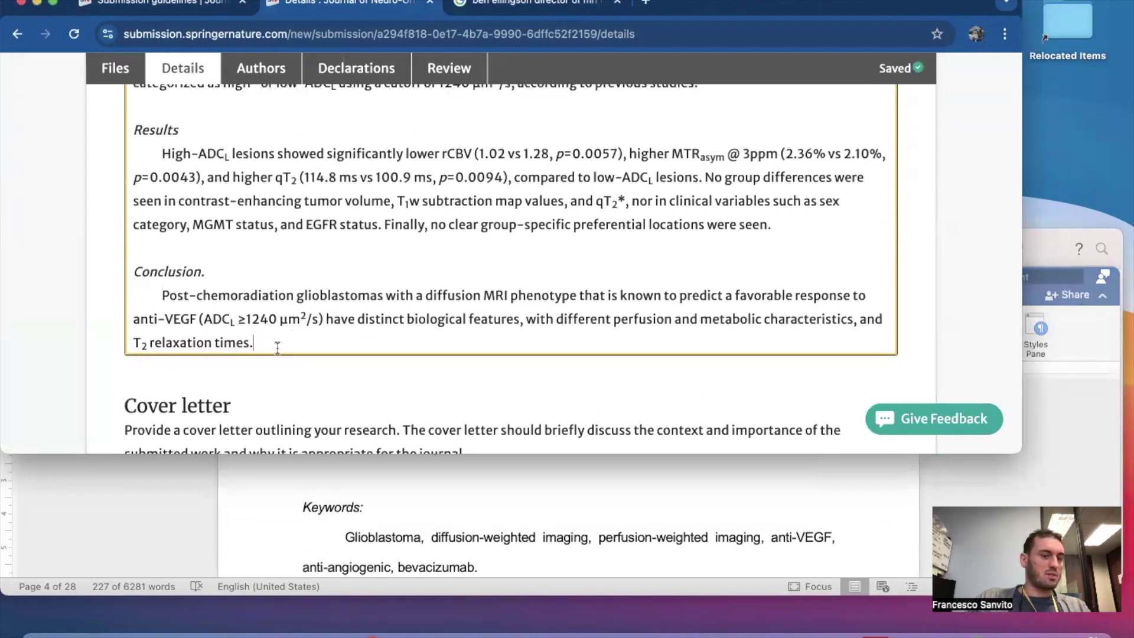
{"action": "scroll", "coordinate": [277, 346], "scroll_direction": "up", "scroll_amount": 3}
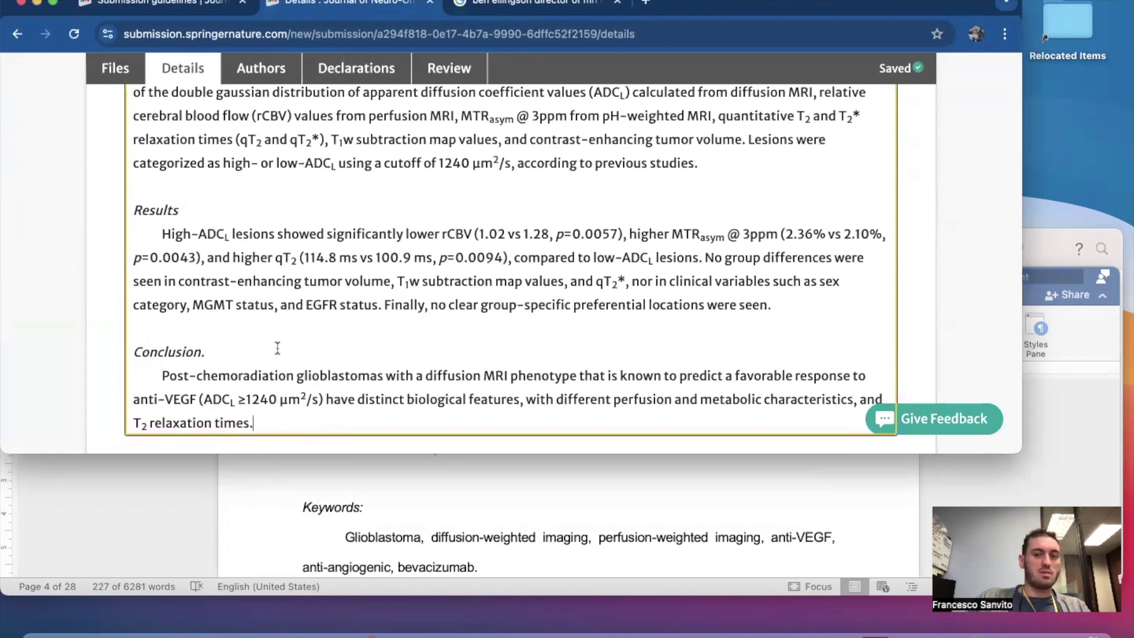
{"action": "scroll", "coordinate": [277, 348], "scroll_direction": "up", "scroll_amount": 2}
{"action": "scroll", "coordinate": [627, 289], "scroll_direction": "up", "scroll_amount": 2}
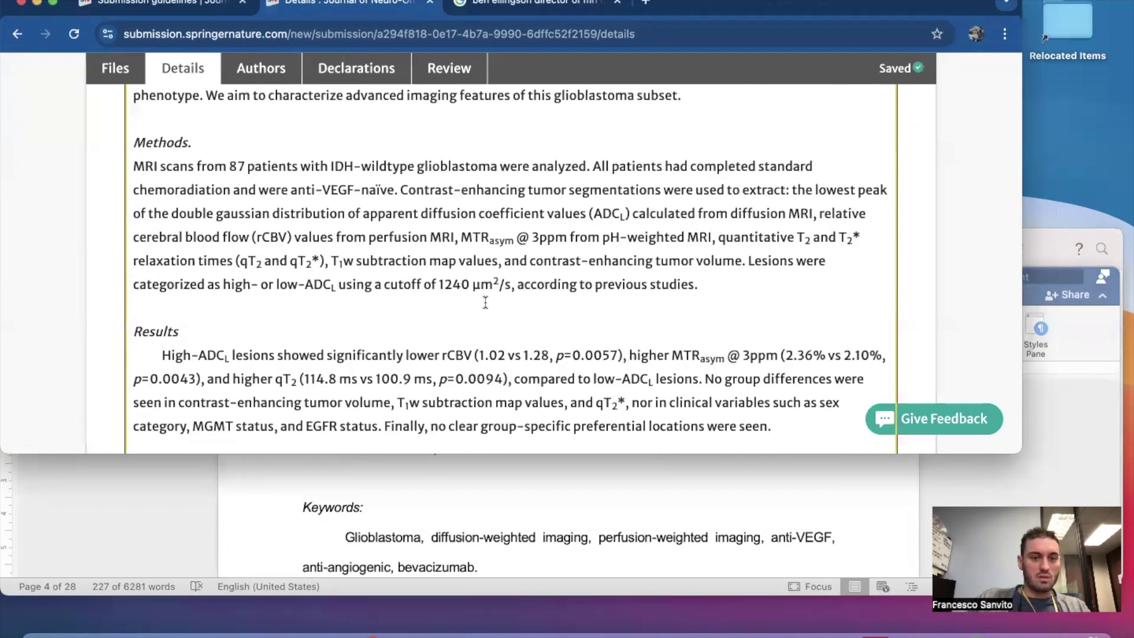
{"action": "scroll", "coordinate": [485, 302], "scroll_direction": "up", "scroll_amount": 2}
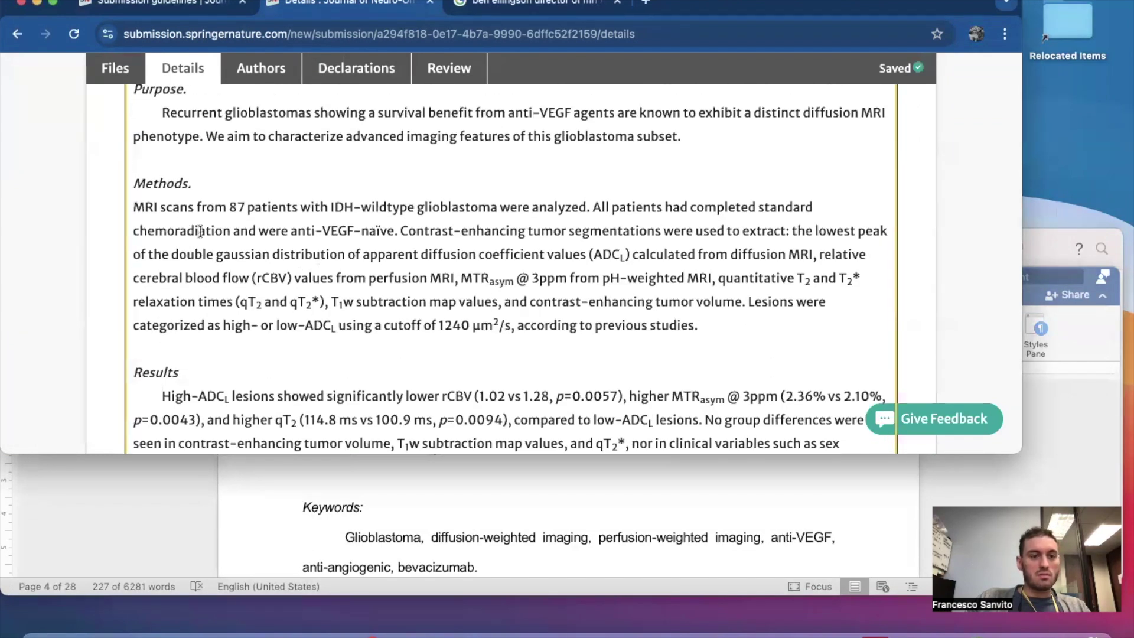
Delete the leading indents before the Results and Conclusion paragraphs.
{"action": "key", "text": "Tab"}
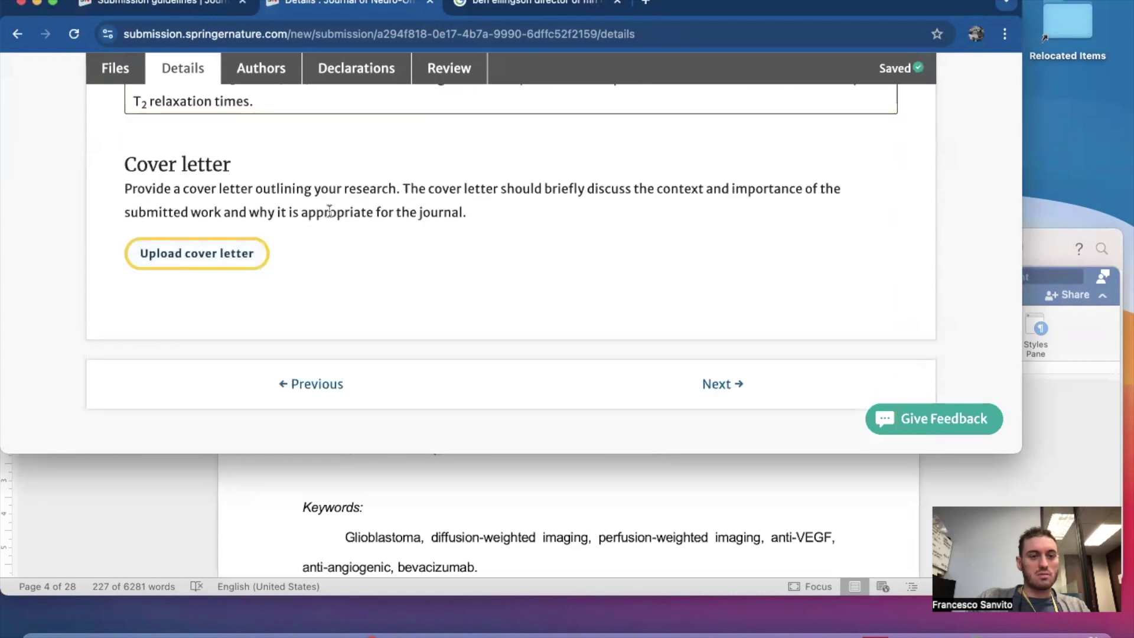
{"action": "scroll", "coordinate": [328, 212], "scroll_direction": "up", "scroll_amount": 8}
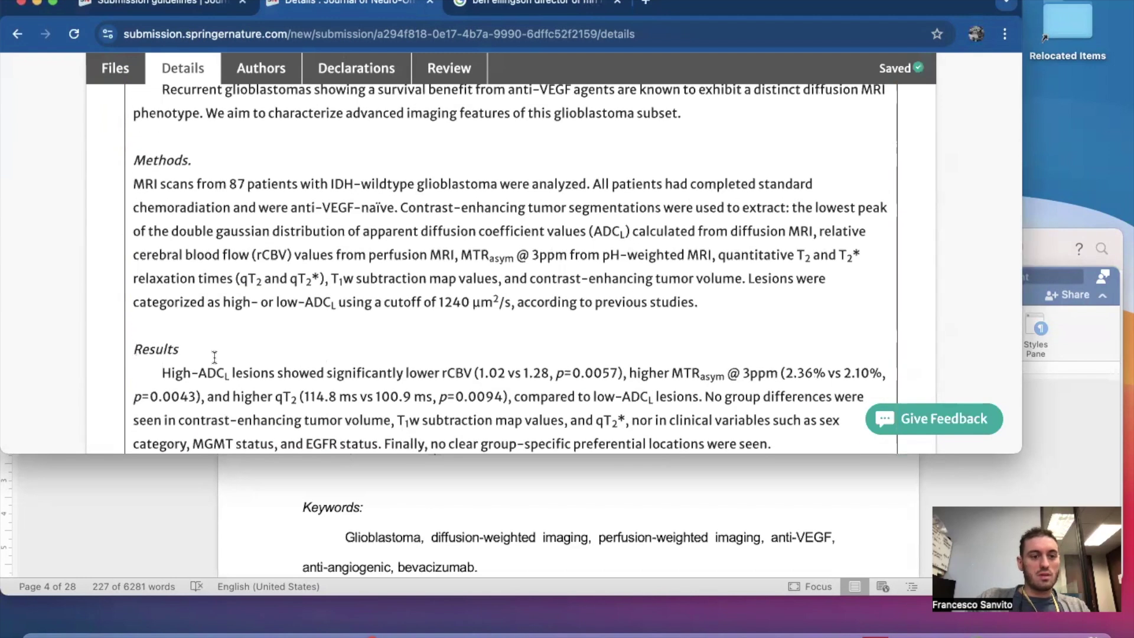
{"action": "scroll", "coordinate": [177, 283], "scroll_direction": "down", "scroll_amount": 3}
{"action": "left_click", "coordinate": [163, 269]}
{"action": "key", "text": "BackSpace"}
{"action": "key", "text": "BackSpace"}
{"action": "key", "text": "BackSpace"}
{"action": "key", "text": "BackSpace"}
{"action": "key", "text": "BackSpace"}
{"action": "key", "text": "BackSpace"}
{"action": "key", "text": "BackSpace"}
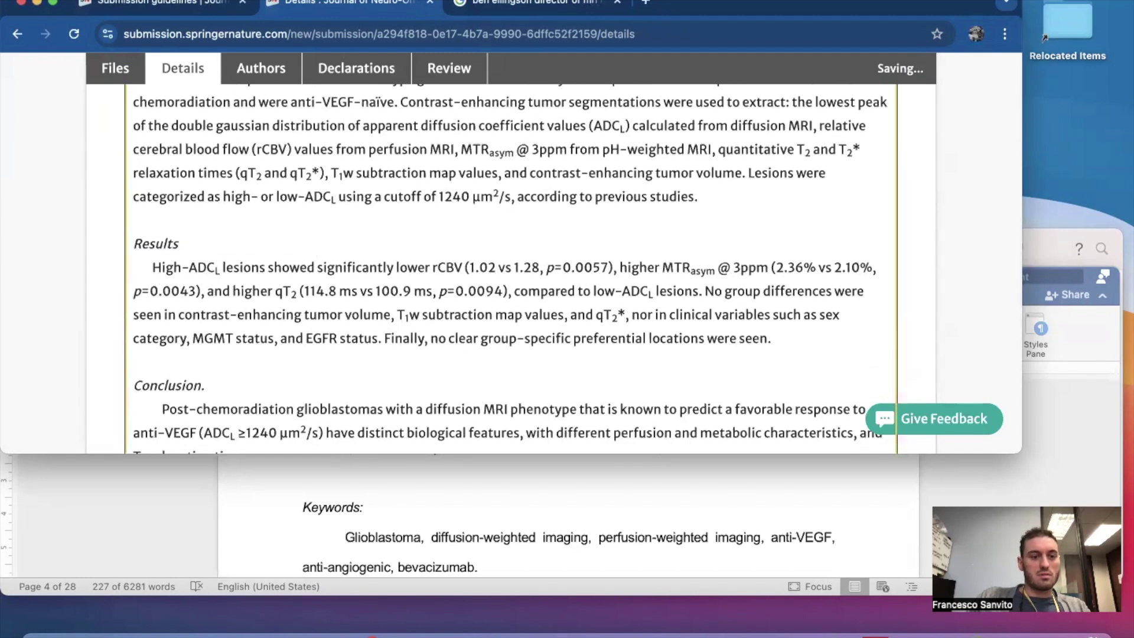
{"action": "key", "text": "BackSpace"}
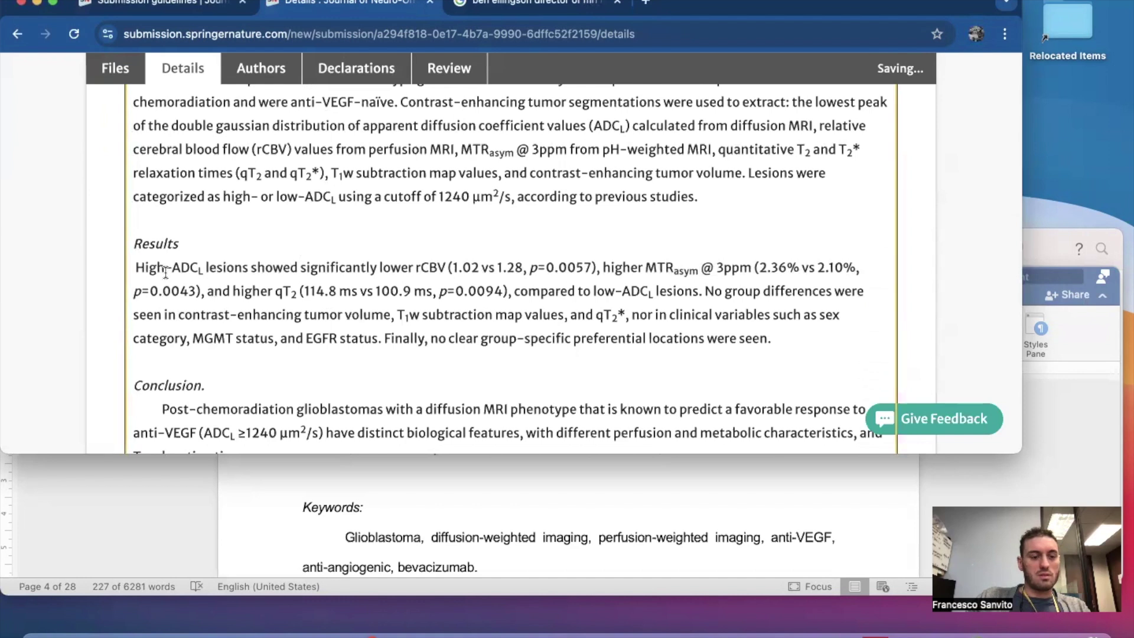
{"action": "left_click", "coordinate": [161, 409]}
{"action": "key", "text": "BackSpace"}
{"action": "key", "text": "BackSpace"}
{"action": "key", "text": "BackSpace"}
{"action": "key", "text": "BackSpace"}
{"action": "key", "text": "BackSpace"}
{"action": "key", "text": "BackSpace"}
{"action": "key", "text": "BackSpace"}
{"action": "key", "text": "BackSpace"}
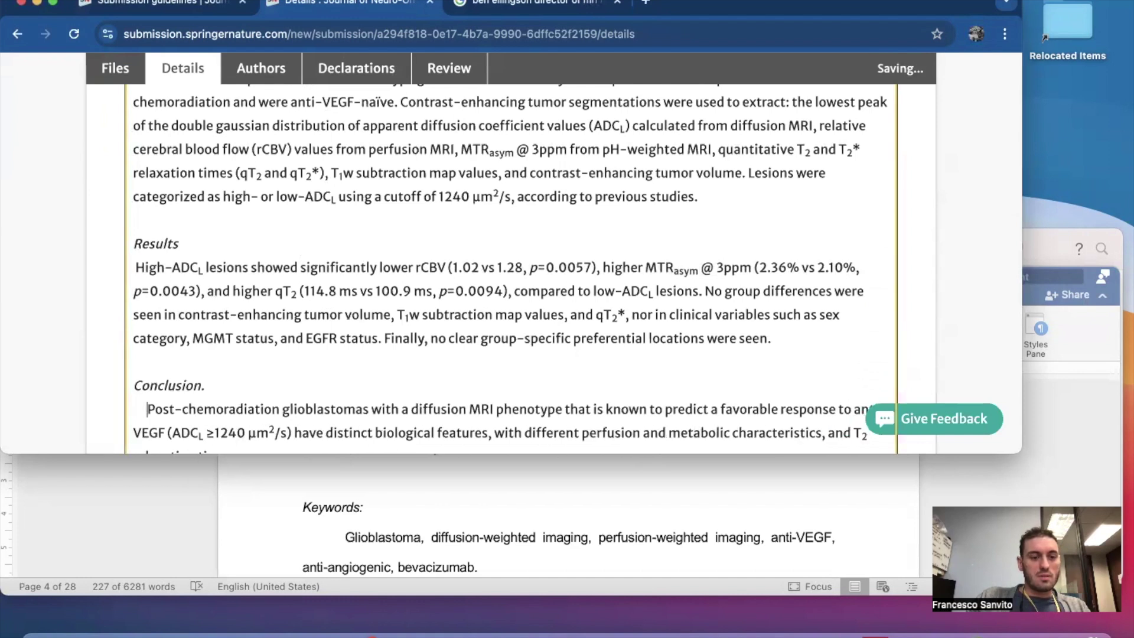
{"action": "key", "text": "BackSpace"}
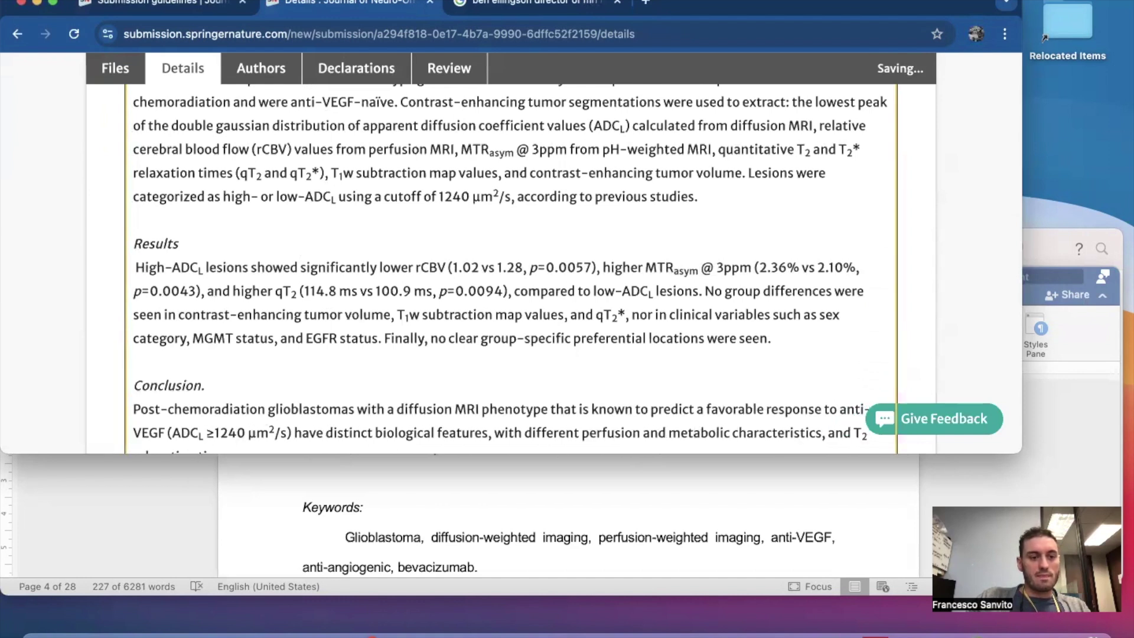
Remove the last space before High-ADC and the Purpose paragraph's indent, then review.
{"action": "scroll", "coordinate": [167, 324], "scroll_direction": "up", "scroll_amount": 1}
{"action": "left_click", "coordinate": [139, 280]}
{"action": "key", "text": "BackSpace"}
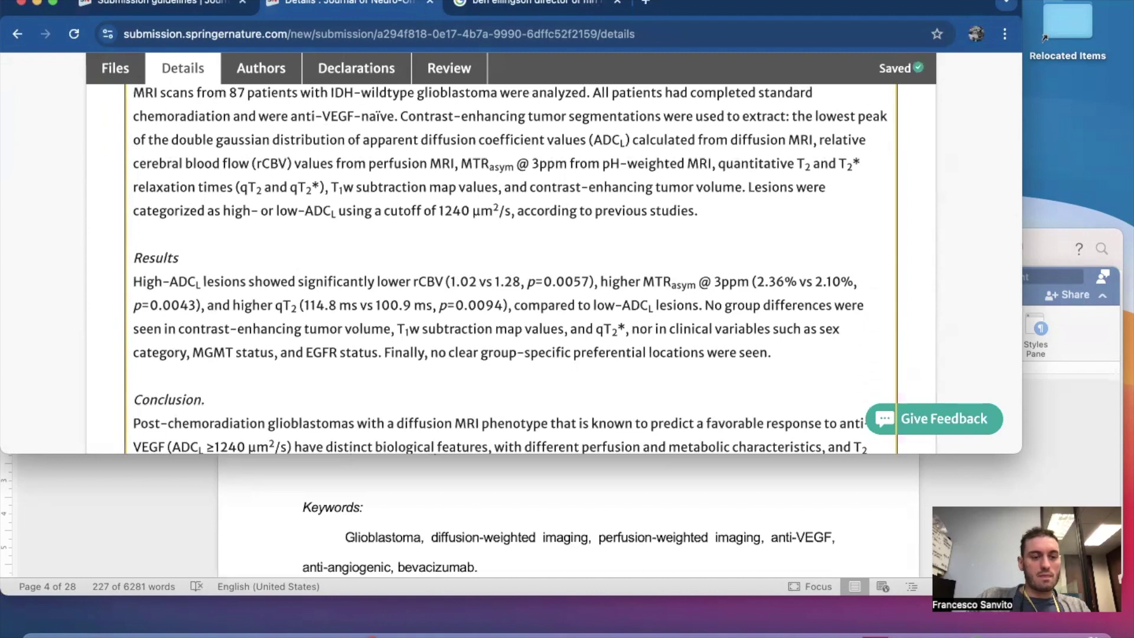
{"action": "scroll", "coordinate": [153, 257], "scroll_direction": "up", "scroll_amount": 5}
{"action": "left_click", "coordinate": [162, 245]}
{"action": "key", "text": "BackSpace"}
{"action": "key", "text": "BackSpace"}
{"action": "key", "text": "BackSpace"}
{"action": "key", "text": "BackSpace"}
{"action": "key", "text": "BackSpace"}
{"action": "key", "text": "BackSpace"}
{"action": "key", "text": "BackSpace"}
{"action": "key", "text": "BackSpace"}
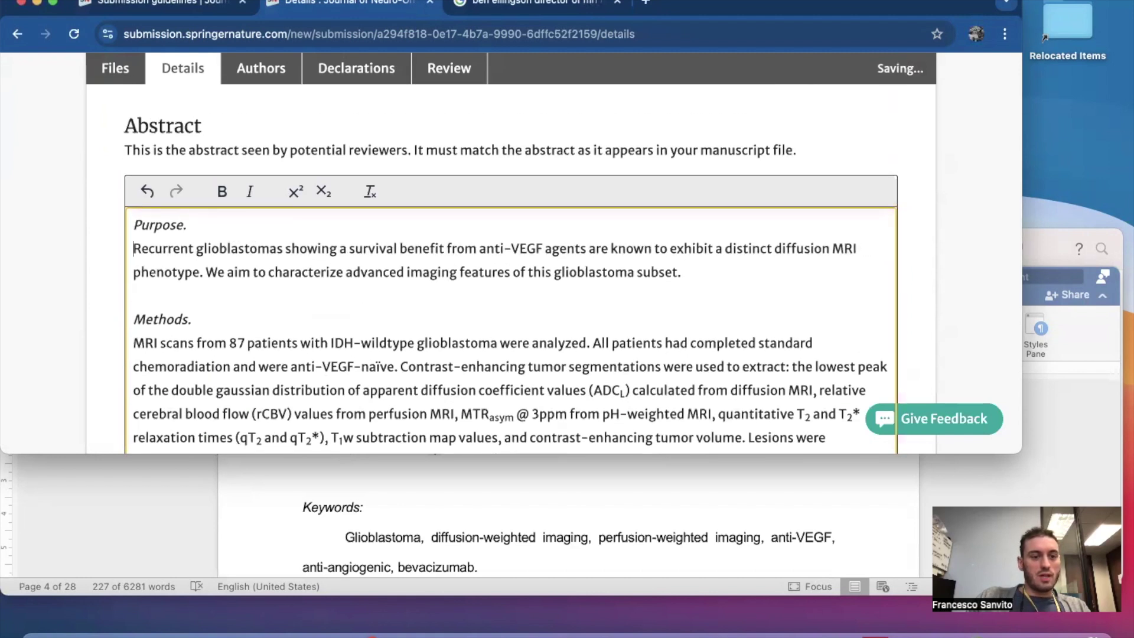
{"action": "scroll", "coordinate": [511, 269], "scroll_direction": "down", "scroll_amount": 10}
{"action": "scroll", "coordinate": [243, 219], "scroll_direction": "down", "scroll_amount": 2}
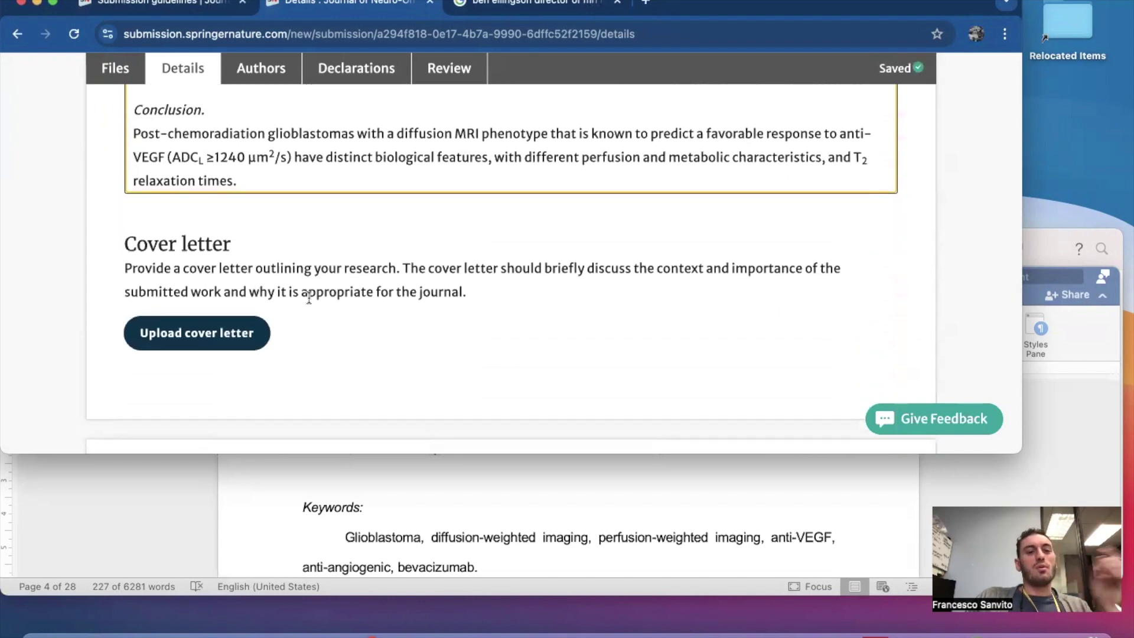
{"action": "scroll", "coordinate": [315, 299], "scroll_direction": "up", "scroll_amount": 10}
{"action": "scroll", "coordinate": [314, 299], "scroll_direction": "up", "scroll_amount": 5}
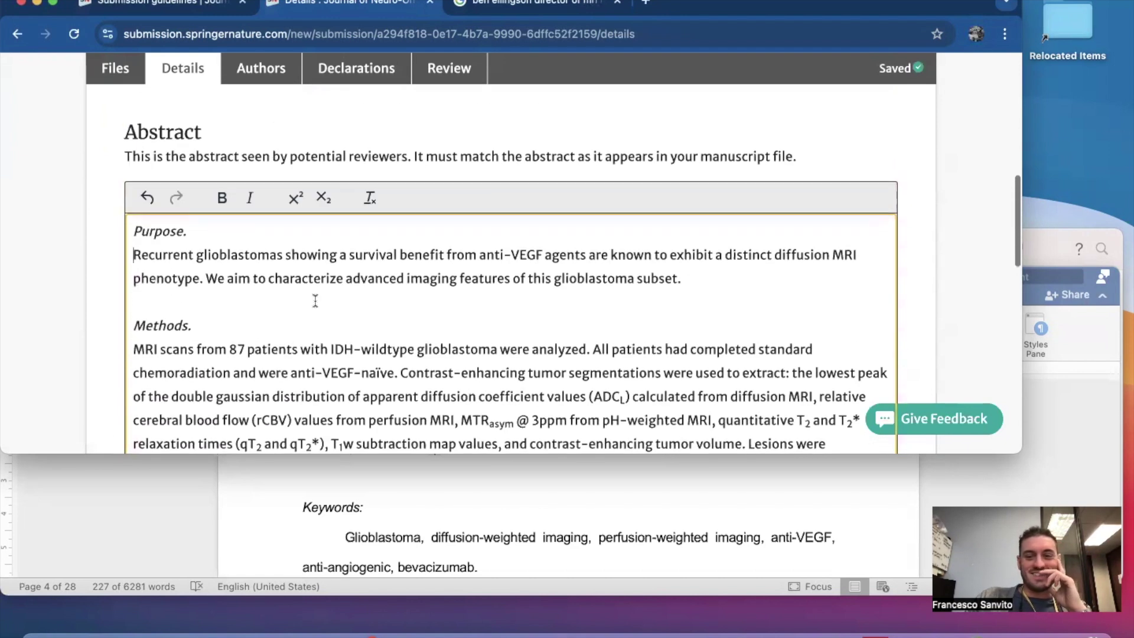
Go back to the Files step, review it, and continue to Details.
{"action": "left_click", "coordinate": [111, 70]}
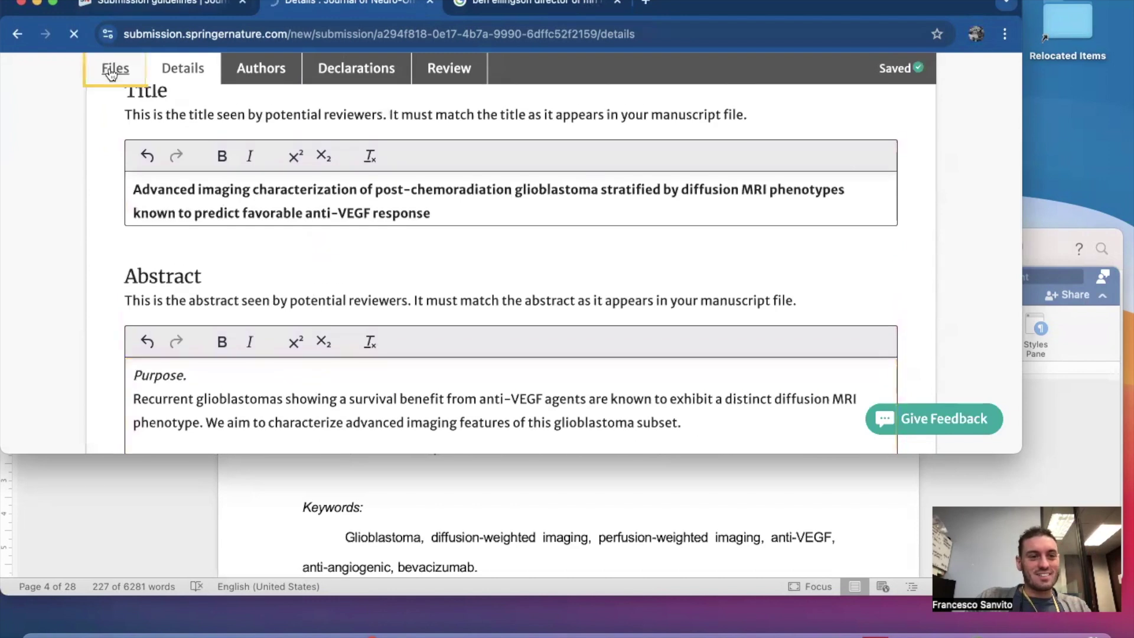
{"action": "scroll", "coordinate": [356, 254], "scroll_direction": "down", "scroll_amount": 10}
{"action": "scroll", "coordinate": [358, 261], "scroll_direction": "down", "scroll_amount": 1}
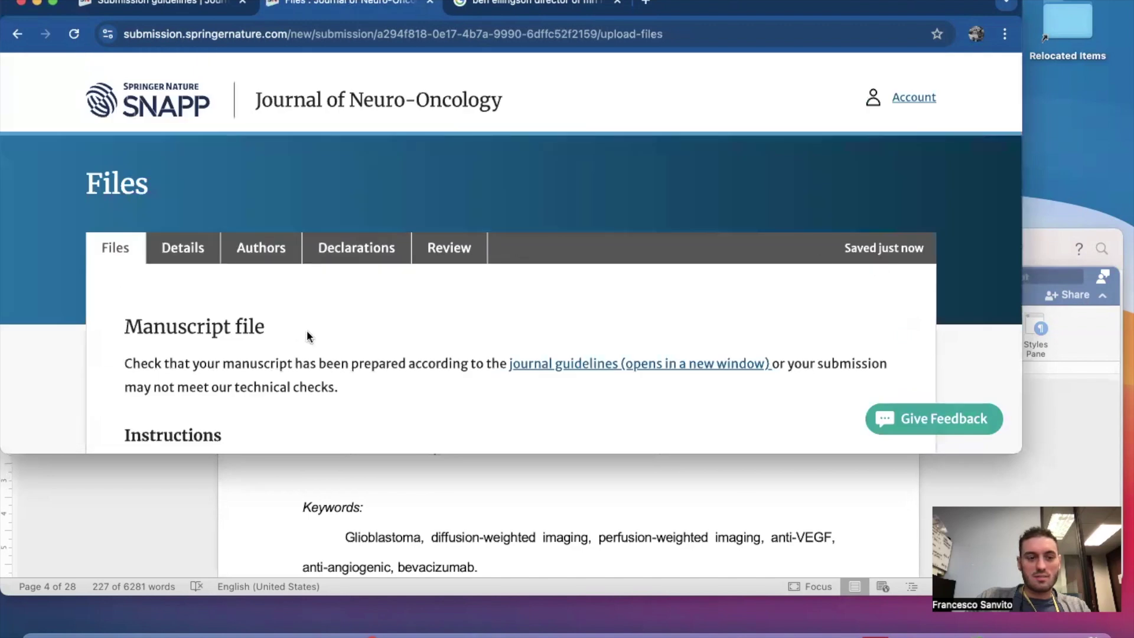
{"action": "scroll", "coordinate": [306, 330], "scroll_direction": "down", "scroll_amount": 5}
{"action": "scroll", "coordinate": [467, 201], "scroll_direction": "down", "scroll_amount": 2}
{"action": "scroll", "coordinate": [471, 210], "scroll_direction": "down", "scroll_amount": 4}
{"action": "scroll", "coordinate": [452, 293], "scroll_direction": "up", "scroll_amount": 6}
{"action": "scroll", "coordinate": [605, 228], "scroll_direction": "down", "scroll_amount": 10}
{"action": "left_click", "coordinate": [502, 307]}
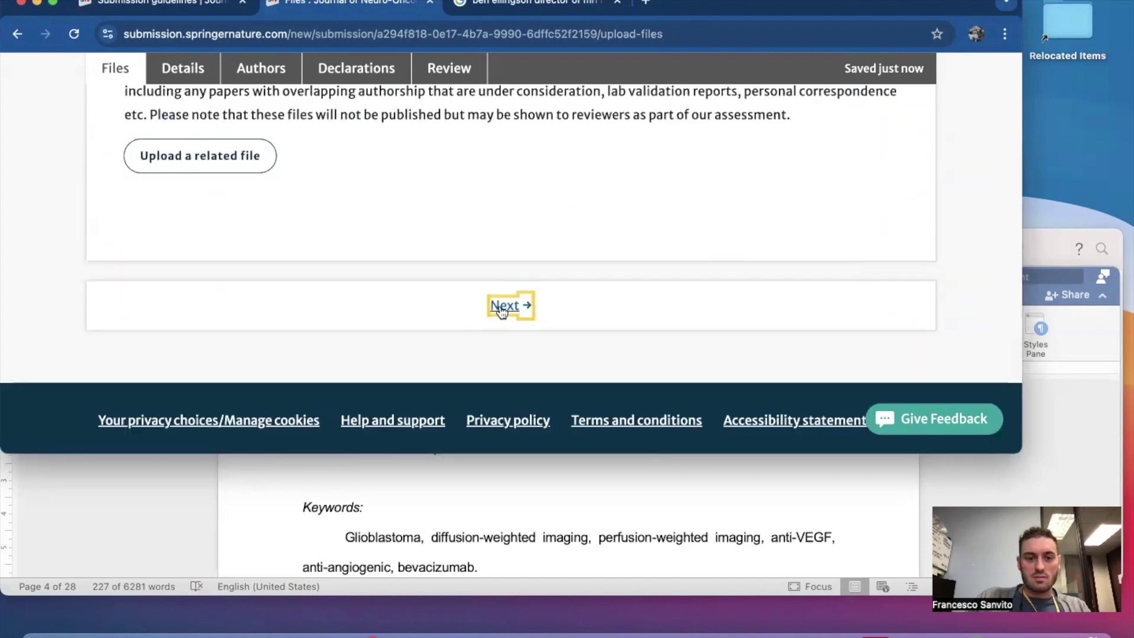
Upload CoverLetter.pdf in the Cover letter section of Details.
{"action": "scroll", "coordinate": [498, 305], "scroll_direction": "down", "scroll_amount": 5}
{"action": "scroll", "coordinate": [499, 305], "scroll_direction": "up", "scroll_amount": 1}
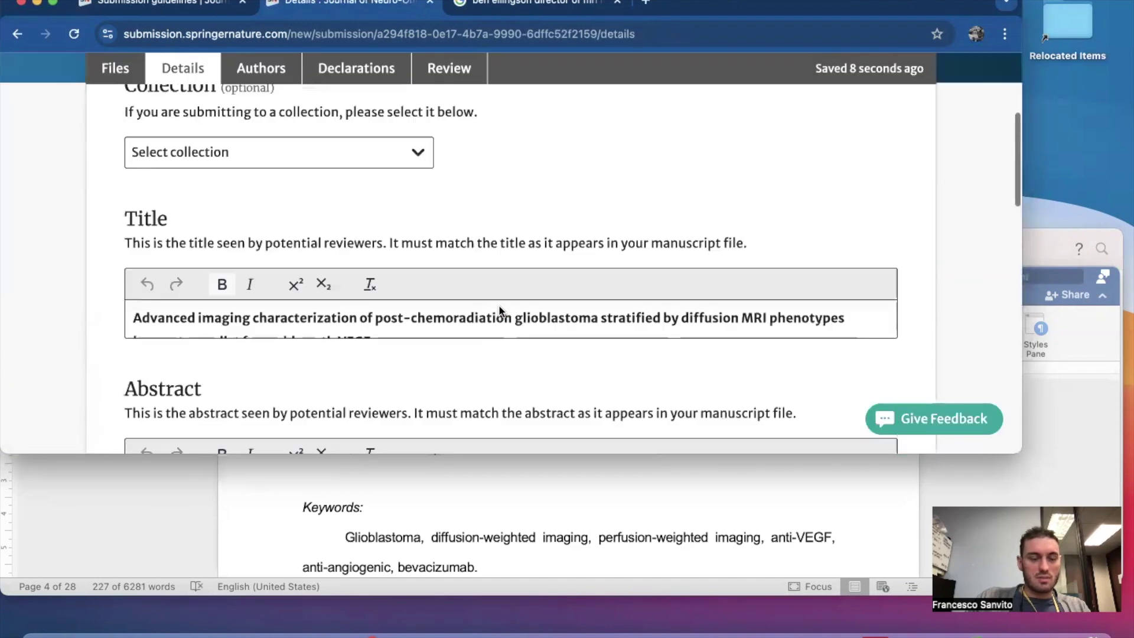
{"action": "scroll", "coordinate": [499, 305], "scroll_direction": "up", "scroll_amount": 2}
{"action": "scroll", "coordinate": [356, 327], "scroll_direction": "down", "scroll_amount": 5}
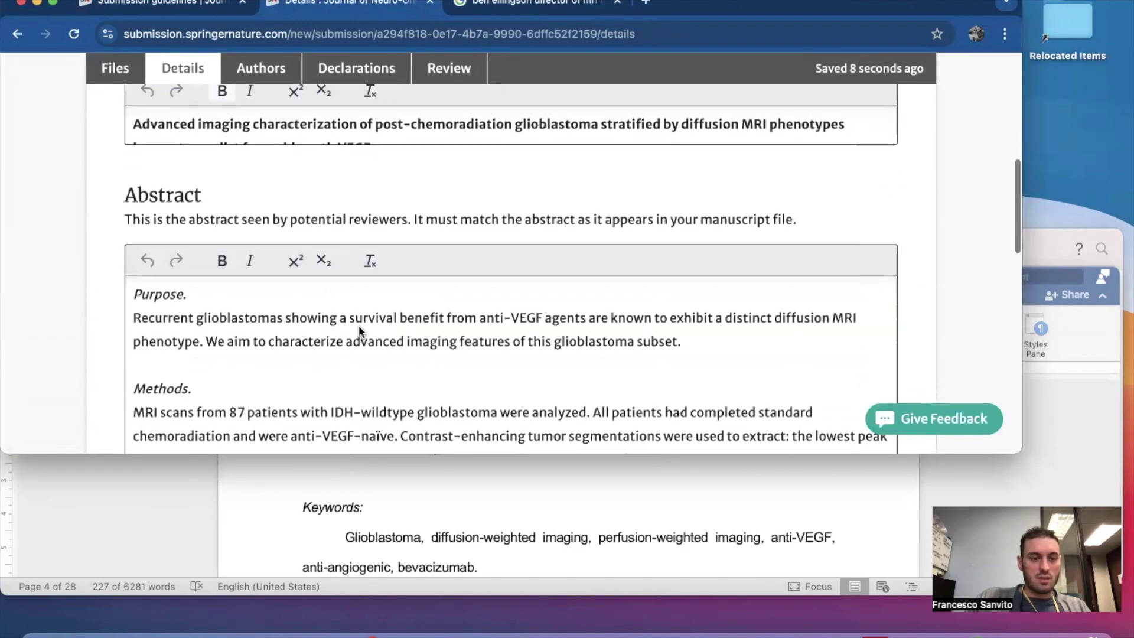
{"action": "scroll", "coordinate": [358, 325], "scroll_direction": "down", "scroll_amount": 1}
{"action": "scroll", "coordinate": [349, 195], "scroll_direction": "down", "scroll_amount": 5}
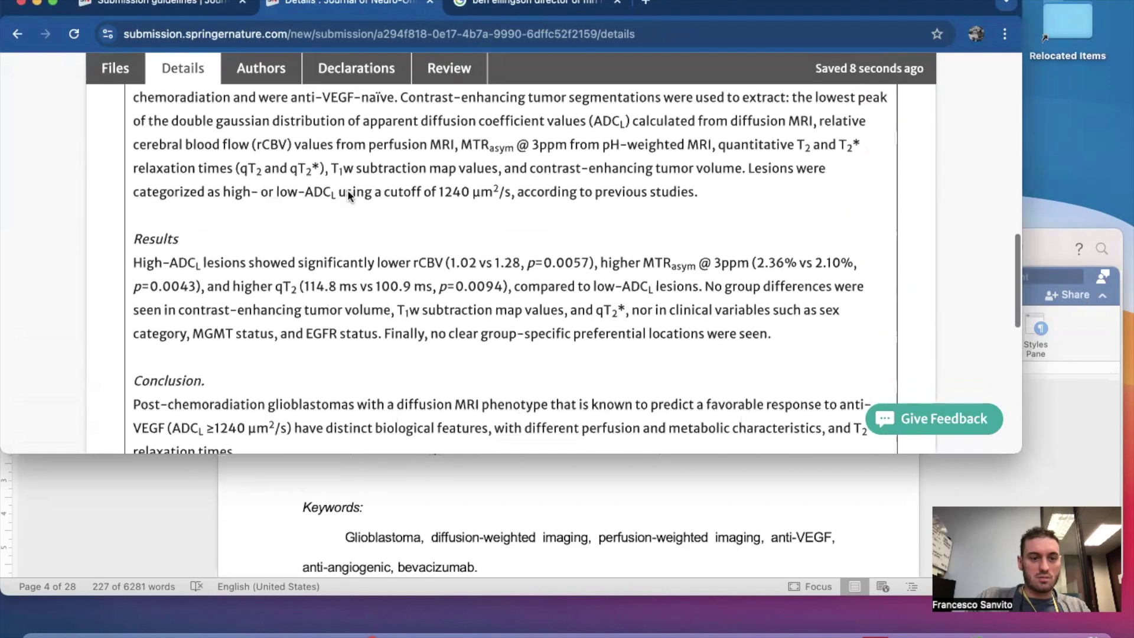
{"action": "scroll", "coordinate": [266, 248], "scroll_direction": "down", "scroll_amount": 5}
{"action": "left_click", "coordinate": [215, 274]}
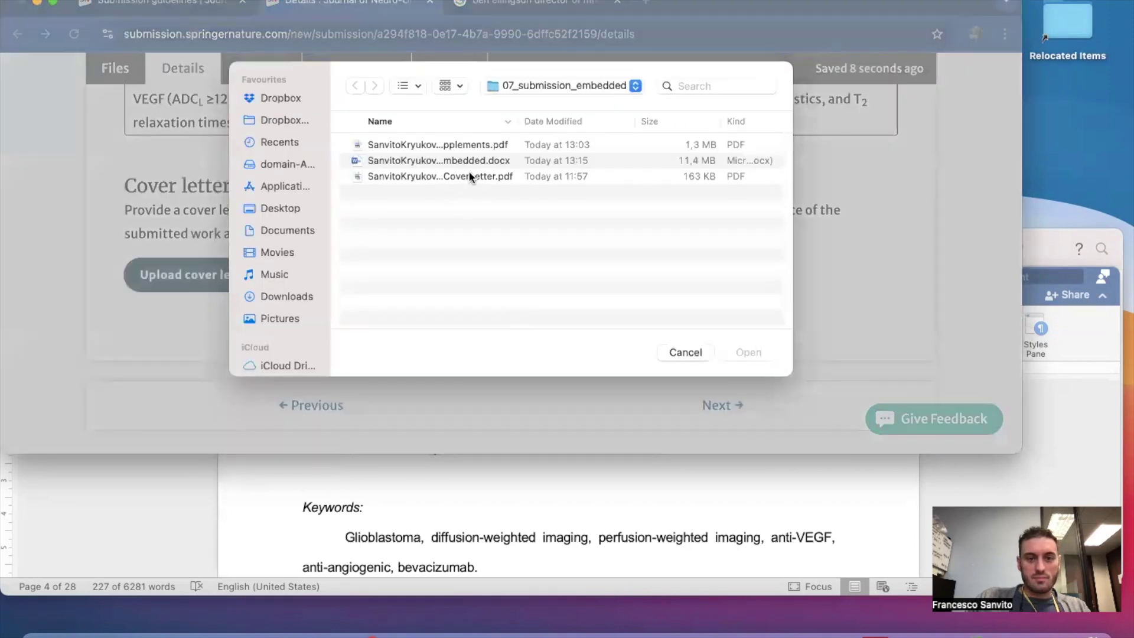
{"action": "left_click", "coordinate": [469, 176]}
{"action": "left_click", "coordinate": [748, 352]}
{"action": "scroll", "coordinate": [463, 303], "scroll_direction": "down", "scroll_amount": 3}
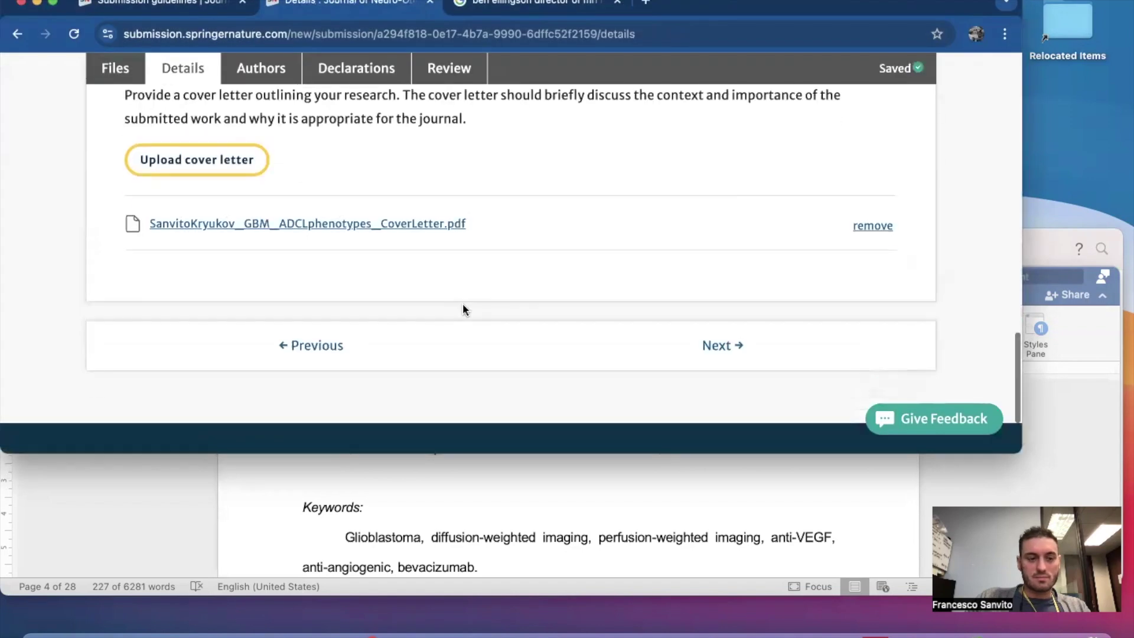
{"action": "scroll", "coordinate": [463, 308], "scroll_direction": "down", "scroll_amount": 2}
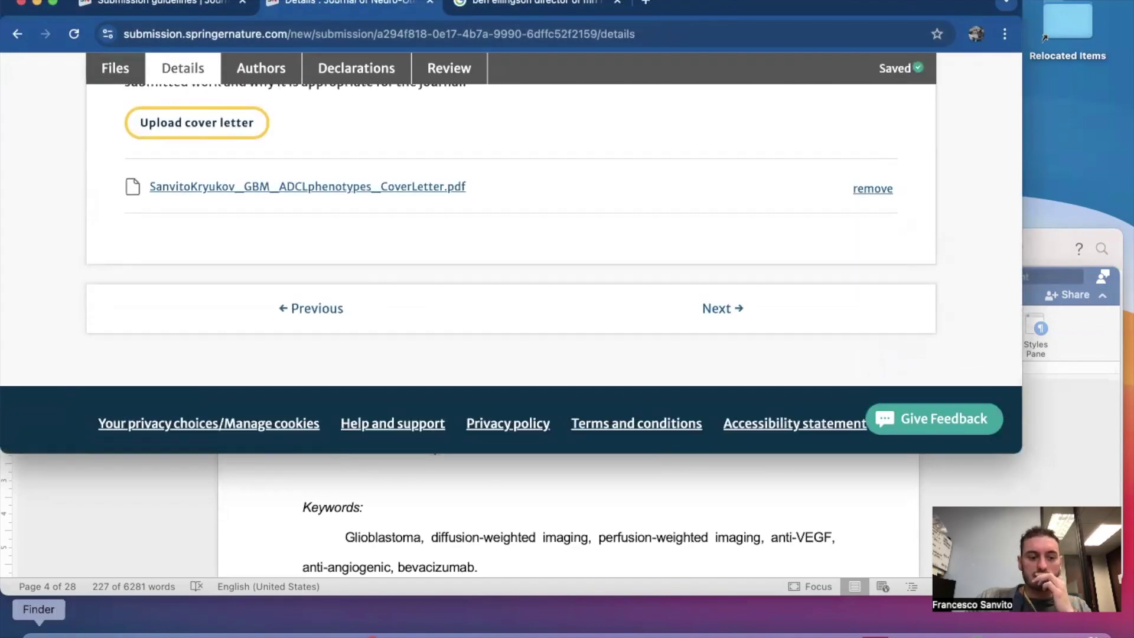
Quick Look the CoverLetter.pdf in 07_submission_embedded and close the preview.
{"action": "left_click", "coordinate": [36, 629]}
{"action": "left_click", "coordinate": [764, 389]}
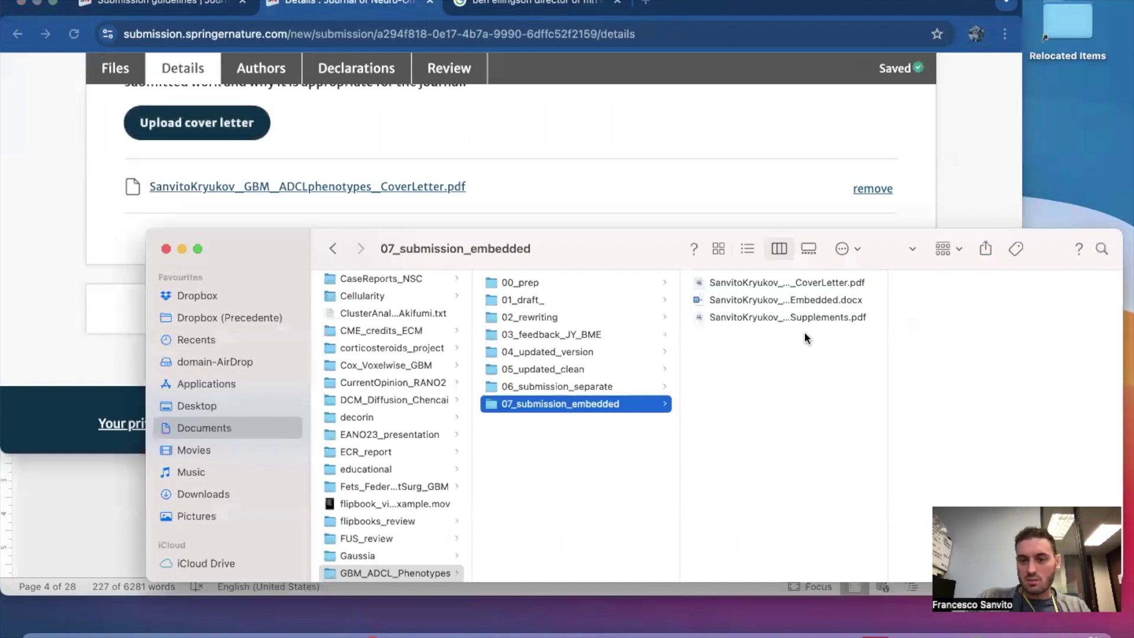
{"action": "left_click", "coordinate": [804, 283]}
{"action": "key", "text": "space"}
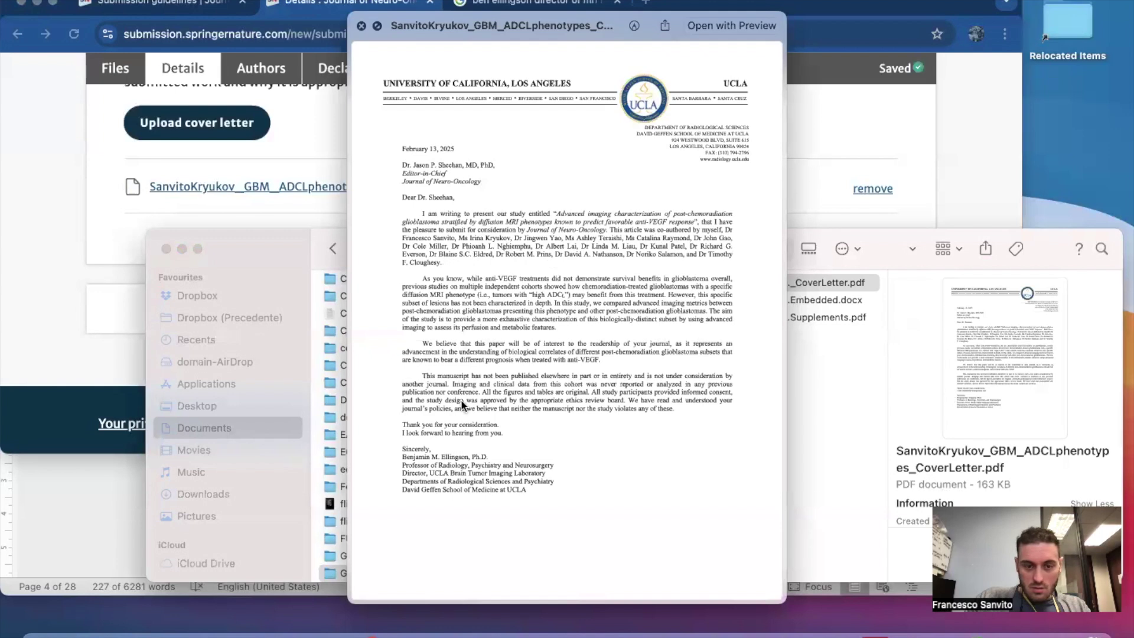
{"action": "key", "text": "space"}
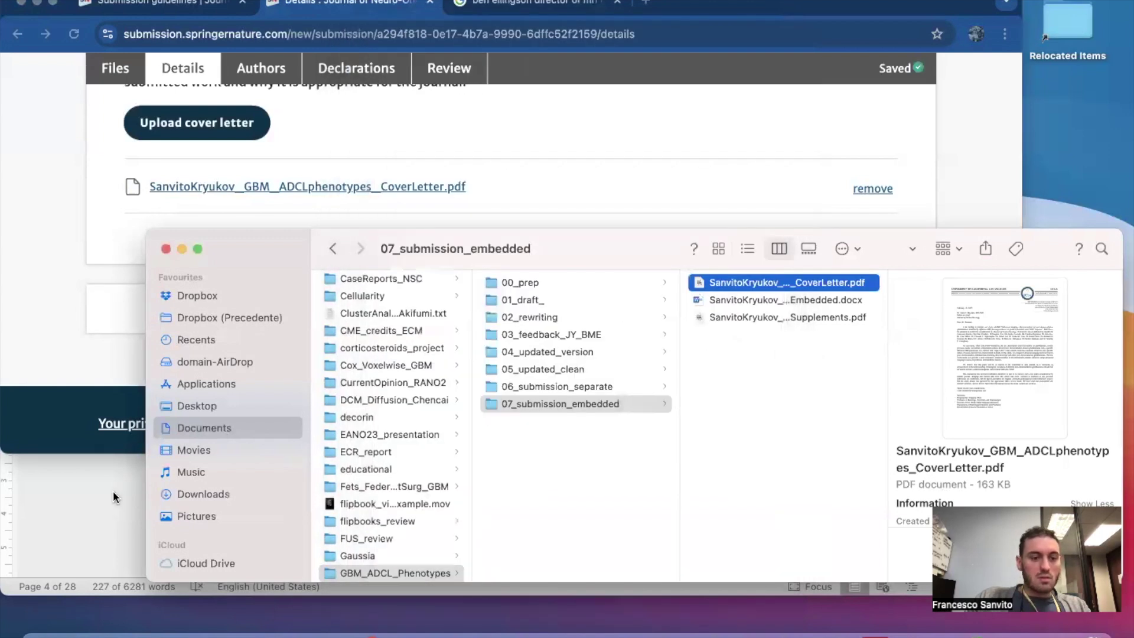
Advance the submission to the Authors step.
{"action": "left_click", "coordinate": [103, 329]}
{"action": "scroll", "coordinate": [388, 278], "scroll_direction": "down", "scroll_amount": 1}
{"action": "left_click", "coordinate": [716, 281]}
Focus the Institution name field under Affiliated institutions, then bring the submission files folder forward.
{"action": "scroll", "coordinate": [715, 283], "scroll_direction": "down", "scroll_amount": 3}
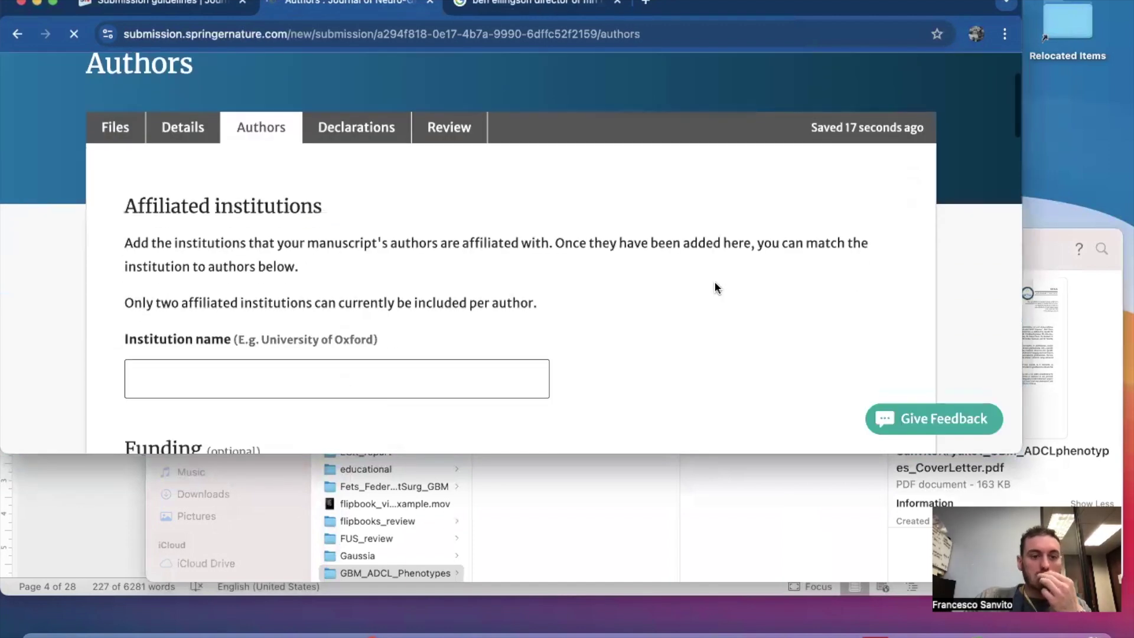
{"action": "scroll", "coordinate": [714, 288], "scroll_direction": "down", "scroll_amount": 1}
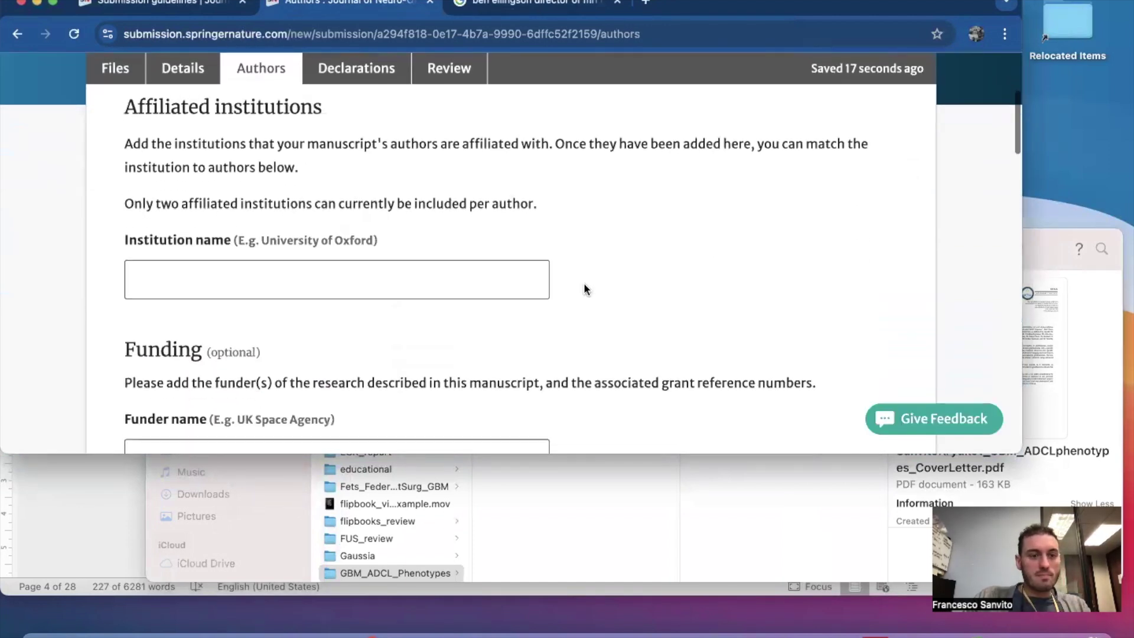
{"action": "left_click", "coordinate": [498, 278]}
{"action": "scroll", "coordinate": [498, 278], "scroll_direction": "down", "scroll_amount": 4}
{"action": "scroll", "coordinate": [496, 274], "scroll_direction": "up", "scroll_amount": 3}
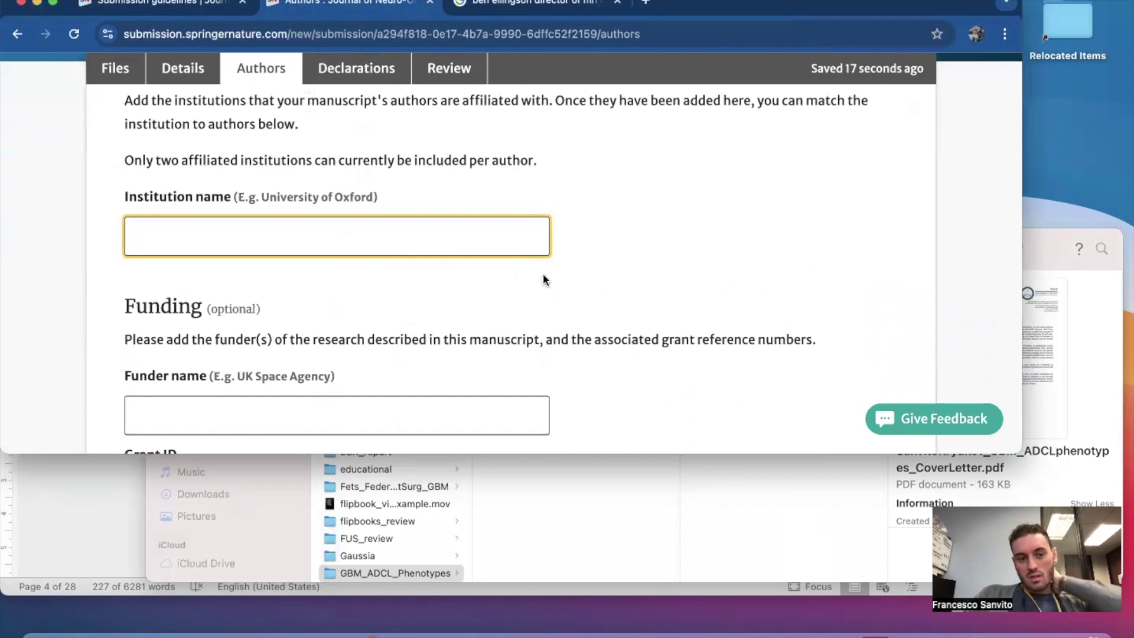
{"action": "scroll", "coordinate": [543, 280], "scroll_direction": "up", "scroll_amount": 2}
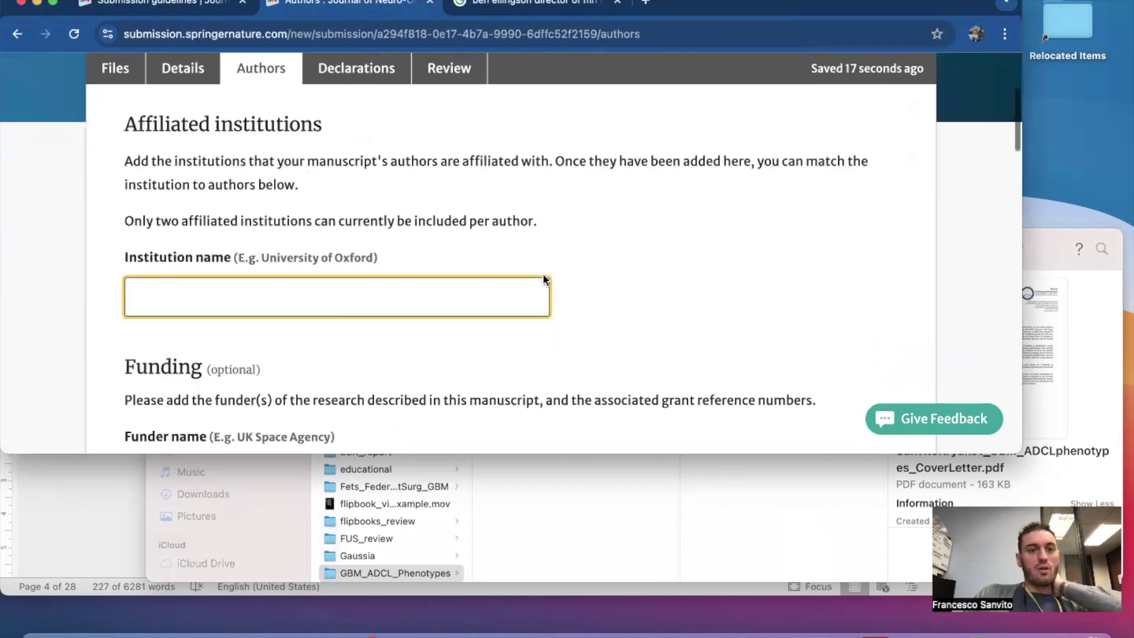
{"action": "left_click", "coordinate": [1050, 270]}
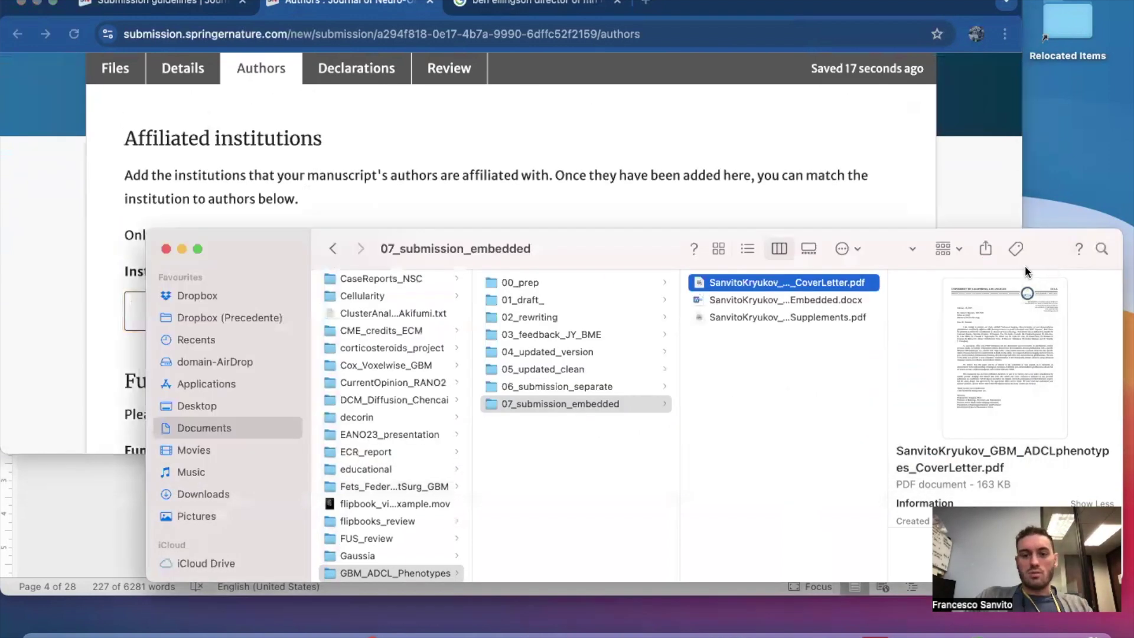
Select the Embedded.docx manuscript and bring the Word document forward.
{"action": "left_click", "coordinate": [779, 315]}
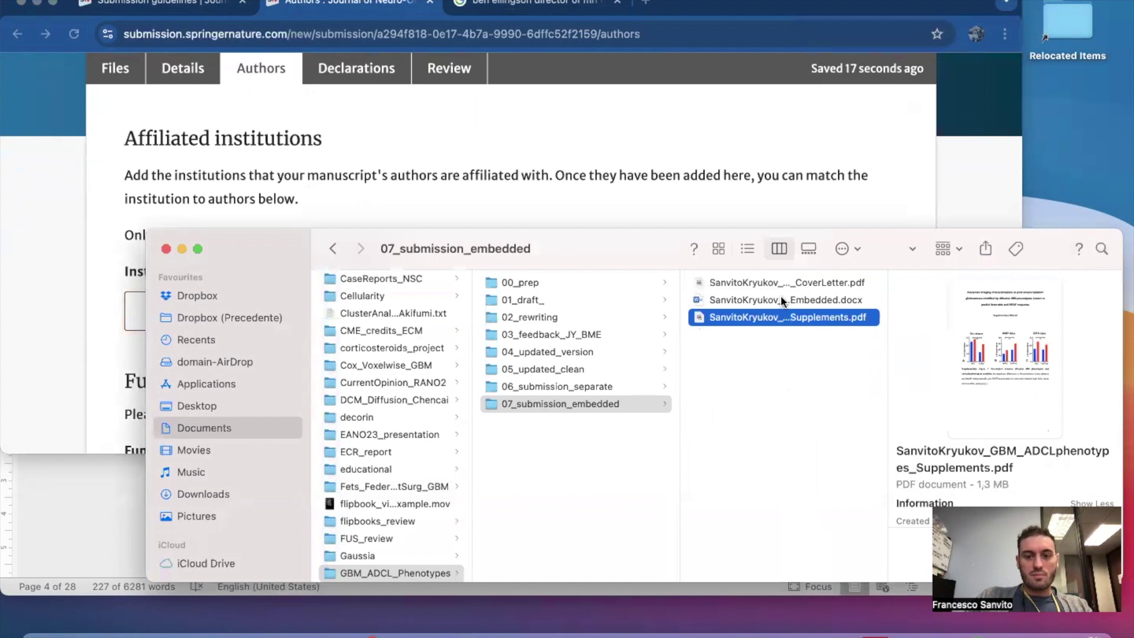
{"action": "left_click", "coordinate": [783, 299]}
{"action": "left_click", "coordinate": [114, 499]}
Review the manuscript's author list and numbered affiliations, enlarging the Word window to see more.
{"action": "scroll", "coordinate": [493, 425], "scroll_direction": "up", "scroll_amount": 20}
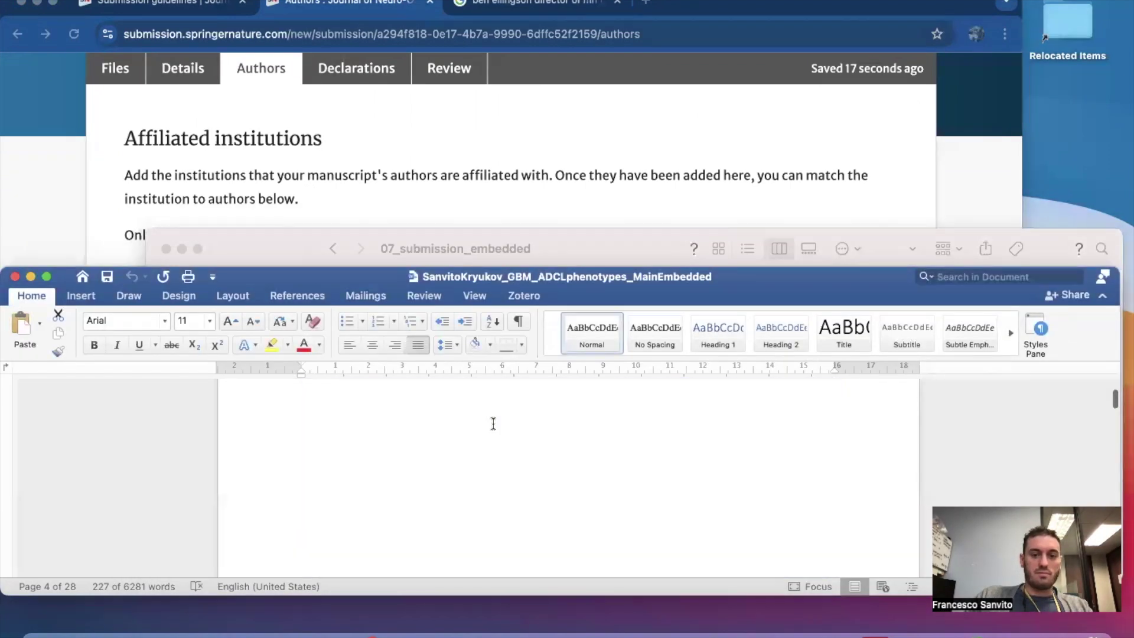
{"action": "scroll", "coordinate": [493, 424], "scroll_direction": "down", "scroll_amount": 2}
{"action": "scroll", "coordinate": [504, 447], "scroll_direction": "down", "scroll_amount": 6}
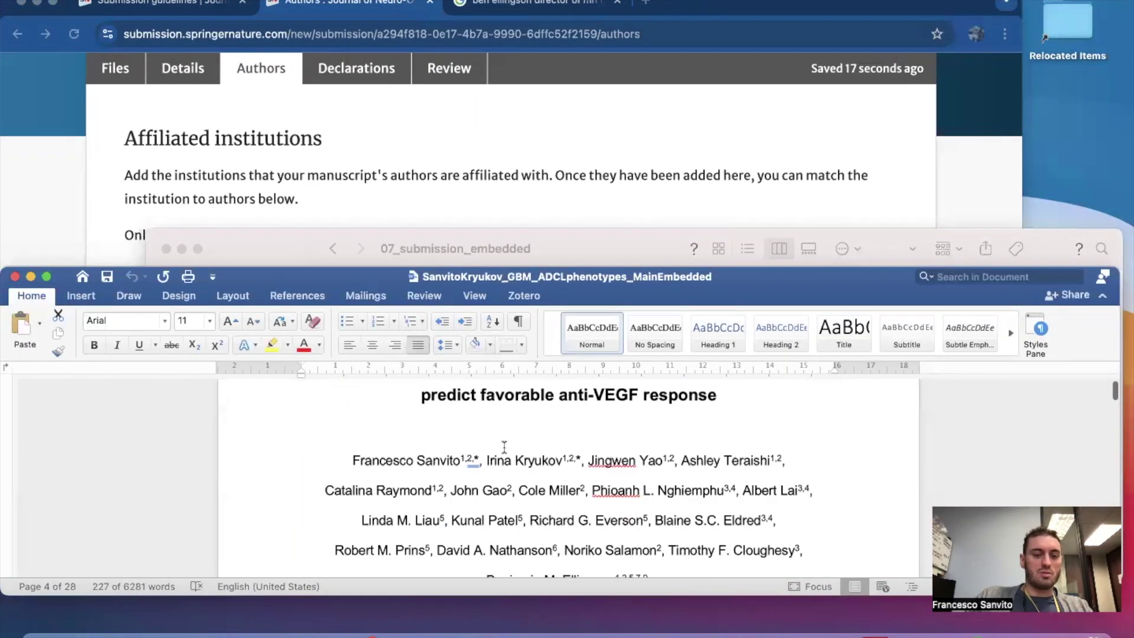
{"action": "left_click", "coordinate": [493, 487]}
{"action": "scroll", "coordinate": [493, 490], "scroll_direction": "down", "scroll_amount": 8}
{"action": "scroll", "coordinate": [493, 487], "scroll_direction": "down", "scroll_amount": 3}
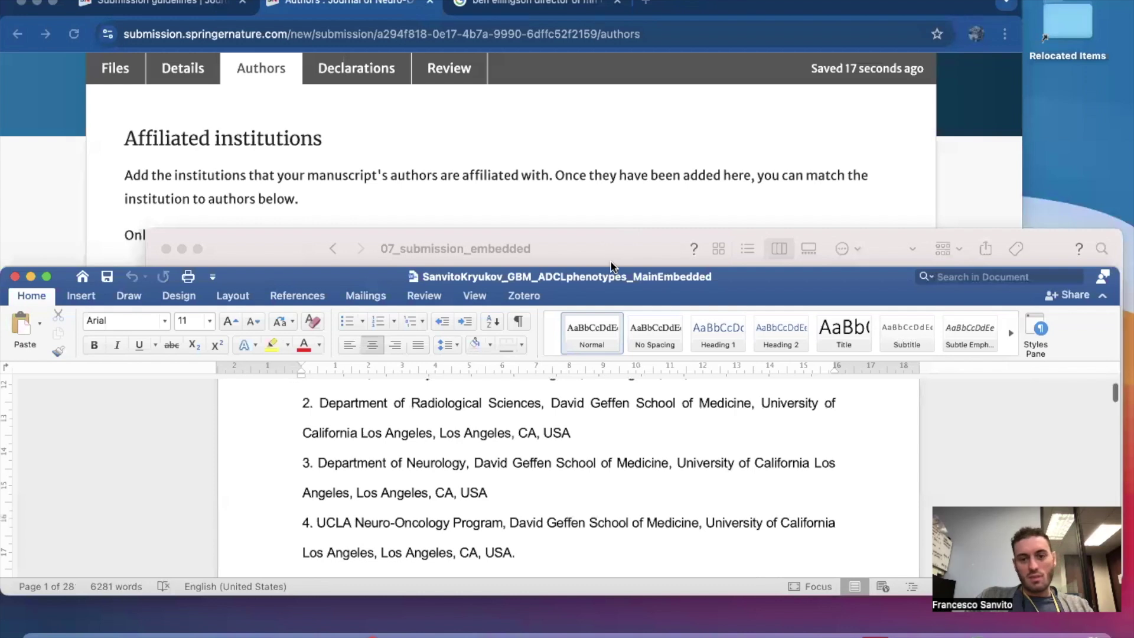
{"action": "left_click_drag", "start_coordinate": [613, 264], "coordinate": [606, 194]}
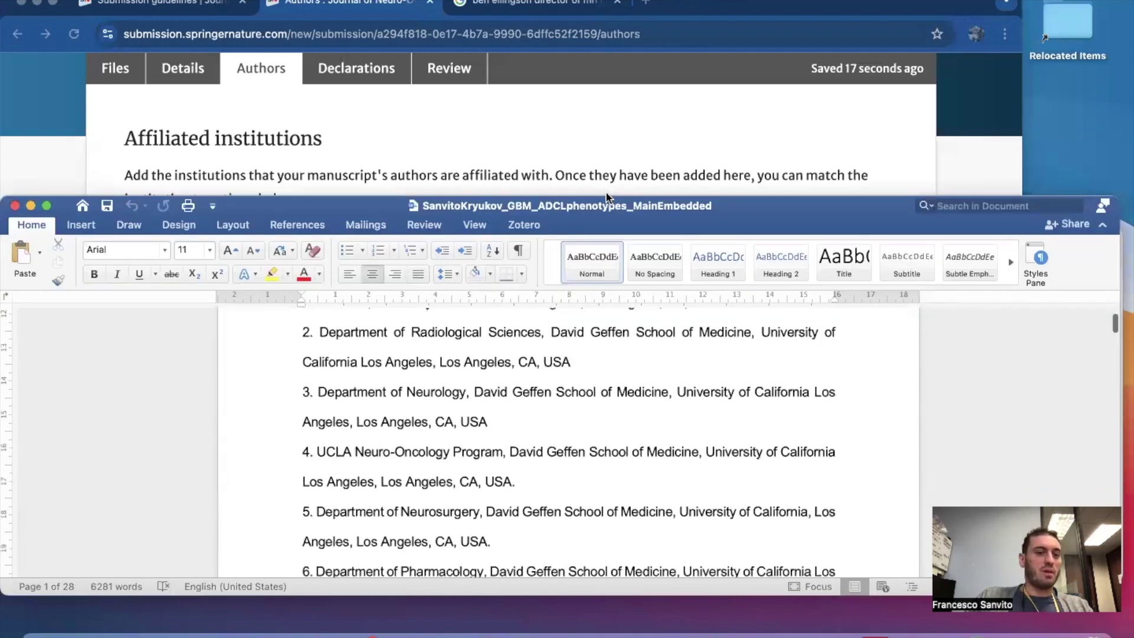
{"action": "left_click", "coordinate": [574, 132]}
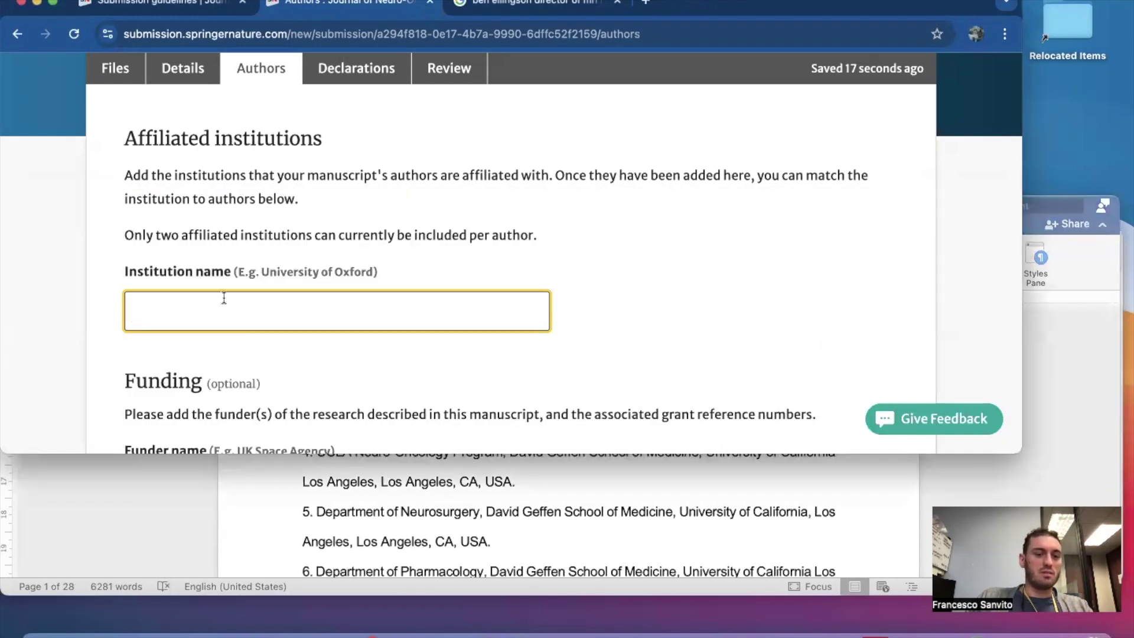
Add University of California, Los Angeles as an affiliated institution from the suggestions.
{"action": "left_click", "coordinate": [239, 313]}
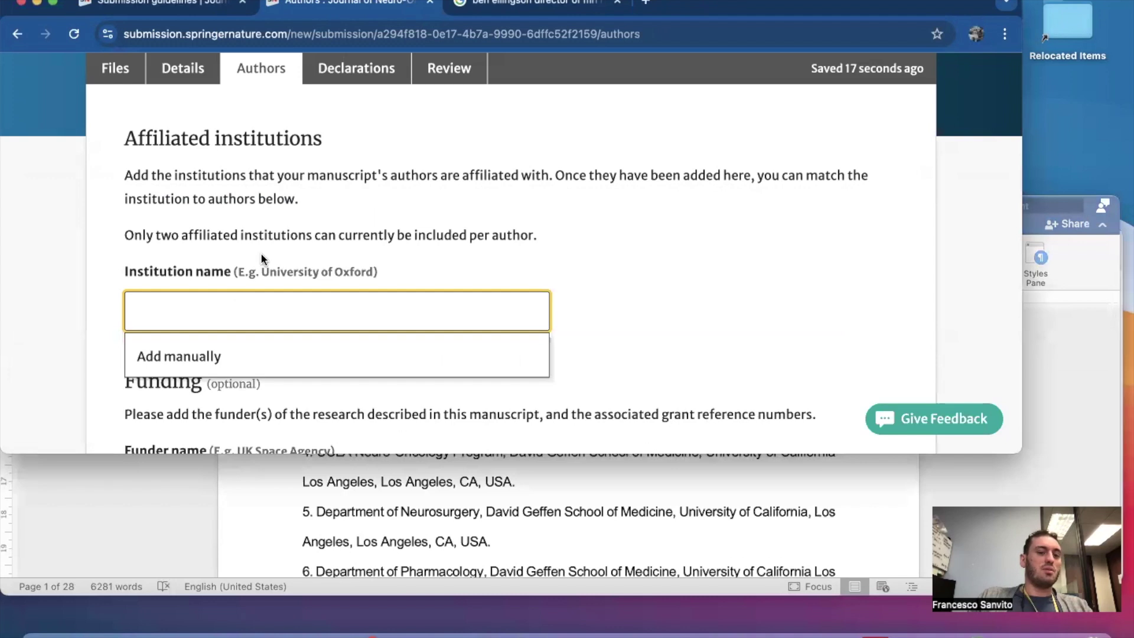
{"action": "left_click_drag", "start_coordinate": [260, 273], "coordinate": [343, 271]}
{"action": "type", "text": "Unive"}
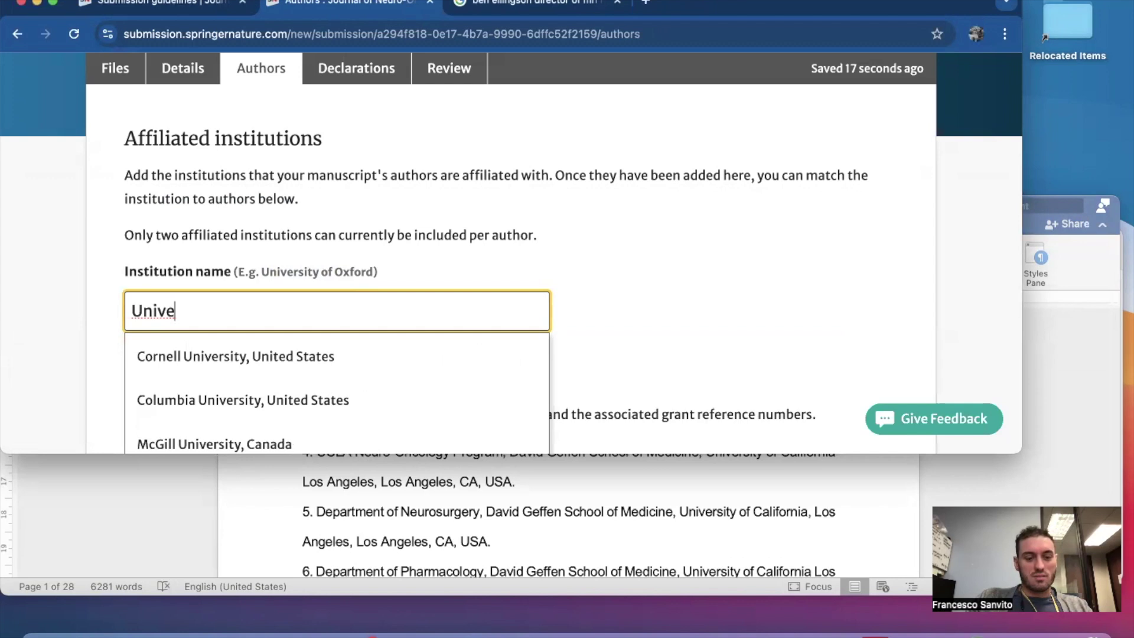
{"action": "type", "text": "rsituy"}
{"action": "key", "text": "BackSpace"}
{"action": "key", "text": "BackSpace"}
{"action": "type", "text": "y"}
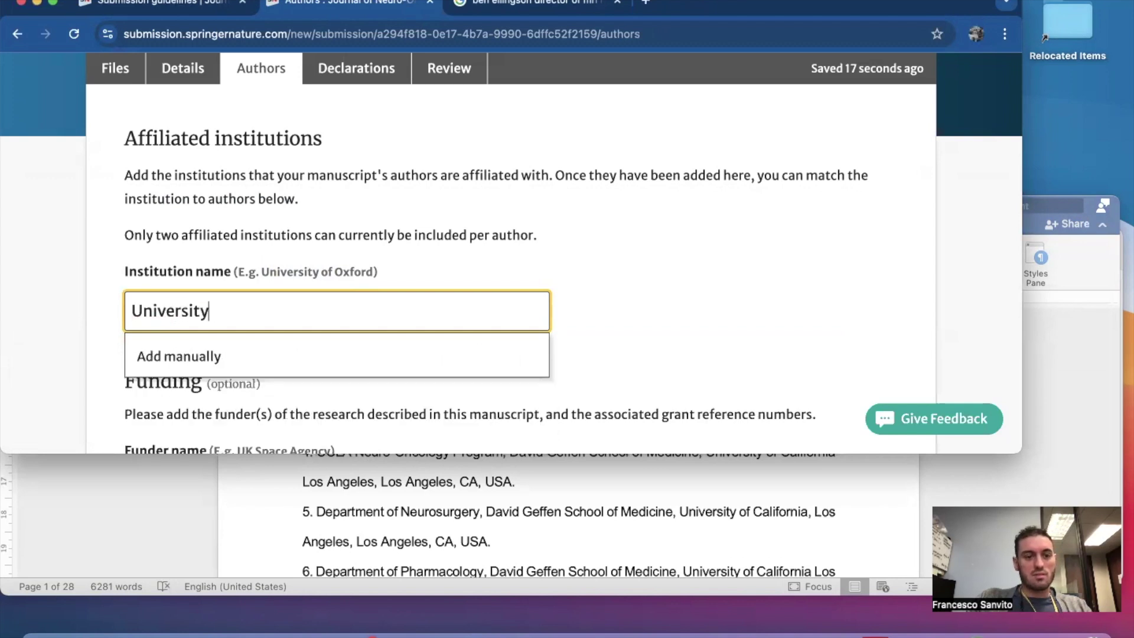
{"action": "type", "text": " of California Los"}
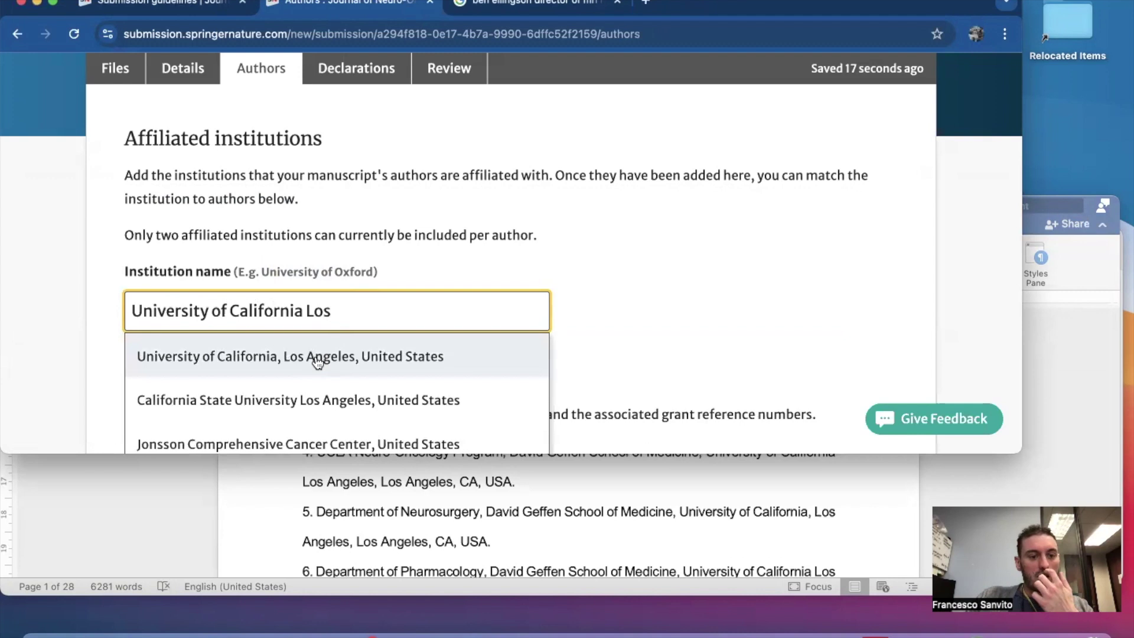
{"action": "left_click", "coordinate": [318, 362]}
Recheck the manuscript's affiliations in Word, then return to the Authors page.
{"action": "left_click", "coordinate": [342, 497]}
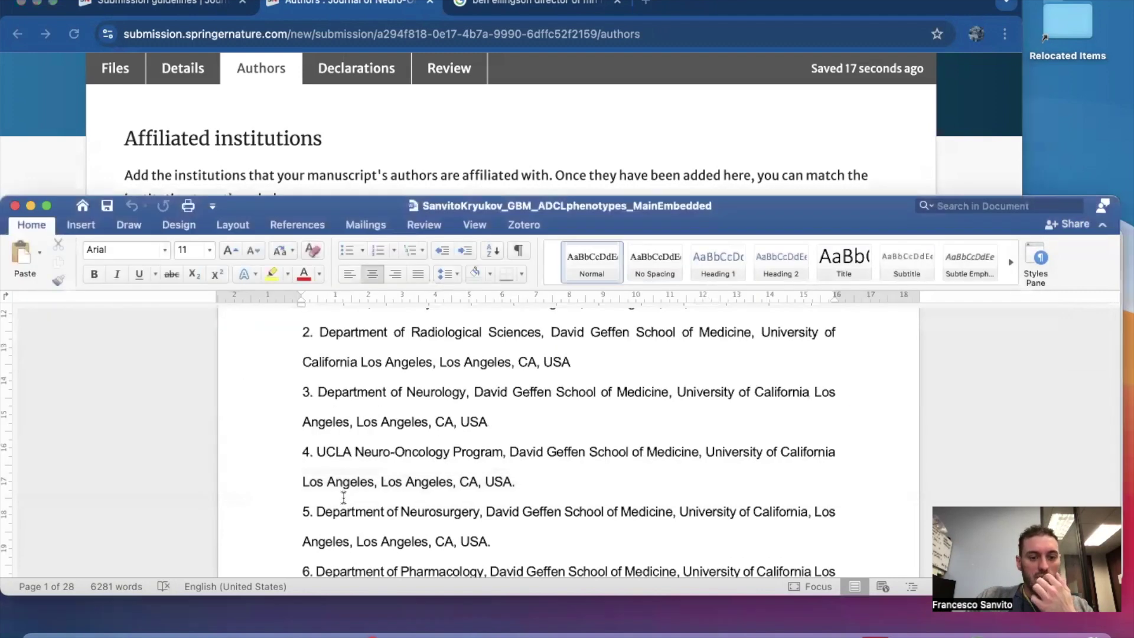
{"action": "scroll", "coordinate": [343, 498], "scroll_direction": "down", "scroll_amount": 5}
{"action": "scroll", "coordinate": [344, 498], "scroll_direction": "up", "scroll_amount": 10}
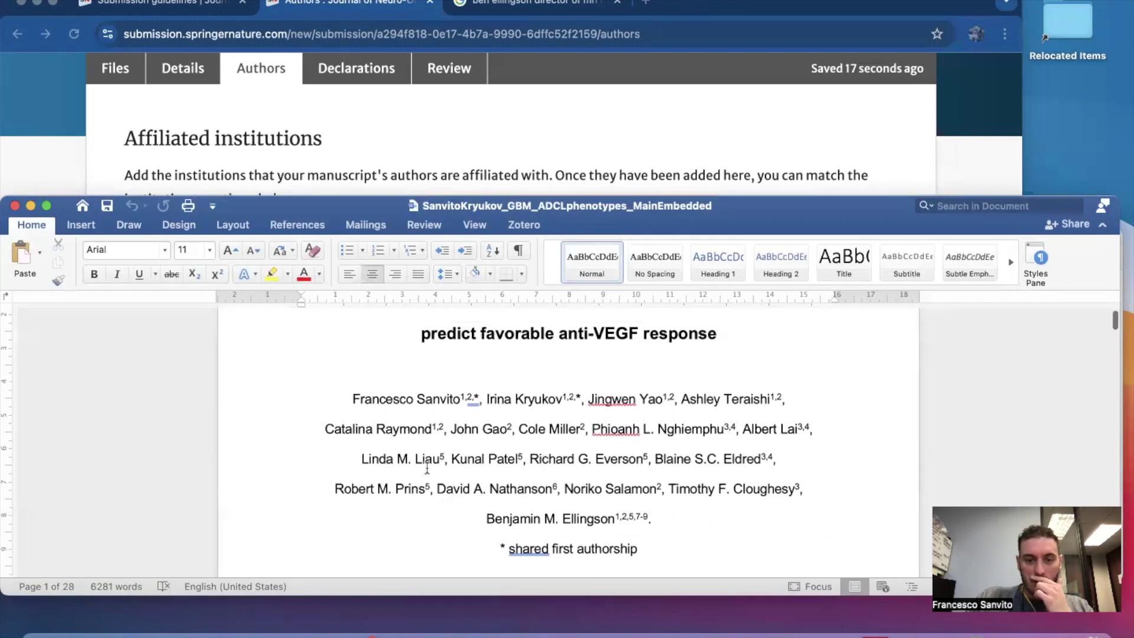
{"action": "scroll", "coordinate": [658, 483], "scroll_direction": "down", "scroll_amount": 2}
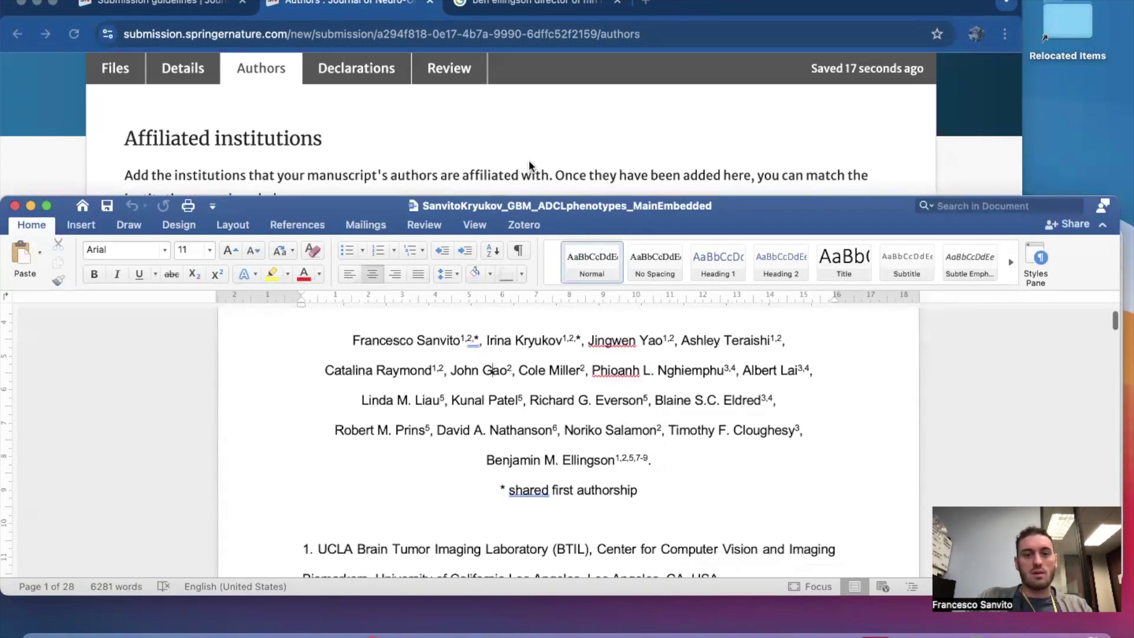
{"action": "left_click", "coordinate": [530, 155]}
Move down to the Funding section and focus the Funder name field.
{"action": "scroll", "coordinate": [295, 341], "scroll_direction": "down", "scroll_amount": 5}
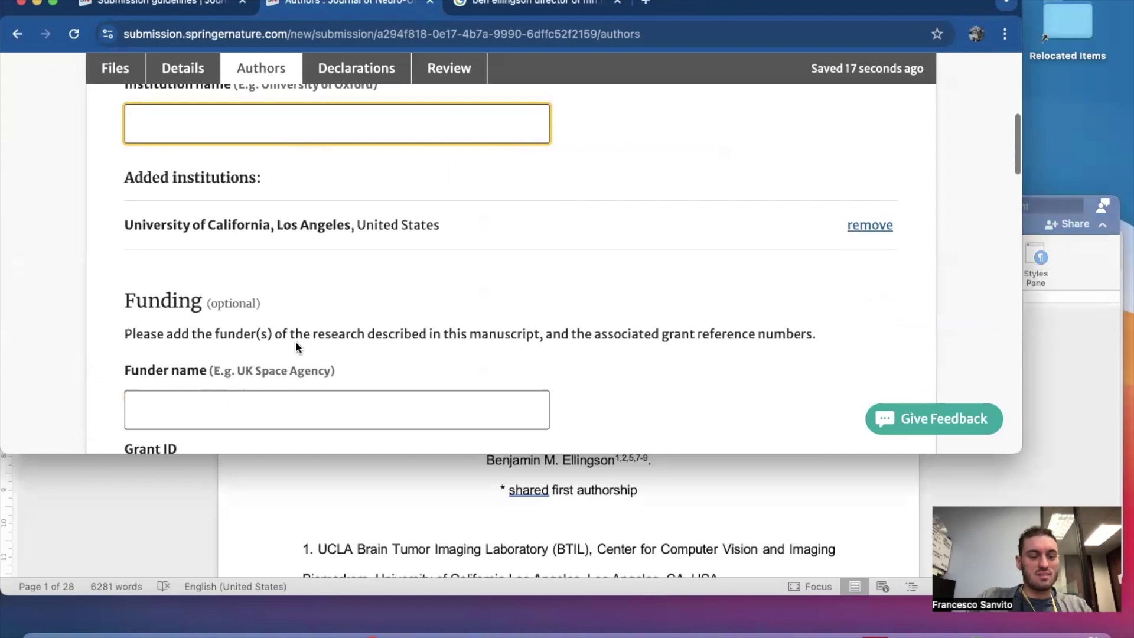
{"action": "scroll", "coordinate": [295, 341], "scroll_direction": "up", "scroll_amount": 2}
{"action": "scroll", "coordinate": [295, 342], "scroll_direction": "down", "scroll_amount": 3}
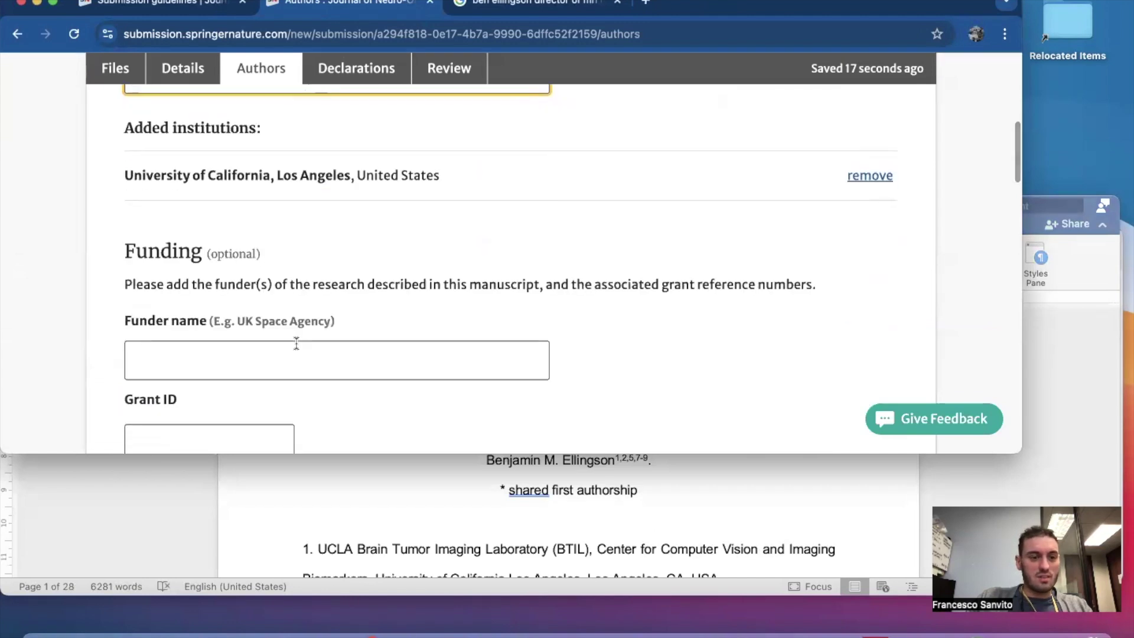
{"action": "scroll", "coordinate": [296, 343], "scroll_direction": "down", "scroll_amount": 2}
{"action": "left_click", "coordinate": [276, 284]}
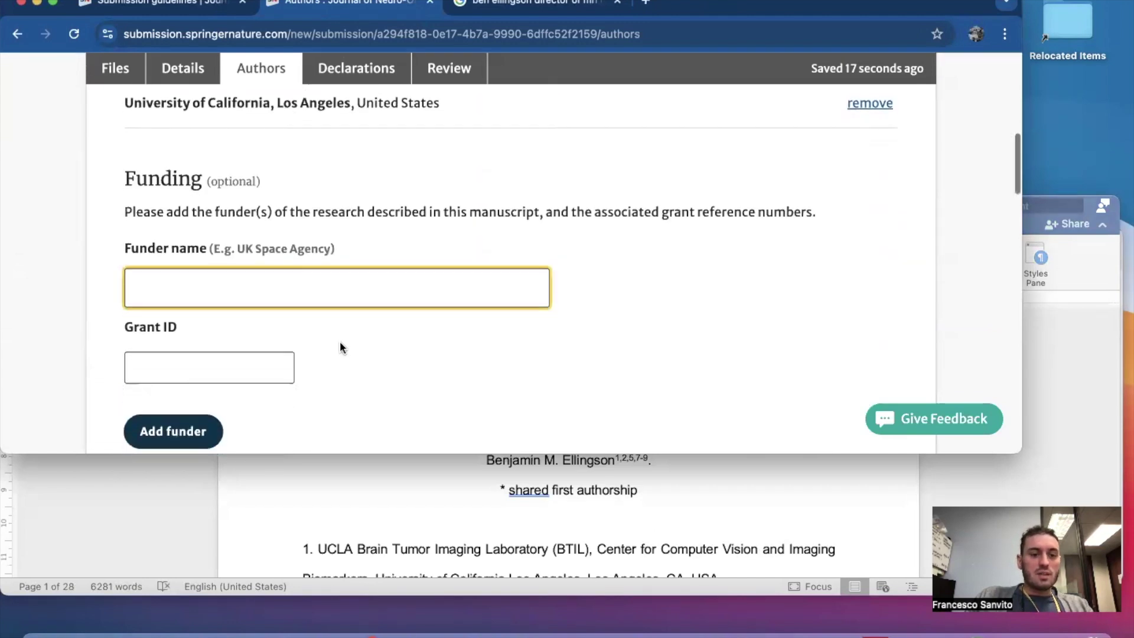
{"action": "scroll", "coordinate": [341, 346], "scroll_direction": "down", "scroll_amount": 2}
{"action": "scroll", "coordinate": [339, 341], "scroll_direction": "up", "scroll_amount": 1}
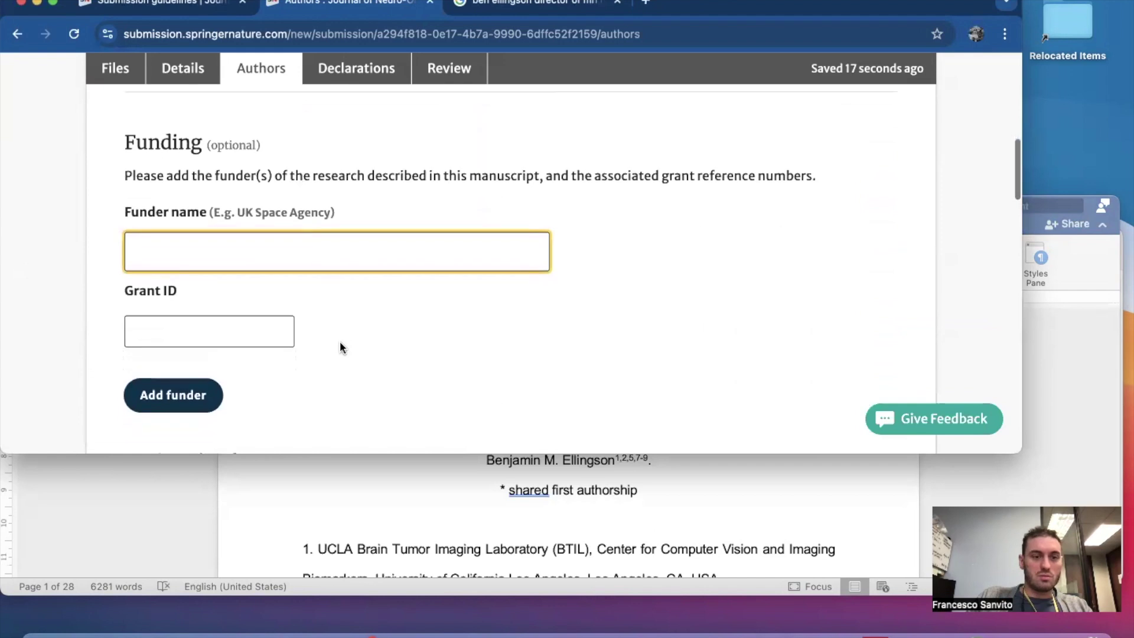
{"action": "left_click", "coordinate": [391, 515]}
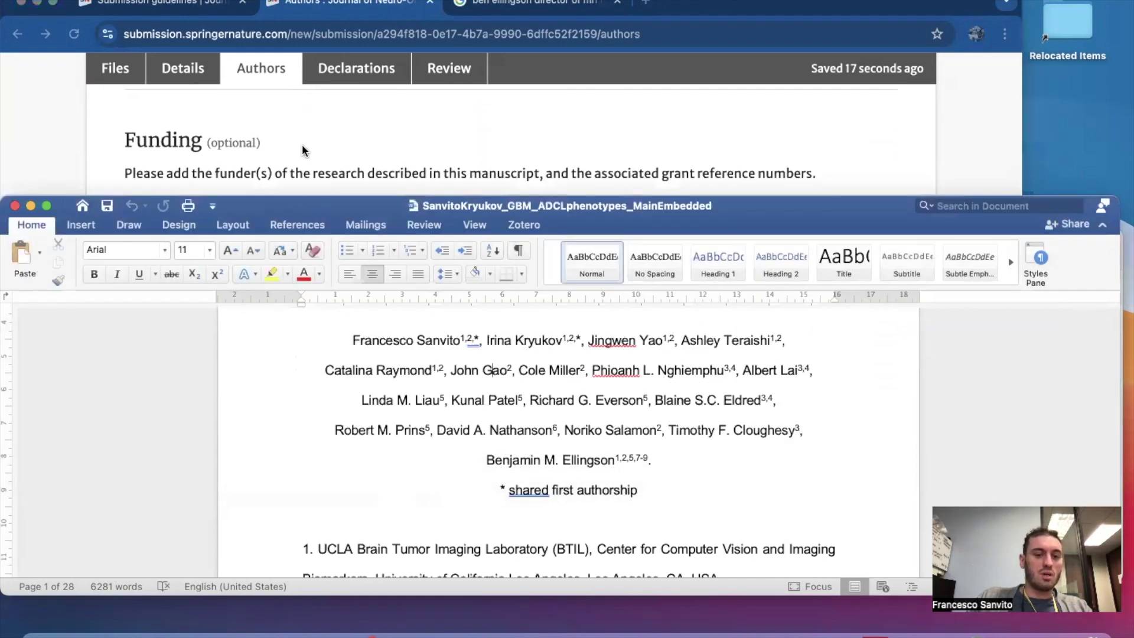
Copy grant number R01CA270027 from the manuscript's Funding paragraph in Word.
{"action": "scroll", "coordinate": [451, 530], "scroll_direction": "down", "scroll_amount": 20}
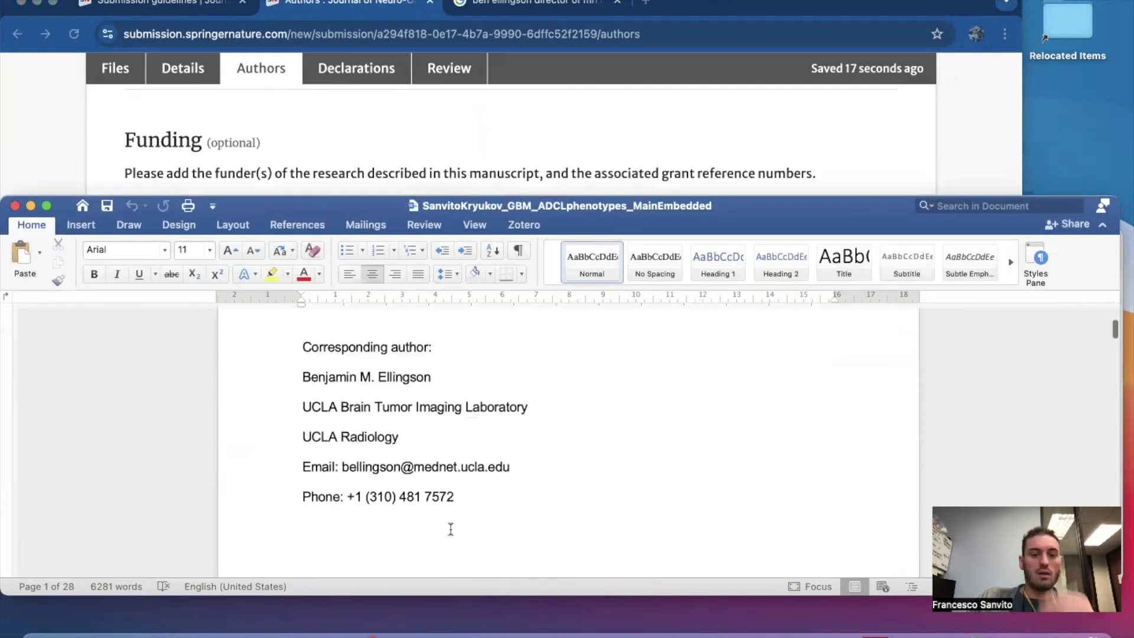
{"action": "scroll", "coordinate": [451, 529], "scroll_direction": "down", "scroll_amount": 20}
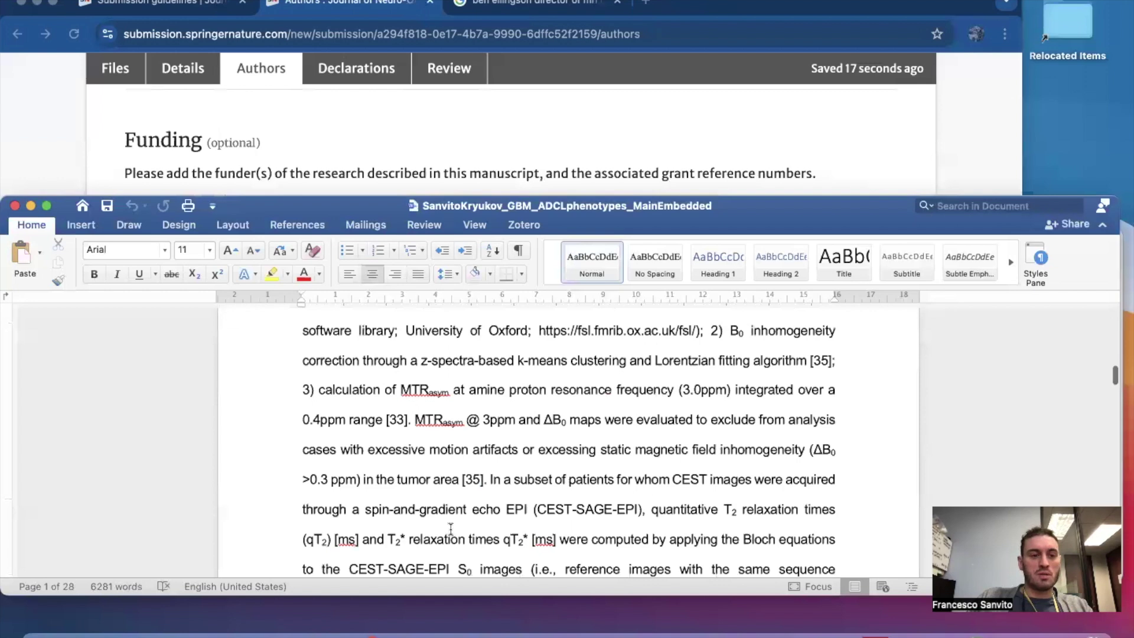
{"action": "scroll", "coordinate": [451, 533], "scroll_direction": "down", "scroll_amount": 20}
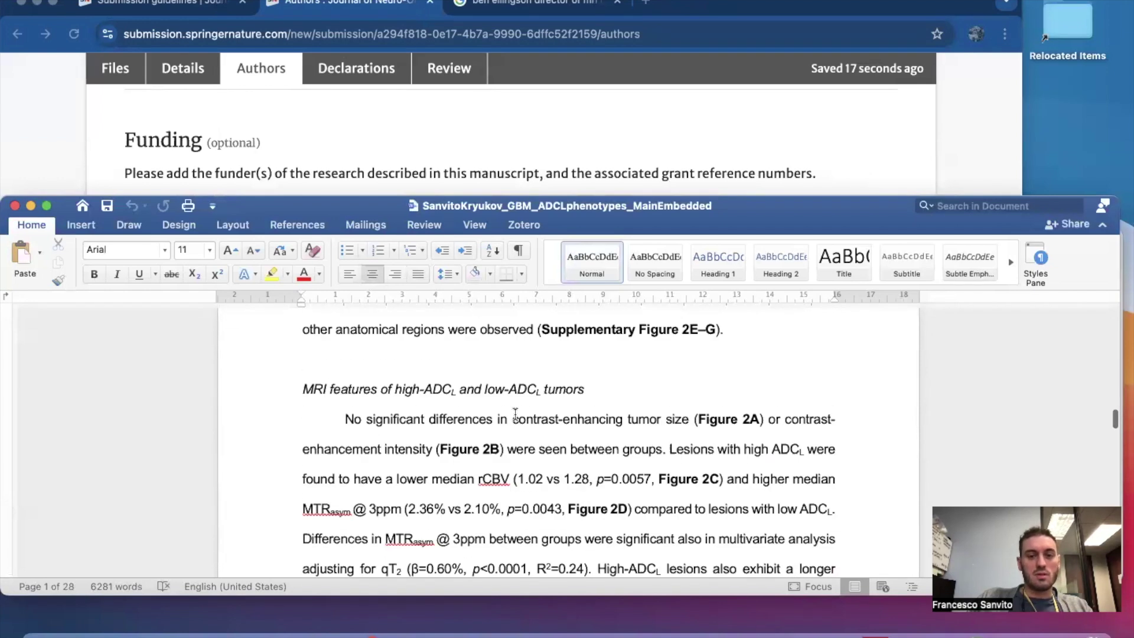
{"action": "scroll", "coordinate": [515, 414], "scroll_direction": "down", "scroll_amount": 20}
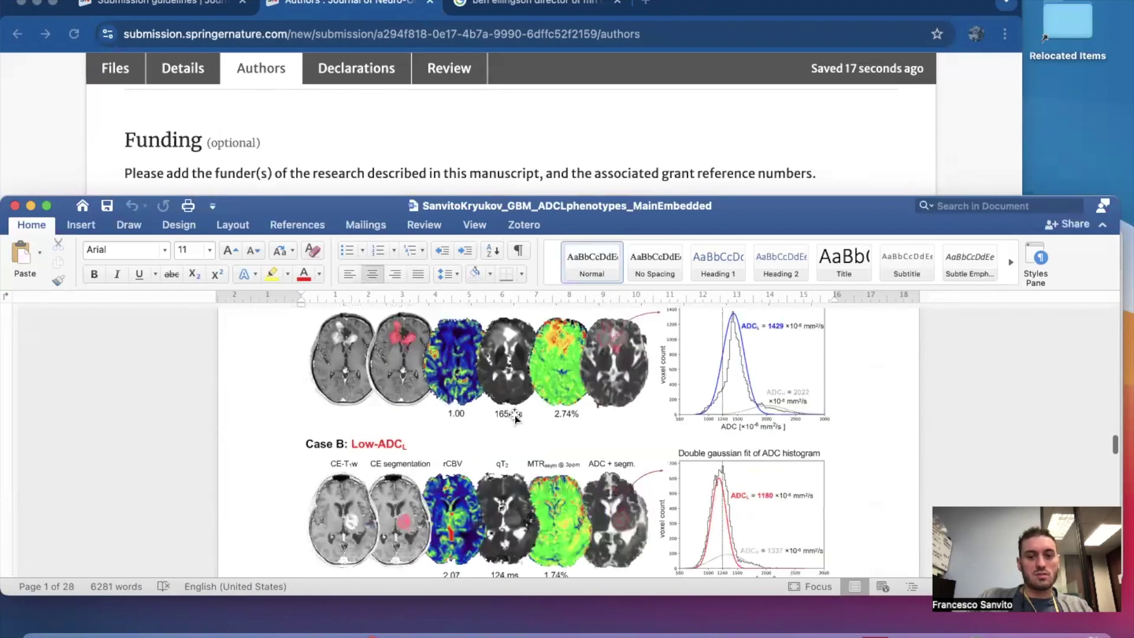
{"action": "scroll", "coordinate": [515, 414], "scroll_direction": "down", "scroll_amount": 20}
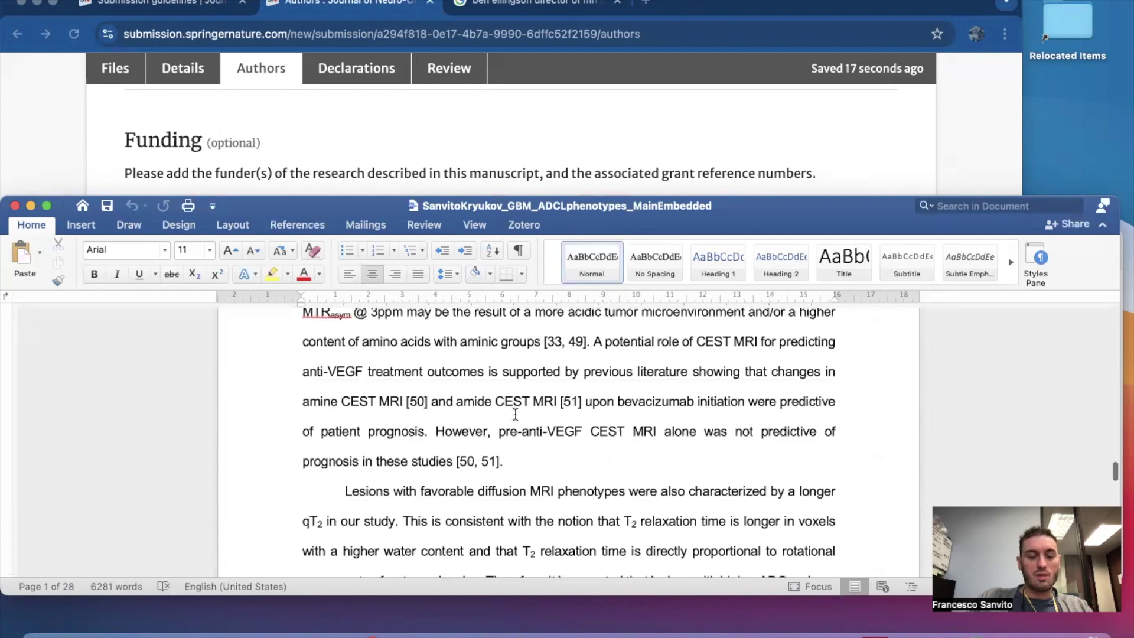
{"action": "scroll", "coordinate": [515, 414], "scroll_direction": "down", "scroll_amount": 20}
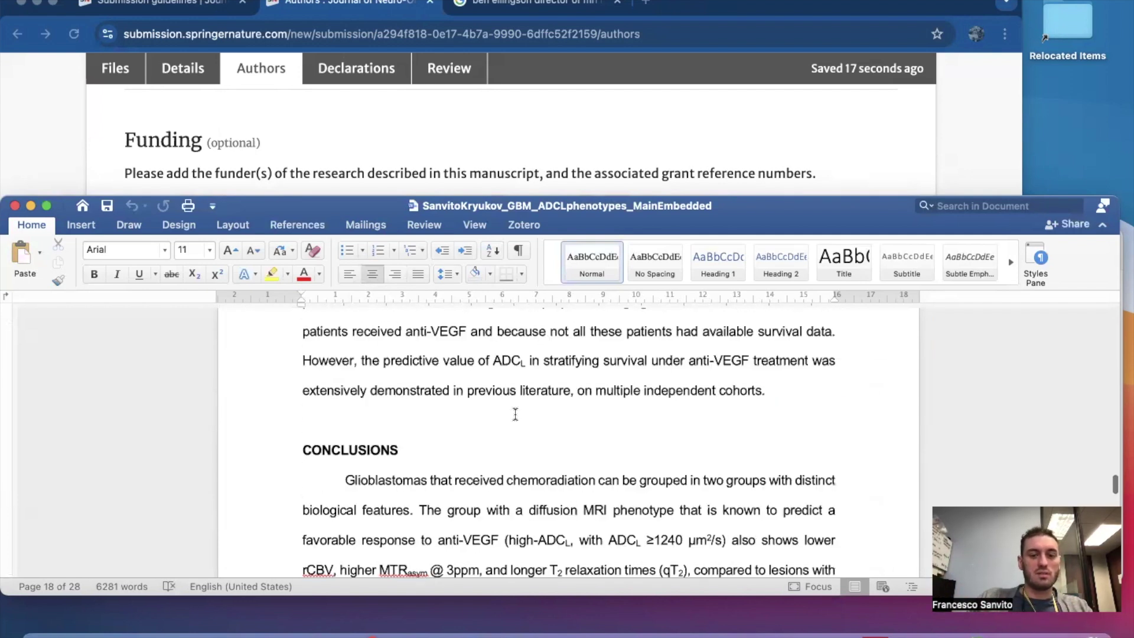
{"action": "scroll", "coordinate": [515, 414], "scroll_direction": "down", "scroll_amount": 20}
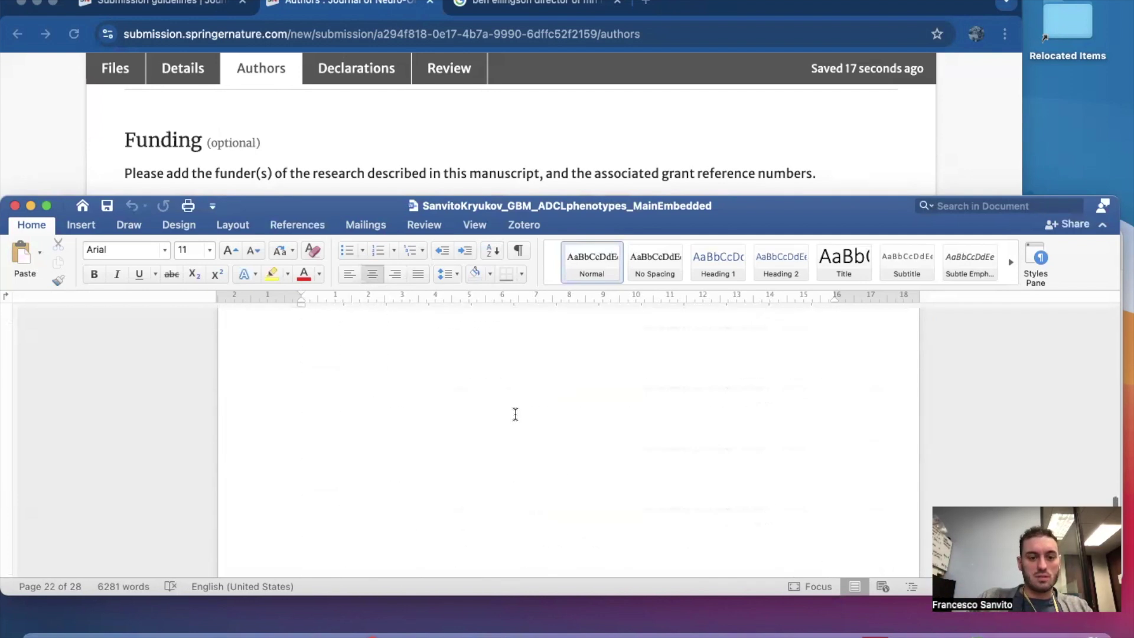
{"action": "scroll", "coordinate": [515, 414], "scroll_direction": "up", "scroll_amount": 20}
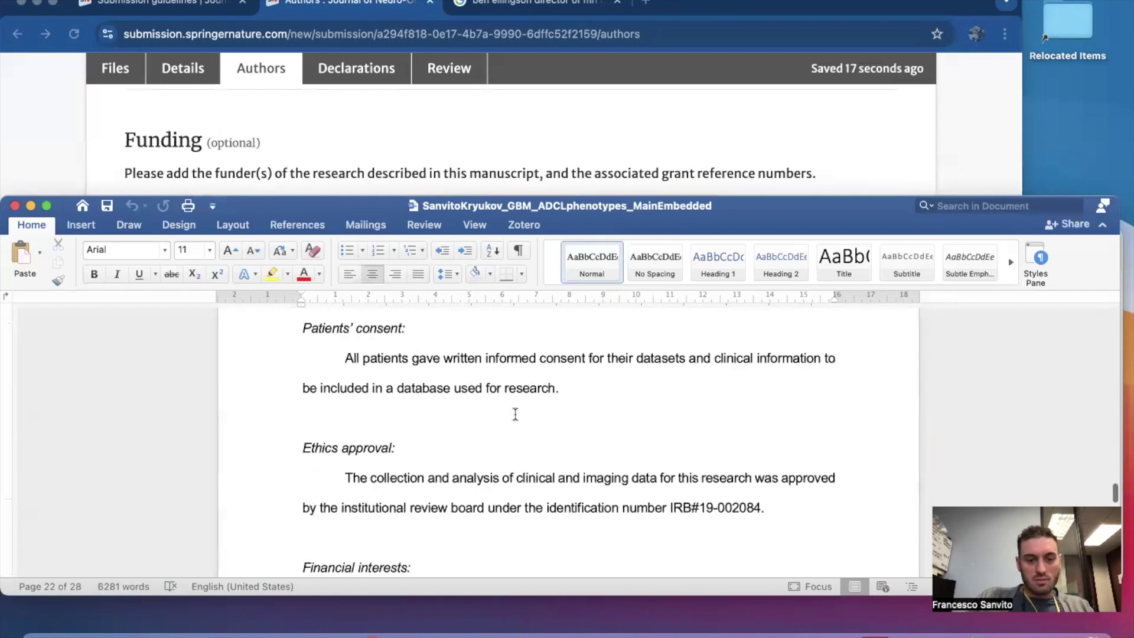
{"action": "scroll", "coordinate": [515, 414], "scroll_direction": "up", "scroll_amount": 5}
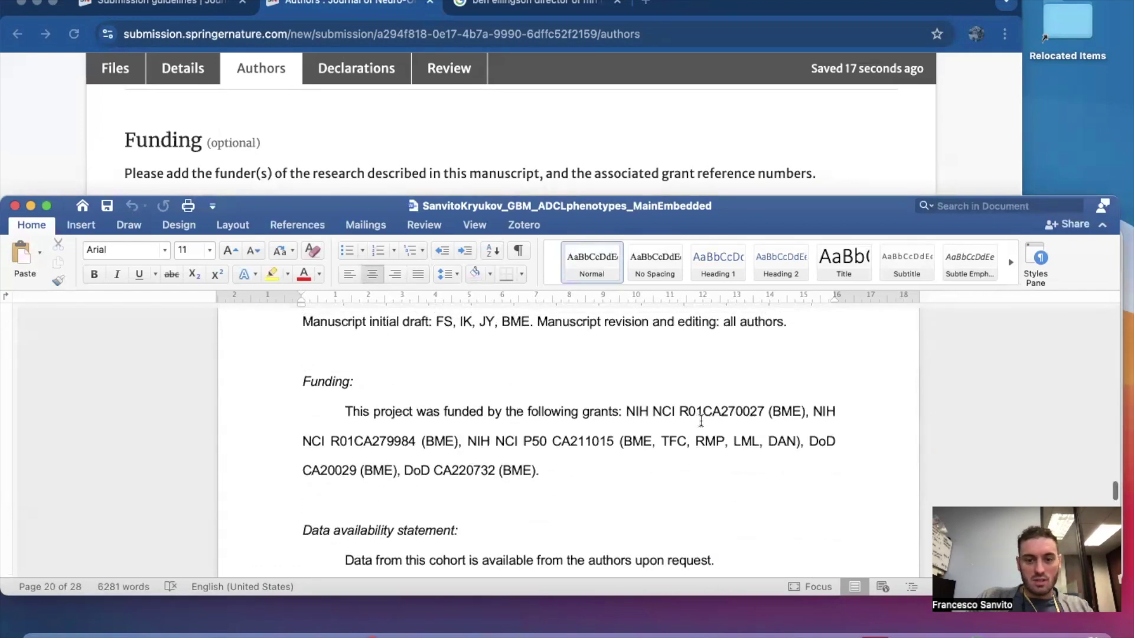
{"action": "left_click_drag", "start_coordinate": [679, 410], "coordinate": [763, 408]}
{"action": "key", "text": "super+c"}
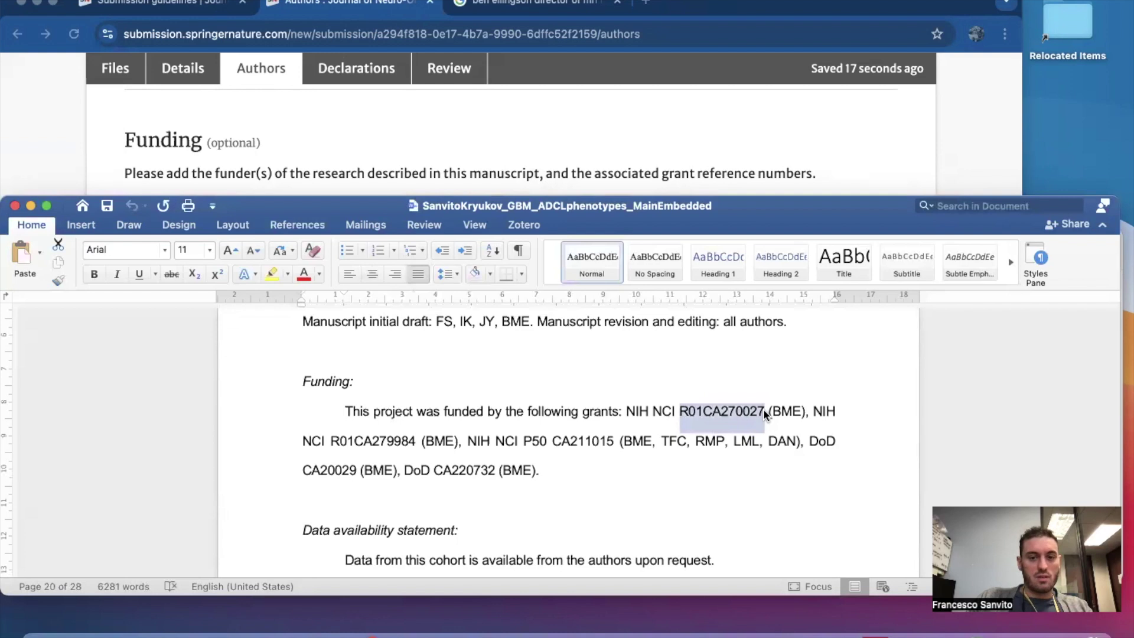
{"action": "left_click", "coordinate": [617, 158]}
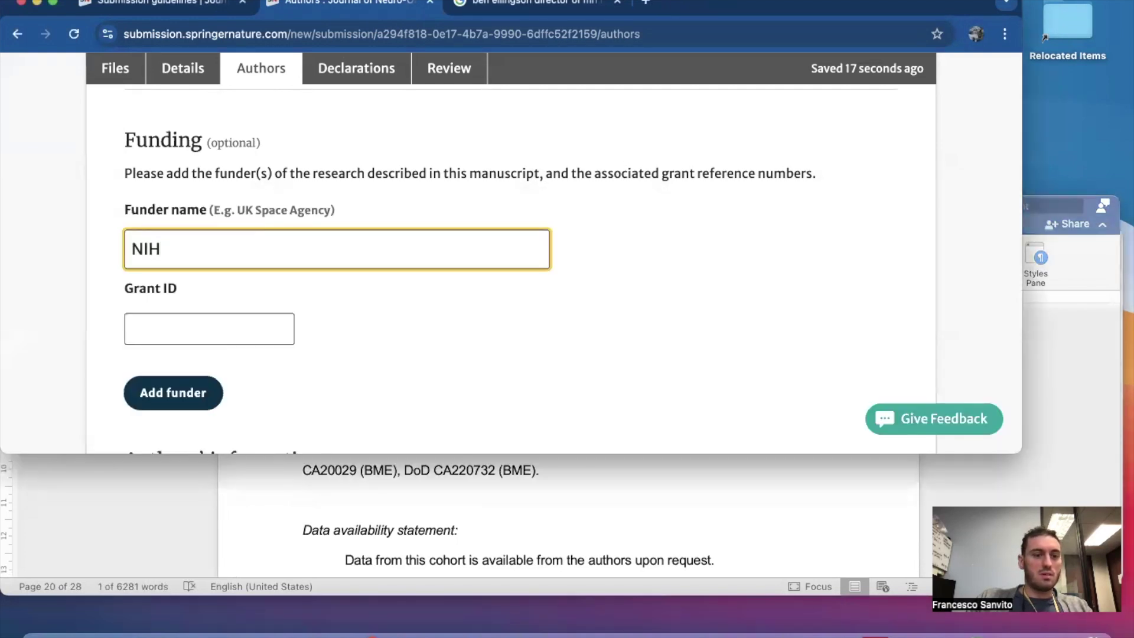
Add National Institutes of Health as a funder with pasted grant ID R01CA270027.
{"action": "type", "text": "National Institu"}
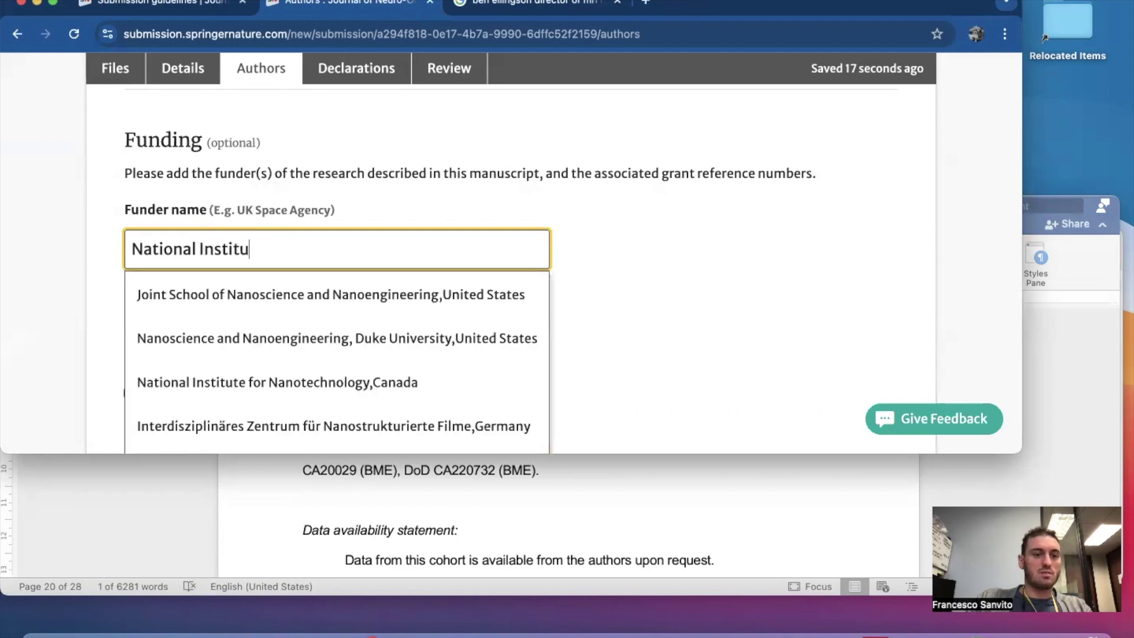
{"action": "type", "text": "te"}
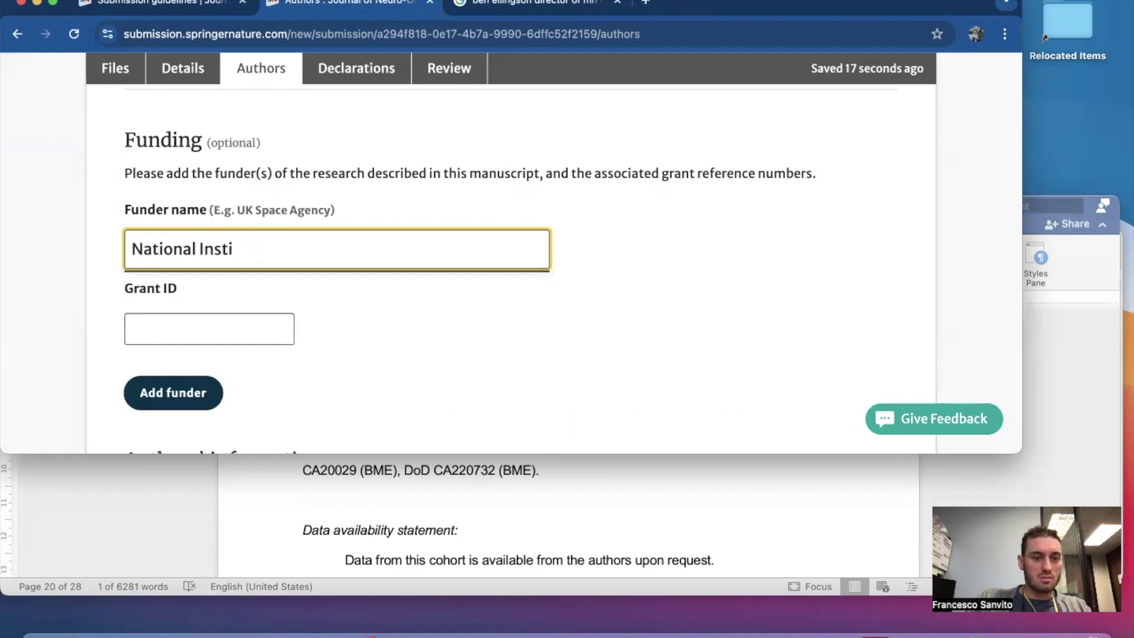
{"action": "key", "text": "BackSpace"}
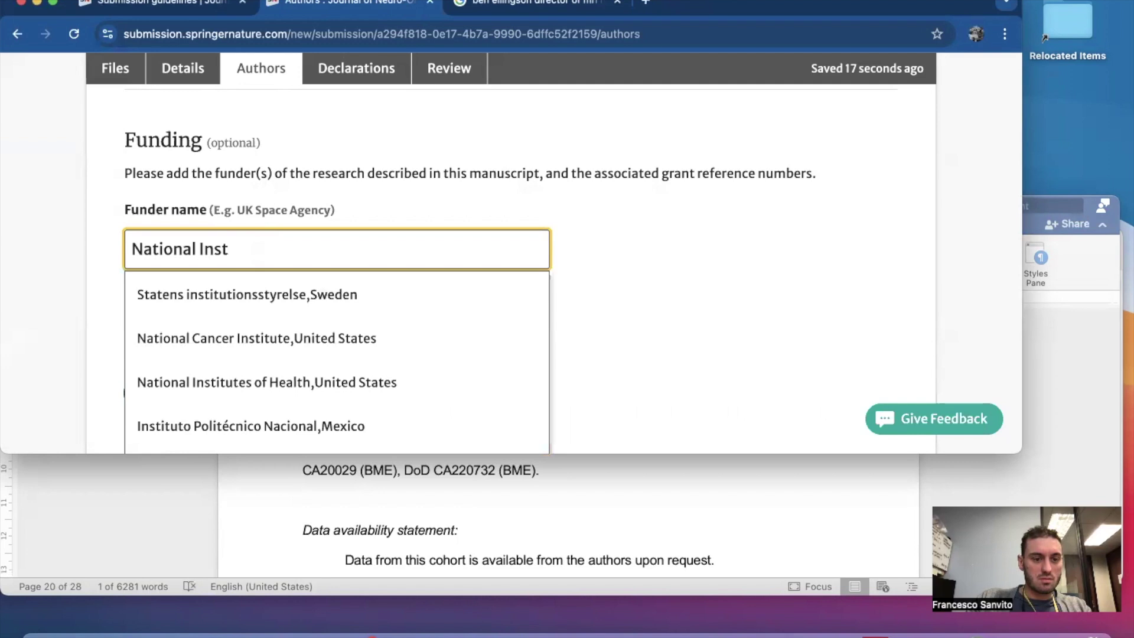
{"action": "left_click", "coordinate": [205, 383]}
{"action": "left_click", "coordinate": [189, 331]}
{"action": "key", "text": "super+v"}
{"action": "left_click", "coordinate": [183, 398]}
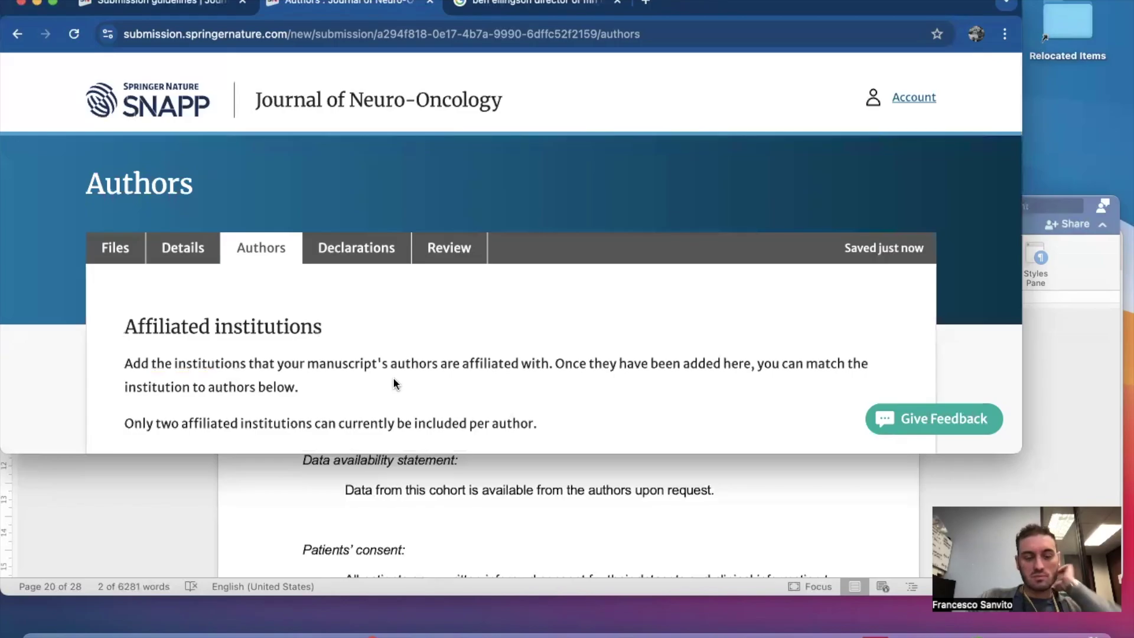
Glance at the Word manuscript, then scroll the form to Author 1's details.
{"action": "scroll", "coordinate": [392, 376], "scroll_direction": "down", "scroll_amount": 10}
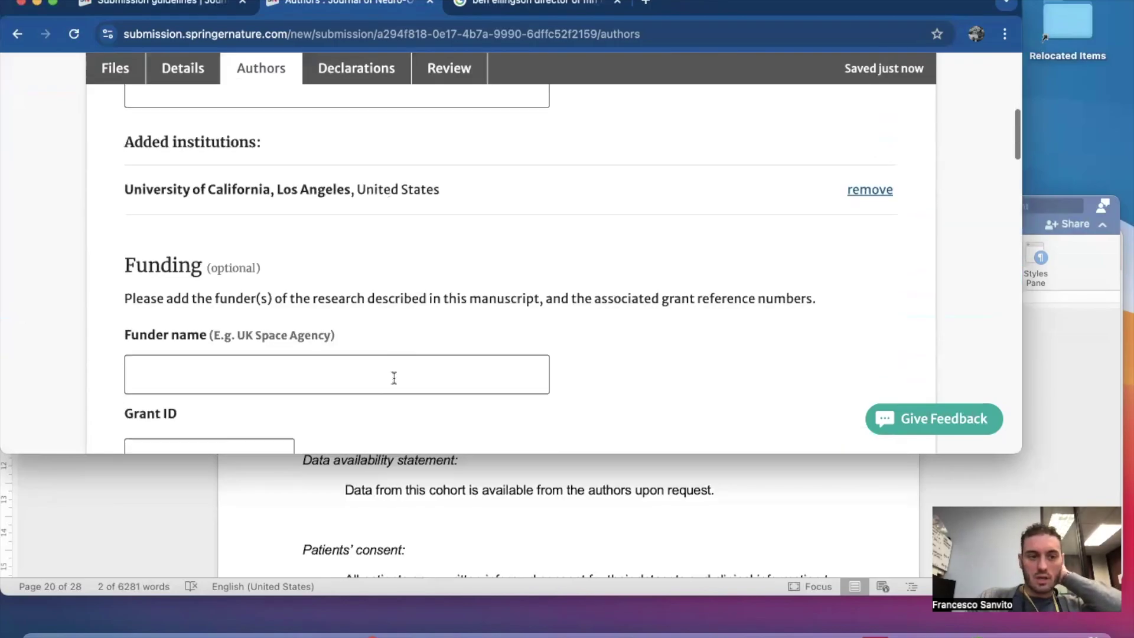
{"action": "left_click", "coordinate": [587, 477]}
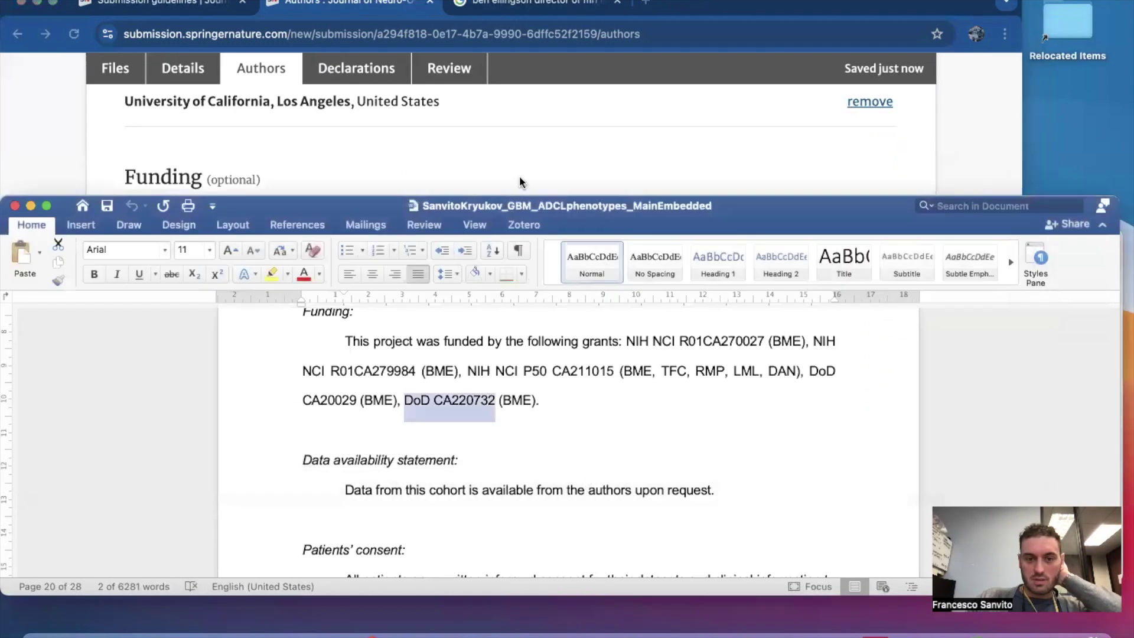
{"action": "left_click", "coordinate": [522, 116]}
{"action": "scroll", "coordinate": [338, 228], "scroll_direction": "up", "scroll_amount": 3}
{"action": "scroll", "coordinate": [338, 228], "scroll_direction": "down", "scroll_amount": 3}
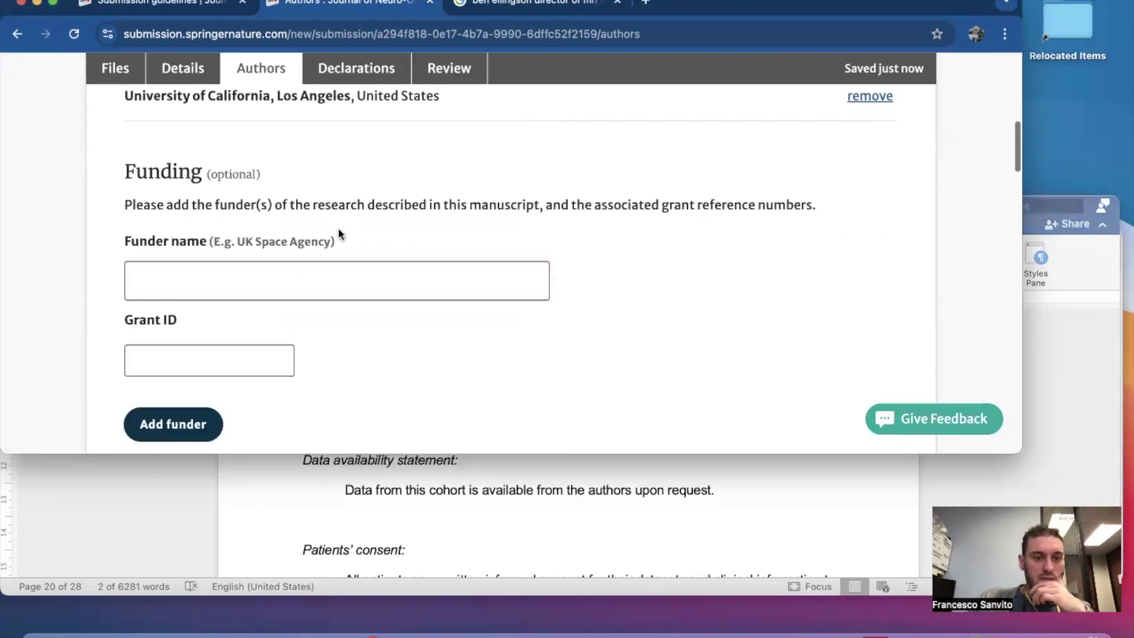
{"action": "scroll", "coordinate": [338, 228], "scroll_direction": "down", "scroll_amount": 2}
{"action": "scroll", "coordinate": [338, 231], "scroll_direction": "down", "scroll_amount": 8}
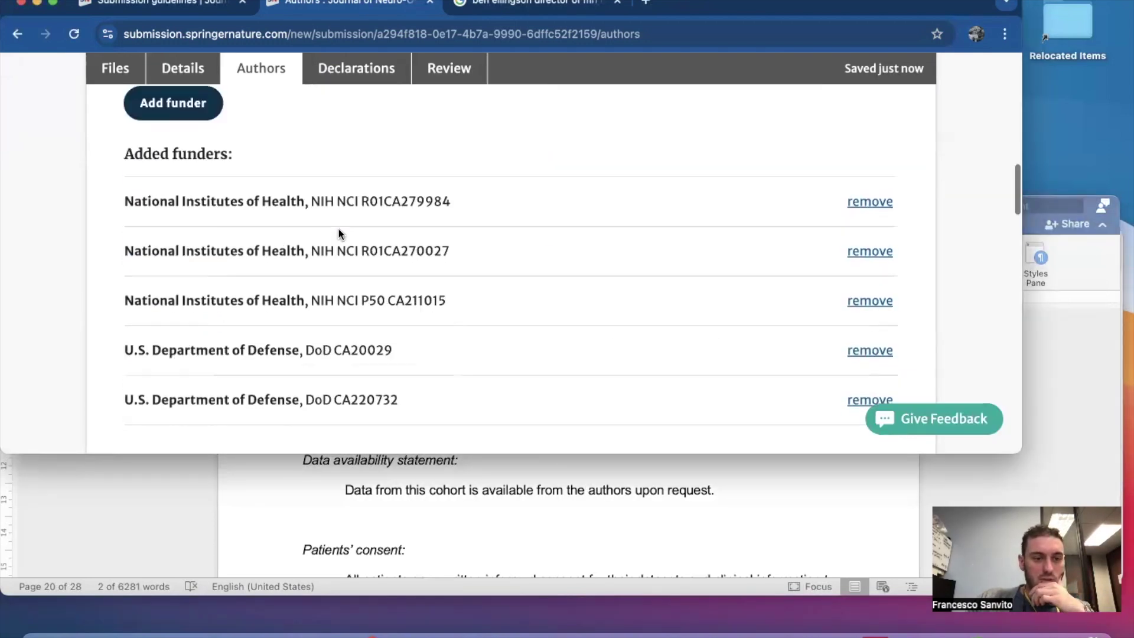
{"action": "scroll", "coordinate": [338, 228], "scroll_direction": "down", "scroll_amount": 12}
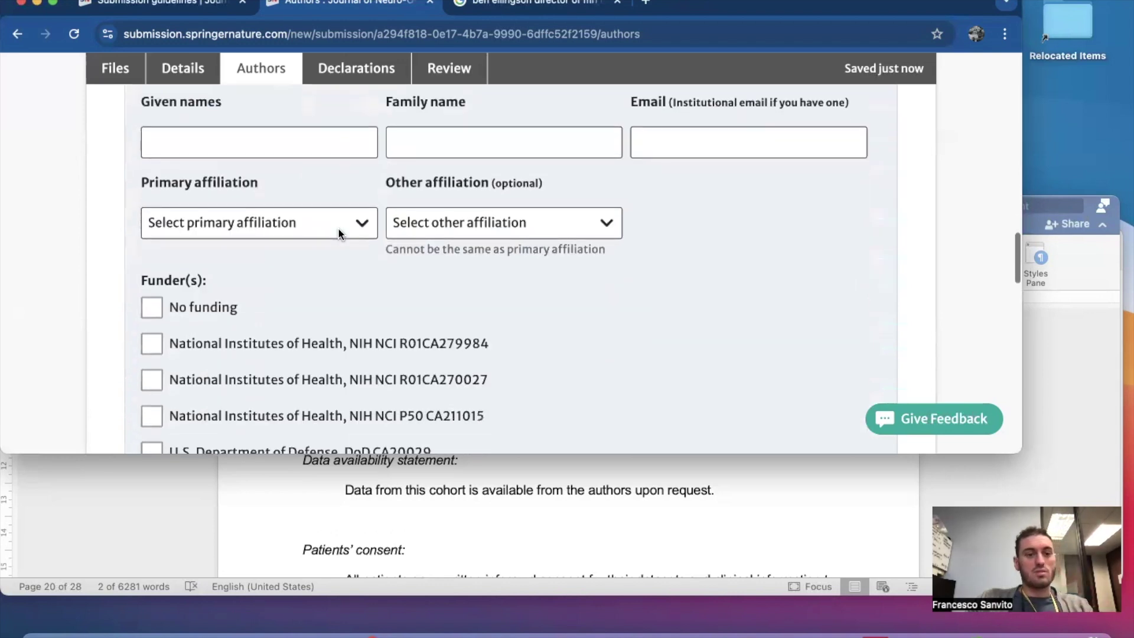
{"action": "scroll", "coordinate": [338, 228], "scroll_direction": "up", "scroll_amount": 7}
{"action": "scroll", "coordinate": [339, 232], "scroll_direction": "down", "scroll_amount": 2}
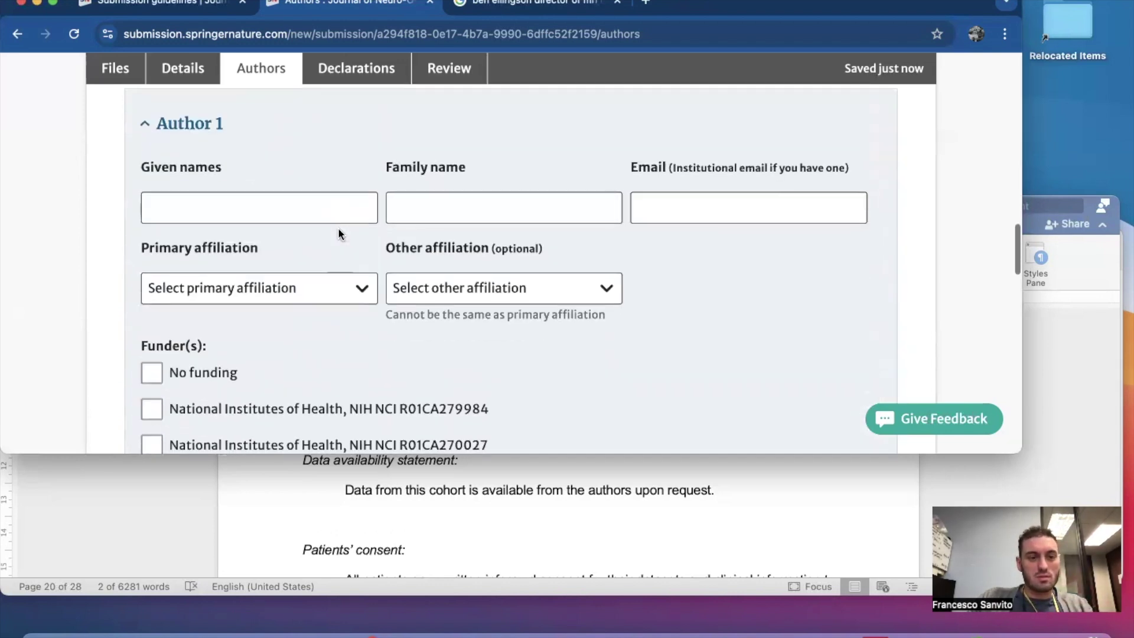
Enter Author 1's given names, family name and e-mail, with UCLA as primary affiliation.
{"action": "left_click", "coordinate": [233, 206]}
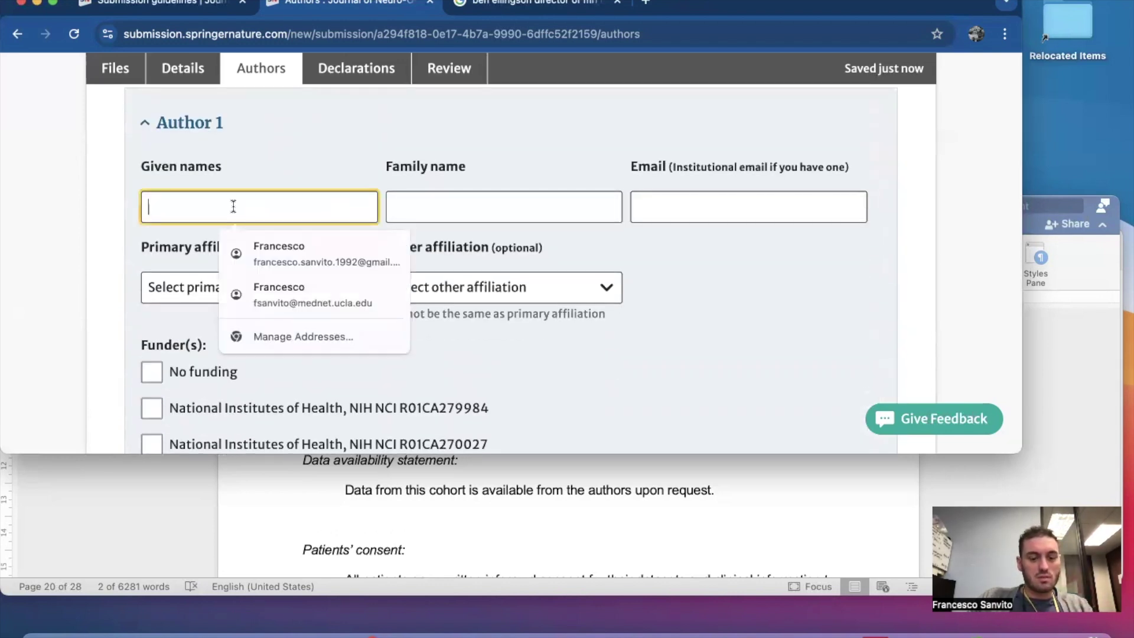
{"action": "key", "text": "Tab"}
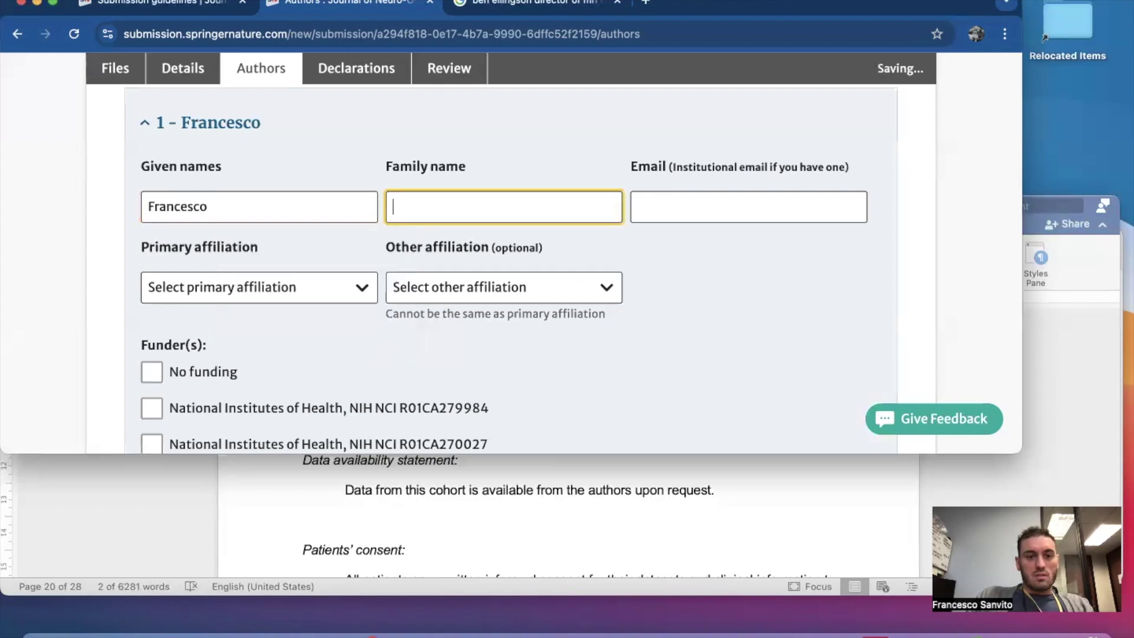
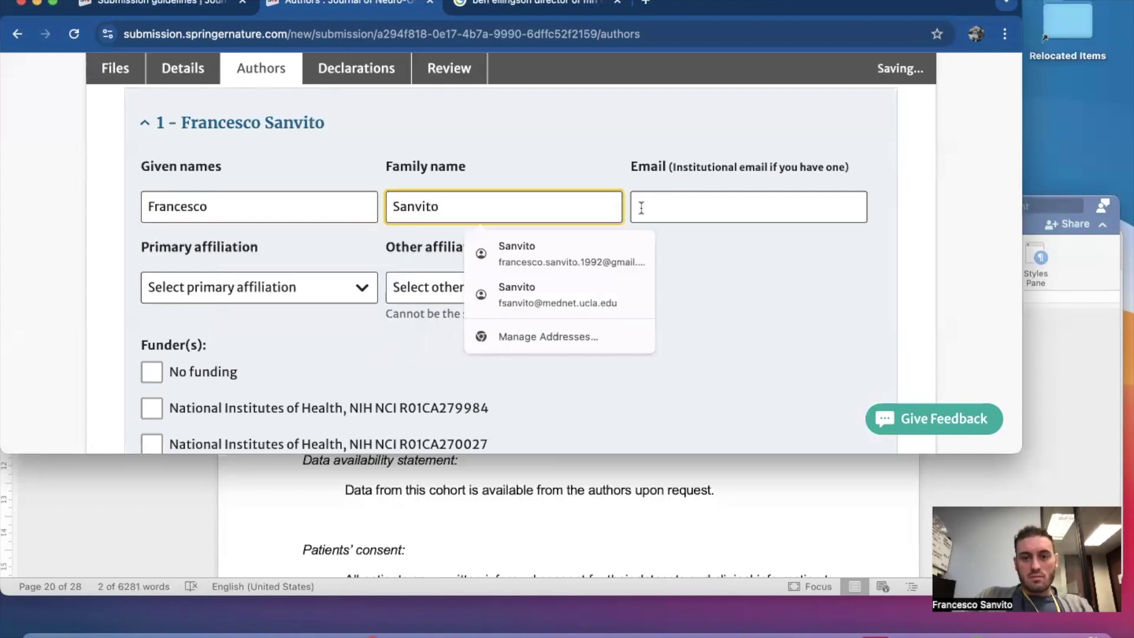
{"action": "left_click", "coordinate": [641, 207]}
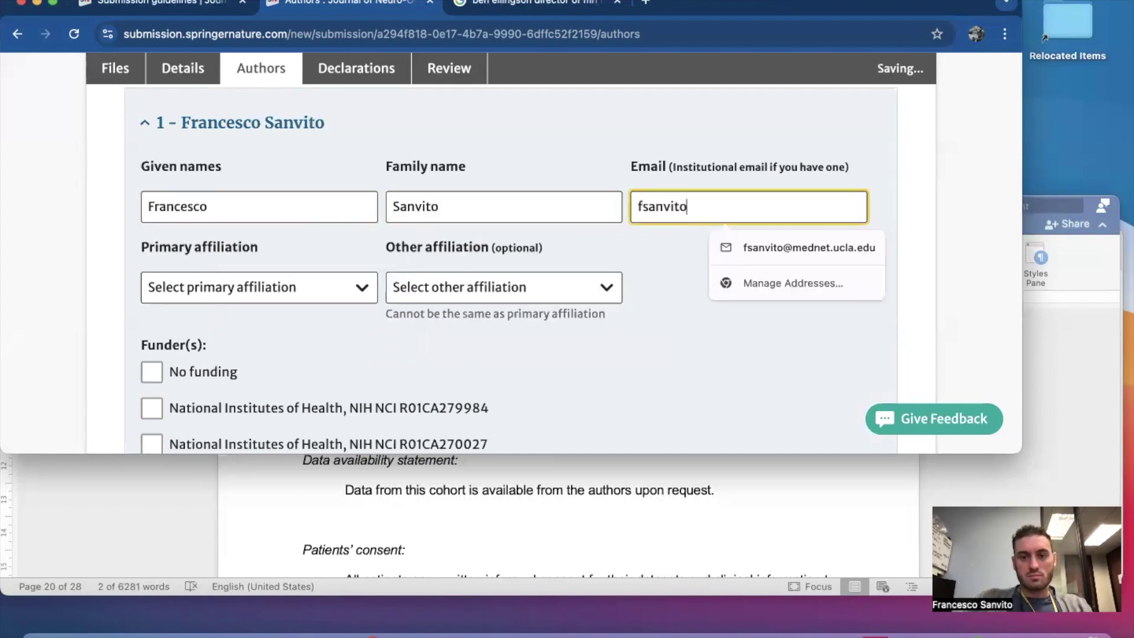
{"action": "left_click", "coordinate": [834, 246]}
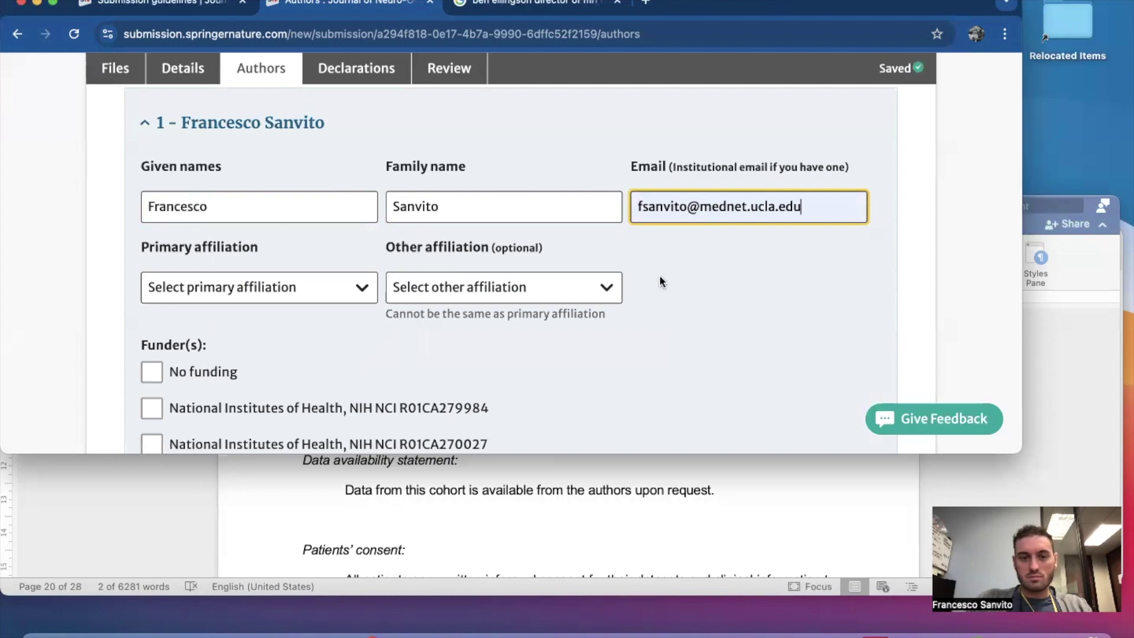
{"action": "left_click", "coordinate": [262, 288]}
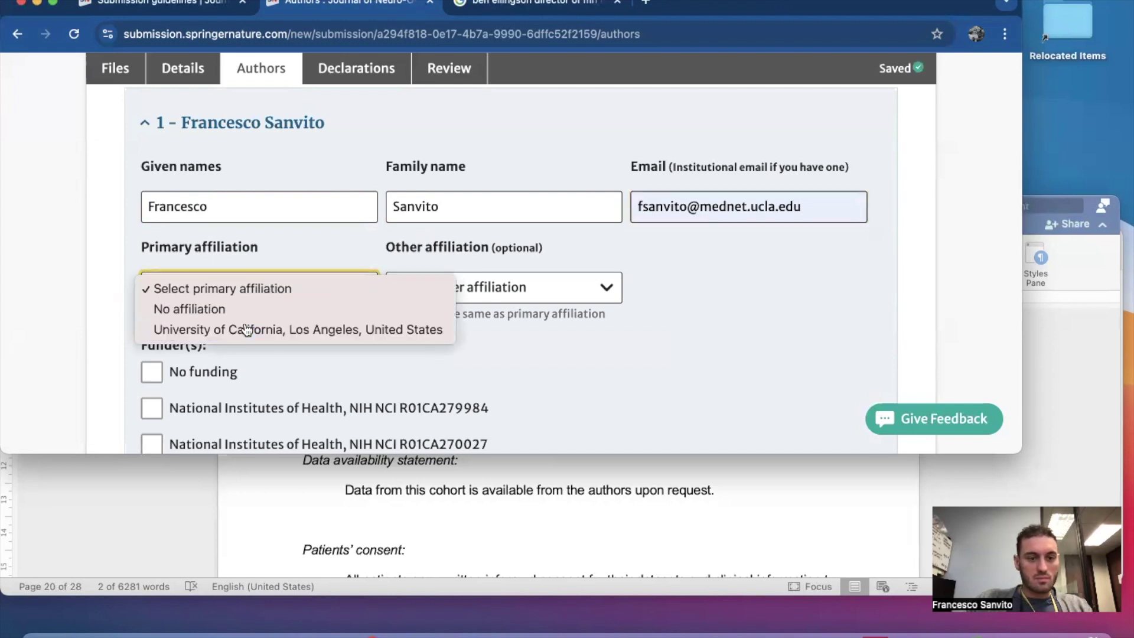
{"action": "left_click", "coordinate": [246, 329]}
Add another author form and mark Author 1 as having no funding.
{"action": "scroll", "coordinate": [247, 329], "scroll_direction": "down", "scroll_amount": 5}
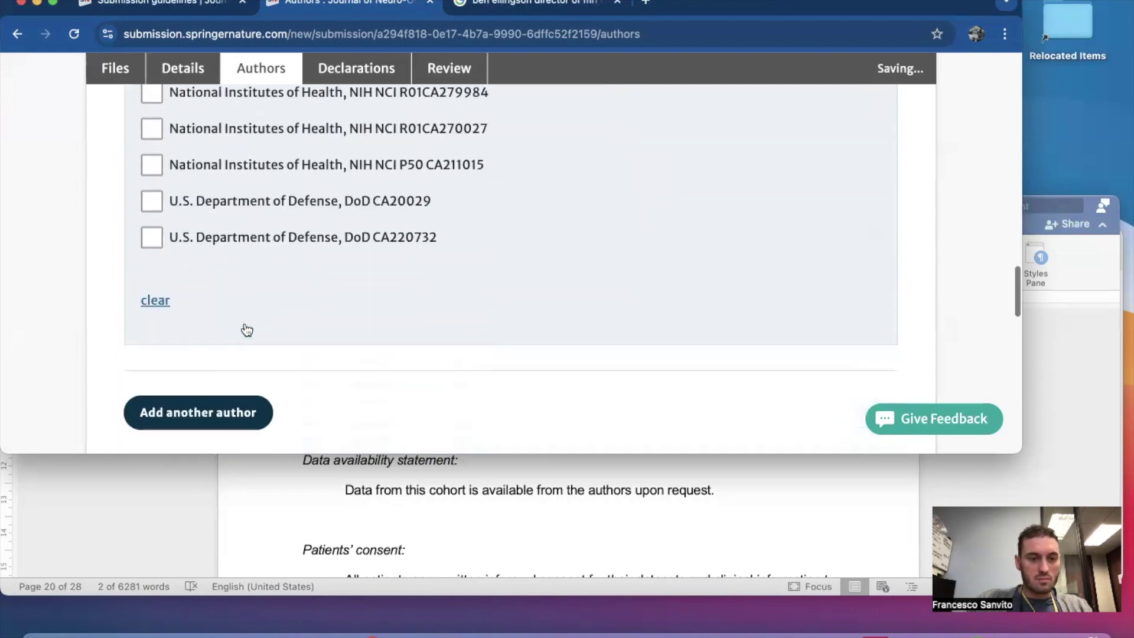
{"action": "left_click", "coordinate": [219, 413]}
{"action": "scroll", "coordinate": [479, 330], "scroll_direction": "down", "scroll_amount": 8}
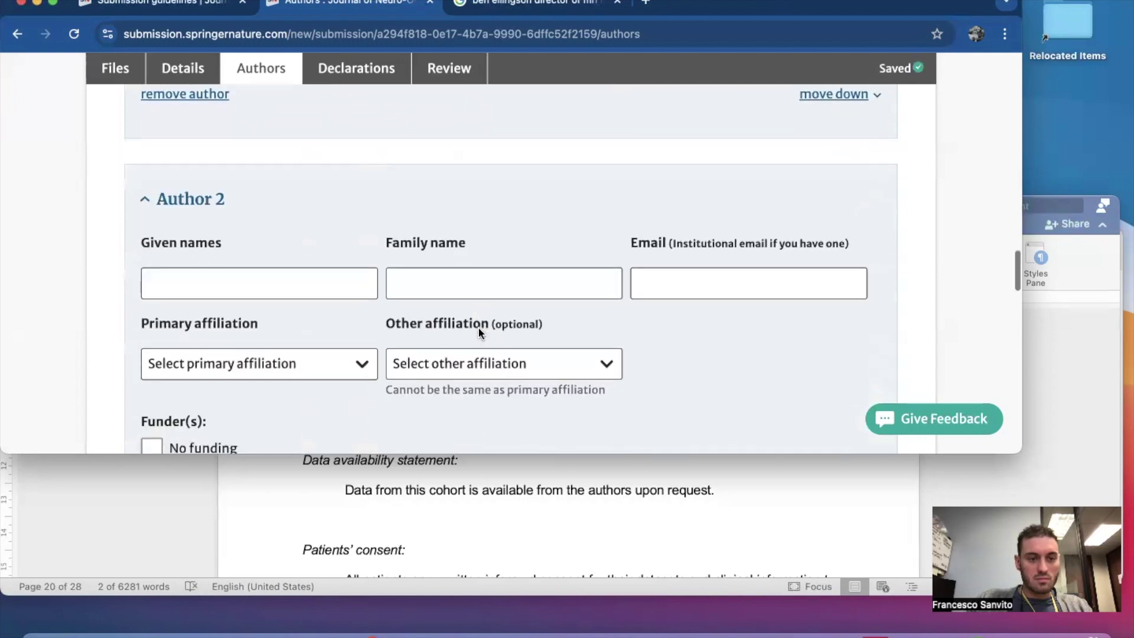
{"action": "scroll", "coordinate": [480, 333], "scroll_direction": "up", "scroll_amount": 6}
{"action": "scroll", "coordinate": [467, 332], "scroll_direction": "down", "scroll_amount": 3}
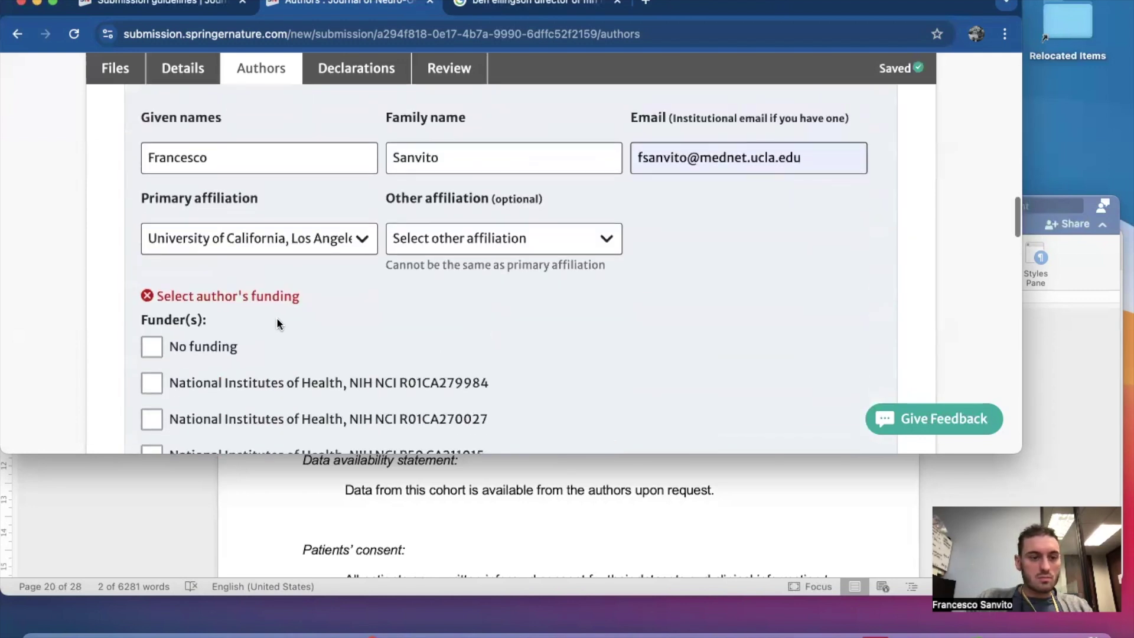
{"action": "scroll", "coordinate": [260, 316], "scroll_direction": "down", "scroll_amount": 2}
{"action": "left_click", "coordinate": [151, 246]}
{"action": "scroll", "coordinate": [314, 275], "scroll_direction": "down", "scroll_amount": 5}
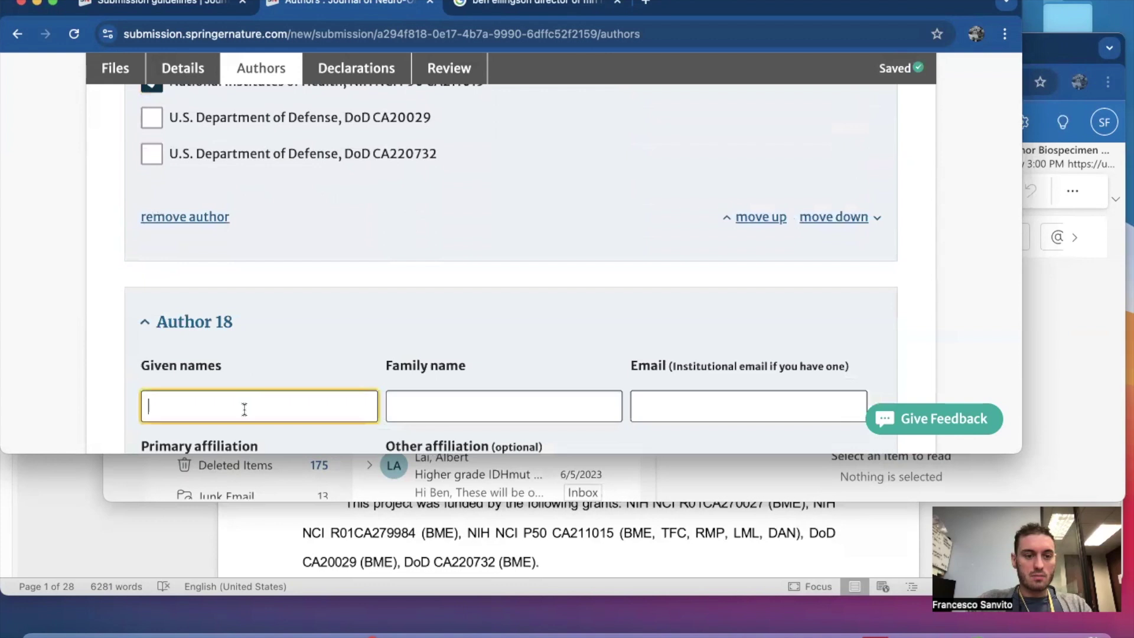
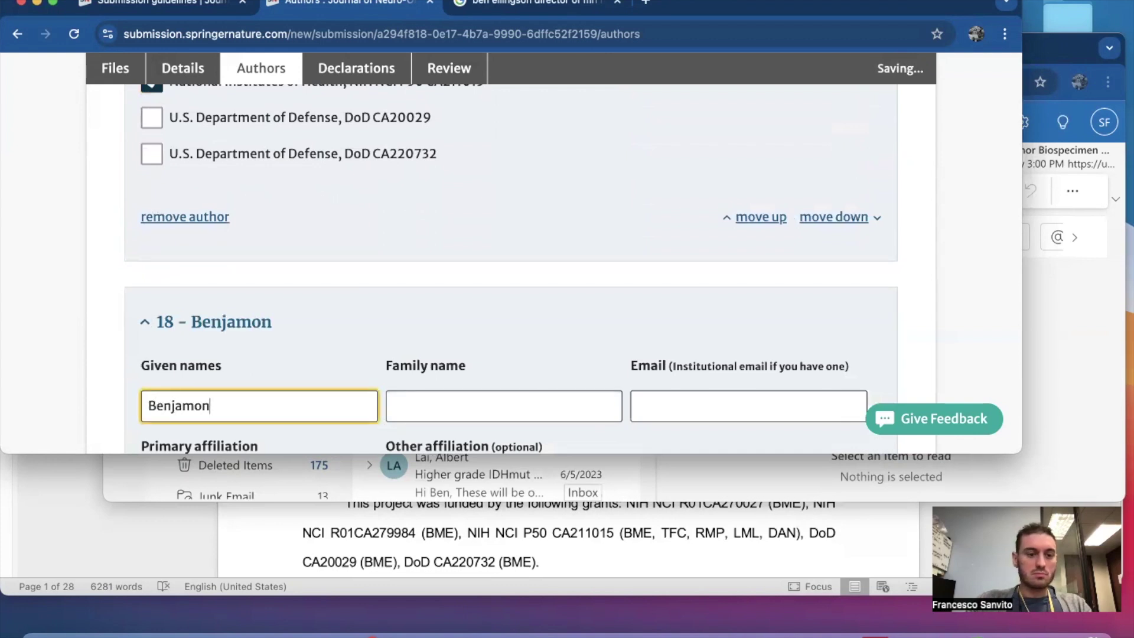
Enter Author 18's given names, family name and e-mail, with UCLA as primary affiliation.
{"action": "scroll", "coordinate": [278, 400], "scroll_direction": "down", "scroll_amount": 5}
{"action": "left_click", "coordinate": [443, 263]}
{"action": "left_click", "coordinate": [808, 248]}
{"action": "scroll", "coordinate": [461, 233], "scroll_direction": "down", "scroll_amount": 2}
{"action": "left_click", "coordinate": [319, 268]}
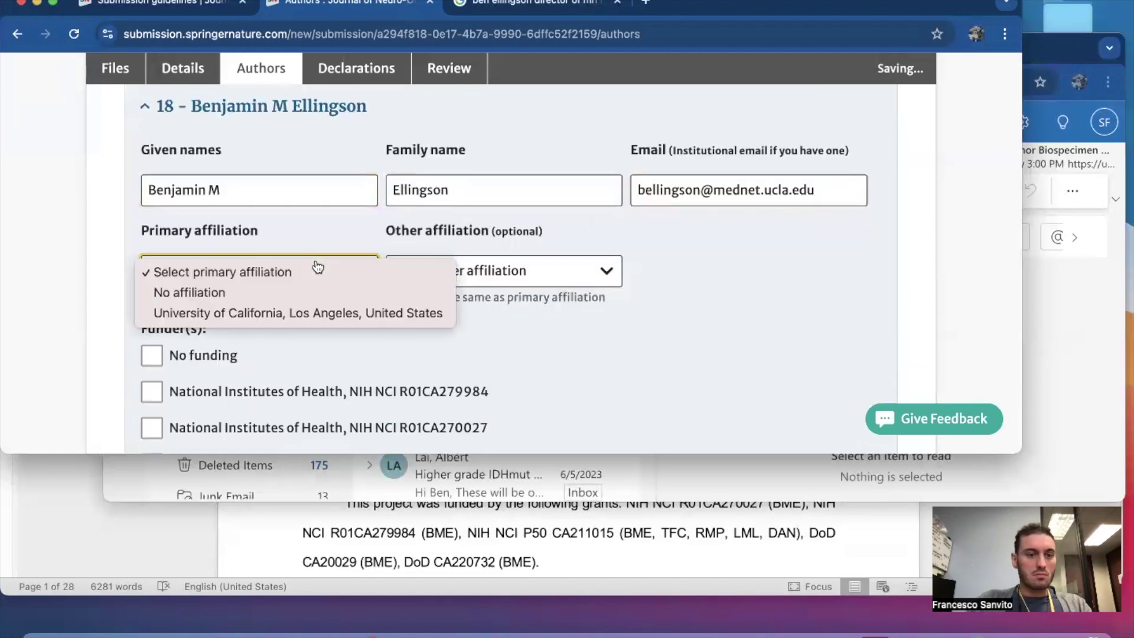
{"action": "left_click", "coordinate": [279, 315]}
Credit Author 18 with grants R01CA279984, R01CA270027, P50 CA211015, DoD CA20029 and CA220732.
{"action": "scroll", "coordinate": [172, 358], "scroll_direction": "down", "scroll_amount": 5}
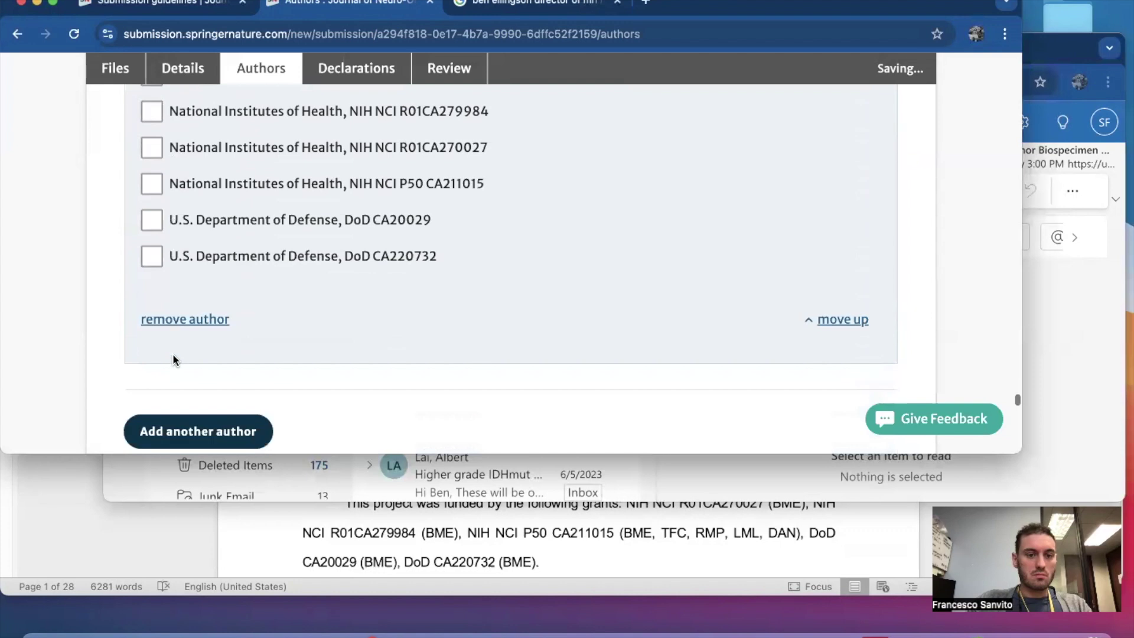
{"action": "scroll", "coordinate": [171, 318], "scroll_direction": "up", "scroll_amount": 2}
{"action": "left_click", "coordinate": [151, 194]}
{"action": "left_click", "coordinate": [152, 231]}
{"action": "left_click", "coordinate": [152, 267]}
{"action": "left_click", "coordinate": [152, 303]}
{"action": "left_click", "coordinate": [151, 339]}
{"action": "scroll", "coordinate": [152, 334], "scroll_direction": "down", "scroll_amount": 5}
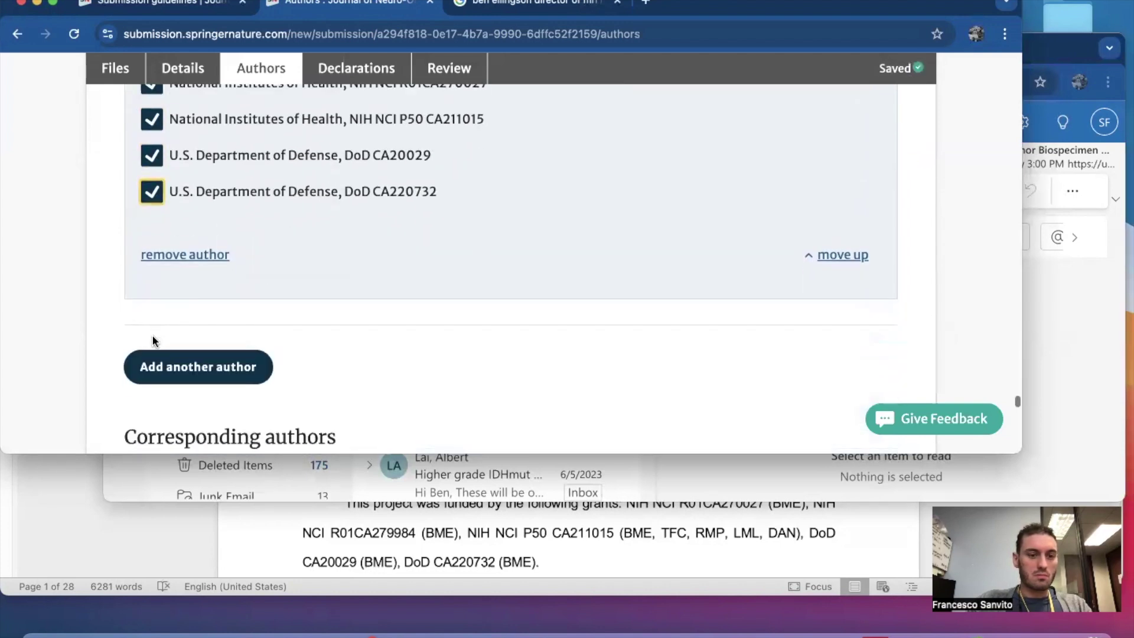
{"action": "scroll", "coordinate": [295, 388], "scroll_direction": "down", "scroll_amount": 5}
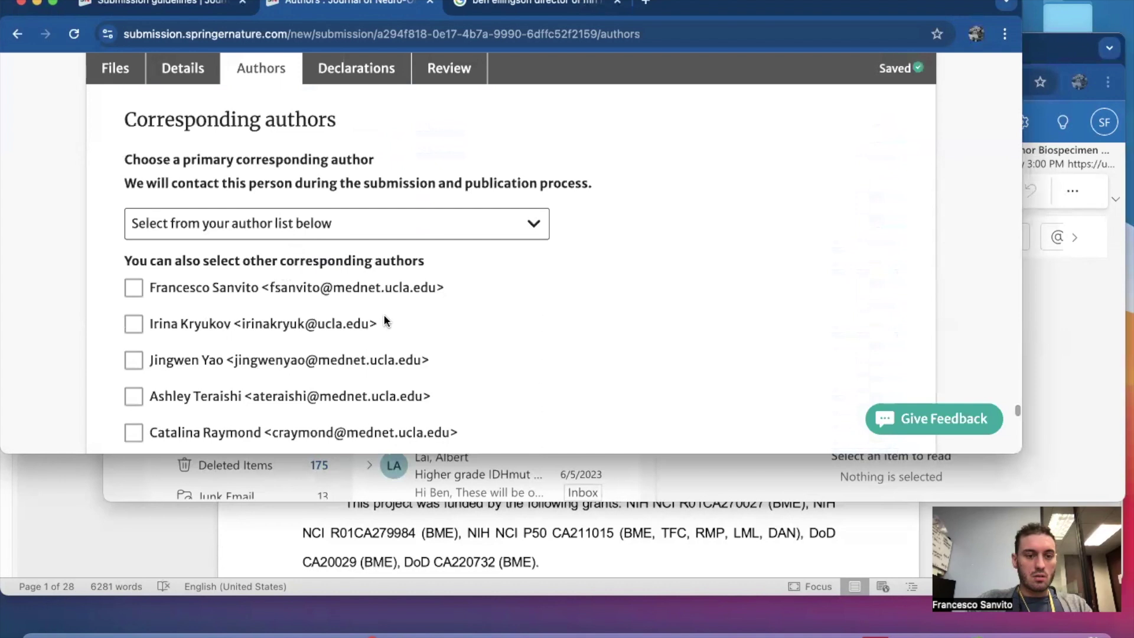
Tick the first author as an additional corresponding author.
{"action": "scroll", "coordinate": [385, 320], "scroll_direction": "down", "scroll_amount": 10}
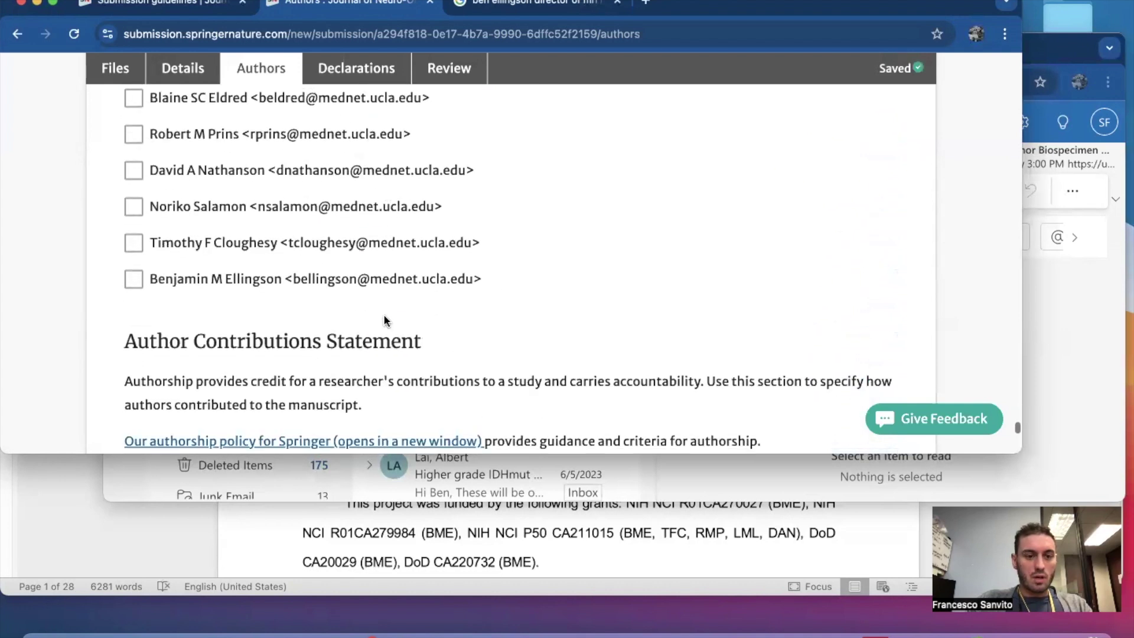
{"action": "scroll", "coordinate": [385, 321], "scroll_direction": "down", "scroll_amount": 3}
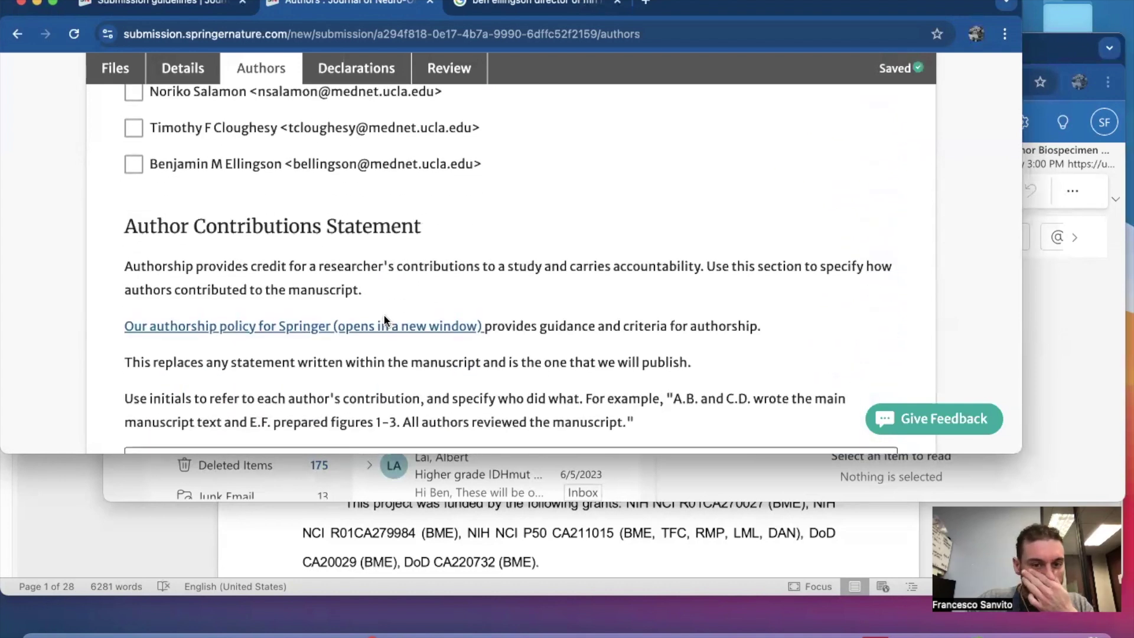
{"action": "scroll", "coordinate": [384, 321], "scroll_direction": "down", "scroll_amount": 2}
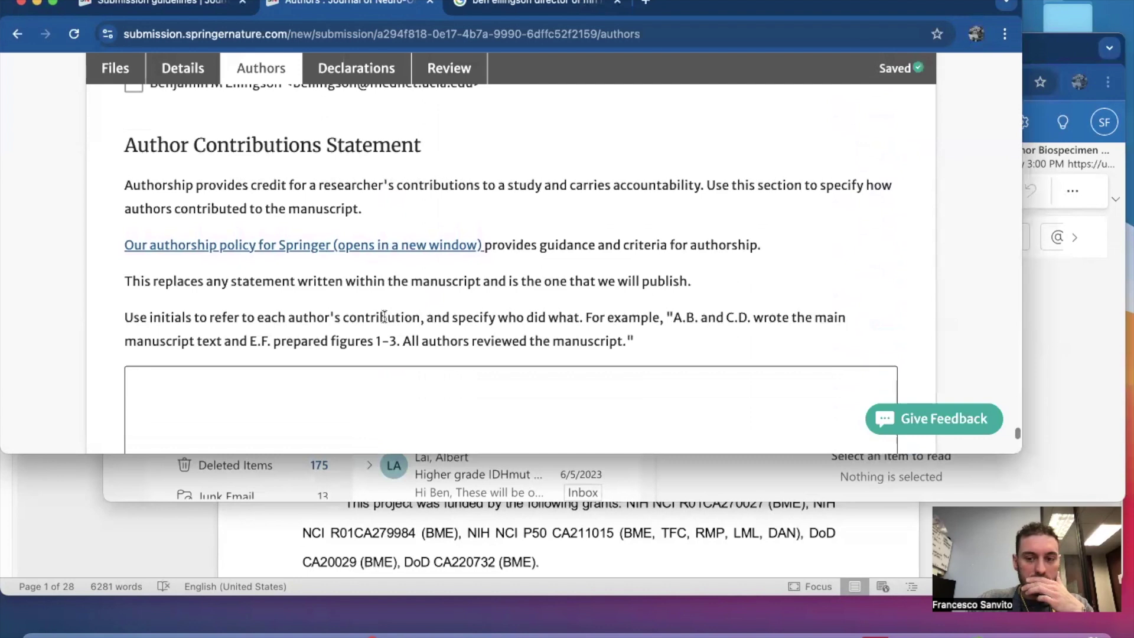
{"action": "scroll", "coordinate": [384, 319], "scroll_direction": "up", "scroll_amount": 18}
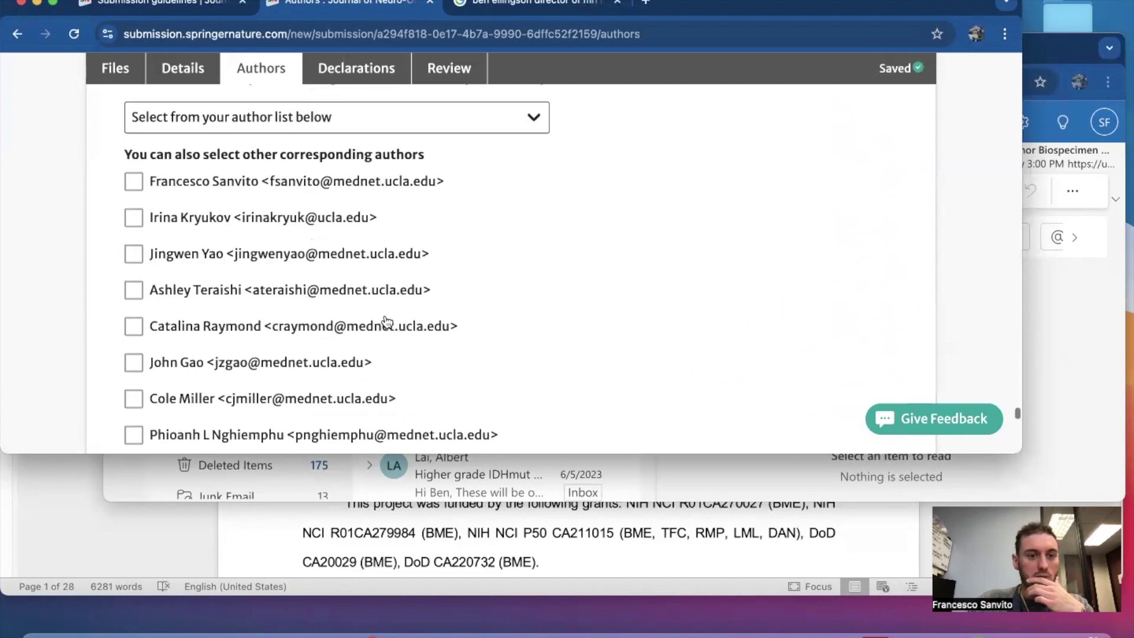
{"action": "left_click", "coordinate": [133, 206]}
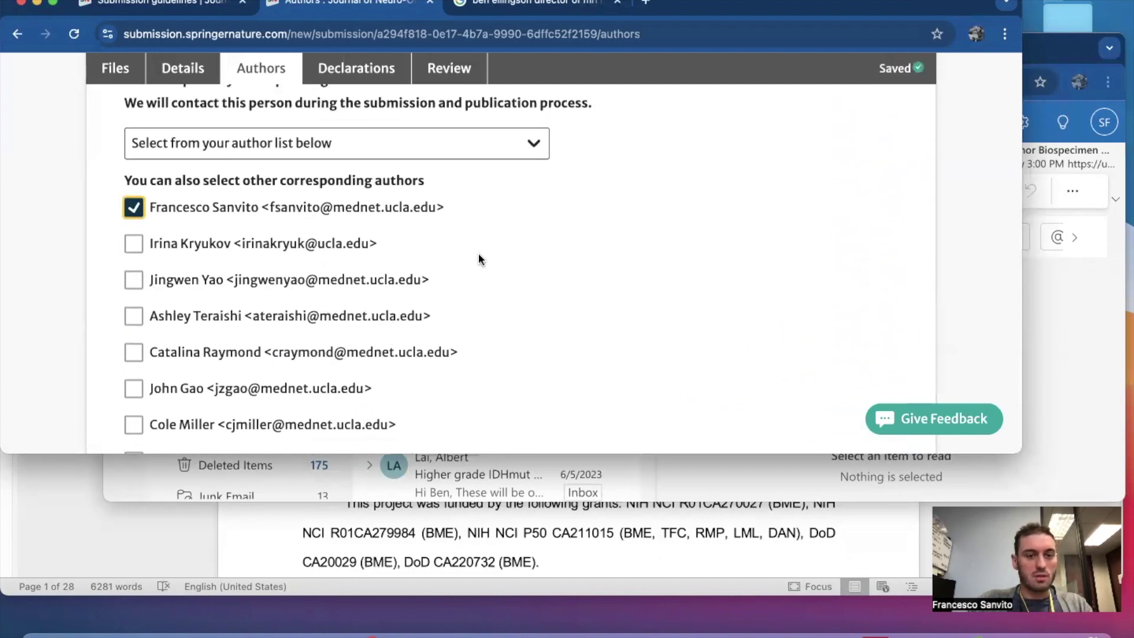
Scroll down to the Author Contributions Statement box and place the cursor in it.
{"action": "scroll", "coordinate": [479, 258], "scroll_direction": "up", "scroll_amount": 2}
{"action": "scroll", "coordinate": [479, 258], "scroll_direction": "down", "scroll_amount": 15}
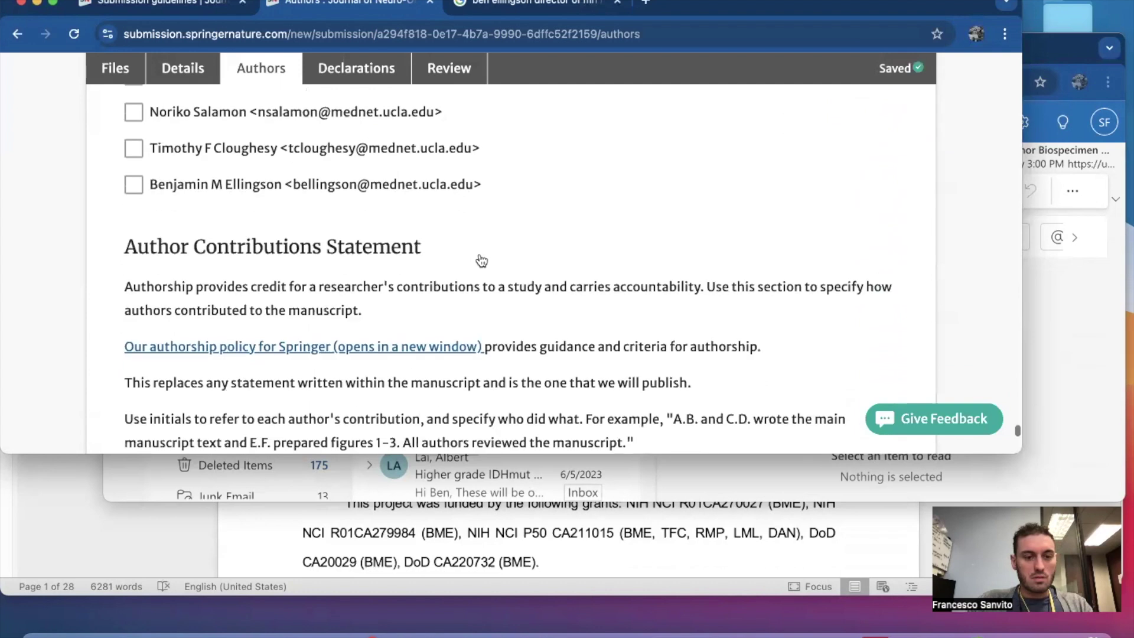
{"action": "scroll", "coordinate": [479, 258], "scroll_direction": "down", "scroll_amount": 3}
{"action": "scroll", "coordinate": [479, 258], "scroll_direction": "down", "scroll_amount": 3}
{"action": "scroll", "coordinate": [479, 255], "scroll_direction": "up", "scroll_amount": 5}
{"action": "scroll", "coordinate": [479, 255], "scroll_direction": "up", "scroll_amount": 15}
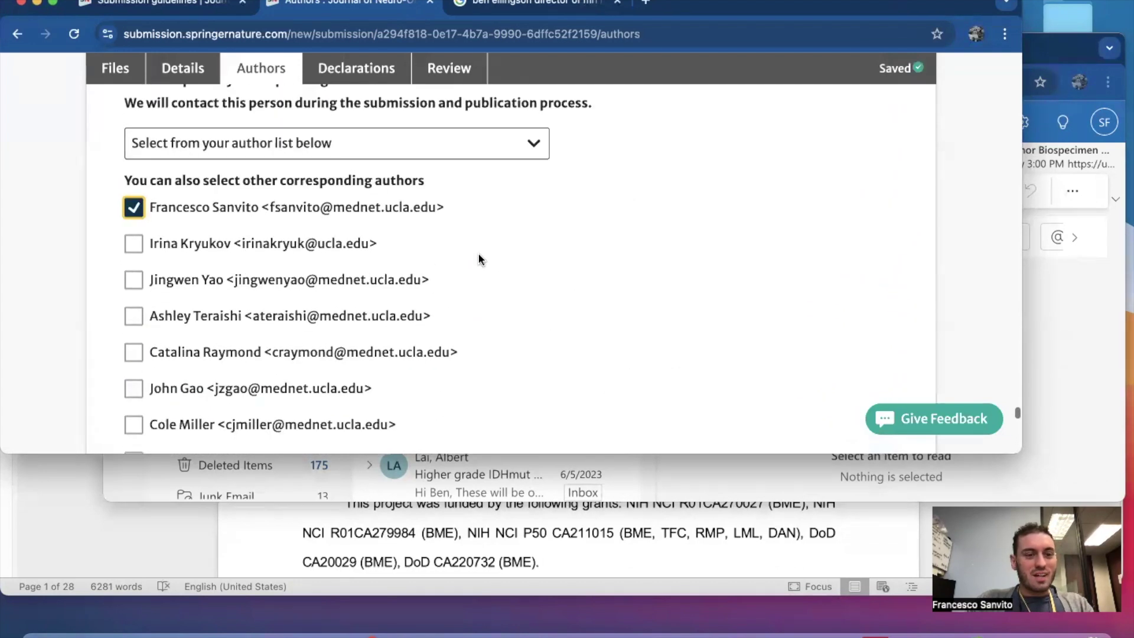
{"action": "scroll", "coordinate": [479, 258], "scroll_direction": "down", "scroll_amount": 7}
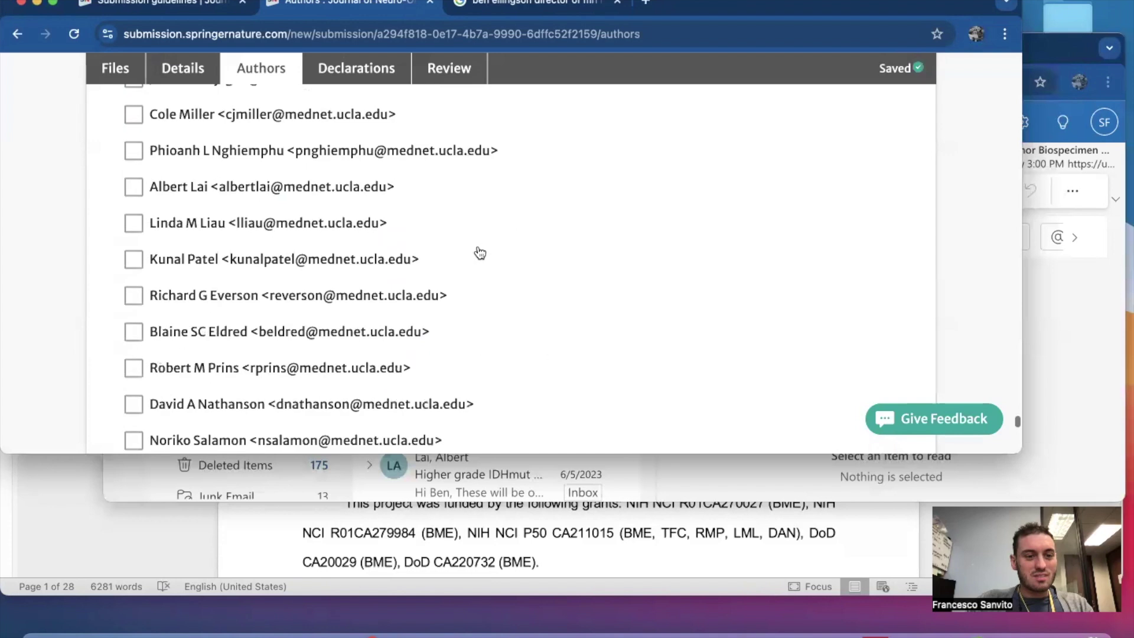
{"action": "scroll", "coordinate": [480, 253], "scroll_direction": "down", "scroll_amount": 5}
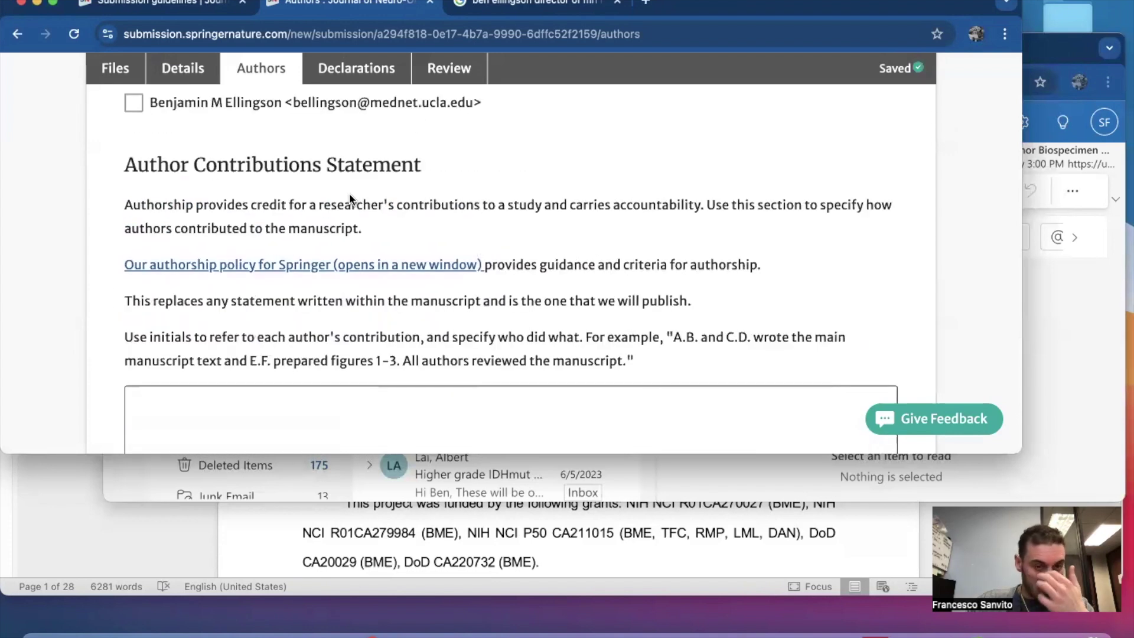
{"action": "scroll", "coordinate": [375, 221], "scroll_direction": "down", "scroll_amount": 2}
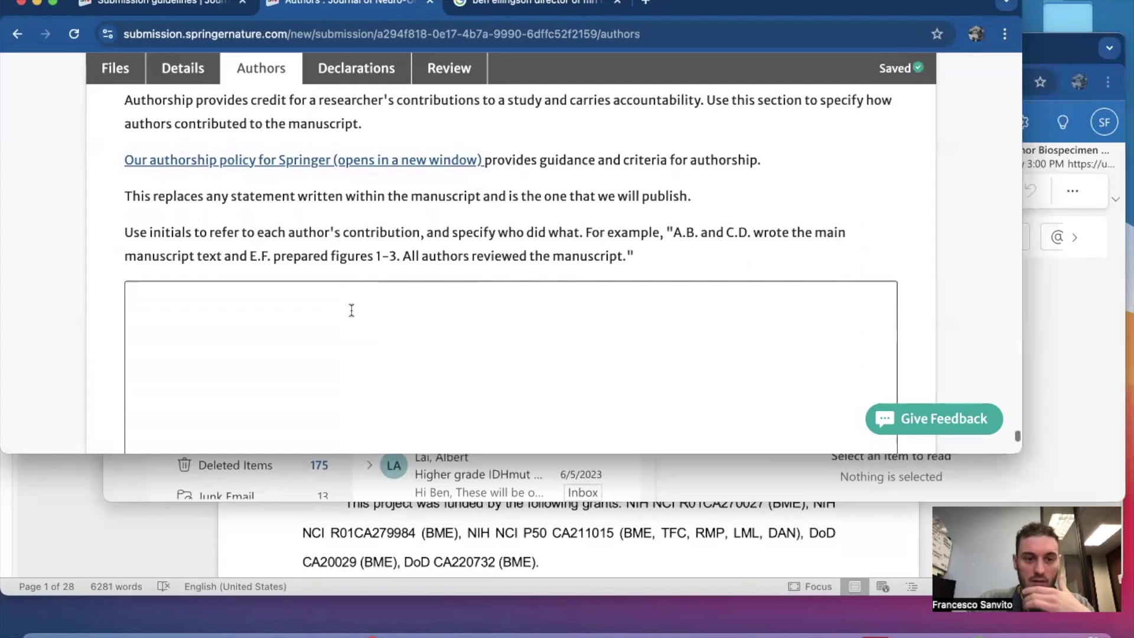
{"action": "left_click", "coordinate": [349, 309]}
{"action": "scroll", "coordinate": [328, 287], "scroll_direction": "down", "scroll_amount": 2}
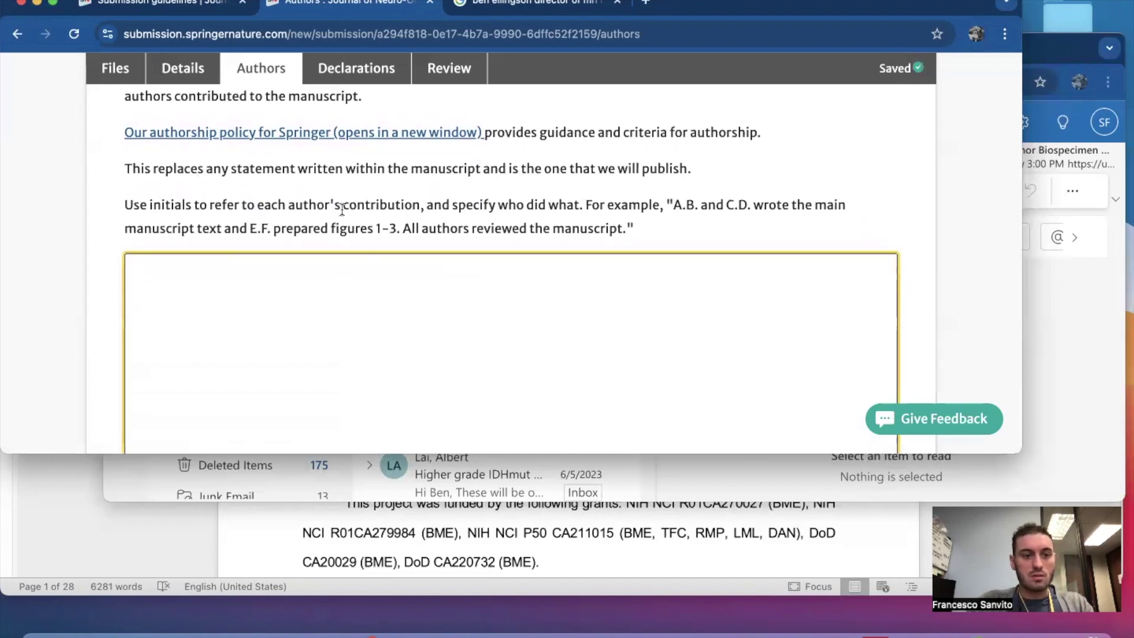
{"action": "scroll", "coordinate": [746, 201], "scroll_direction": "down", "scroll_amount": 1}
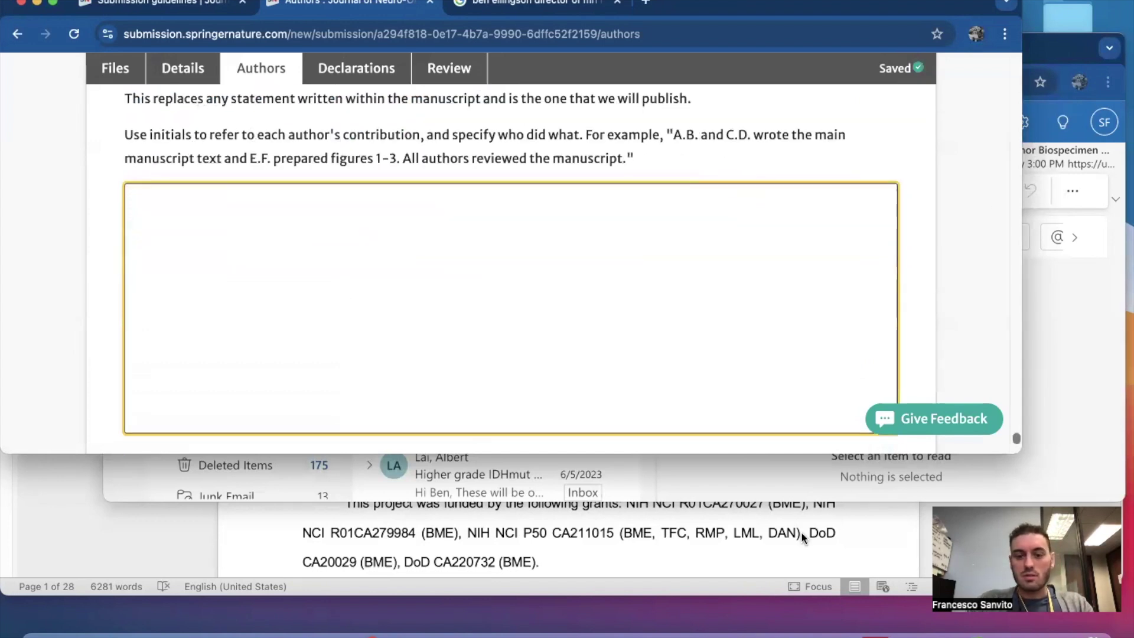
Copy the Authors' contribution paragraph from the Word manuscript and paste it into the contributions box.
{"action": "left_click", "coordinate": [597, 631]}
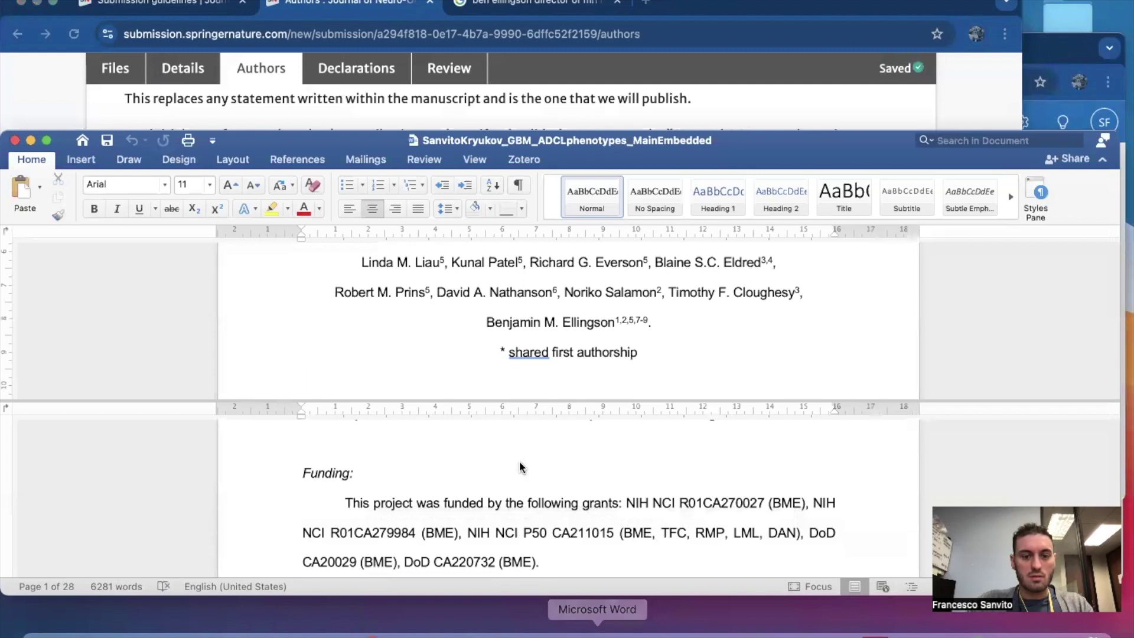
{"action": "scroll", "coordinate": [489, 513], "scroll_direction": "up", "scroll_amount": 5}
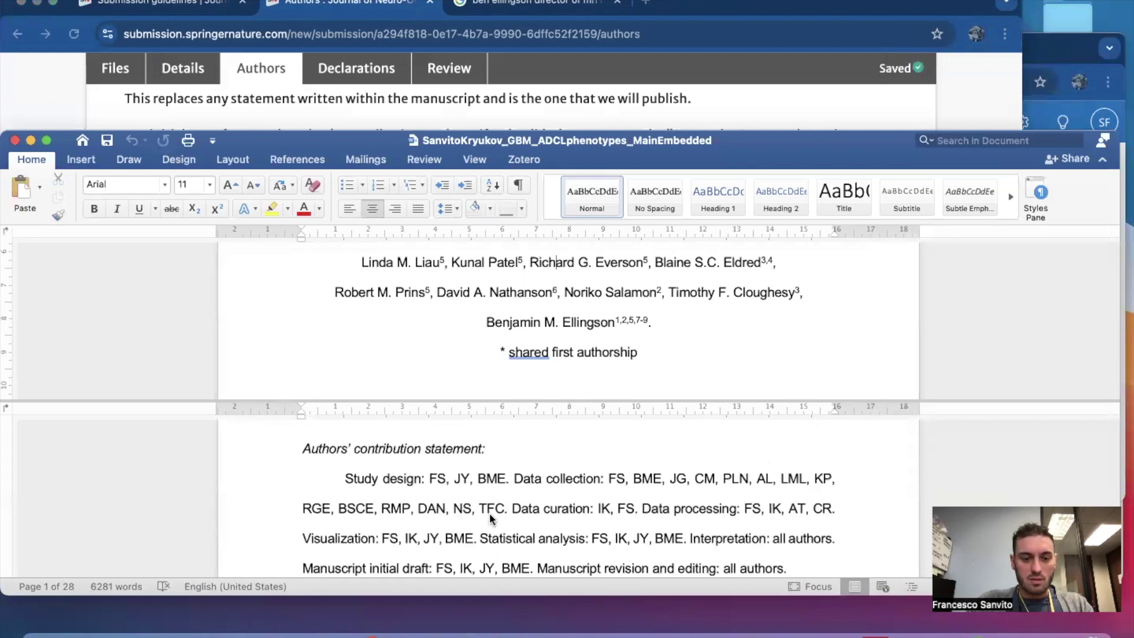
{"action": "scroll", "coordinate": [489, 514], "scroll_direction": "down", "scroll_amount": 1}
{"action": "scroll", "coordinate": [346, 470], "scroll_direction": "down", "scroll_amount": 2}
{"action": "scroll", "coordinate": [346, 458], "scroll_direction": "up", "scroll_amount": 1}
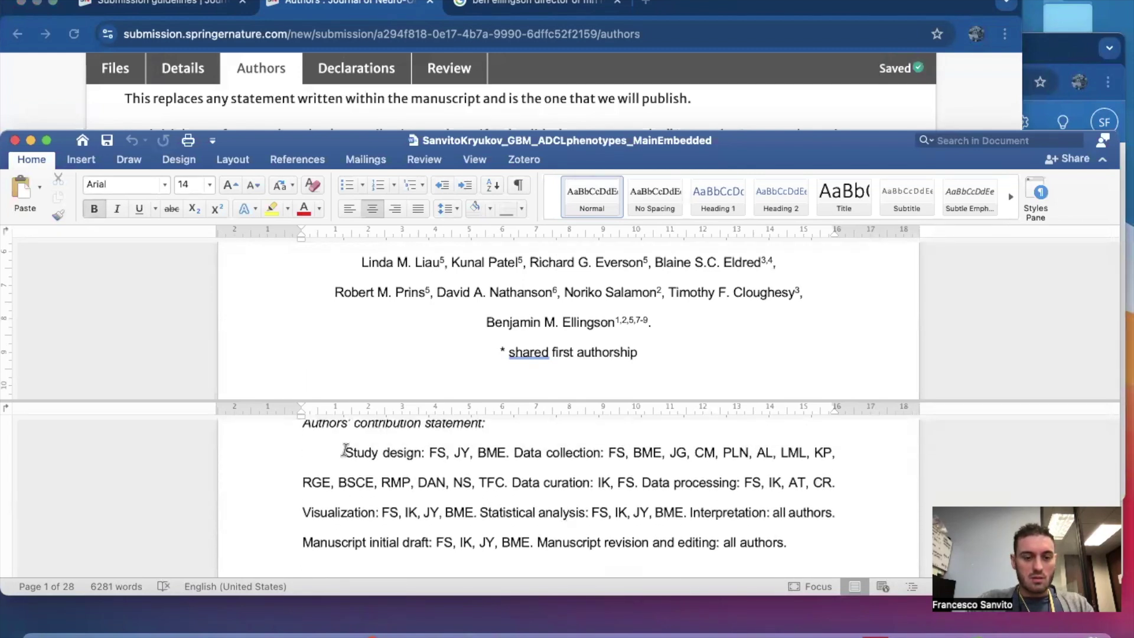
{"action": "left_click_drag", "start_coordinate": [345, 451], "coordinate": [779, 540]}
{"action": "key", "text": "super+c"}
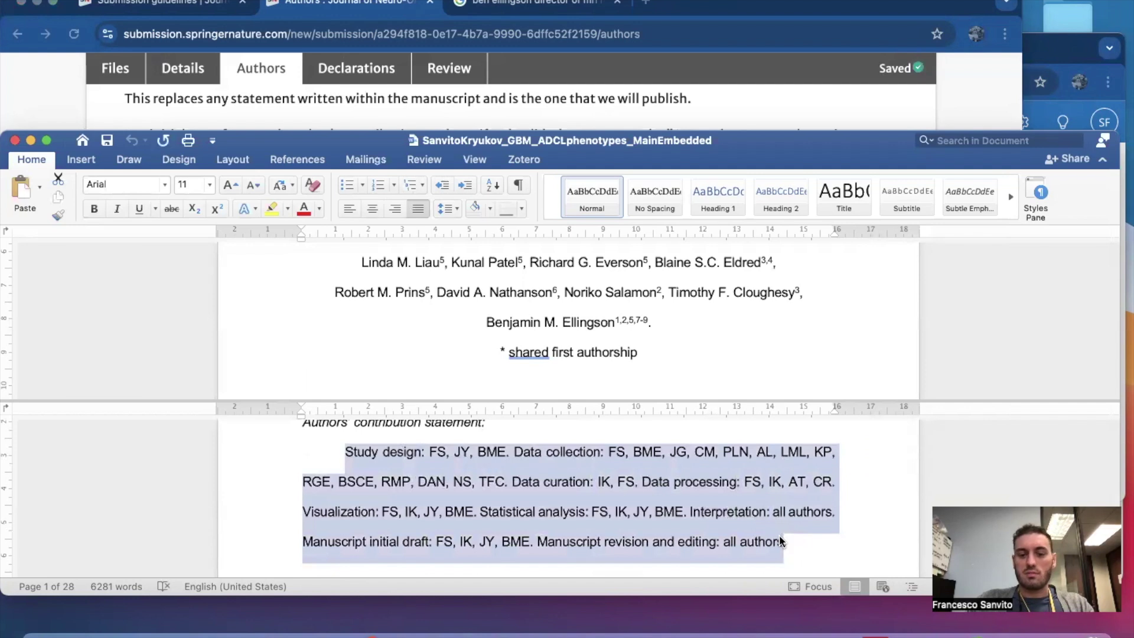
{"action": "left_click", "coordinate": [276, 98]}
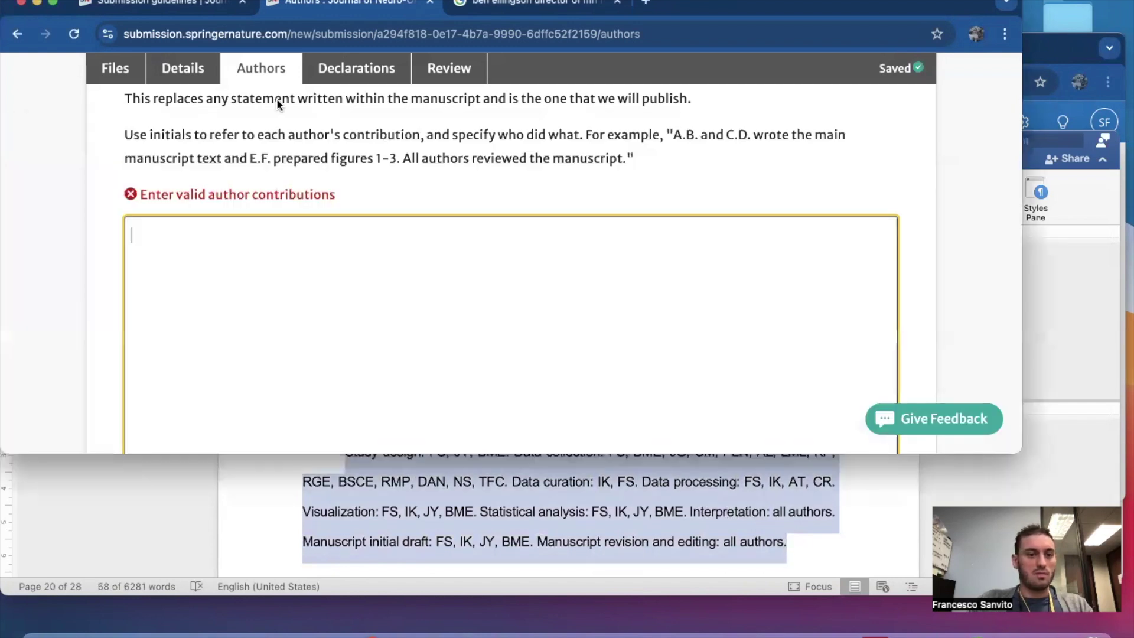
{"action": "key", "text": "super+v"}
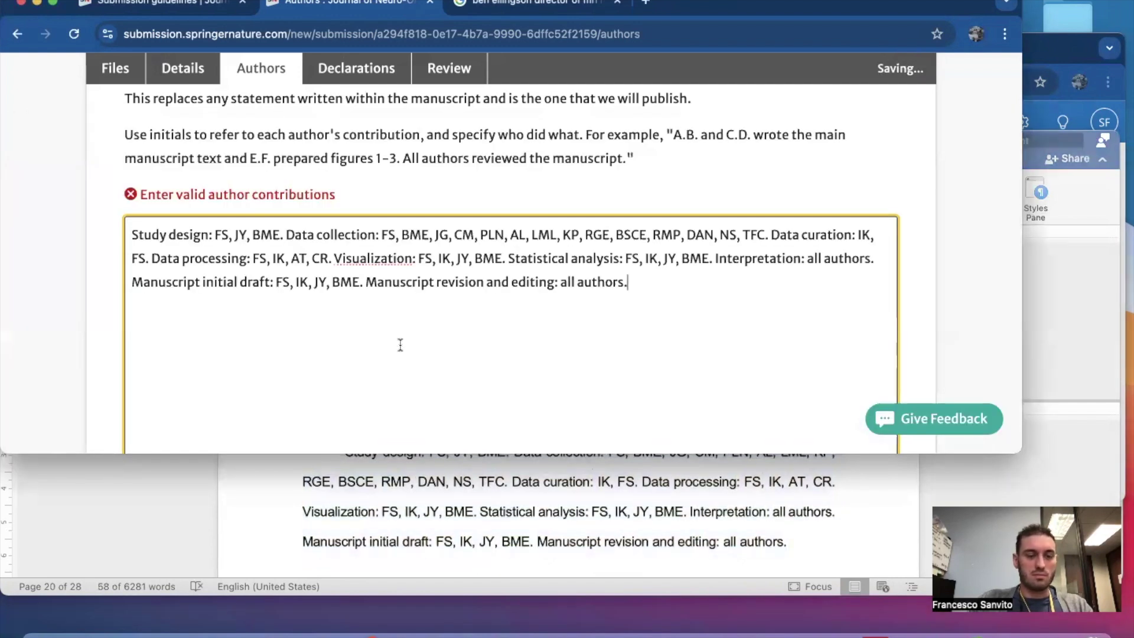
{"action": "scroll", "coordinate": [373, 290], "scroll_direction": "up", "scroll_amount": 3}
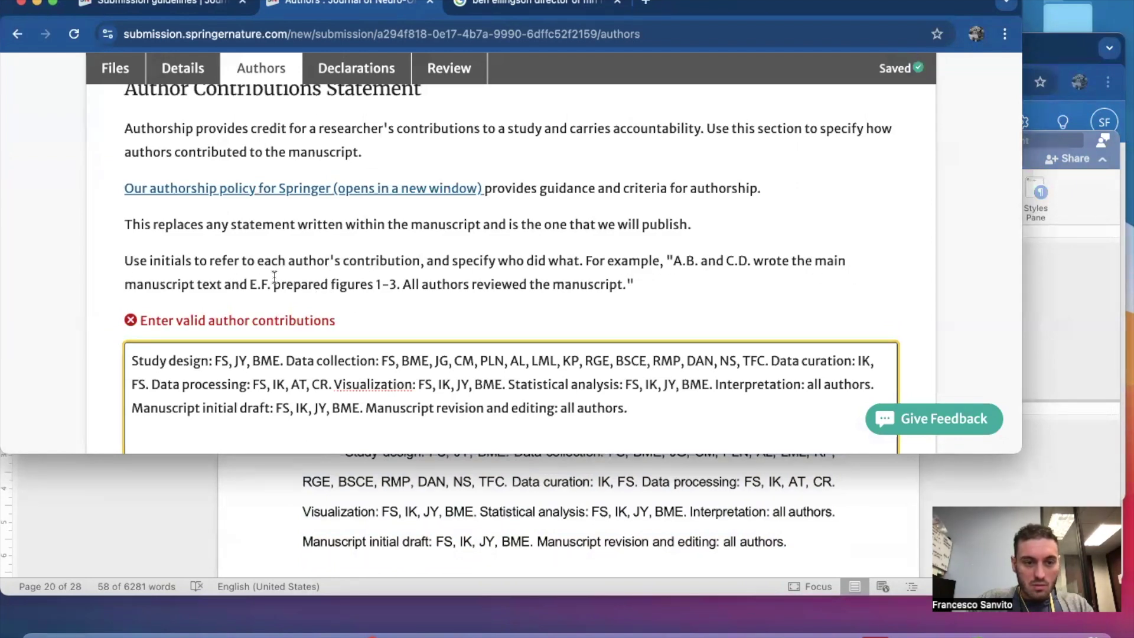
{"action": "scroll", "coordinate": [274, 277], "scroll_direction": "down", "scroll_amount": 6}
Advance to Declarations and tick 'I have read and understood the publishing policy'.
{"action": "left_click", "coordinate": [710, 354]}
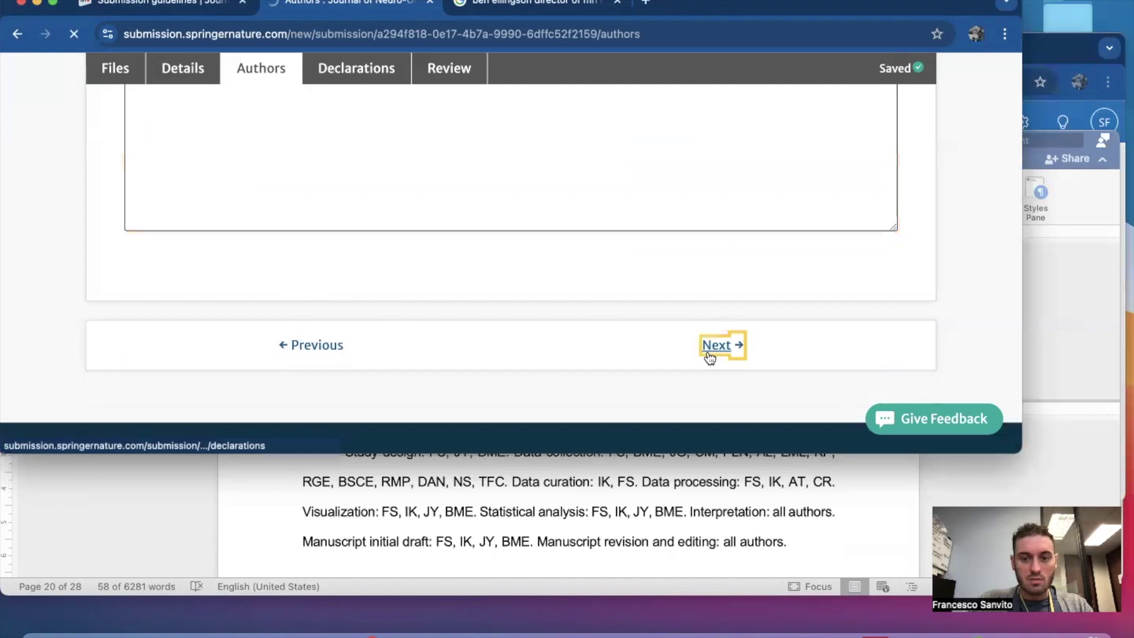
{"action": "scroll", "coordinate": [640, 307], "scroll_direction": "down", "scroll_amount": 8}
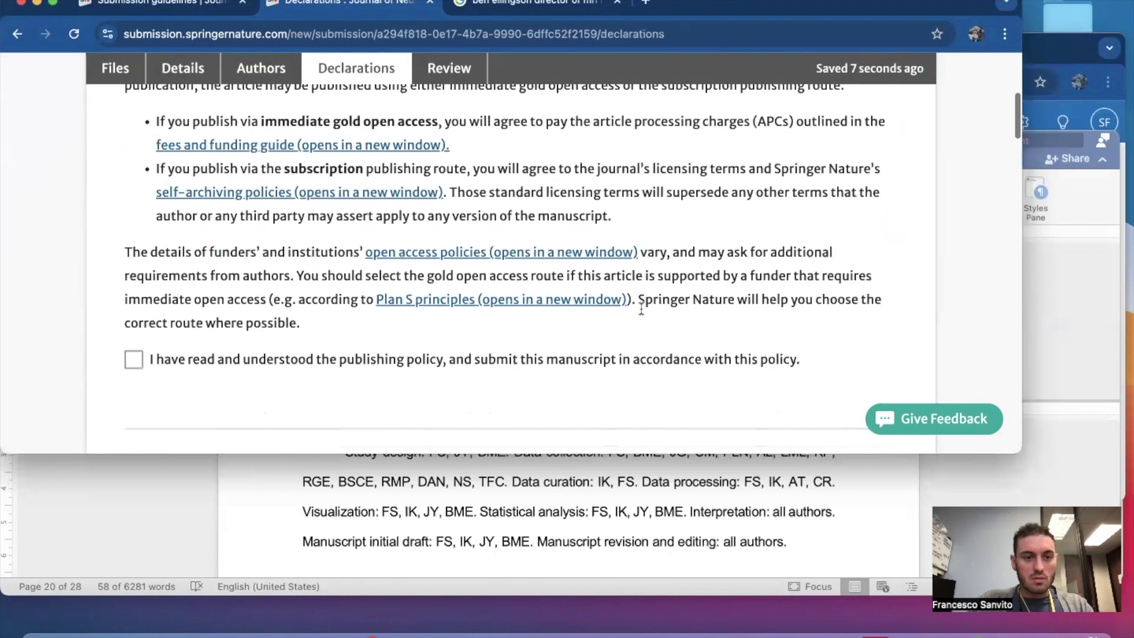
{"action": "scroll", "coordinate": [640, 307], "scroll_direction": "up", "scroll_amount": 1}
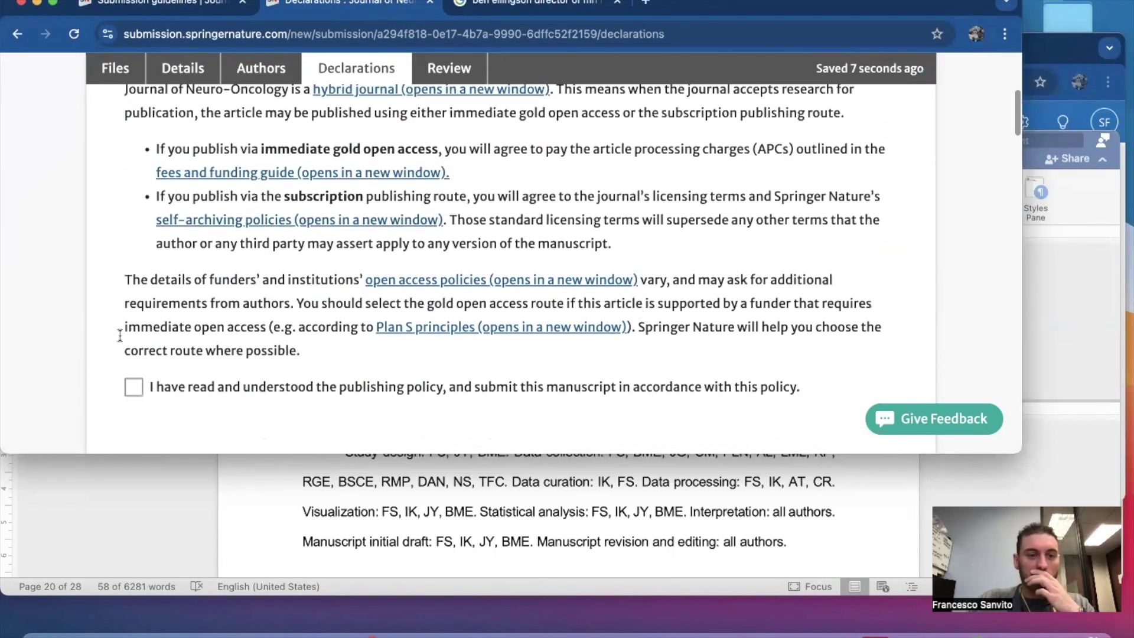
{"action": "scroll", "coordinate": [249, 306], "scroll_direction": "up", "scroll_amount": 1}
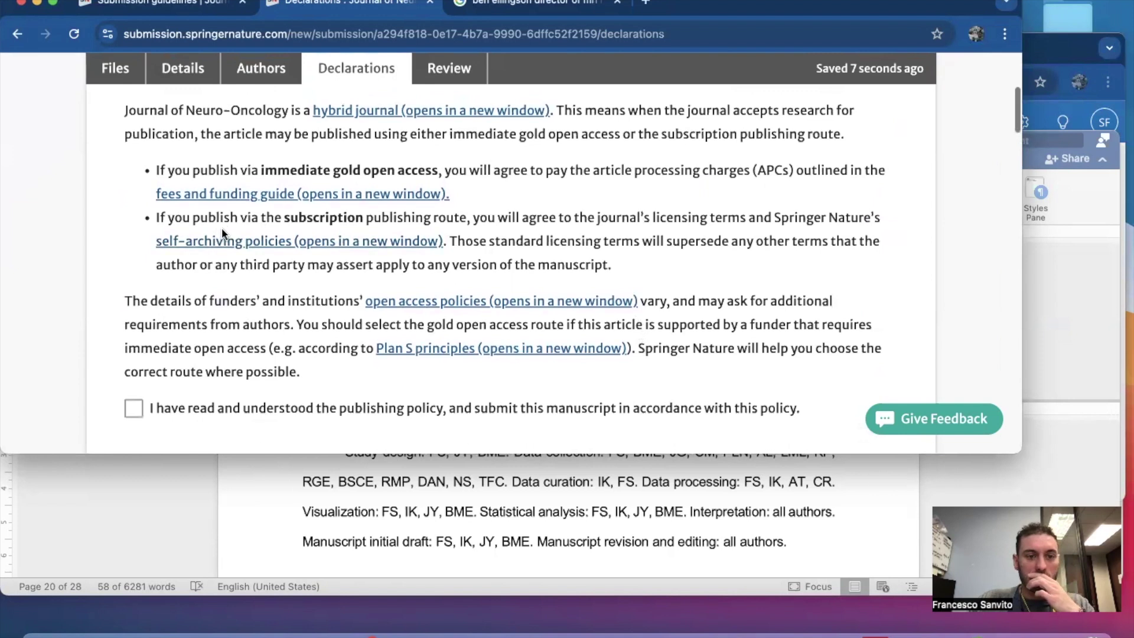
{"action": "scroll", "coordinate": [243, 319], "scroll_direction": "down", "scroll_amount": 1}
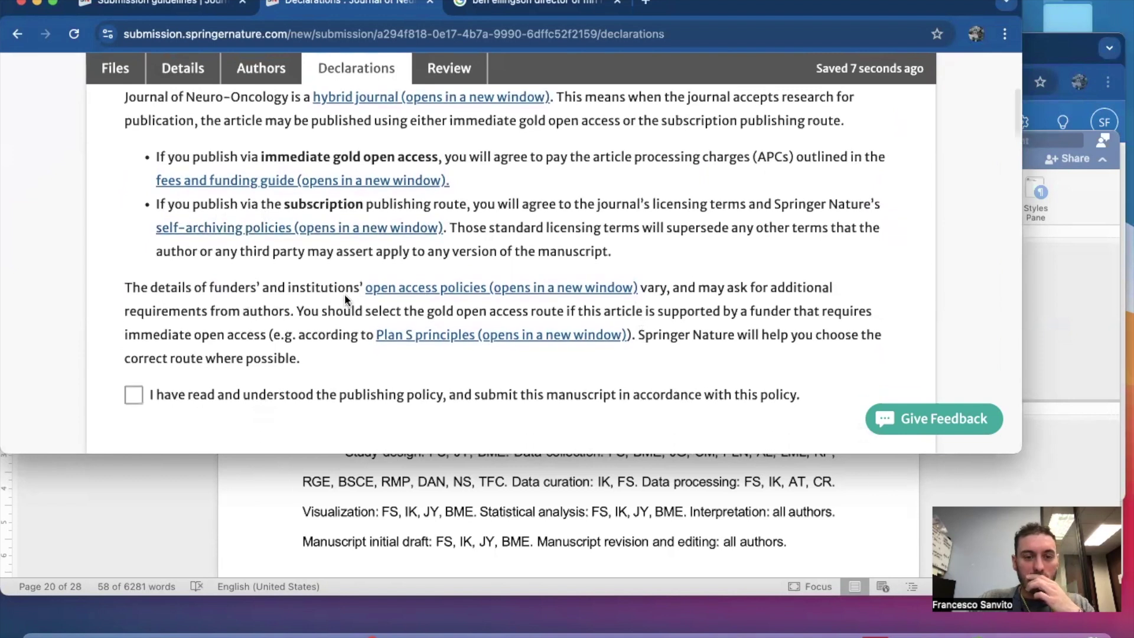
{"action": "scroll", "coordinate": [569, 185], "scroll_direction": "up", "scroll_amount": 3}
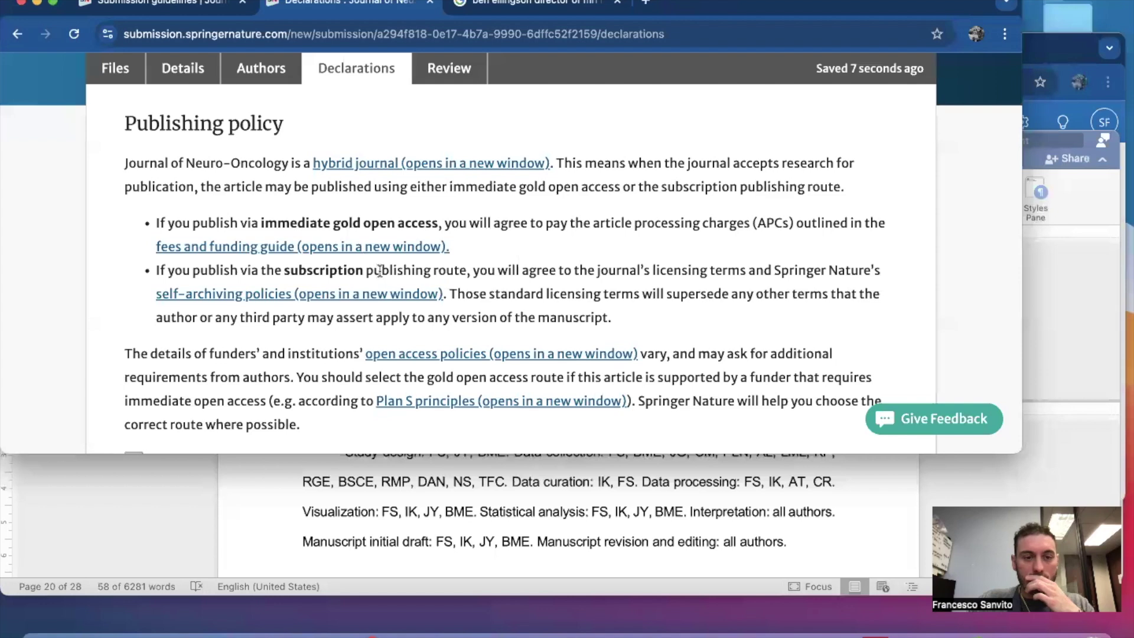
{"action": "scroll", "coordinate": [342, 367], "scroll_direction": "down", "scroll_amount": 3}
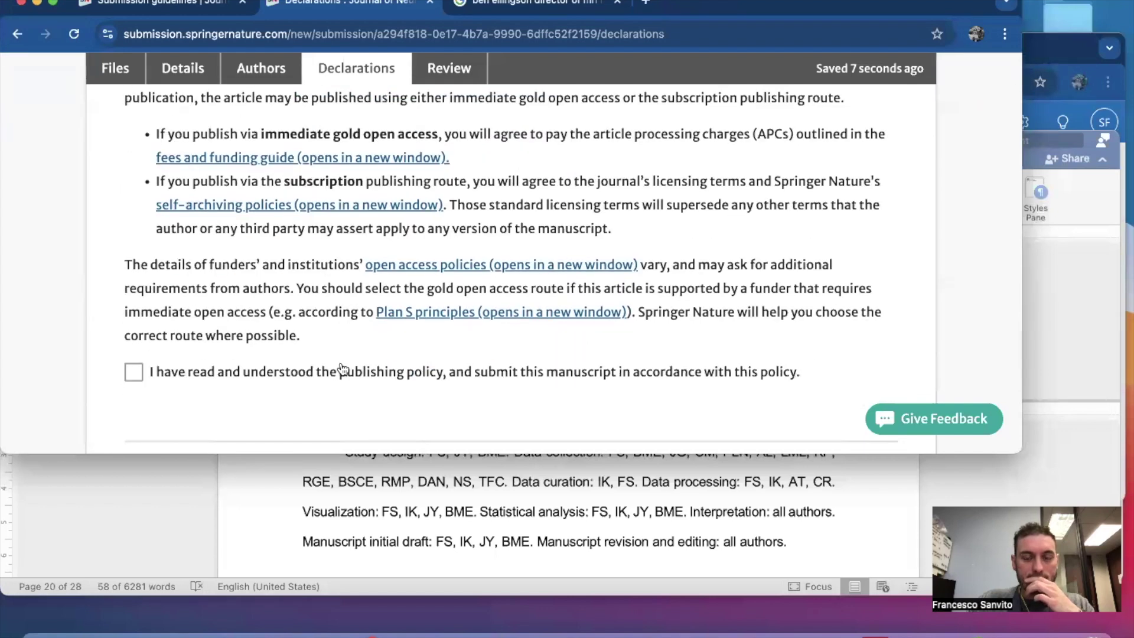
{"action": "left_click", "coordinate": [134, 372]}
{"action": "scroll", "coordinate": [236, 284], "scroll_direction": "up", "scroll_amount": 2}
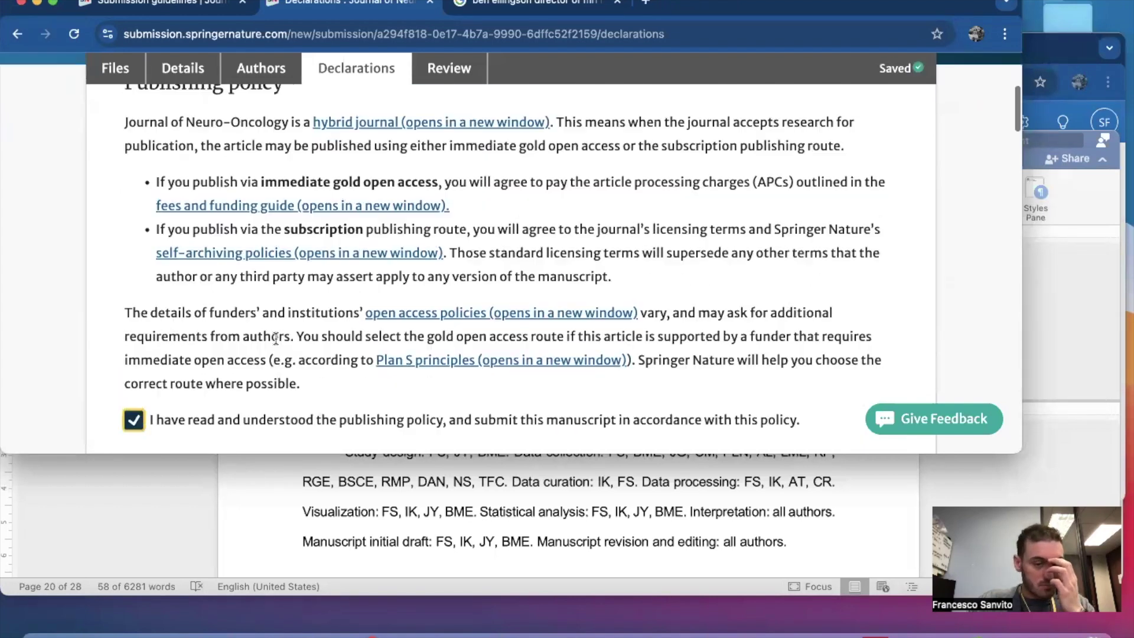
{"action": "scroll", "coordinate": [373, 240], "scroll_direction": "down", "scroll_amount": 1}
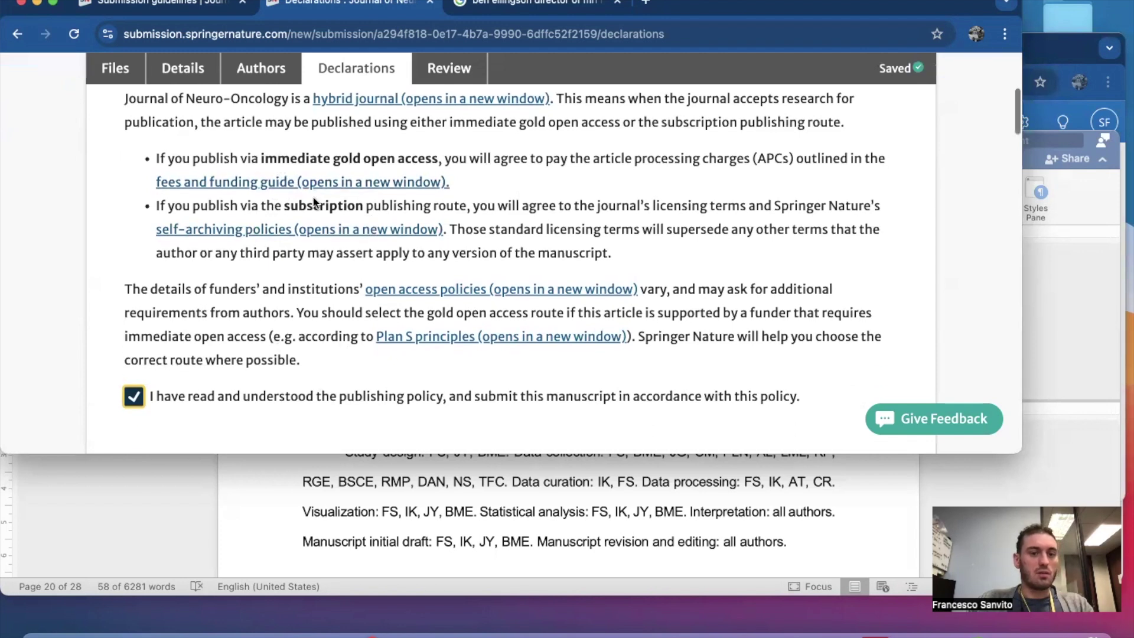
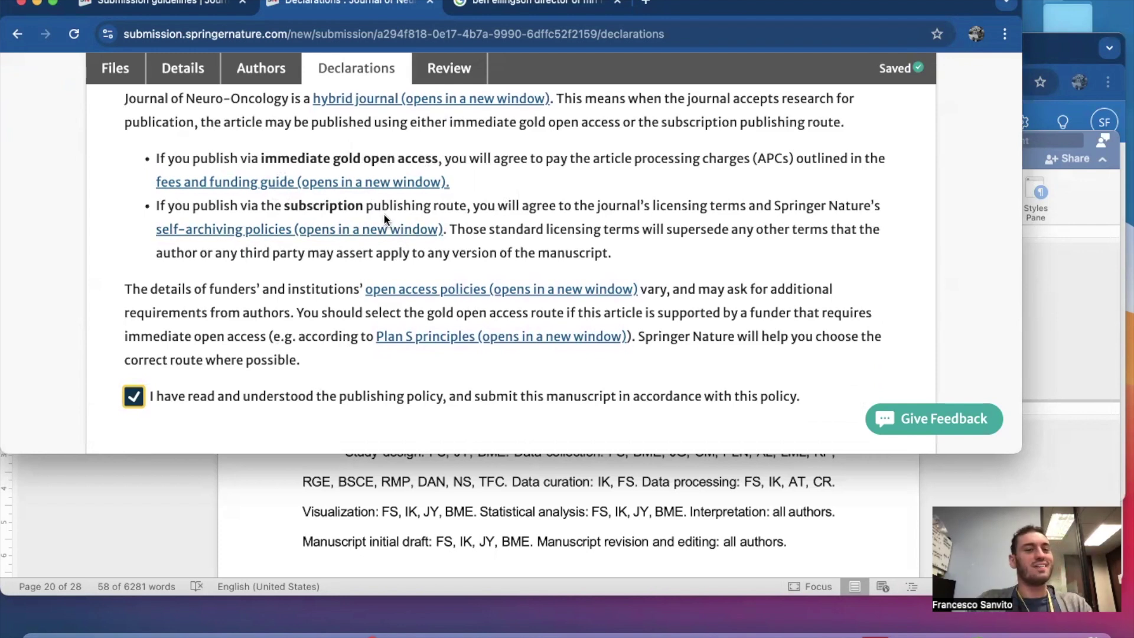
Answer Yes to the competing-interests question.
{"action": "scroll", "coordinate": [384, 217], "scroll_direction": "down", "scroll_amount": 6}
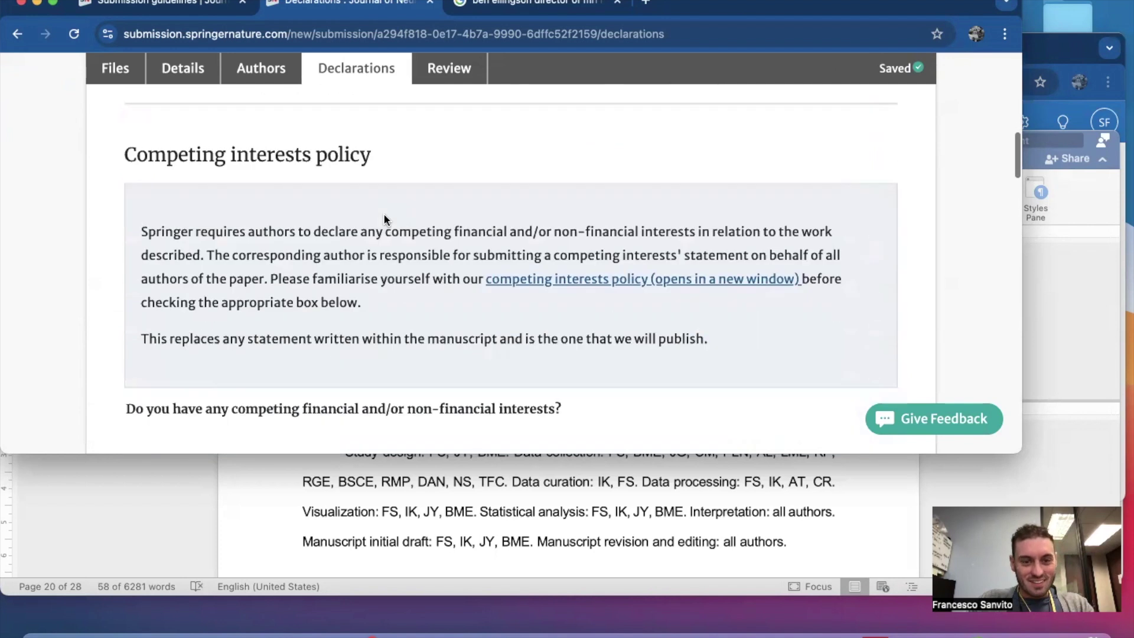
{"action": "scroll", "coordinate": [384, 218], "scroll_direction": "down", "scroll_amount": 1}
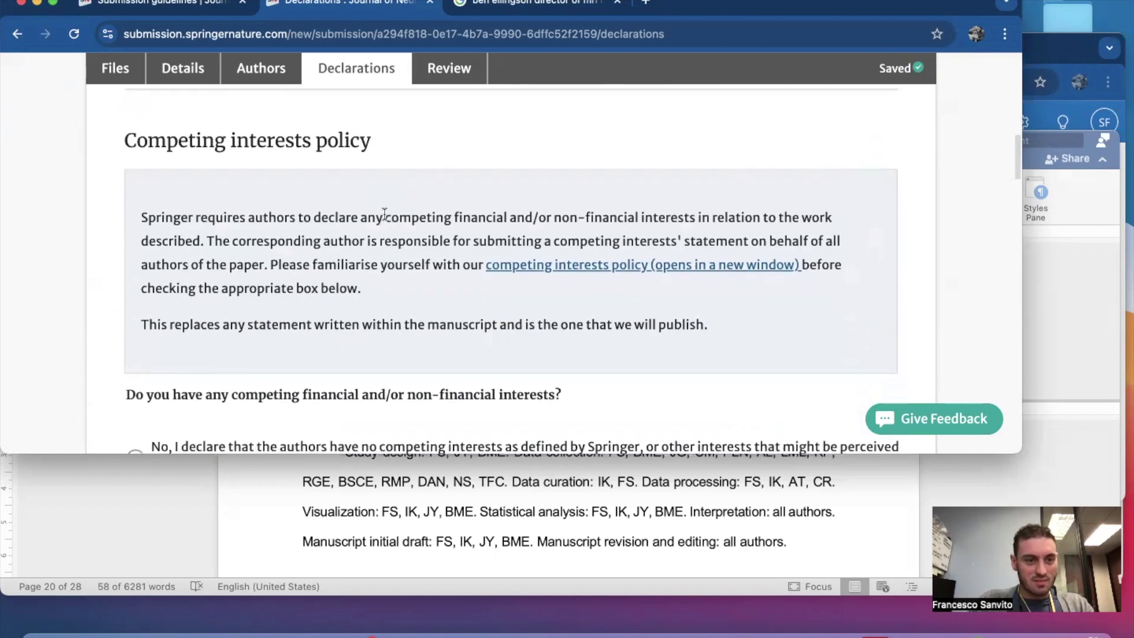
{"action": "scroll", "coordinate": [384, 215], "scroll_direction": "down", "scroll_amount": 1}
{"action": "scroll", "coordinate": [341, 148], "scroll_direction": "down", "scroll_amount": 5}
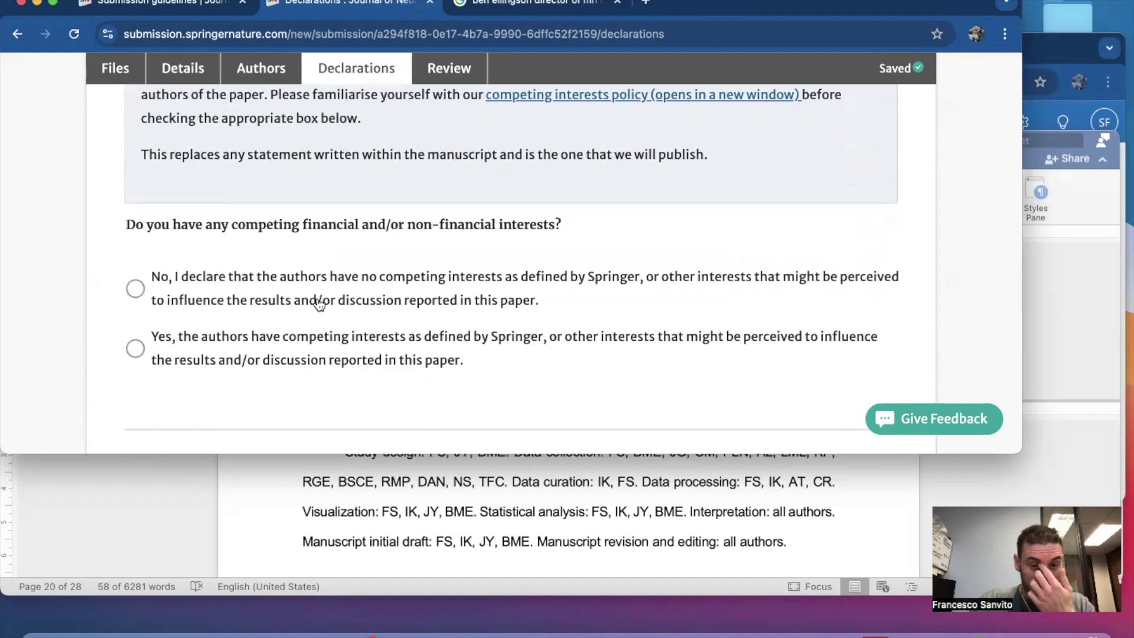
{"action": "scroll", "coordinate": [319, 304], "scroll_direction": "down", "scroll_amount": 2}
{"action": "left_click", "coordinate": [136, 281]}
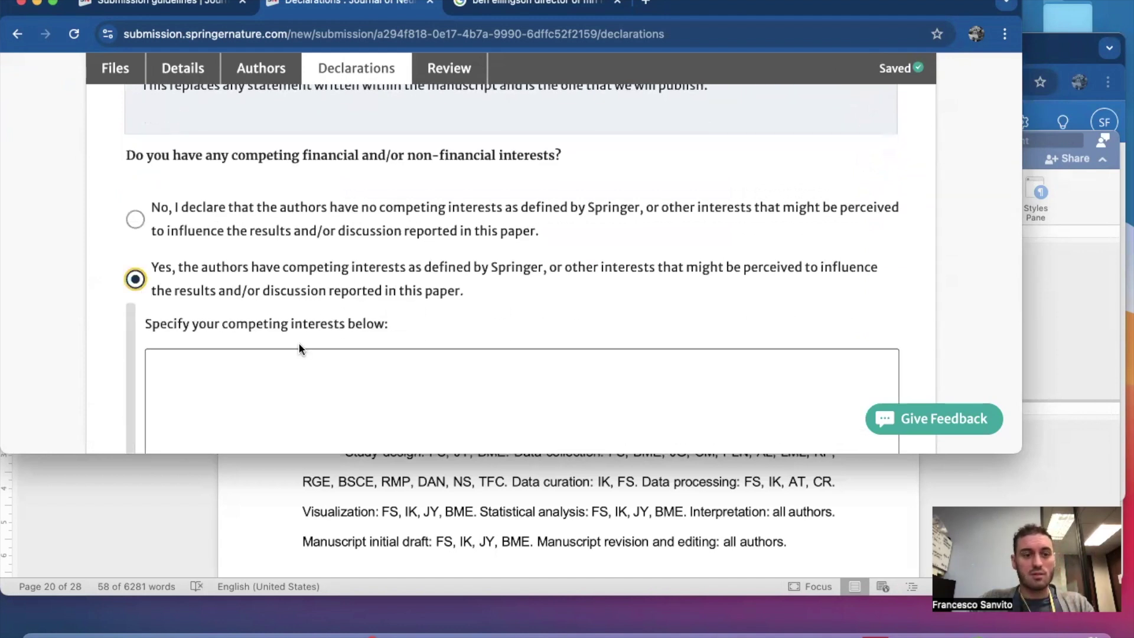
Select the financial interests paragraph in the Word manuscript.
{"action": "scroll", "coordinate": [300, 348], "scroll_direction": "down", "scroll_amount": 4}
{"action": "left_click", "coordinate": [430, 489]}
{"action": "scroll", "coordinate": [430, 489], "scroll_direction": "up", "scroll_amount": 5}
{"action": "scroll", "coordinate": [430, 494], "scroll_direction": "down", "scroll_amount": 5}
{"action": "scroll", "coordinate": [430, 493], "scroll_direction": "up", "scroll_amount": 1}
{"action": "scroll", "coordinate": [430, 491], "scroll_direction": "down", "scroll_amount": 8}
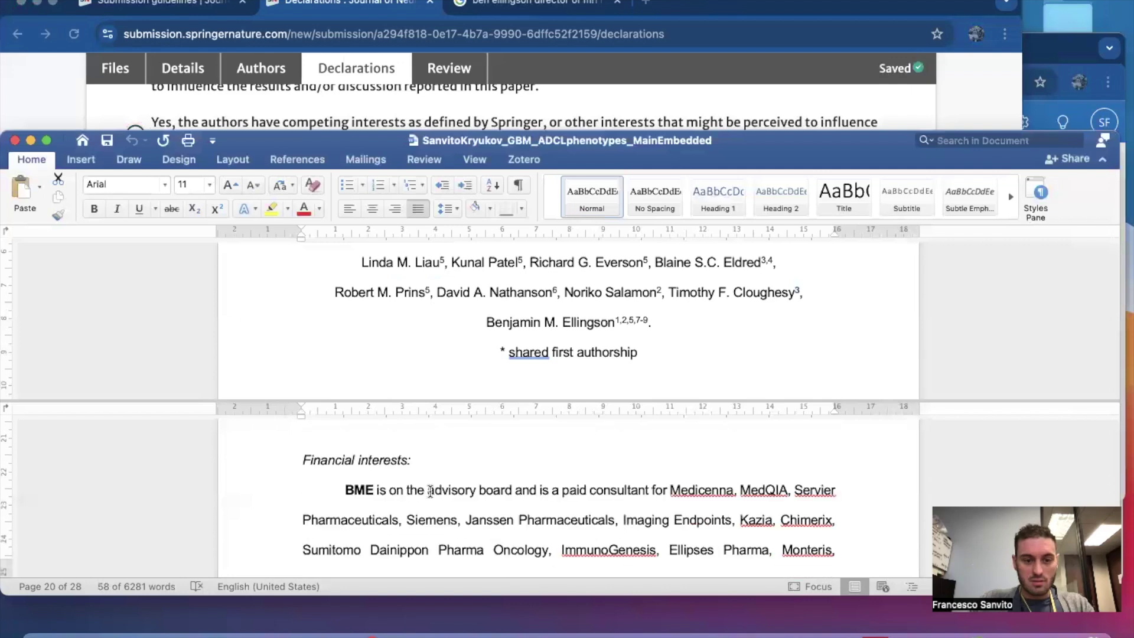
{"action": "scroll", "coordinate": [430, 491], "scroll_direction": "down", "scroll_amount": 2}
{"action": "left_click", "coordinate": [338, 437]}
{"action": "scroll", "coordinate": [448, 516], "scroll_direction": "down", "scroll_amount": 8}
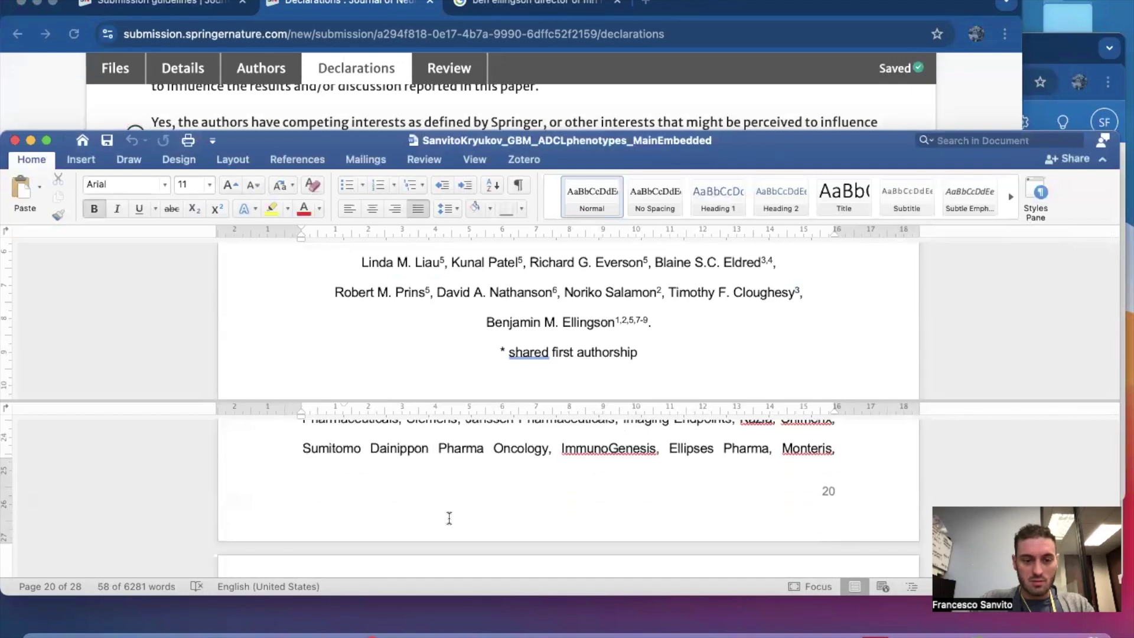
{"action": "scroll", "coordinate": [449, 518], "scroll_direction": "down", "scroll_amount": 2}
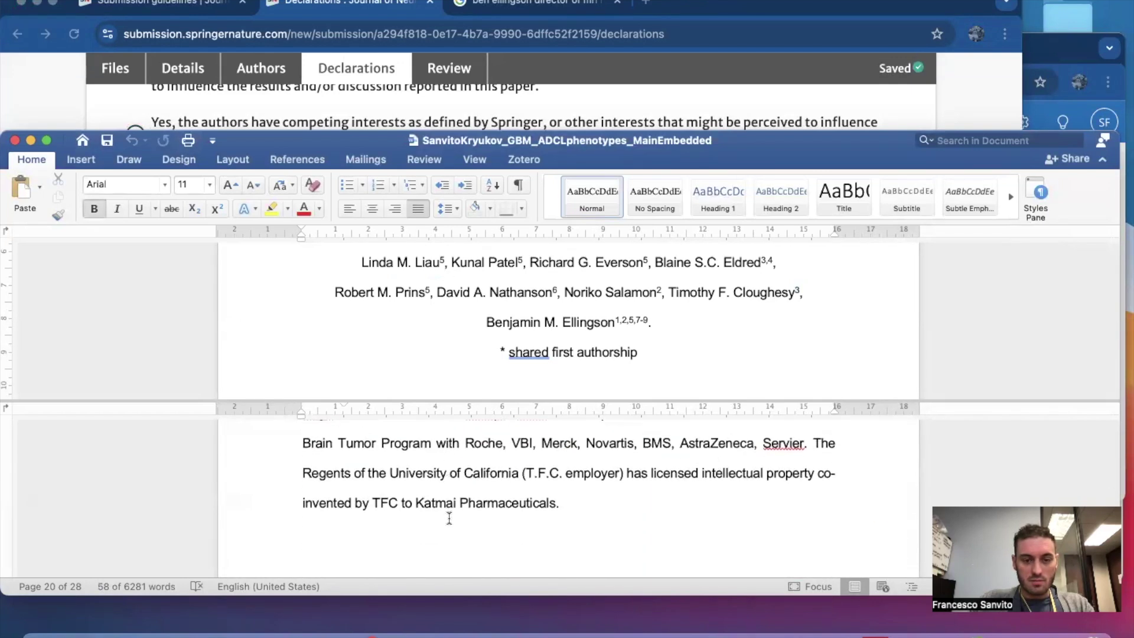
{"action": "triple_click", "coordinate": [560, 496]}
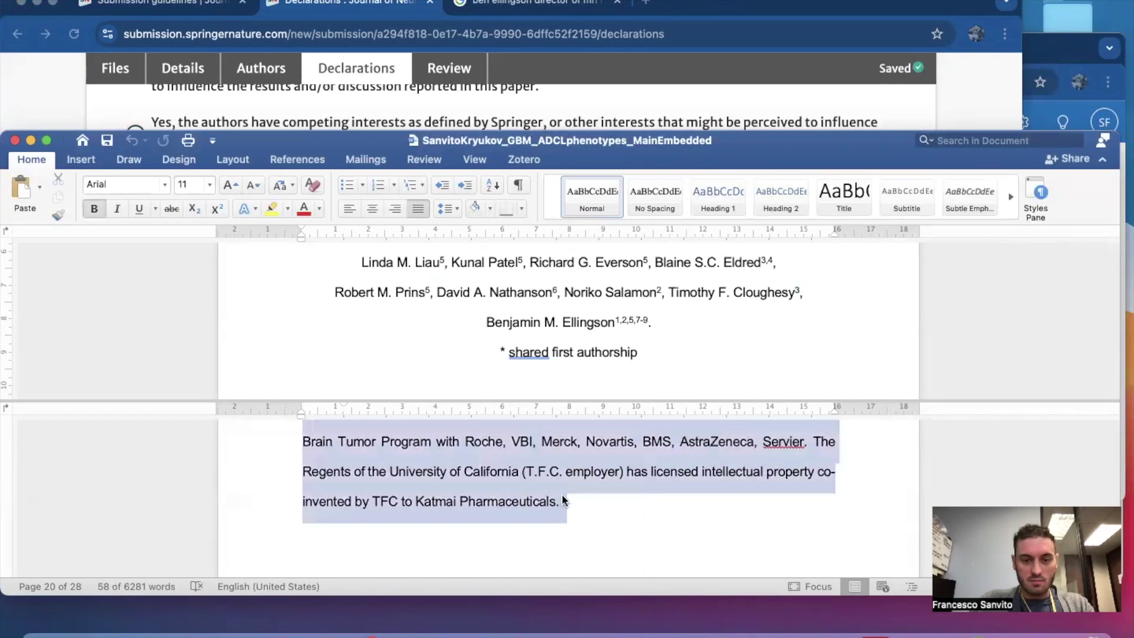
Paste the financial interests paragraph into the competing-interests box.
{"action": "left_click", "coordinate": [169, 108]}
{"action": "left_click", "coordinate": [180, 227]}
{"action": "key", "text": "super+v"}
{"action": "scroll", "coordinate": [179, 227], "scroll_direction": "up", "scroll_amount": 8}
{"action": "scroll", "coordinate": [179, 226], "scroll_direction": "down", "scroll_amount": 5}
{"action": "scroll", "coordinate": [179, 226], "scroll_direction": "down", "scroll_amount": 4}
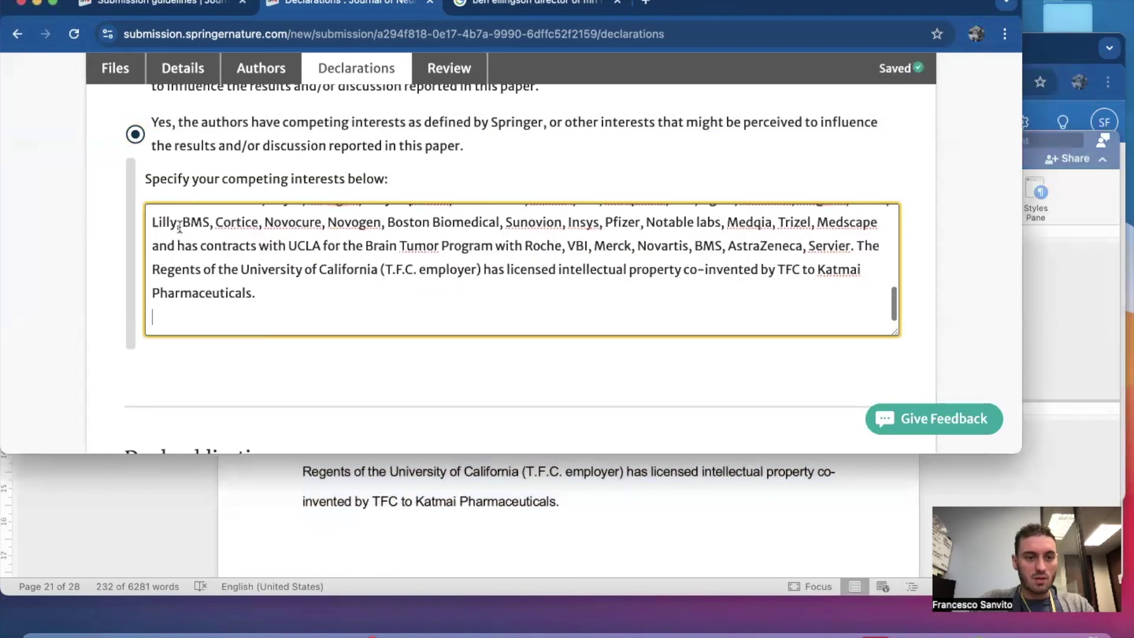
{"action": "scroll", "coordinate": [25, 345], "scroll_direction": "down", "scroll_amount": 10}
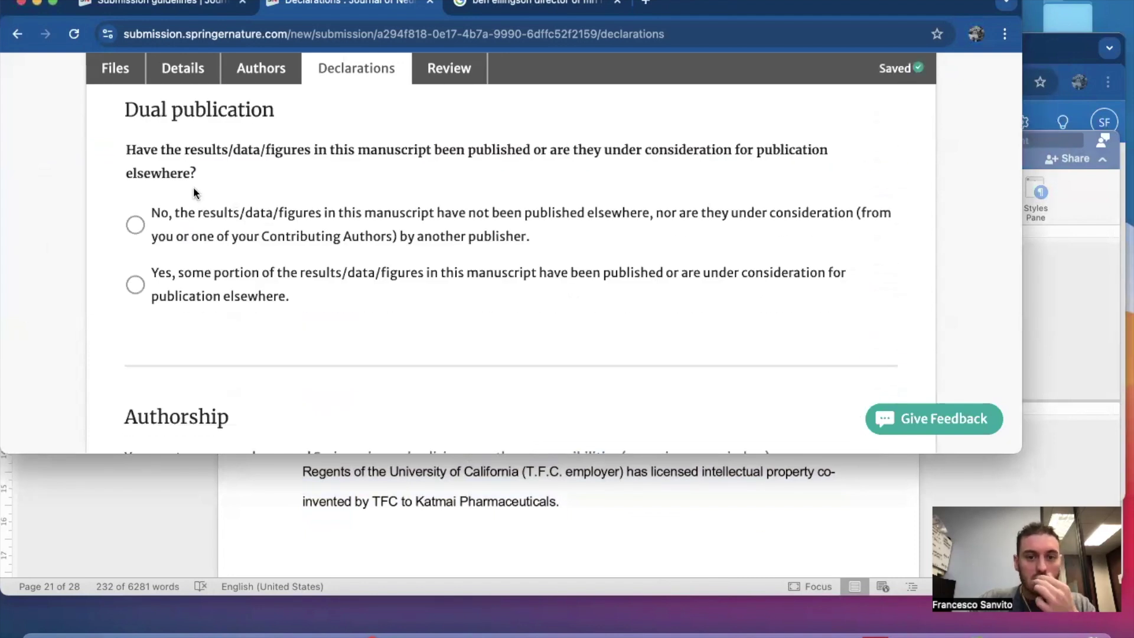
Answer No for third-party material and Yes for data availability.
{"action": "scroll", "coordinate": [355, 299], "scroll_direction": "down", "scroll_amount": 4}
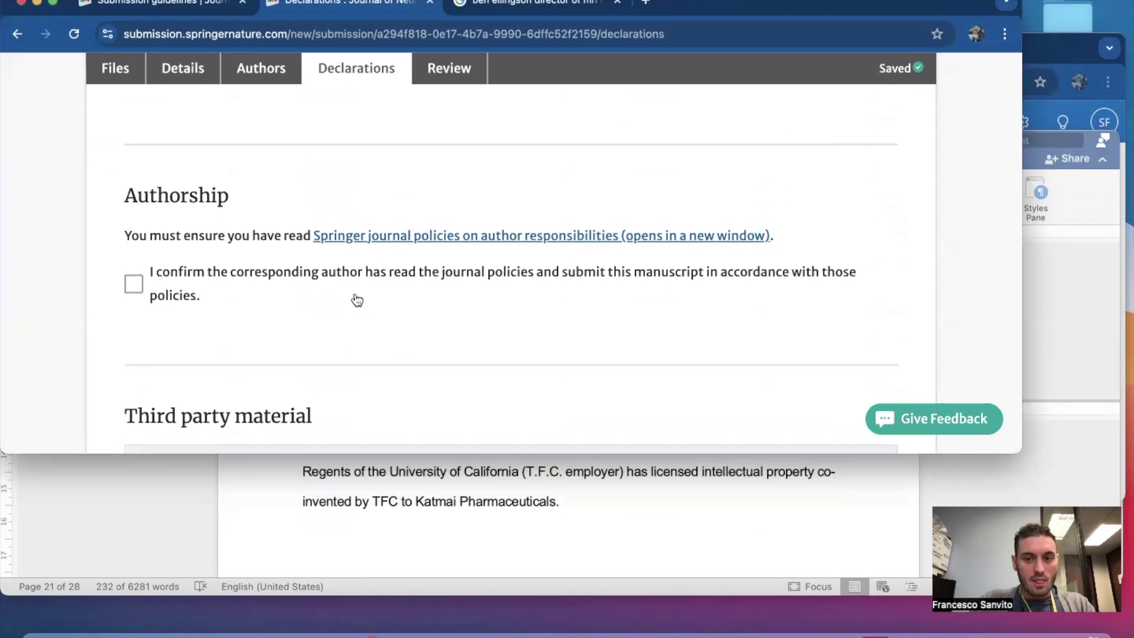
{"action": "scroll", "coordinate": [324, 350], "scroll_direction": "down", "scroll_amount": 3}
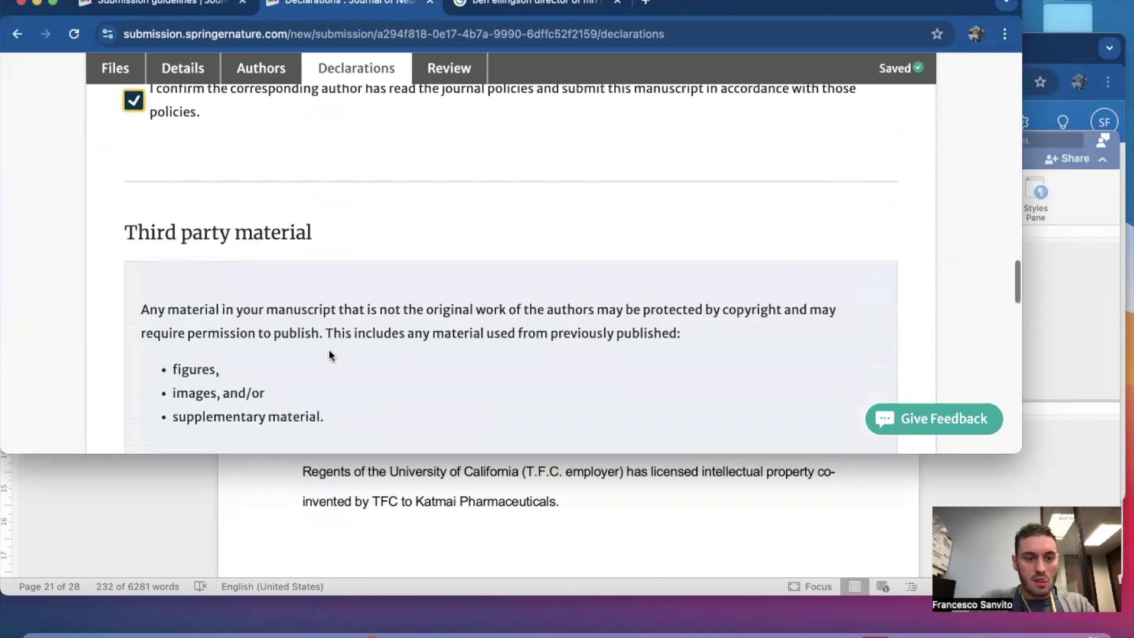
{"action": "scroll", "coordinate": [329, 350], "scroll_direction": "down", "scroll_amount": 3}
{"action": "scroll", "coordinate": [328, 350], "scroll_direction": "down", "scroll_amount": 2}
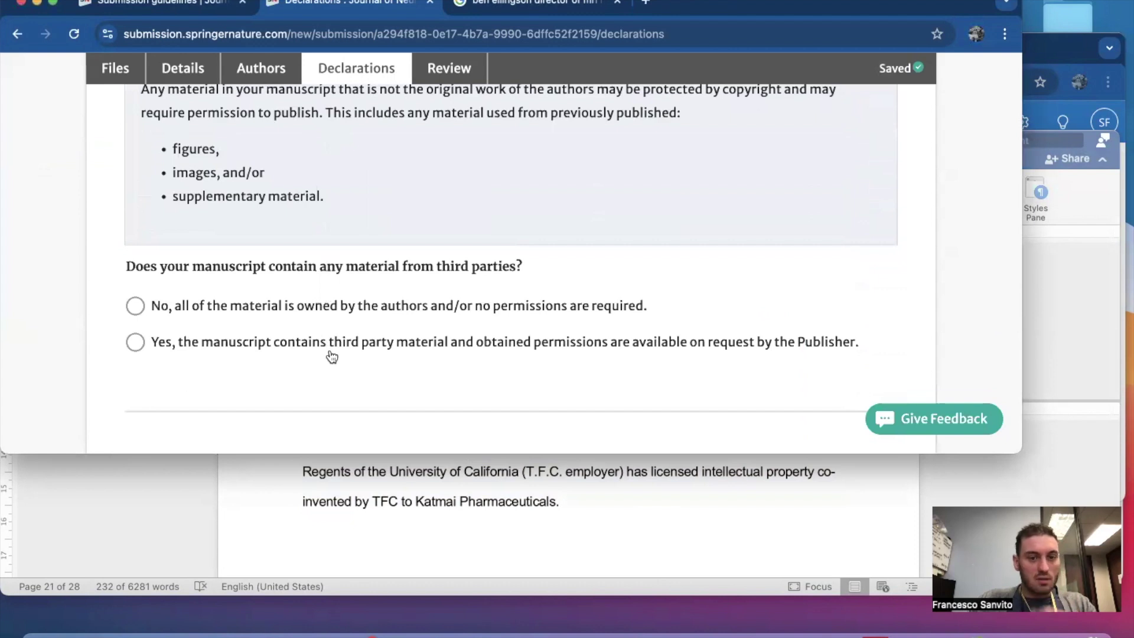
{"action": "scroll", "coordinate": [332, 357], "scroll_direction": "down", "scroll_amount": 1}
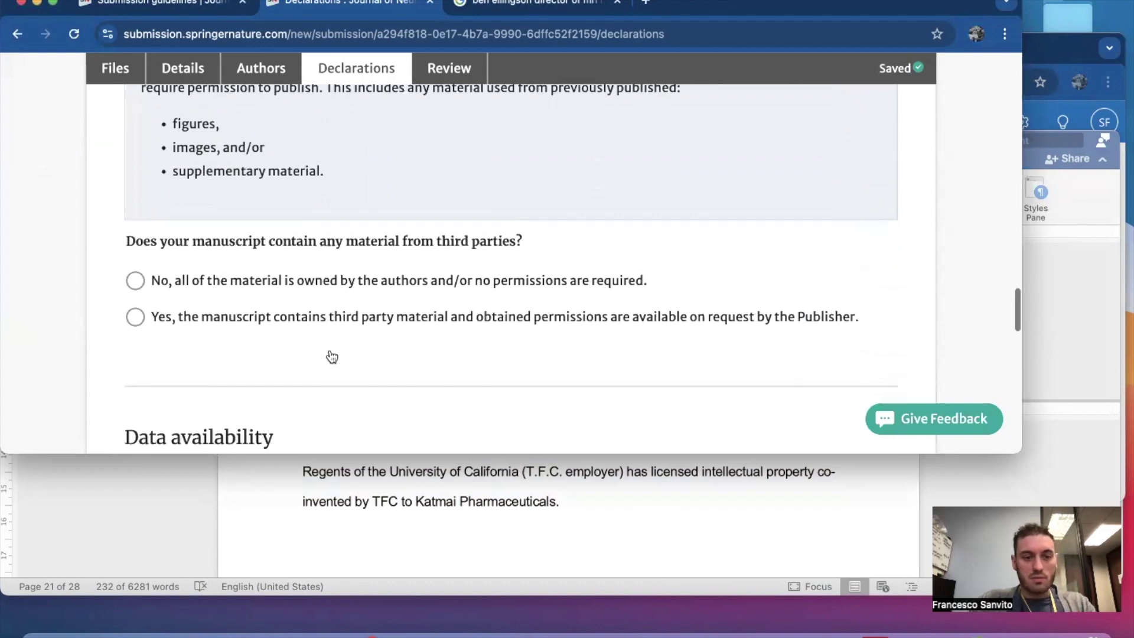
{"action": "left_click", "coordinate": [135, 282]}
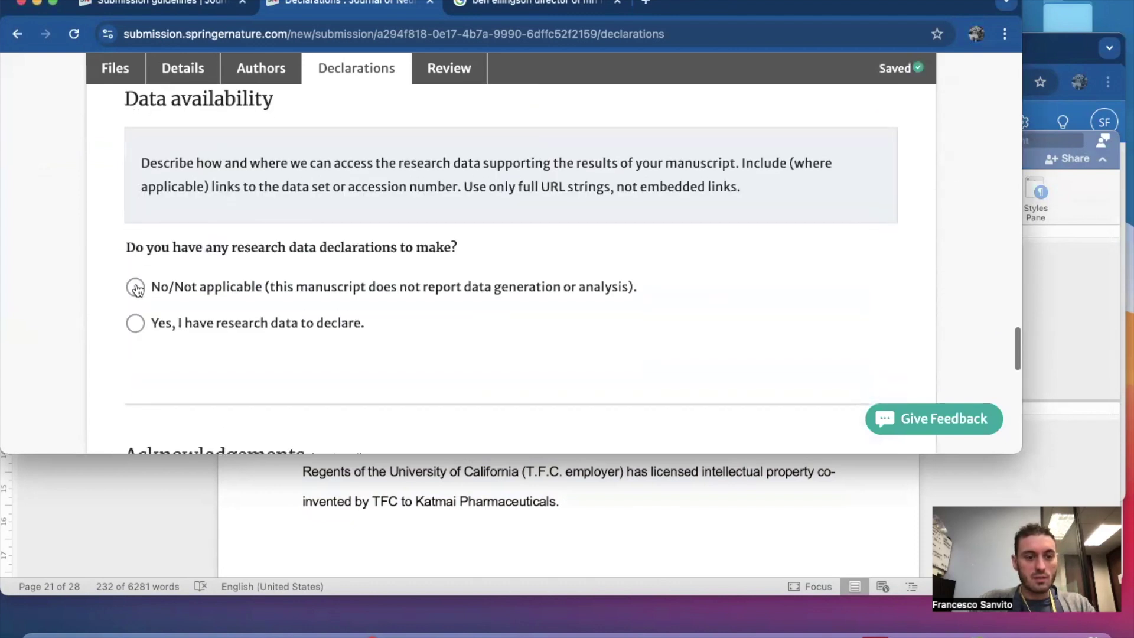
{"action": "left_click", "coordinate": [136, 323]}
Paste 'Data from this cohort is available from the authors upon request.' and continue to Review.
{"action": "scroll", "coordinate": [243, 327], "scroll_direction": "down", "scroll_amount": 5}
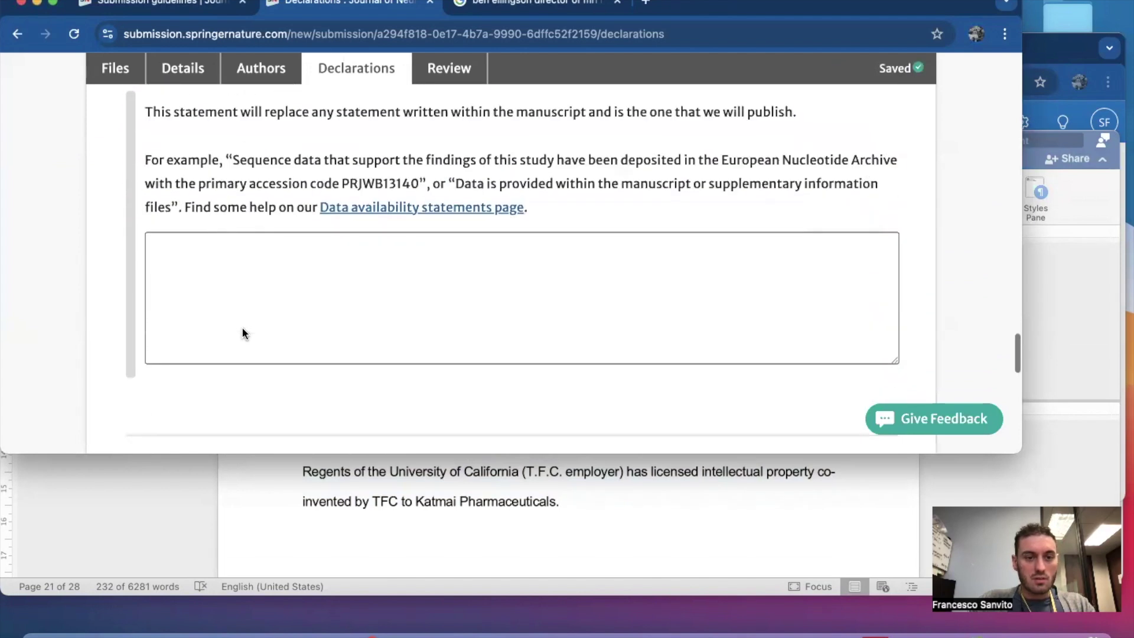
{"action": "left_click", "coordinate": [412, 537]}
{"action": "scroll", "coordinate": [412, 538], "scroll_direction": "up", "scroll_amount": 5}
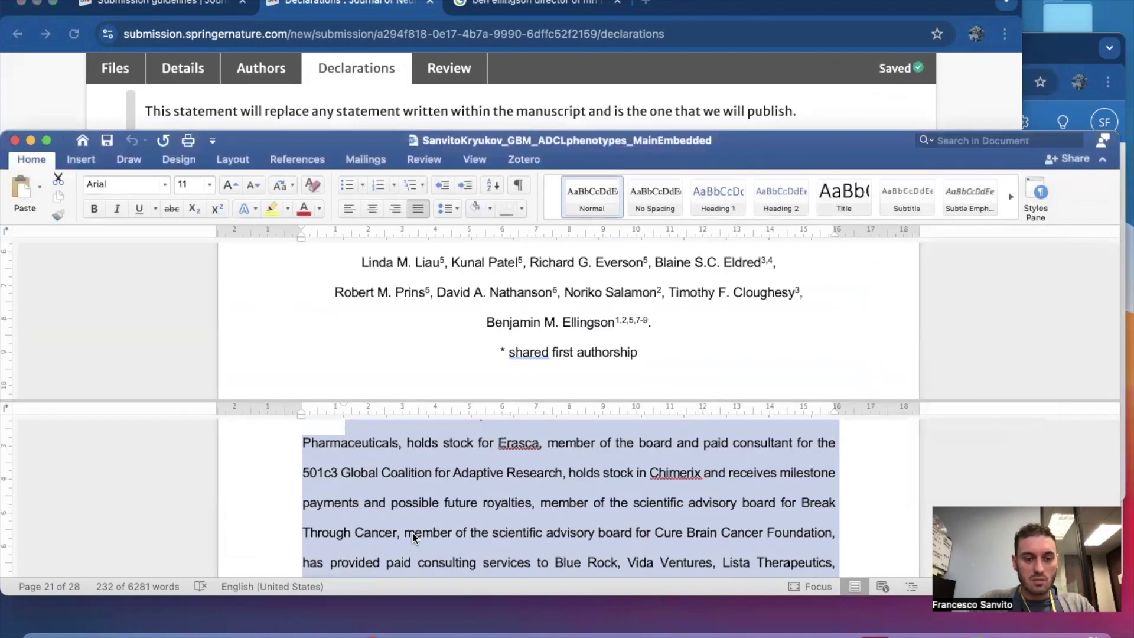
{"action": "scroll", "coordinate": [413, 537], "scroll_direction": "down", "scroll_amount": 4}
{"action": "scroll", "coordinate": [390, 519], "scroll_direction": "up", "scroll_amount": 2}
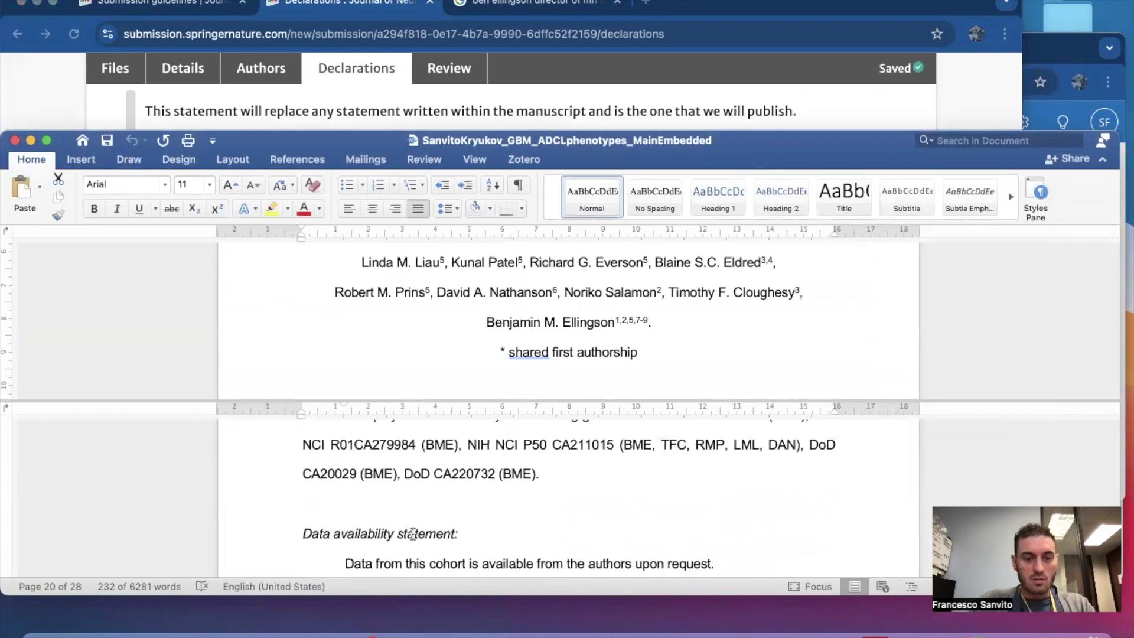
{"action": "scroll", "coordinate": [366, 501], "scroll_direction": "down", "scroll_amount": 2}
{"action": "left_click_drag", "start_coordinate": [362, 488], "coordinate": [760, 495]}
{"action": "key", "text": "cmd+c"}
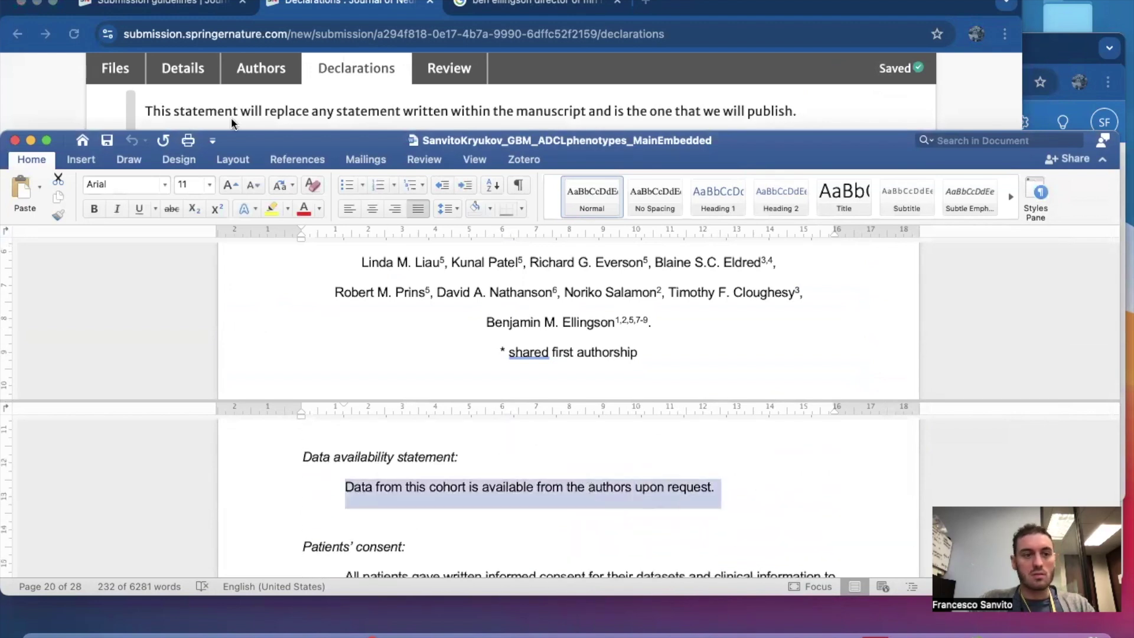
{"action": "left_click", "coordinate": [82, 103]}
{"action": "left_click", "coordinate": [238, 258]}
{"action": "key", "text": "cmd+v"}
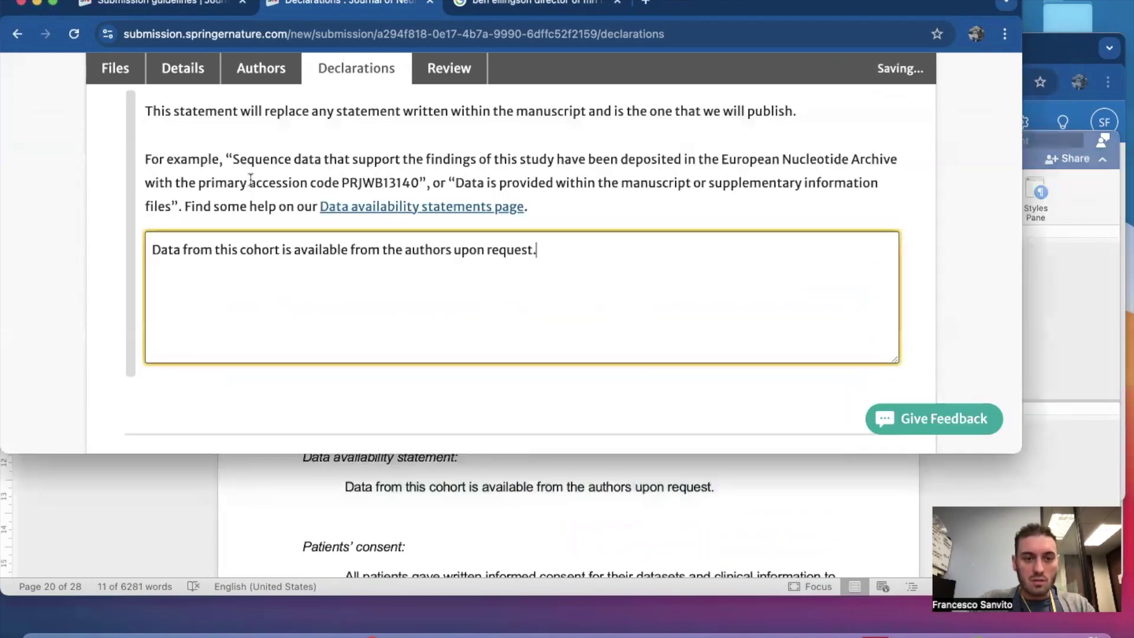
{"action": "key", "text": "Tab"}
{"action": "left_click", "coordinate": [730, 400]}
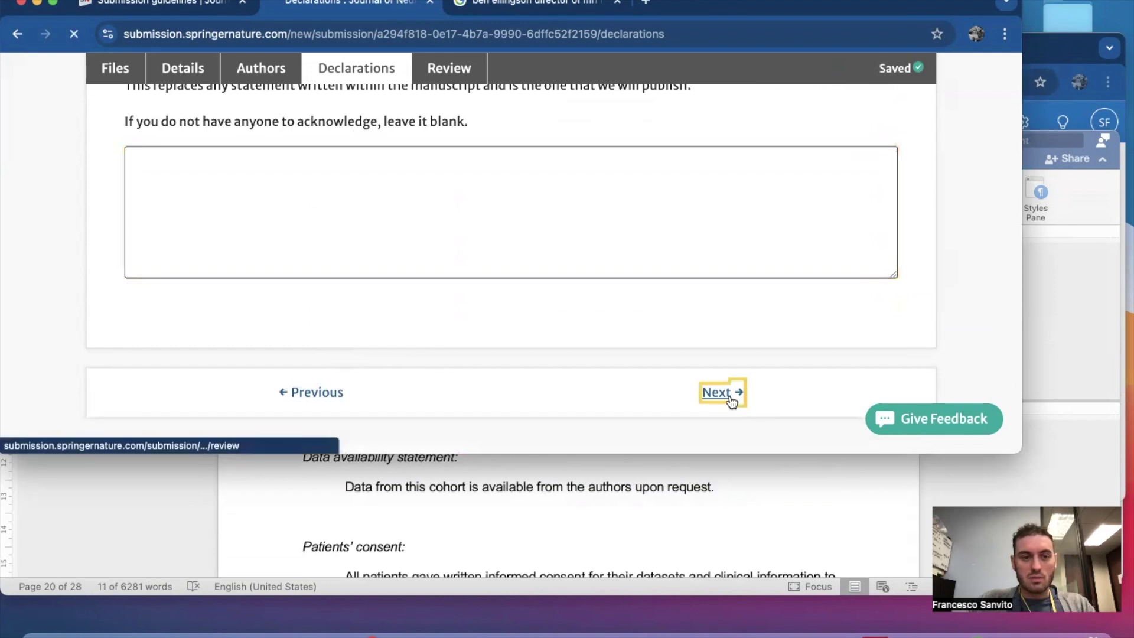
{"action": "scroll", "coordinate": [730, 400], "scroll_direction": "down", "scroll_amount": 5}
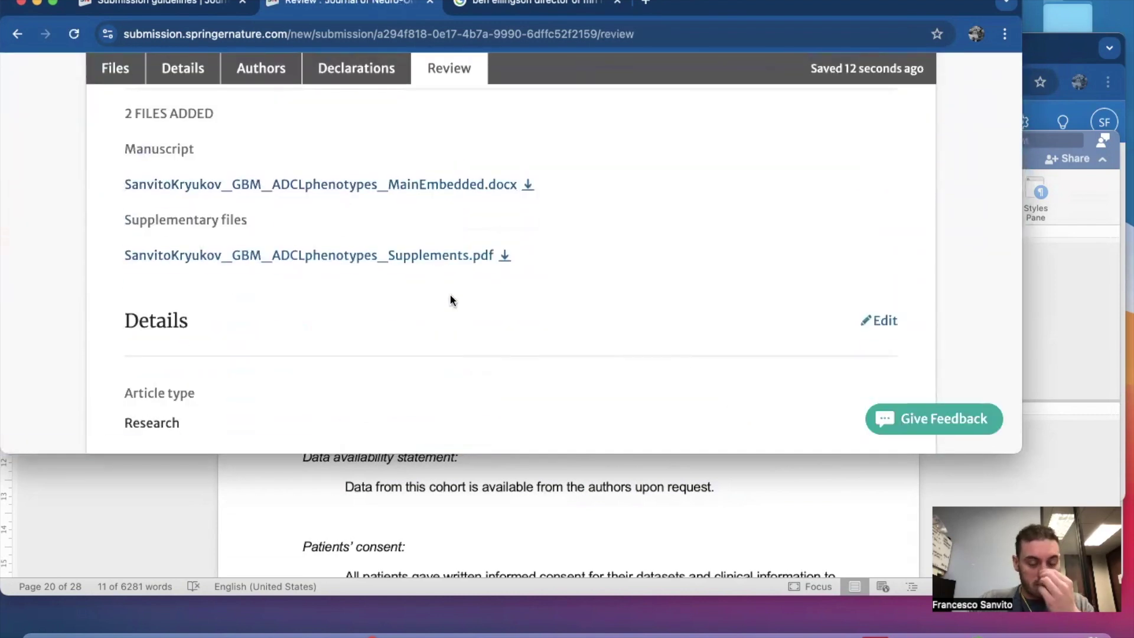
{"action": "scroll", "coordinate": [463, 316], "scroll_direction": "down", "scroll_amount": 5}
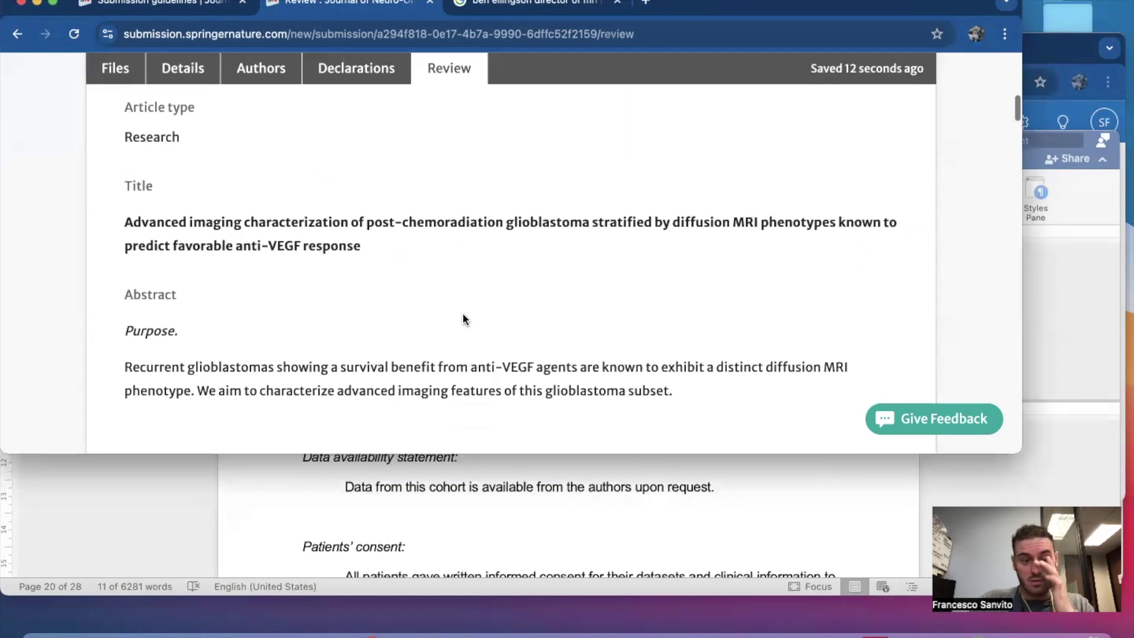
{"action": "scroll", "coordinate": [462, 316], "scroll_direction": "up", "scroll_amount": 5}
{"action": "scroll", "coordinate": [463, 319], "scroll_direction": "down", "scroll_amount": 3}
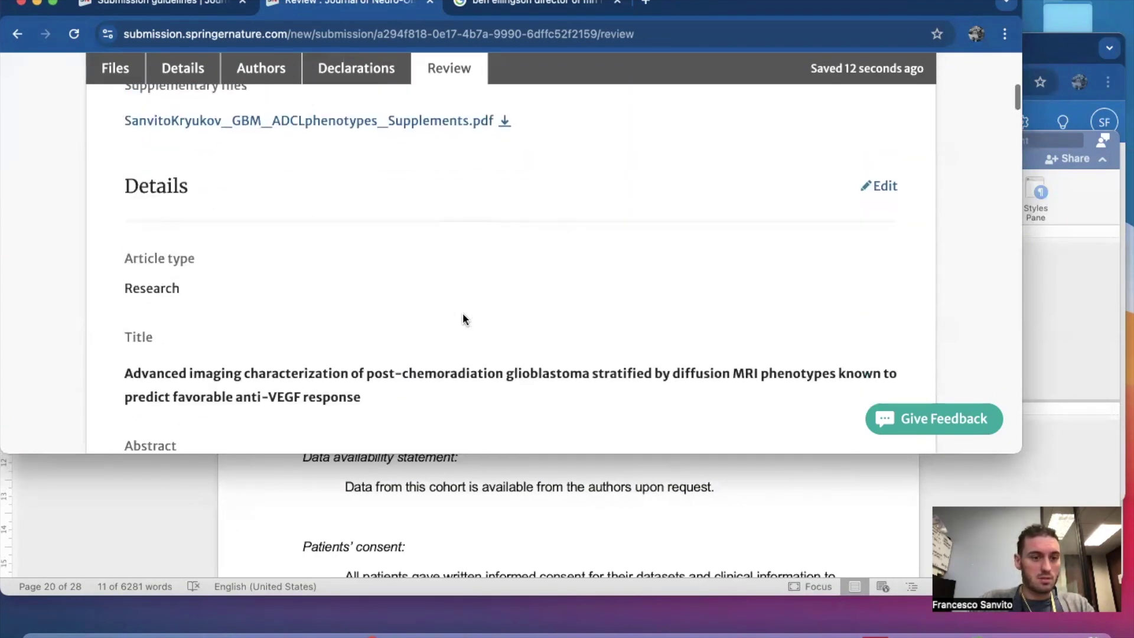
{"action": "scroll", "coordinate": [258, 390], "scroll_direction": "down", "scroll_amount": 7}
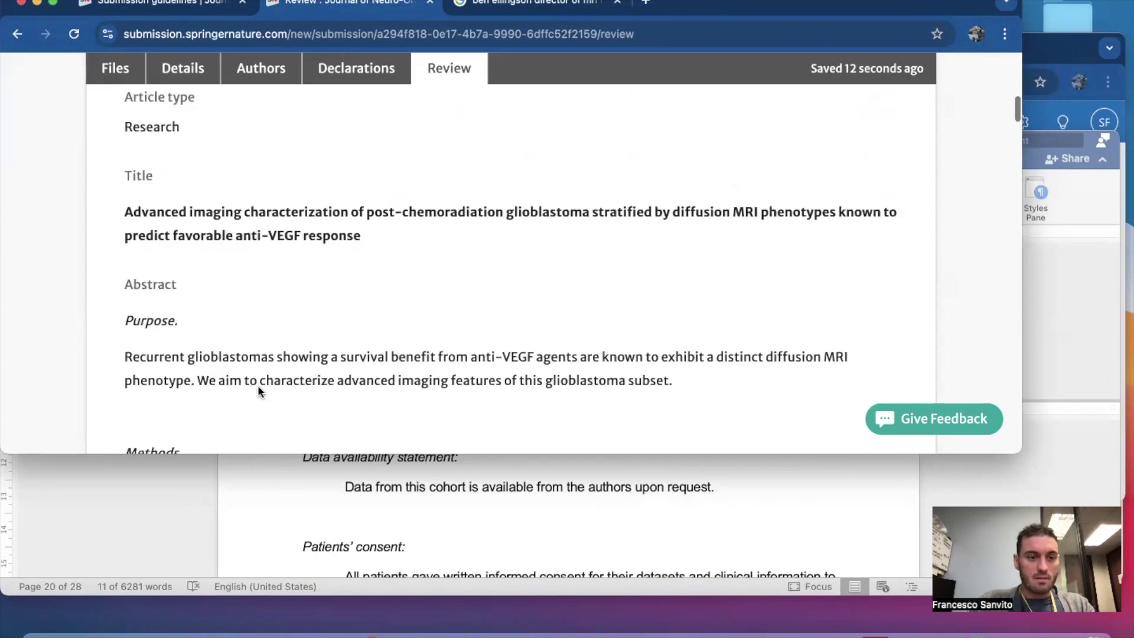
{"action": "scroll", "coordinate": [258, 387], "scroll_direction": "down", "scroll_amount": 15}
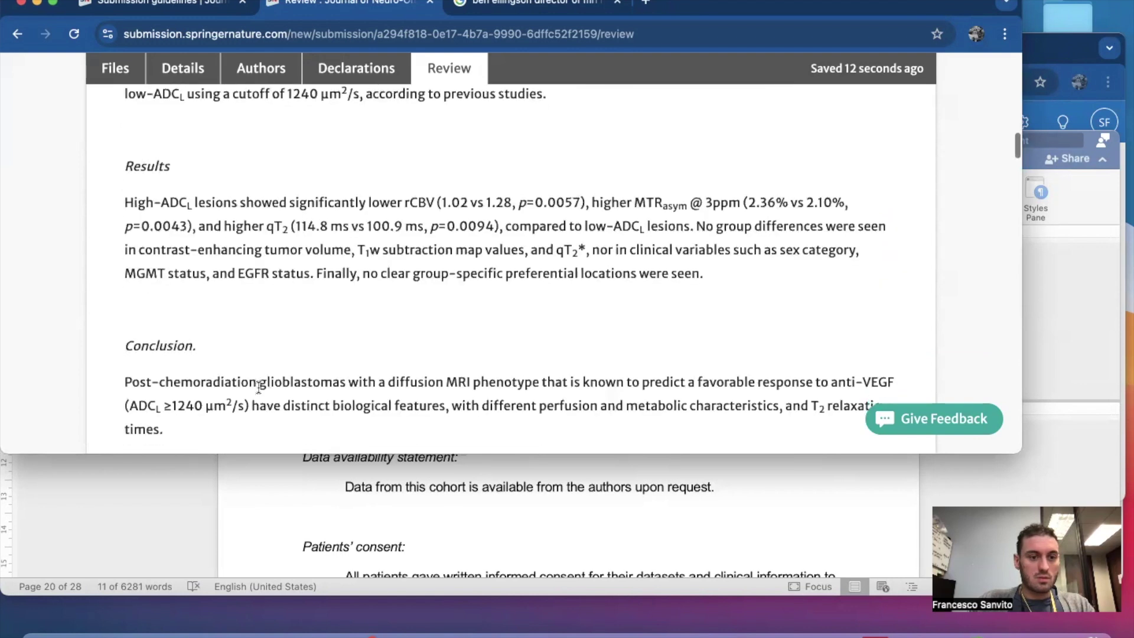
{"action": "scroll", "coordinate": [258, 386], "scroll_direction": "down", "scroll_amount": 11}
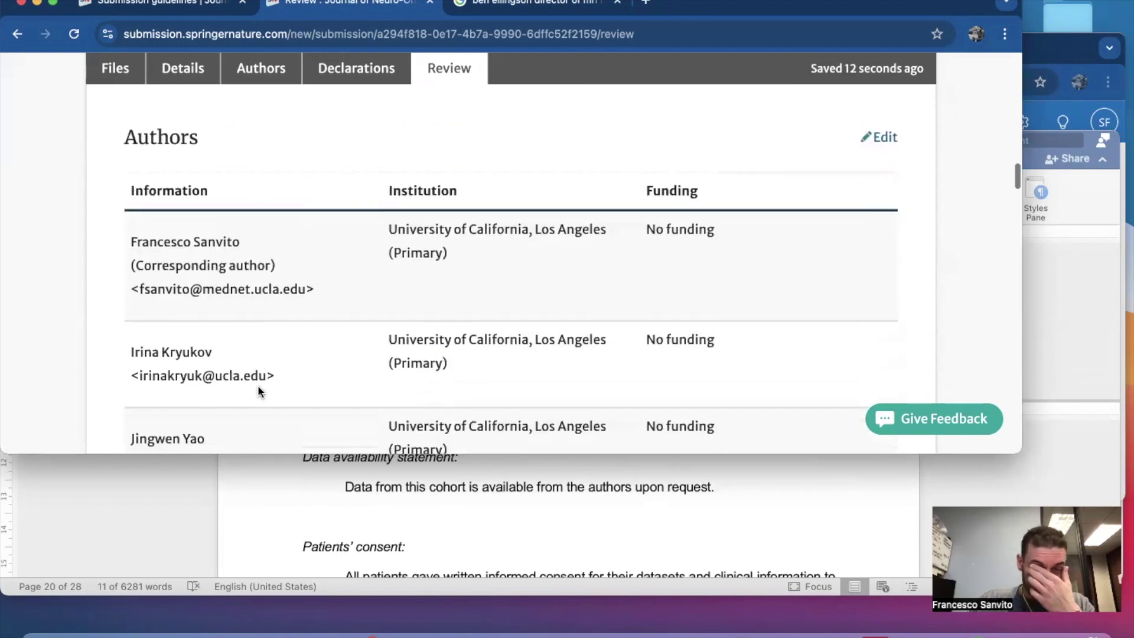
{"action": "scroll", "coordinate": [258, 388], "scroll_direction": "down", "scroll_amount": 5}
{"action": "scroll", "coordinate": [258, 387], "scroll_direction": "up", "scroll_amount": 13}
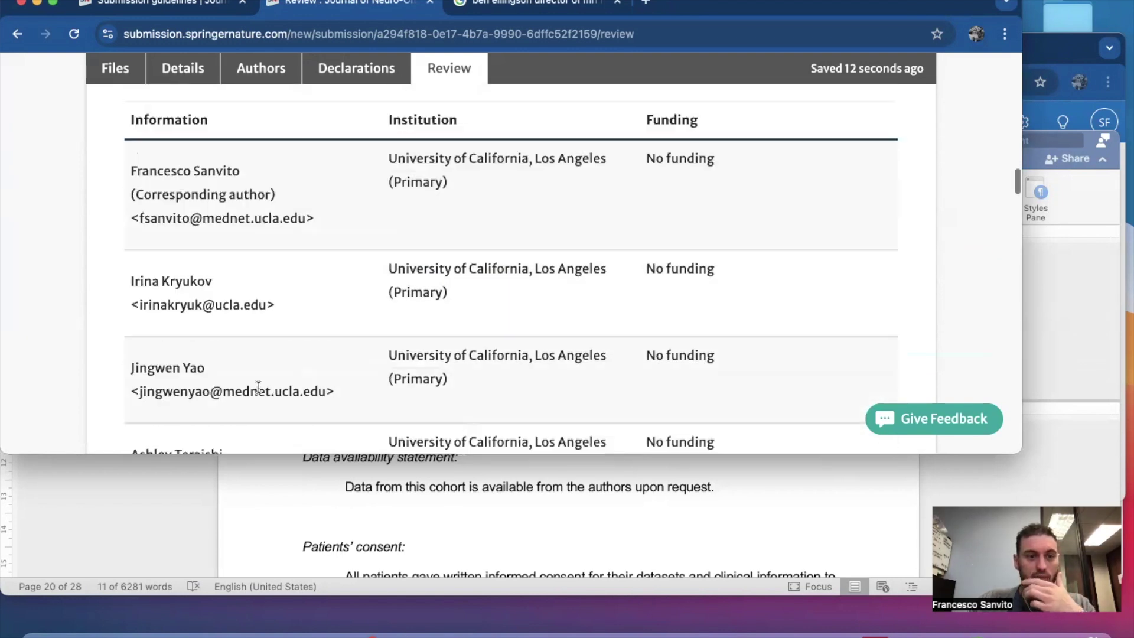
{"action": "scroll", "coordinate": [259, 392], "scroll_direction": "down", "scroll_amount": 1}
{"action": "scroll", "coordinate": [258, 391], "scroll_direction": "down", "scroll_amount": 5}
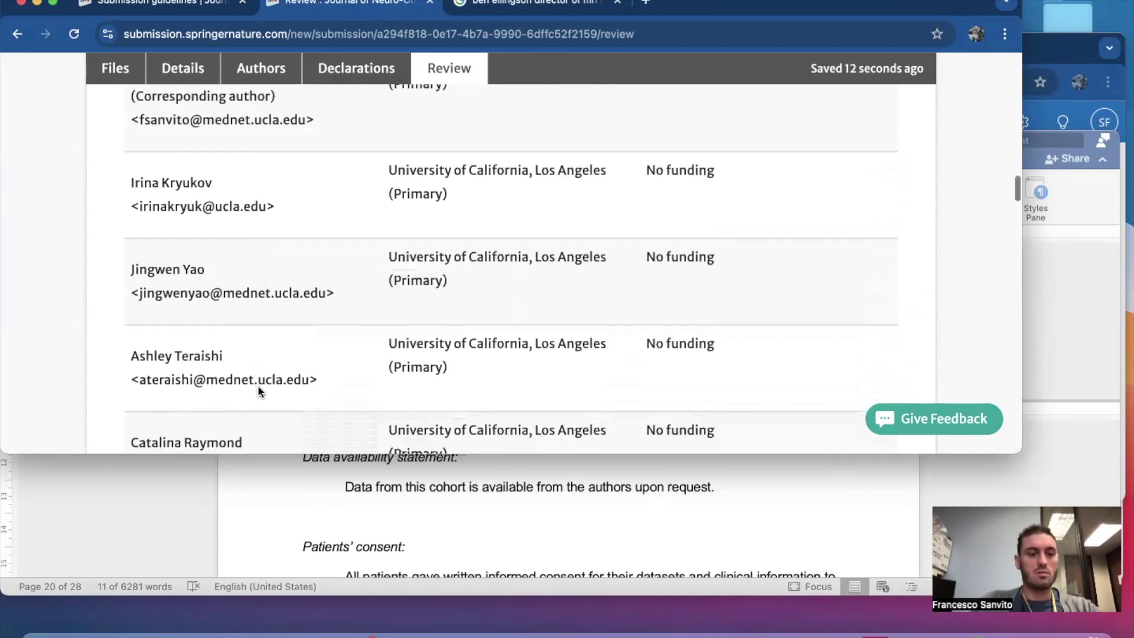
{"action": "scroll", "coordinate": [258, 389], "scroll_direction": "down", "scroll_amount": 6}
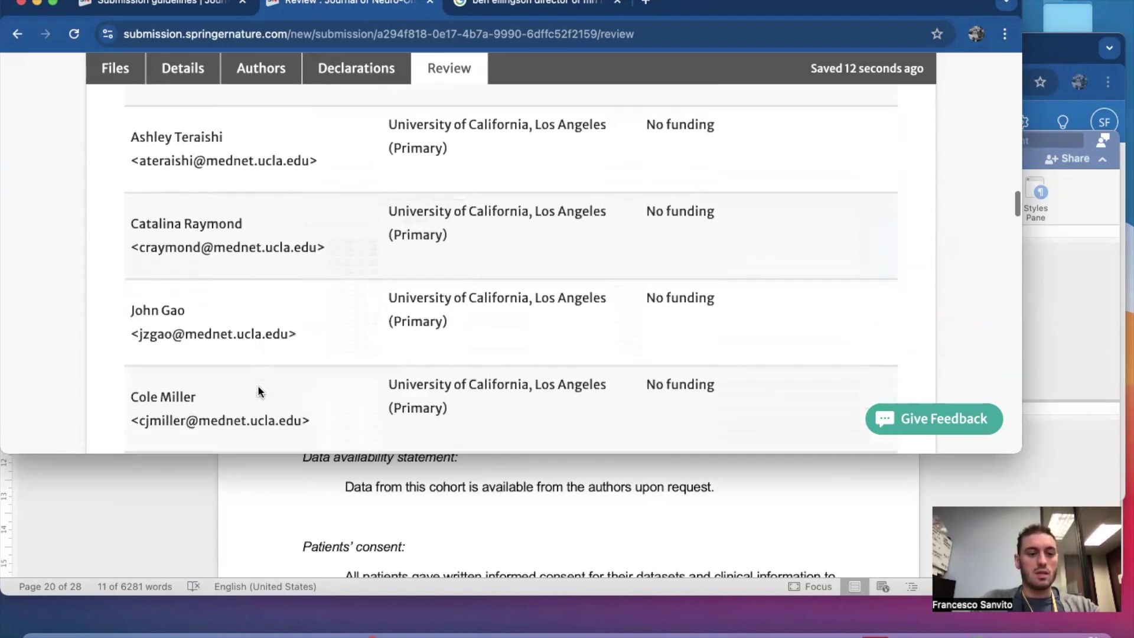
{"action": "scroll", "coordinate": [259, 387], "scroll_direction": "down", "scroll_amount": 6}
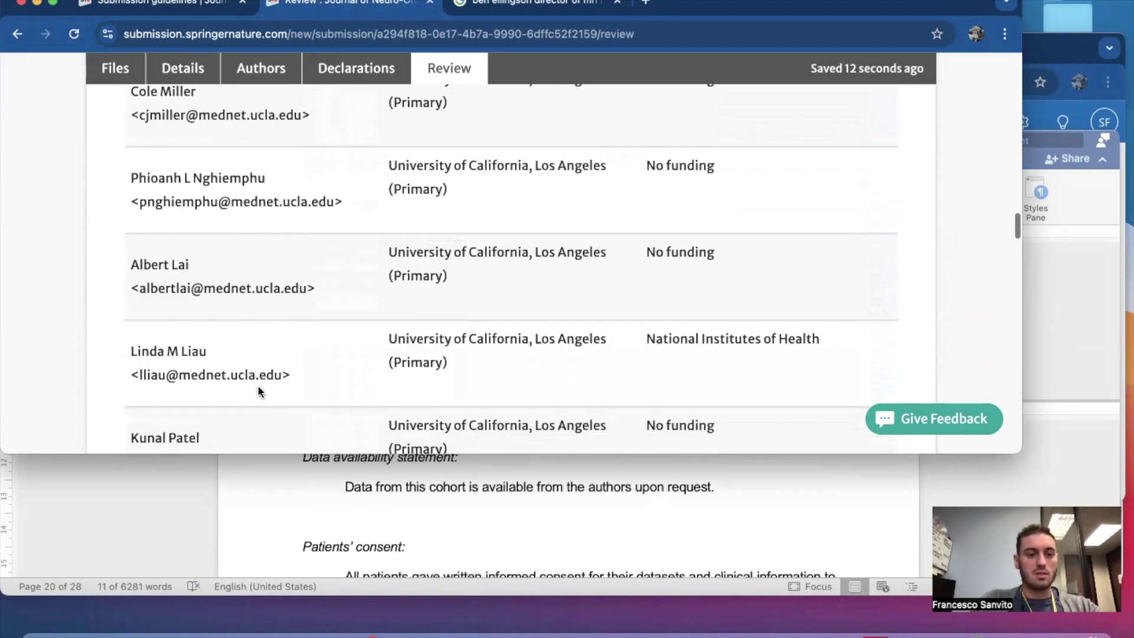
{"action": "scroll", "coordinate": [258, 391], "scroll_direction": "down", "scroll_amount": 6}
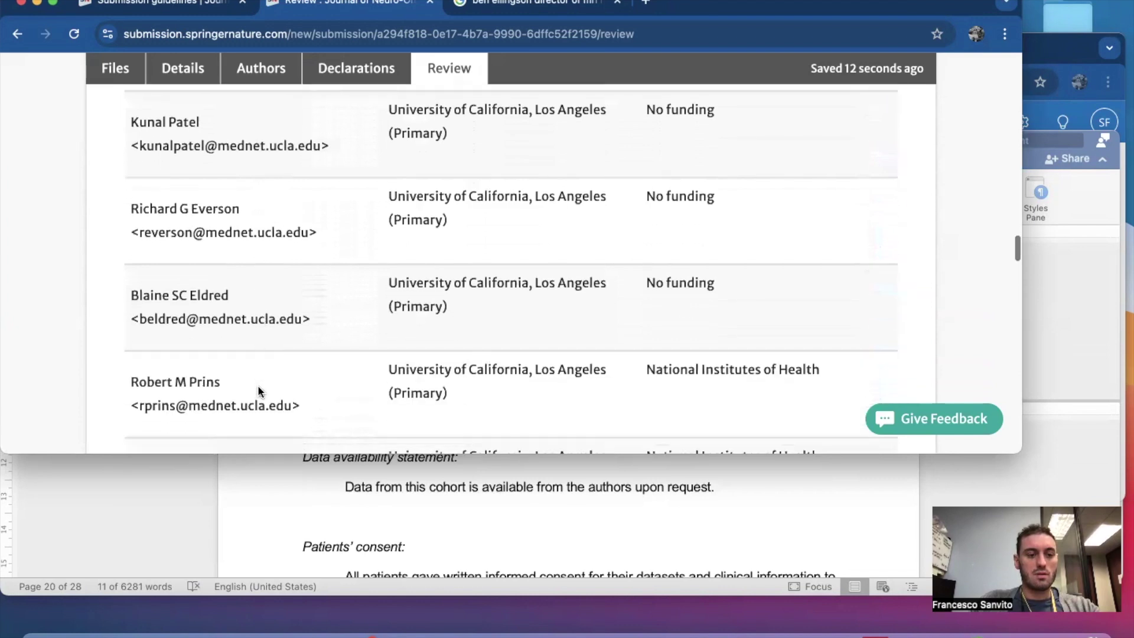
{"action": "scroll", "coordinate": [258, 389], "scroll_direction": "down", "scroll_amount": 6}
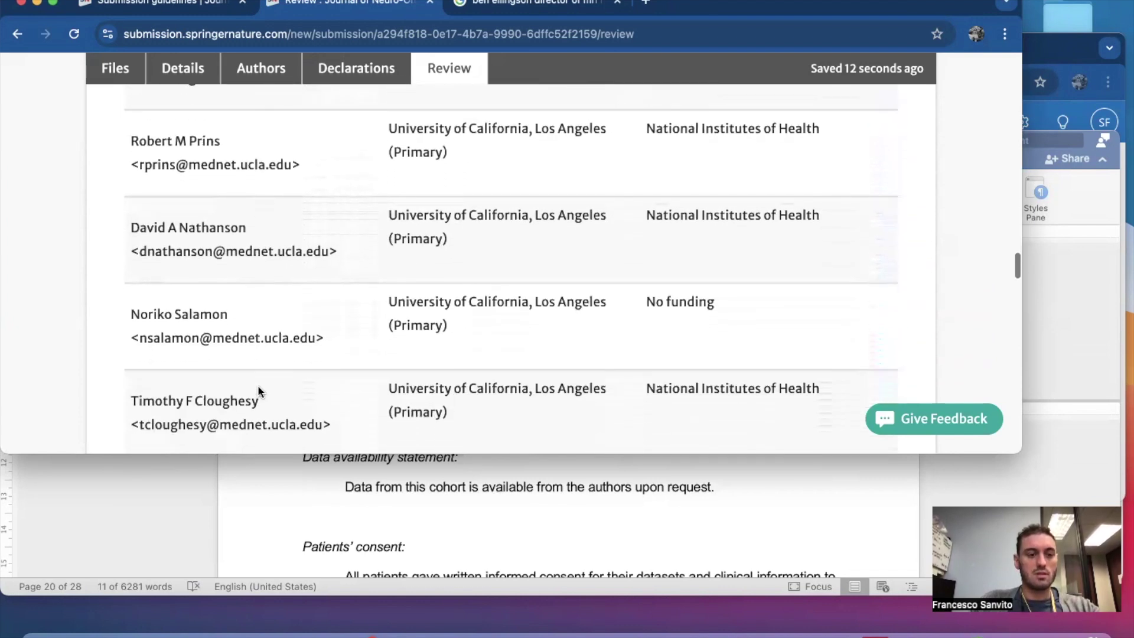
{"action": "scroll", "coordinate": [258, 385], "scroll_direction": "down", "scroll_amount": 2}
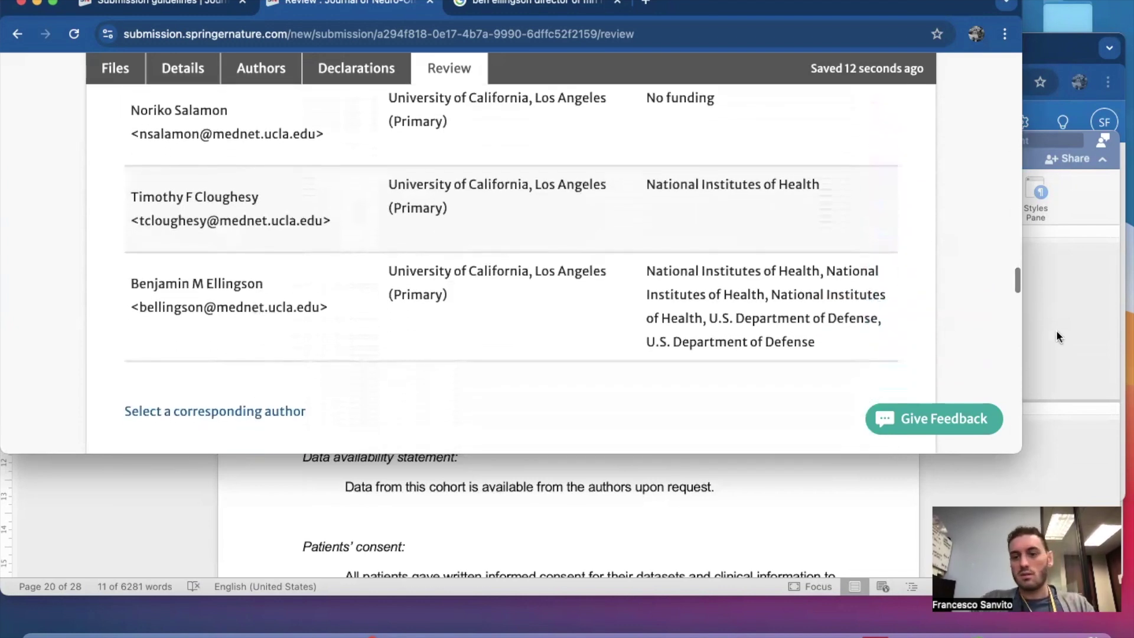
{"action": "left_click", "coordinate": [1084, 325]}
{"action": "scroll", "coordinate": [738, 342], "scroll_direction": "up", "scroll_amount": 2}
{"action": "scroll", "coordinate": [670, 336], "scroll_direction": "down", "scroll_amount": 1}
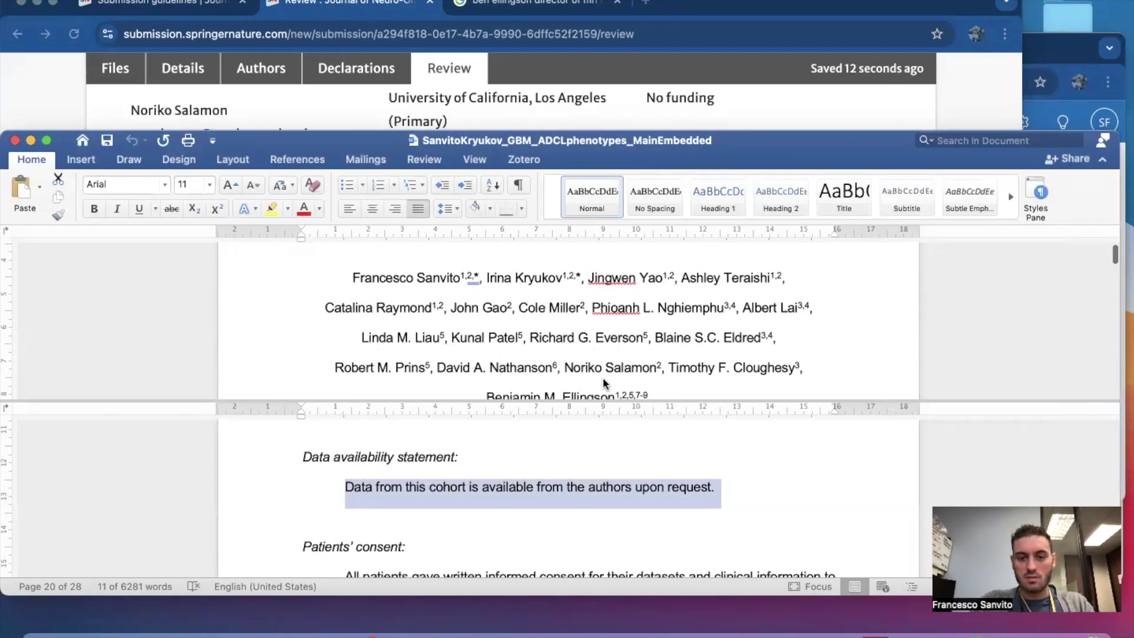
{"action": "left_click", "coordinate": [768, 109]}
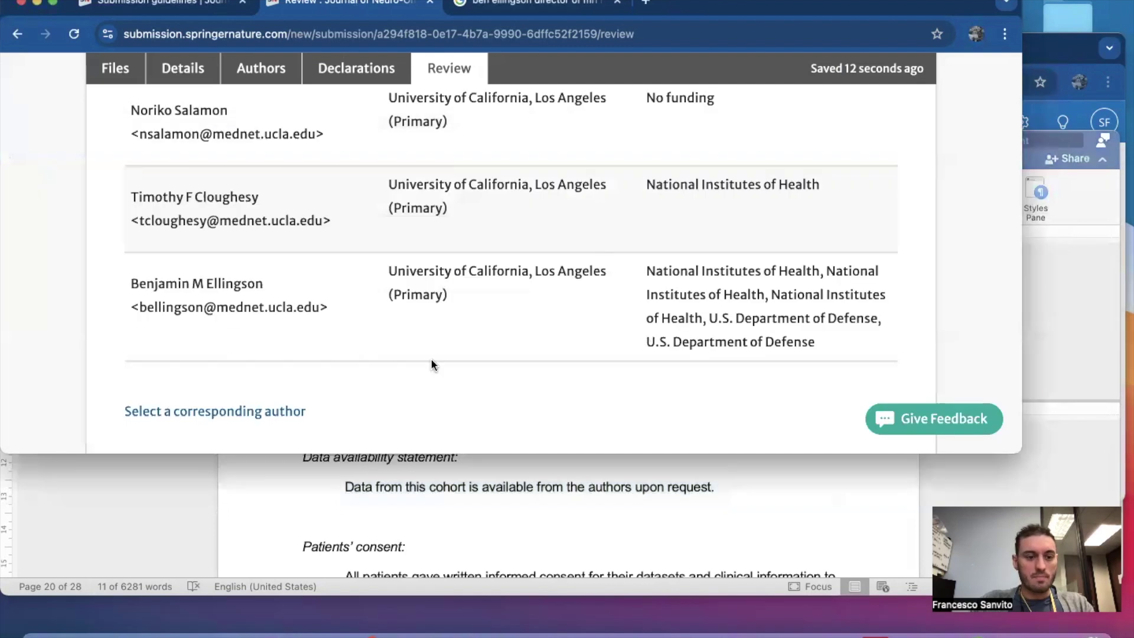
{"action": "scroll", "coordinate": [431, 359], "scroll_direction": "down", "scroll_amount": 8}
{"action": "scroll", "coordinate": [432, 361], "scroll_direction": "down", "scroll_amount": 8}
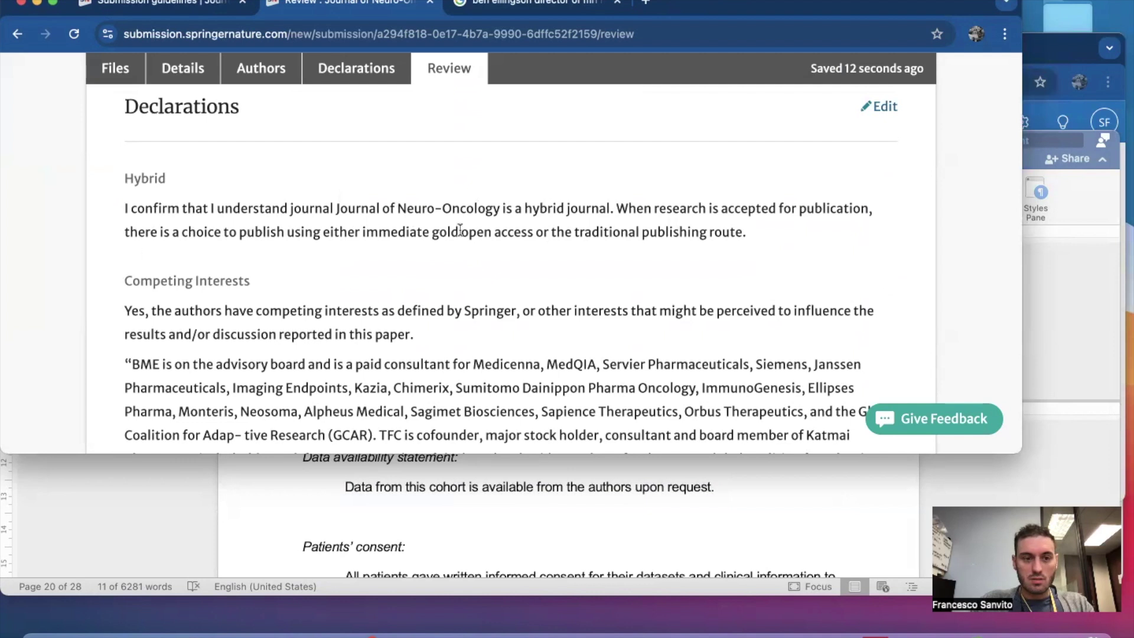
Scroll through the Review summary to the 'Share your work as a preprint' section.
{"action": "scroll", "coordinate": [459, 230], "scroll_direction": "down", "scroll_amount": 20}
{"action": "scroll", "coordinate": [458, 230], "scroll_direction": "down", "scroll_amount": 12}
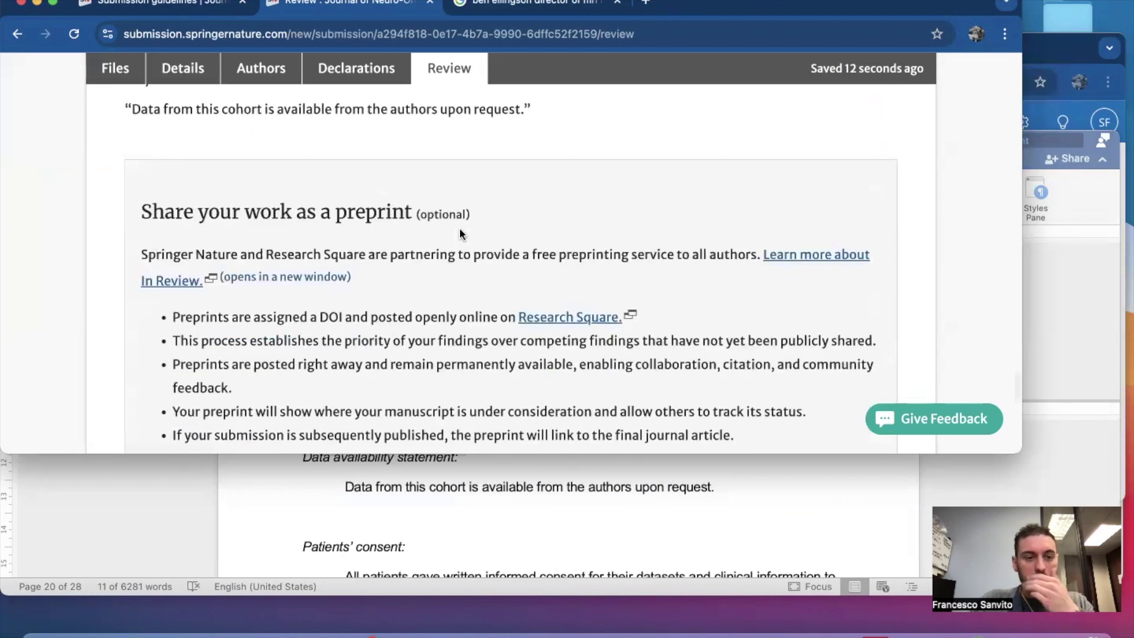
{"action": "scroll", "coordinate": [459, 233], "scroll_direction": "down", "scroll_amount": 2}
{"action": "scroll", "coordinate": [460, 234], "scroll_direction": "down", "scroll_amount": 2}
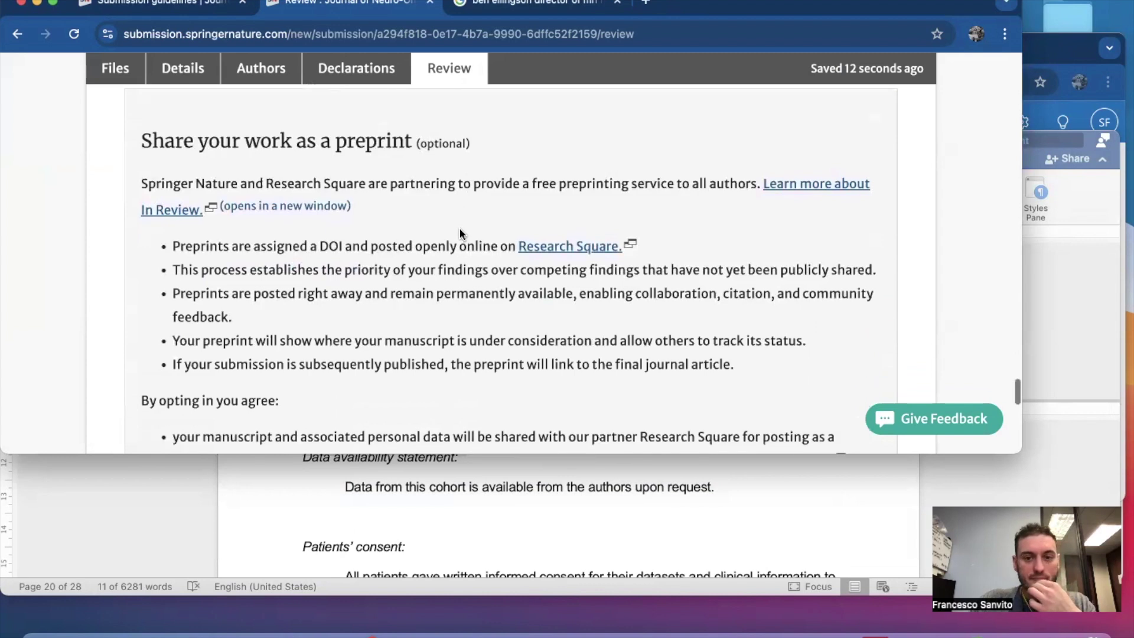
{"action": "scroll", "coordinate": [430, 219], "scroll_direction": "down", "scroll_amount": 4}
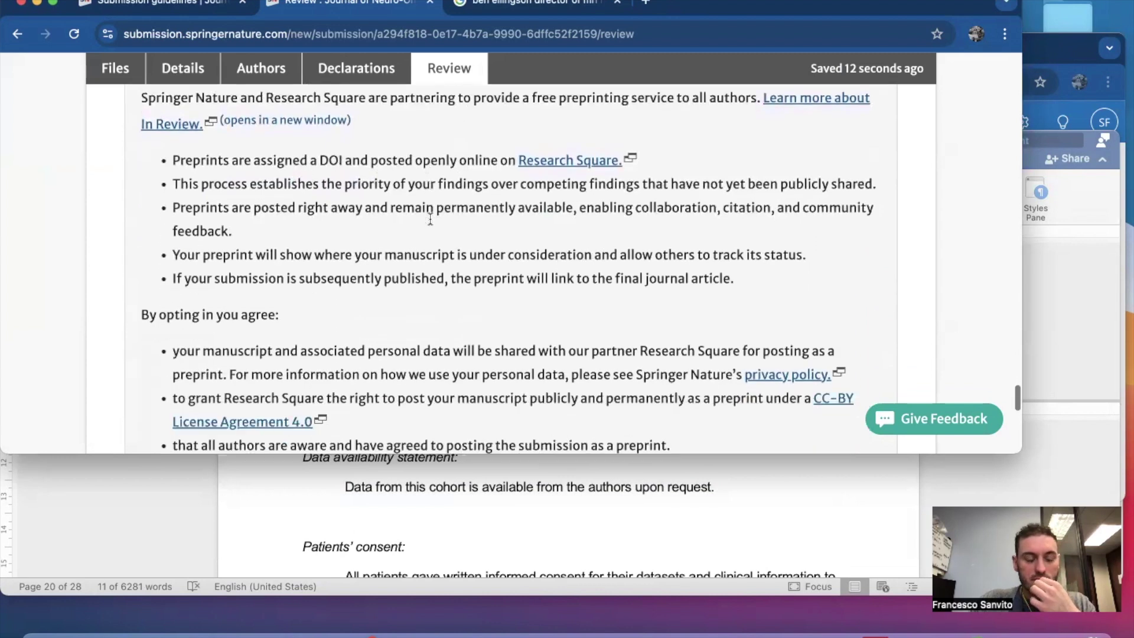
{"action": "scroll", "coordinate": [430, 218], "scroll_direction": "up", "scroll_amount": 4}
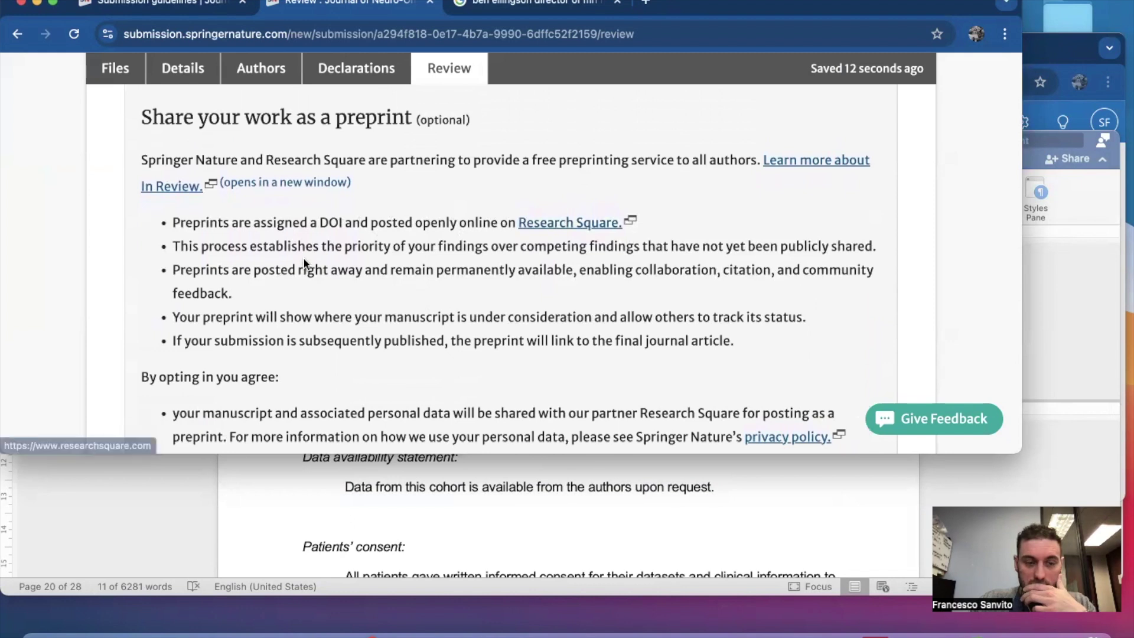
{"action": "scroll", "coordinate": [413, 260], "scroll_direction": "down", "scroll_amount": 1}
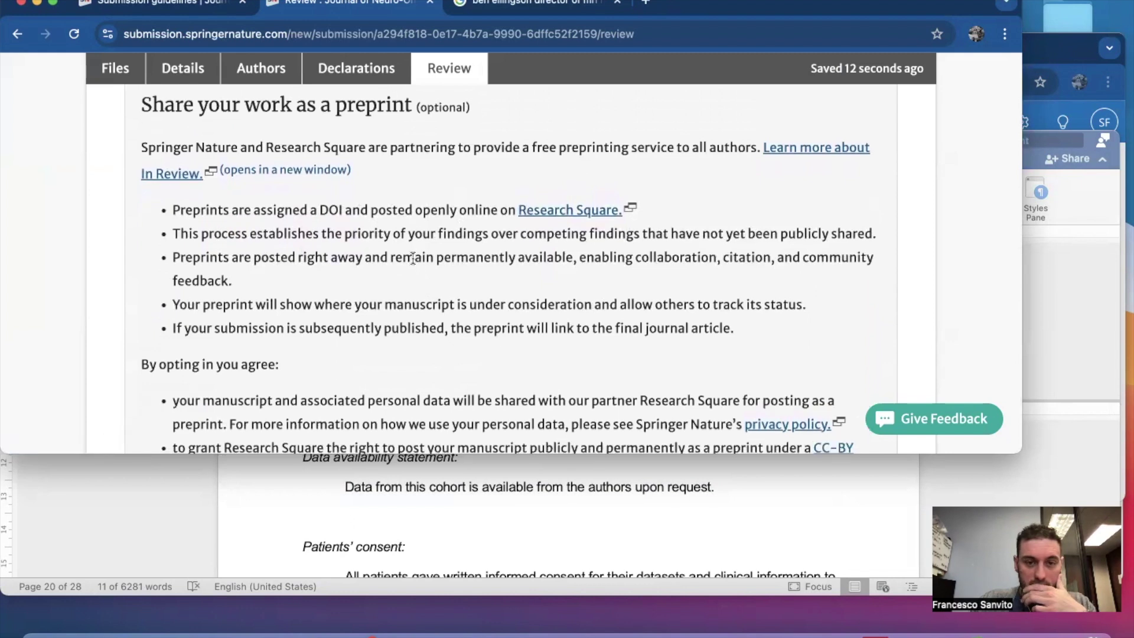
{"action": "scroll", "coordinate": [479, 373], "scroll_direction": "down", "scroll_amount": 1}
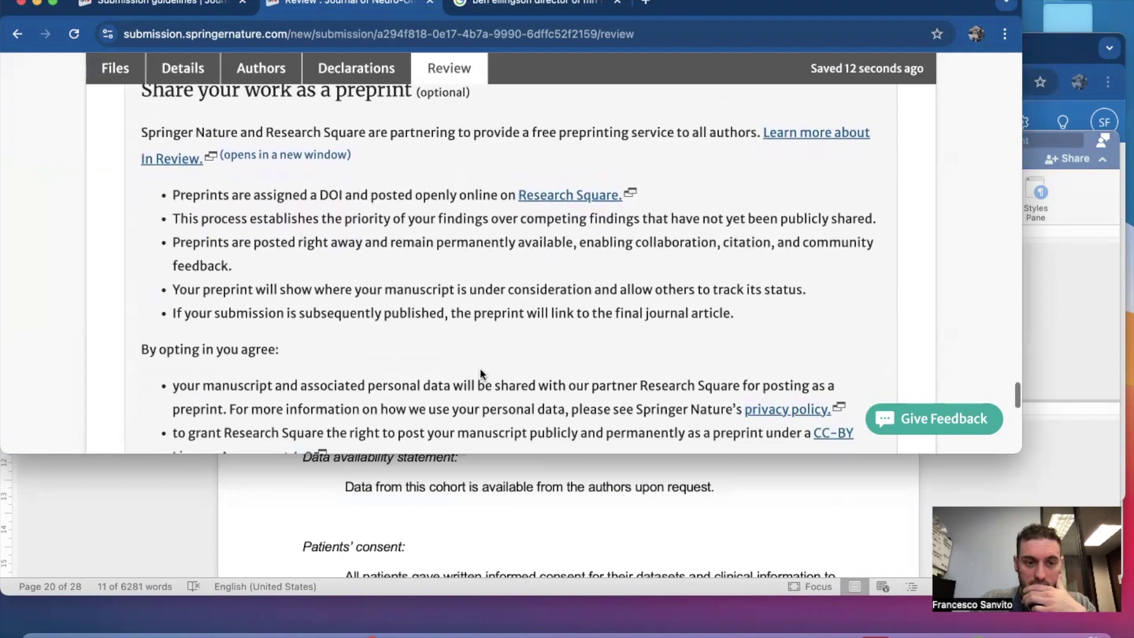
{"action": "scroll", "coordinate": [430, 307], "scroll_direction": "down", "scroll_amount": 10}
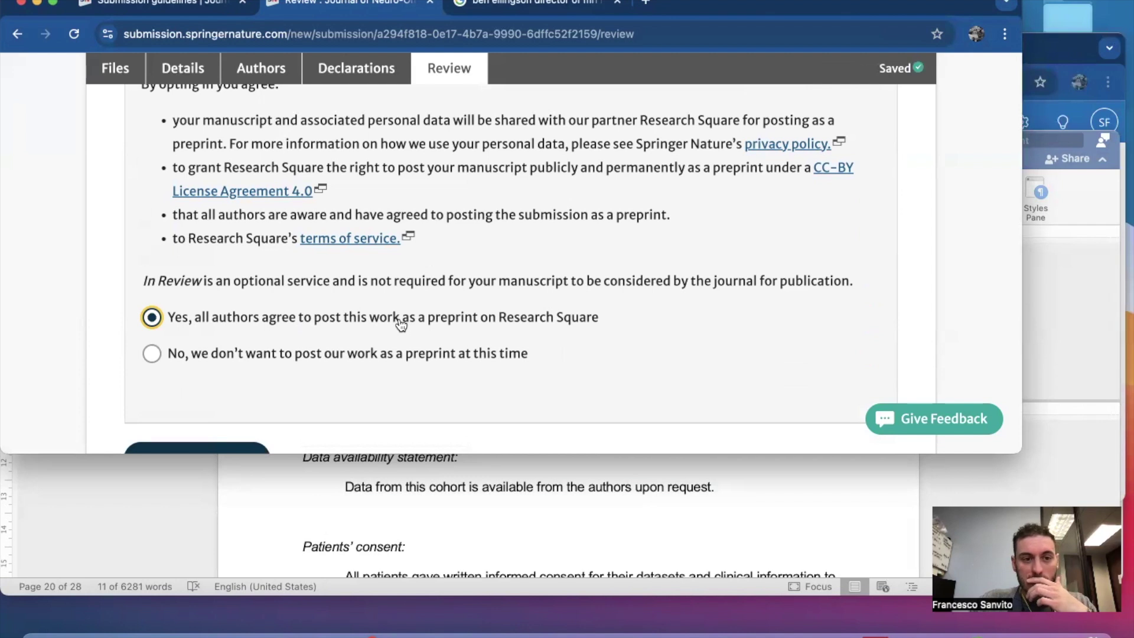
{"action": "scroll", "coordinate": [401, 323], "scroll_direction": "up", "scroll_amount": 12}
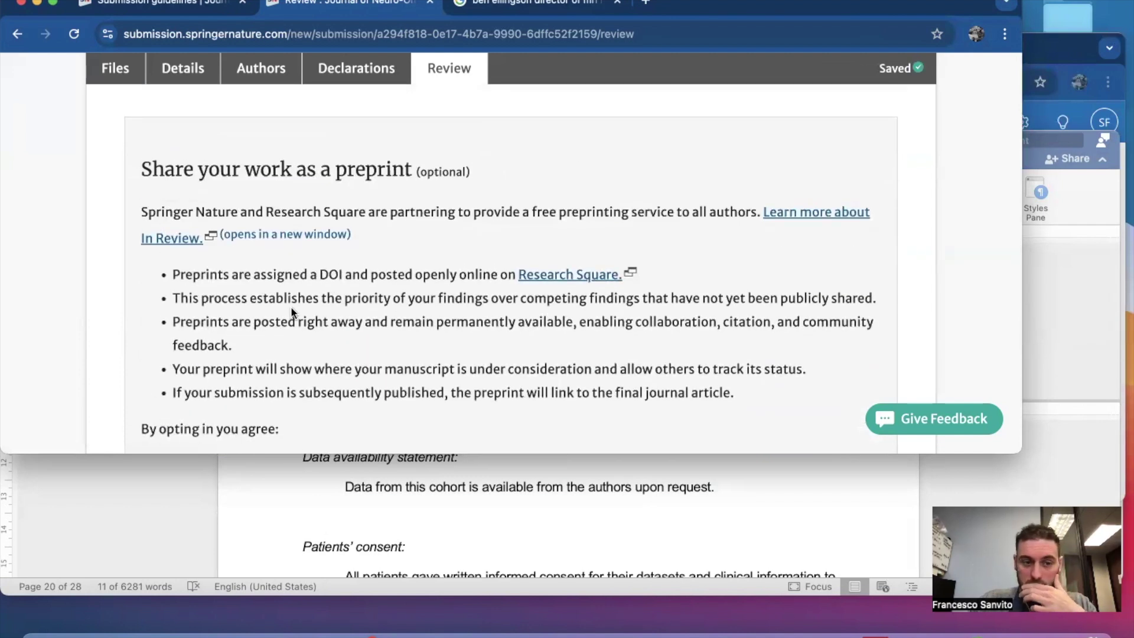
{"action": "scroll", "coordinate": [409, 325], "scroll_direction": "down", "scroll_amount": 1}
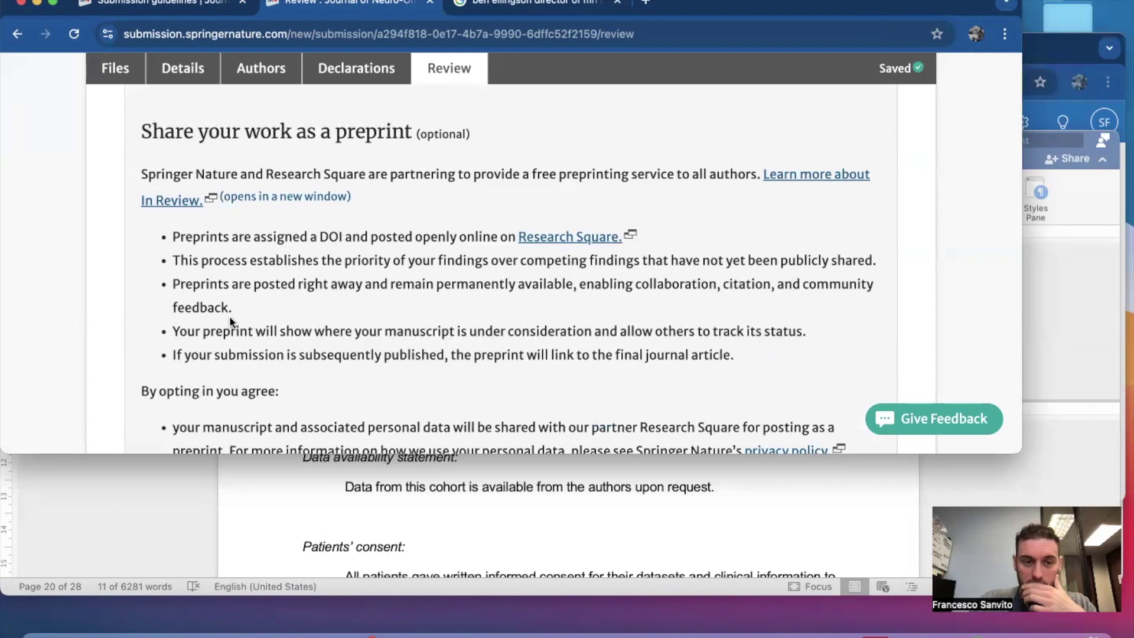
Decline posting the work as a preprint on Research Square.
{"action": "left_click_drag", "start_coordinate": [438, 289], "coordinate": [594, 290]}
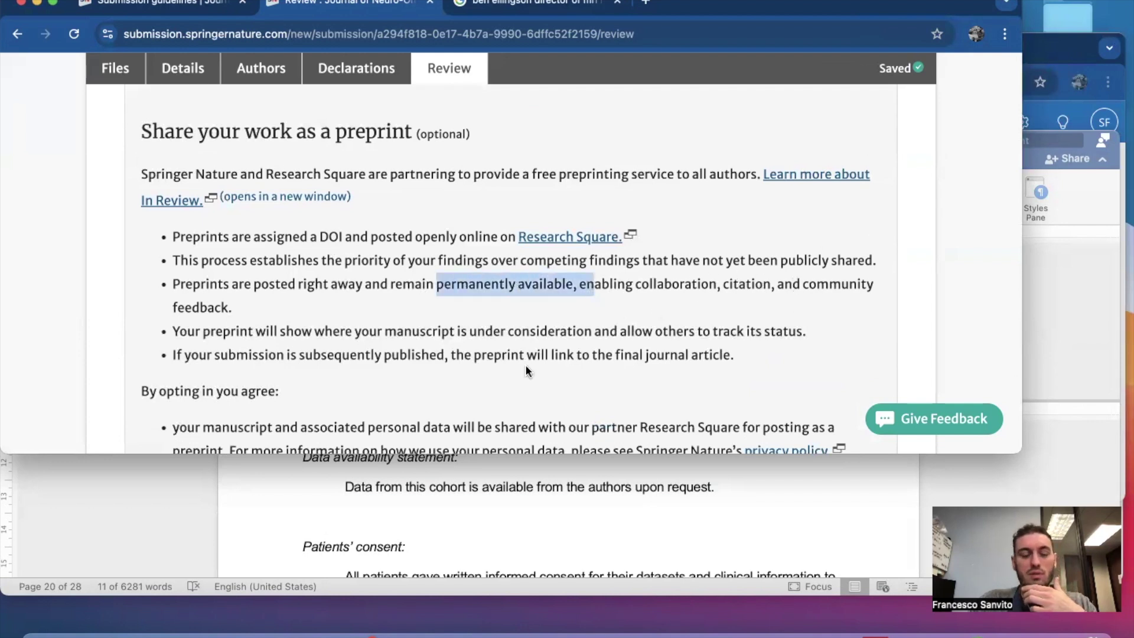
{"action": "scroll", "coordinate": [525, 363], "scroll_direction": "down", "scroll_amount": 7}
{"action": "scroll", "coordinate": [526, 371], "scroll_direction": "down", "scroll_amount": 4}
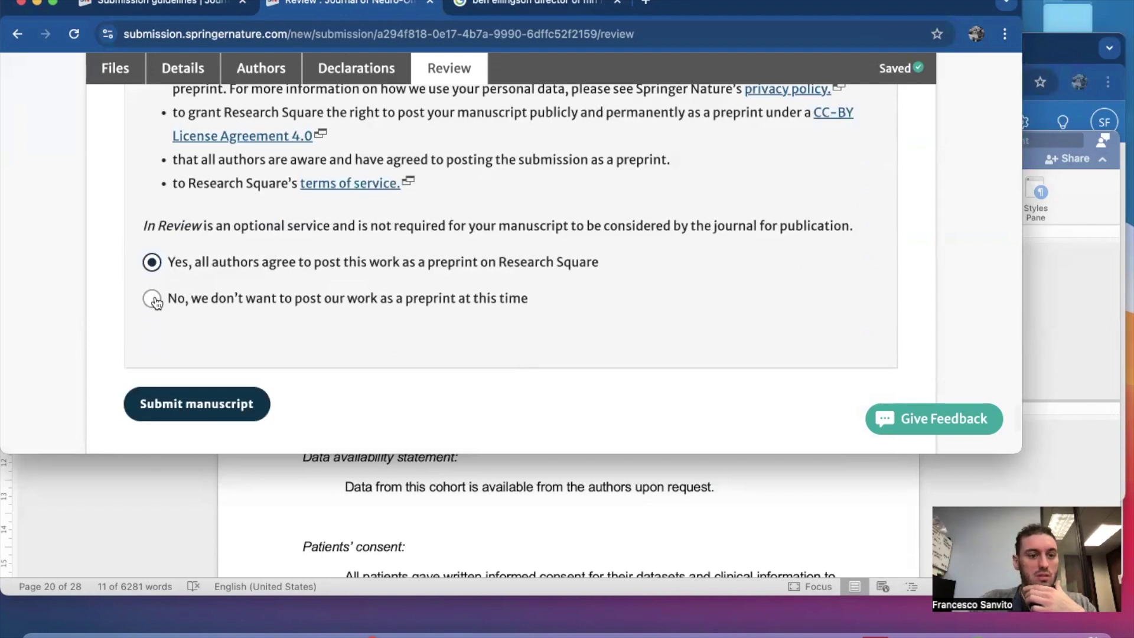
{"action": "scroll", "coordinate": [544, 329], "scroll_direction": "down", "scroll_amount": 3}
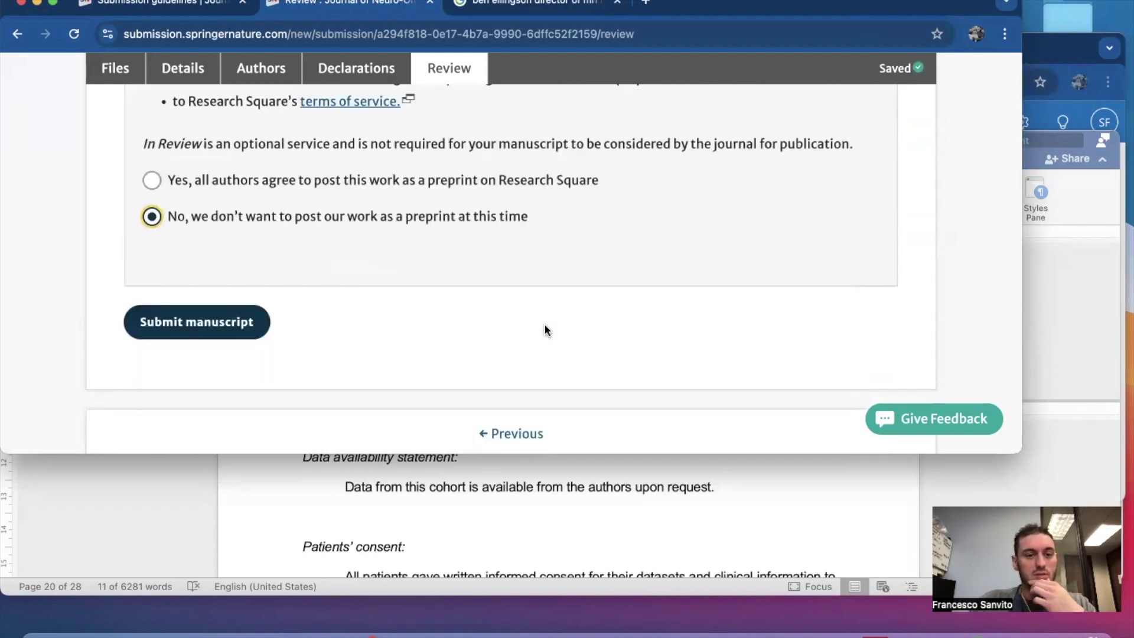
{"action": "scroll", "coordinate": [544, 329], "scroll_direction": "down", "scroll_amount": 2}
{"action": "scroll", "coordinate": [544, 329], "scroll_direction": "down", "scroll_amount": 4}
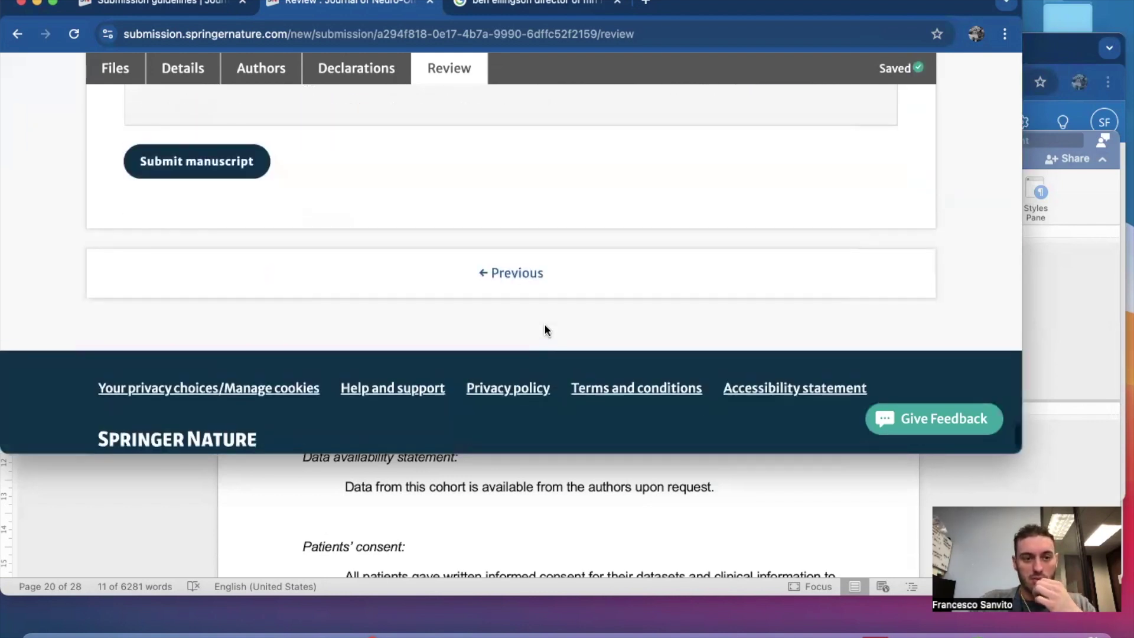
{"action": "scroll", "coordinate": [545, 329], "scroll_direction": "up", "scroll_amount": 3}
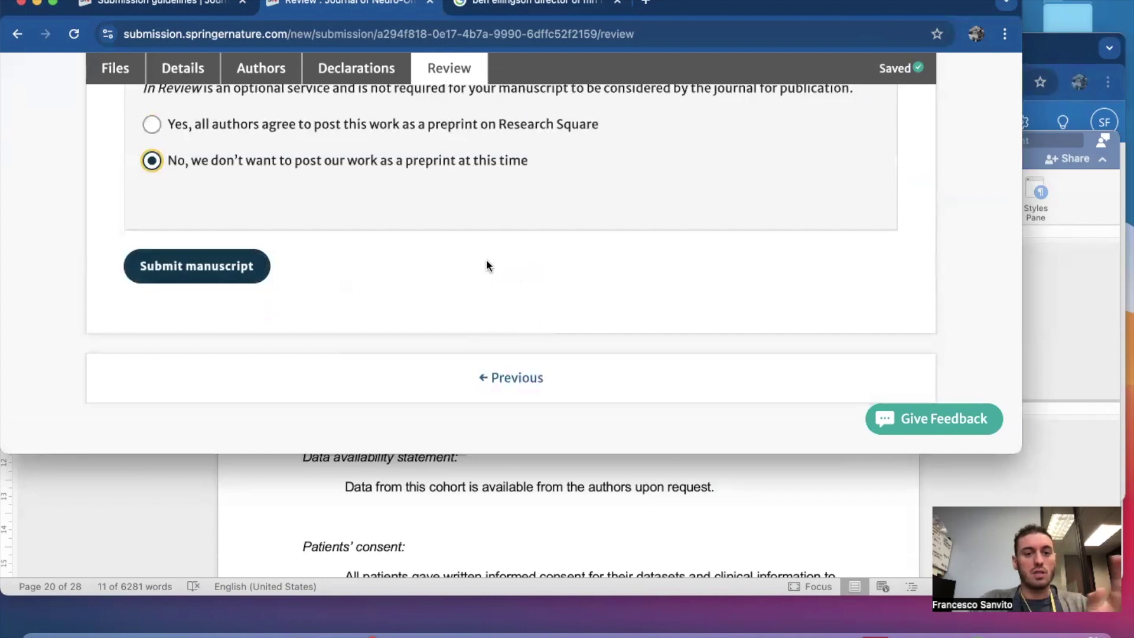
{"action": "scroll", "coordinate": [486, 265], "scroll_direction": "up", "scroll_amount": 2}
Go back to the Authors step and check the NIH and DoD funders and each author's funder choices.
{"action": "left_click", "coordinate": [267, 68]}
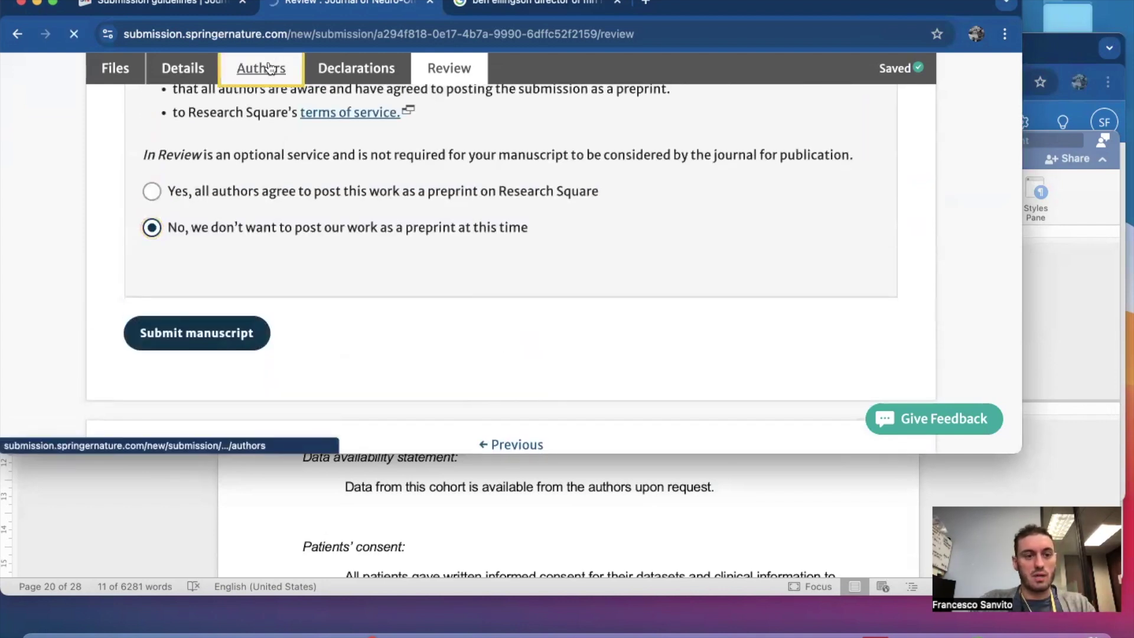
{"action": "scroll", "coordinate": [373, 283], "scroll_direction": "down", "scroll_amount": 10}
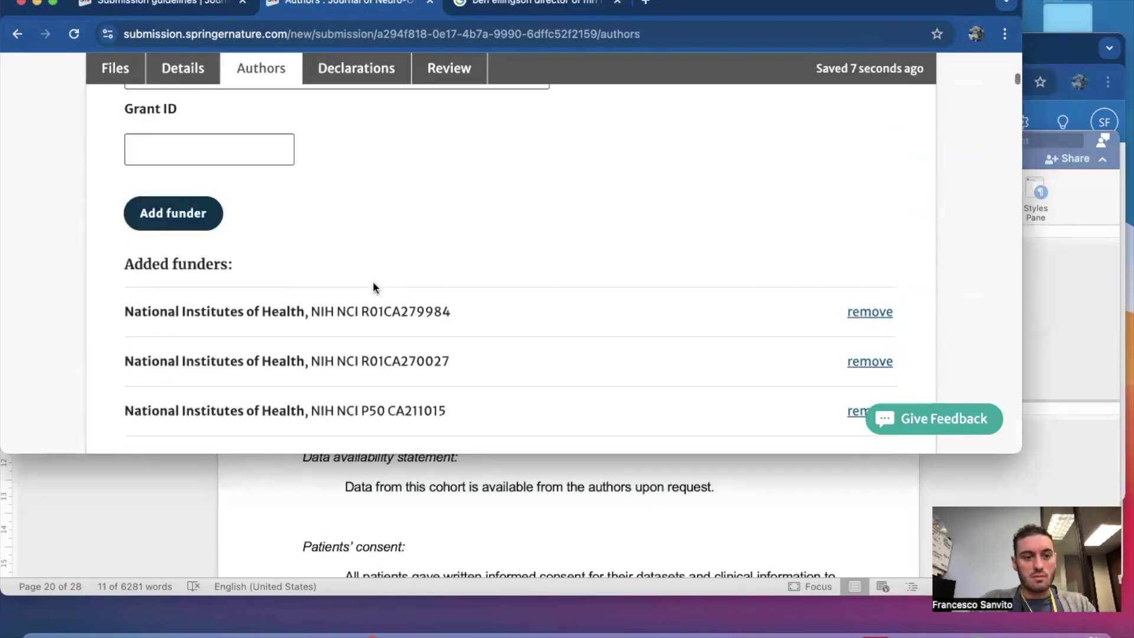
{"action": "scroll", "coordinate": [373, 287], "scroll_direction": "down", "scroll_amount": 15}
{"action": "scroll", "coordinate": [374, 288], "scroll_direction": "down", "scroll_amount": 15}
{"action": "scroll", "coordinate": [373, 282], "scroll_direction": "down", "scroll_amount": 15}
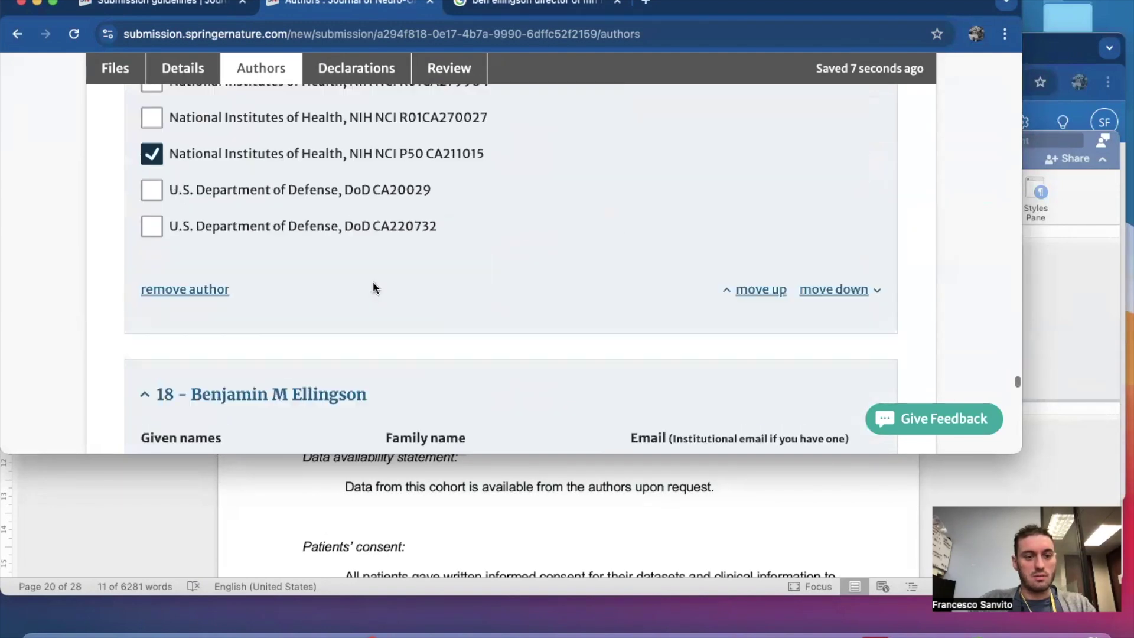
{"action": "scroll", "coordinate": [373, 287], "scroll_direction": "down", "scroll_amount": 15}
{"action": "scroll", "coordinate": [373, 282], "scroll_direction": "down", "scroll_amount": 15}
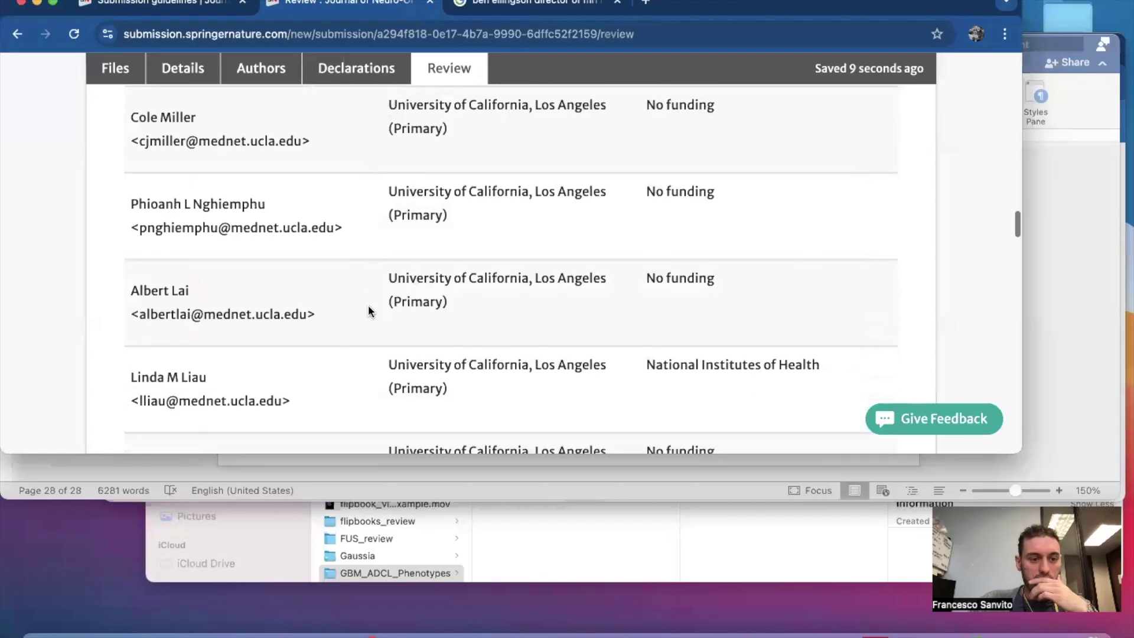
Scroll down the Review page to the Submit manuscript button at the bottom.
{"action": "scroll", "coordinate": [369, 309], "scroll_direction": "down", "scroll_amount": 10}
{"action": "scroll", "coordinate": [367, 304], "scroll_direction": "down", "scroll_amount": 5}
{"action": "scroll", "coordinate": [367, 305], "scroll_direction": "up", "scroll_amount": 5}
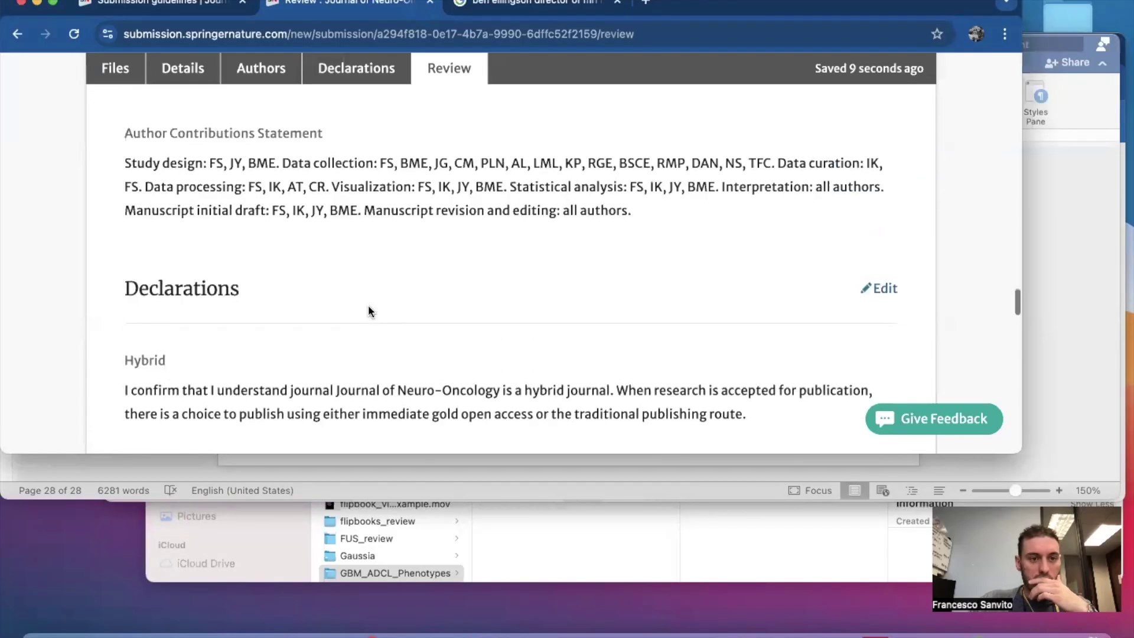
{"action": "scroll", "coordinate": [367, 305], "scroll_direction": "down", "scroll_amount": 10}
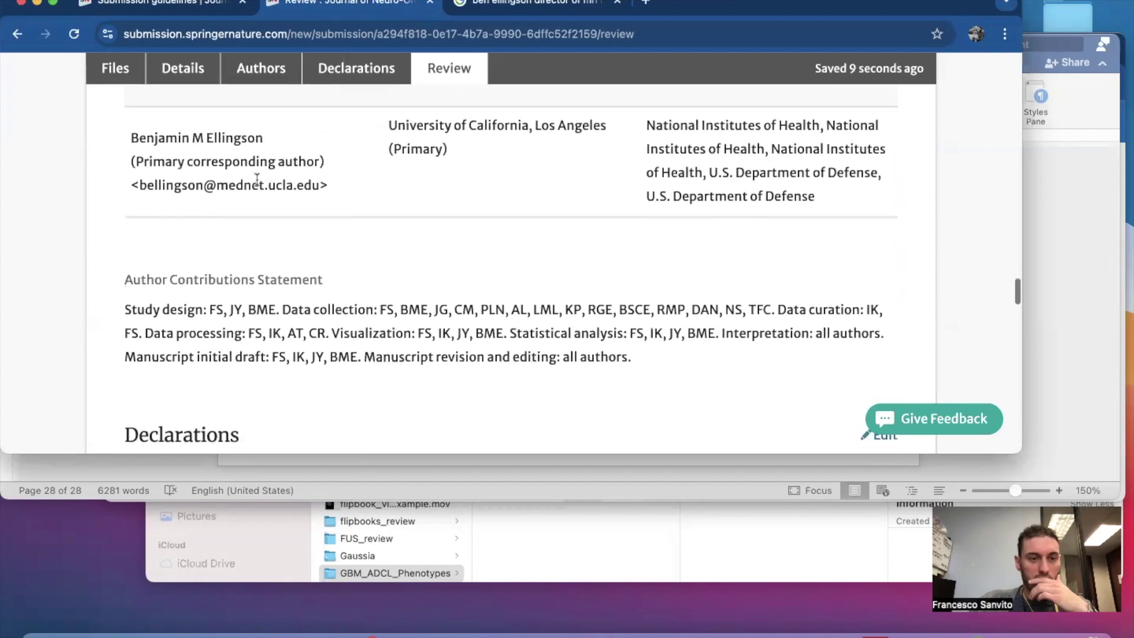
{"action": "scroll", "coordinate": [362, 245], "scroll_direction": "down", "scroll_amount": 15}
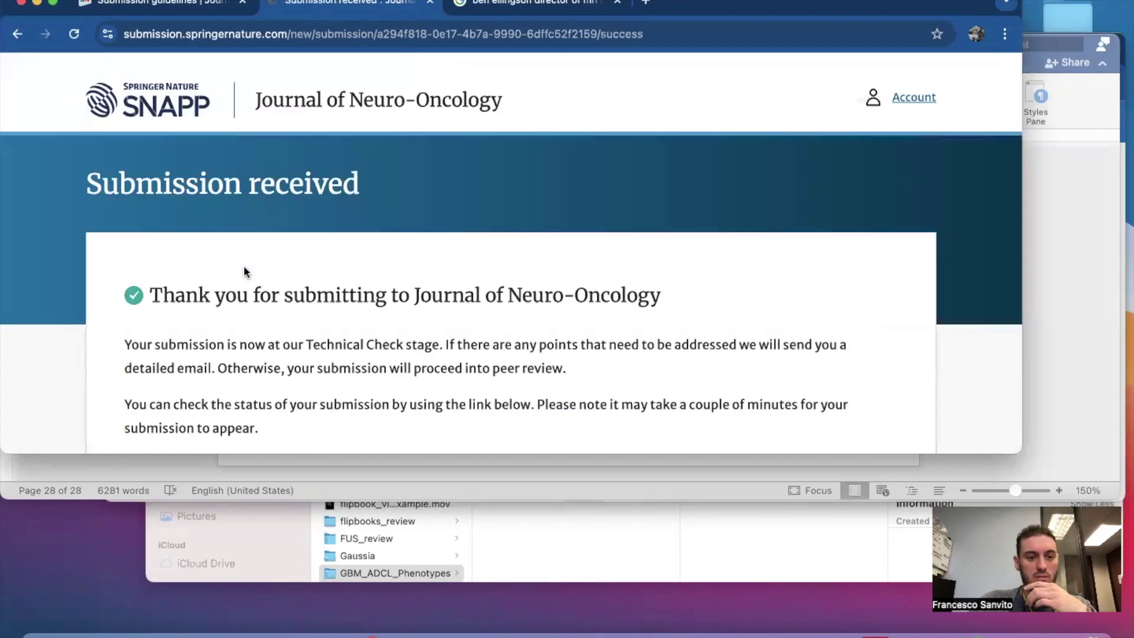
{"action": "scroll", "coordinate": [330, 311], "scroll_direction": "down", "scroll_amount": 2}
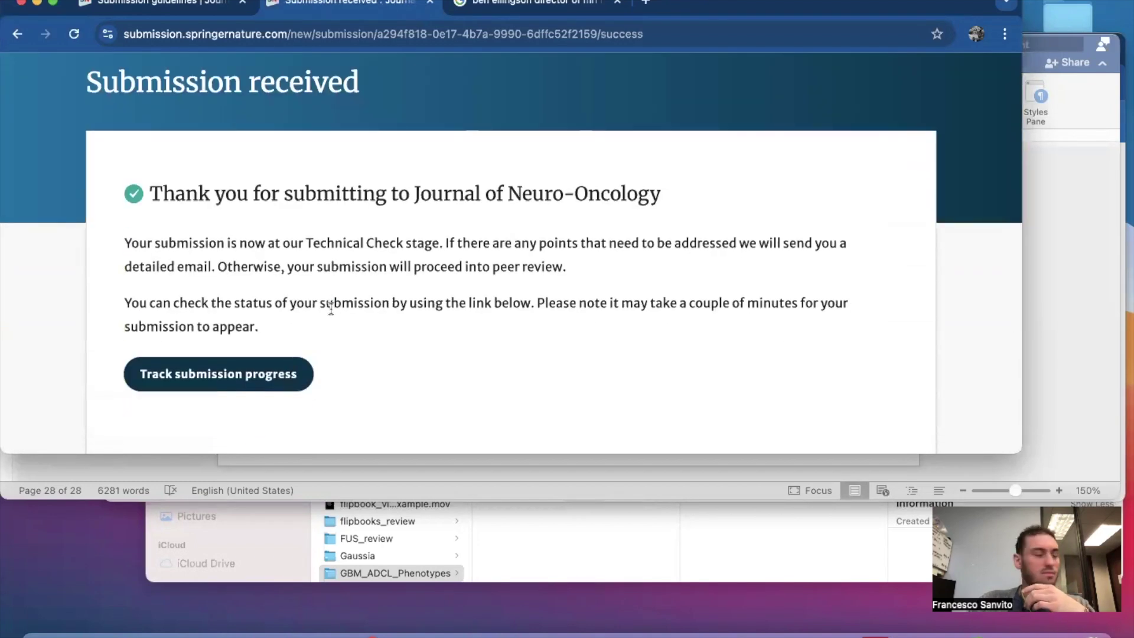